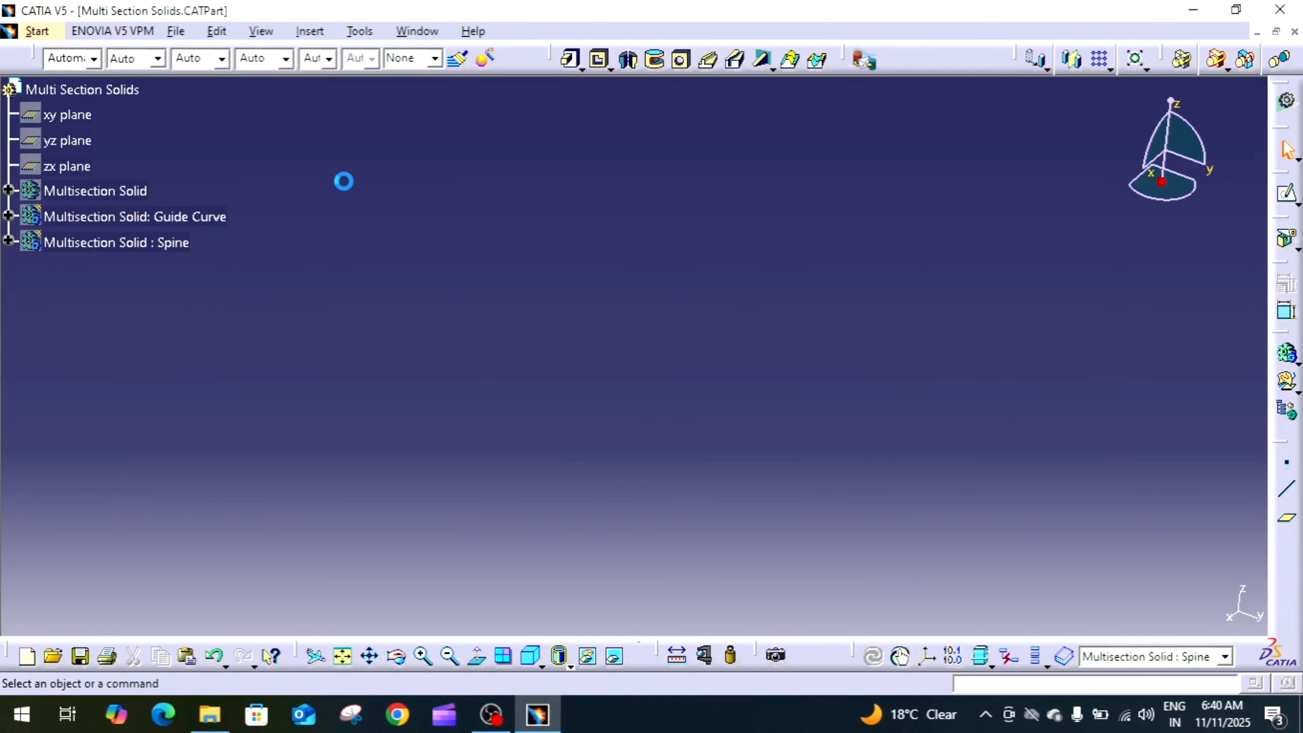
# Step: Insert a new body in the part and rename it Multisection Solid Coupling
pyautogui.click(309, 32)
pyautogui.click(329, 78)
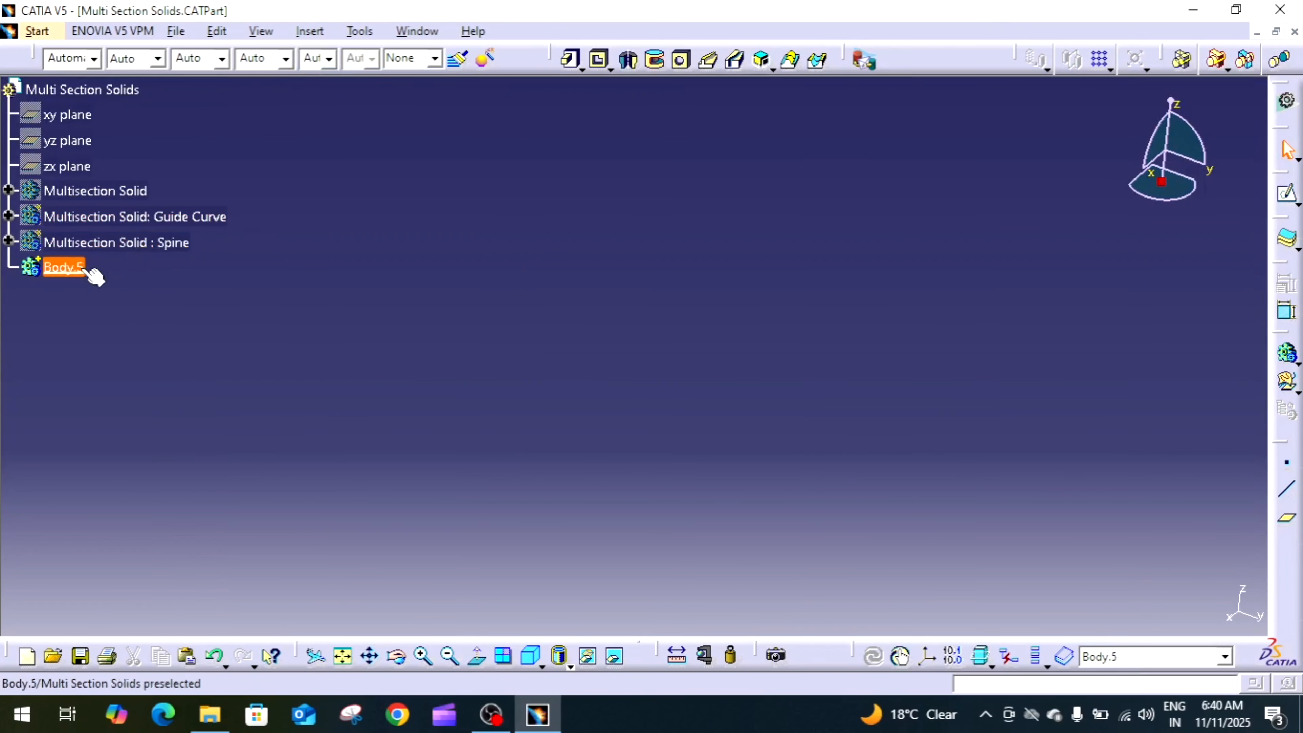
pyautogui.rightClick(88, 271)
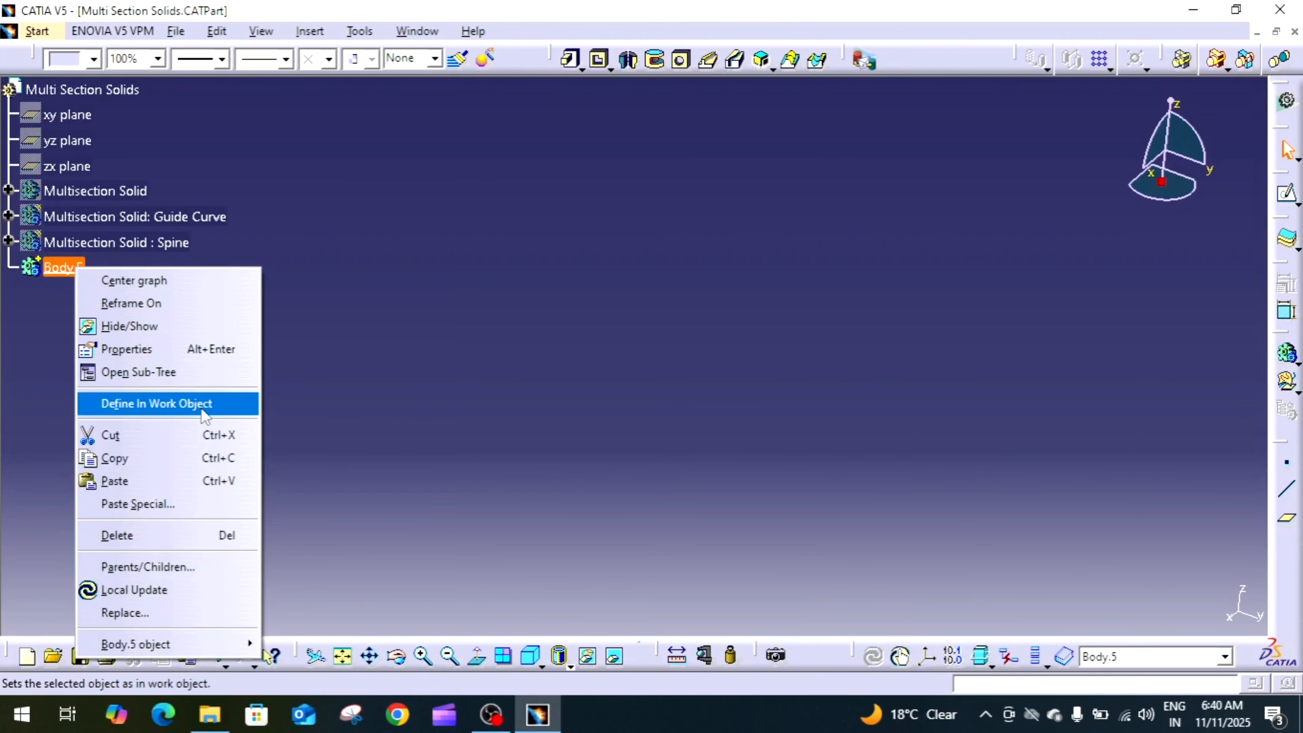
pyautogui.click(156, 349)
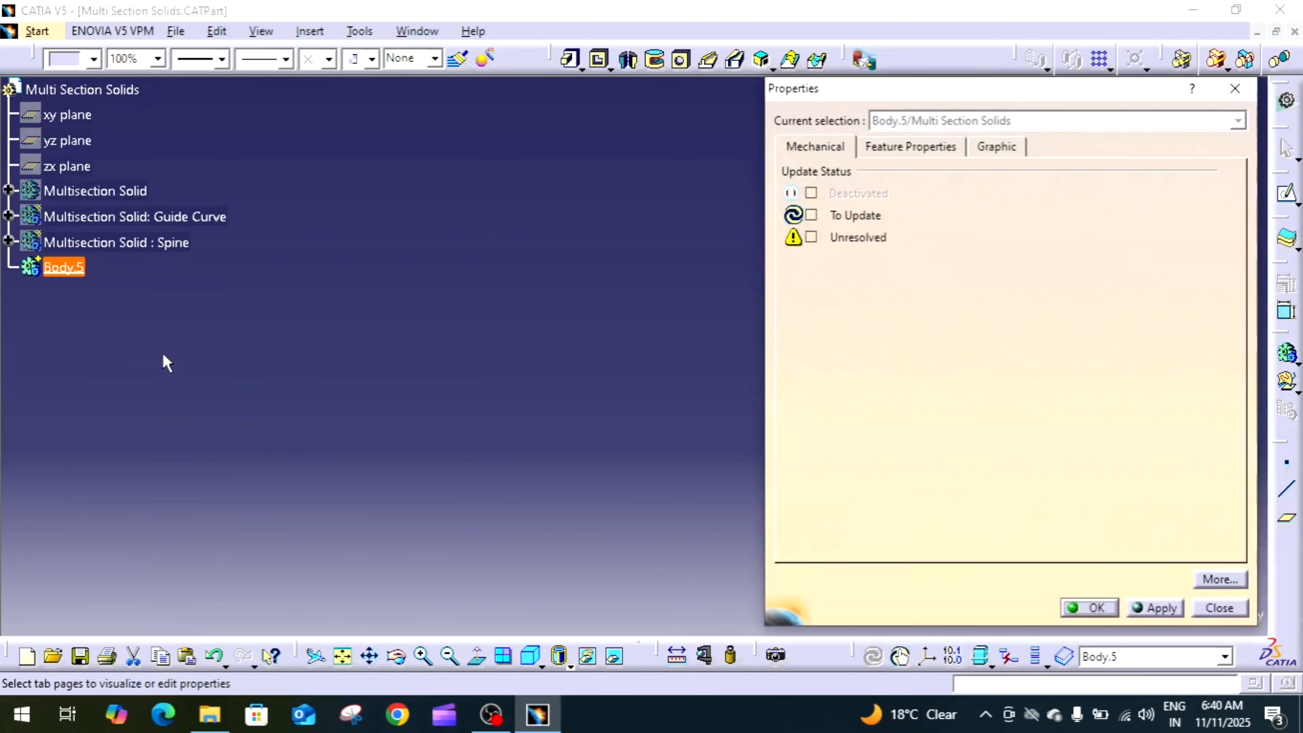
pyautogui.click(892, 149)
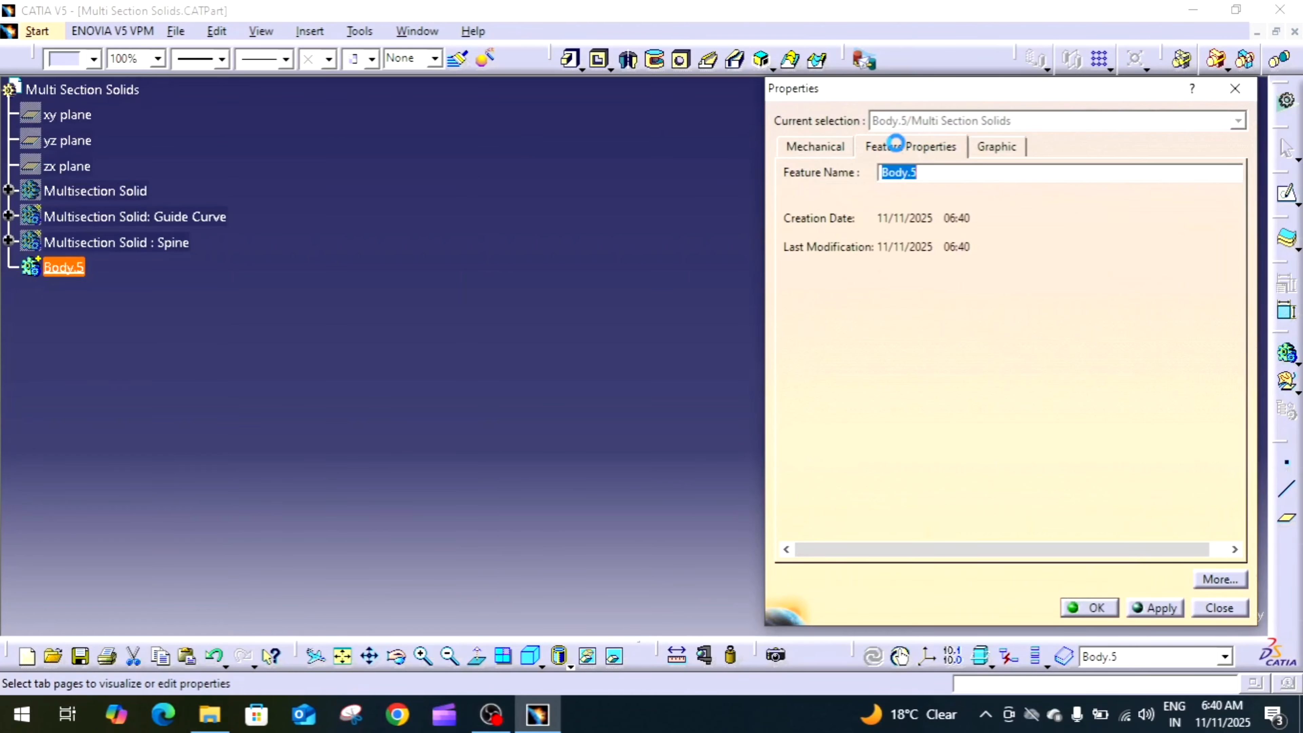
pyautogui.write('M')
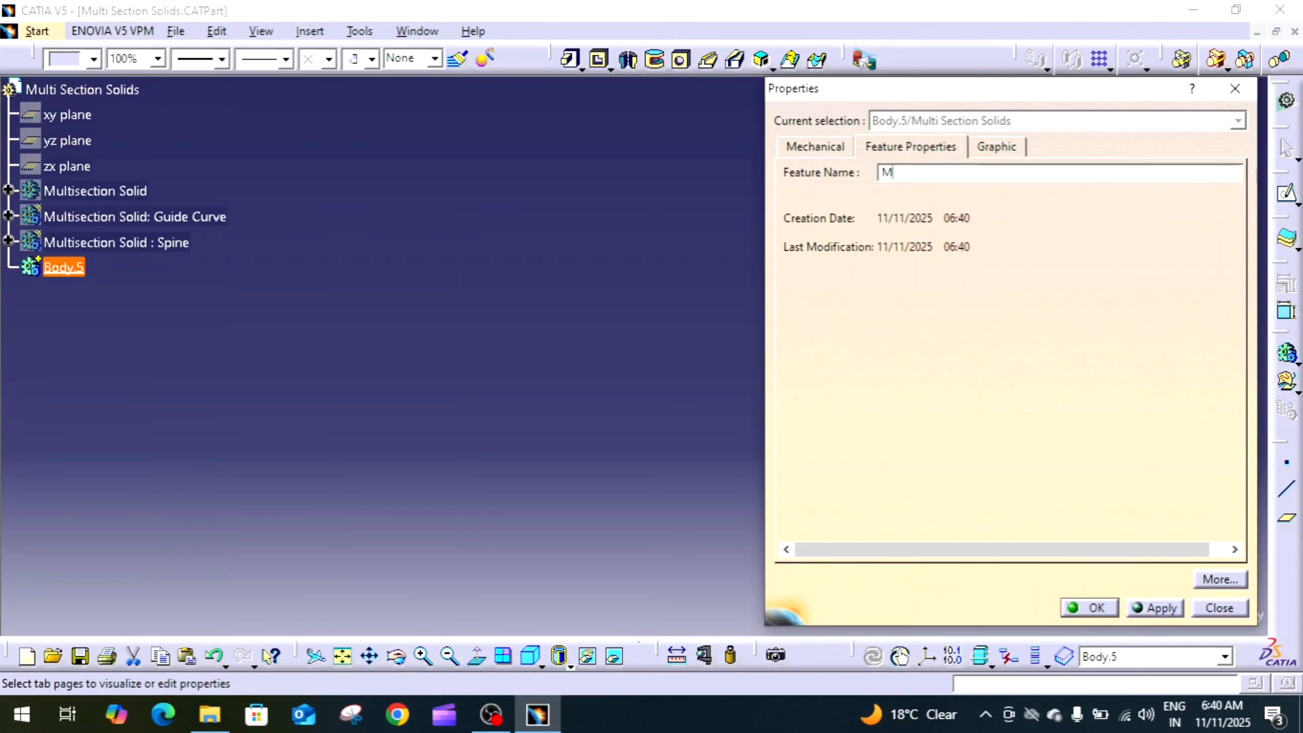
pyautogui.write('ultisection Solid C')
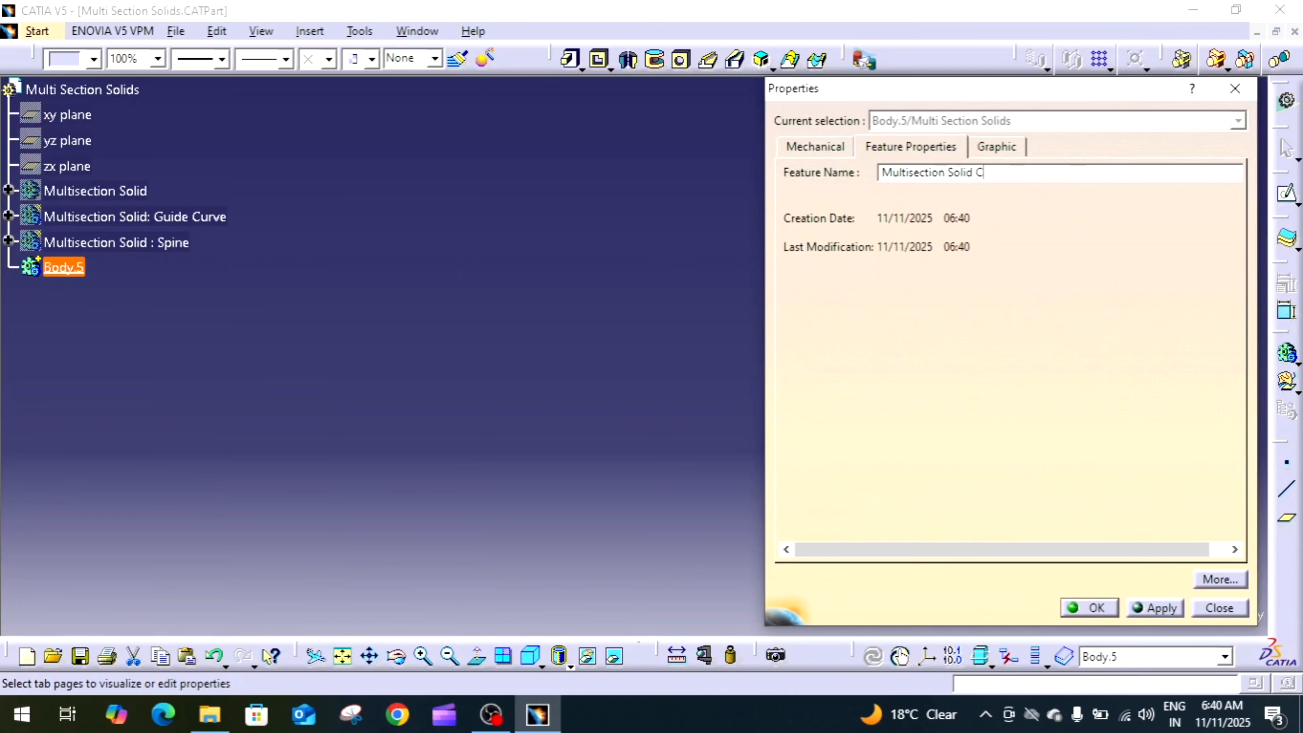
pyautogui.write('oupling')
pyautogui.click(1090, 608)
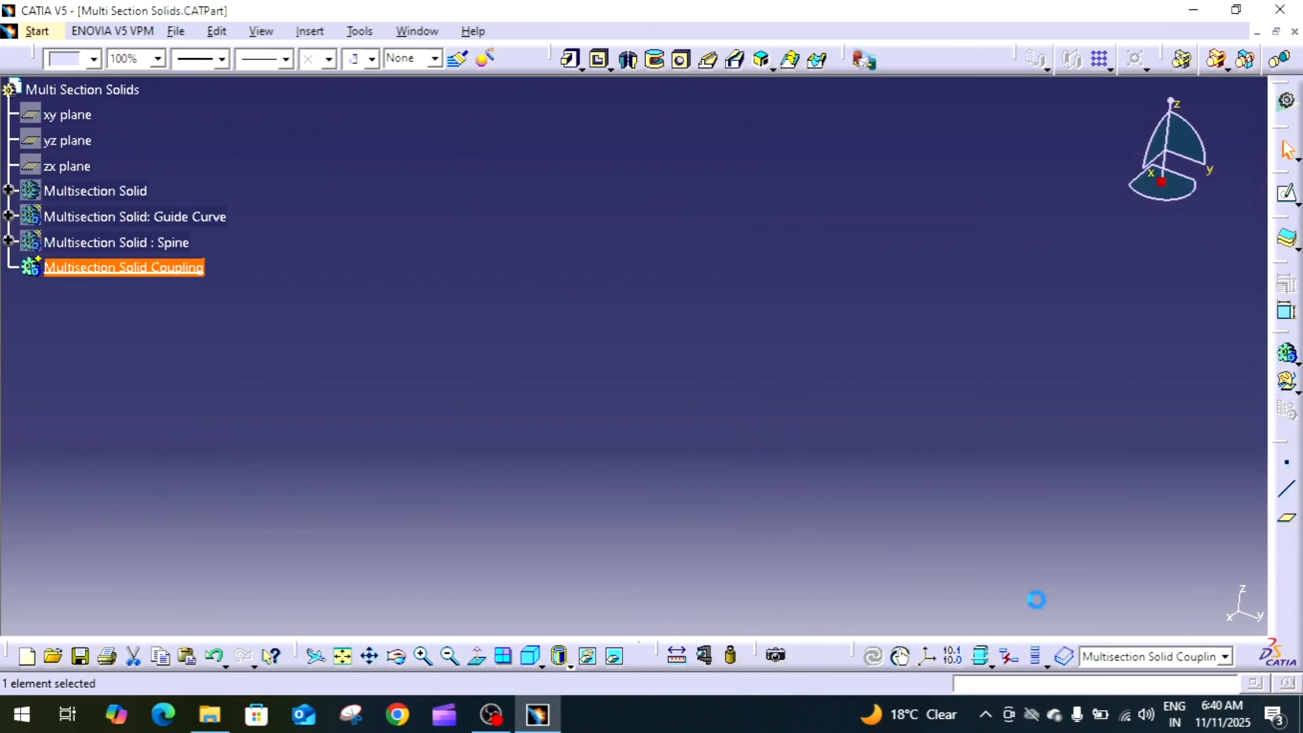
pyautogui.click(737, 458)
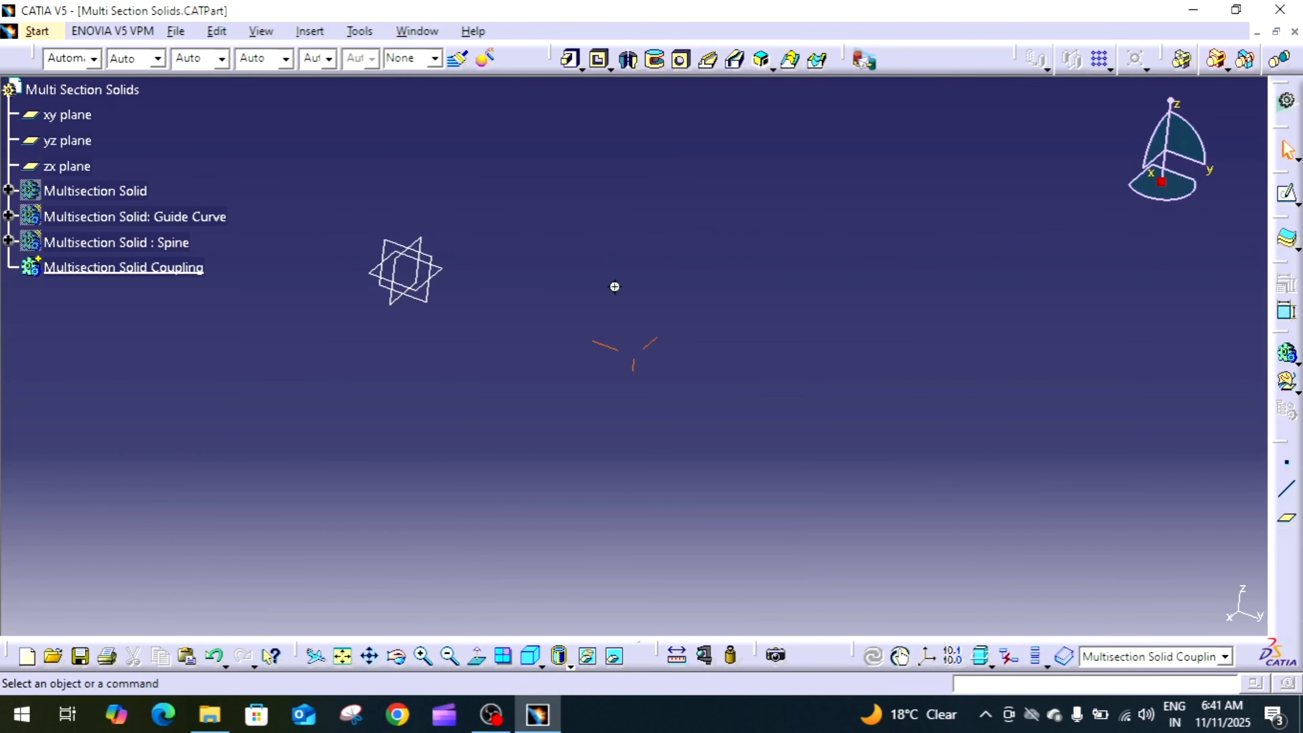
# Step: Start a sketch on the zx plane and draw a circle about 264 mm in diameter centred on the origin
pyautogui.moveTo(614, 286); pyautogui.dragTo(786, 302, button='middle')
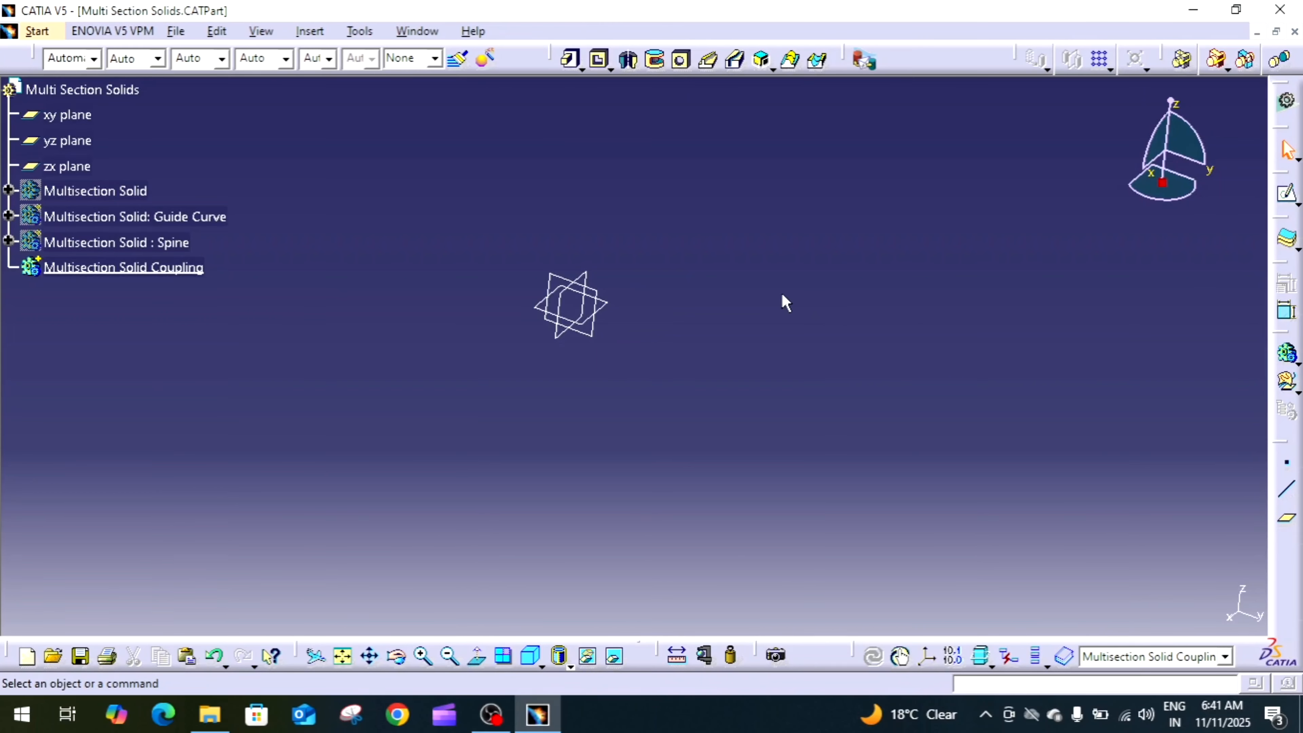
pyautogui.click(589, 278)
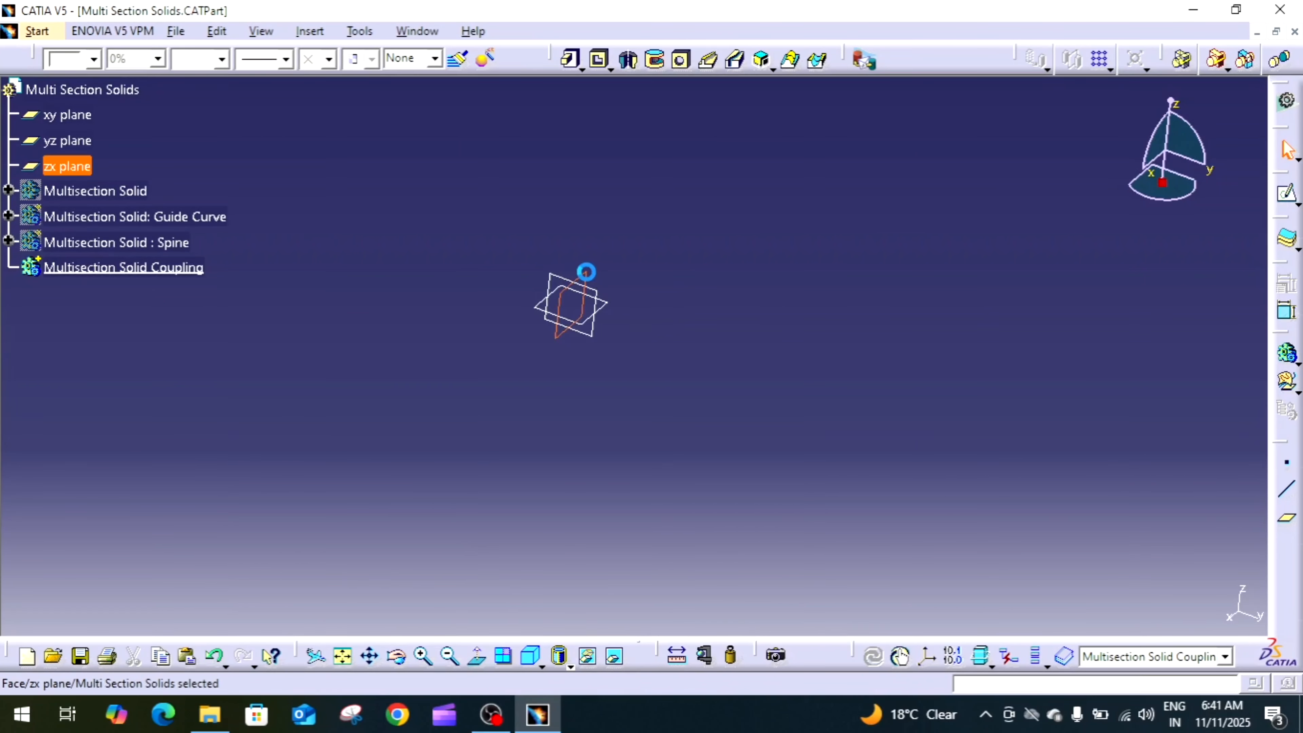
pyautogui.click(1286, 193)
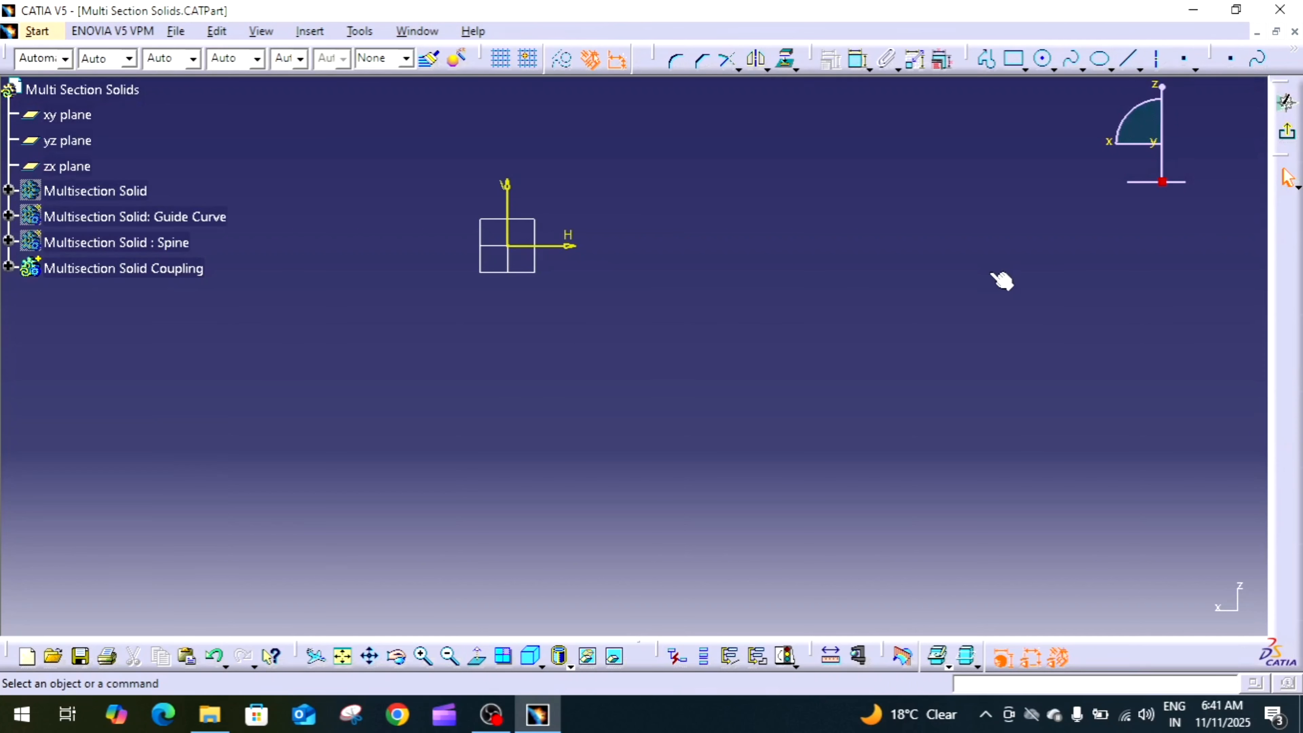
pyautogui.moveTo(1003, 279)
pyautogui.mouseDown(button='middle')
pyautogui.moveTo(979, 300)
pyautogui.moveTo(1046, 162)
pyautogui.mouseUp(button='middle')
pyautogui.click(1041, 59)
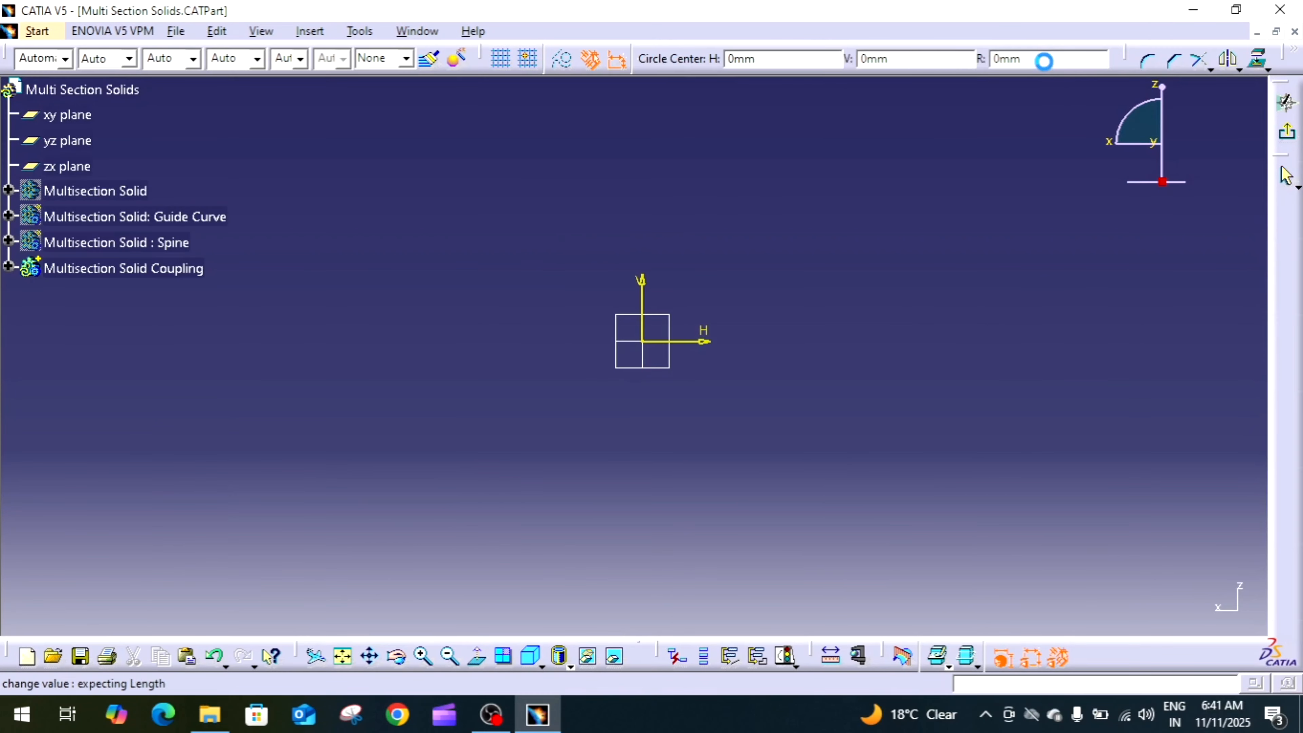
pyautogui.click(644, 341)
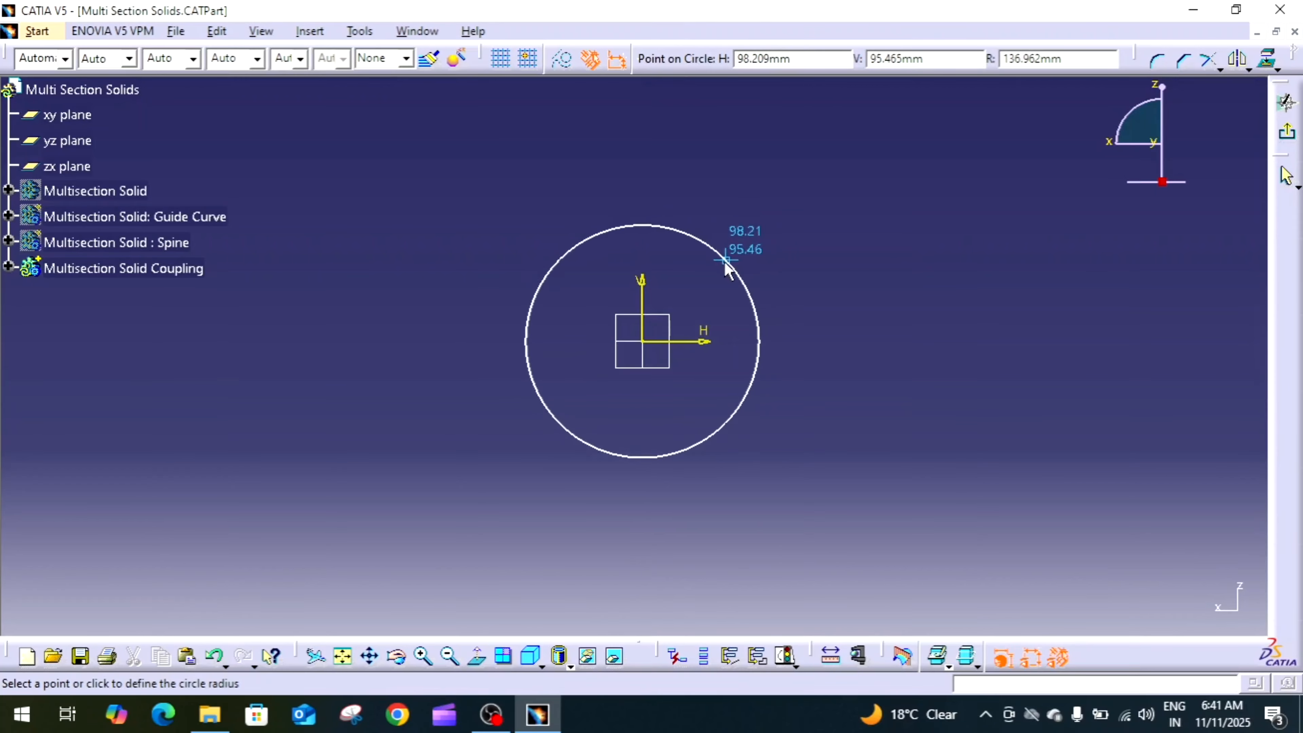
pyautogui.click(725, 260)
# Step: Dimension the circle's diameter and set it to 50 mm
pyautogui.click(857, 58)
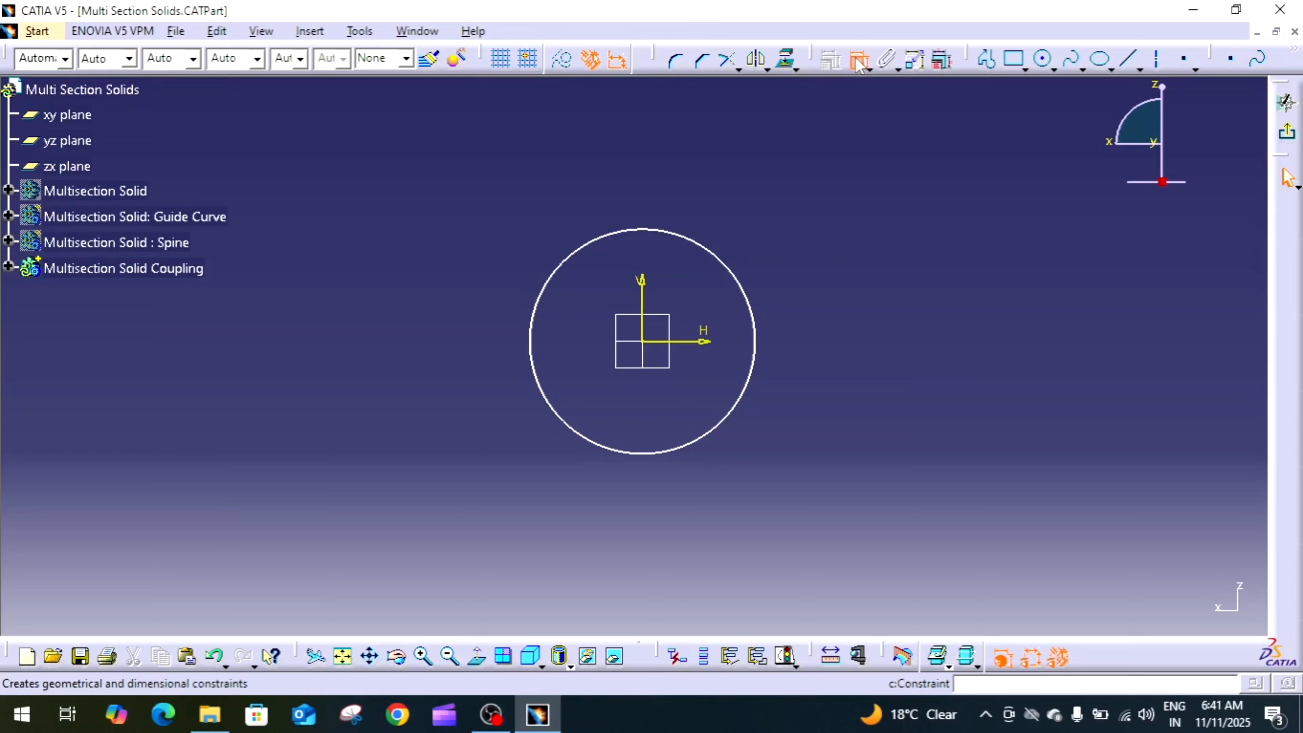
pyautogui.click(725, 266)
pyautogui.click(790, 233)
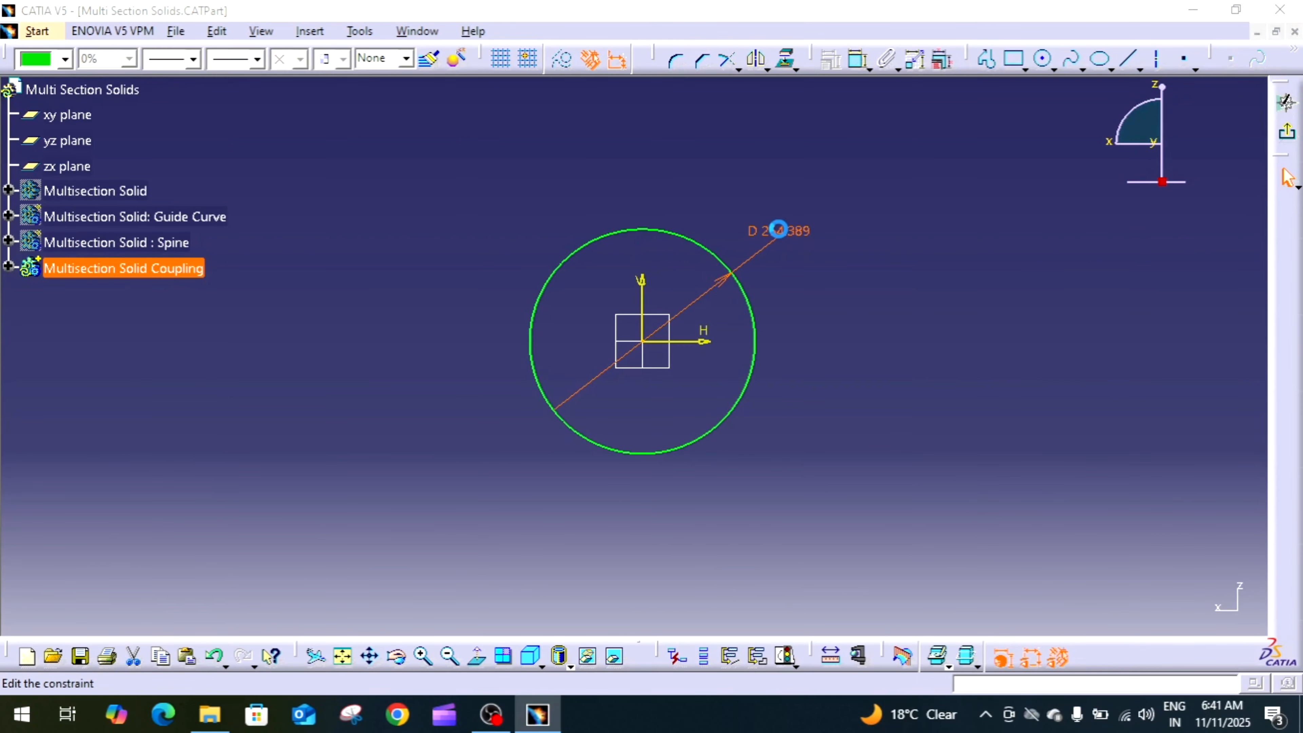
pyautogui.doubleClick(780, 231)
pyautogui.write('50')
pyautogui.press('Return')
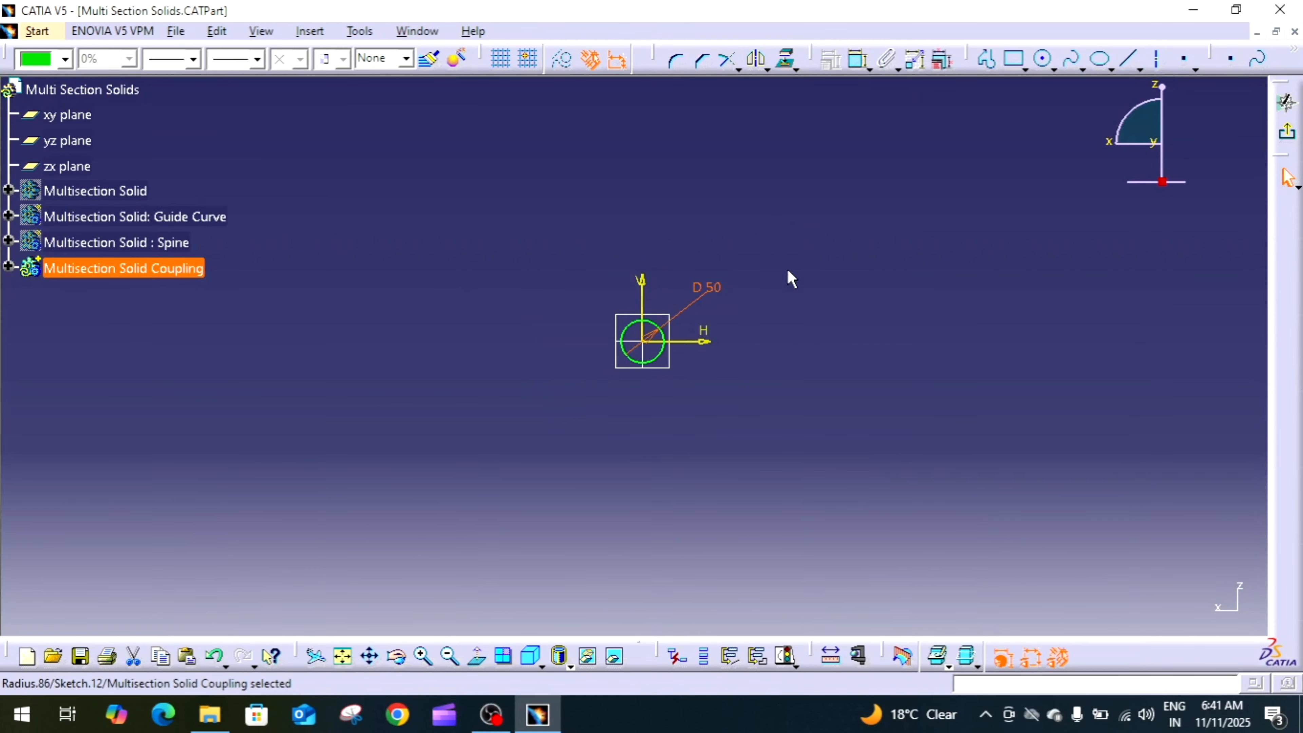
pyautogui.click(785, 276)
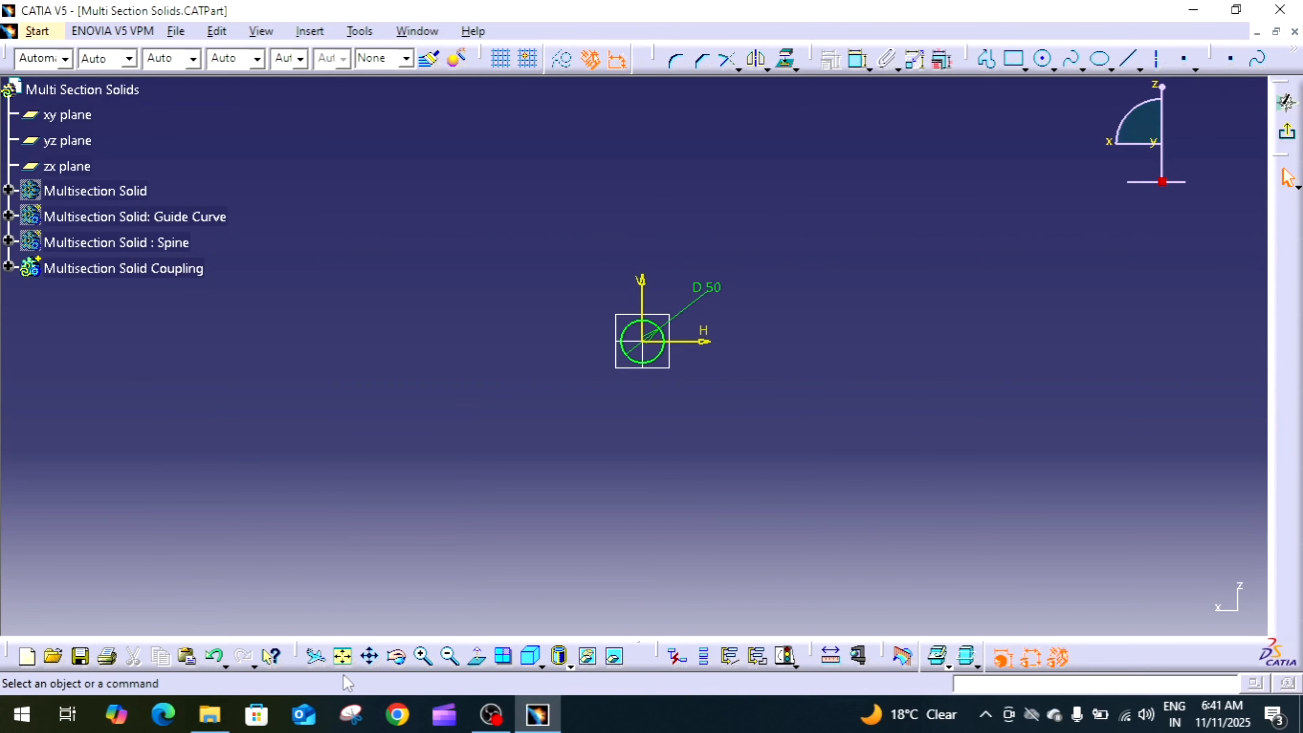
# Step: Draw a closed triangle around the circle, with its apex on the vertical axis, one slanted side tangent to the circle and a horizontal base
pyautogui.click(342, 656)
pyautogui.moveTo(597, 513); pyautogui.dragTo(706, 410, button='middle')
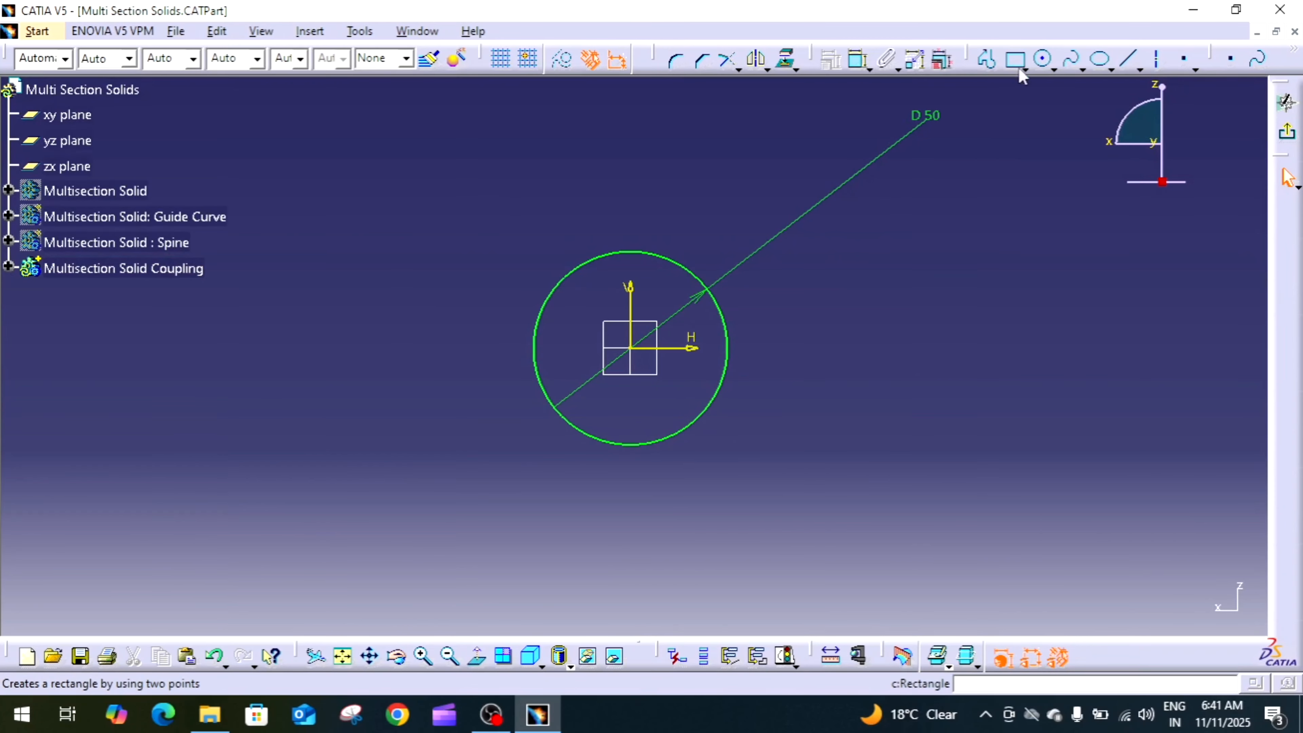
pyautogui.click(986, 59)
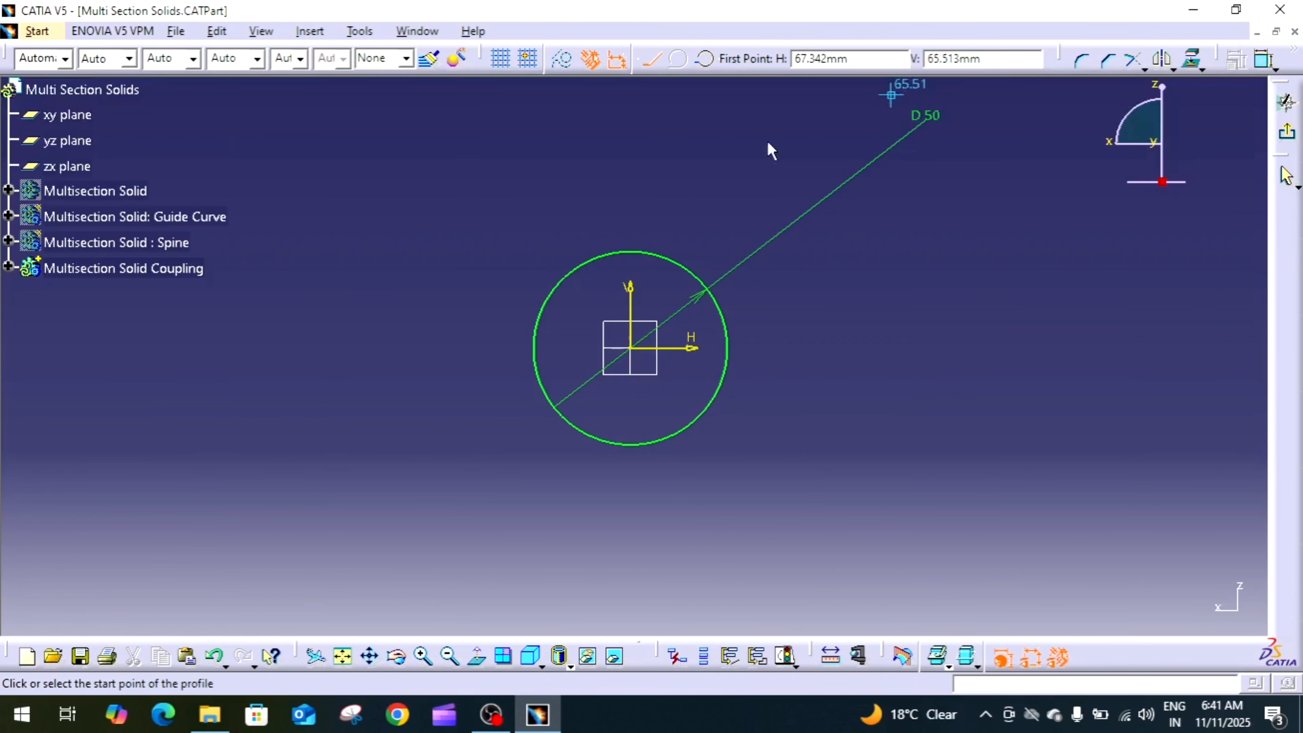
pyautogui.click(636, 177)
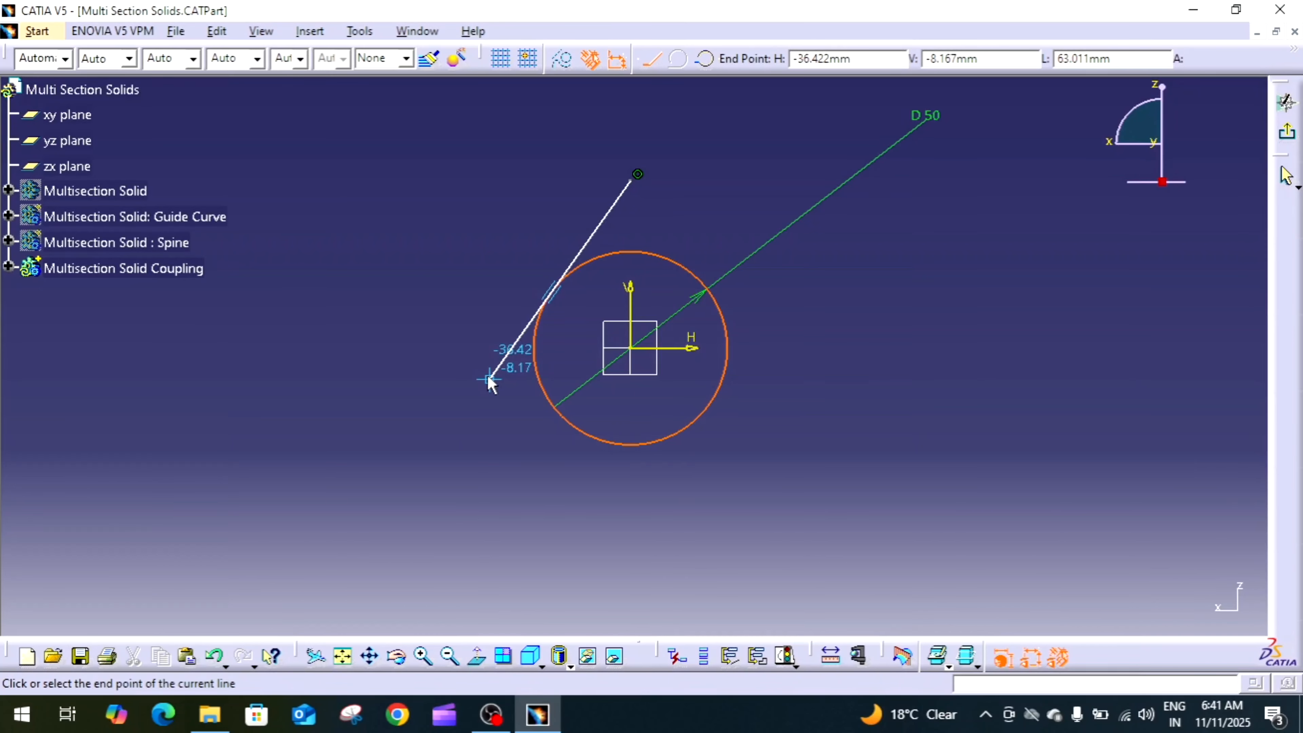
pyautogui.click(417, 481)
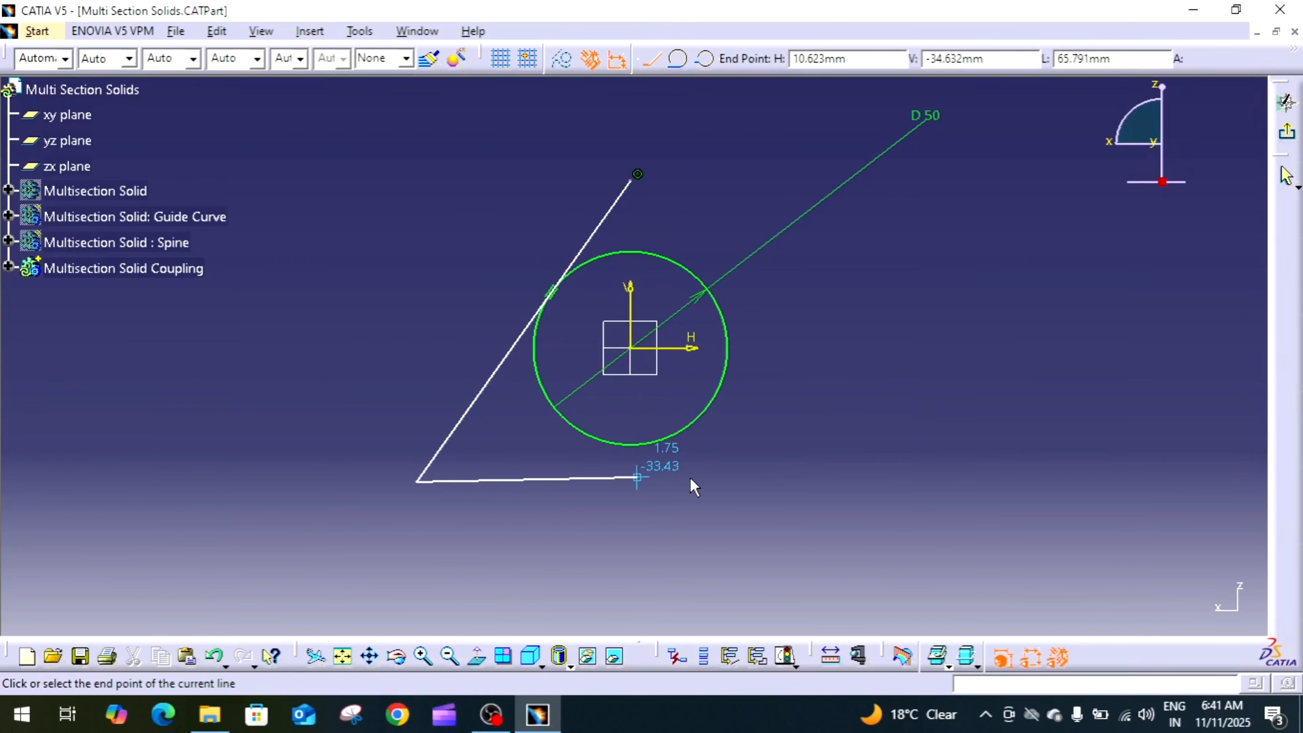
pyautogui.click(836, 483)
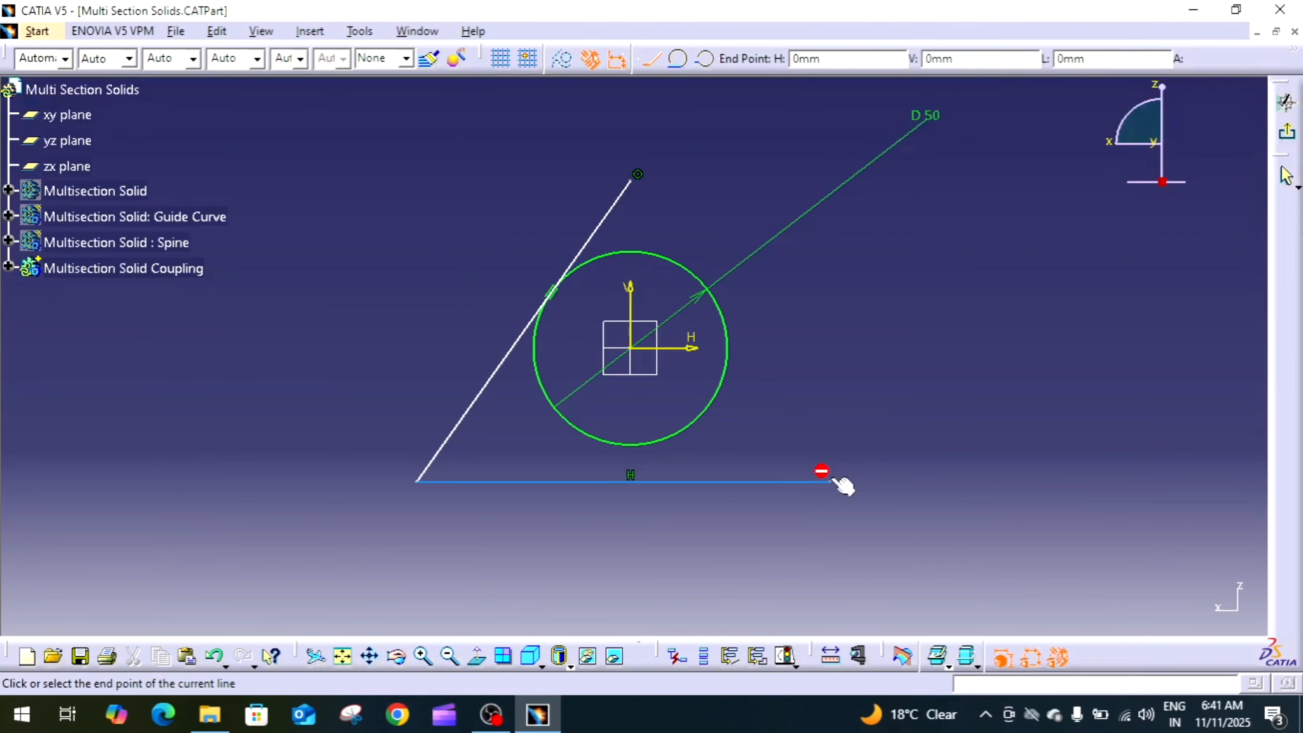
pyautogui.click(635, 186)
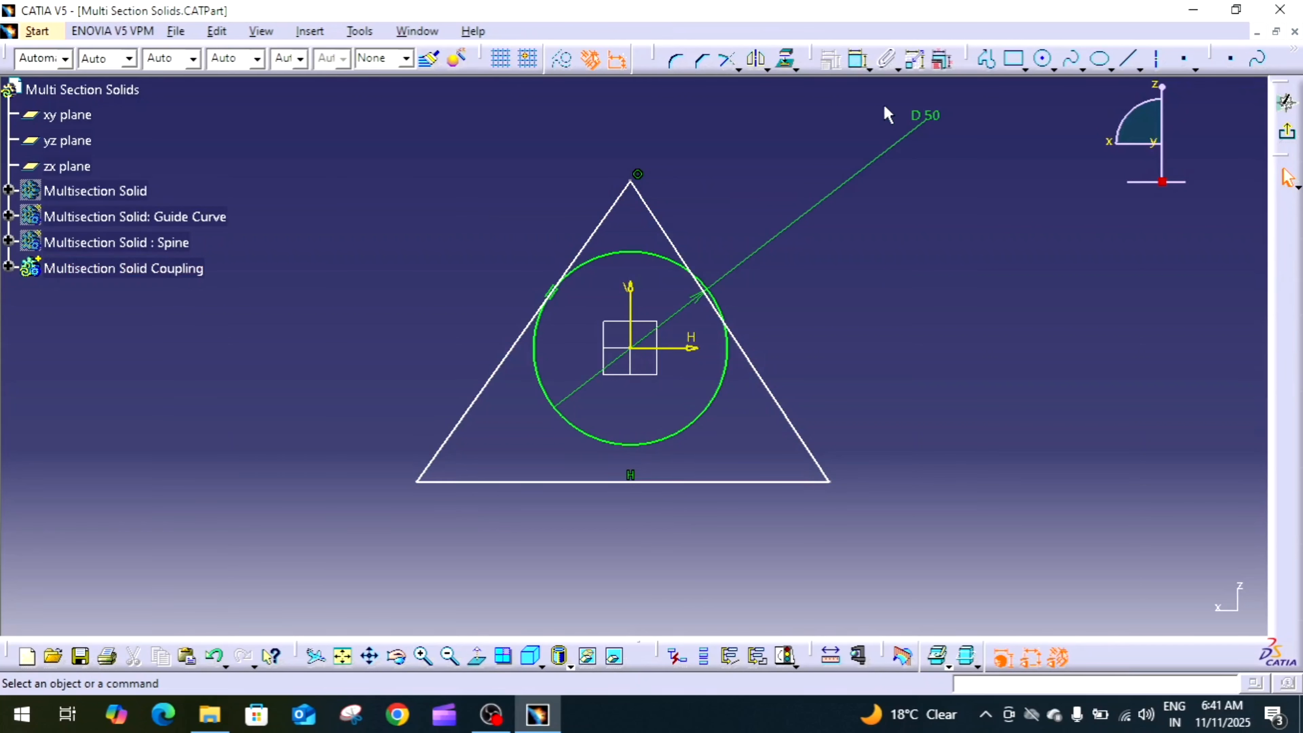
# Step: Constrain the triangle's remaining slanted side and its base to be tangent to the circle
pyautogui.click(858, 60)
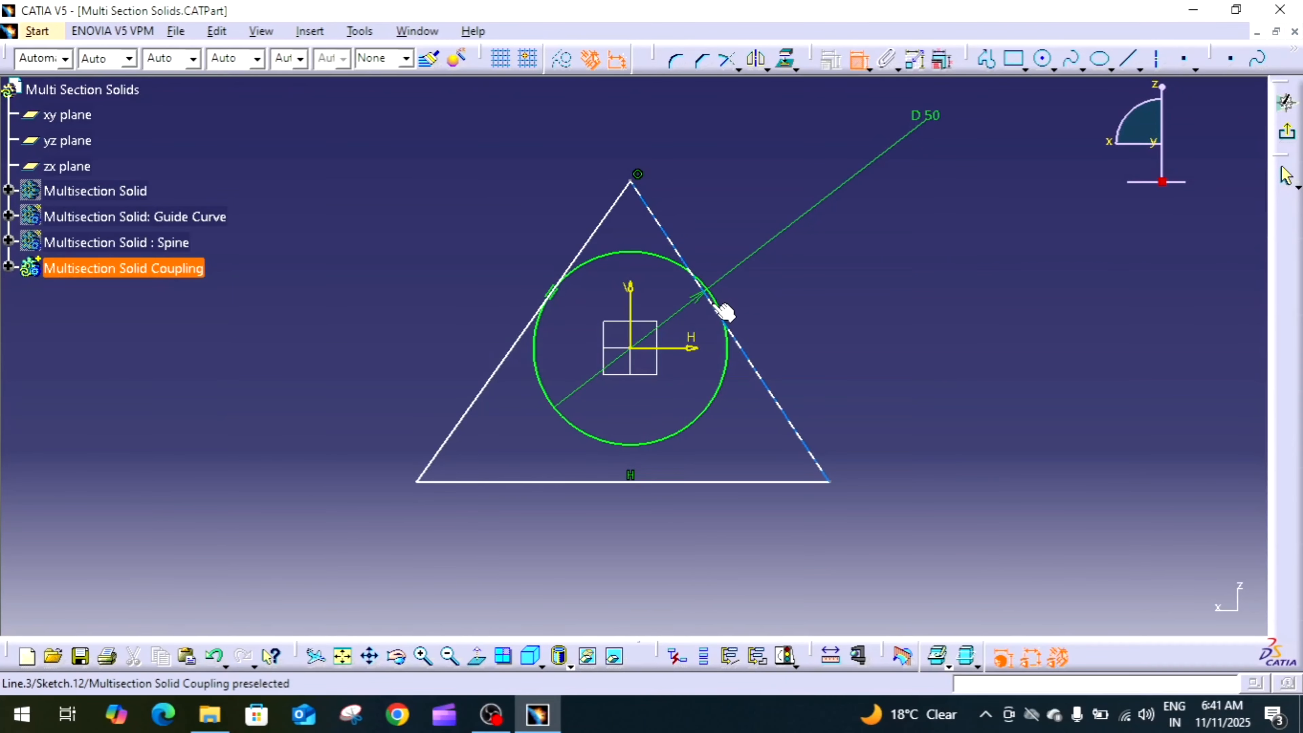
pyautogui.click(723, 311)
pyautogui.click(727, 340)
pyautogui.rightClick(820, 304)
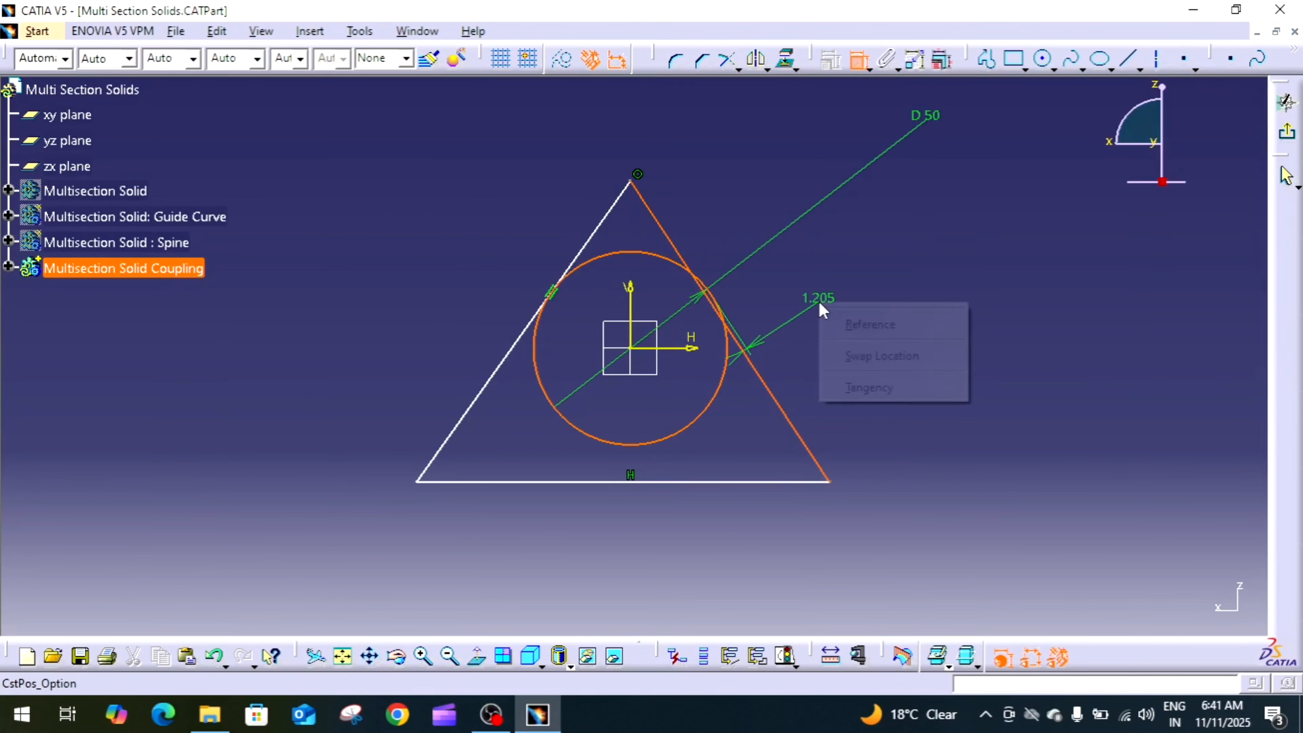
pyautogui.click(897, 388)
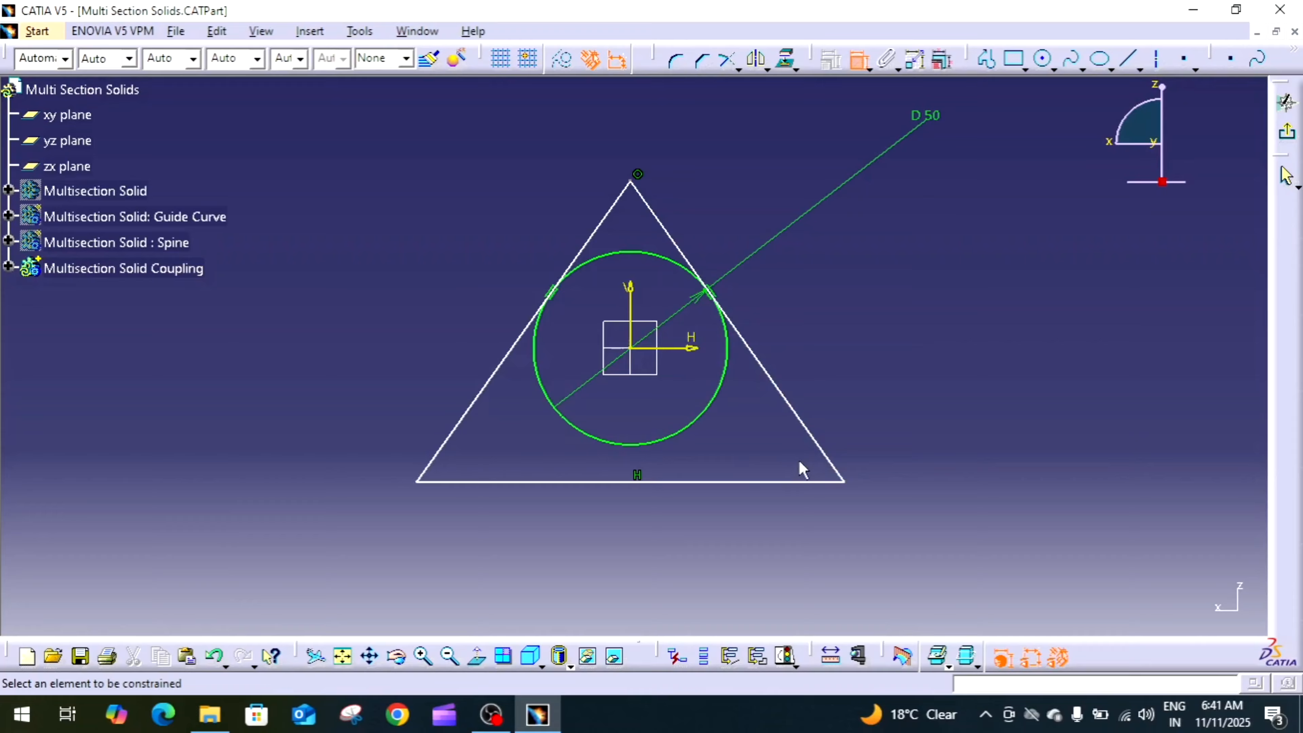
pyautogui.click(652, 442)
pyautogui.click(685, 481)
pyautogui.rightClick(733, 446)
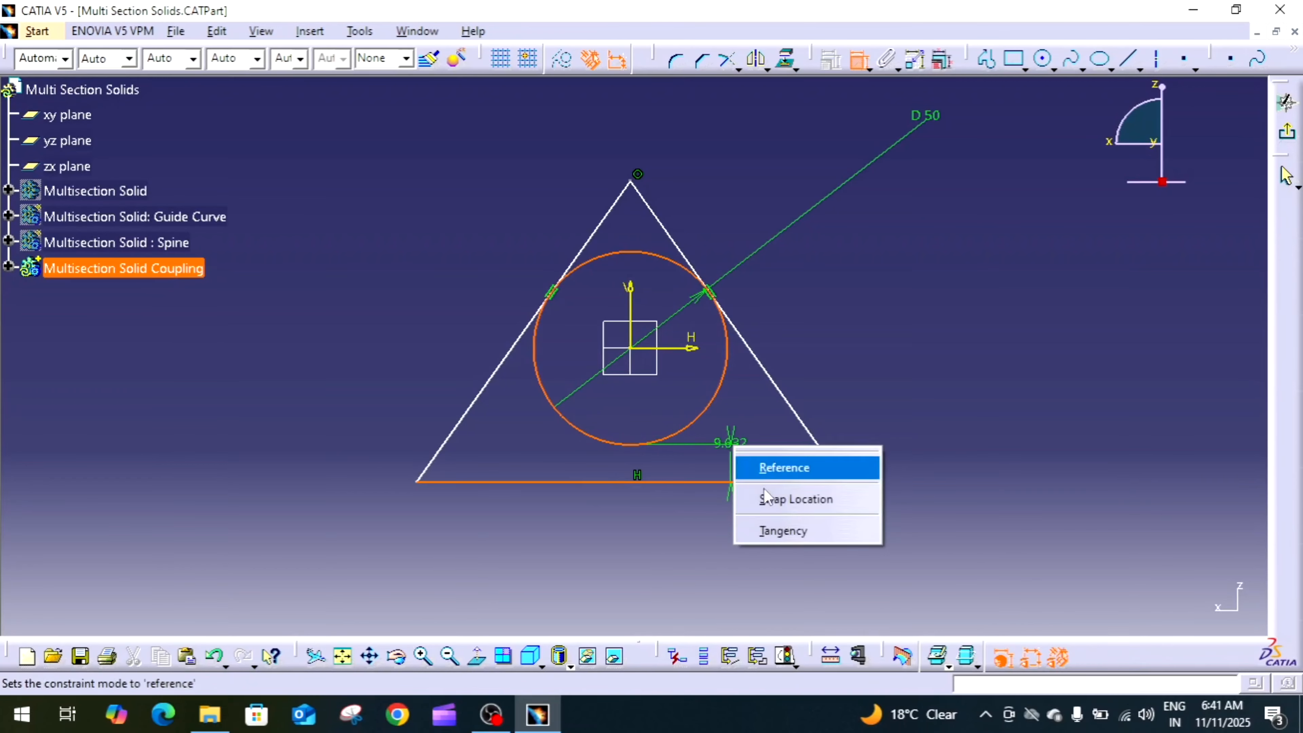
pyautogui.click(781, 531)
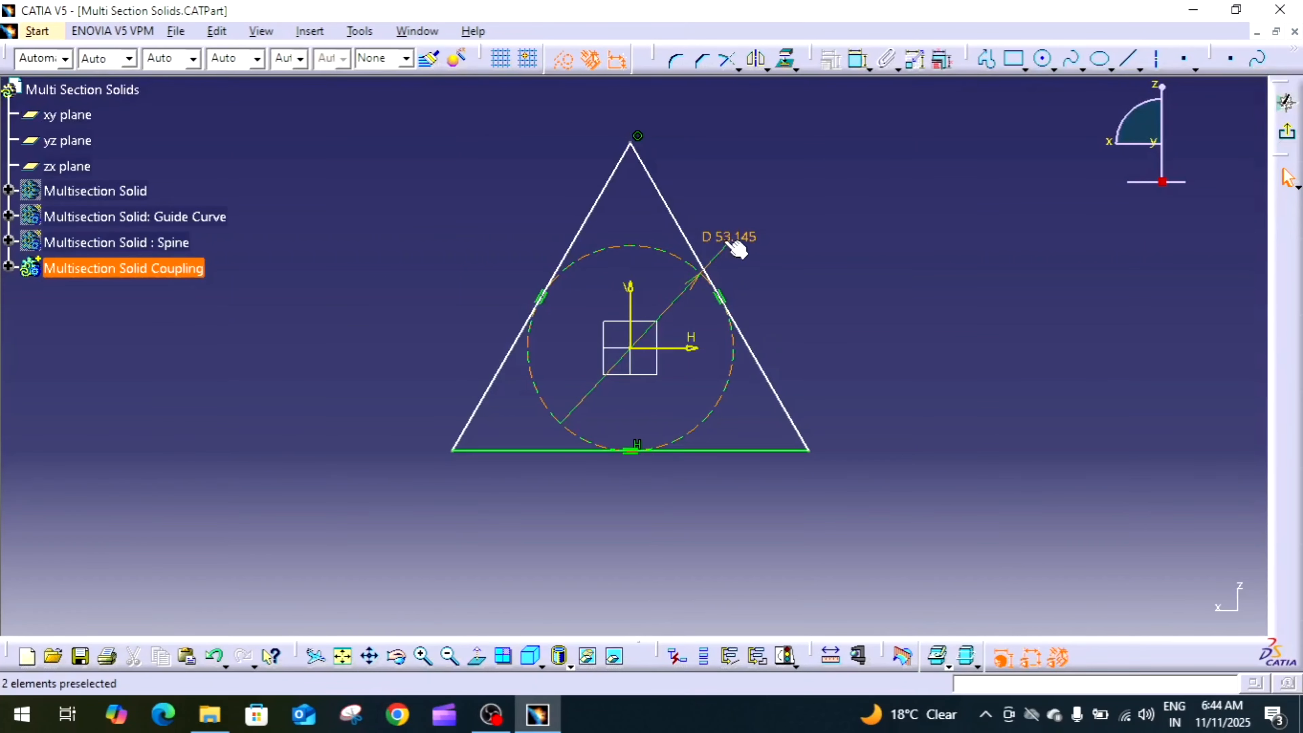
# Step: Set the diameter of the dashed construction circle inside the triangle to 50 mm
pyautogui.click(728, 236)
pyautogui.doubleClick(729, 236)
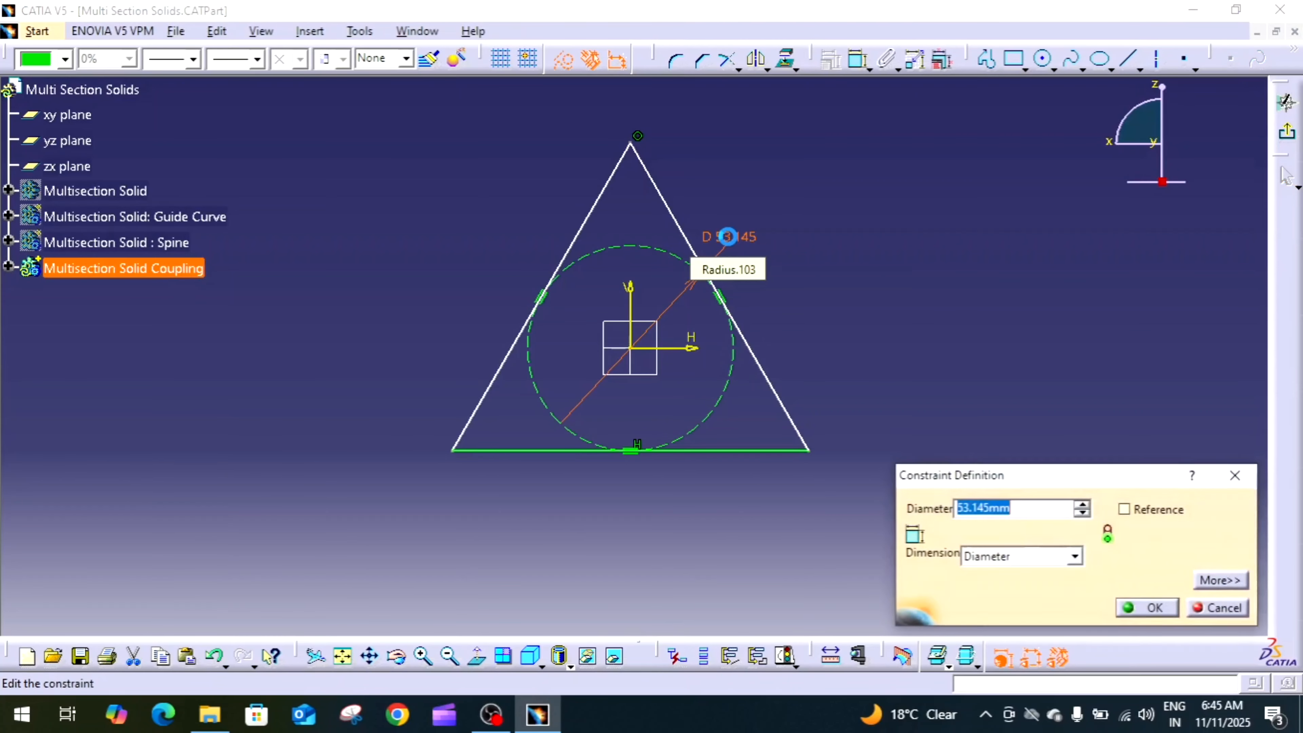
pyautogui.write('50')
pyautogui.press('Return')
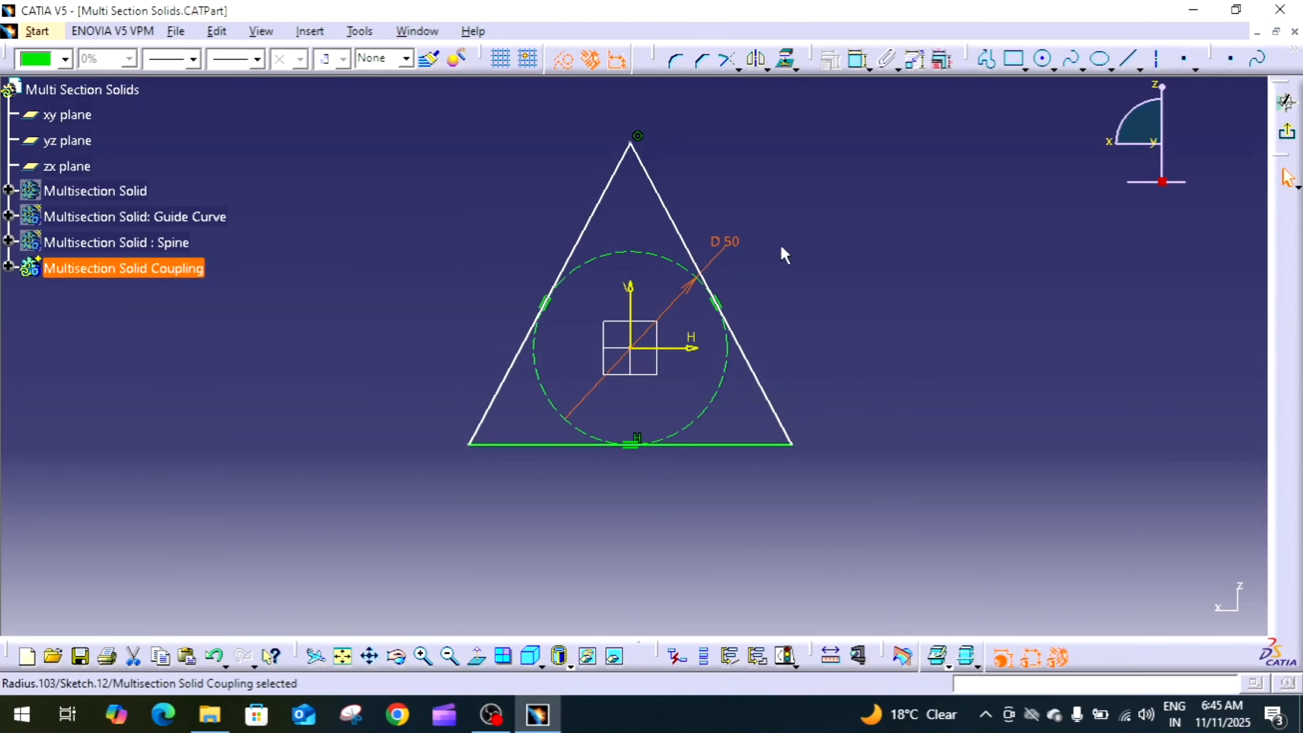
# Step: Constrain the angle between the triangle's base and its adjoining slanted side to 60 degrees, and exit the sketch
pyautogui.click(856, 60)
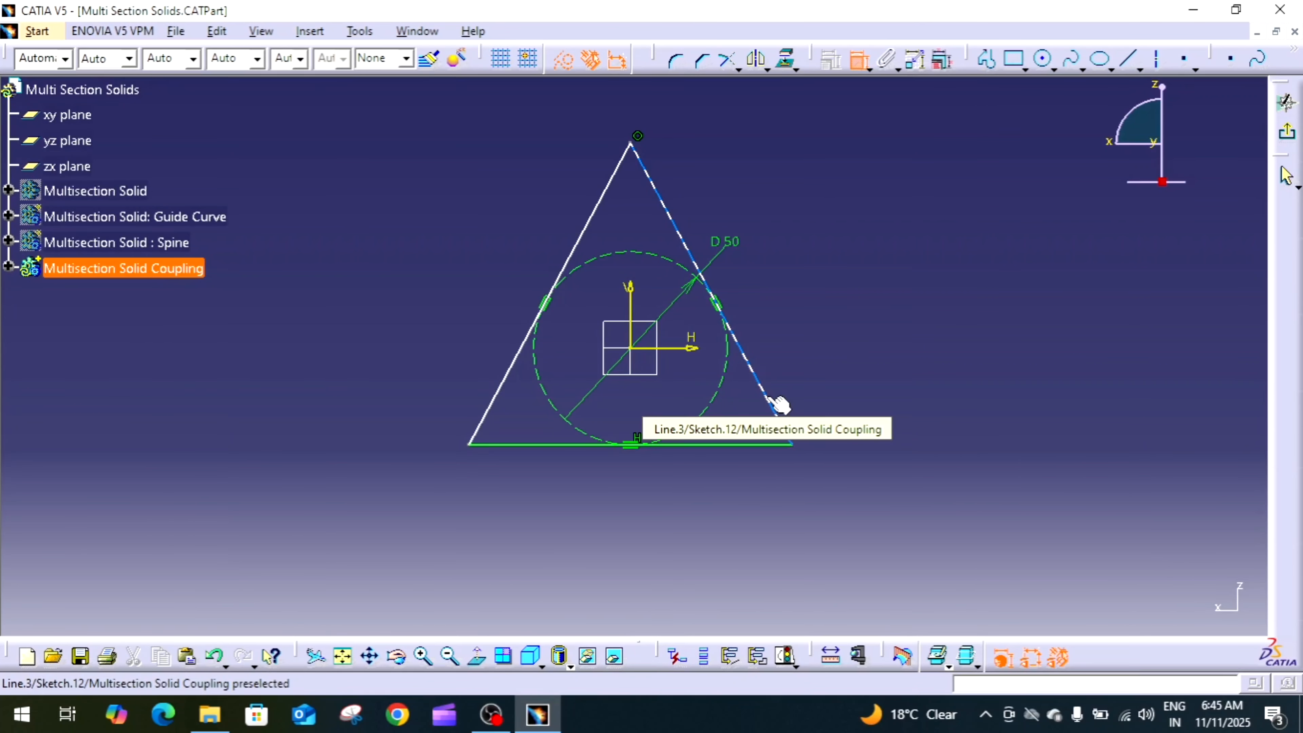
pyautogui.click(771, 398)
pyautogui.click(739, 444)
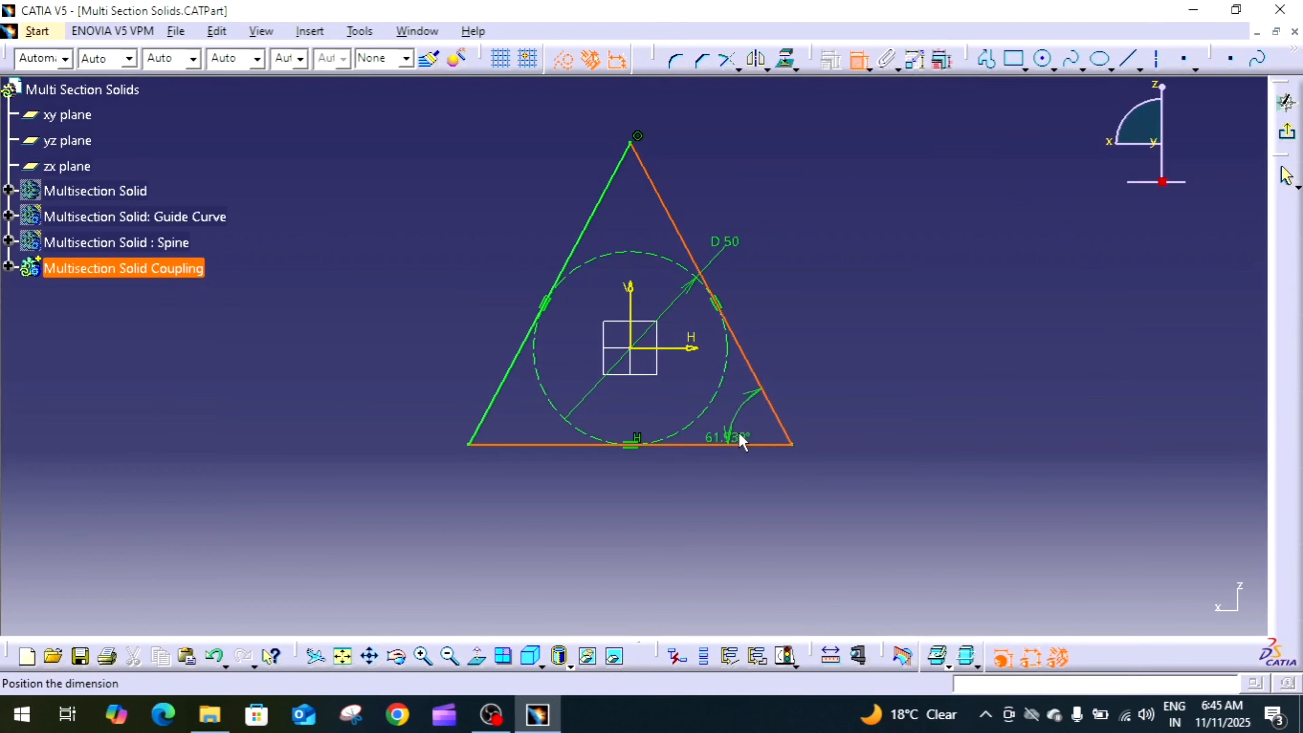
pyautogui.click(752, 421)
pyautogui.doubleClick(752, 421)
pyautogui.write('60deg')
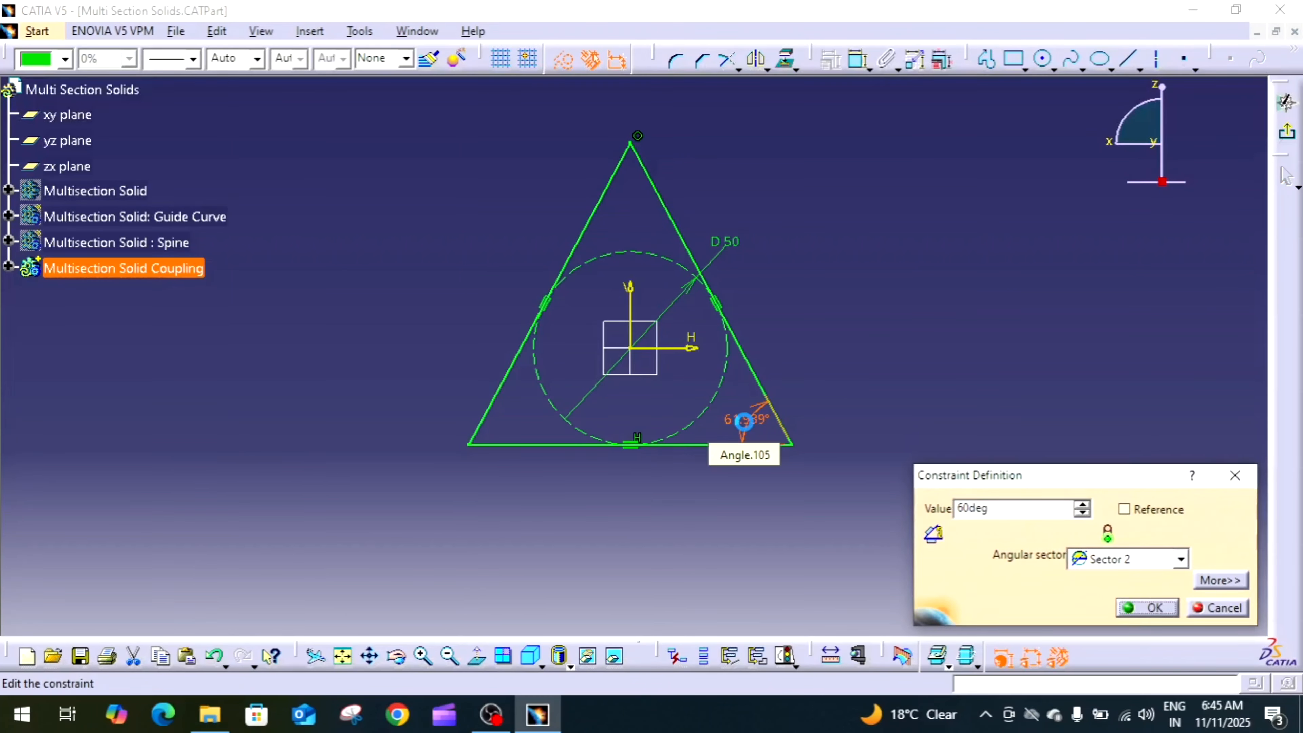
pyautogui.press('Return')
pyautogui.click(873, 394)
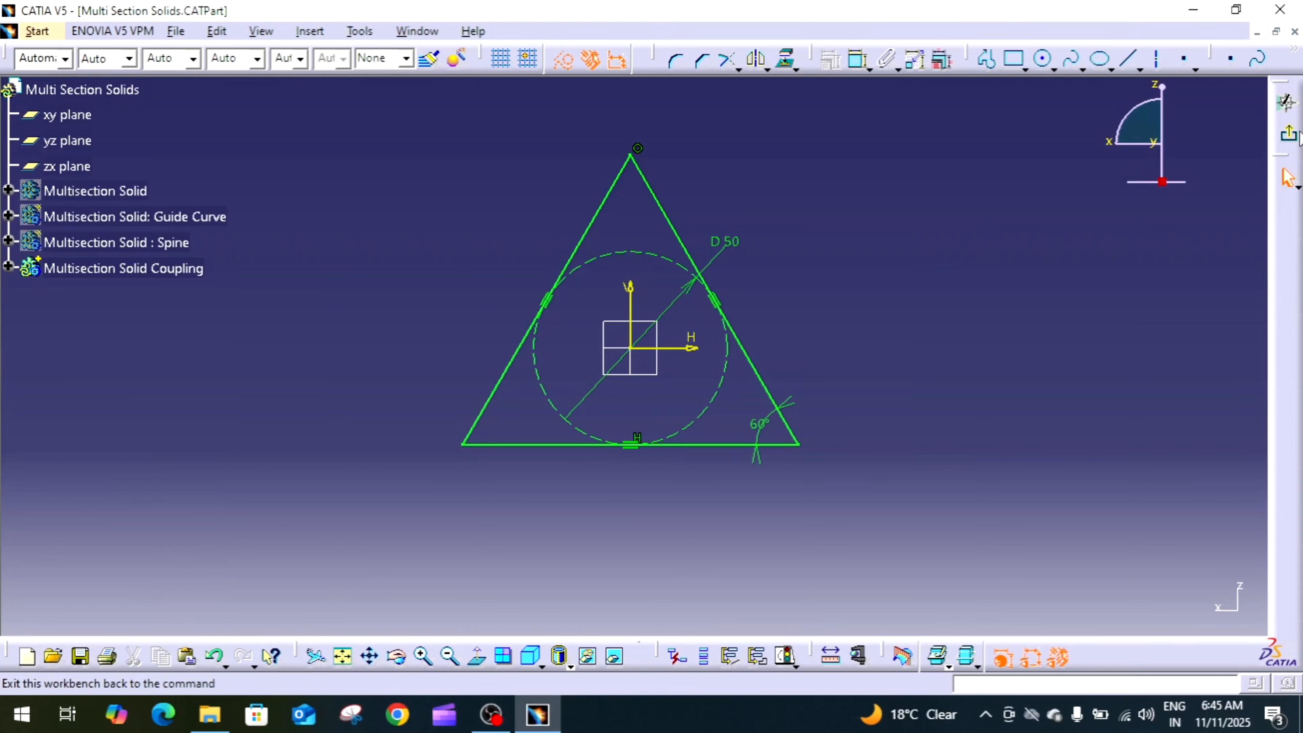
pyautogui.click(1288, 137)
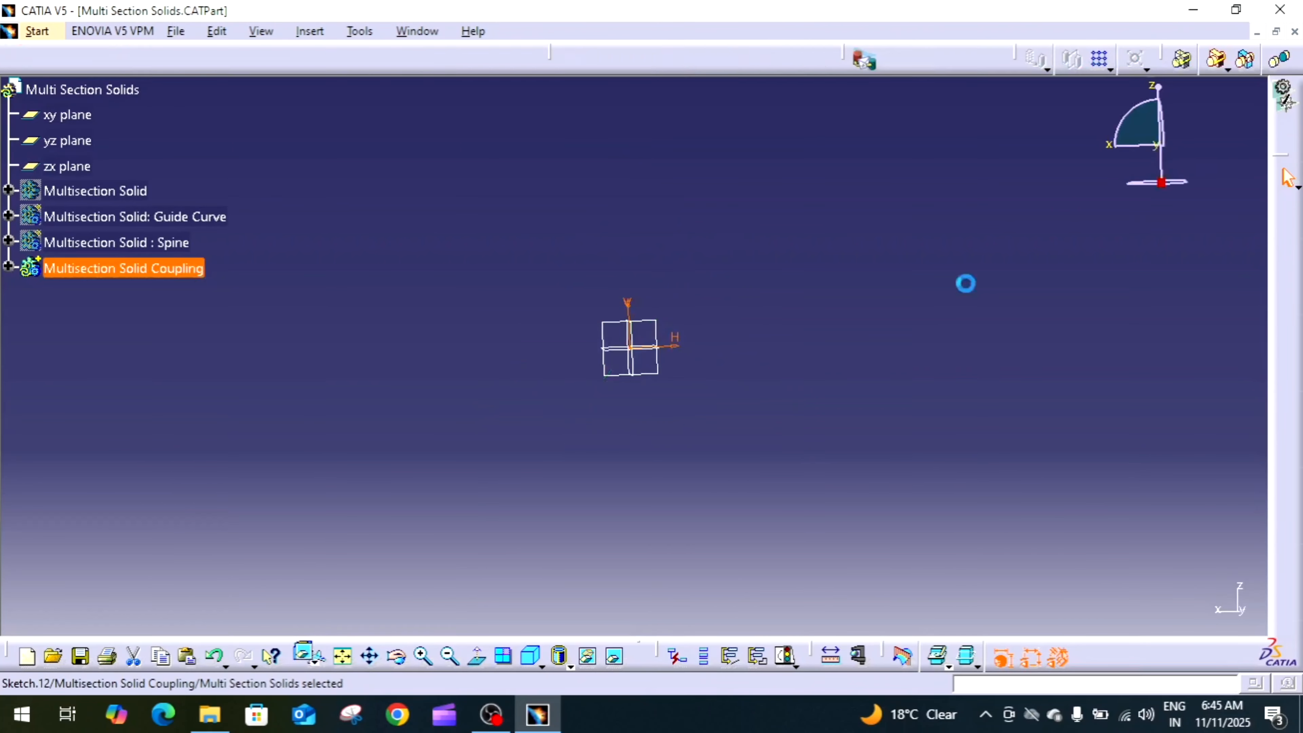
# Step: Create a reference plane offset 200 mm from the zx plane
pyautogui.moveTo(890, 405)
pyautogui.mouseDown(button='middle')
pyautogui.moveTo(777, 424)
pyautogui.moveTo(788, 473)
pyautogui.mouseUp(button='middle')
pyautogui.click(785, 415)
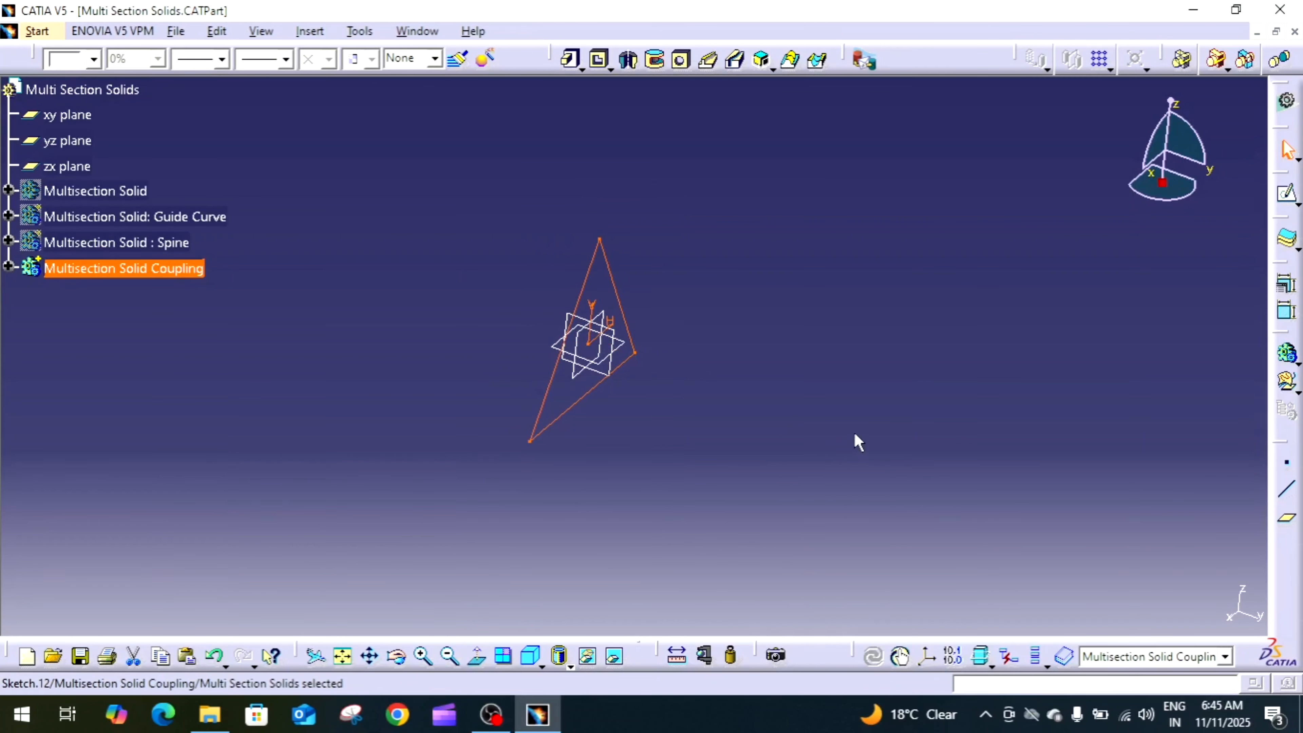
pyautogui.moveTo(857, 443); pyautogui.dragTo(784, 434, button='middle')
pyautogui.click(784, 434)
pyautogui.click(1285, 517)
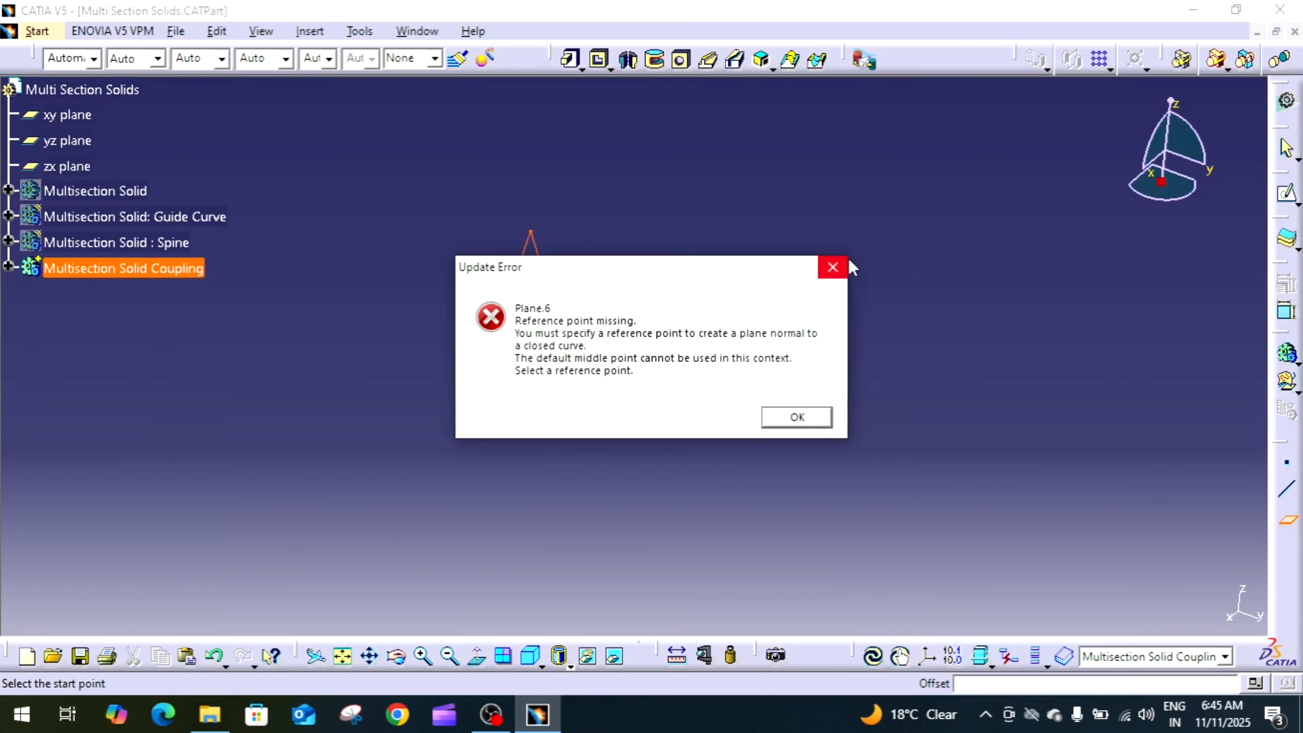
pyautogui.click(833, 267)
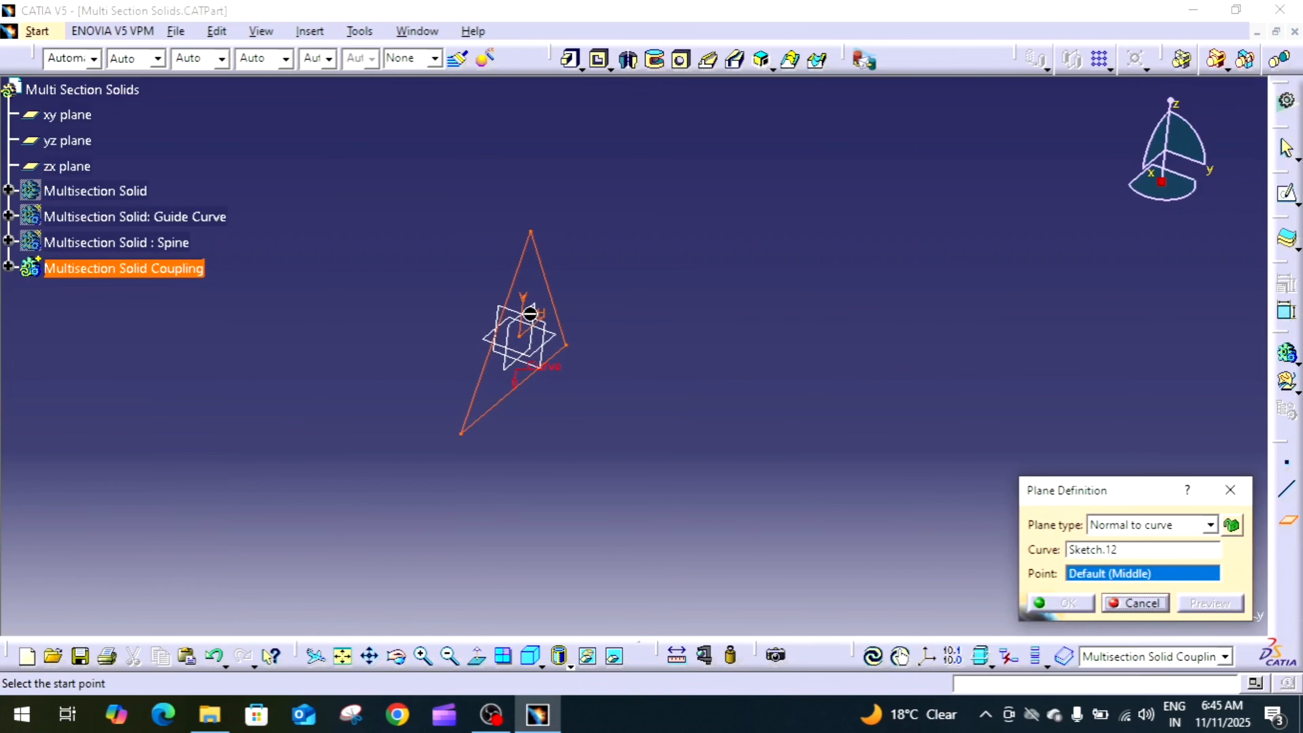
pyautogui.click(1160, 532)
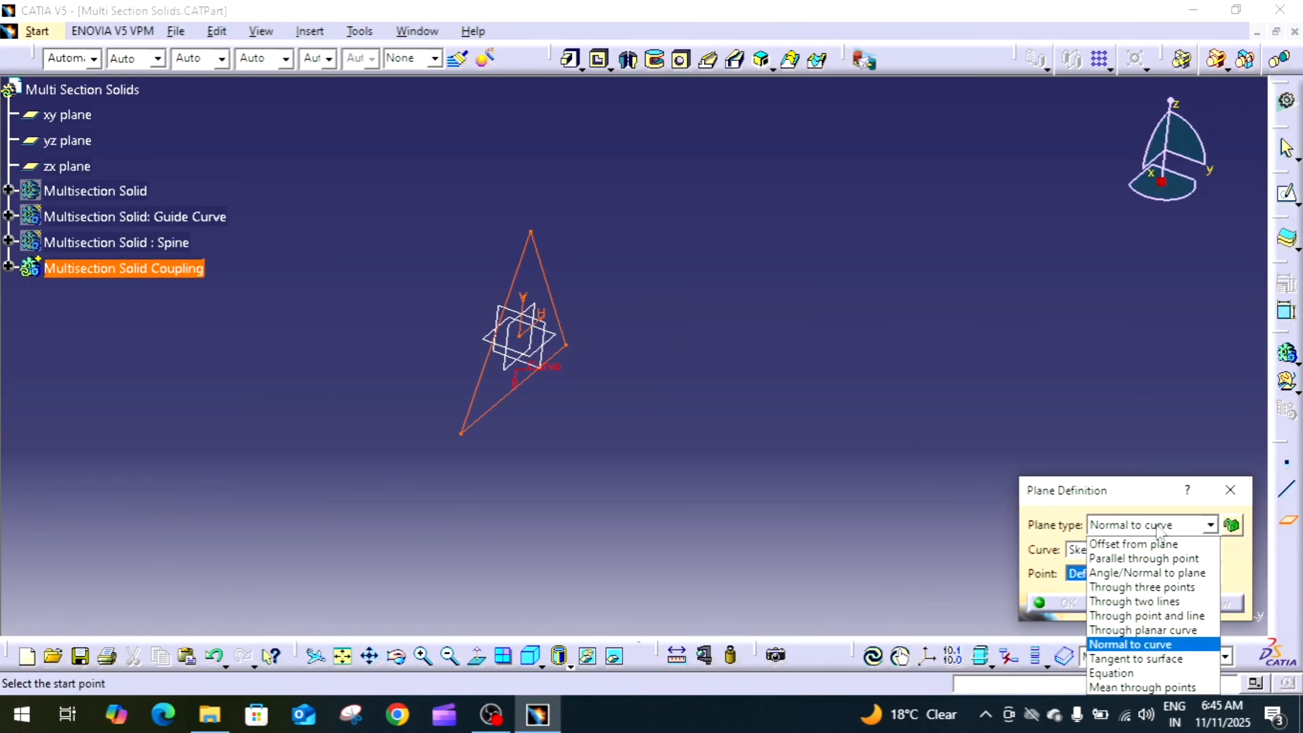
pyautogui.click(1155, 542)
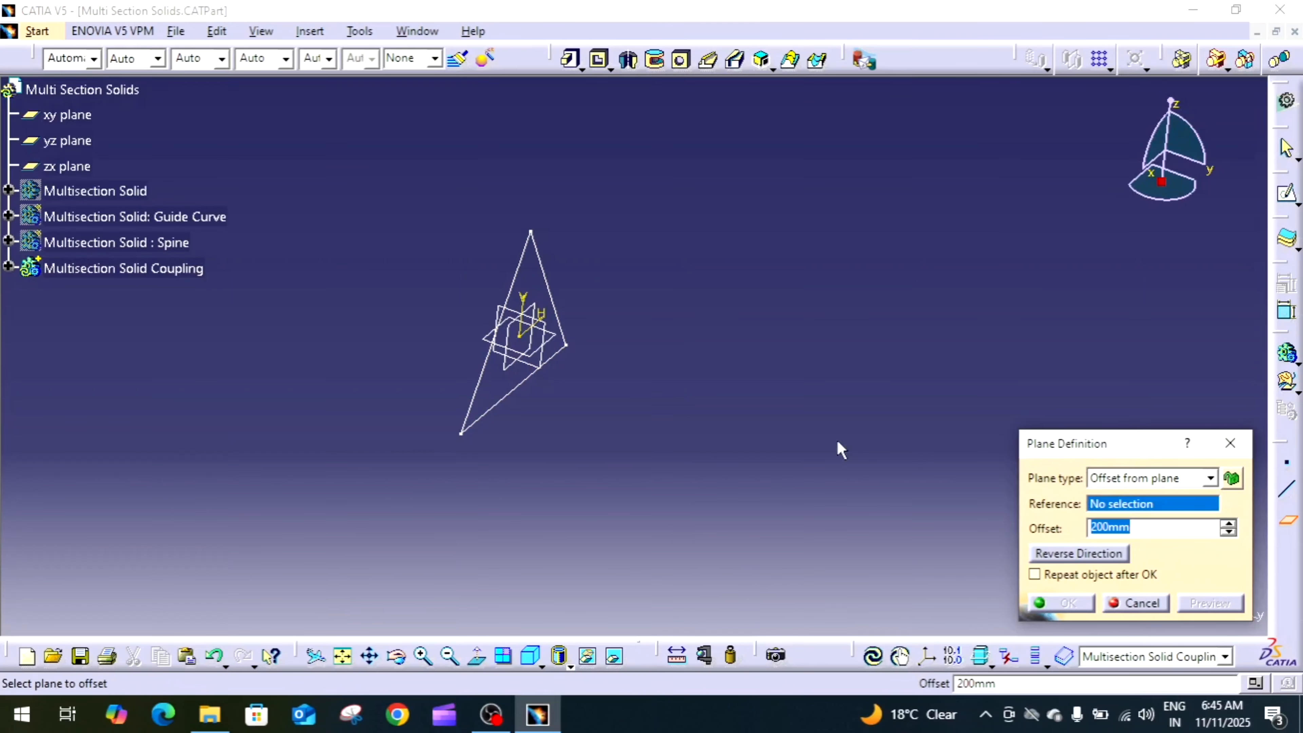
pyautogui.click(542, 312)
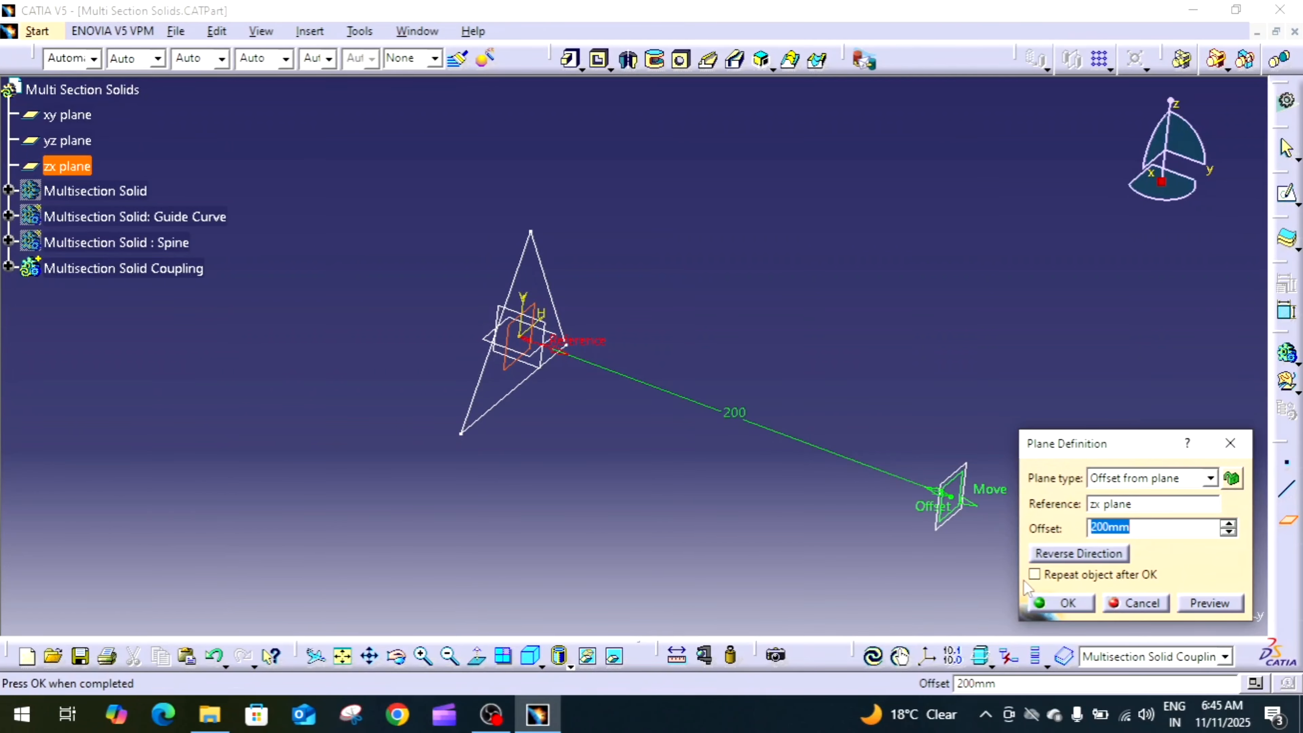
pyautogui.click(1081, 602)
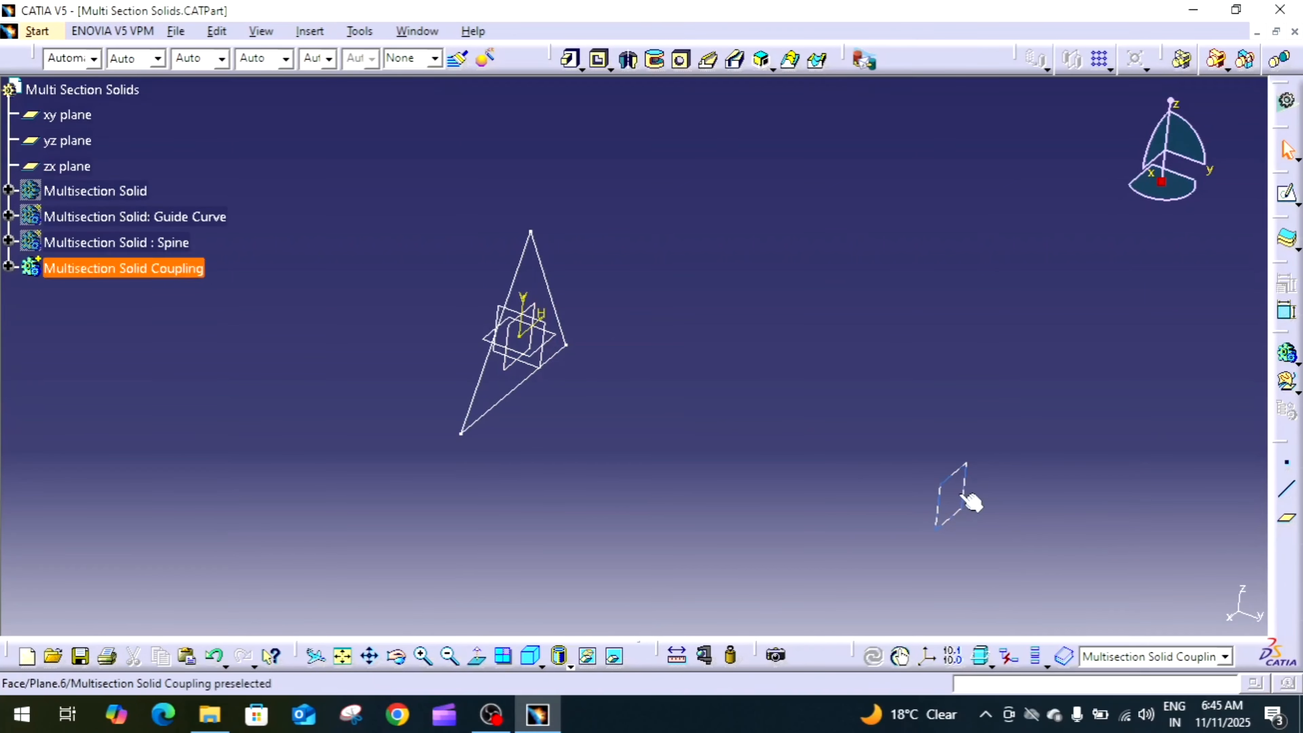
# Step: Sketch a circle about 41 mm in diameter on the offset plane, centred on the sketch origin
pyautogui.click(952, 484)
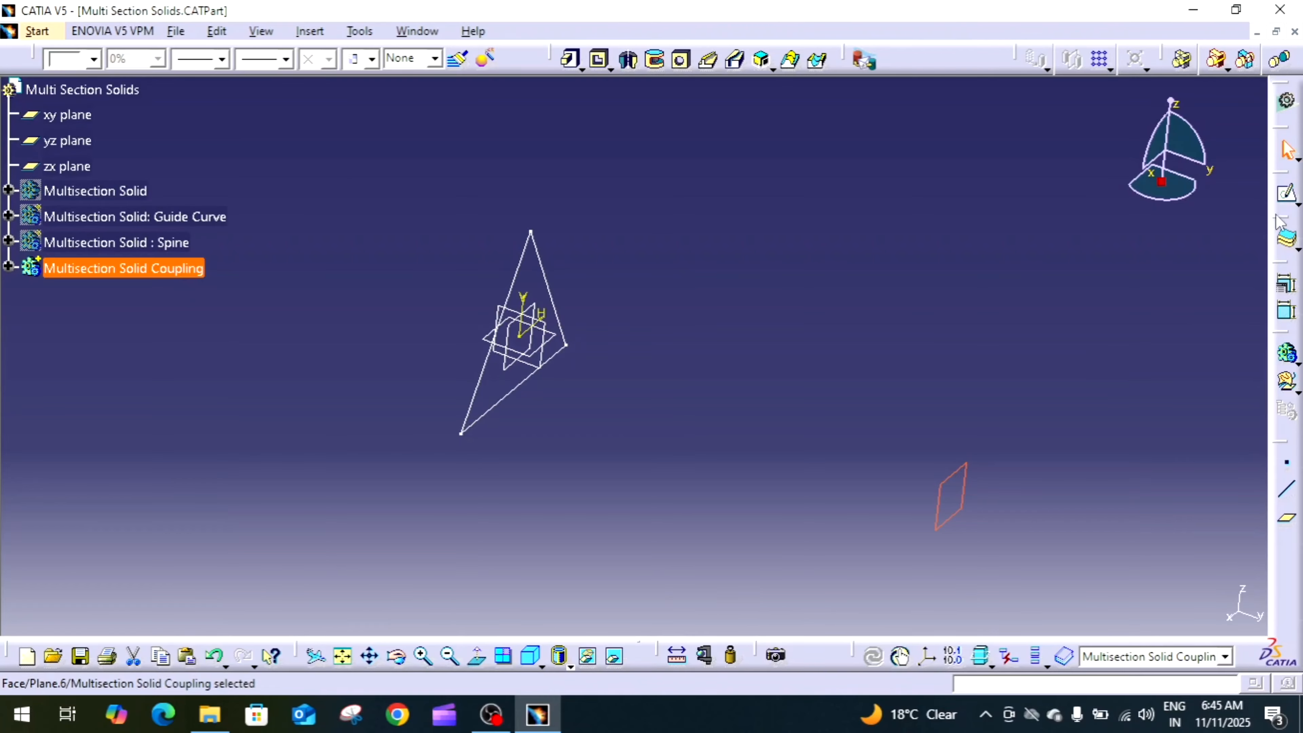
pyautogui.click(1286, 195)
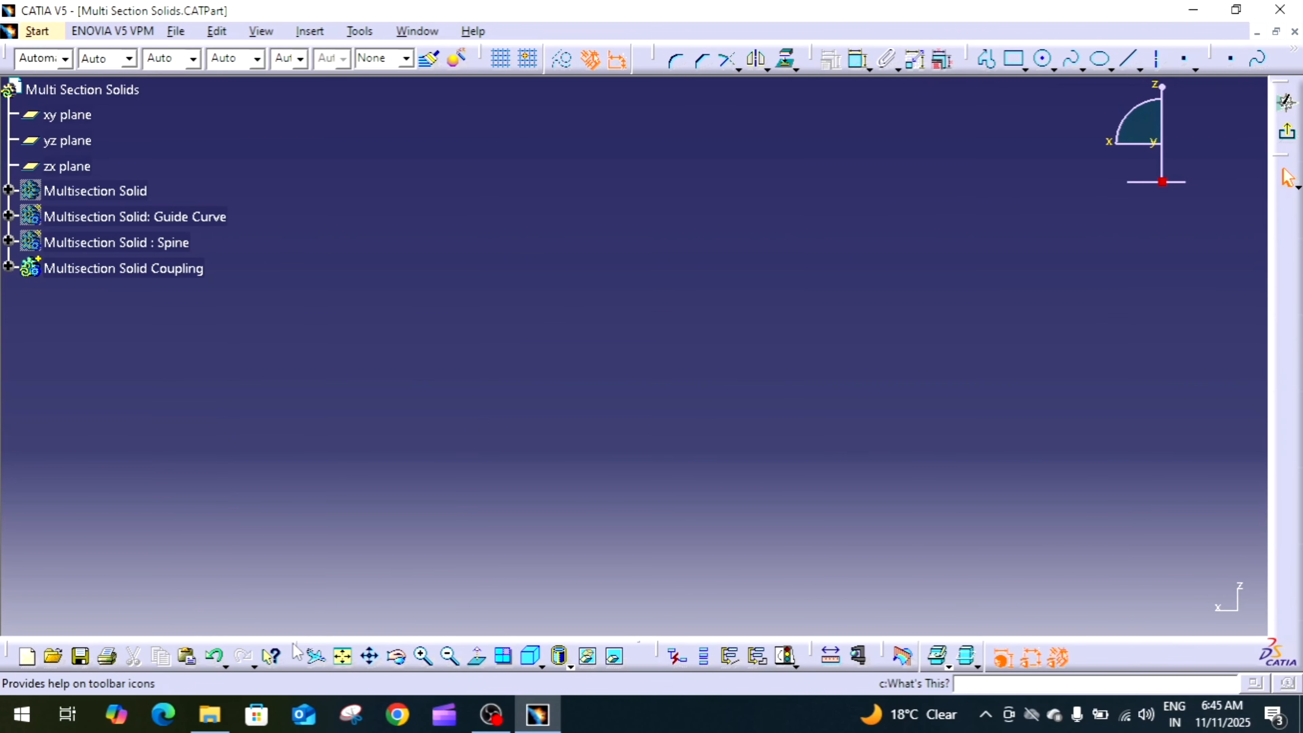
pyautogui.click(342, 656)
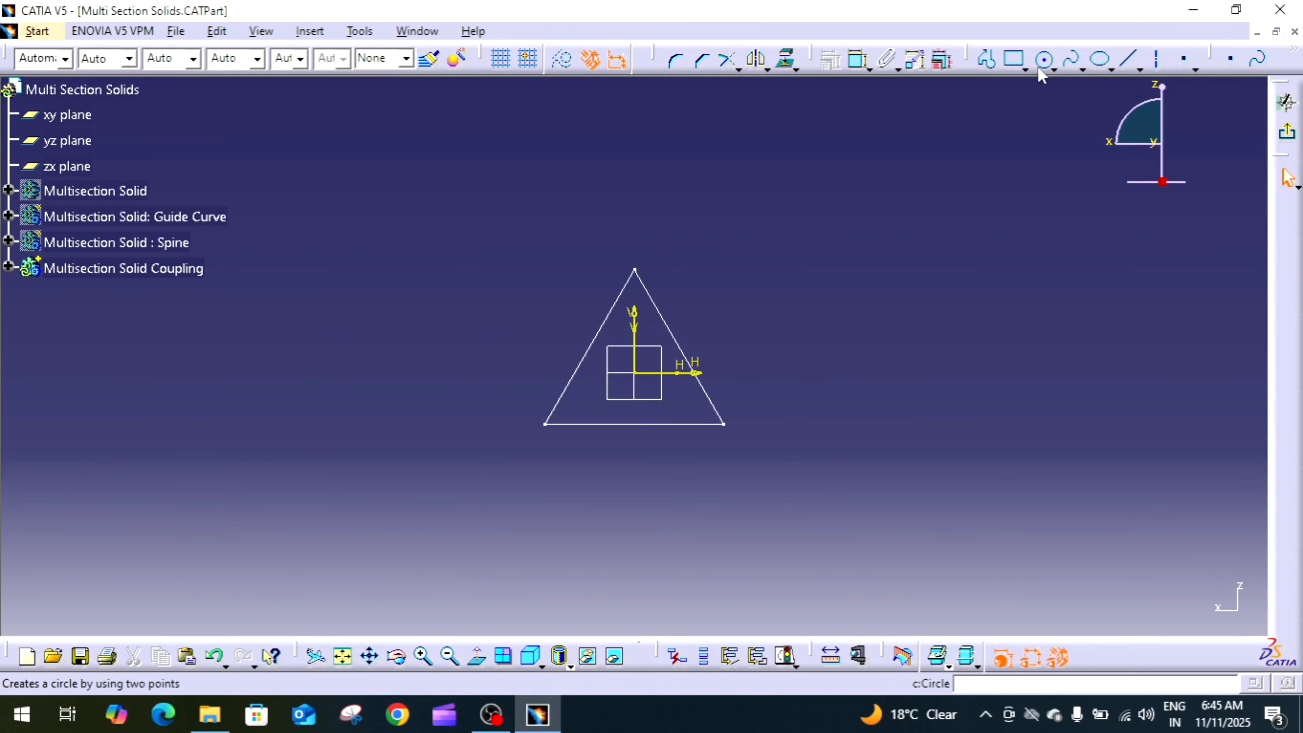
pyautogui.click(1044, 59)
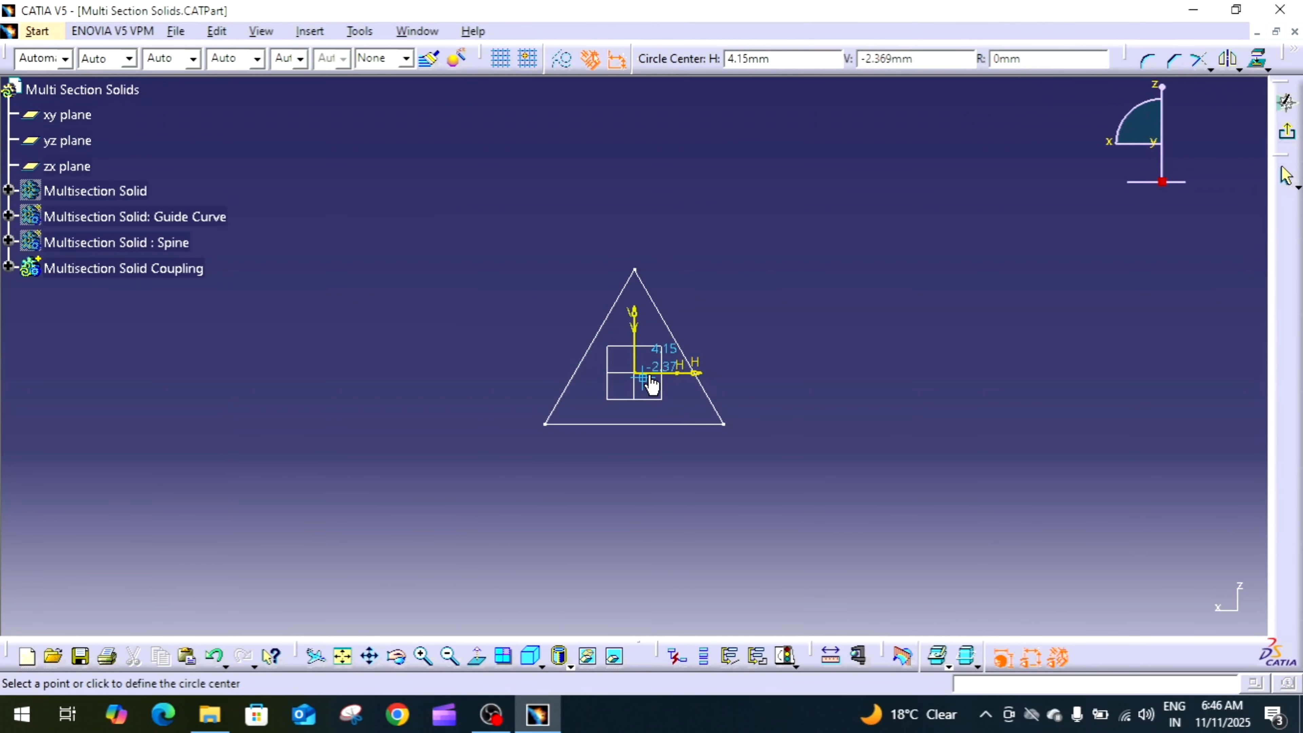
pyautogui.click(635, 373)
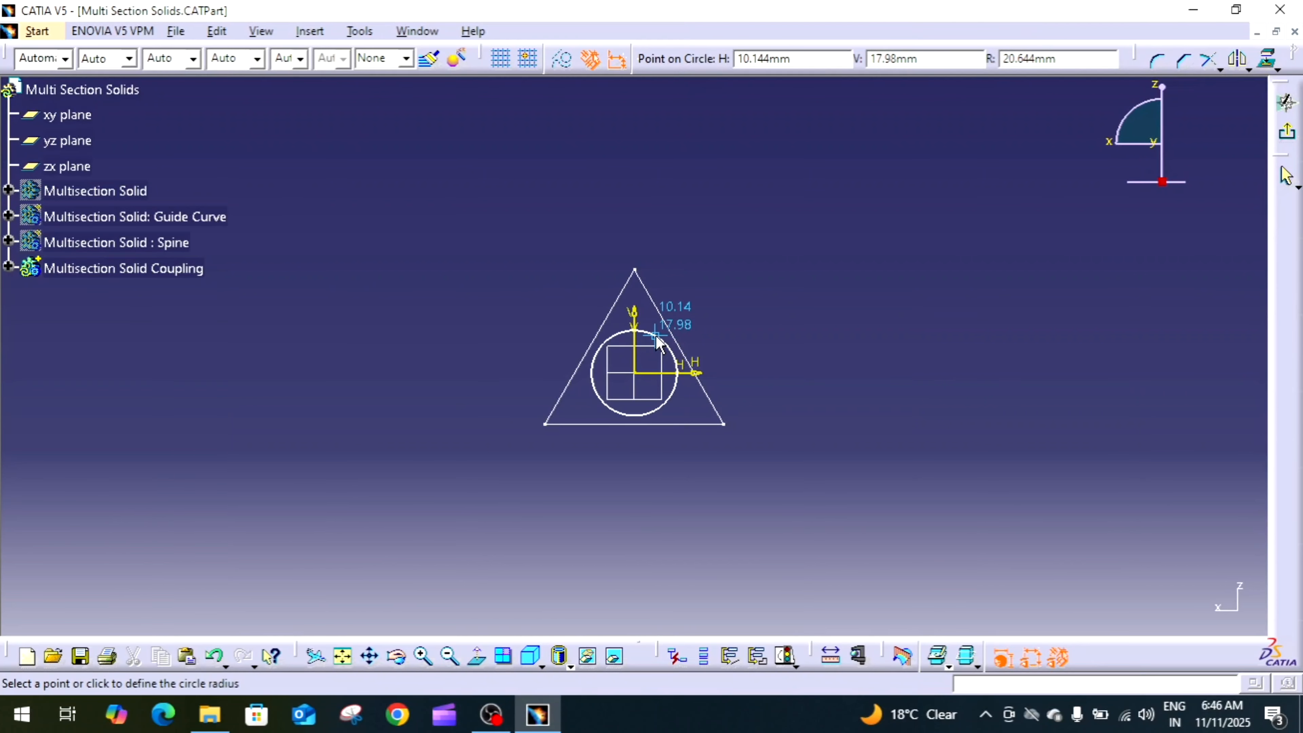
pyautogui.click(667, 345)
pyautogui.click(780, 327)
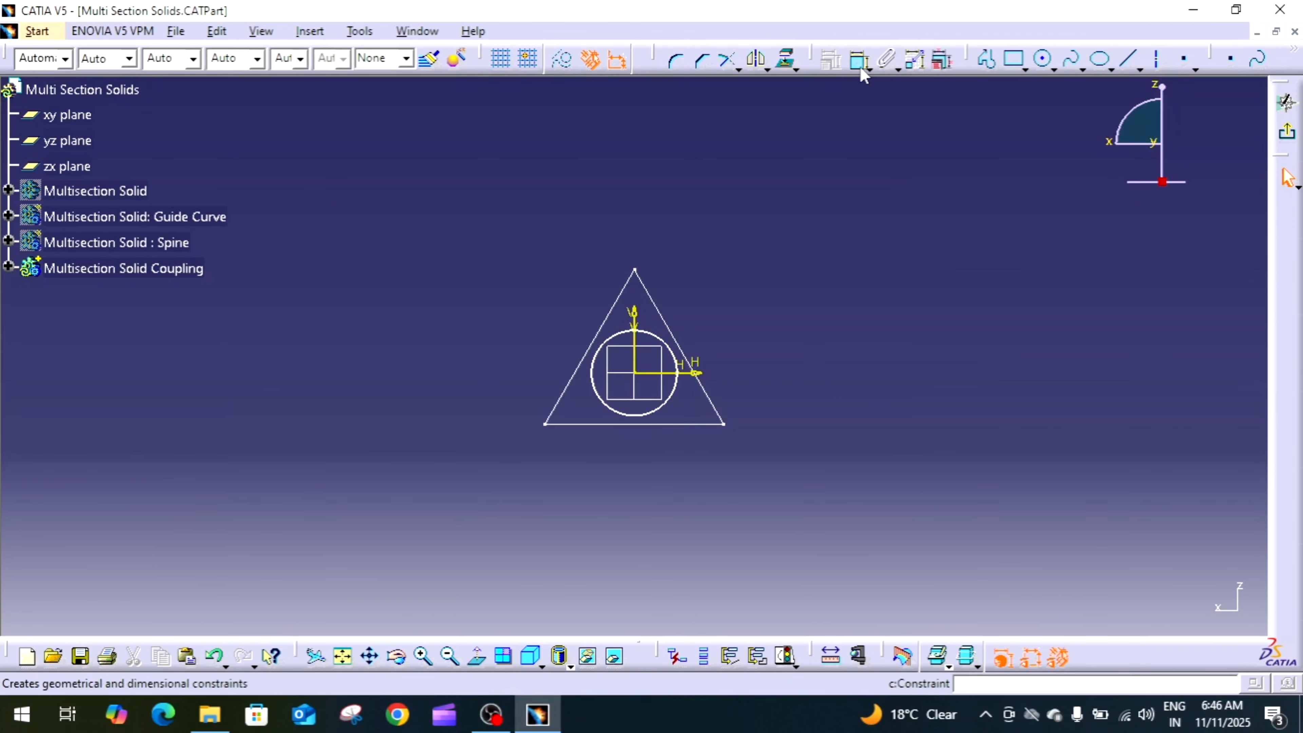
# Step: Dimension the circle's diameter, set it to 20 mm, and exit the sketch
pyautogui.click(666, 344)
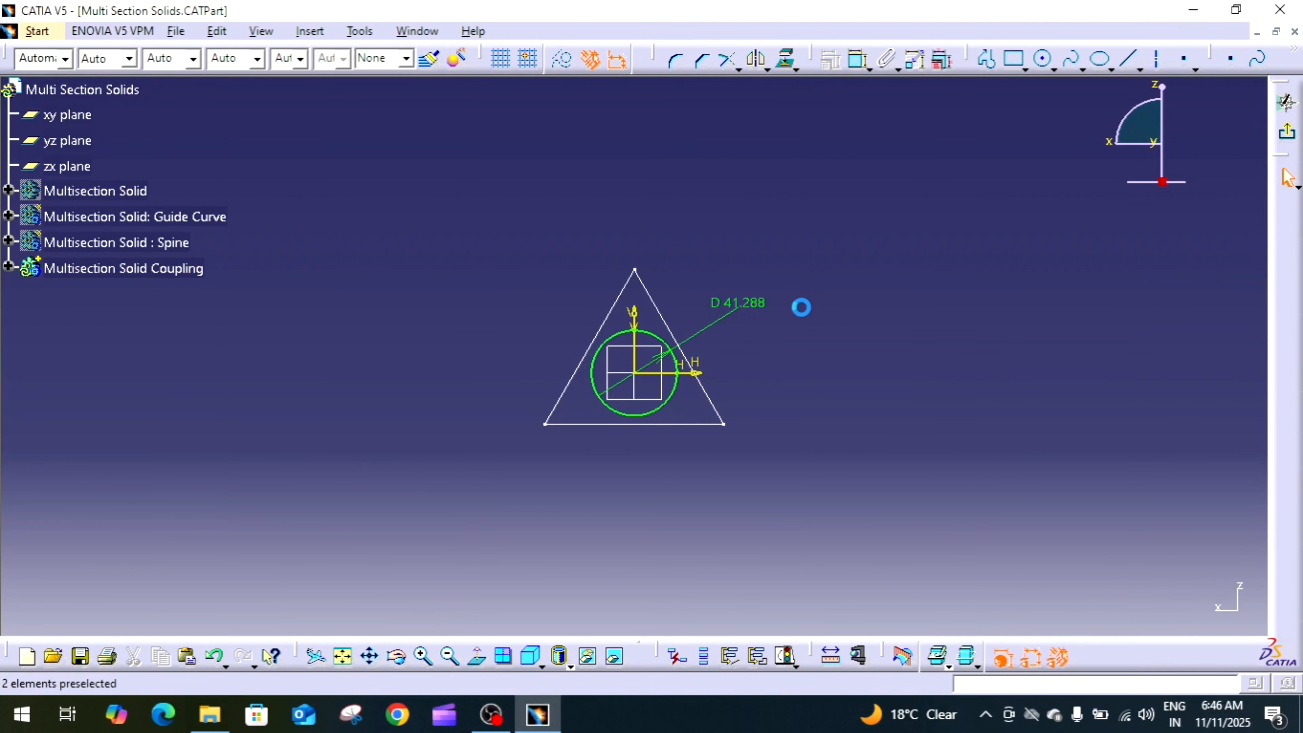
pyautogui.click(756, 316)
pyautogui.doubleClick(744, 317)
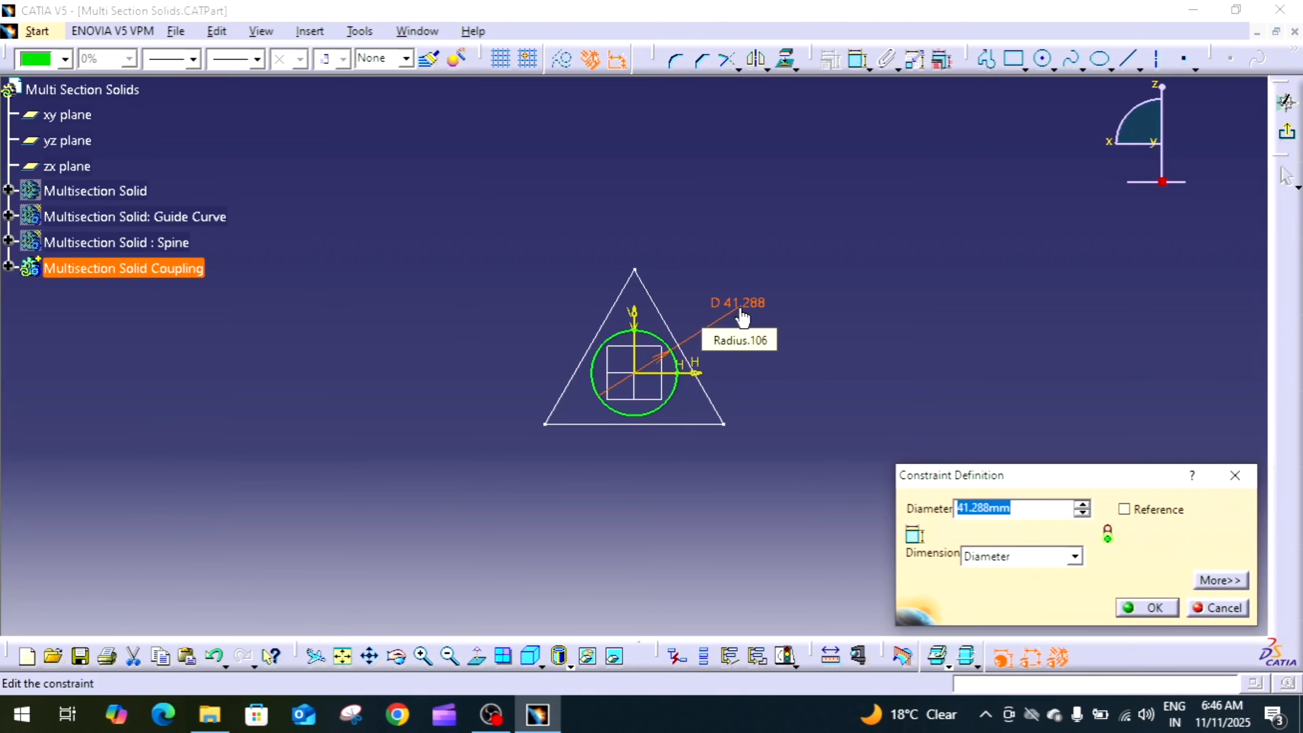
pyautogui.write('20')
pyautogui.press('Return')
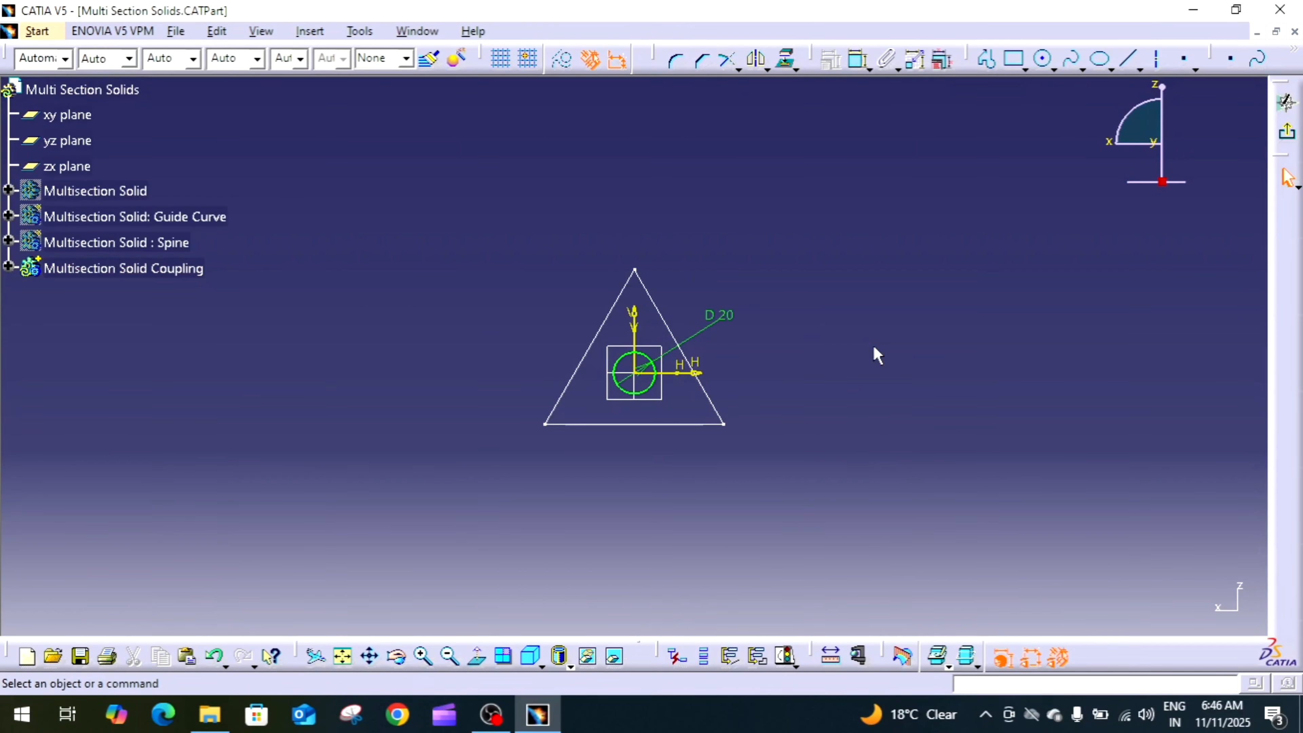
pyautogui.click(1286, 131)
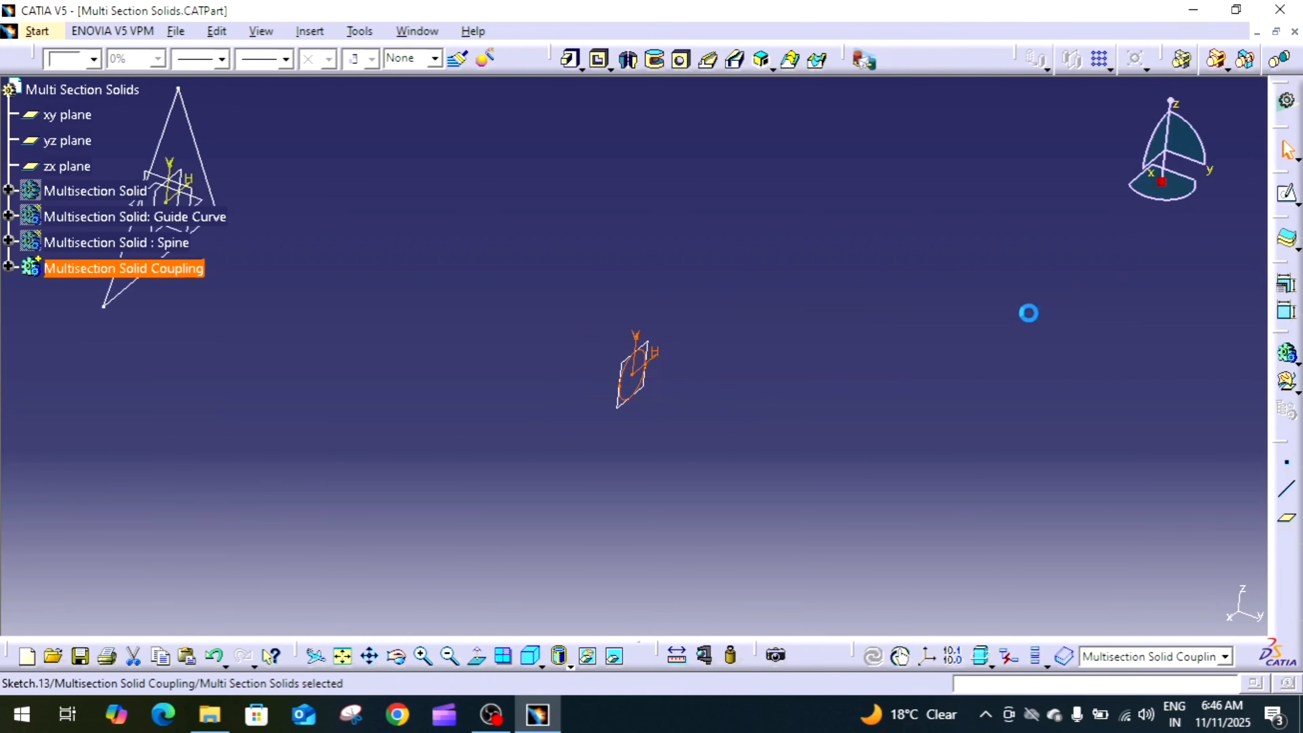
# Step: Start a multi-sections solid with the triangle and circle sketches as sections, and try a preview with the default coupling
pyautogui.moveTo(844, 360)
pyautogui.mouseDown(button='middle')
pyautogui.moveTo(1064, 408)
pyautogui.moveTo(1026, 419)
pyautogui.moveTo(1053, 462)
pyautogui.moveTo(1041, 459)
pyautogui.mouseUp(button='middle')
pyautogui.click(899, 339)
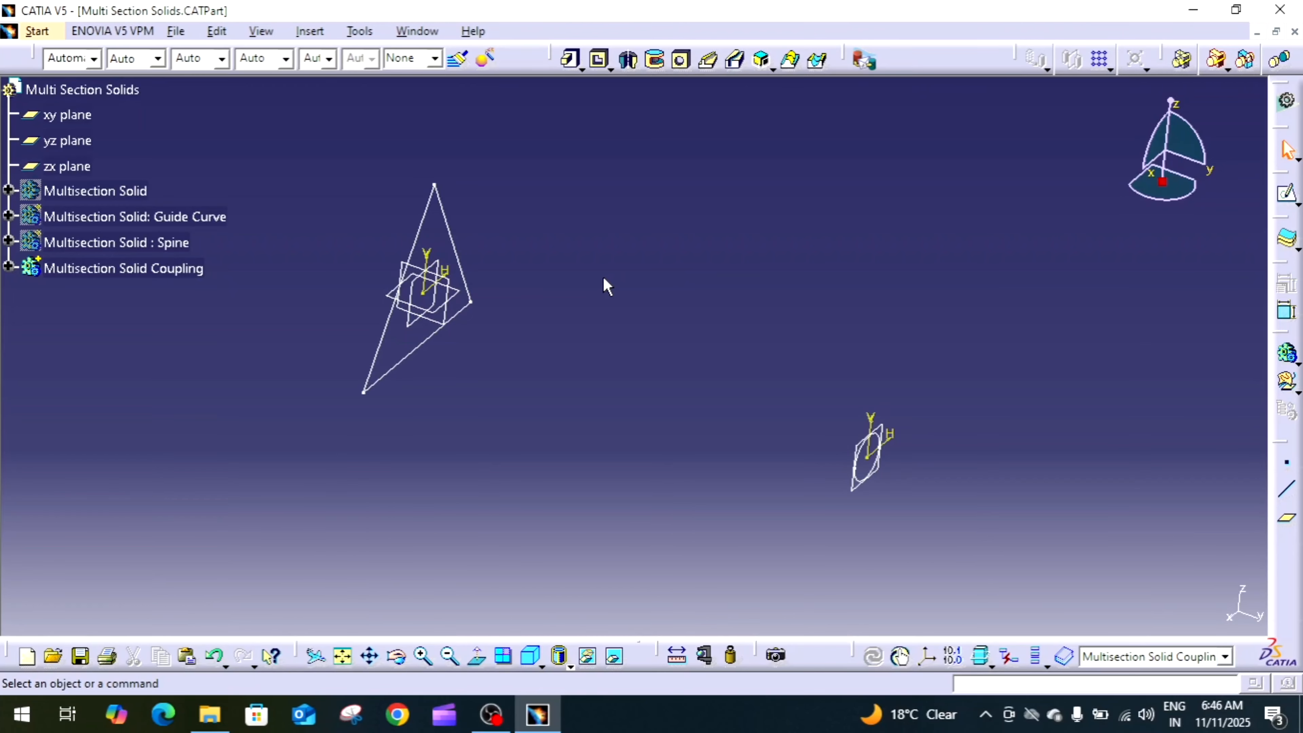
pyautogui.click(790, 61)
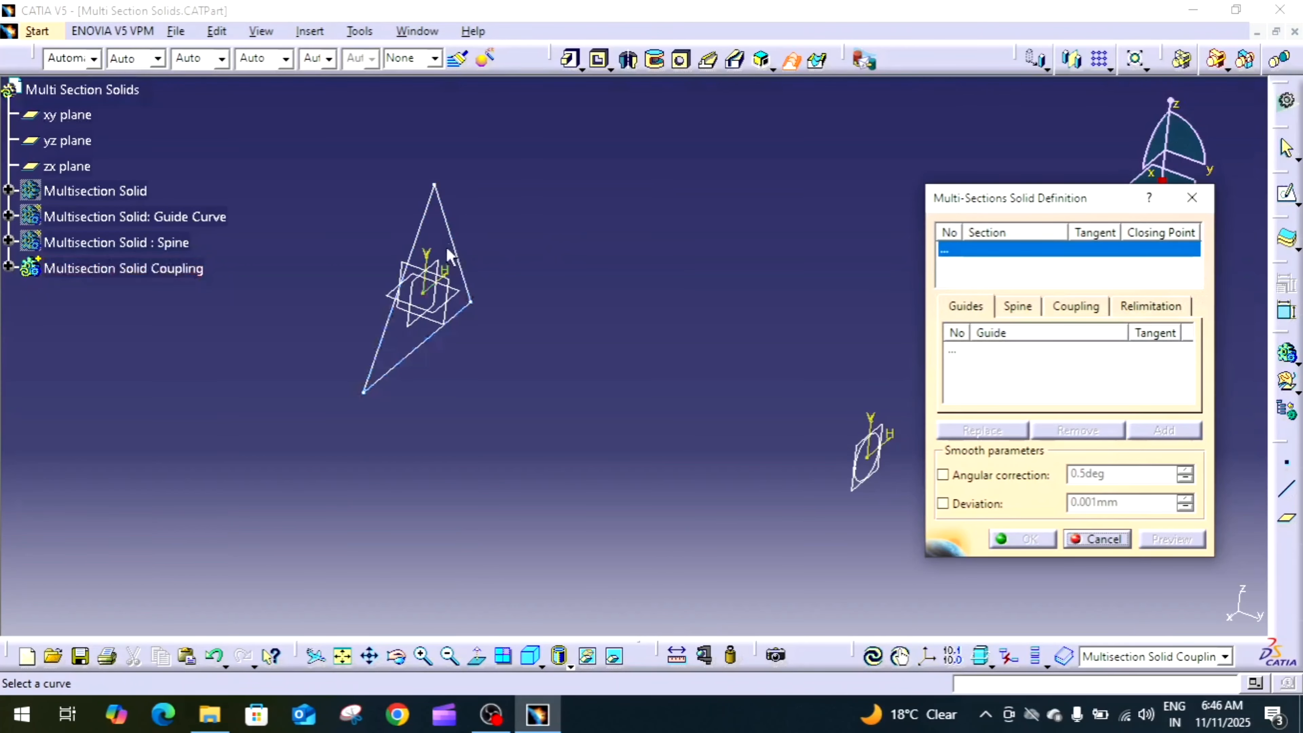
pyautogui.click(458, 242)
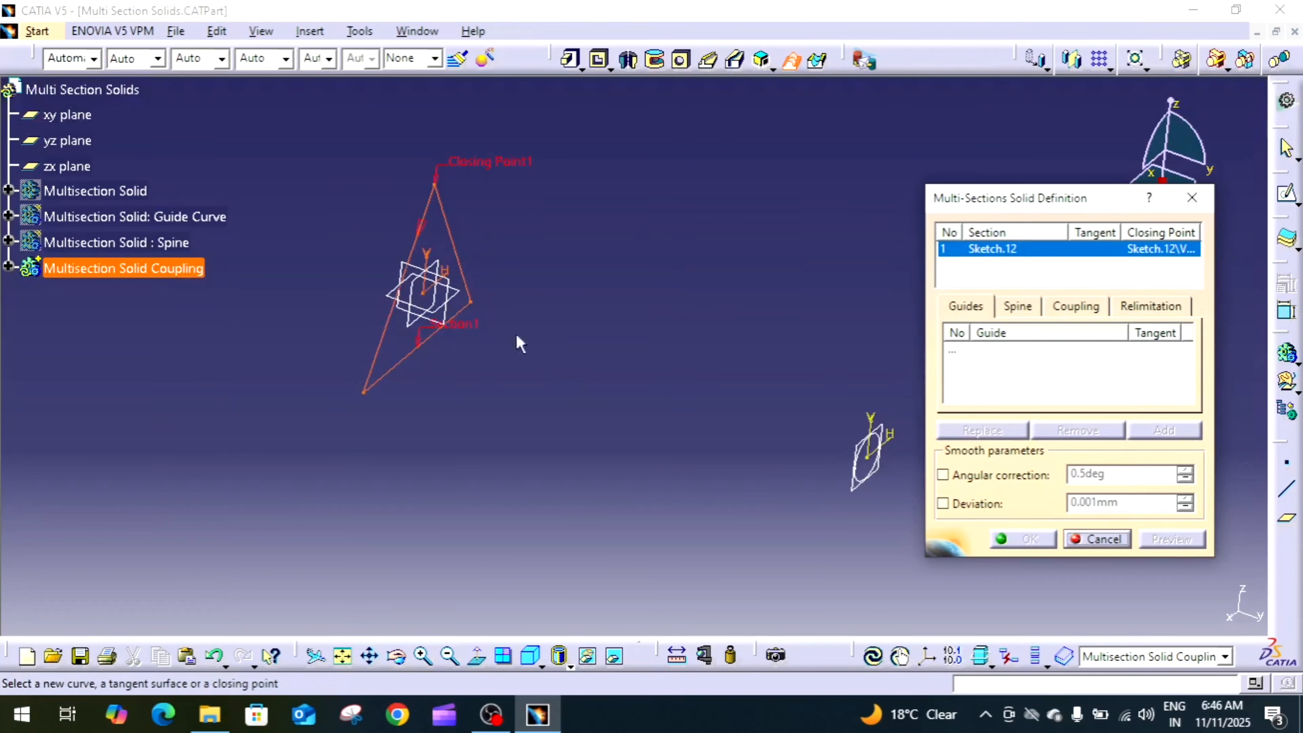
pyautogui.click(859, 486)
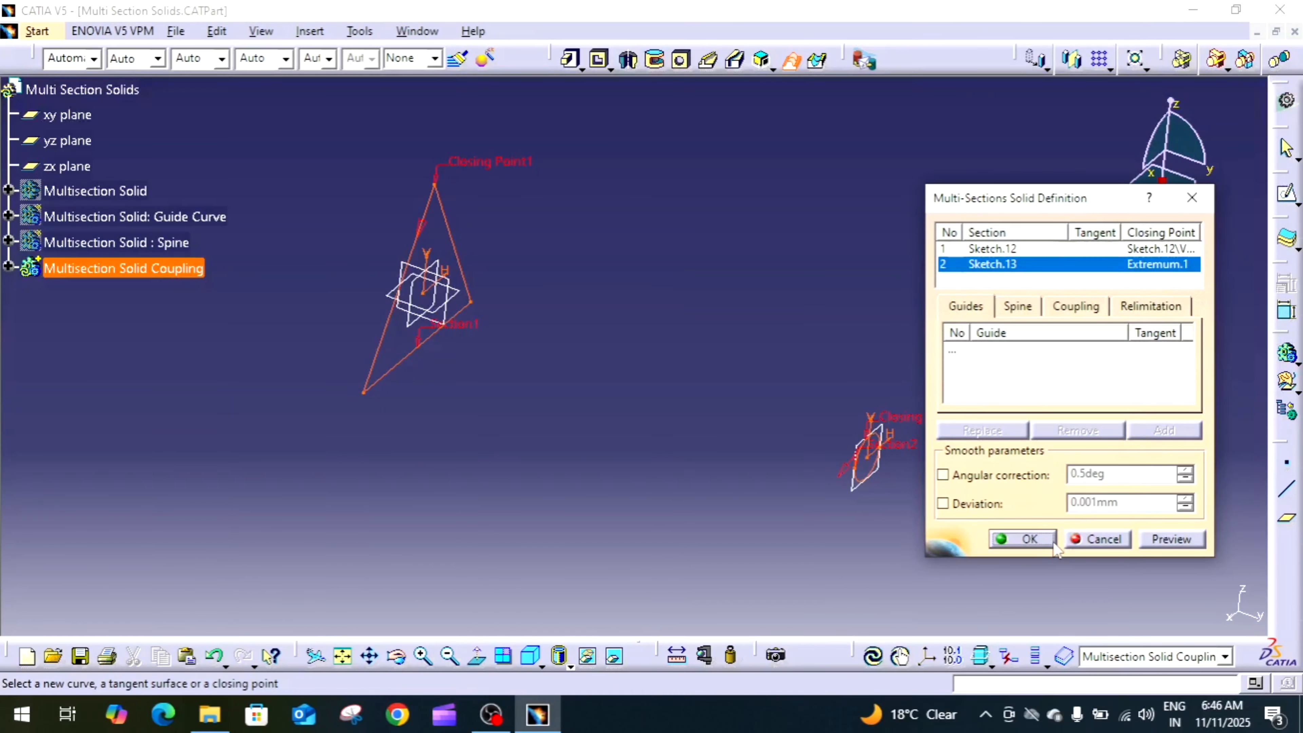
pyautogui.click(1156, 538)
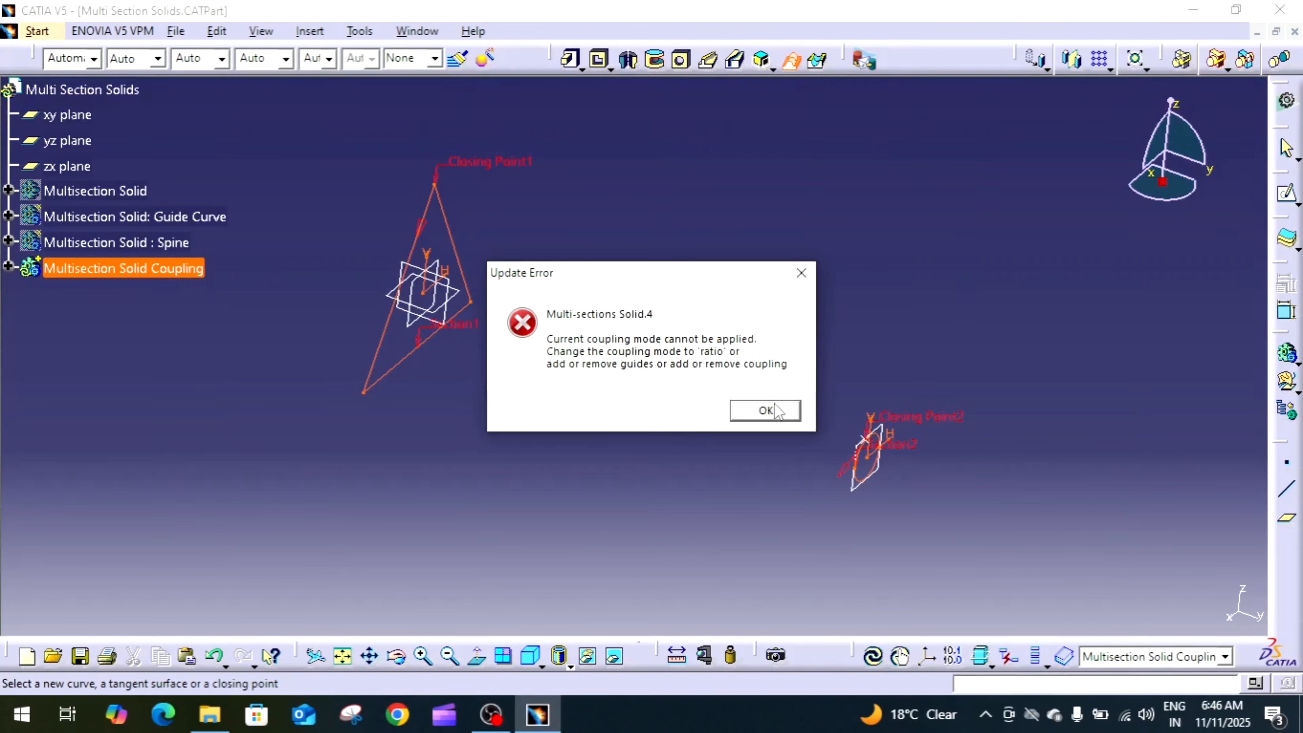
pyautogui.click(766, 410)
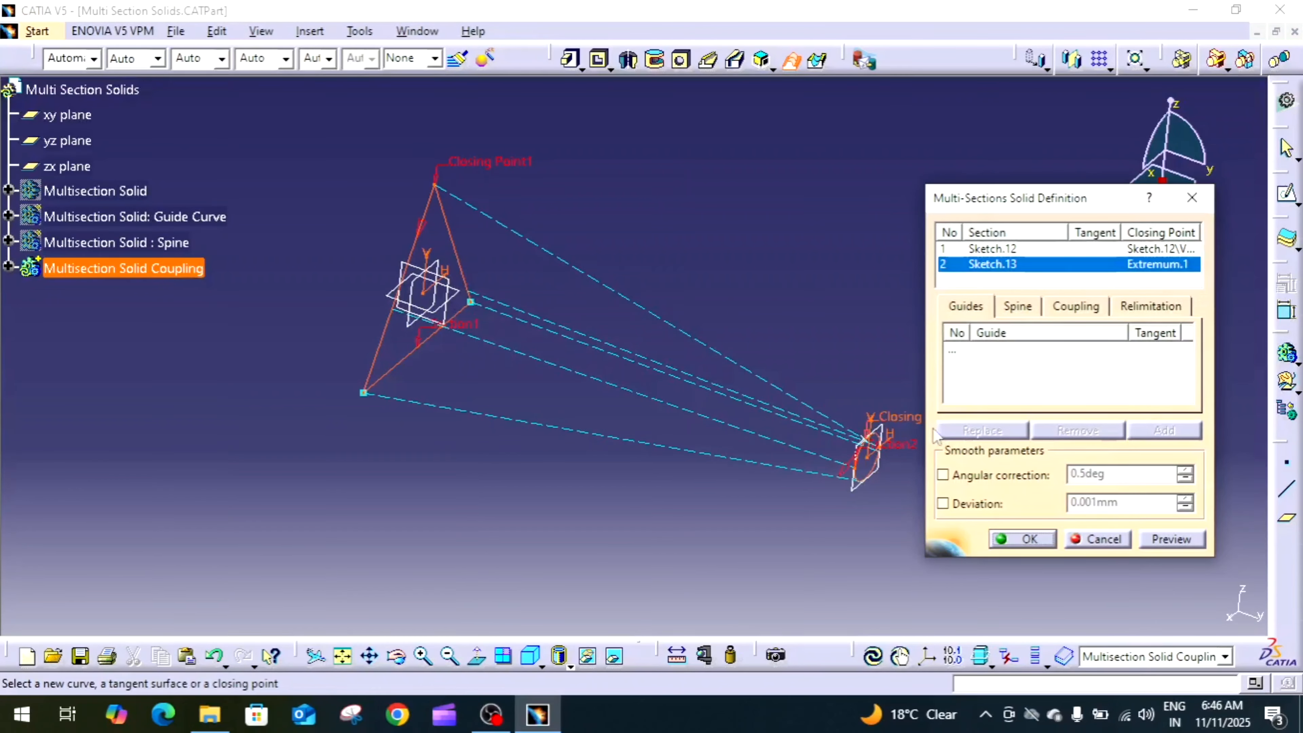
# Step: Set the sections coupling to Ratio, preview the multi-sections solid and accept it
pyautogui.click(1098, 307)
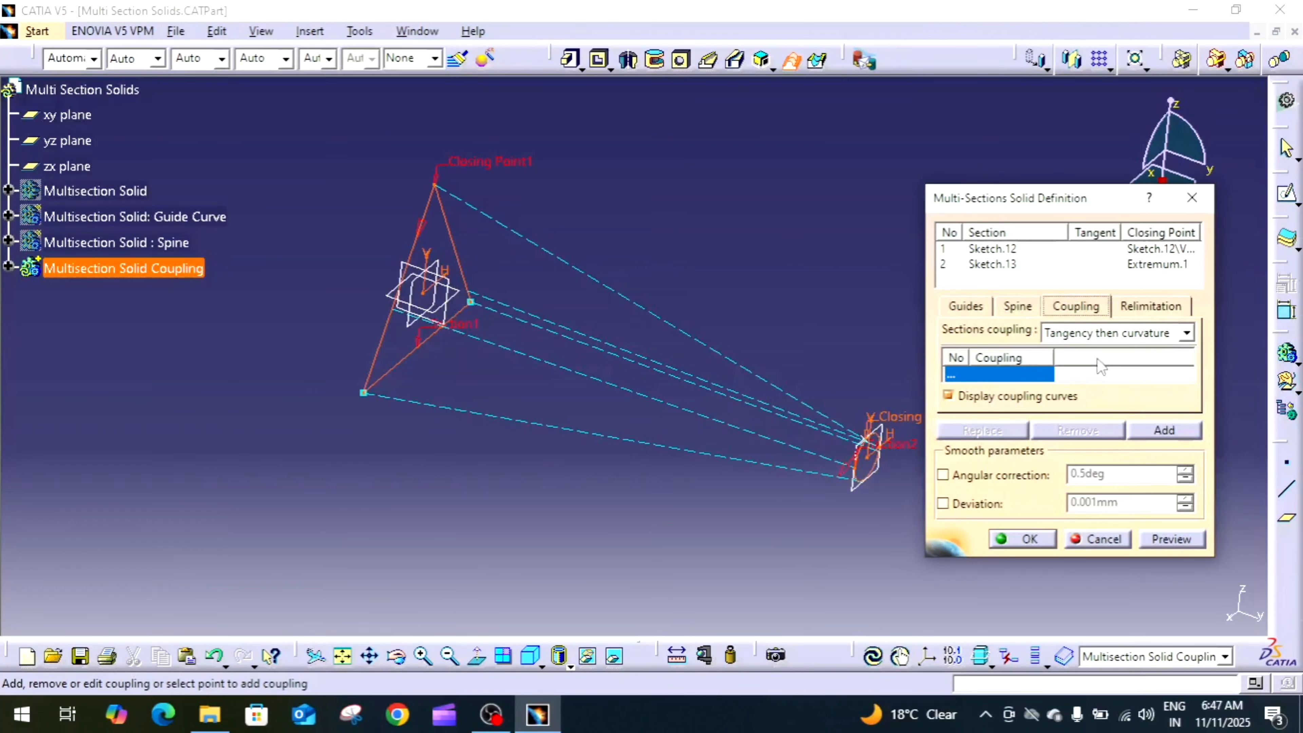
pyautogui.click(1137, 338)
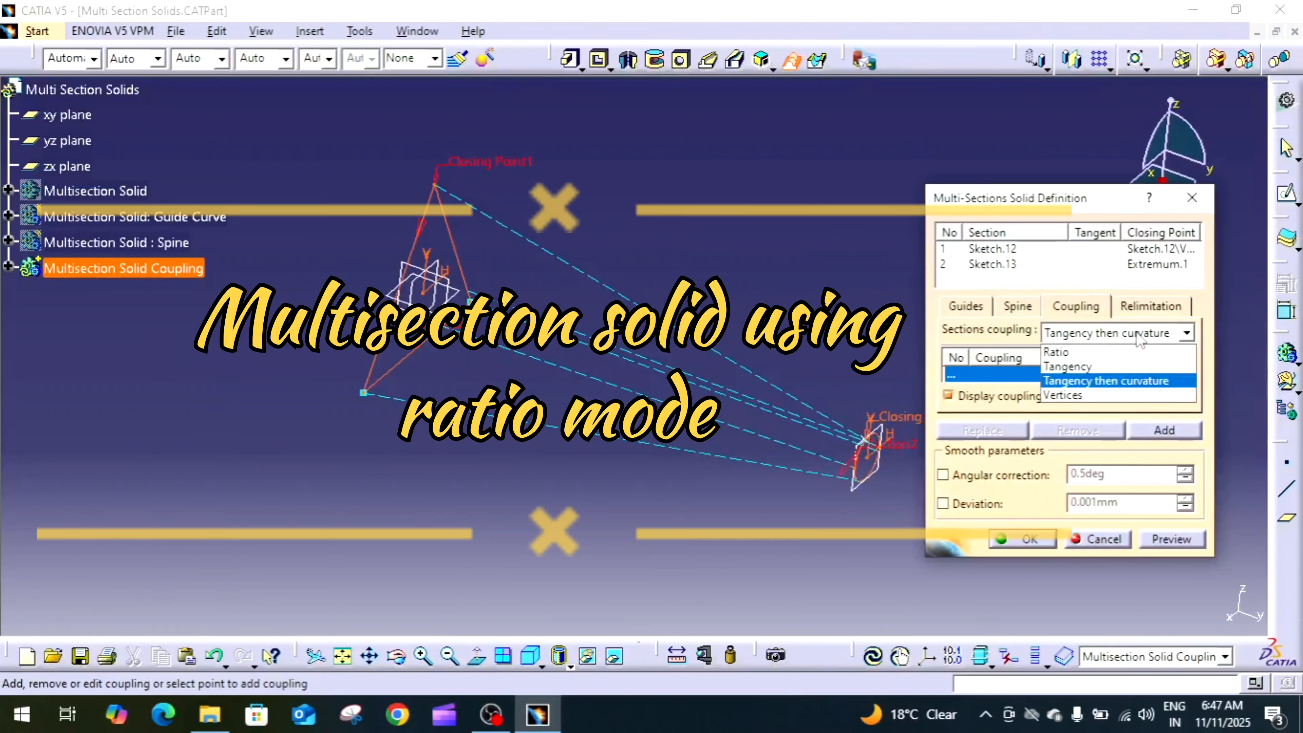
pyautogui.click(1108, 354)
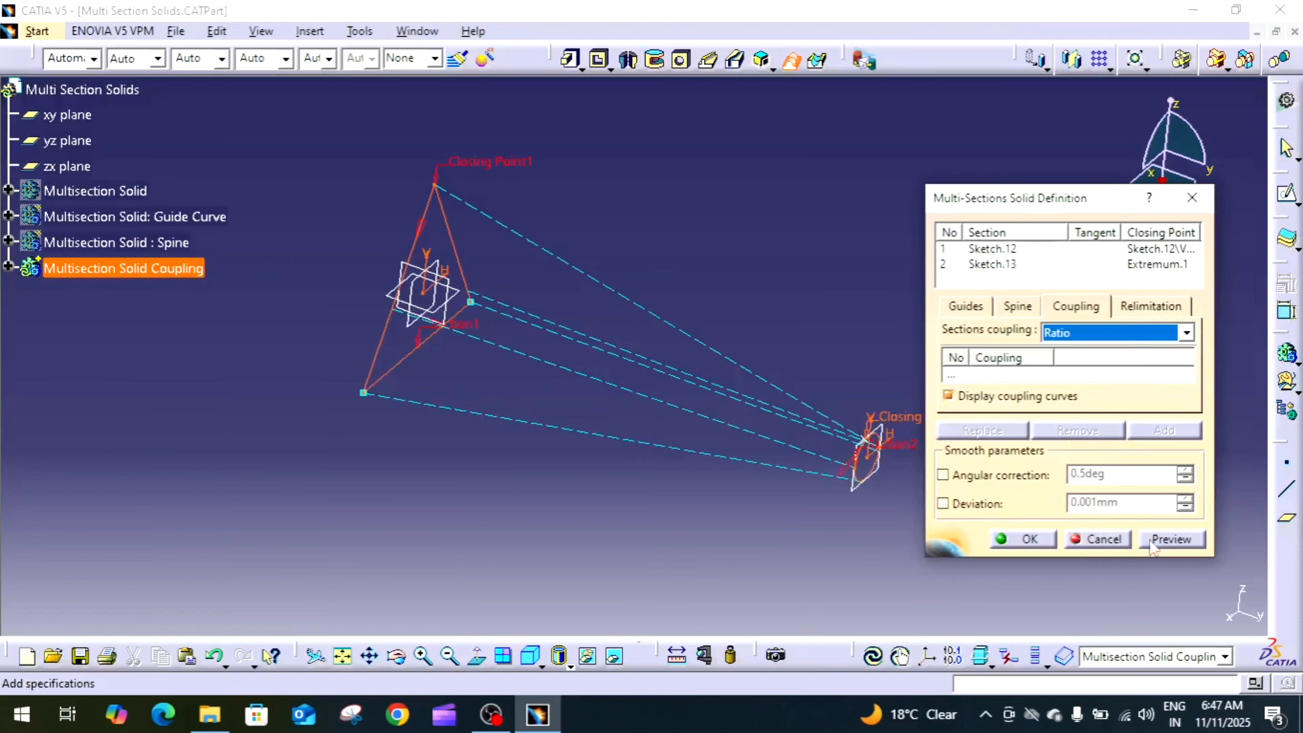
pyautogui.click(1163, 540)
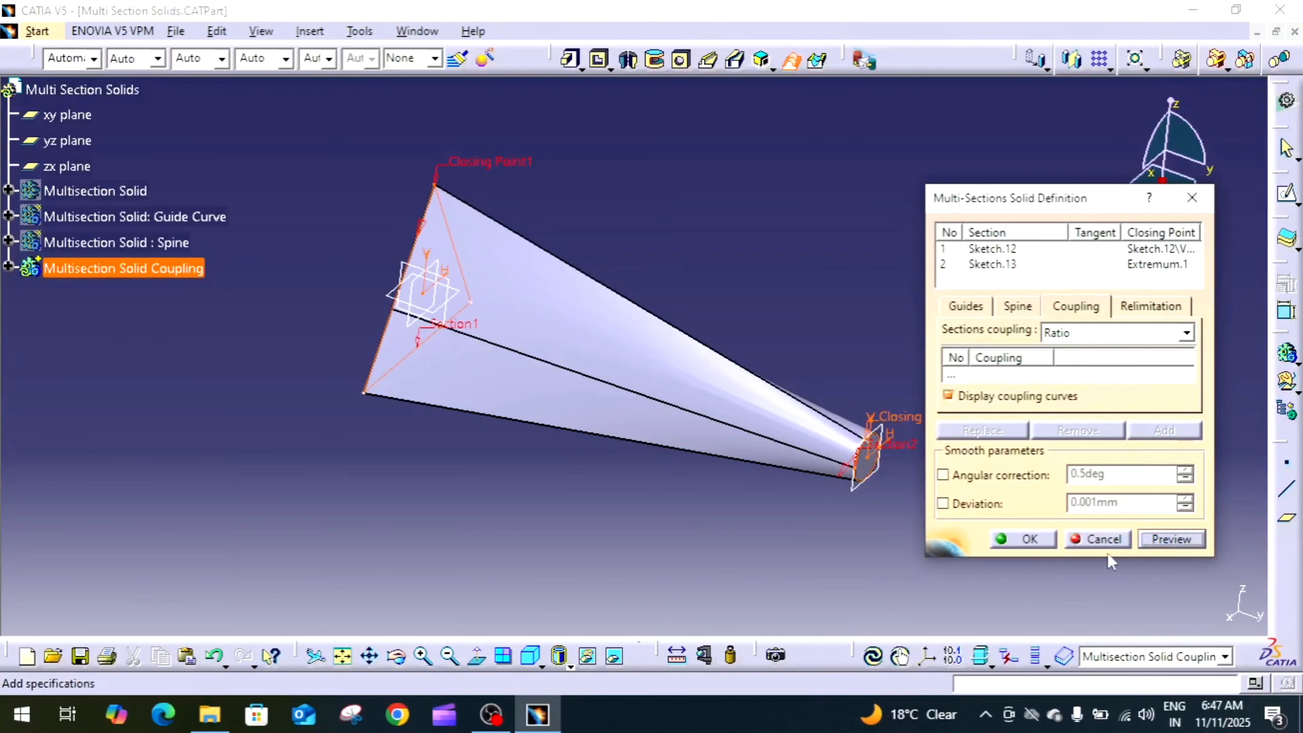
pyautogui.click(1030, 539)
# Step: Examine the transition from the triangular to the circular end from several sides, and expand the Multisection Solid Coupling body
pyautogui.middleClick(968, 553)
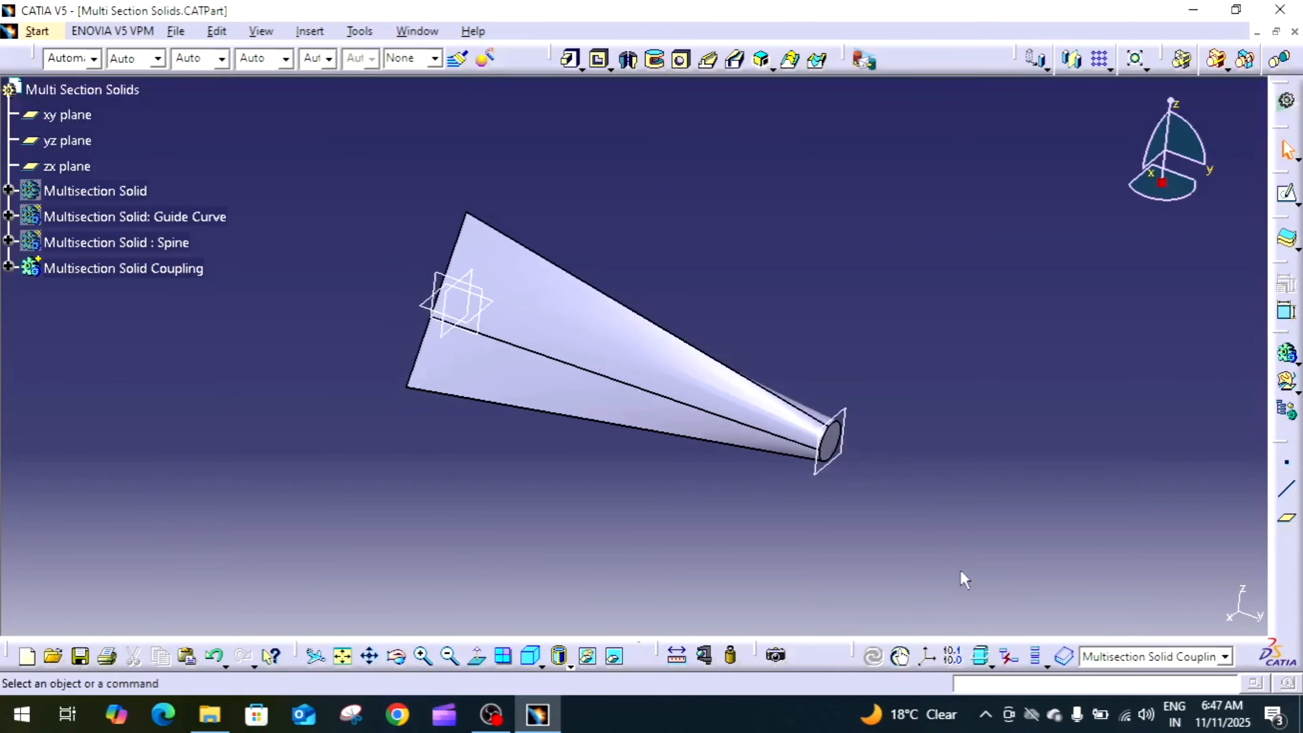
pyautogui.moveTo(963, 571); pyautogui.dragTo(663, 355, button='middle')
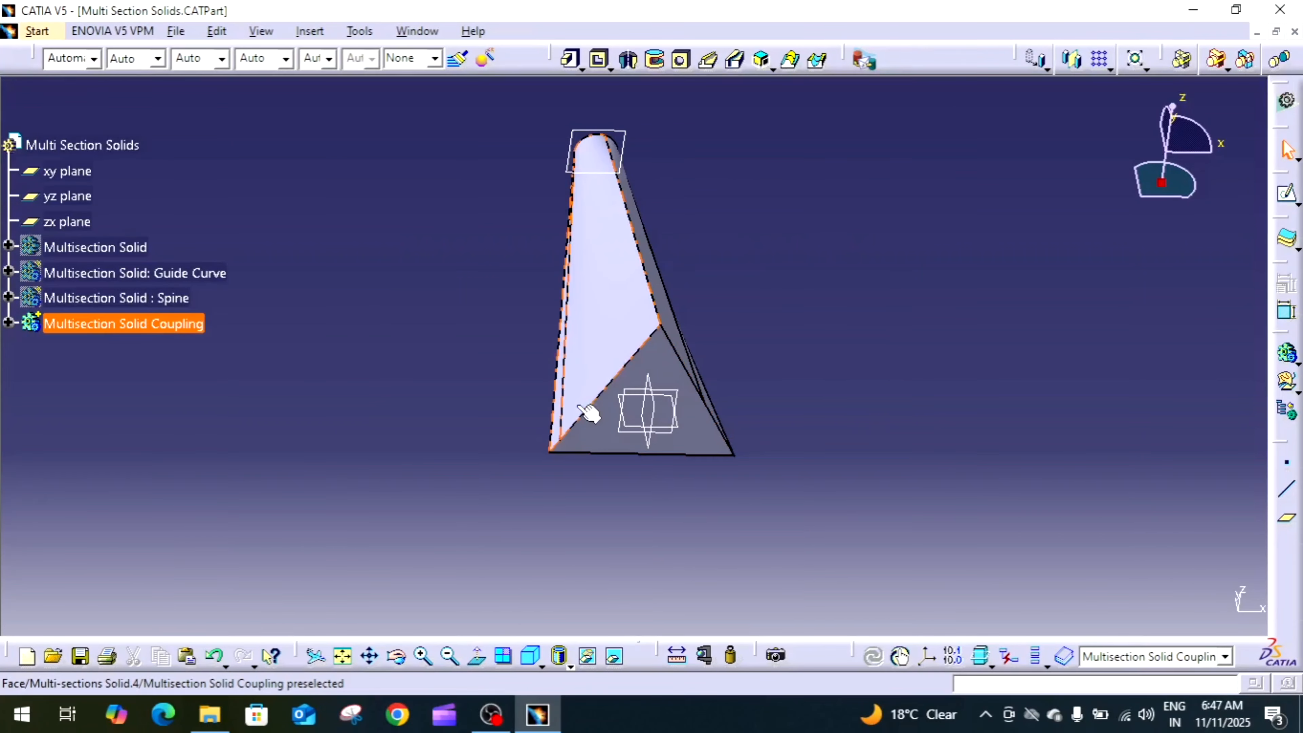
pyautogui.moveTo(736, 373); pyautogui.dragTo(870, 379, button='middle')
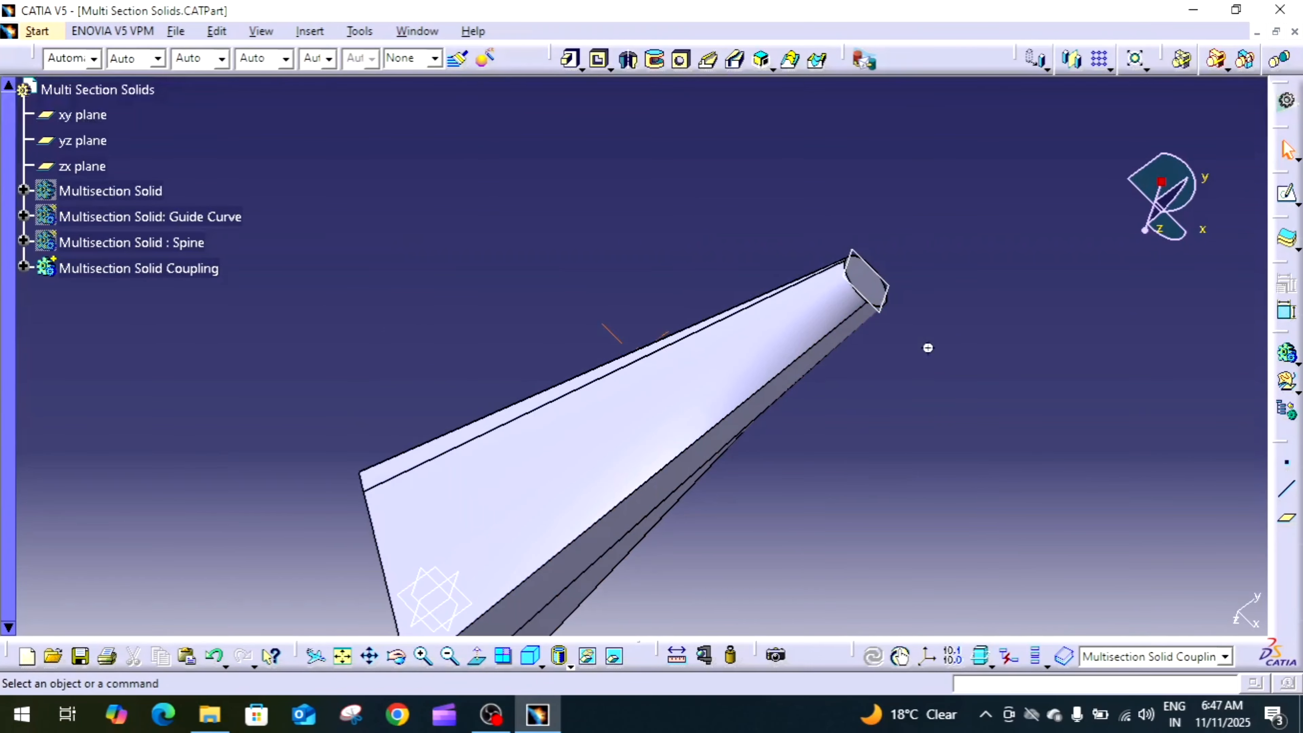
pyautogui.click(24, 266)
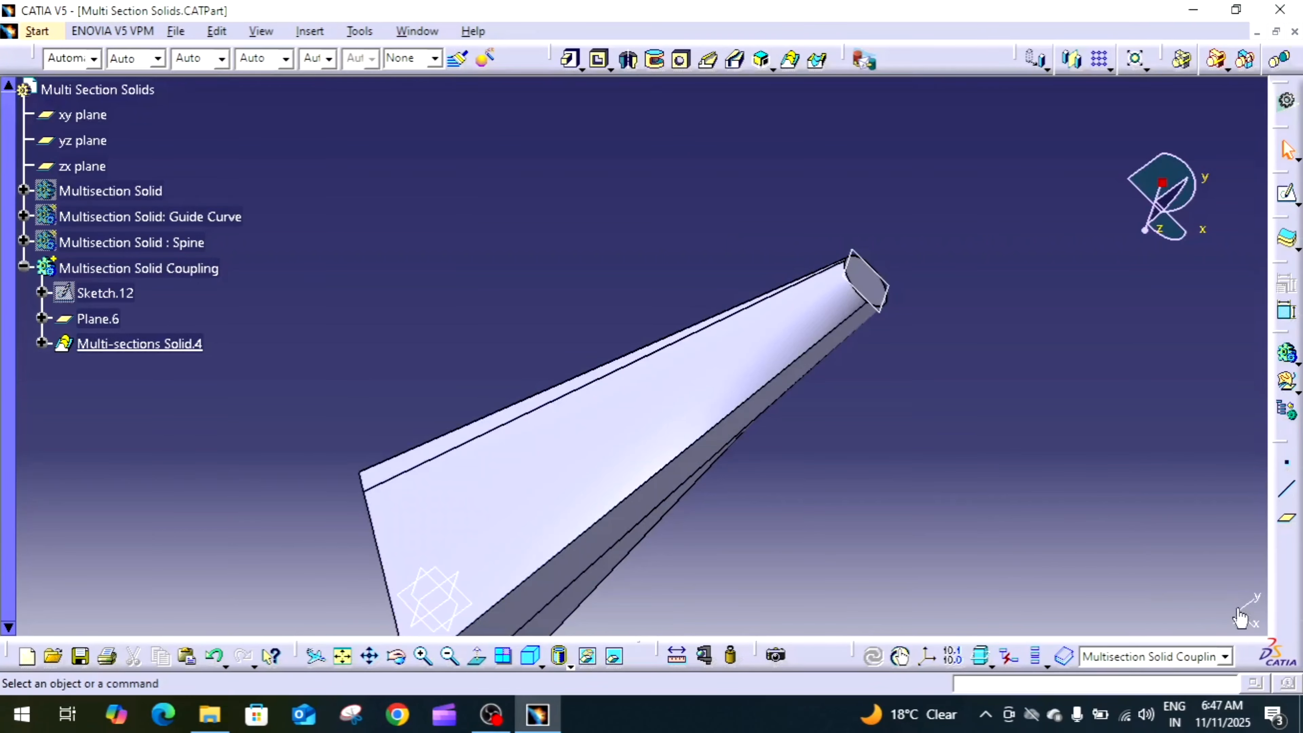
pyautogui.moveTo(863, 385); pyautogui.dragTo(868, 378, button='middle')
pyautogui.middleClick(868, 378)
pyautogui.moveTo(814, 433); pyautogui.dragTo(1032, 342, button='middle')
pyautogui.moveTo(707, 459); pyautogui.dragTo(815, 481, button='middle')
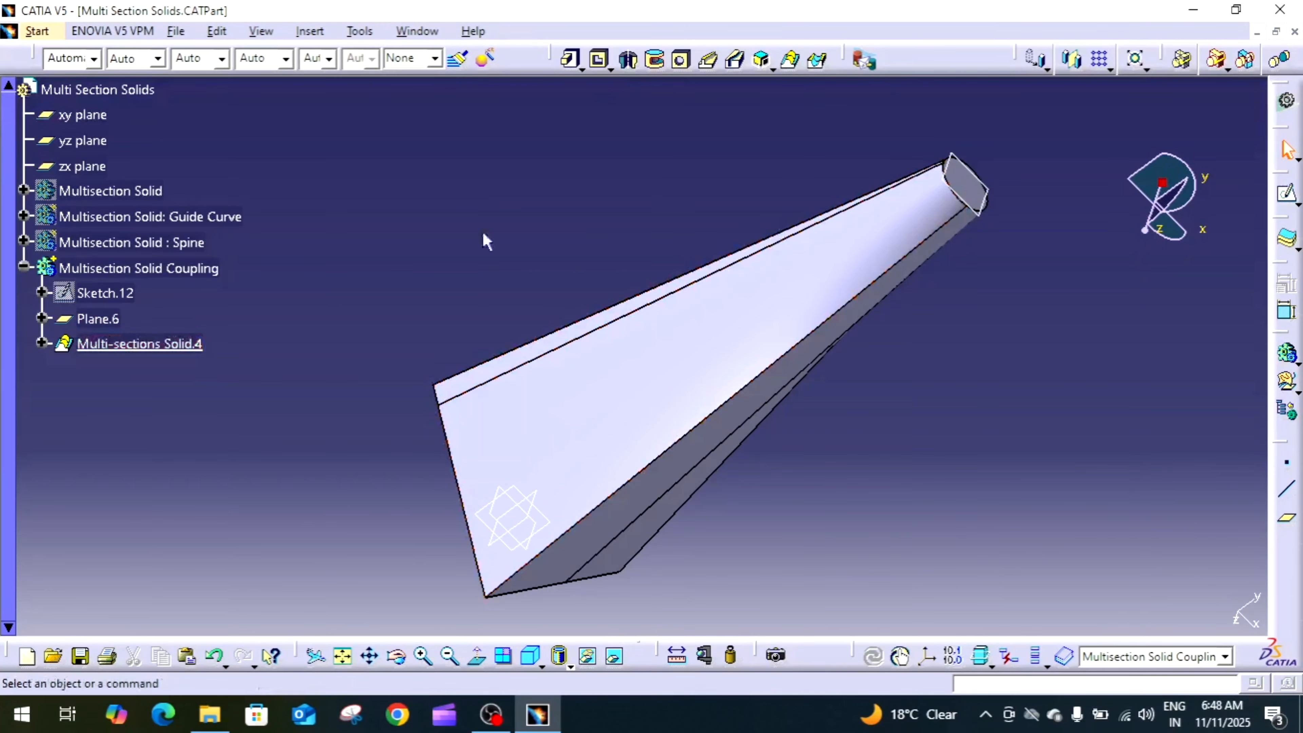
# Step: Expand the multi-sections solid in the Multisection Solid Coupling body and show its hidden triangle and circle sketches, Sketch.12 and Sketch.13
pyautogui.click(42, 293)
pyautogui.click(42, 292)
pyautogui.click(42, 343)
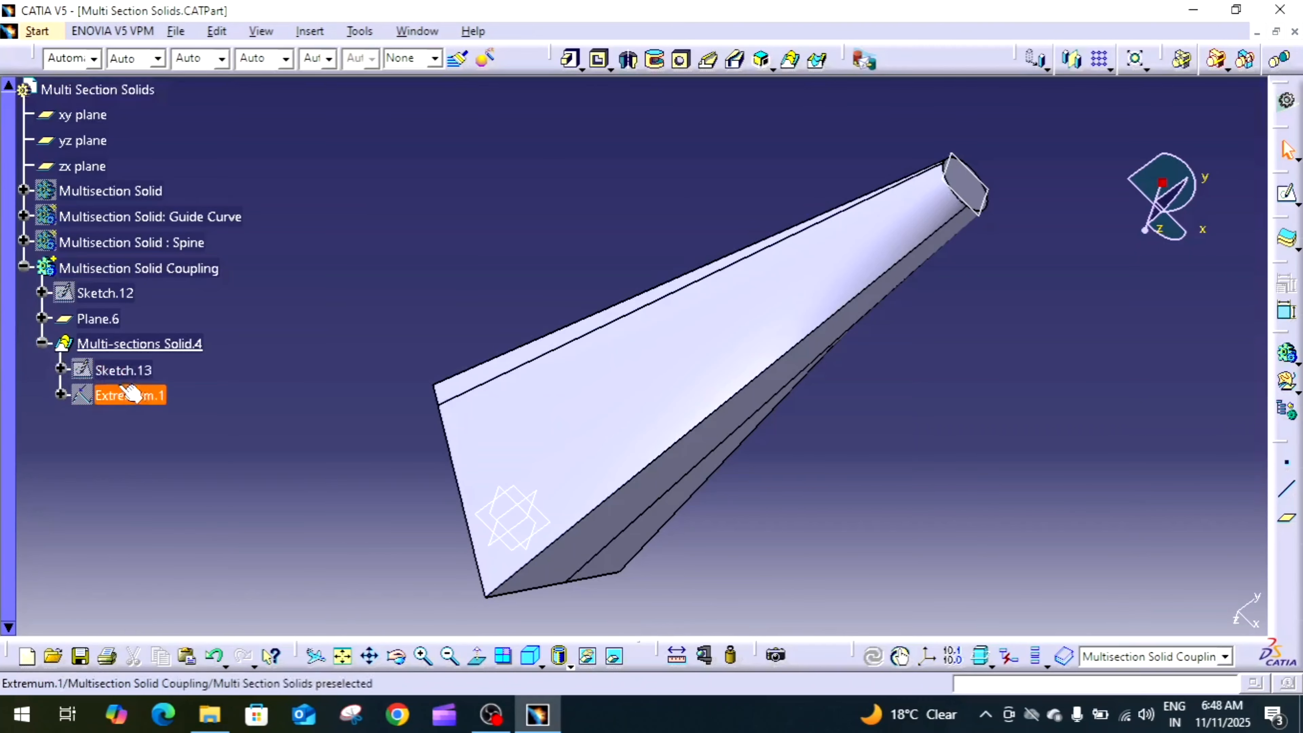
pyautogui.click(142, 381)
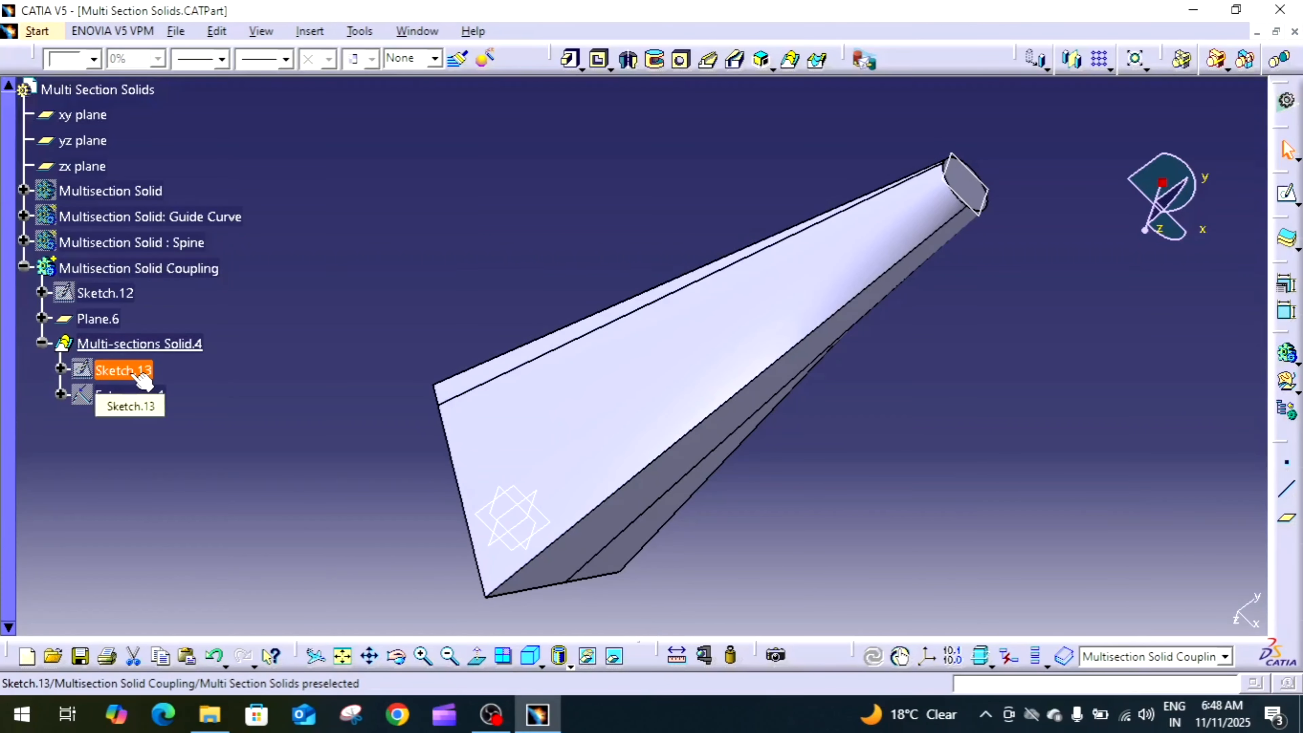
pyautogui.click(126, 298)
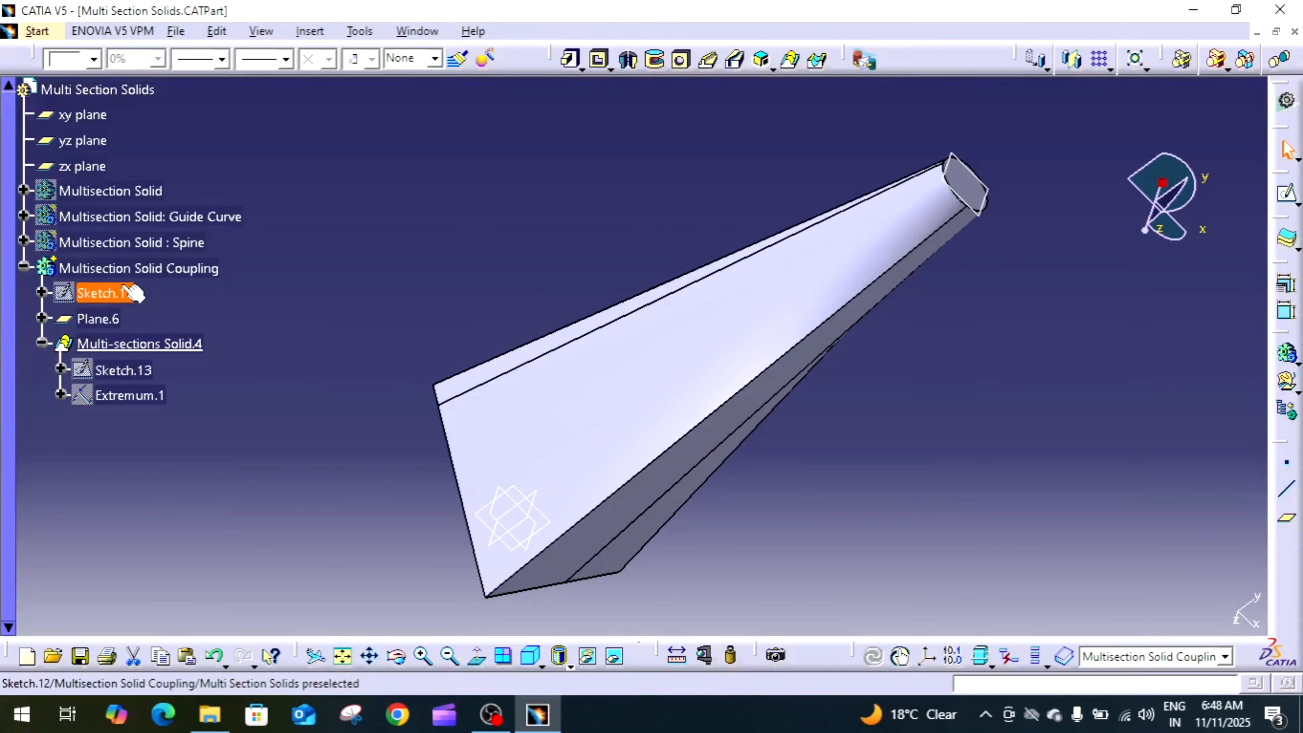
pyautogui.rightClick(125, 299)
pyautogui.click(210, 353)
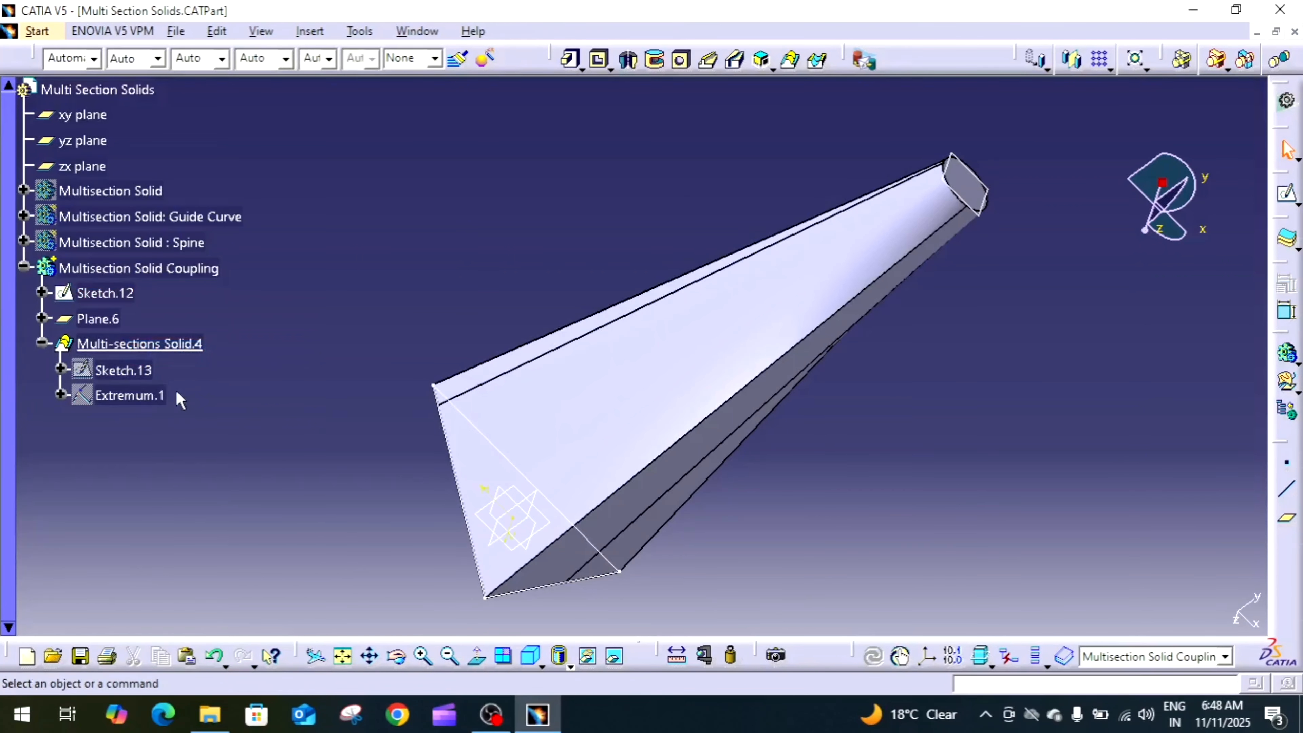
pyautogui.rightClick(123, 371)
pyautogui.click(174, 362)
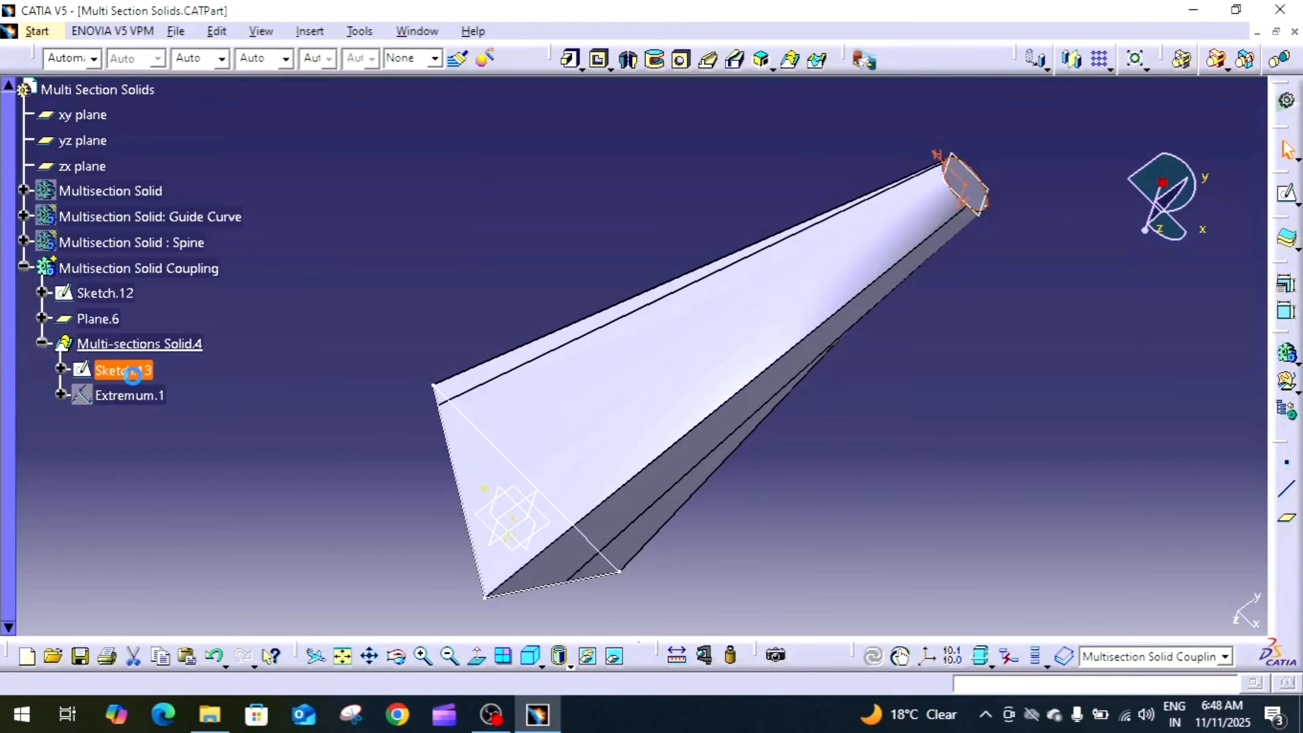
# Step: Edit the circle sketch, Sketch.13, and draw a vertical axis from the origin up past the circle
pyautogui.doubleClick(129, 371)
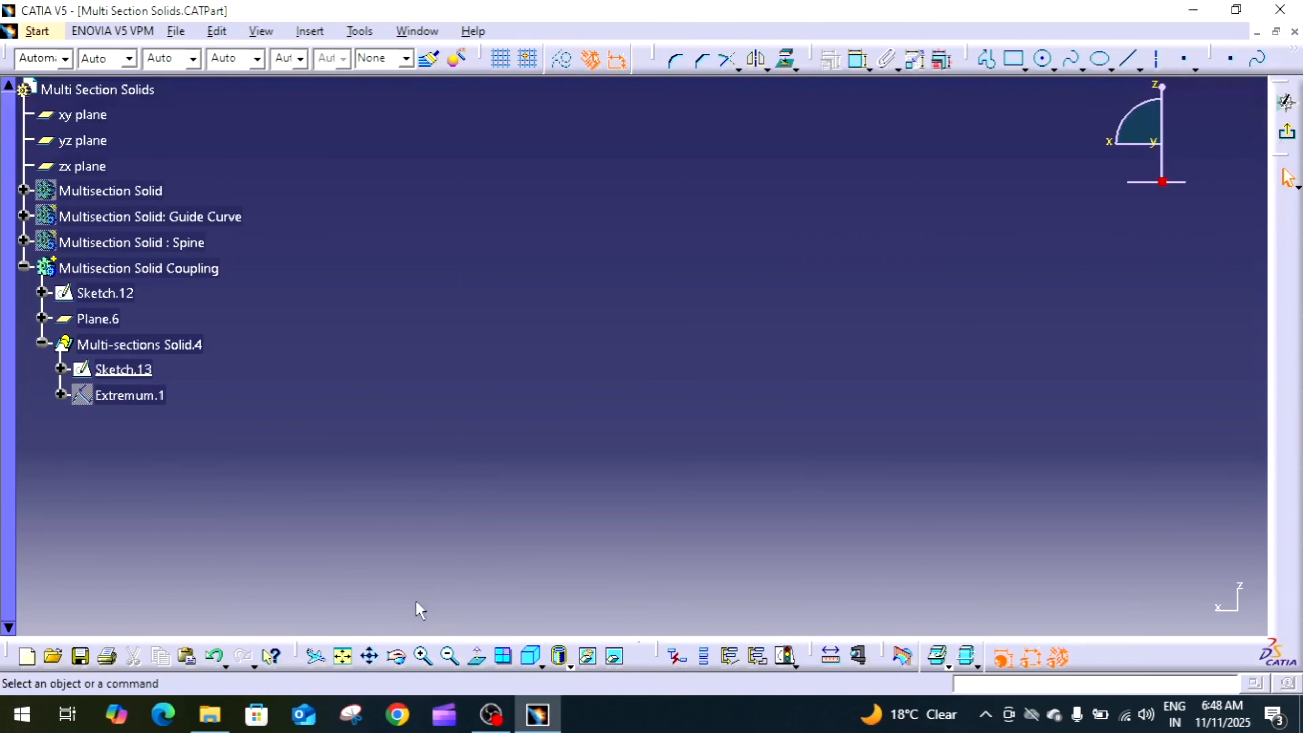
pyautogui.click(342, 656)
pyautogui.moveTo(623, 500)
pyautogui.mouseDown(button='middle')
pyautogui.moveTo(663, 489)
pyautogui.moveTo(776, 378)
pyautogui.moveTo(863, 323)
pyautogui.mouseUp(button='middle')
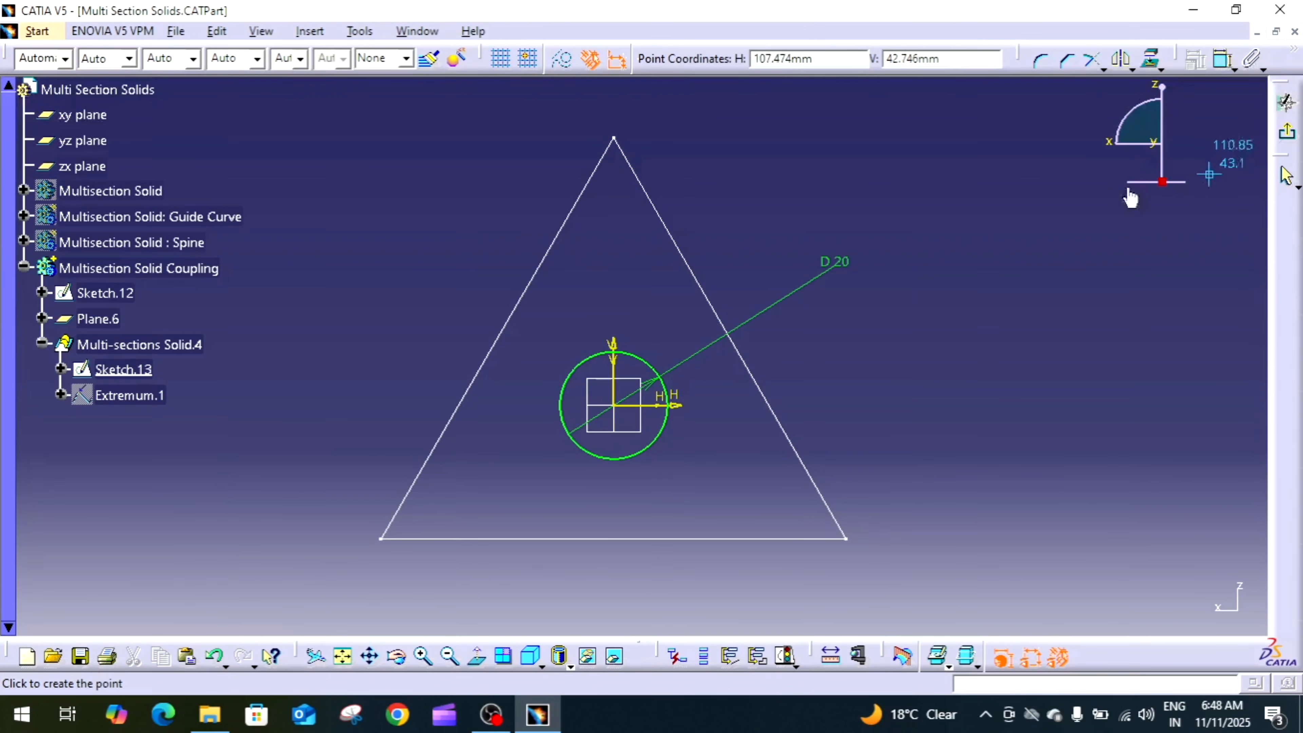
pyautogui.click(1137, 63)
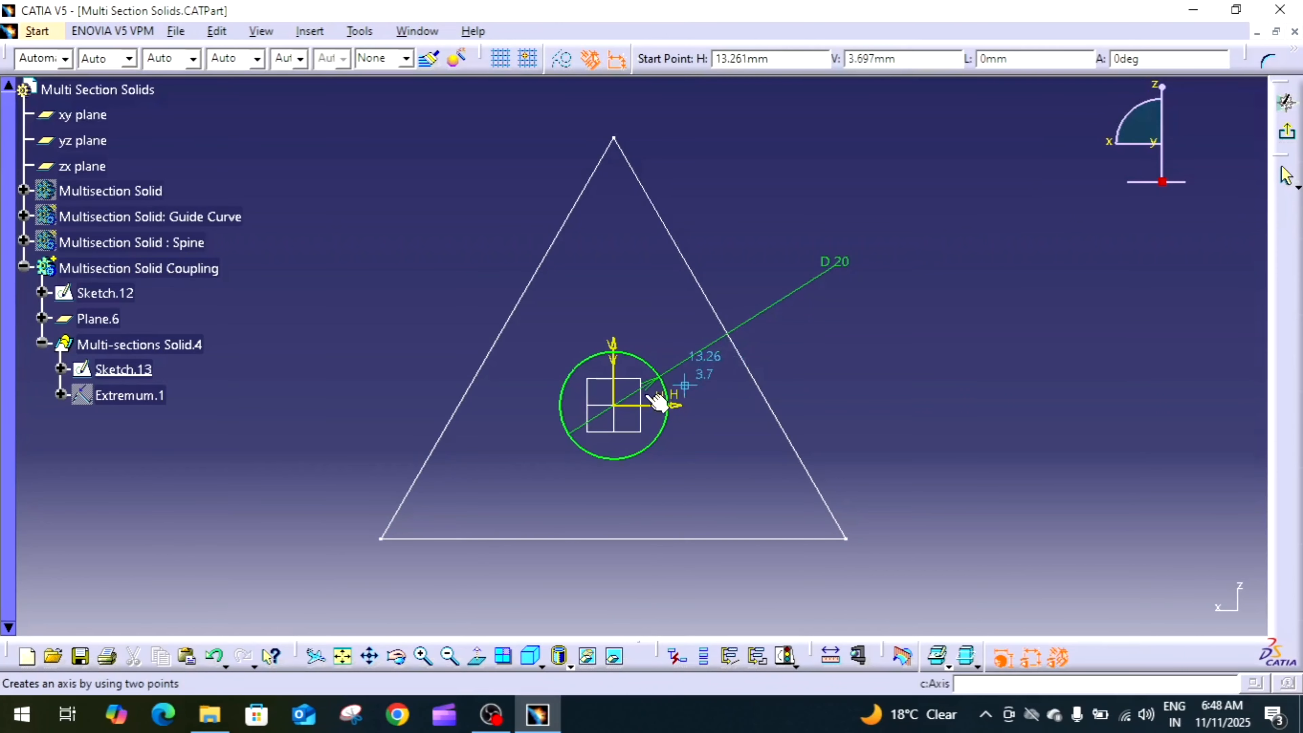
pyautogui.click(614, 408)
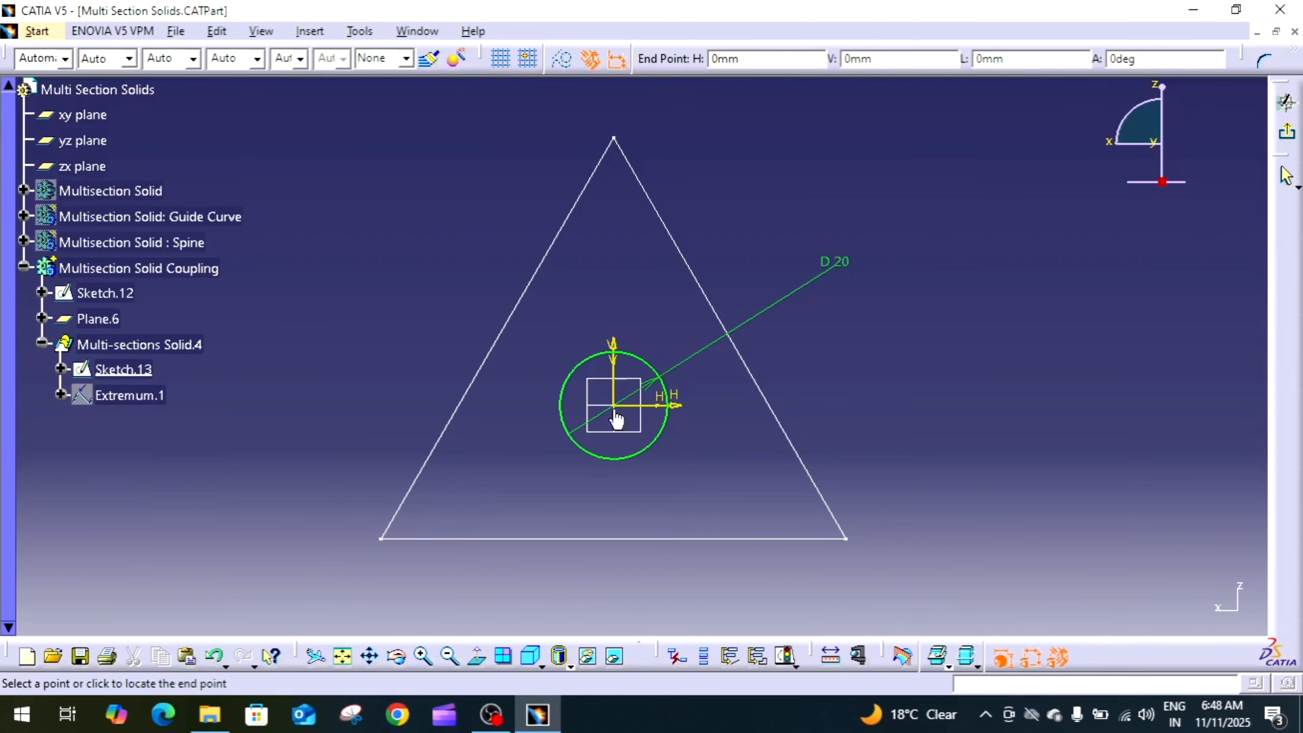
pyautogui.click(615, 279)
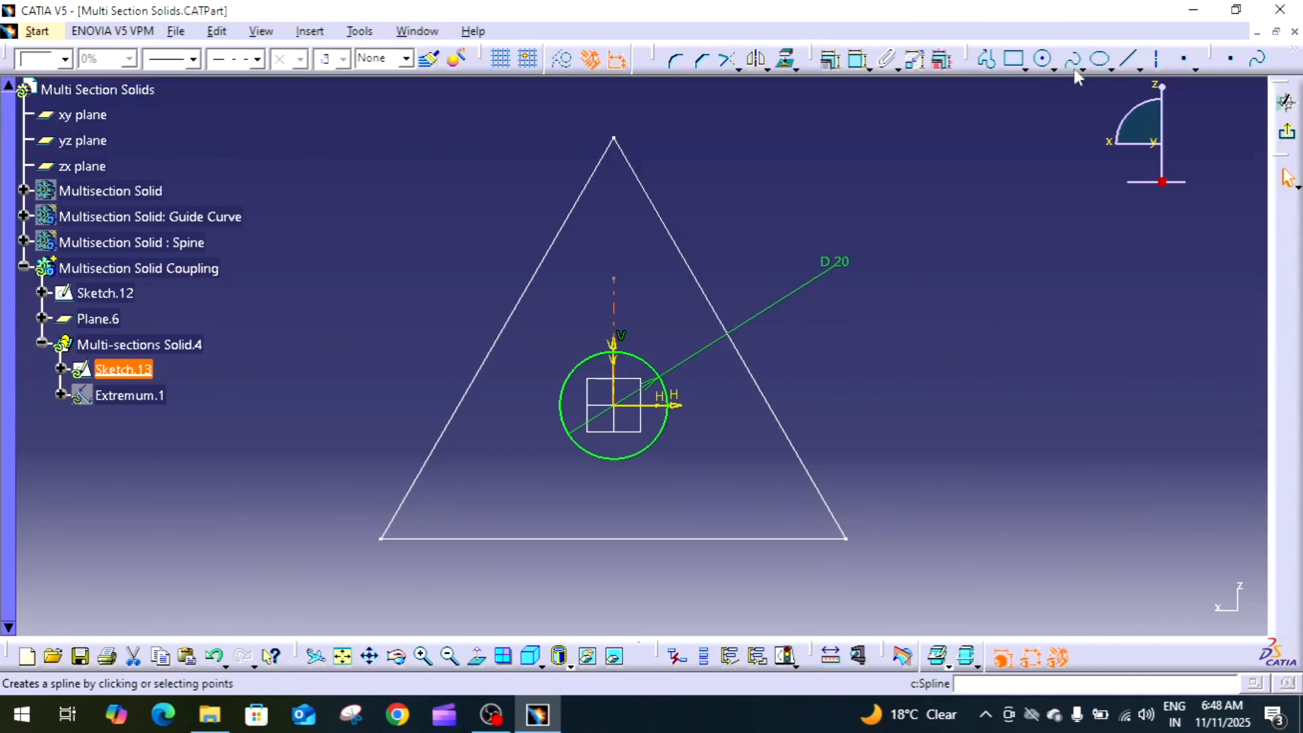
# Step: Rotate the vertical axis about the origin in duplicate mode with 2 instances at 120 degrees
pyautogui.click(739, 69)
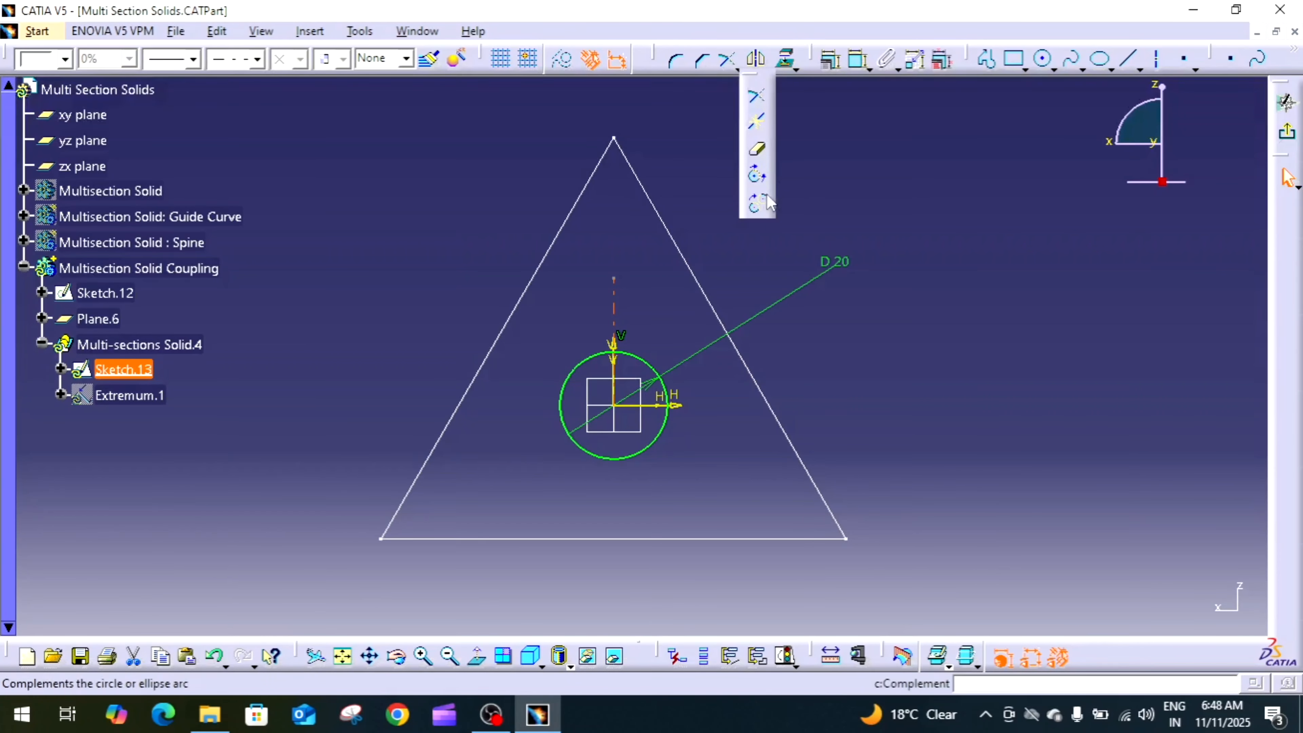
pyautogui.click(764, 69)
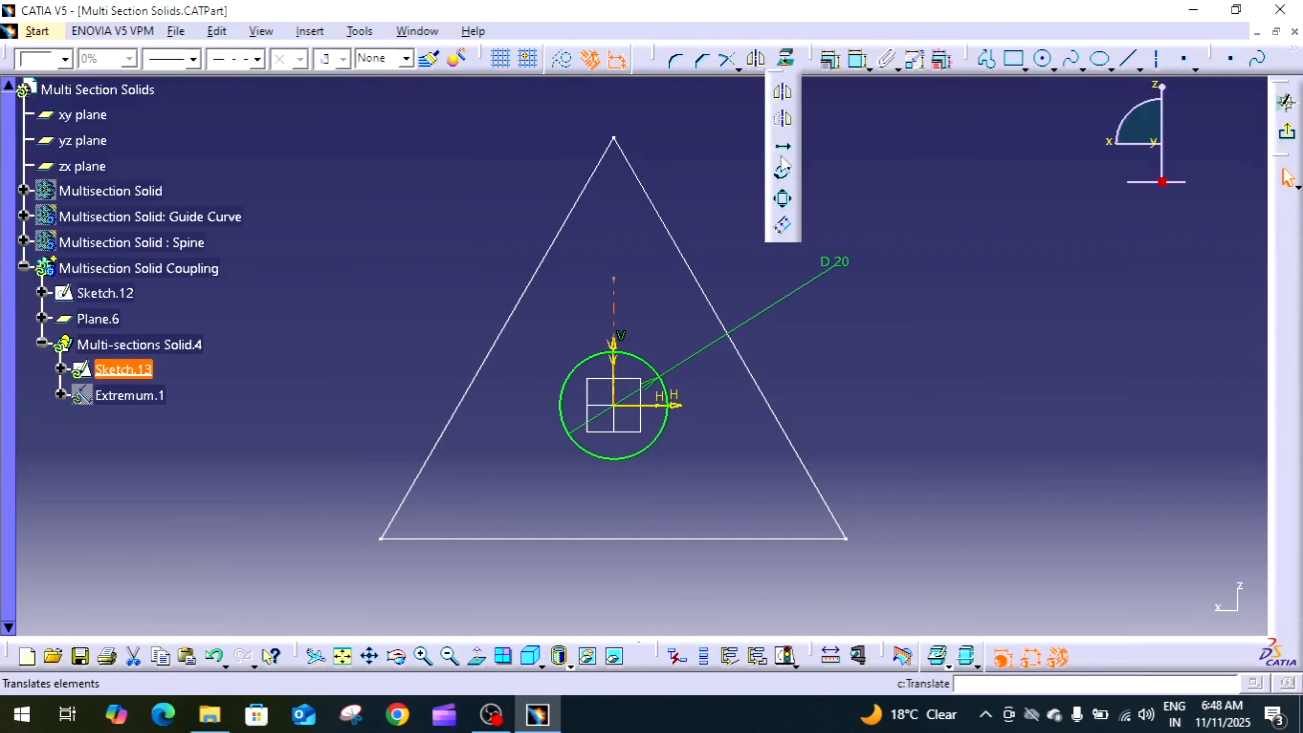
pyautogui.click(784, 174)
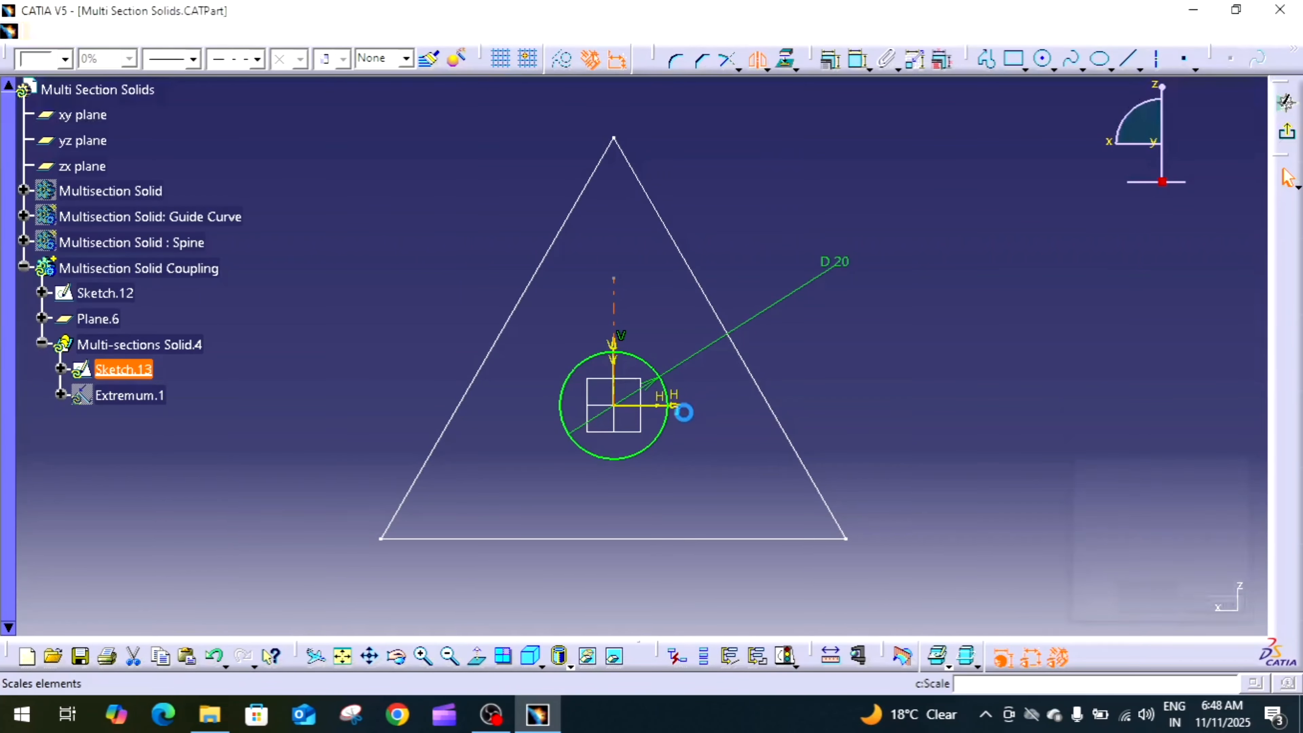
pyautogui.click(619, 407)
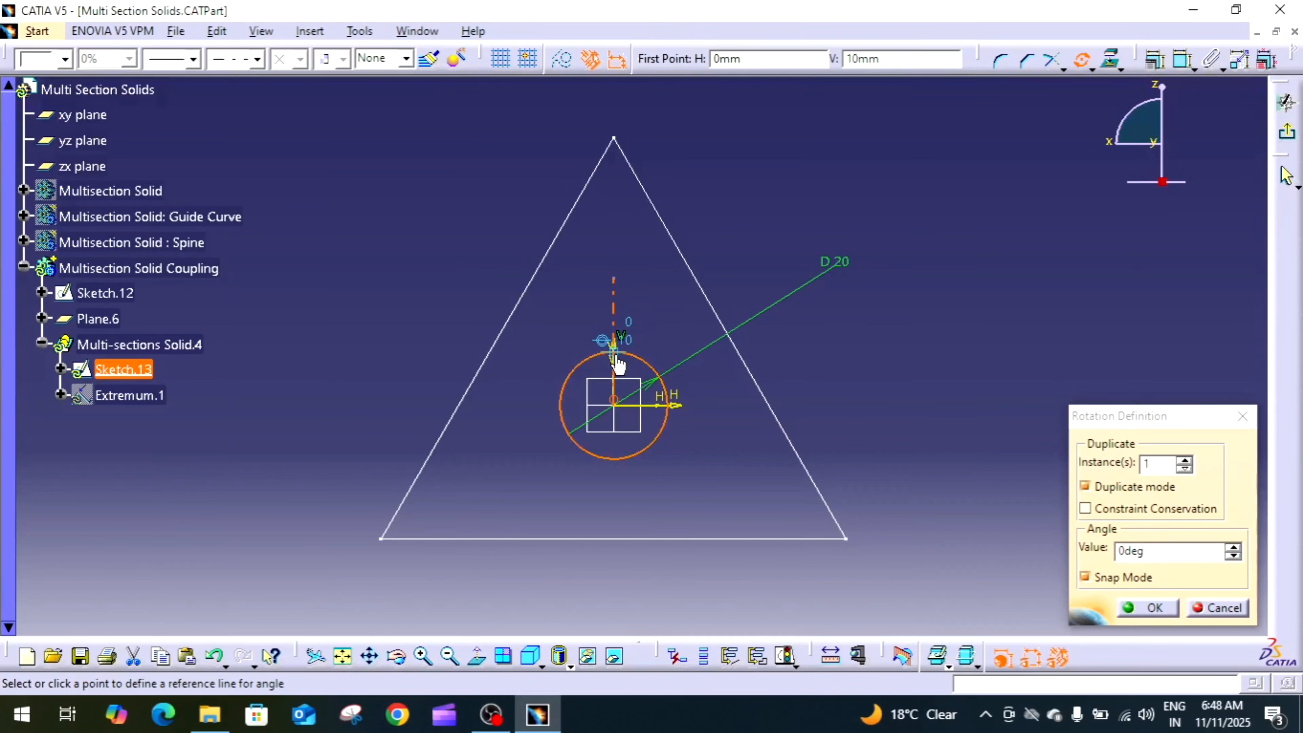
pyautogui.click(615, 354)
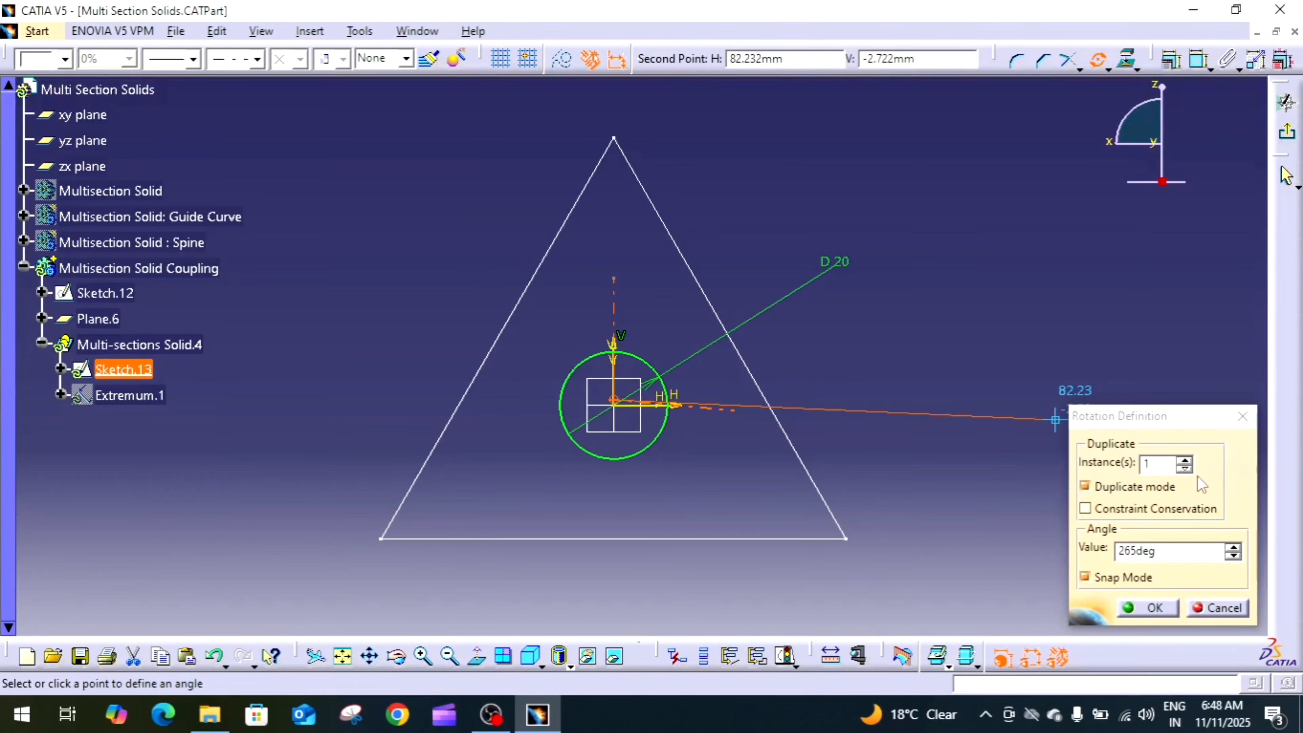
pyautogui.click(1162, 467)
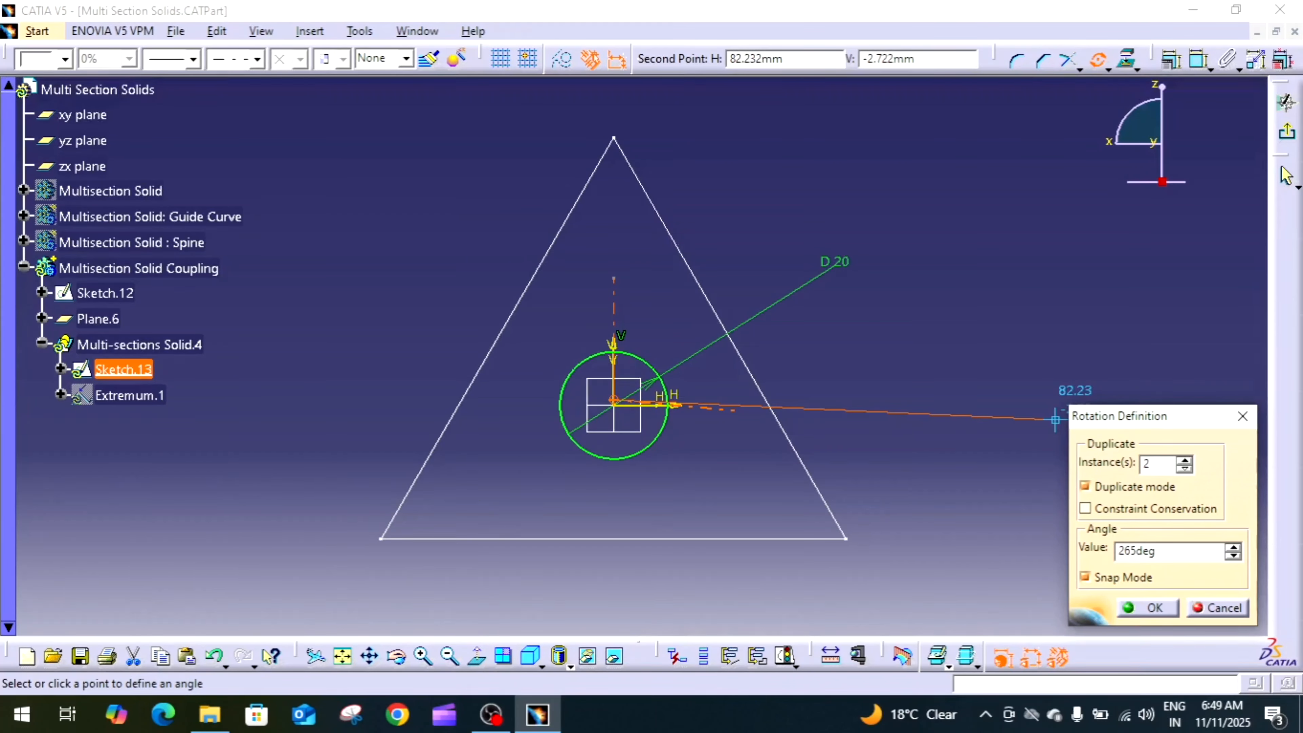
pyautogui.click(1173, 553)
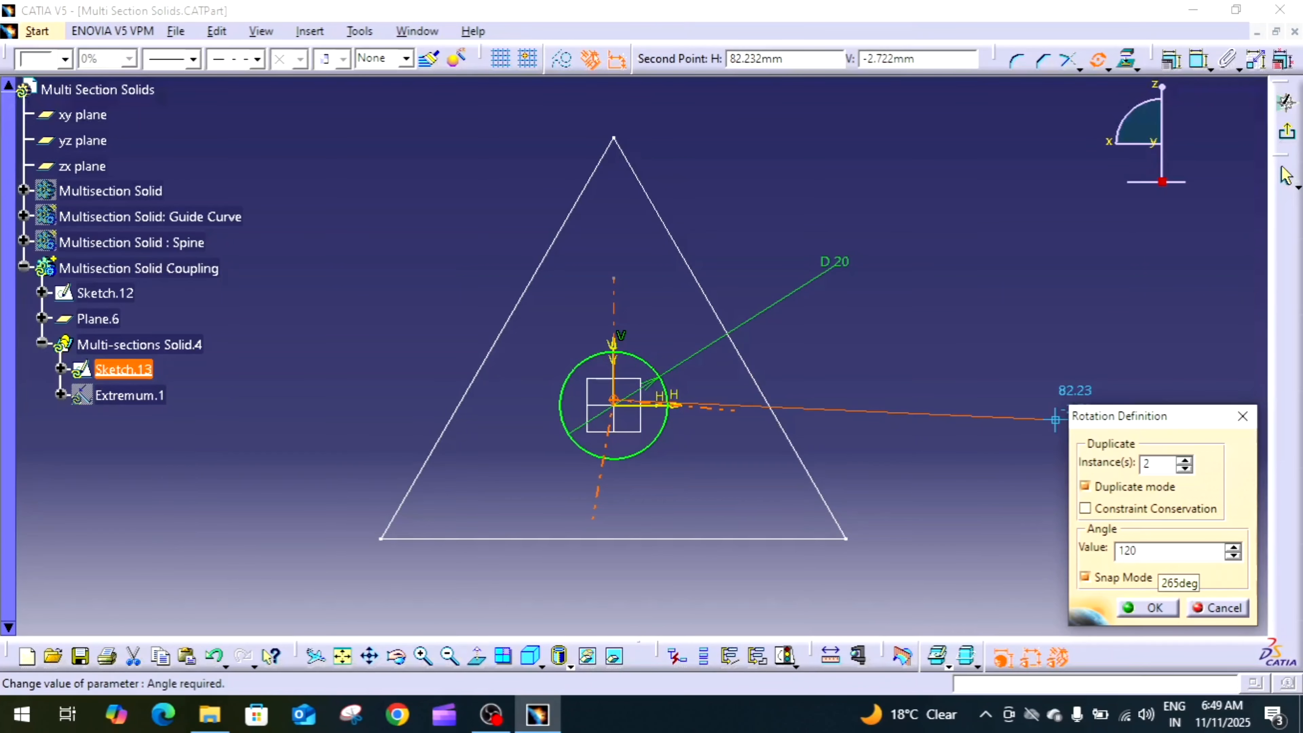
pyautogui.click(1155, 608)
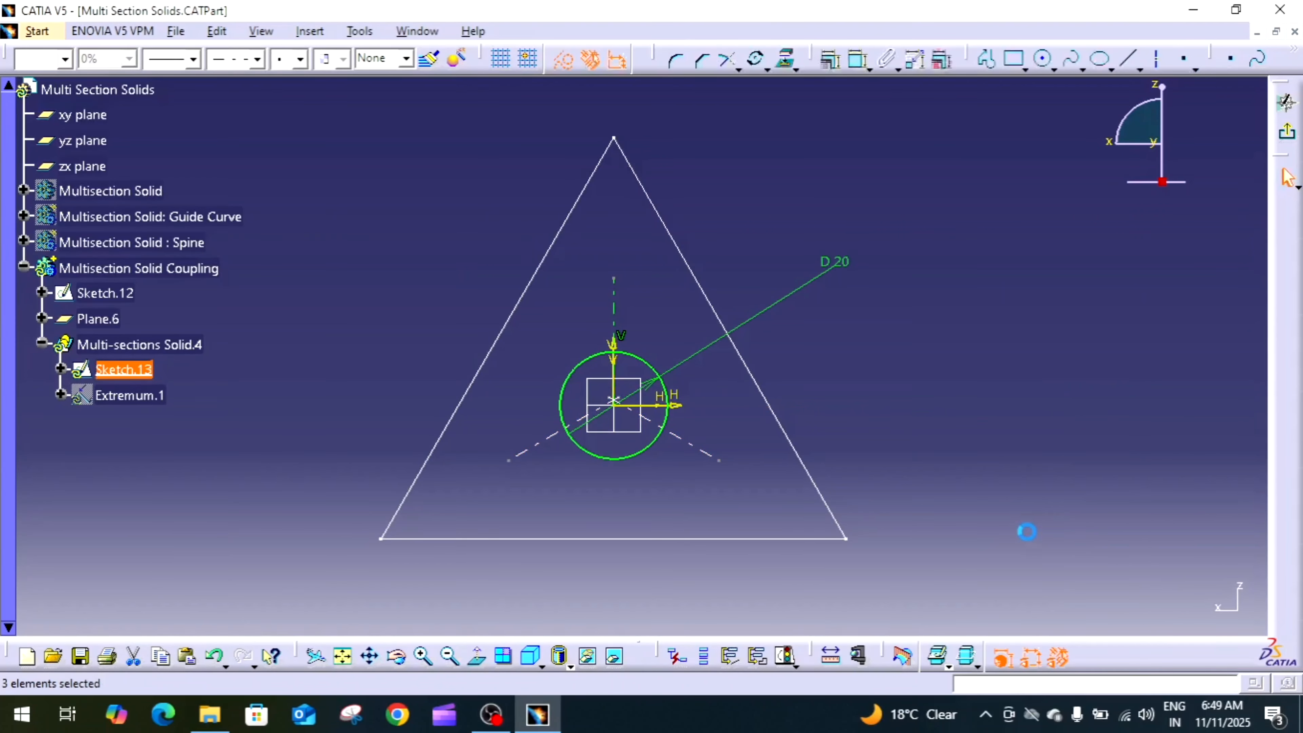
# Step: Place a point at each of the three intersections between the circle and the axis lines
pyautogui.moveTo(897, 472); pyautogui.dragTo(953, 397, button='middle')
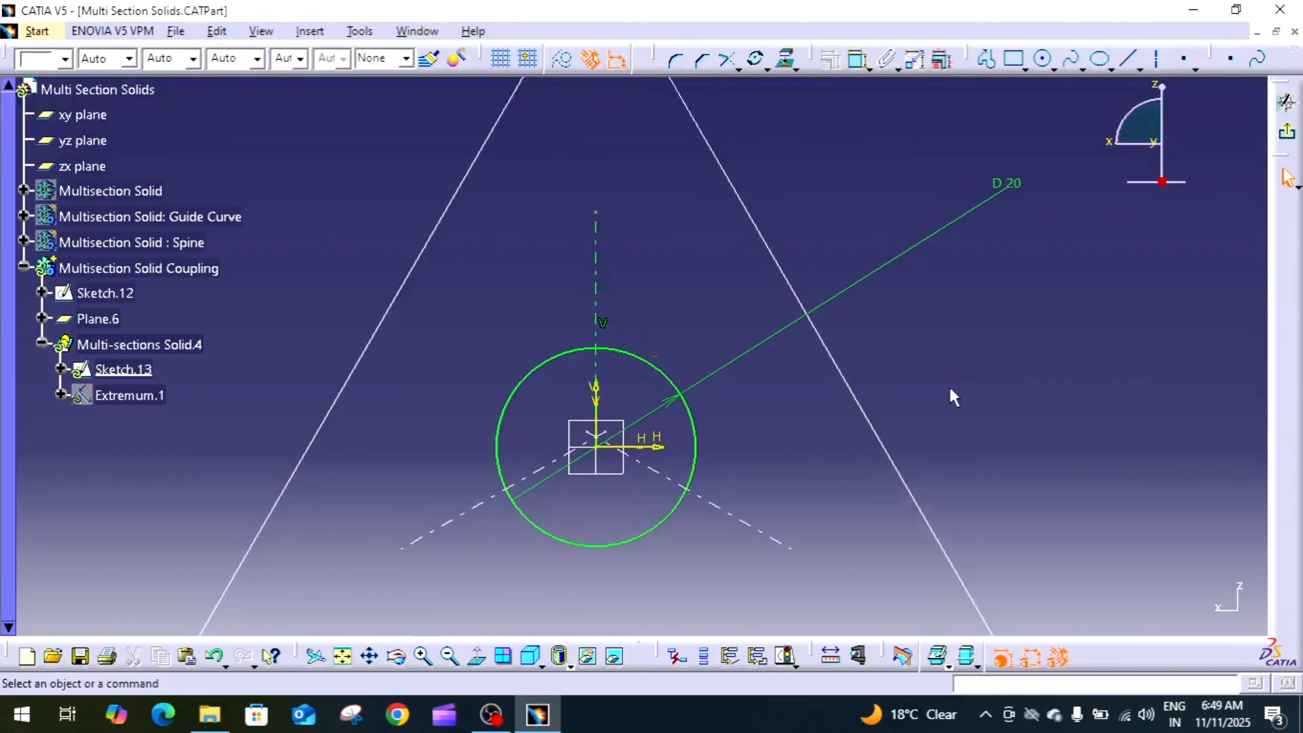
pyautogui.click(1183, 58)
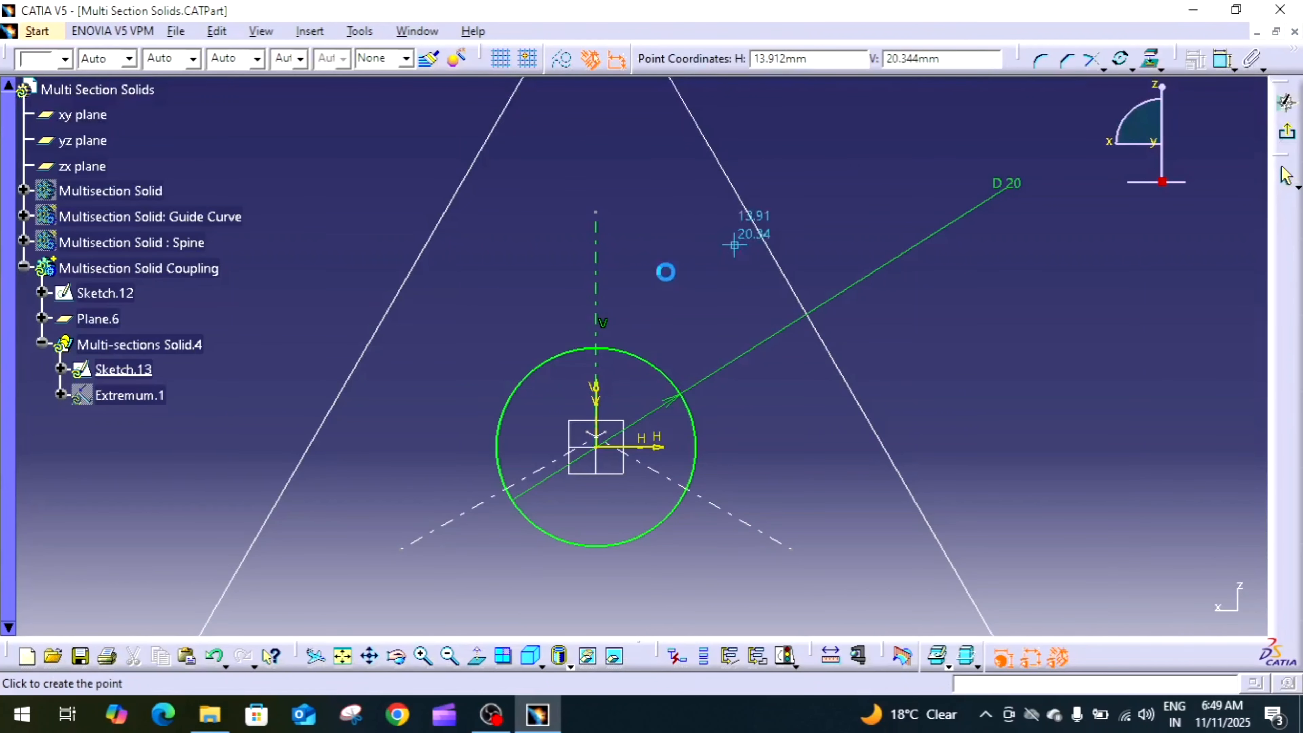
pyautogui.click(595, 348)
pyautogui.click(1188, 61)
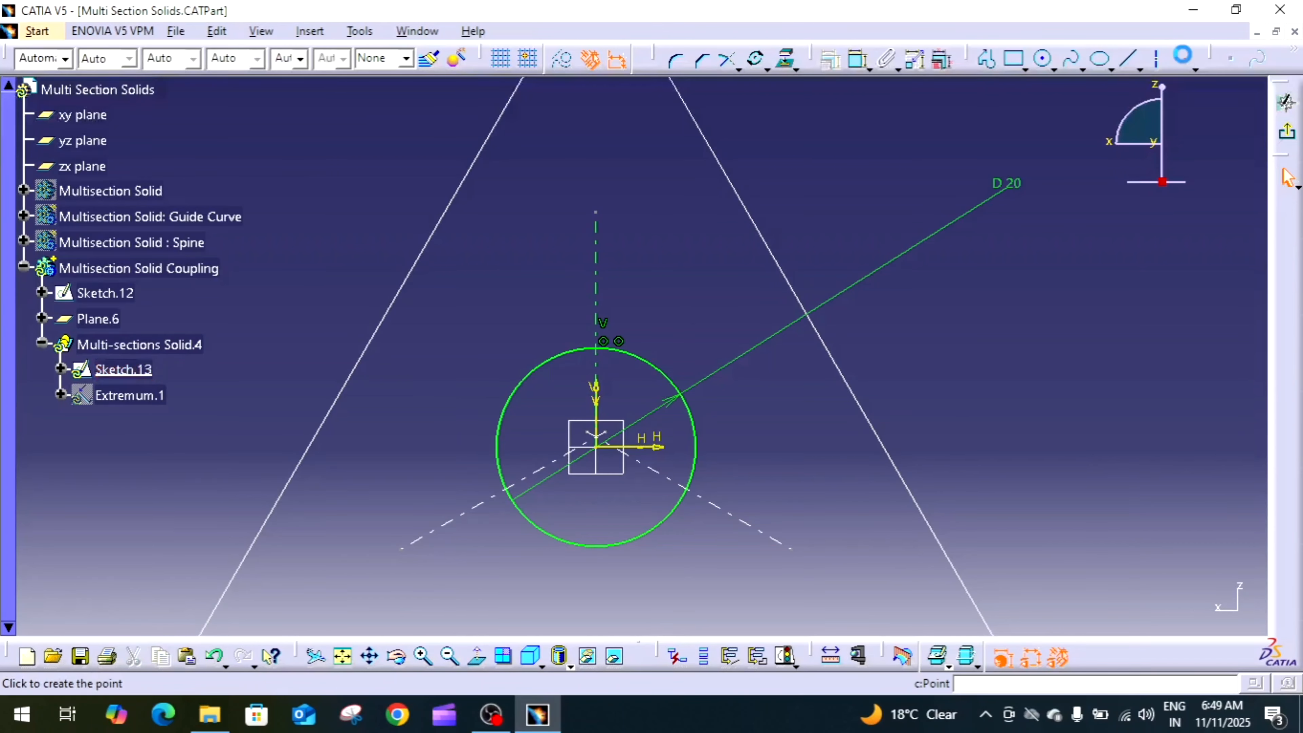
pyautogui.click(508, 495)
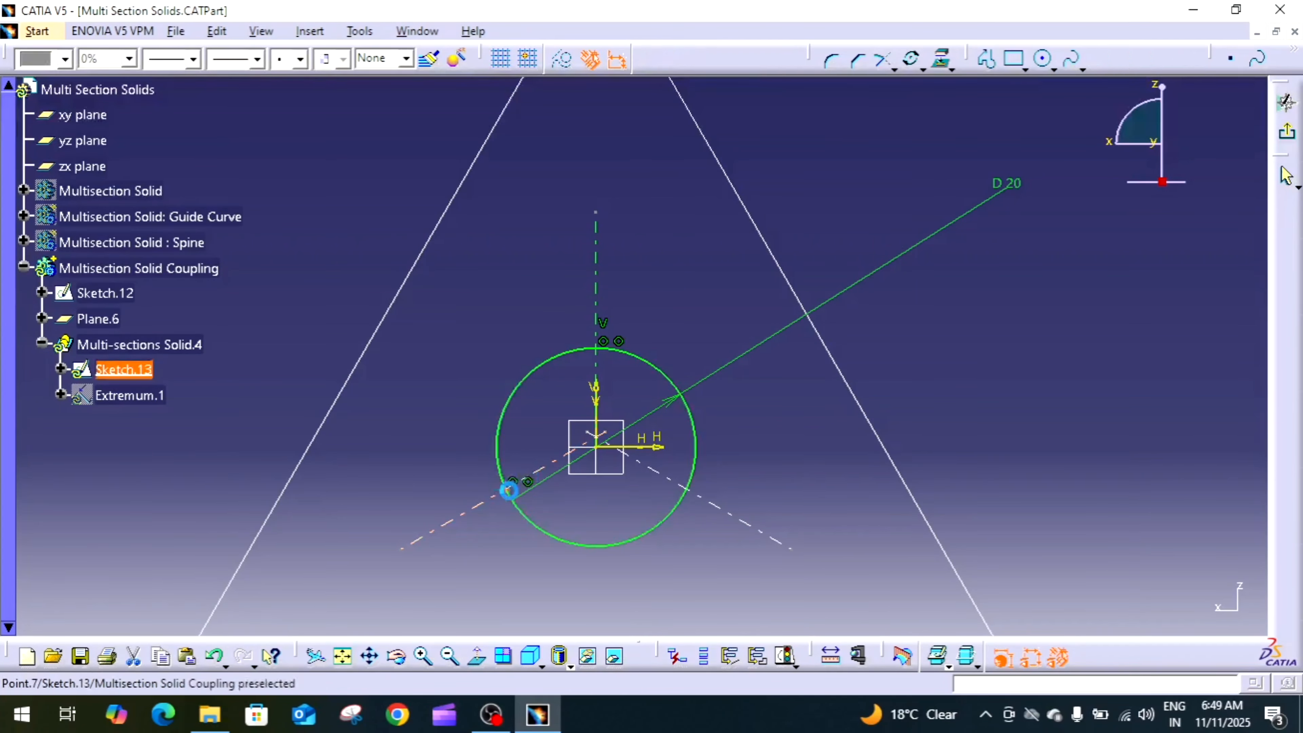
pyautogui.click(1185, 59)
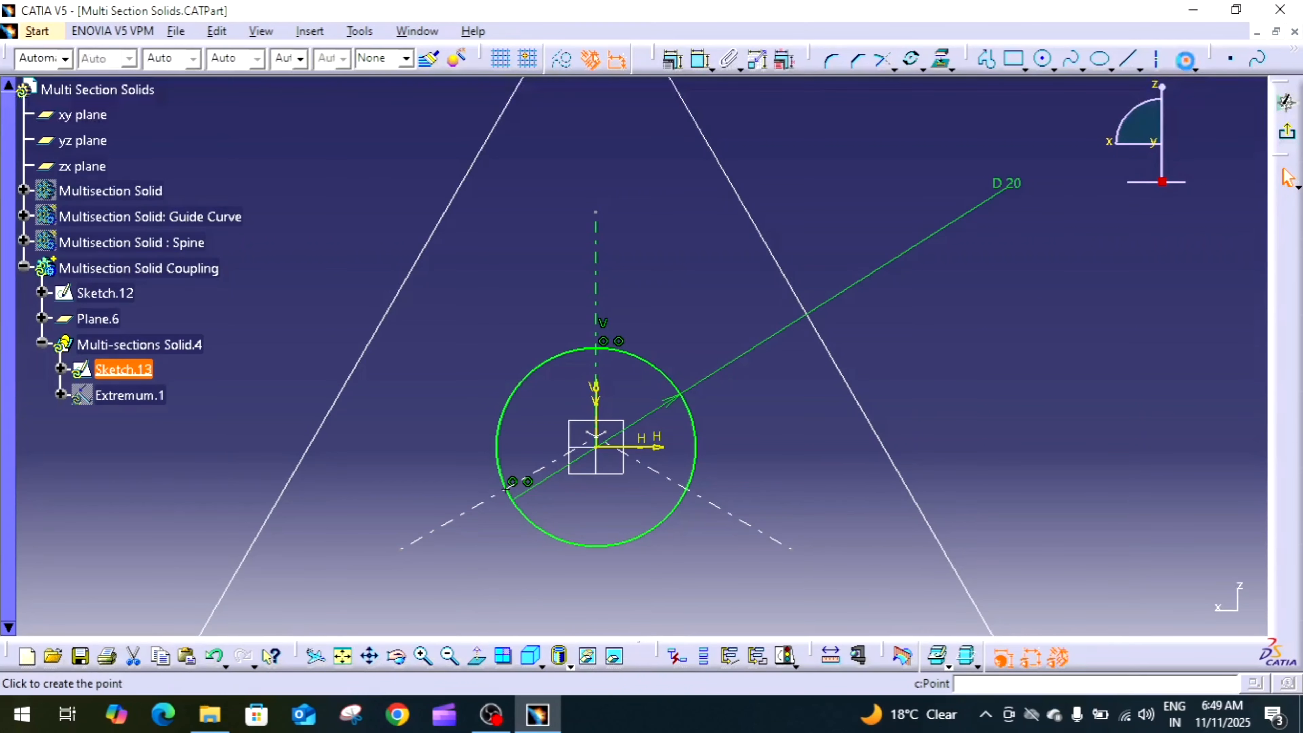
pyautogui.click(685, 490)
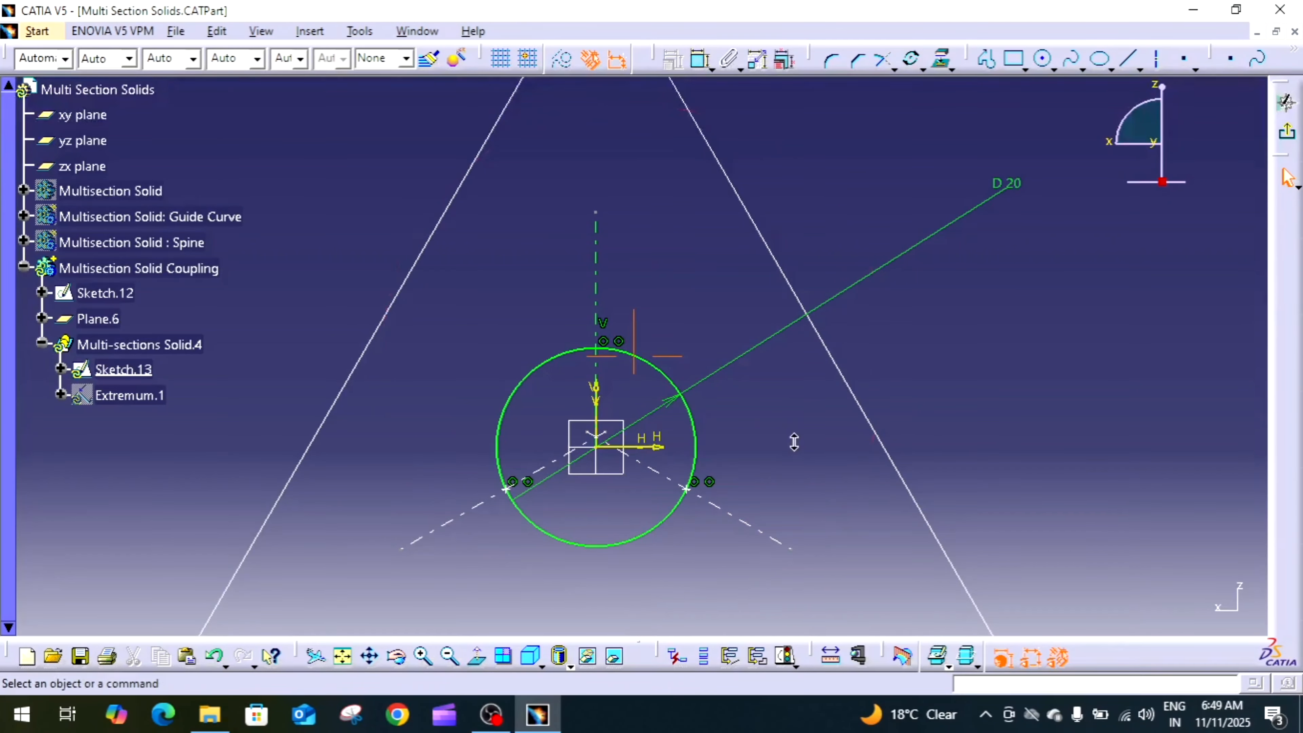
# Step: Exit the circle sketch, open the multi-sections solid's definition from the update diagnosis, and close both dialogs without changing anything
pyautogui.moveTo(794, 443); pyautogui.dragTo(799, 460, button='middle')
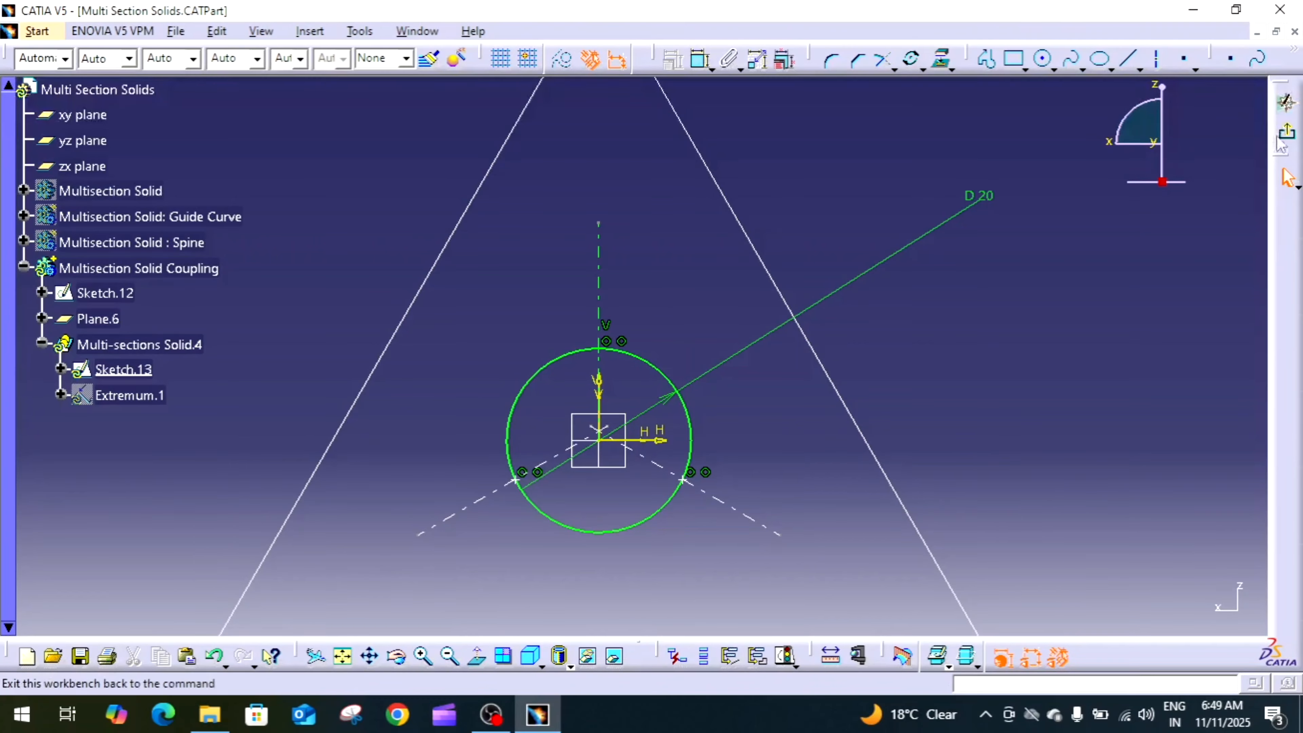
pyautogui.click(1286, 103)
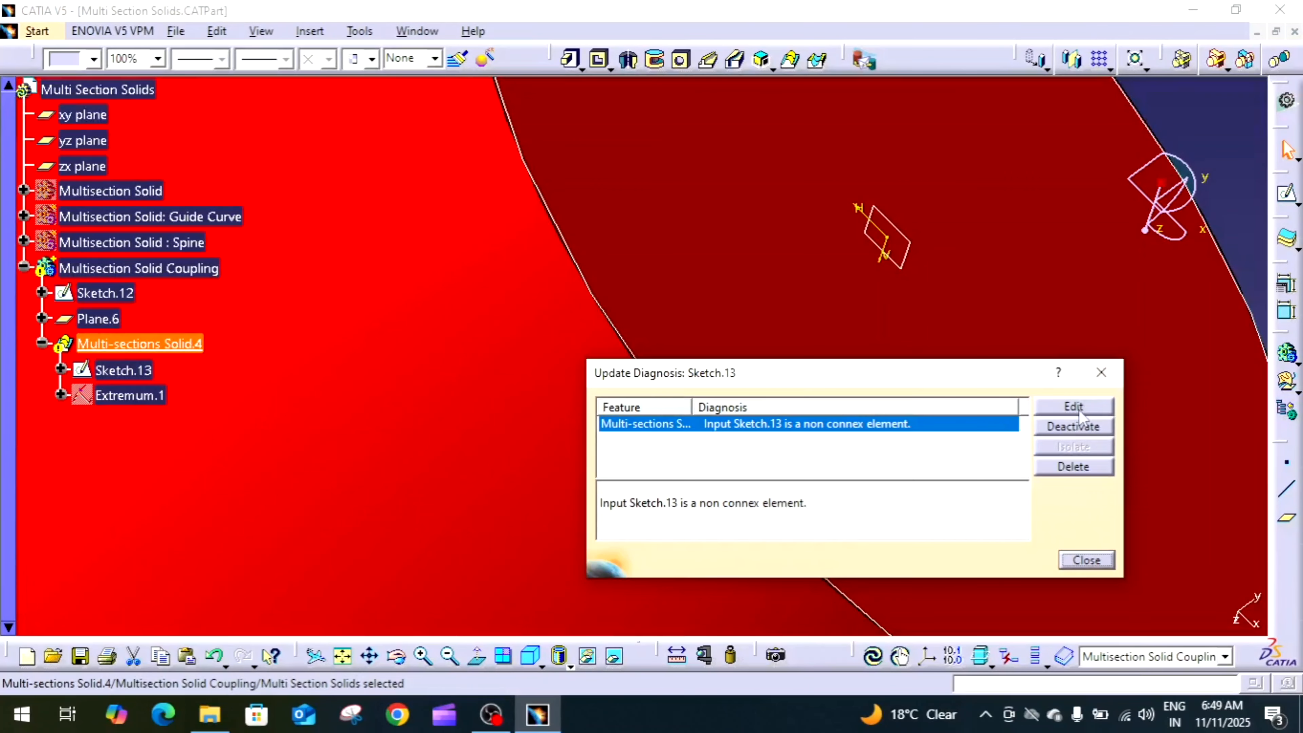
pyautogui.click(1079, 412)
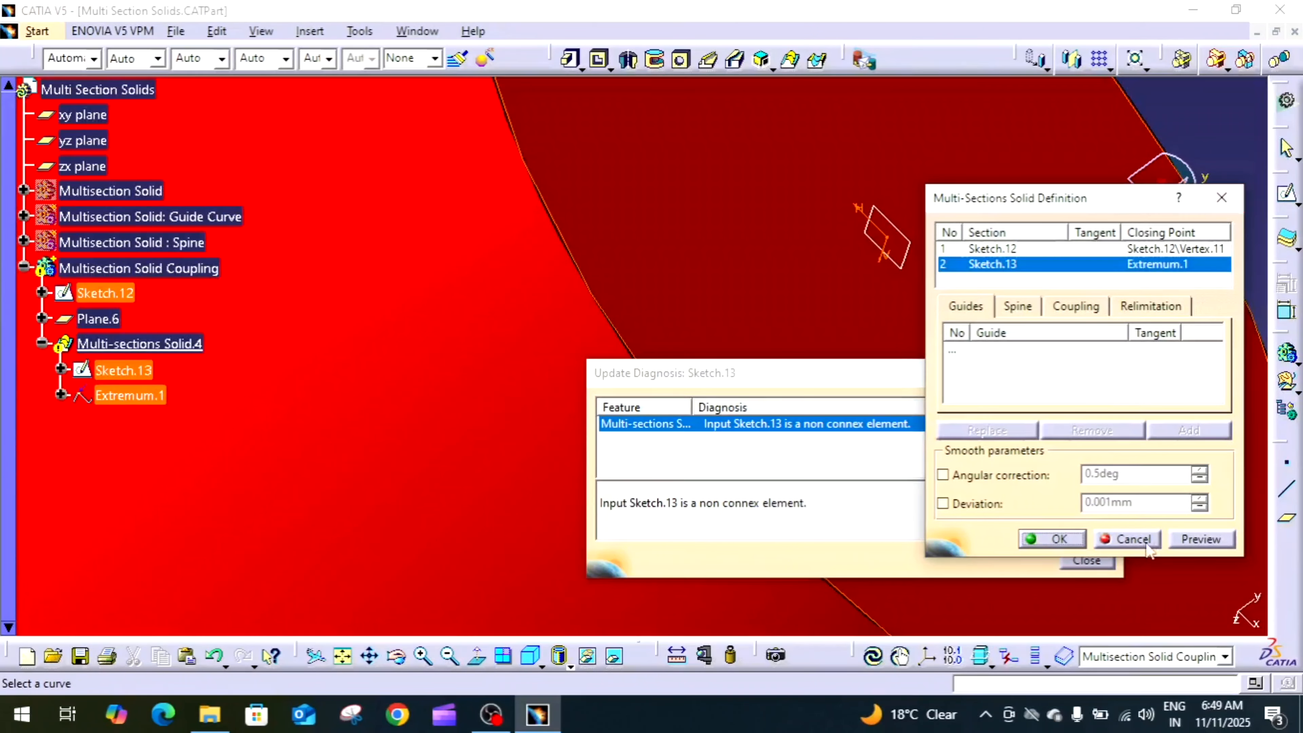
pyautogui.click(1221, 202)
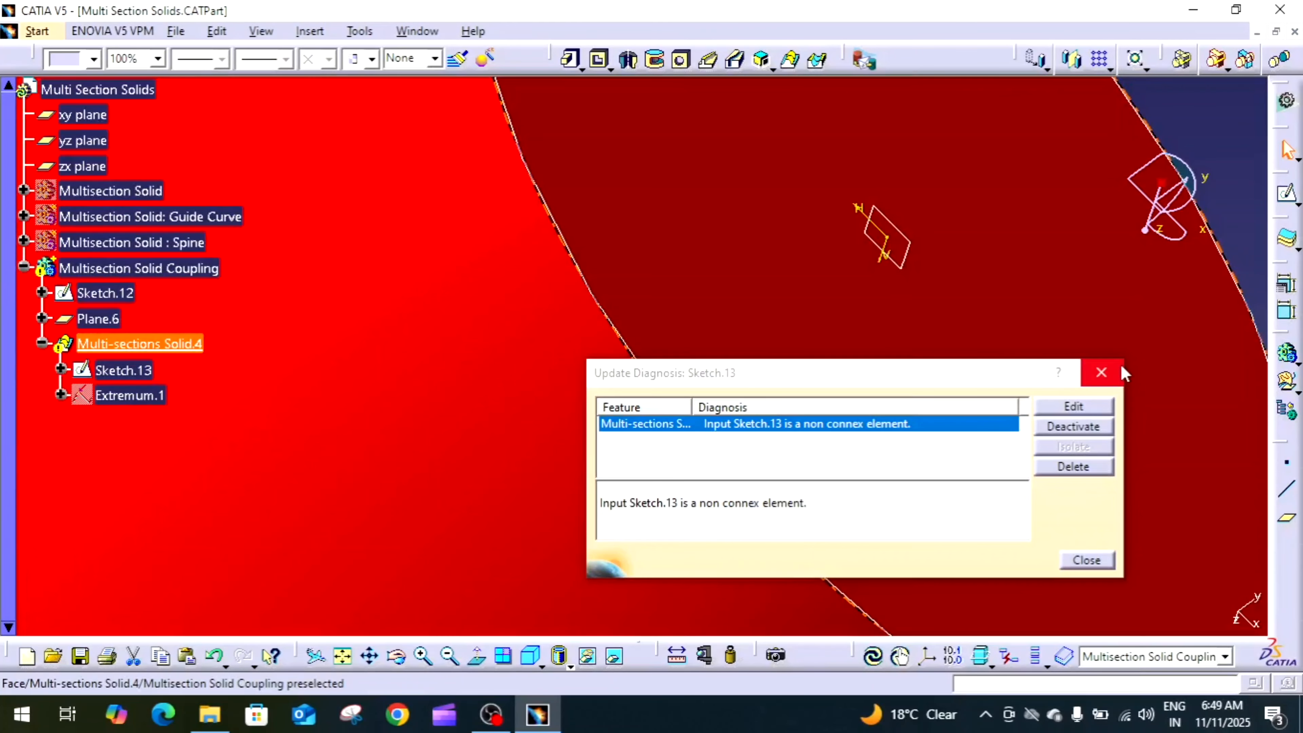
pyautogui.click(1112, 372)
# Step: Delete Multi-sections Solid.4 from the Multisection Solid Coupling body, using the delete aggregated elements option
pyautogui.moveTo(911, 406)
pyautogui.mouseDown(button='middle')
pyautogui.moveTo(917, 361)
pyautogui.moveTo(908, 426)
pyautogui.mouseUp(button='middle')
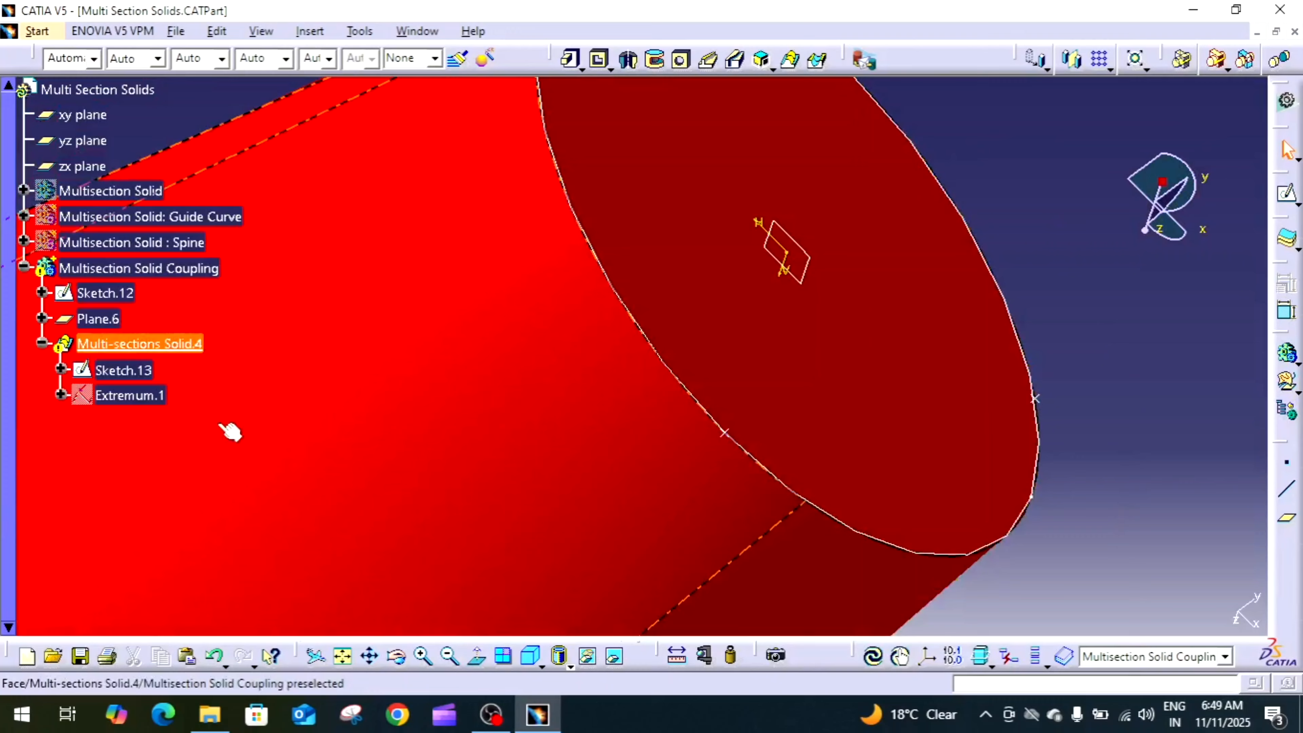
pyautogui.rightClick(204, 344)
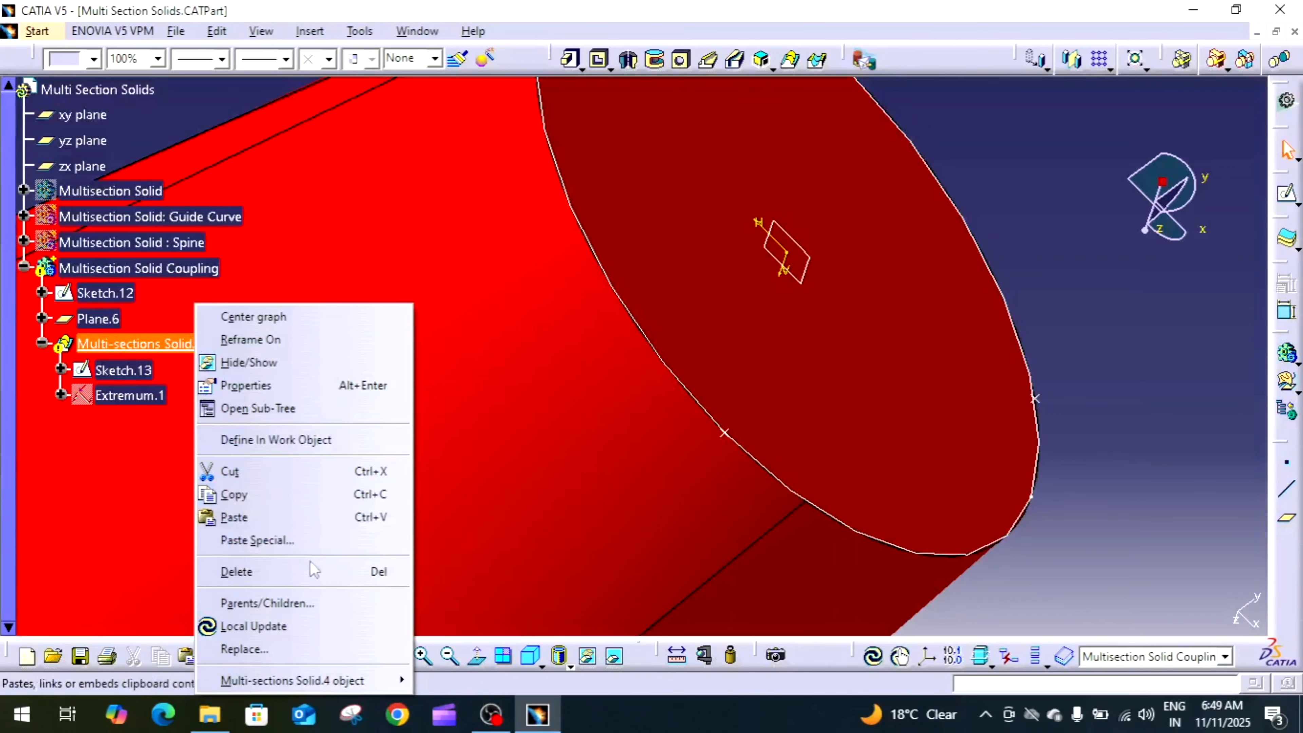
pyautogui.click(310, 572)
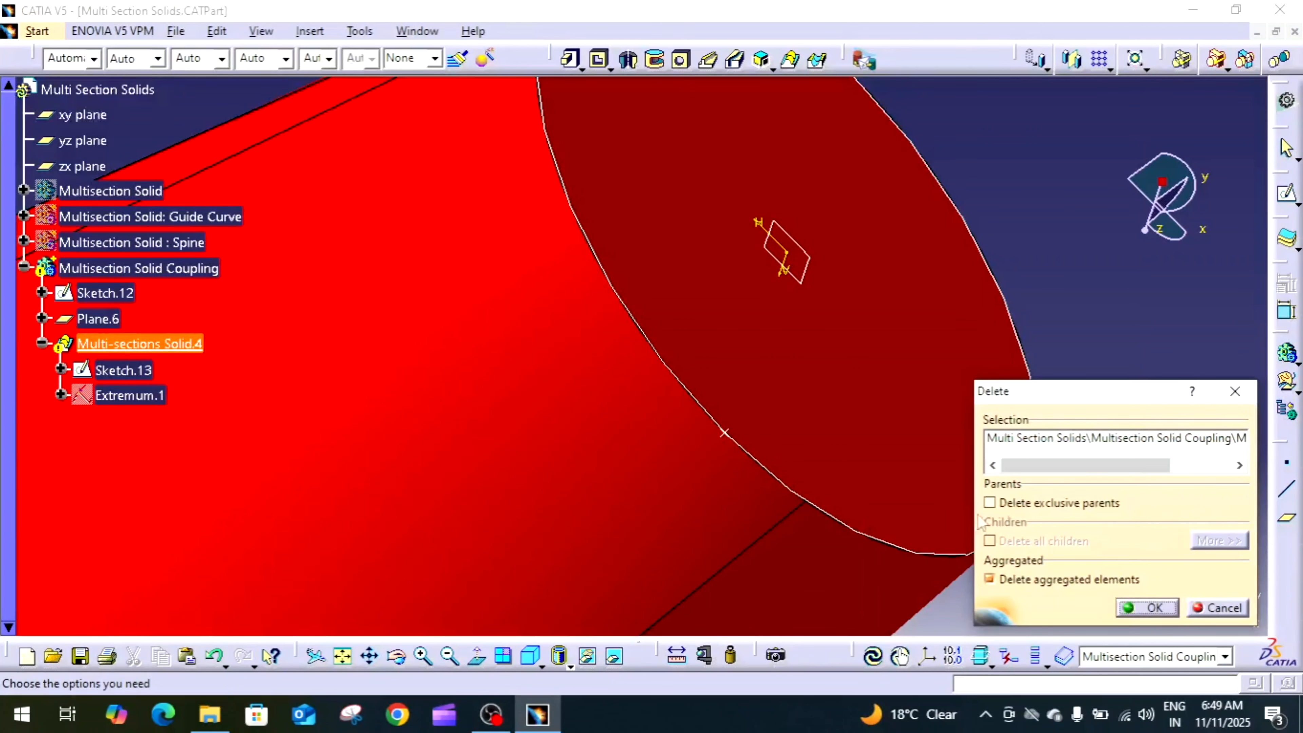
pyautogui.click(1157, 608)
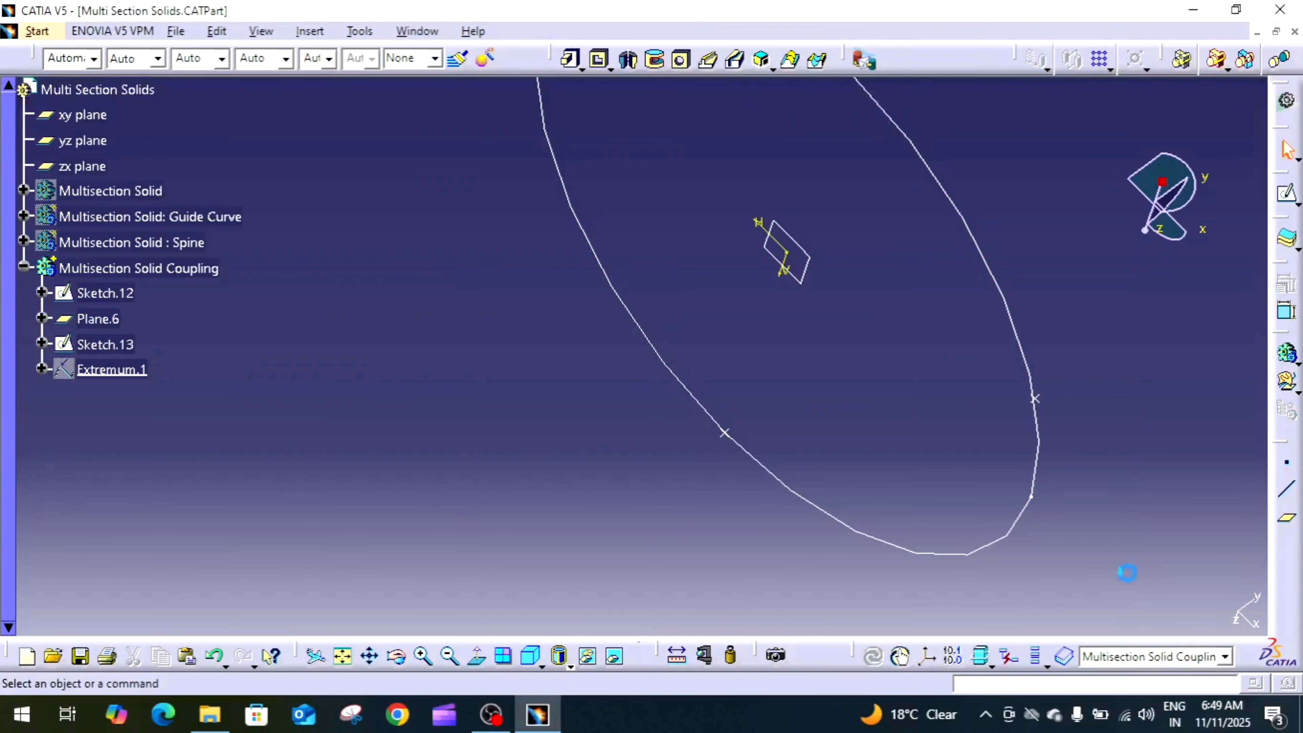
pyautogui.moveTo(1125, 573); pyautogui.dragTo(1127, 667, button='middle')
pyautogui.moveTo(920, 468)
pyautogui.mouseDown(button='middle')
pyautogui.moveTo(1009, 518)
pyautogui.moveTo(1012, 504)
pyautogui.mouseUp(button='middle')
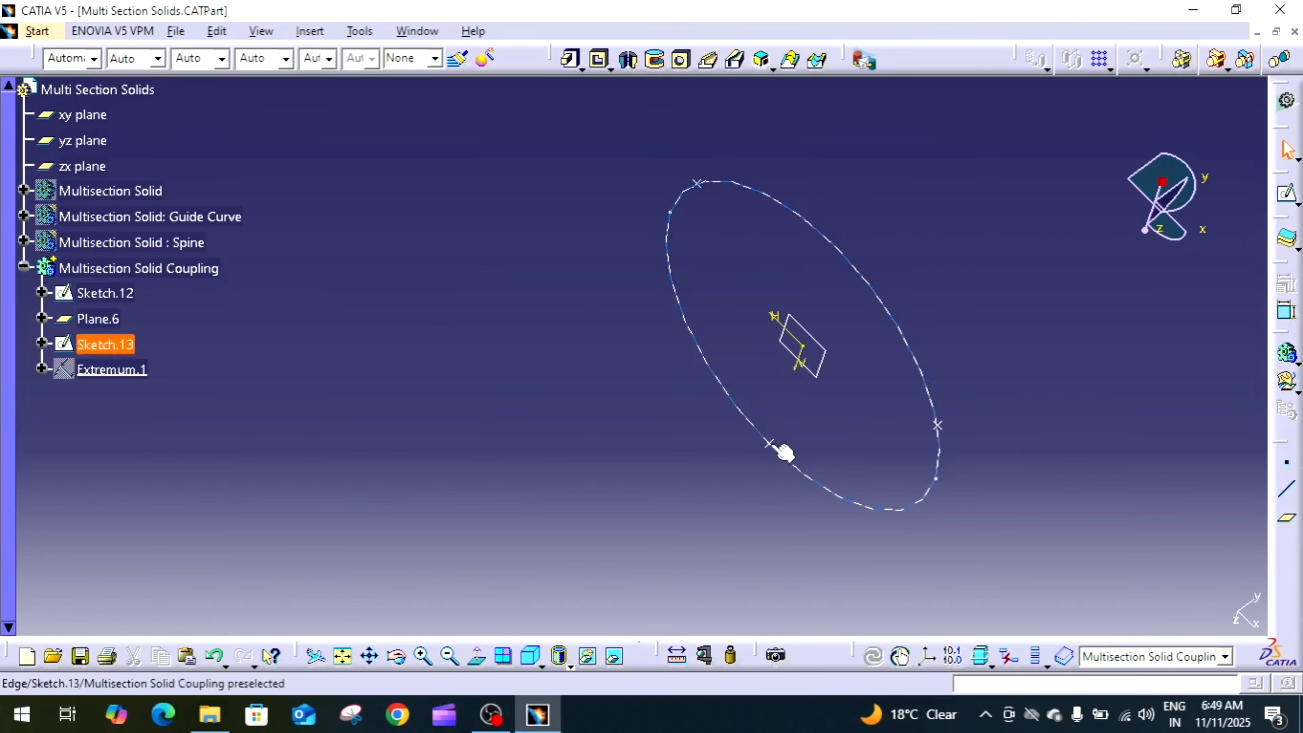
pyautogui.moveTo(786, 533)
pyautogui.mouseDown(button='middle')
pyautogui.moveTo(925, 349)
pyautogui.moveTo(919, 443)
pyautogui.moveTo(739, 410)
pyautogui.mouseUp(button='middle')
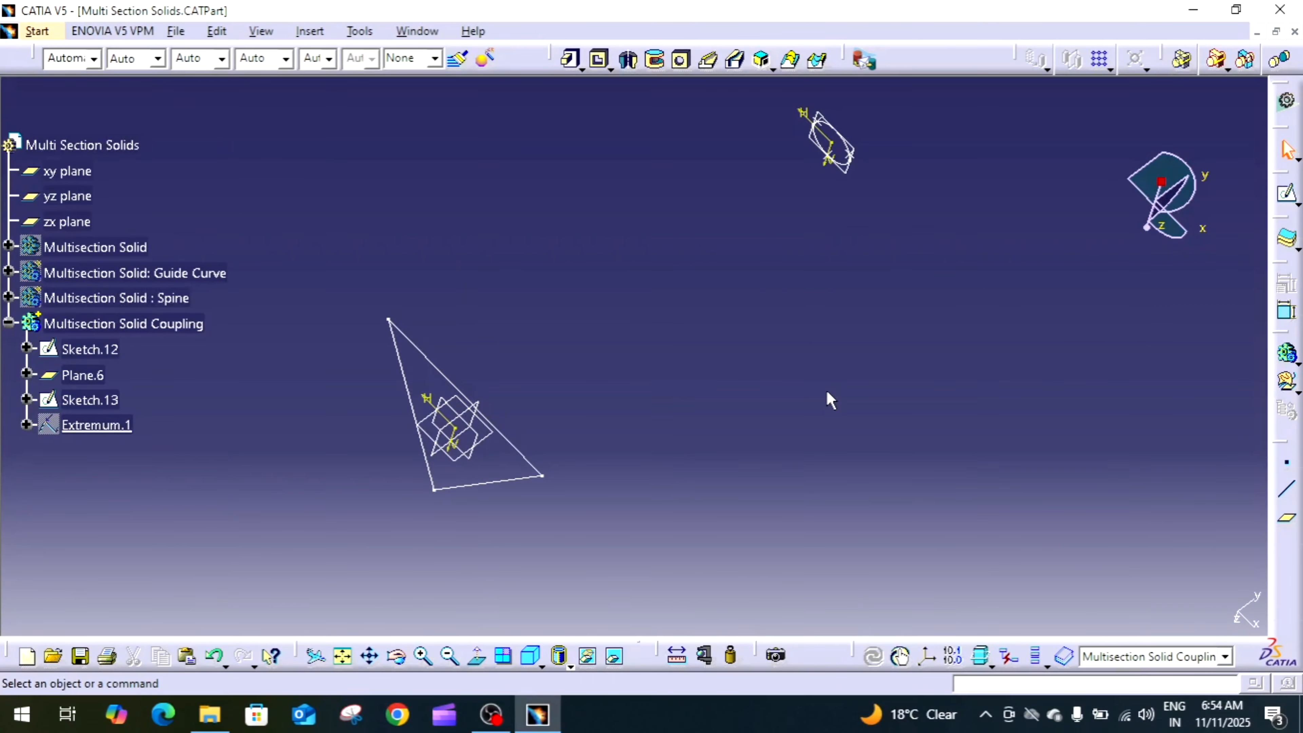
pyautogui.moveTo(799, 365)
pyautogui.mouseDown(button='middle')
pyautogui.moveTo(826, 259)
pyautogui.moveTo(765, 452)
pyautogui.mouseUp(button='middle')
pyautogui.scroll(1, 753, 389)
pyautogui.moveTo(753, 388); pyautogui.dragTo(791, 370, button='middle')
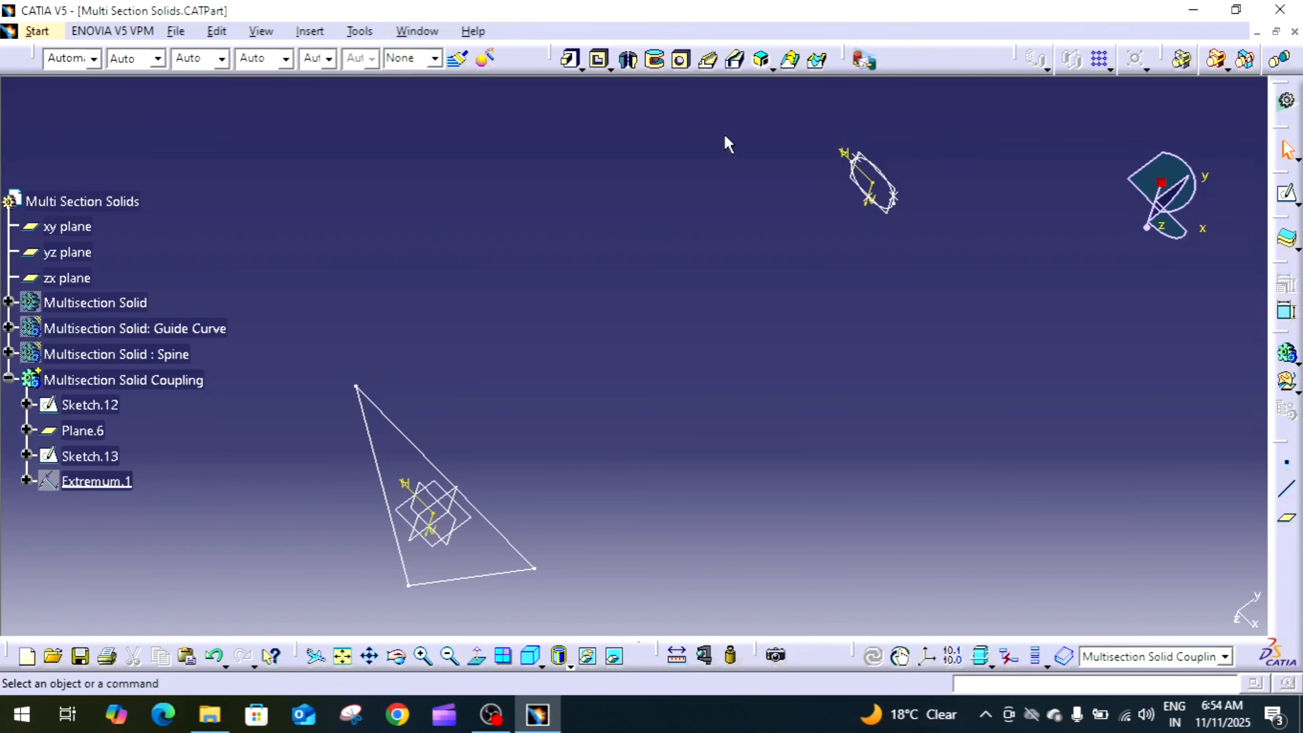
# Step: Start a multi-sections solid through the triangle (Sketch.12) and the circle (Sketch.13), with sections coupling set to Ratio
pyautogui.click(791, 62)
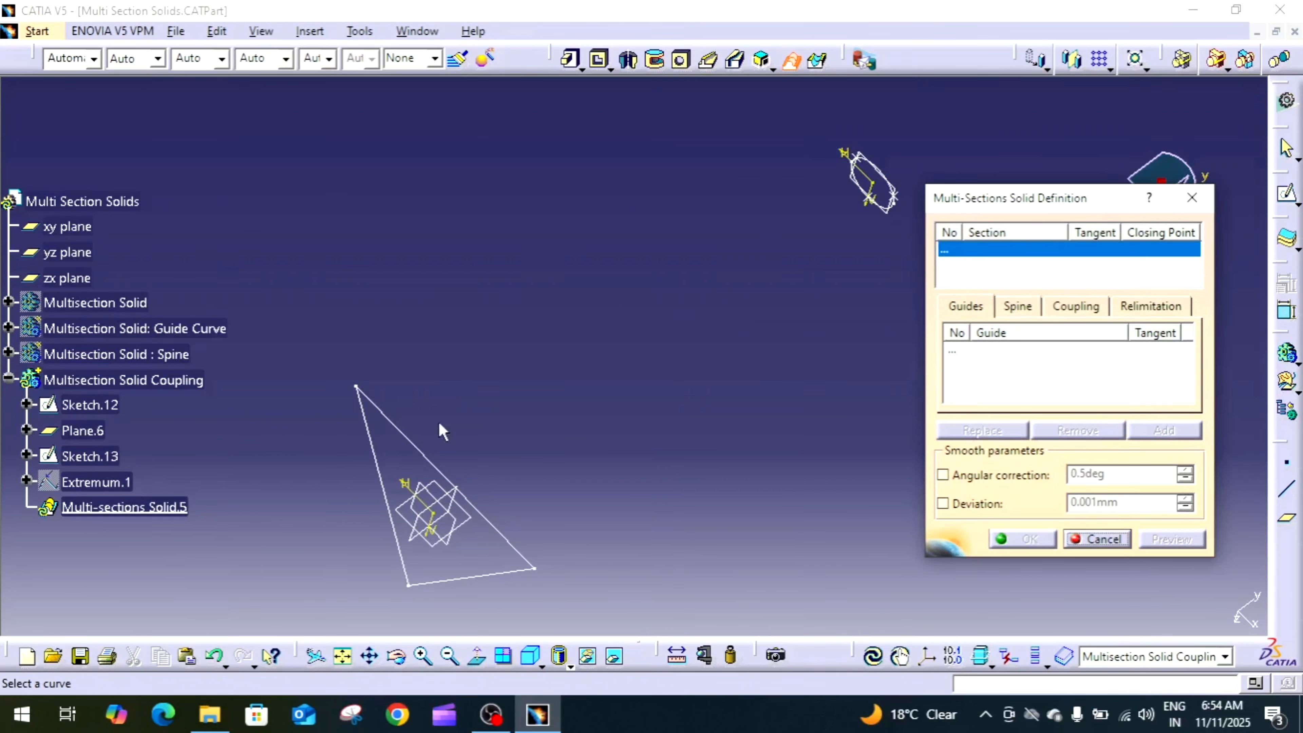
pyautogui.click(411, 441)
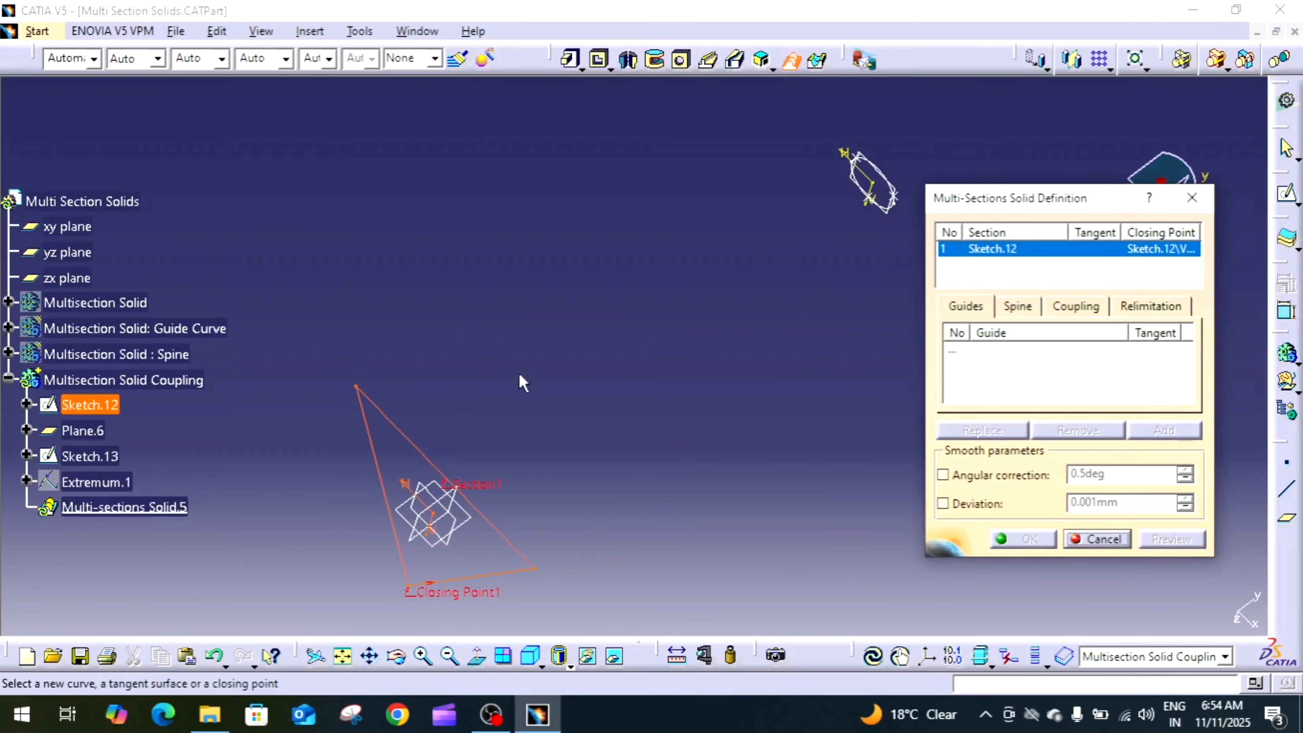
pyautogui.click(855, 174)
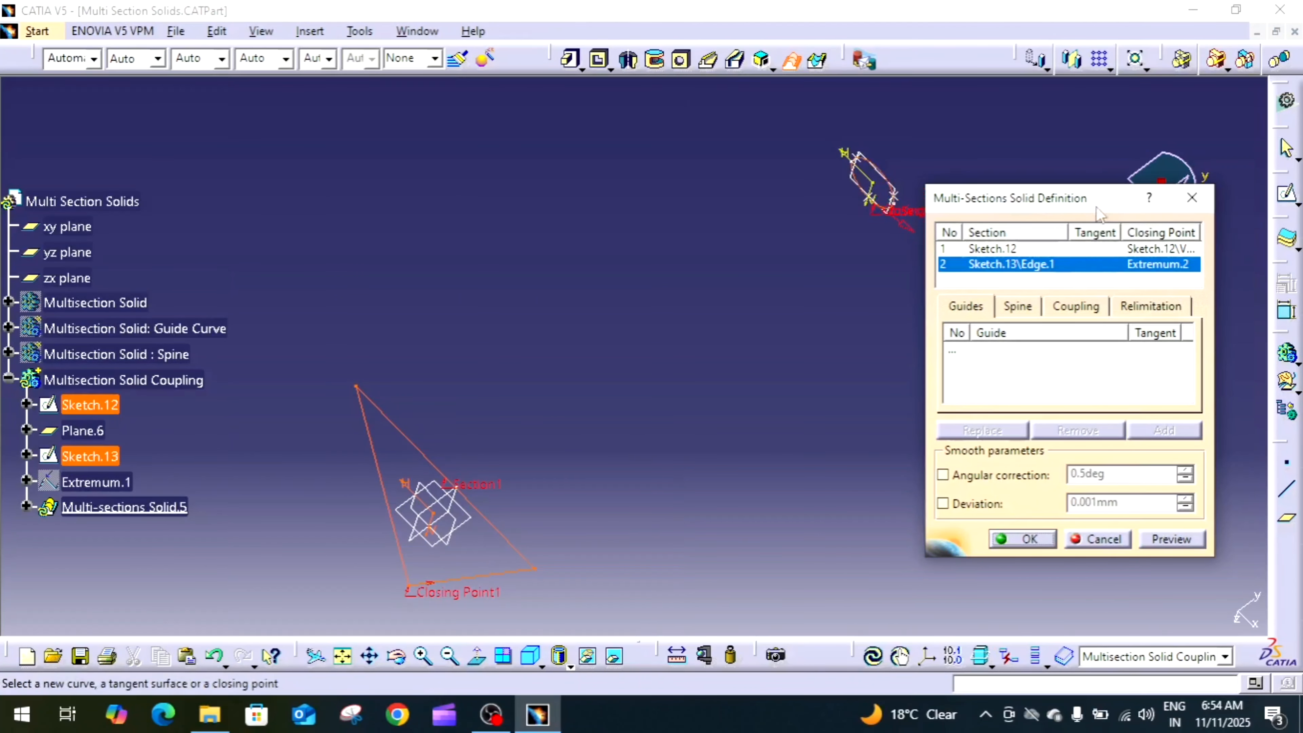
pyautogui.click(1076, 305)
pyautogui.click(1124, 333)
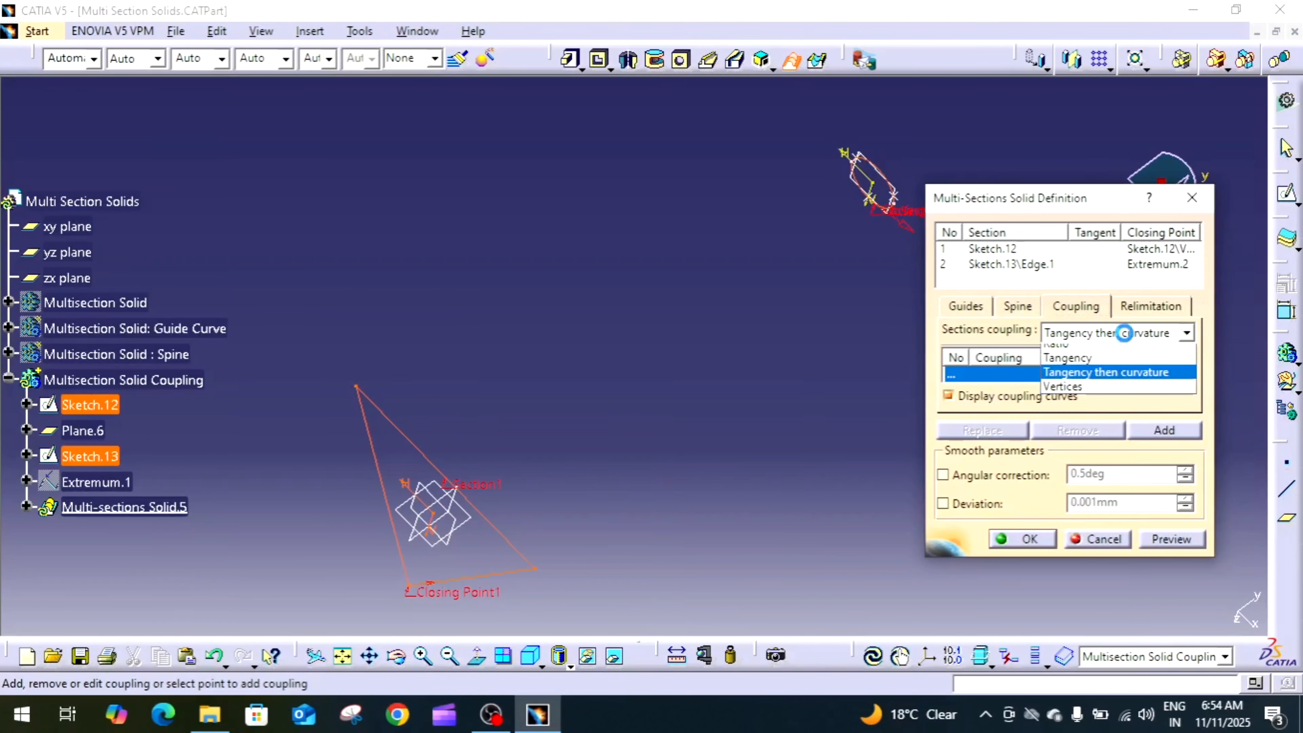
pyautogui.click(1078, 358)
# Step: Add a coupling from a new 0 mm on-curve point at the triangle's closing vertex to the nearest point by the circle's closing point
pyautogui.moveTo(496, 470); pyautogui.dragTo(539, 397, button='middle')
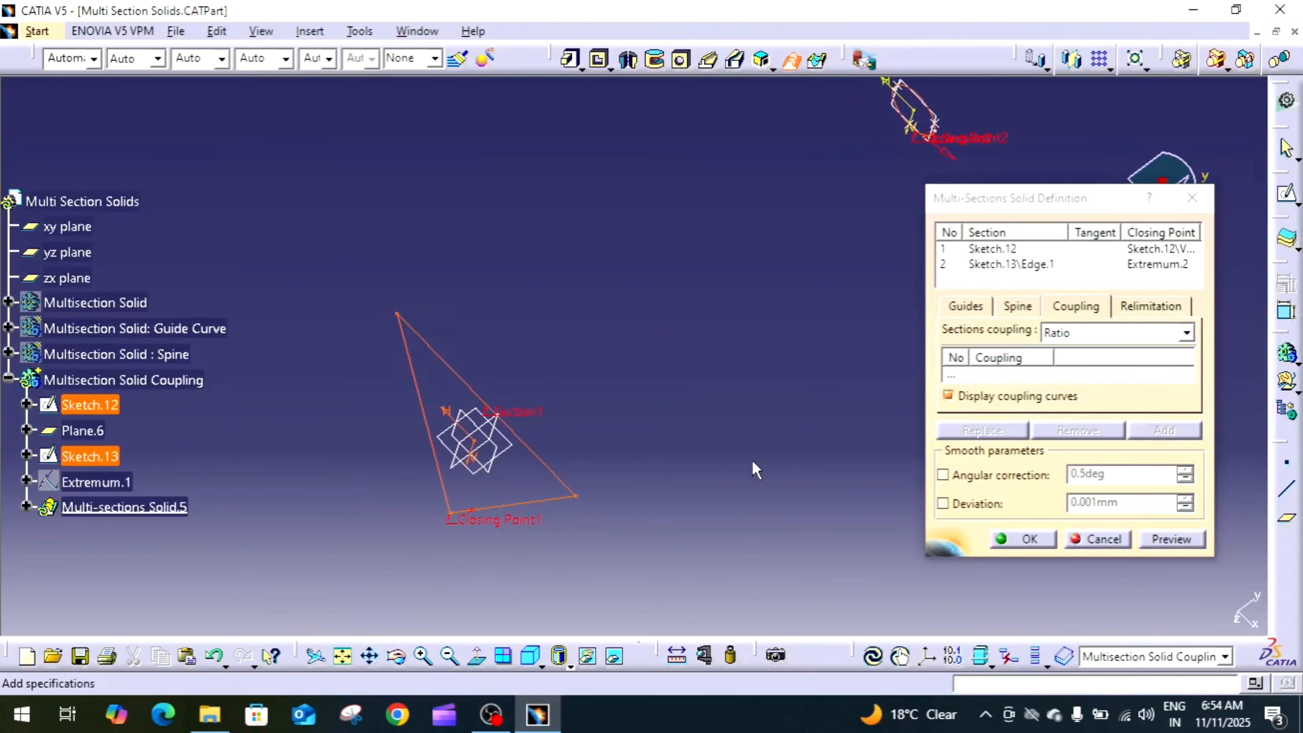
pyautogui.click(963, 379)
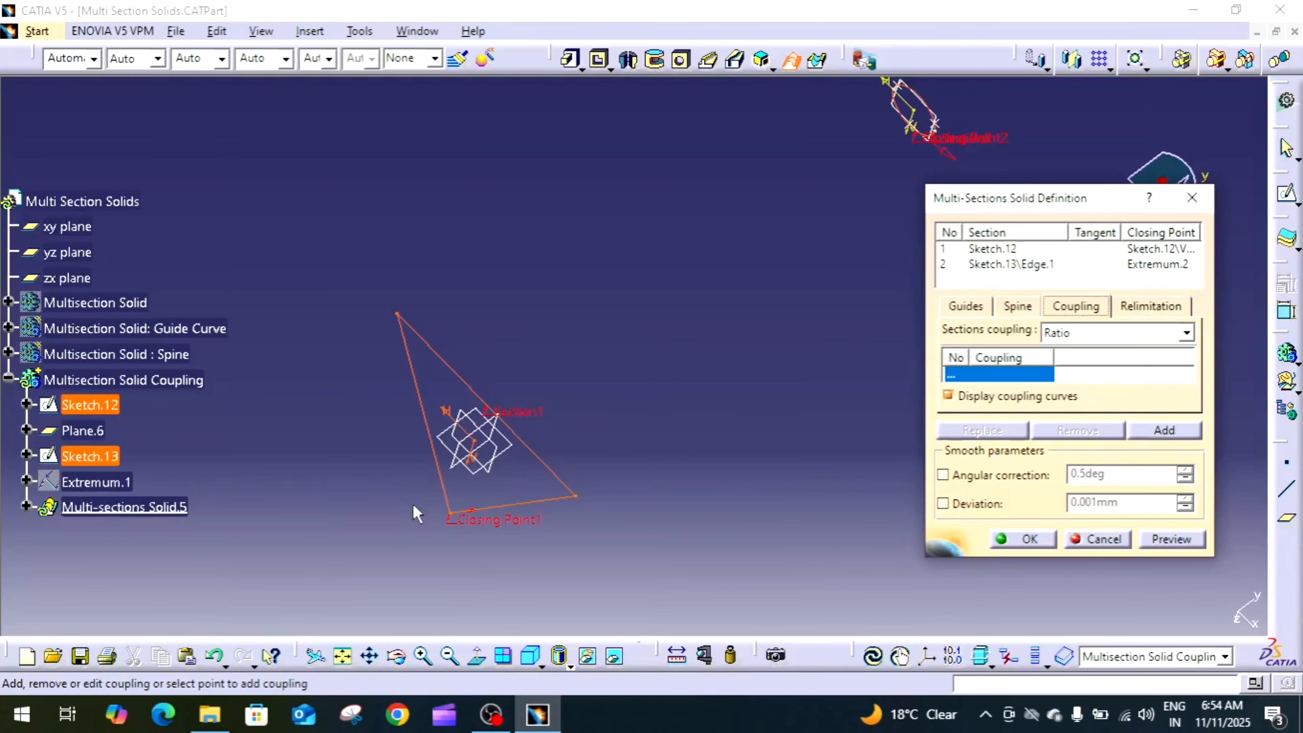
pyautogui.rightClick(454, 520)
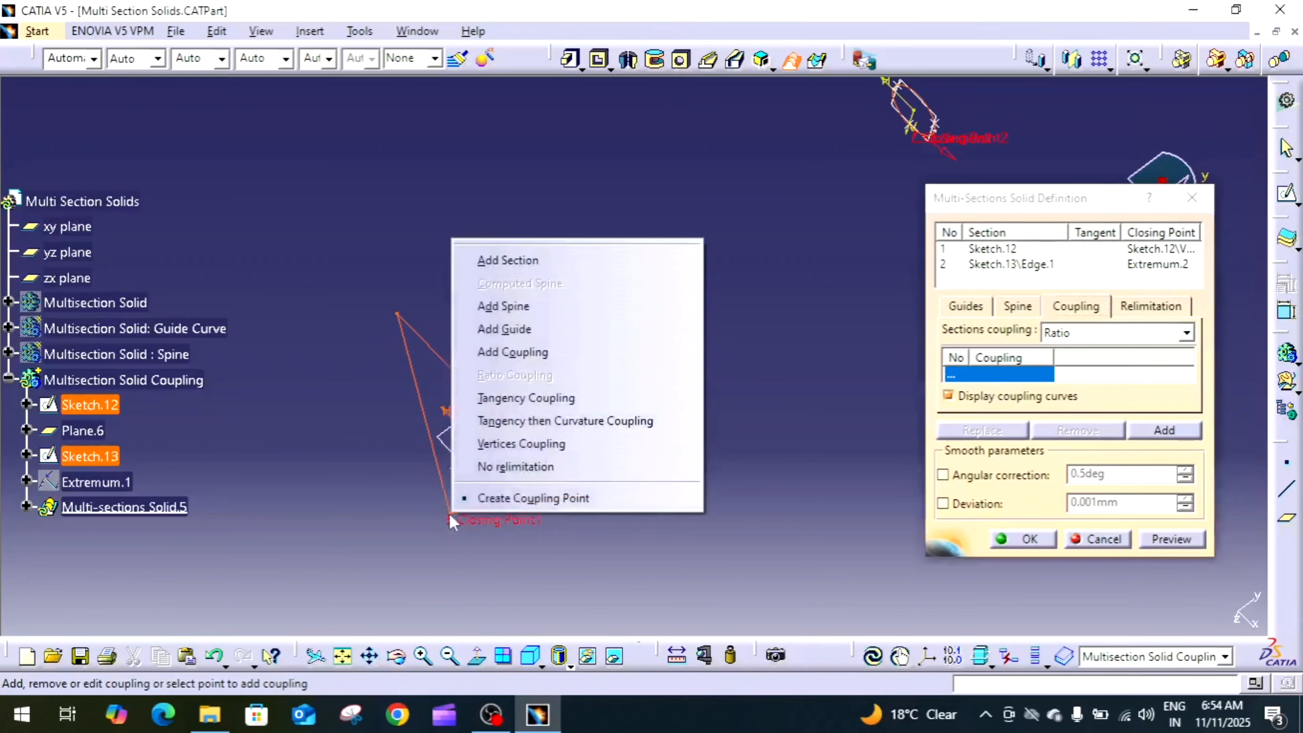
pyautogui.click(501, 499)
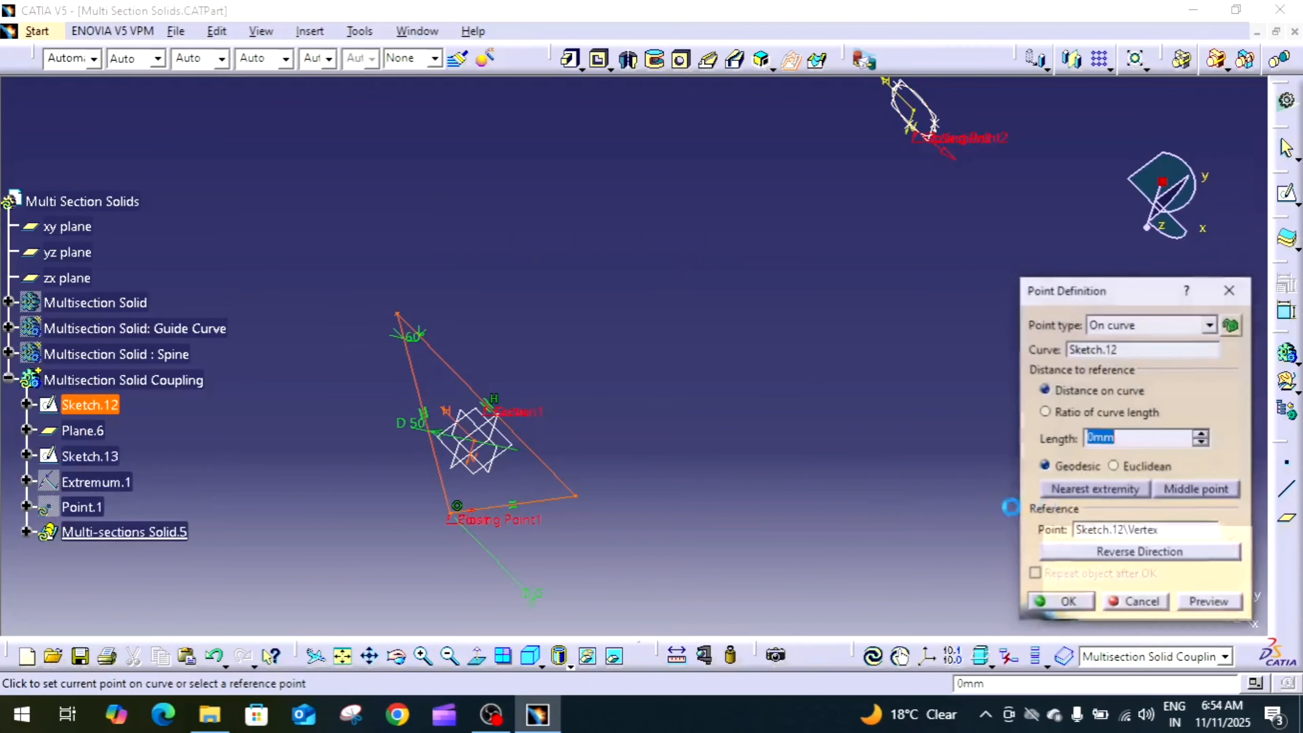
pyautogui.click(1060, 603)
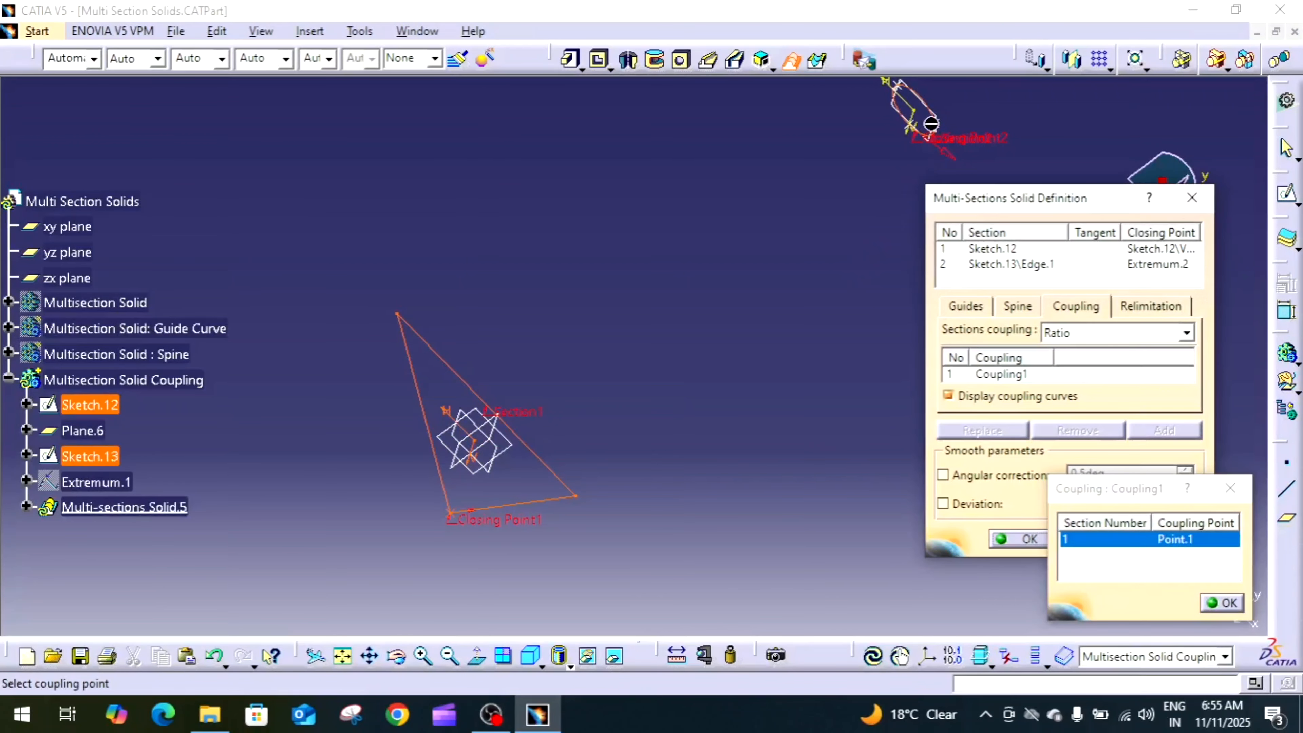
pyautogui.click(909, 123)
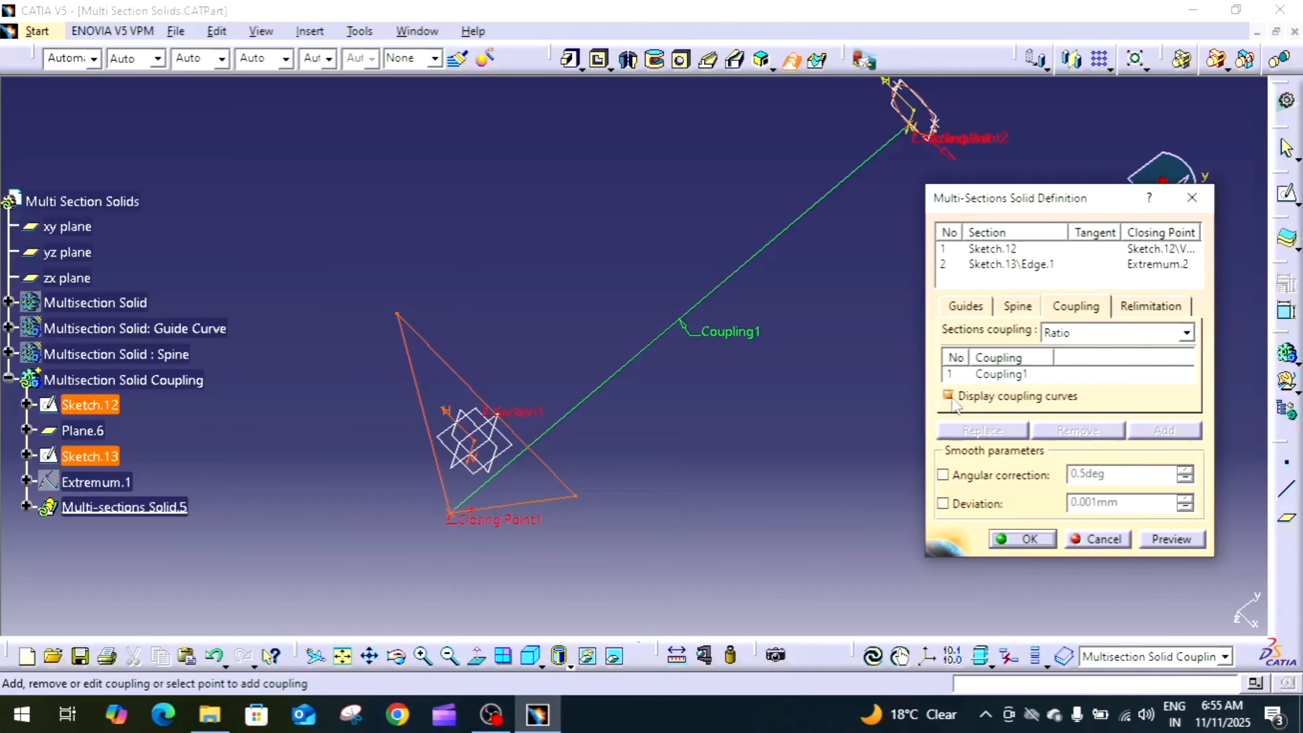
# Step: Add a second coupling from the triangle's upper vertex to the upper point on the circle
pyautogui.moveTo(779, 274); pyautogui.dragTo(702, 398, button='middle')
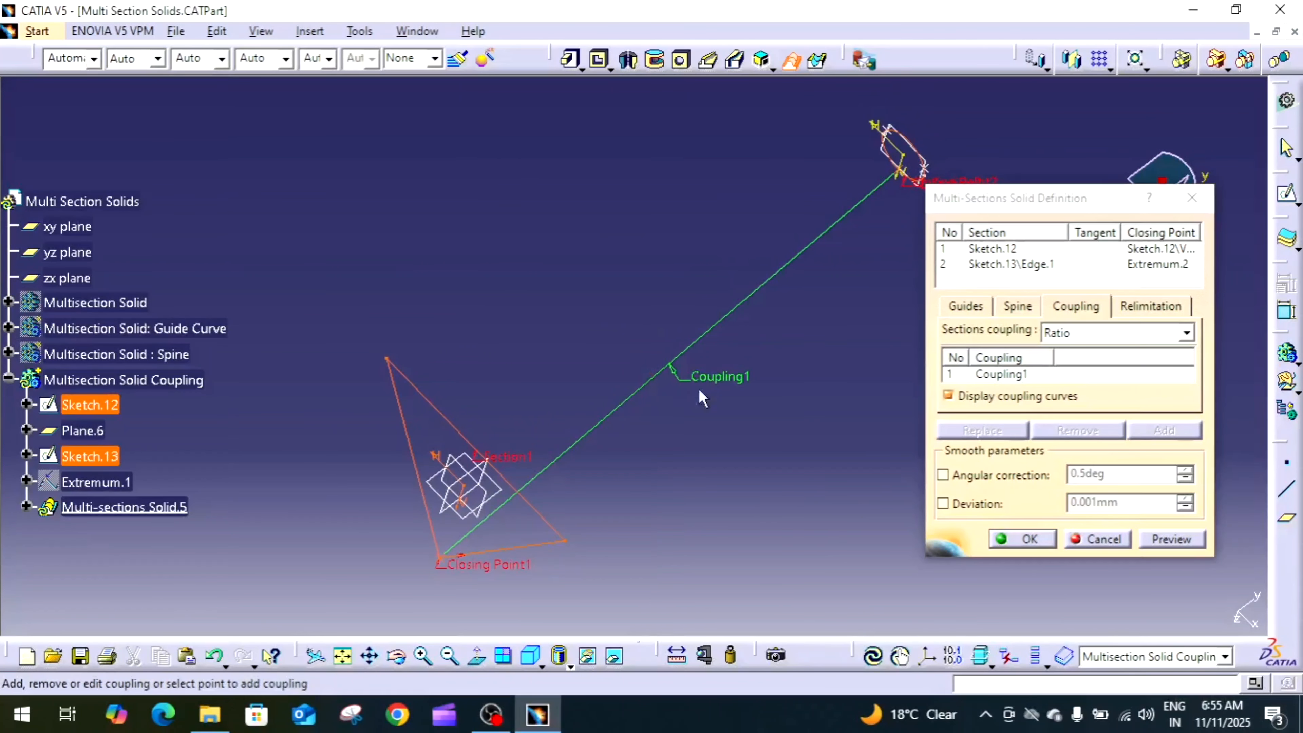
pyautogui.click(1046, 374)
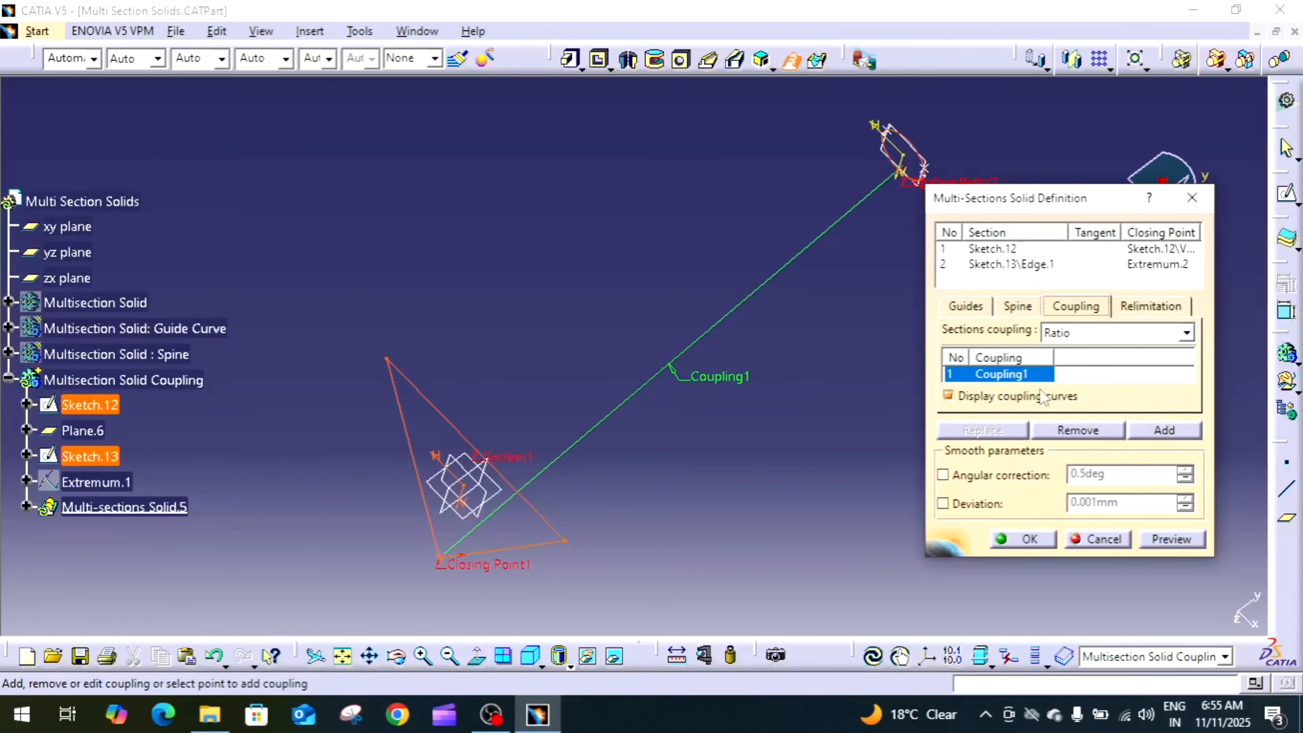
pyautogui.click(389, 361)
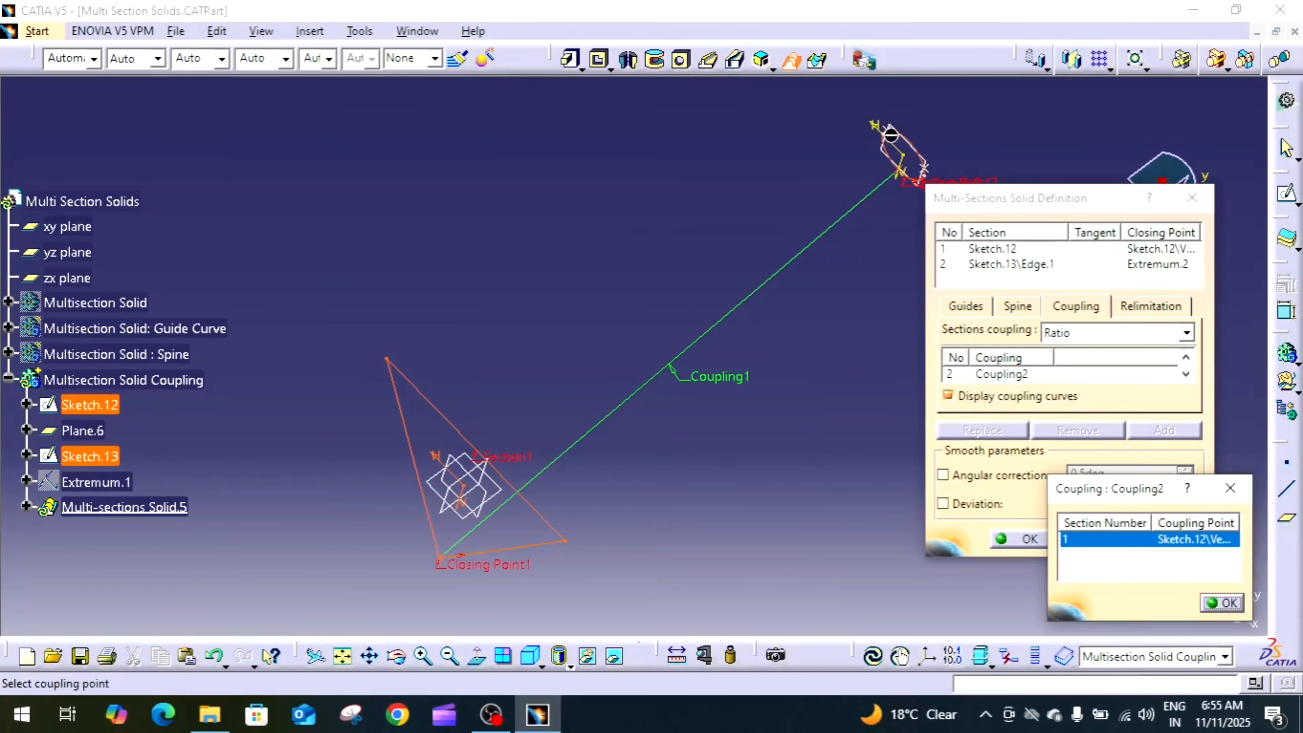
pyautogui.click(877, 129)
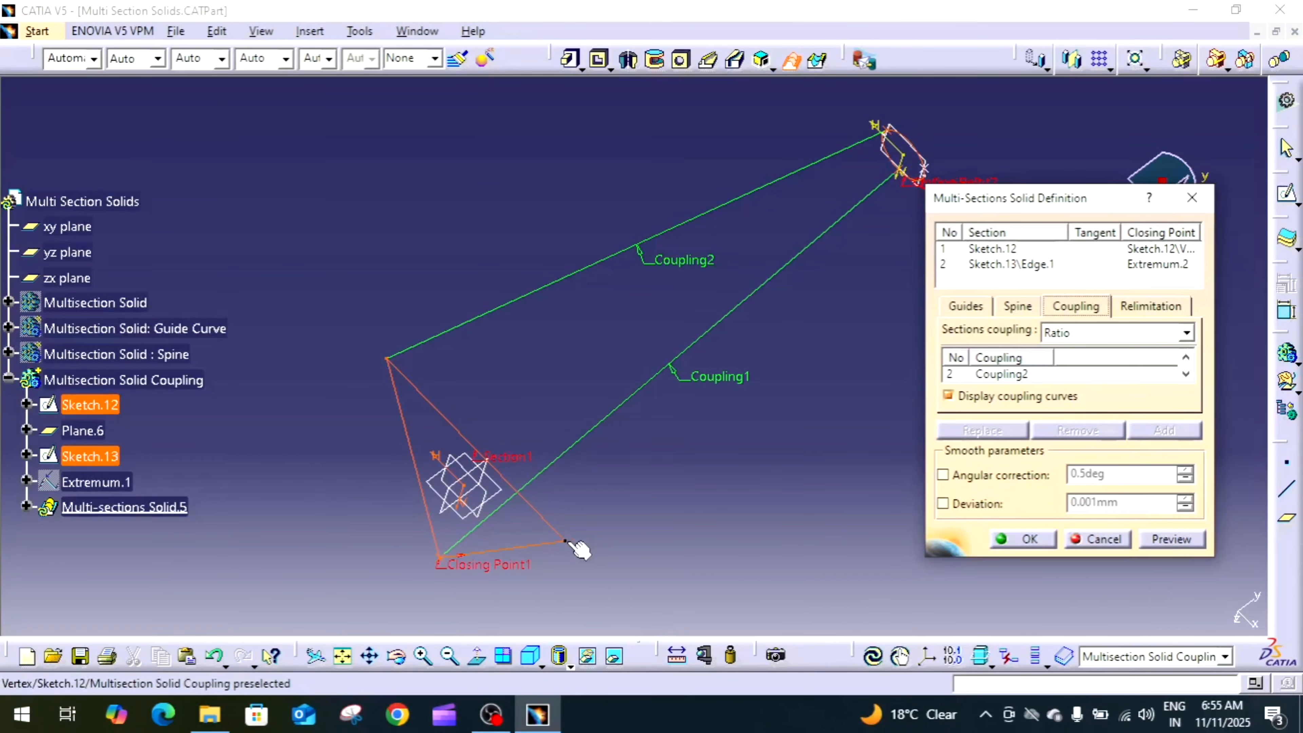
# Step: Add a third coupling from the triangle's remaining vertex to the remaining point on the circle
pyautogui.moveTo(846, 246); pyautogui.dragTo(784, 233, button='middle')
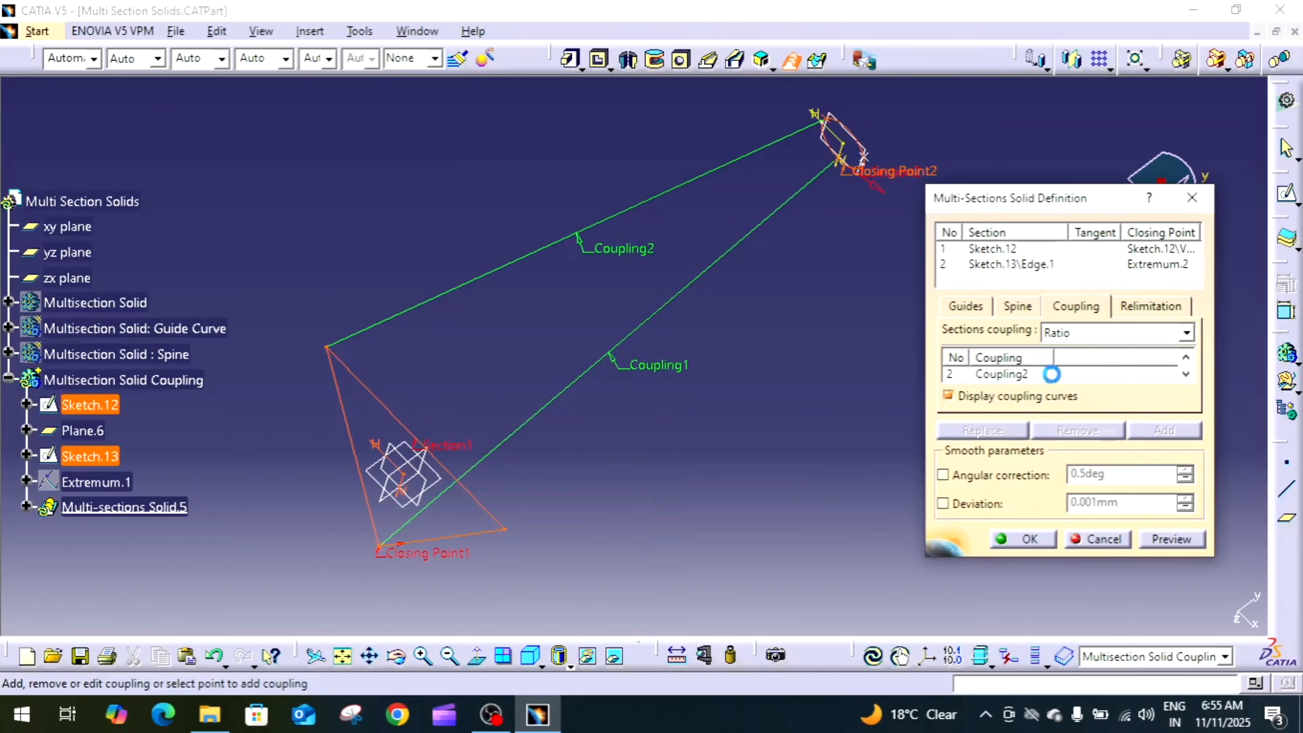
pyautogui.click(1049, 375)
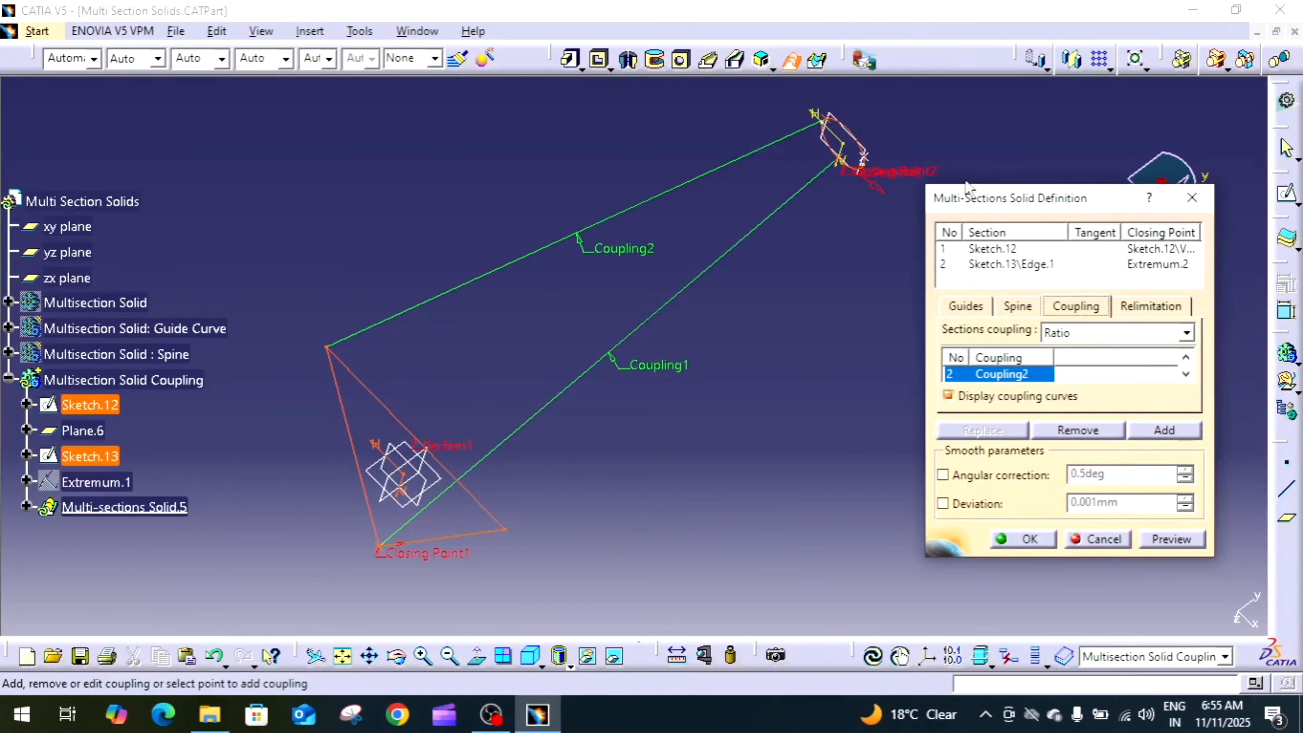
pyautogui.click(863, 160)
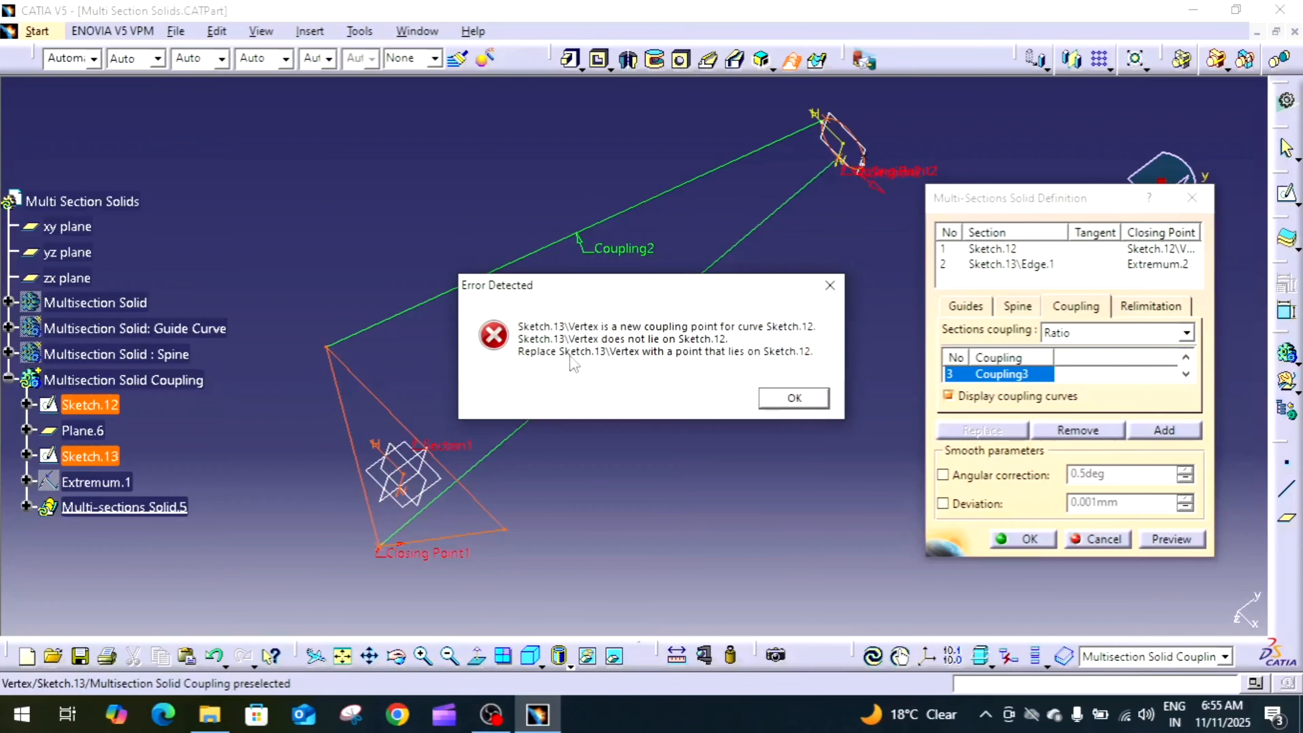
pyautogui.click(794, 398)
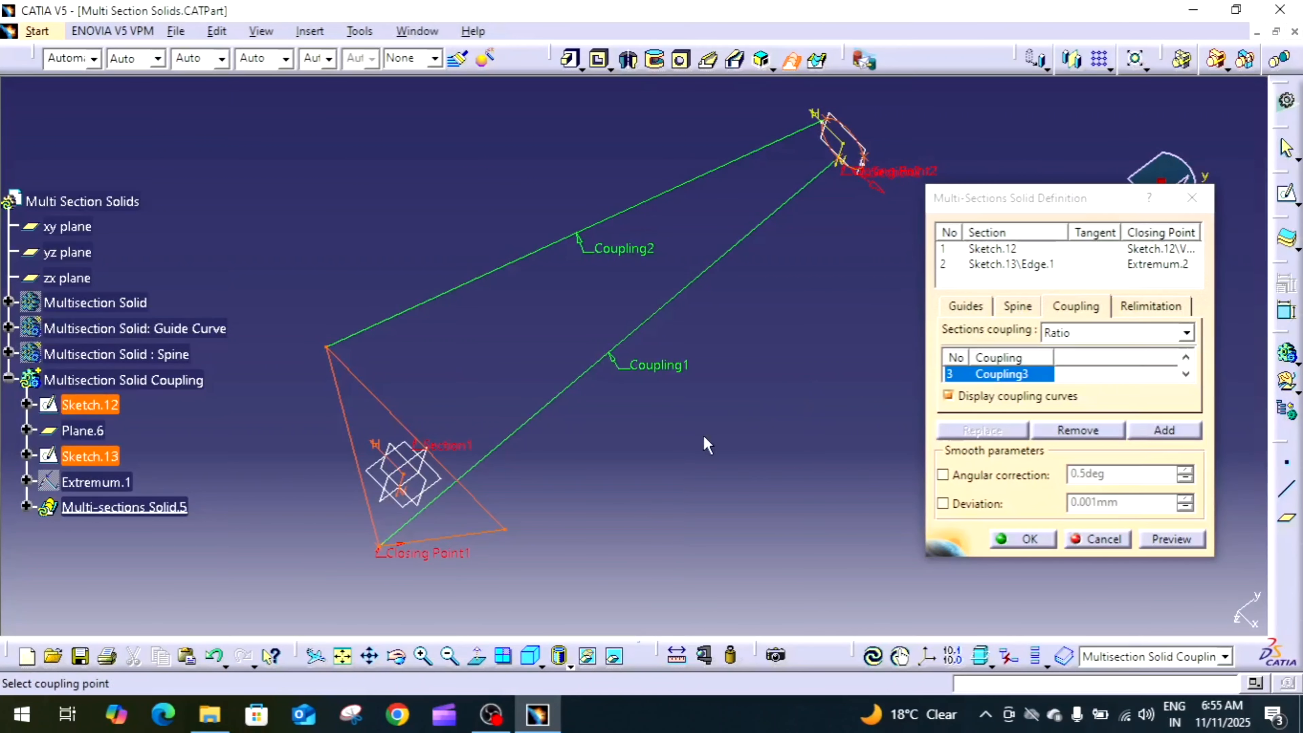
pyautogui.click(505, 529)
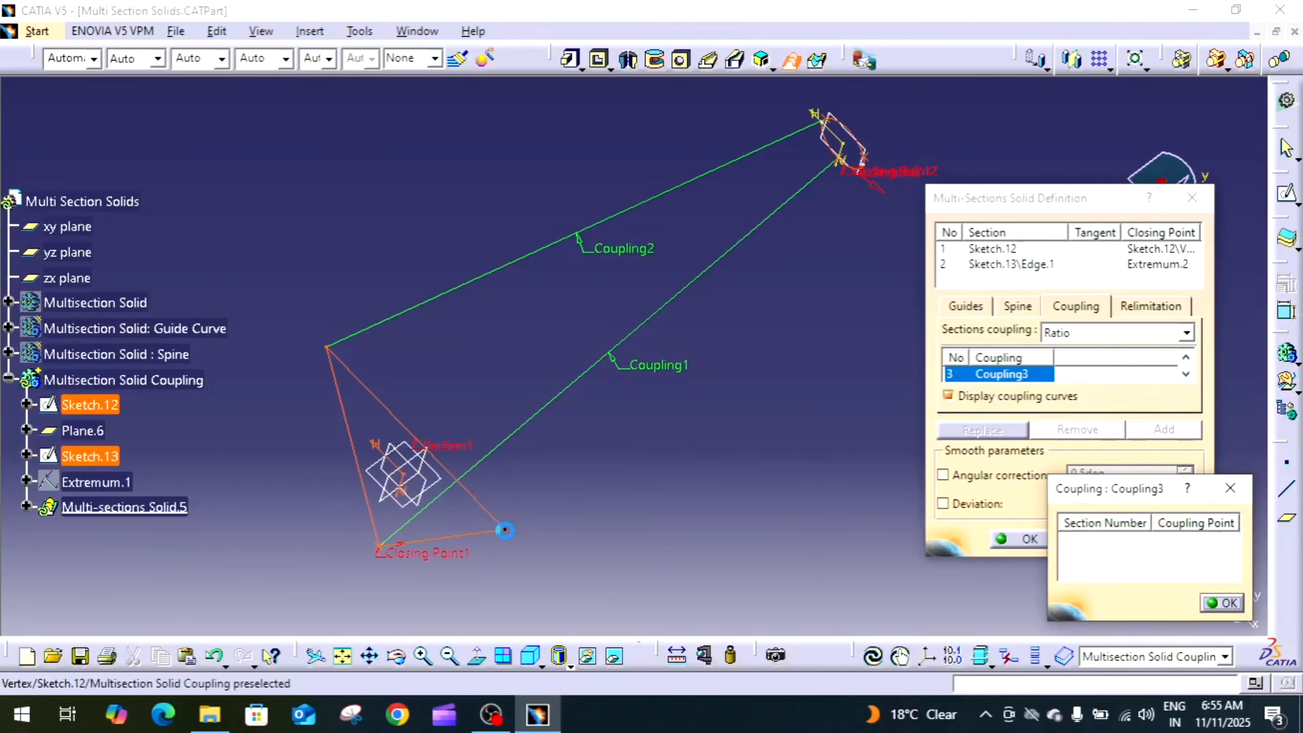
pyautogui.click(863, 160)
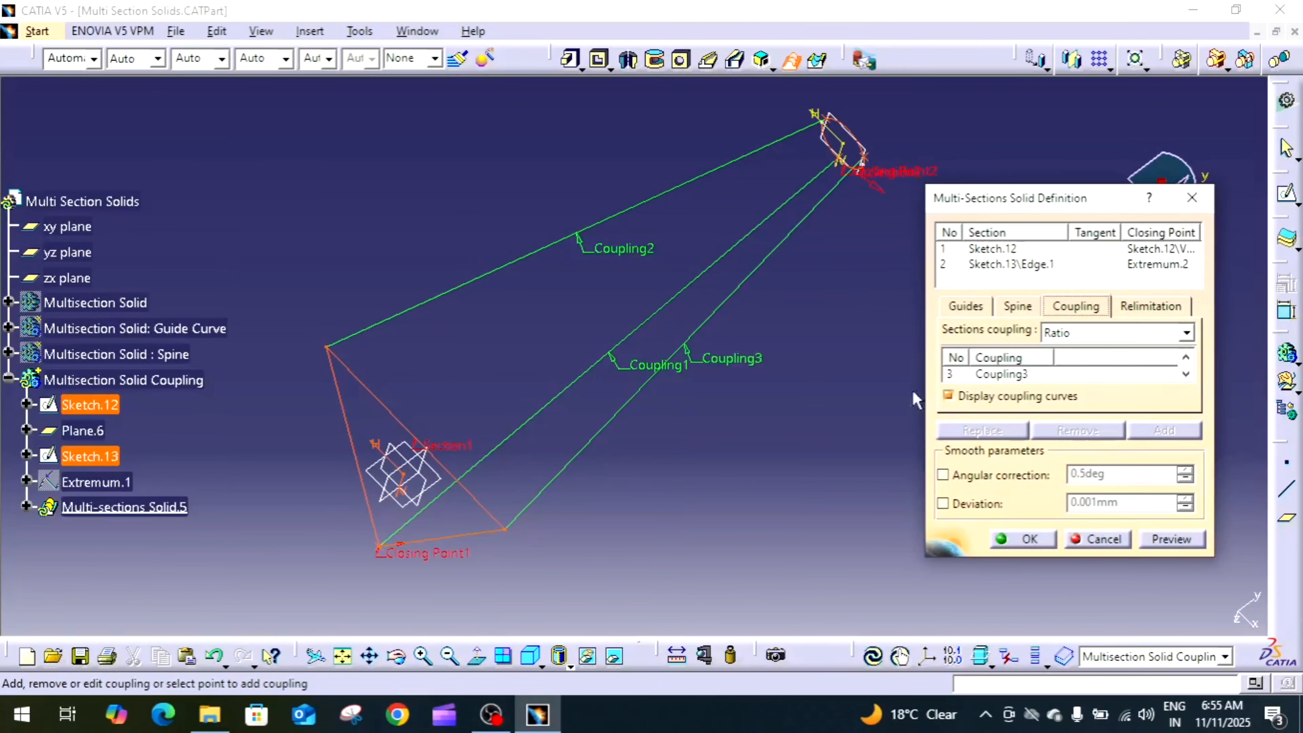
# Step: Preview and create the coupled multi-sections solid, and inspect its shape from several angles
pyautogui.click(1162, 545)
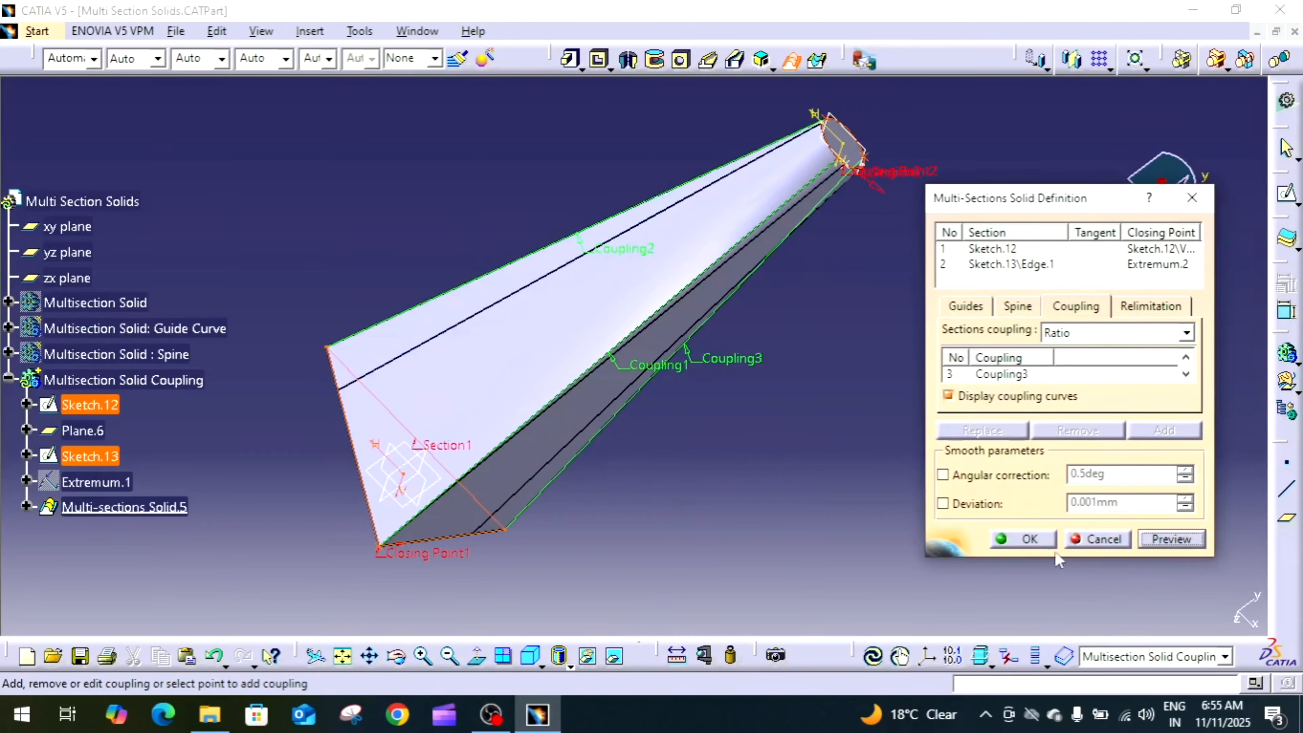
pyautogui.click(1030, 538)
pyautogui.moveTo(968, 526); pyautogui.dragTo(660, 466, button='middle')
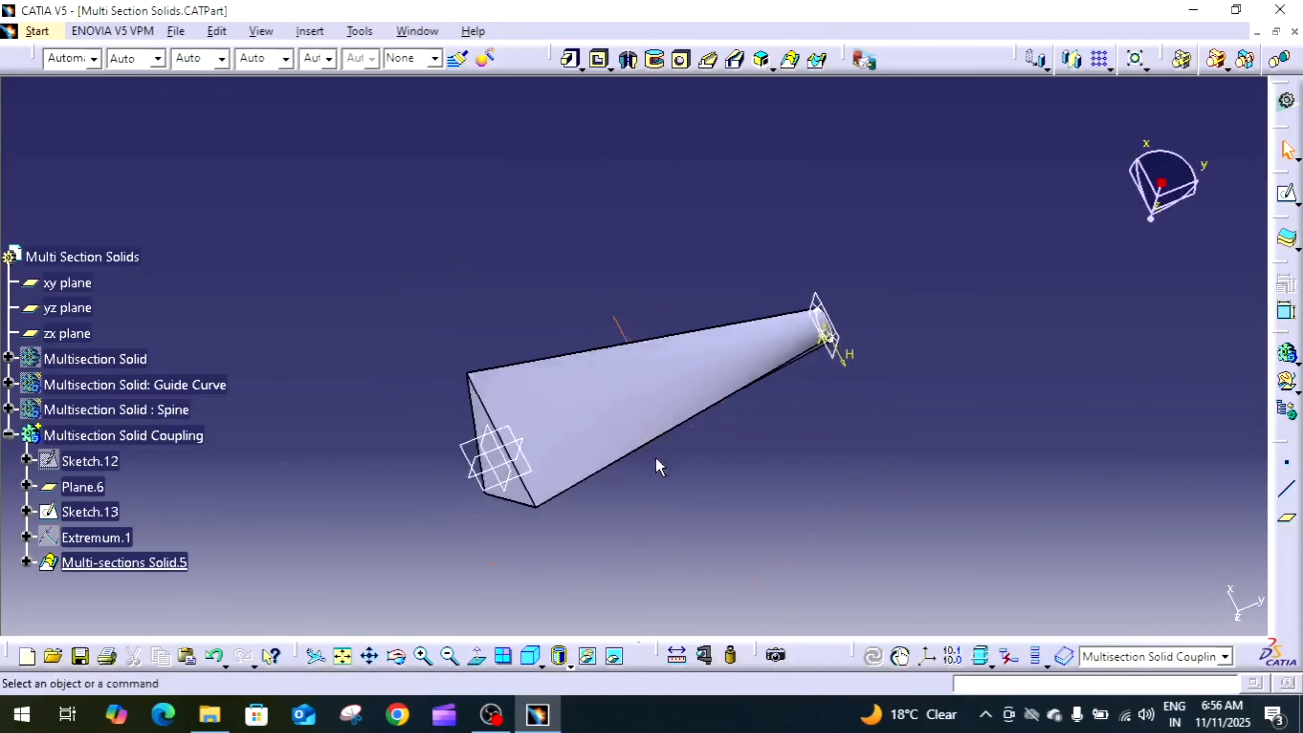
pyautogui.moveTo(793, 448)
pyautogui.mouseDown(button='middle')
pyautogui.moveTo(823, 378)
pyautogui.moveTo(800, 443)
pyautogui.mouseUp(button='middle')
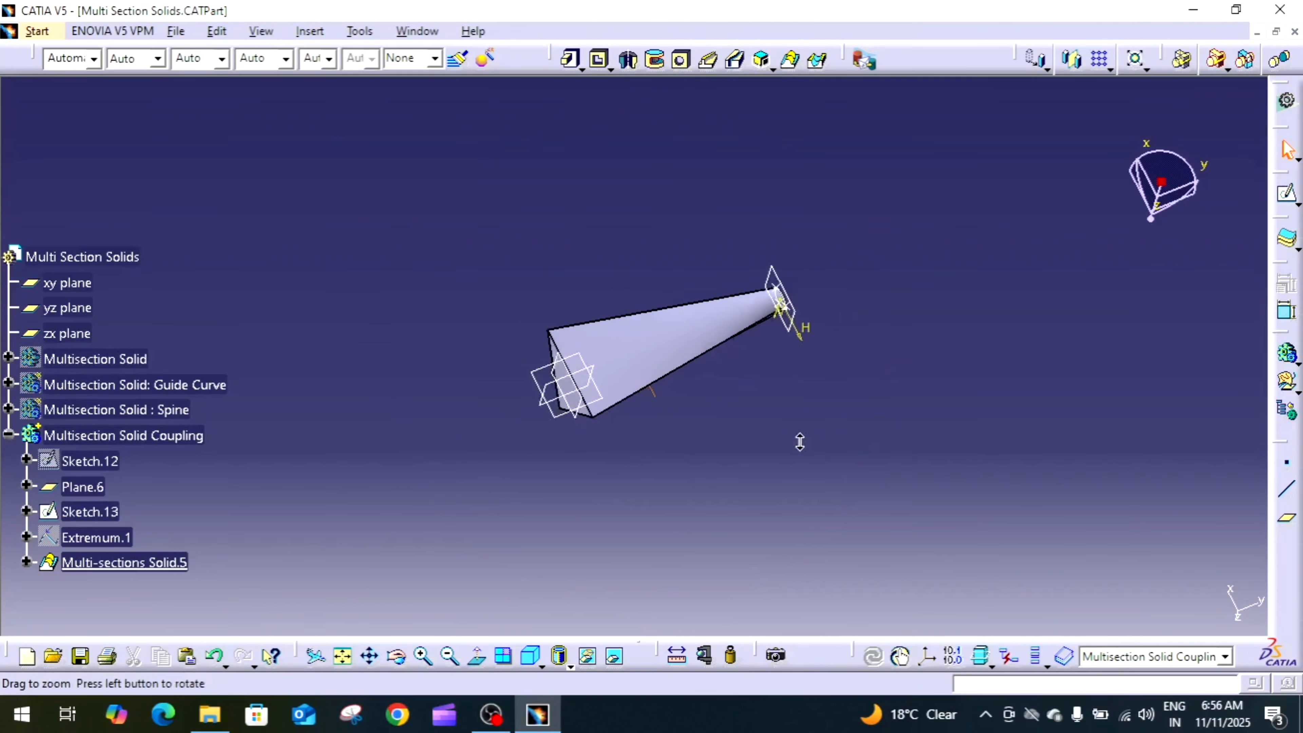
pyautogui.moveTo(727, 262); pyautogui.dragTo(696, 345, button='middle')
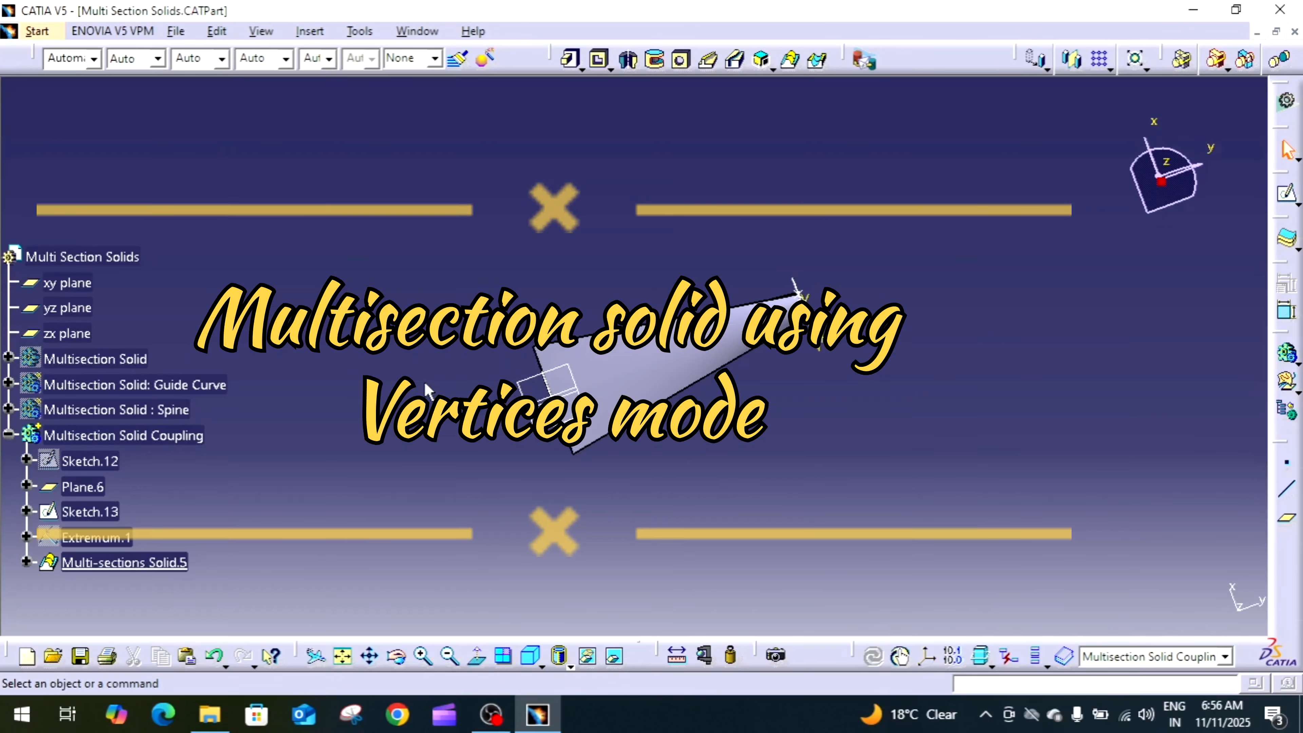
# Step: Try to change the sections coupling of Multi-sections Solid.5 to Vertices and preview it
pyautogui.doubleClick(95, 561)
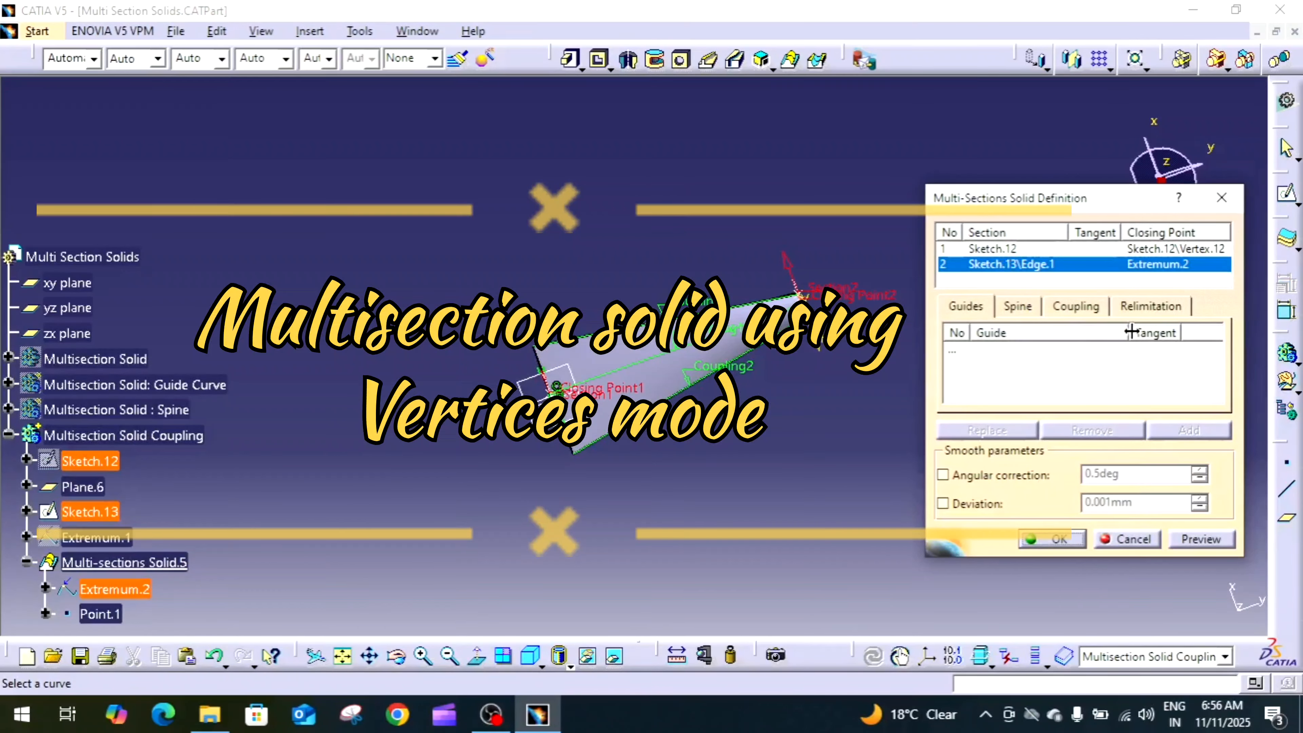
pyautogui.click(1089, 315)
pyautogui.click(1104, 331)
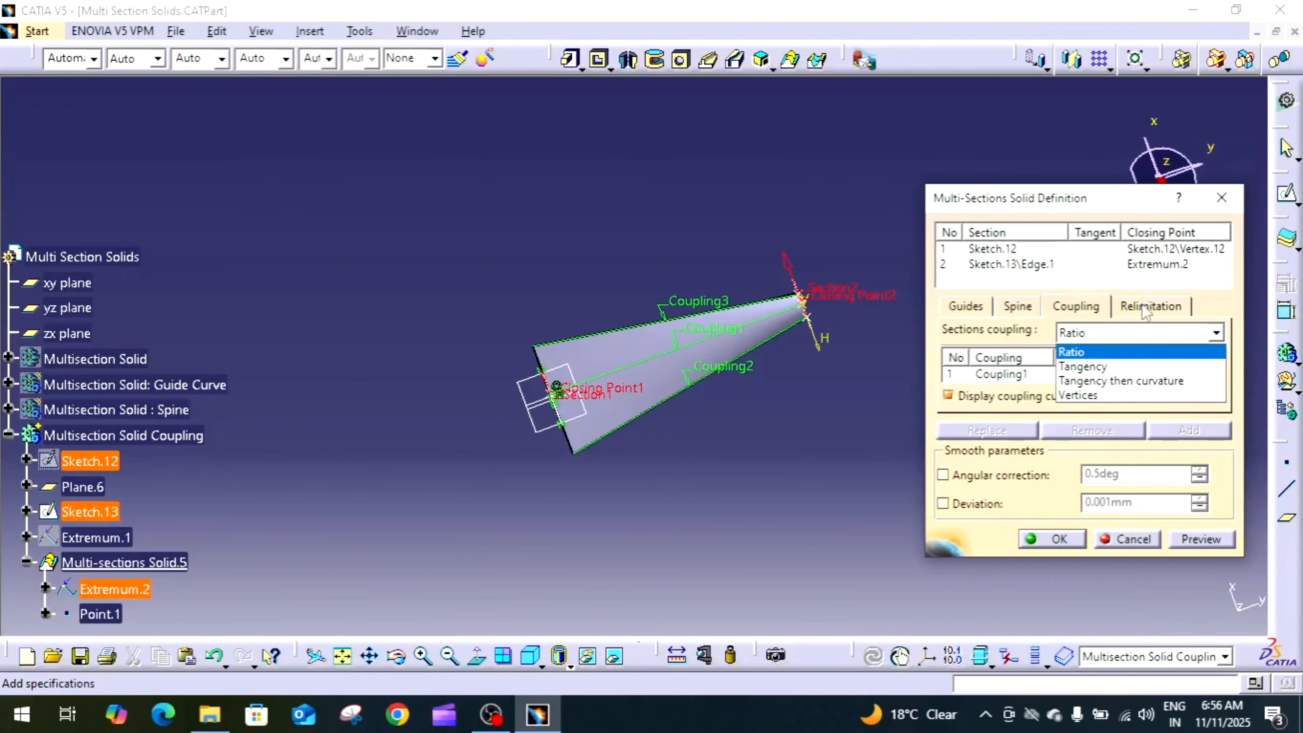
pyautogui.click(862, 379)
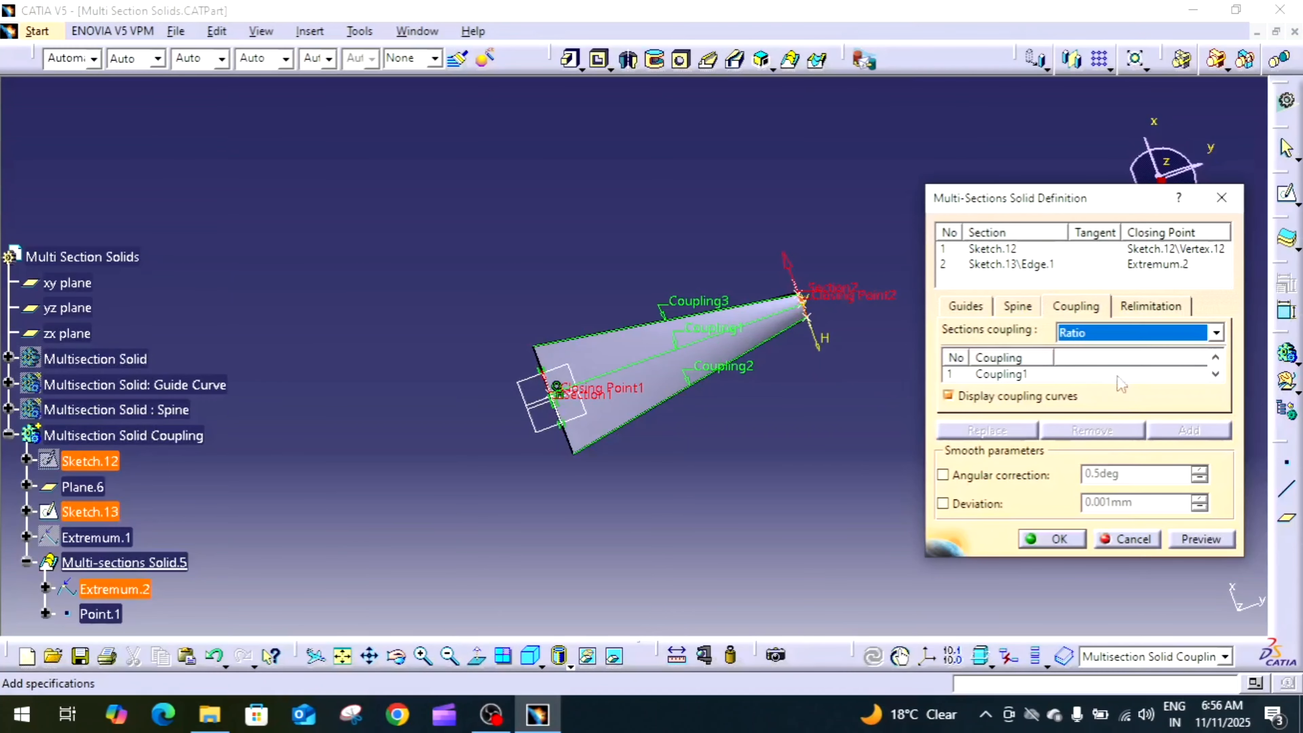
pyautogui.click(1108, 334)
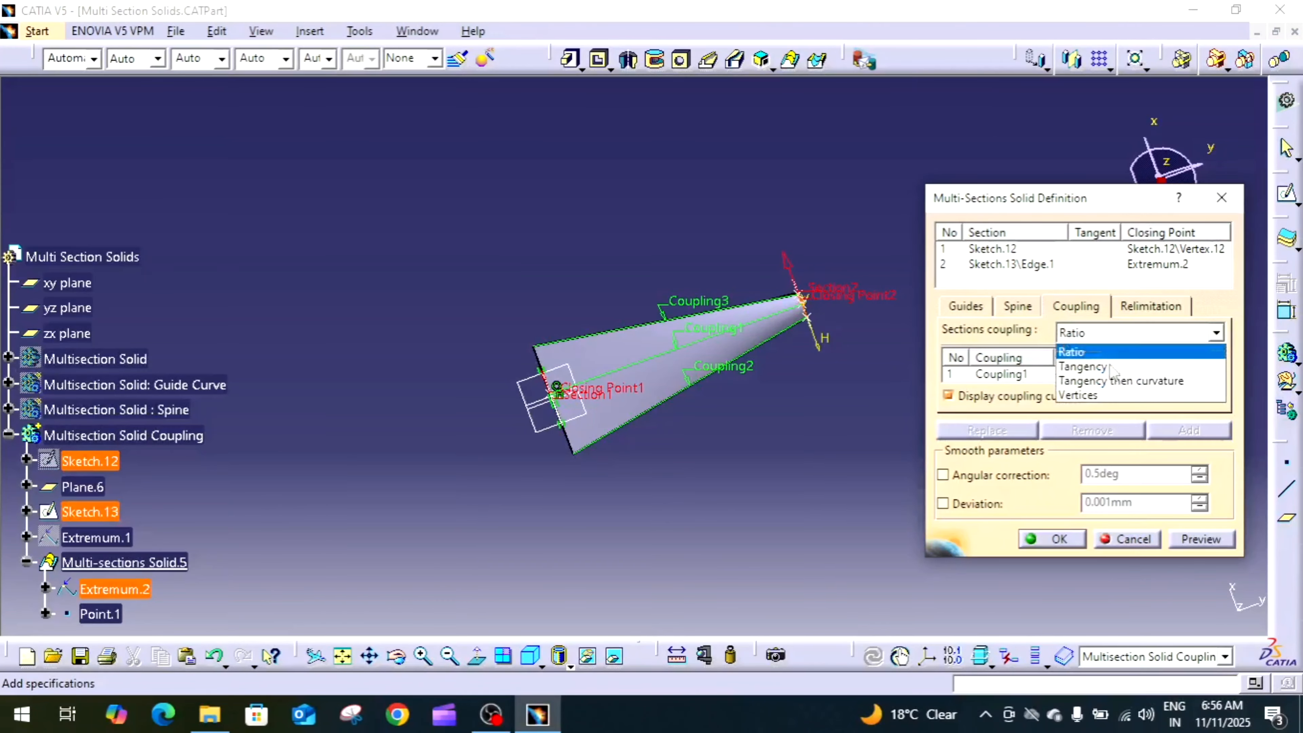
pyautogui.click(1108, 391)
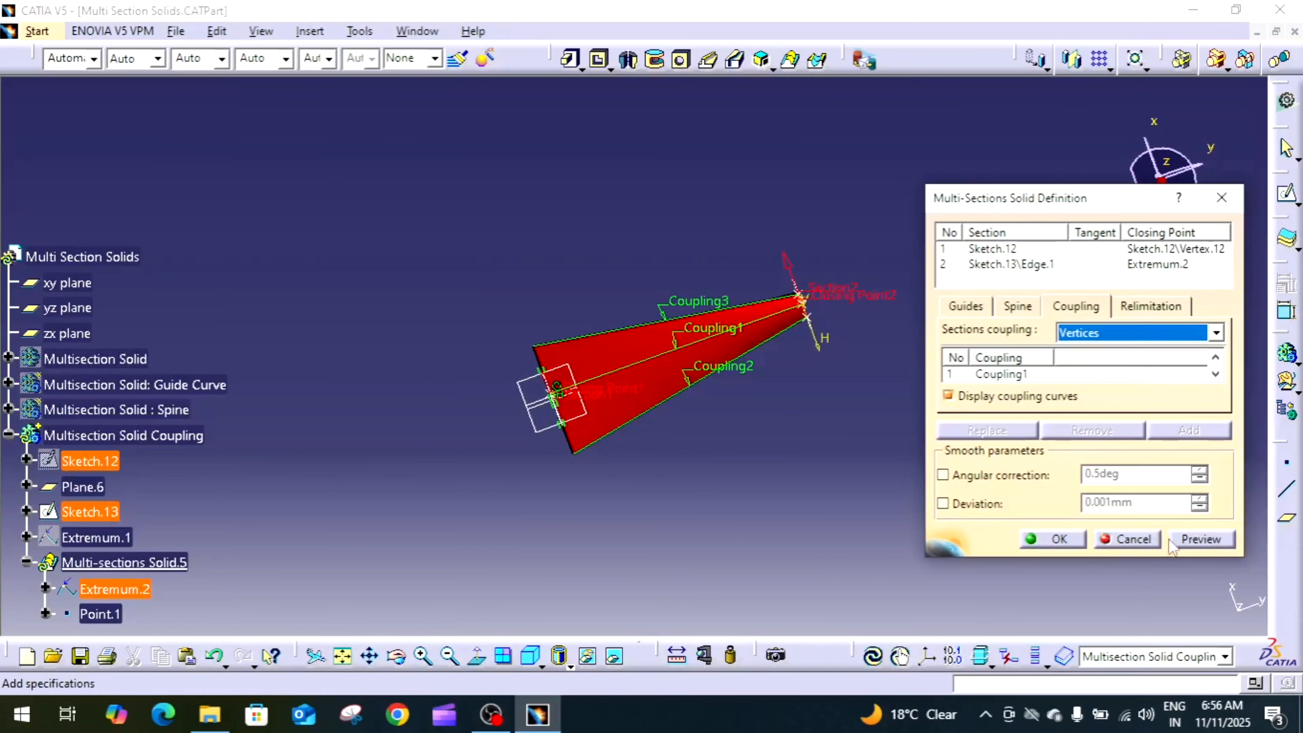
pyautogui.click(1183, 543)
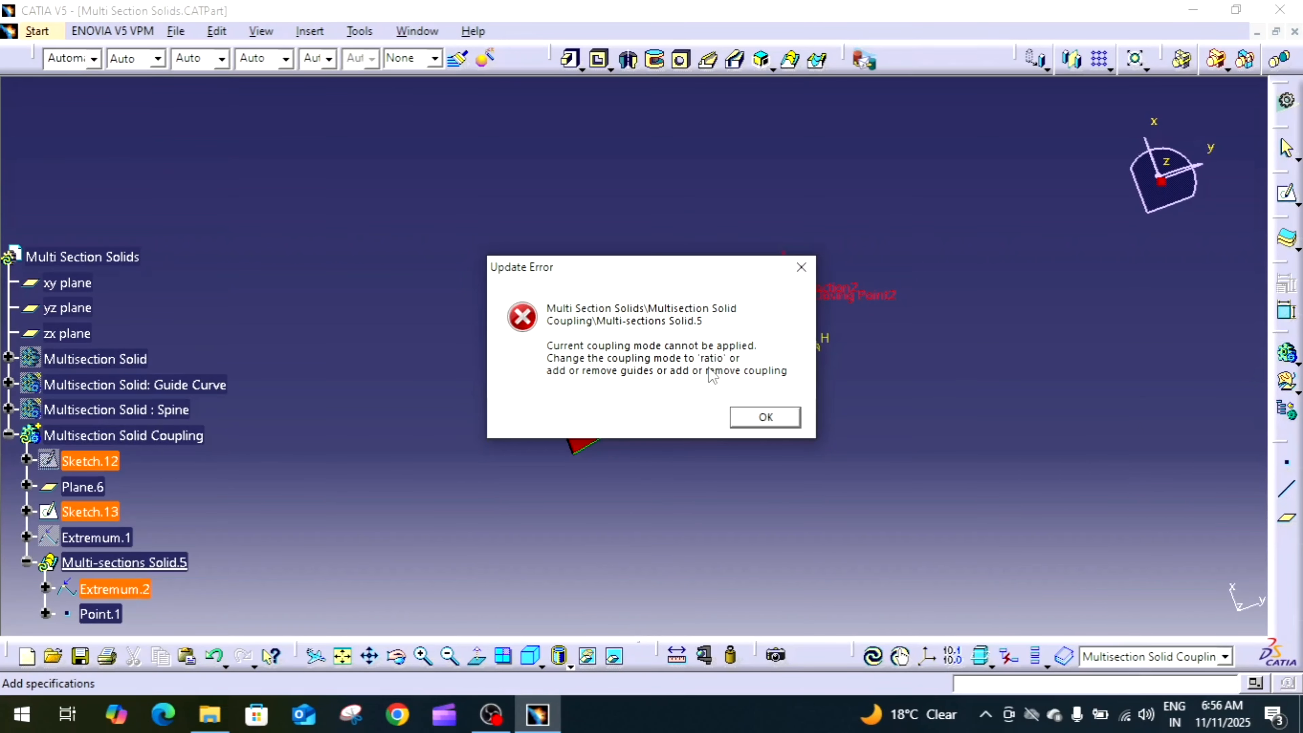
pyautogui.click(765, 419)
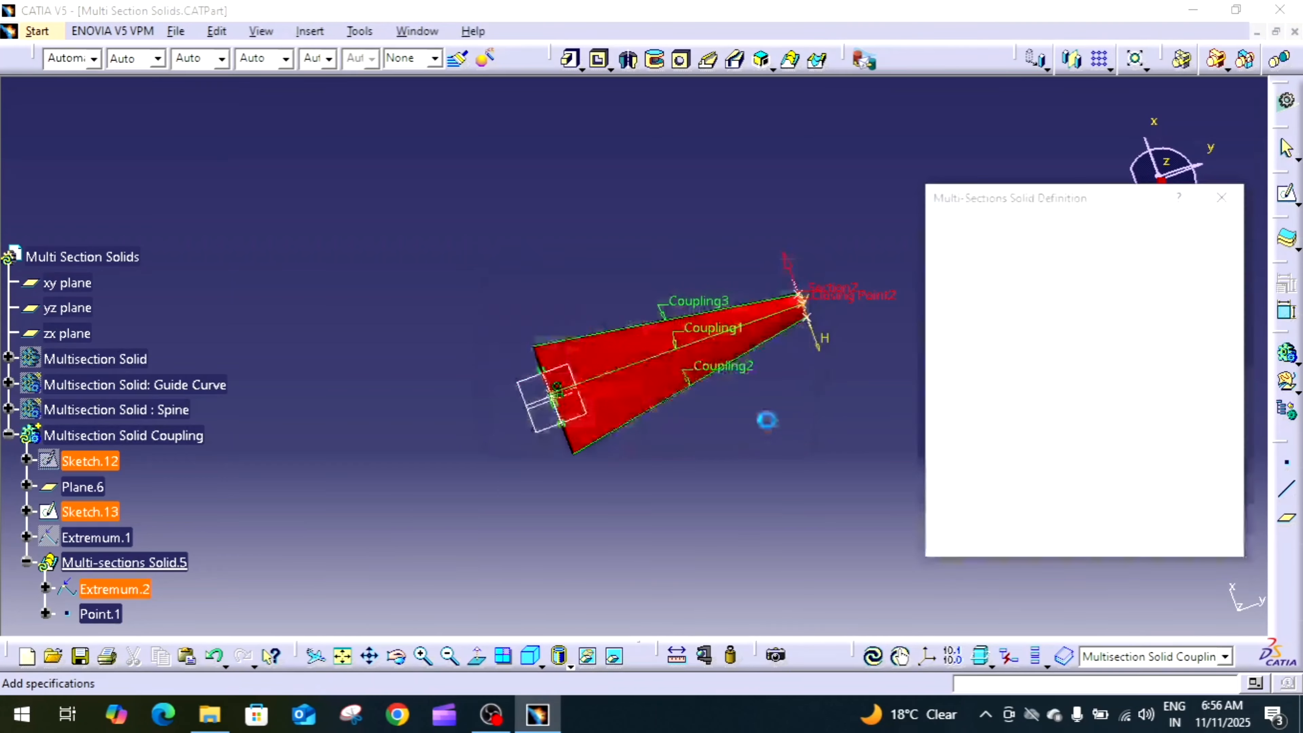
# Step: Cancel the multi-sections solid's definition to discard the Vertices coupling mode
pyautogui.moveTo(818, 397); pyautogui.dragTo(820, 357, button='middle')
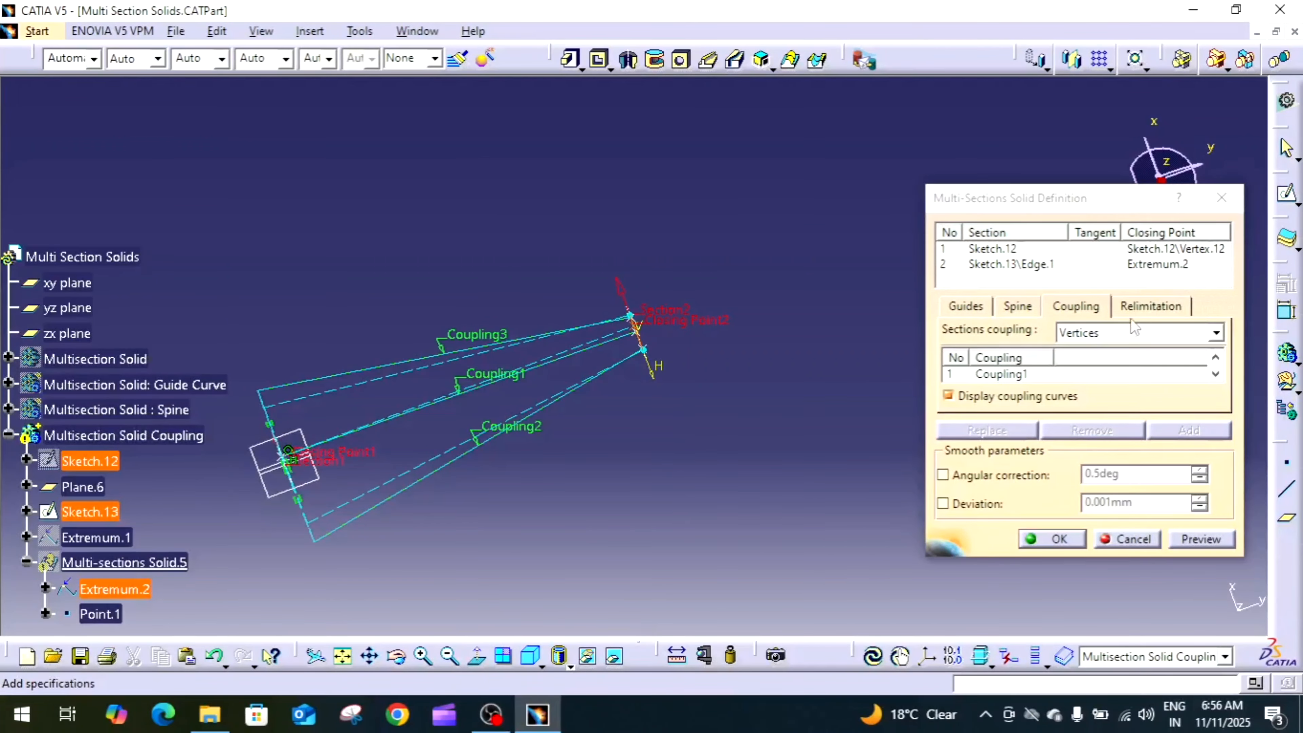
pyautogui.click(1098, 333)
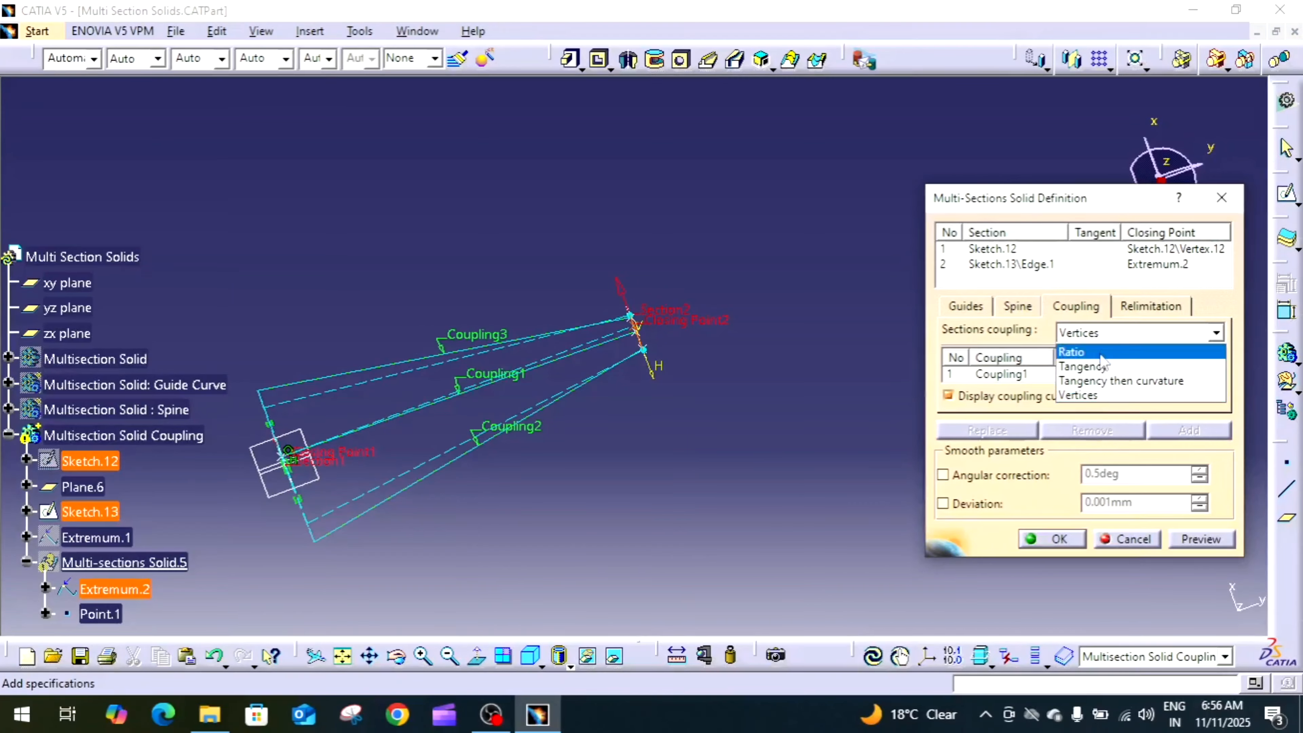
pyautogui.click(1135, 542)
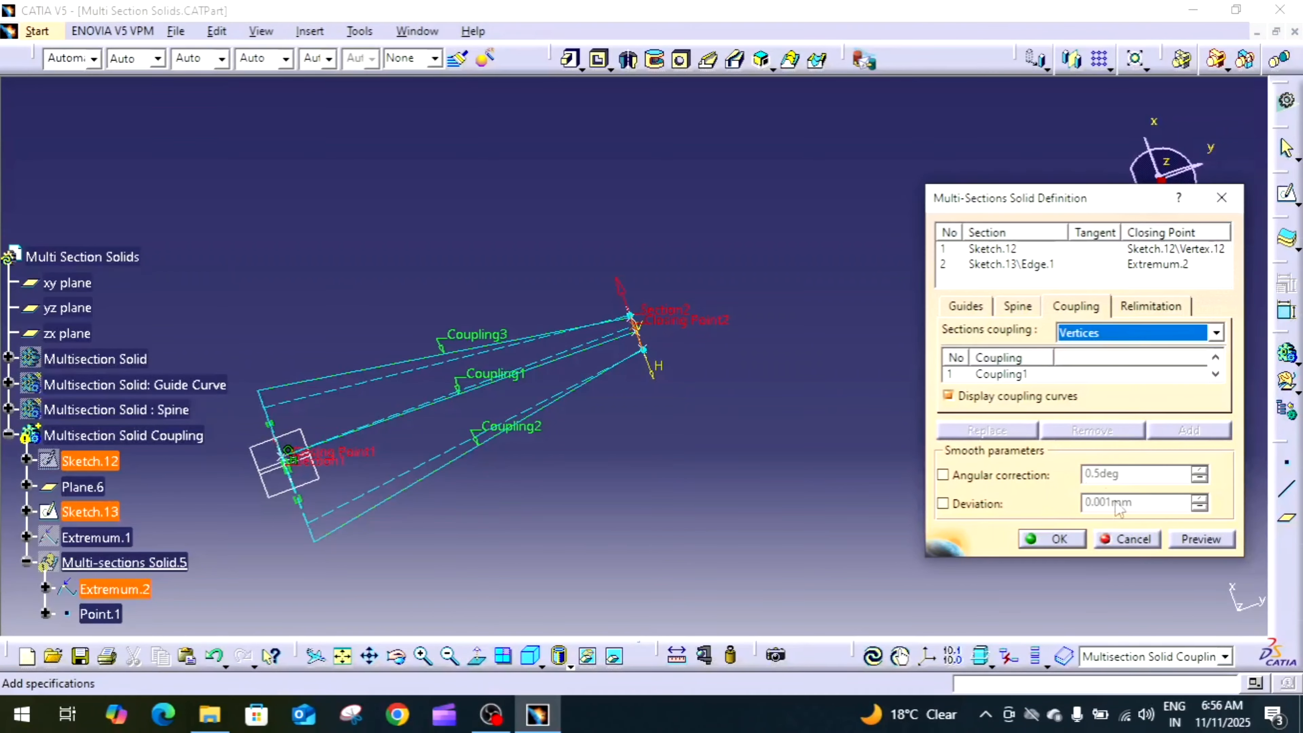
pyautogui.click(1124, 539)
pyautogui.moveTo(764, 465); pyautogui.dragTo(857, 409, button='middle')
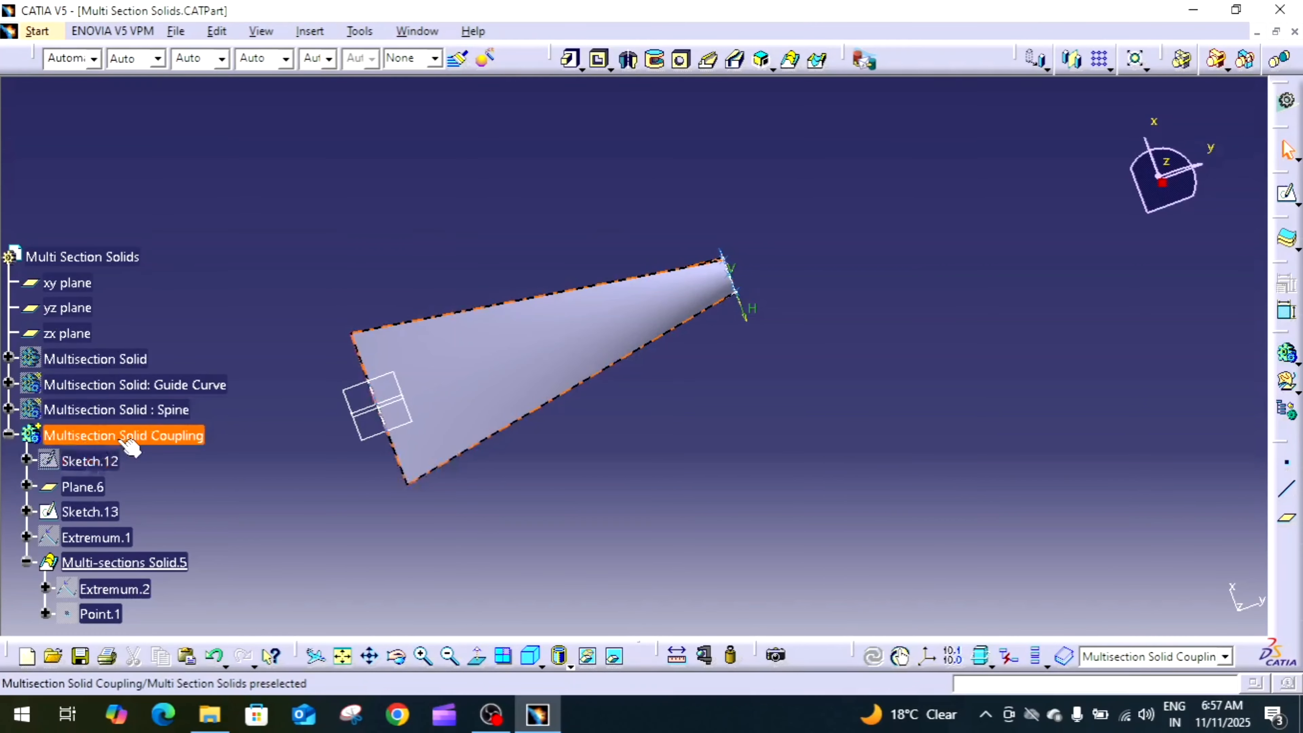
# Step: Copy the Multisection Solid Coupling body and paste the duplicate into the Multi Section Solids part
pyautogui.click(8, 435)
pyautogui.click(8, 434)
pyautogui.click(8, 434)
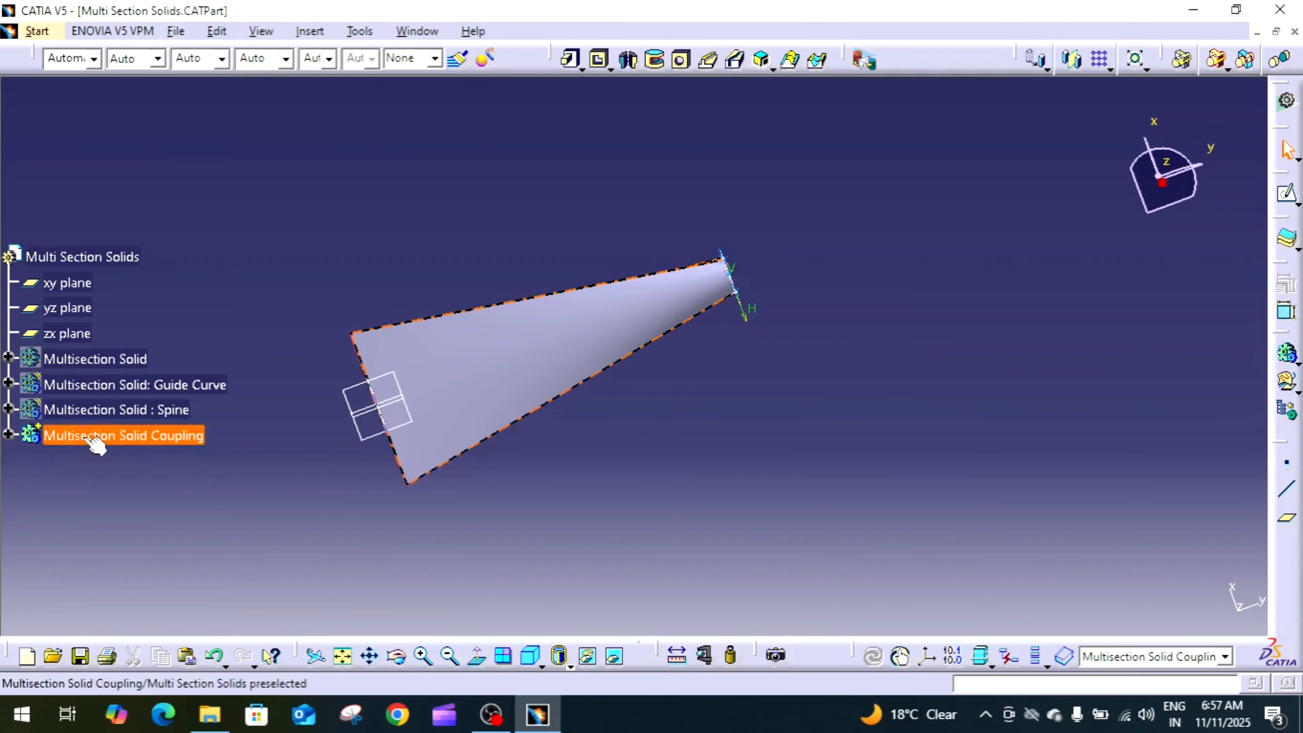
pyautogui.rightClick(87, 438)
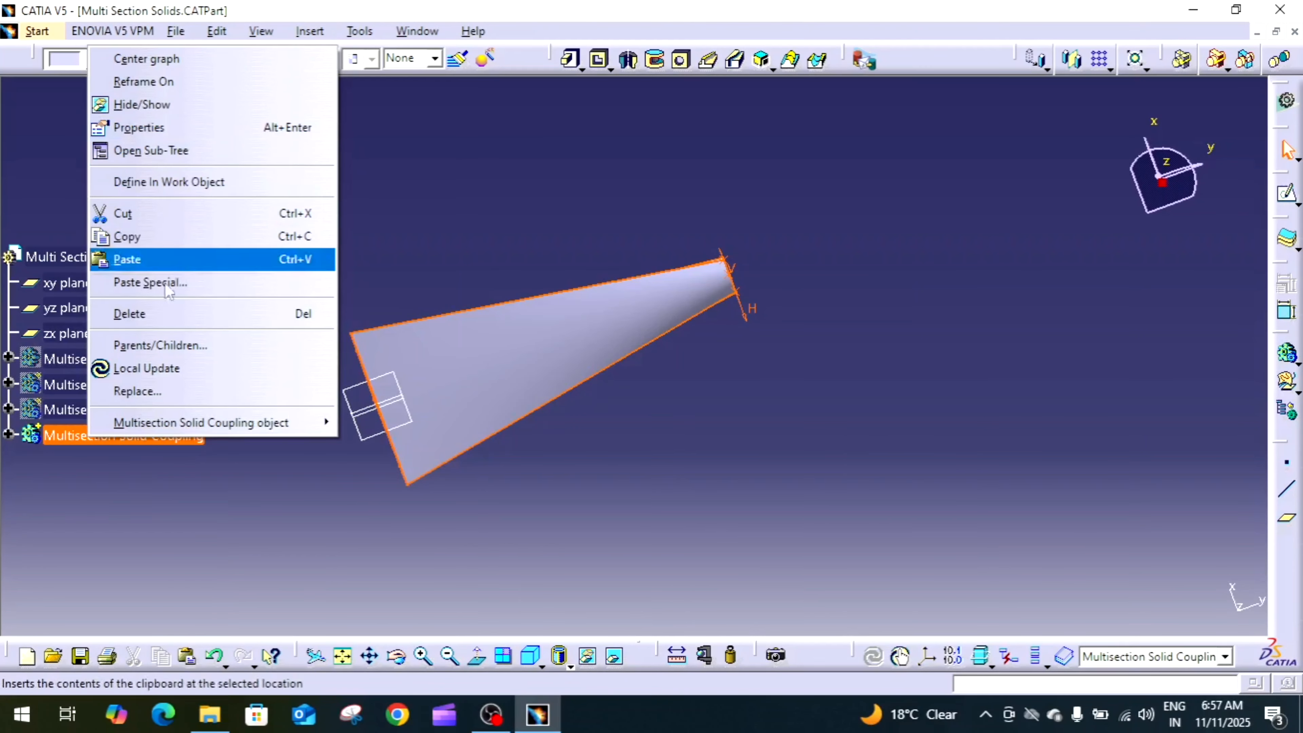
pyautogui.click(161, 241)
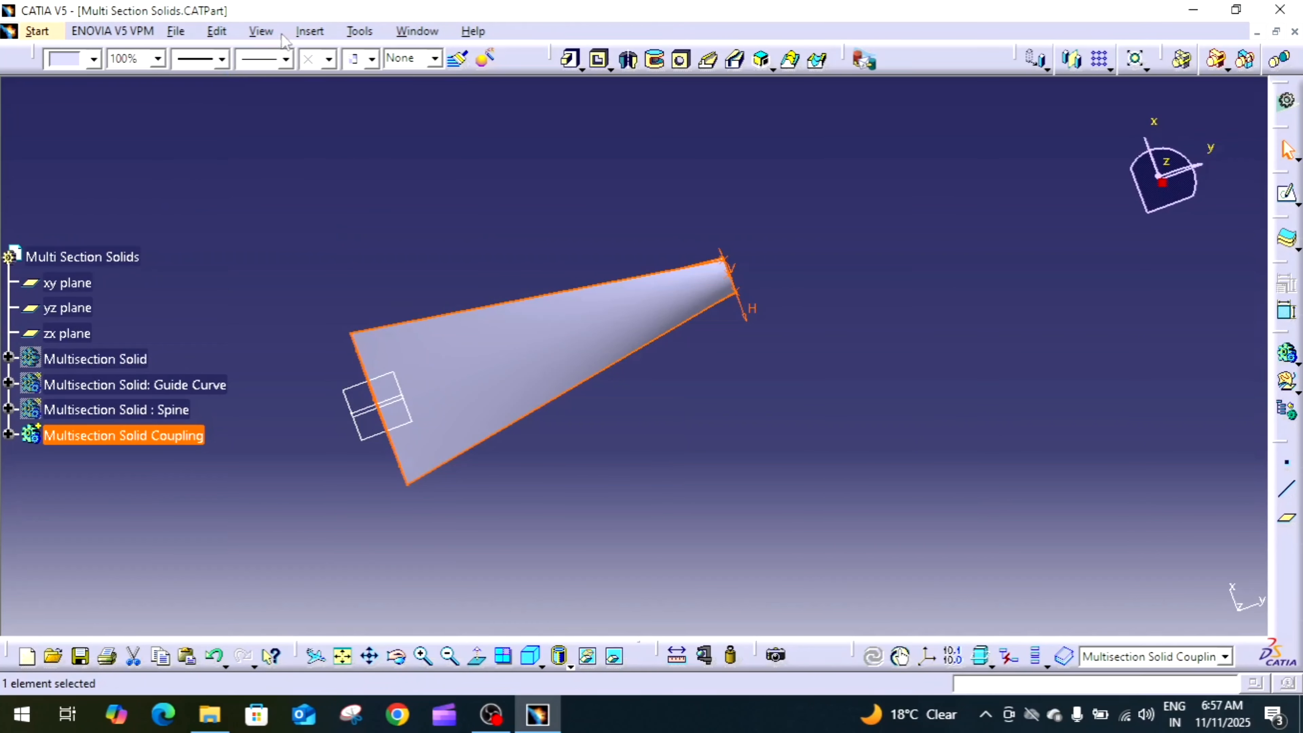
pyautogui.click(81, 254)
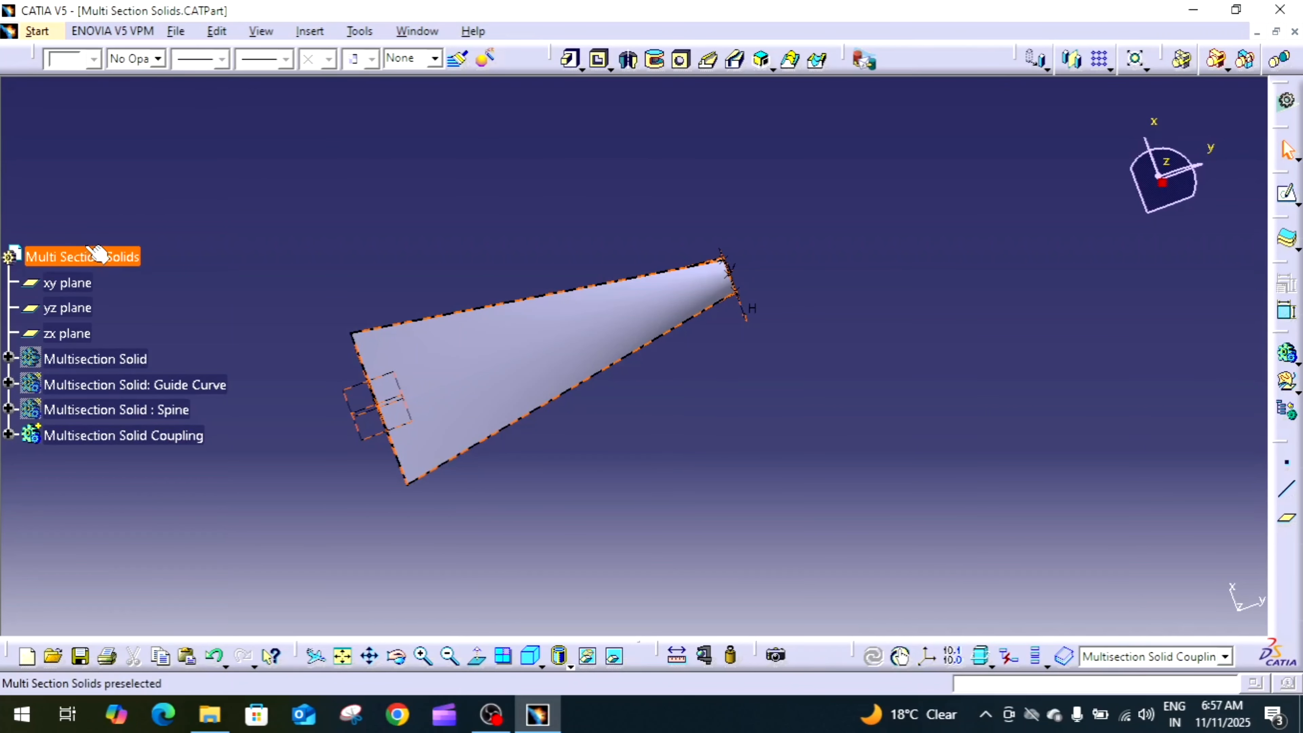
pyautogui.hotkey('ctrl', 'v')
# Step: Hide the original Multisection Solid Coupling body and expand the pasted copy to show its features
pyautogui.rightClick(169, 435)
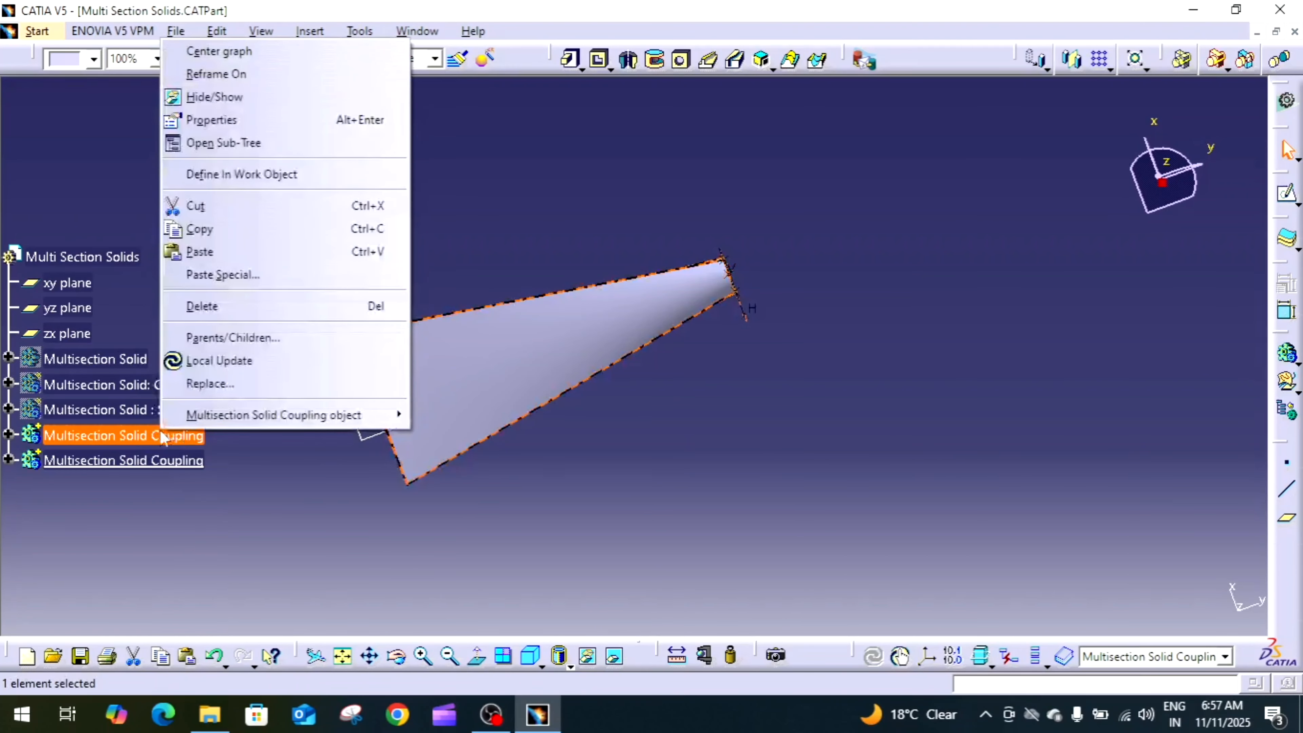
pyautogui.click(252, 98)
pyautogui.click(172, 459)
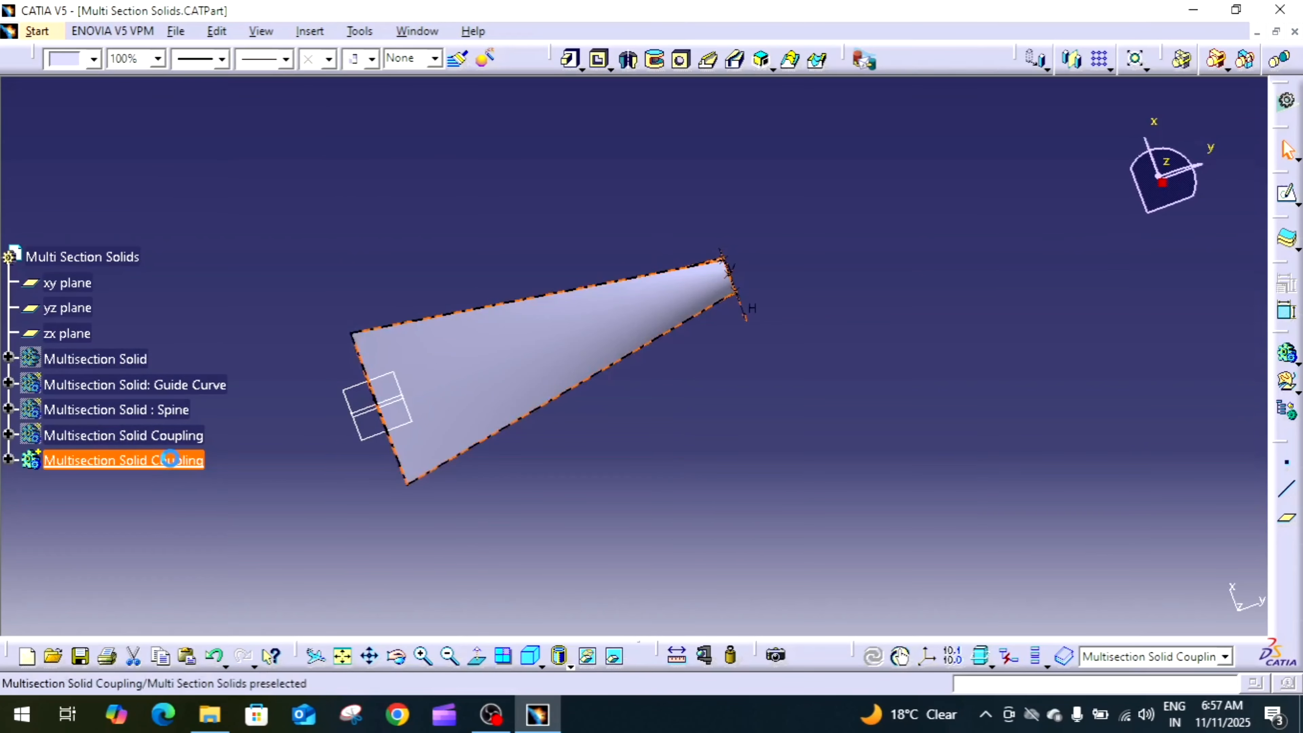
pyautogui.click(8, 459)
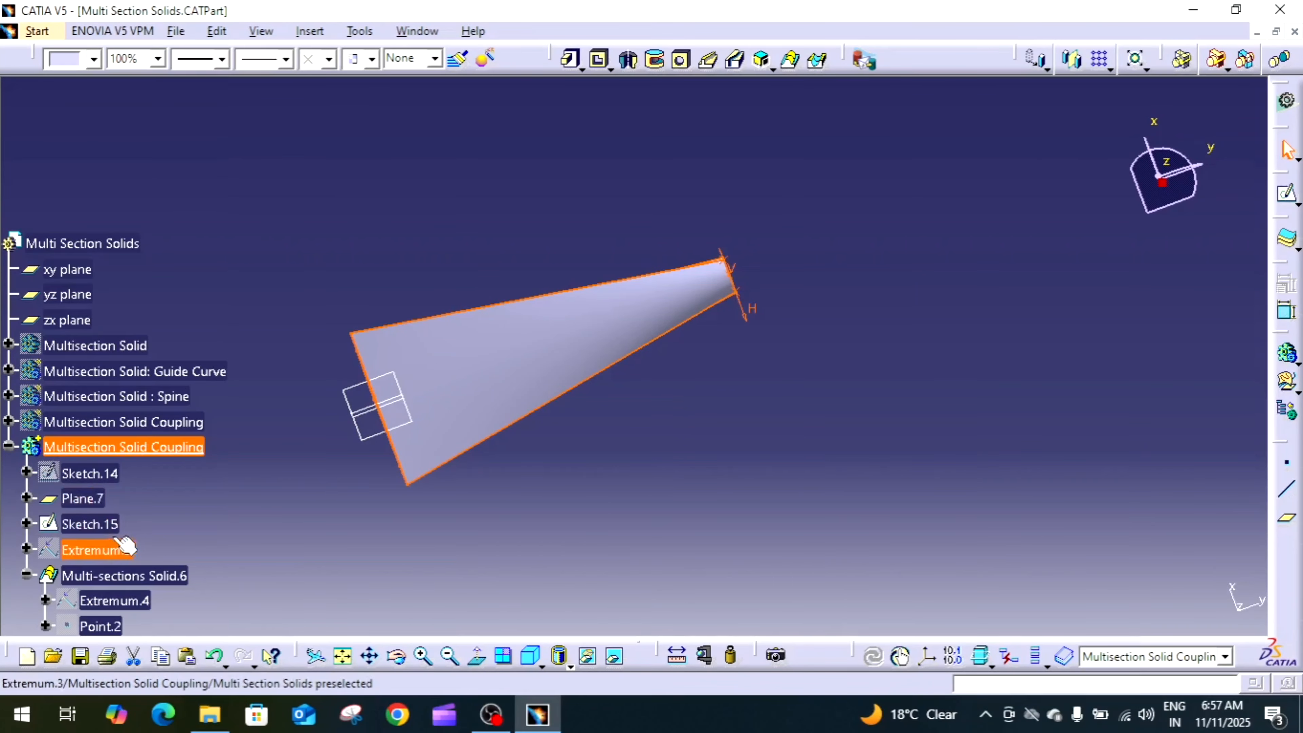
pyautogui.scroll(-3, 123, 544)
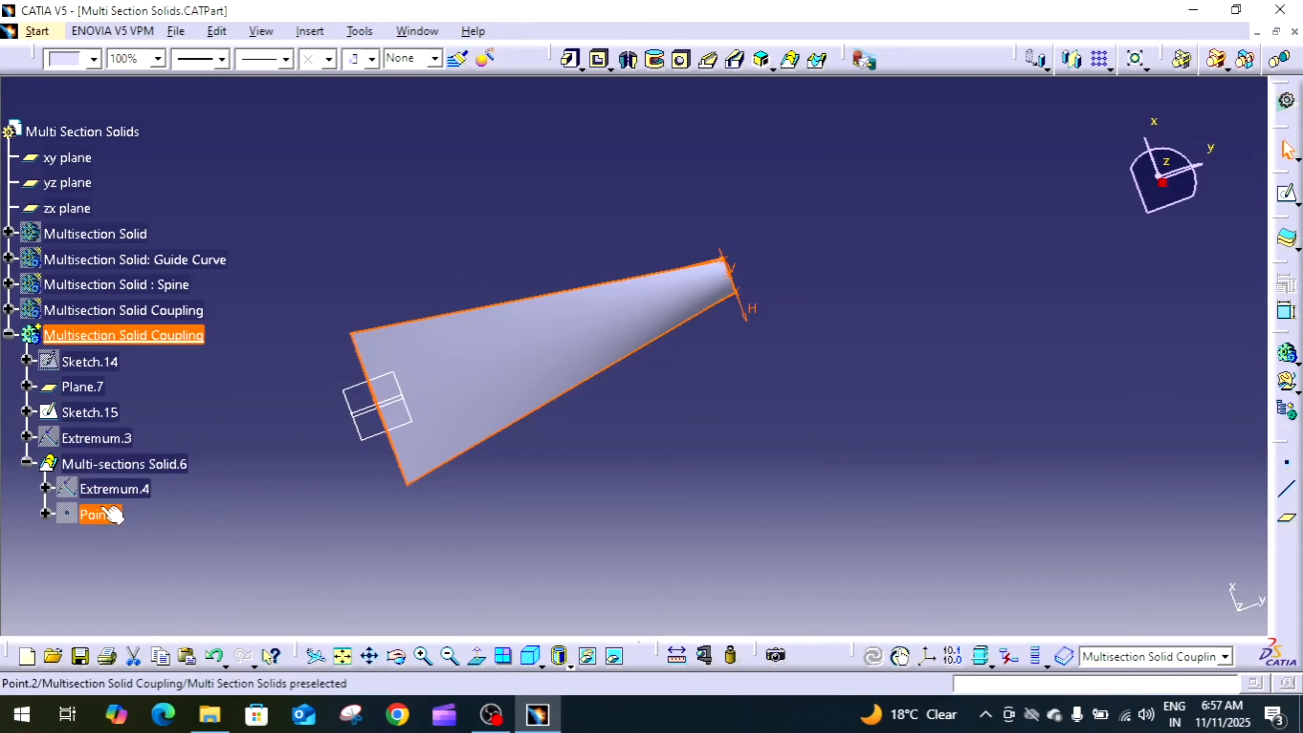
pyautogui.click(269, 464)
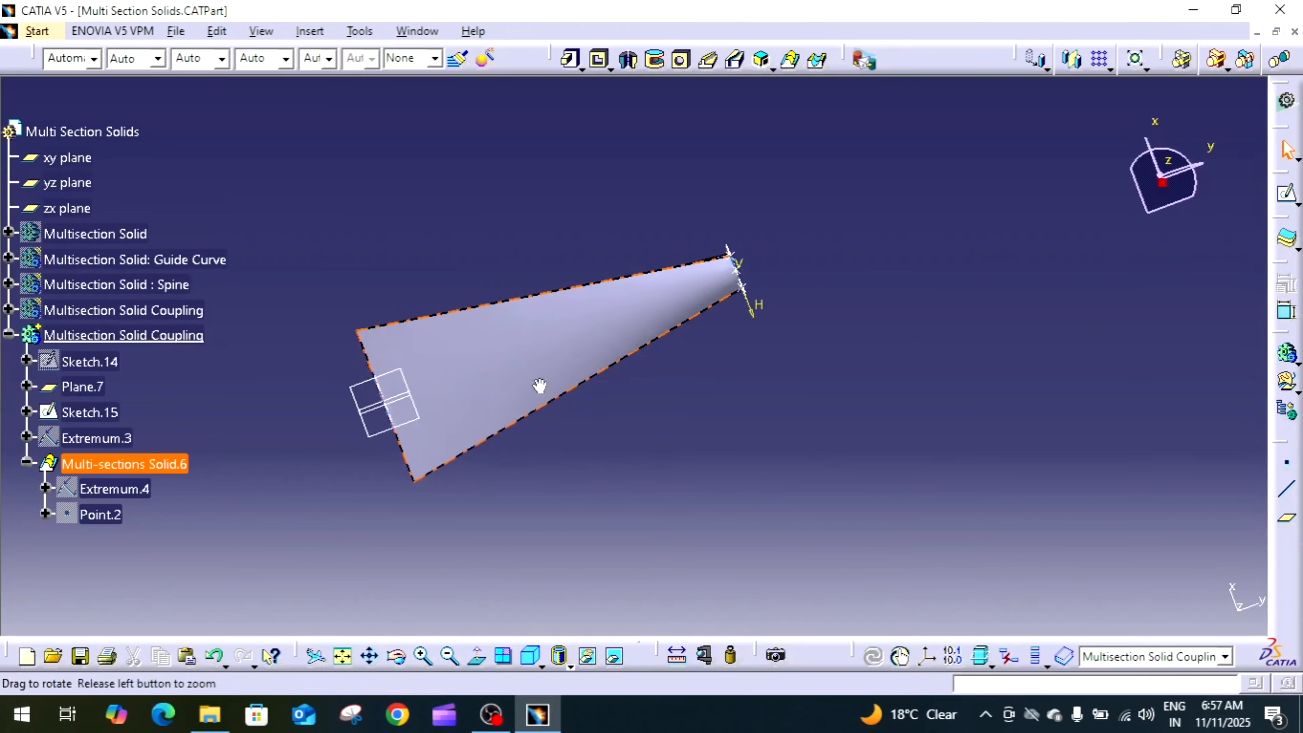
# Step: Open the circle sketch, Sketch.15, of the copied body for editing
pyautogui.moveTo(541, 384)
pyautogui.mouseDown(button='middle')
pyautogui.moveTo(434, 381)
pyautogui.moveTo(409, 423)
pyautogui.moveTo(483, 361)
pyautogui.mouseUp(button='middle')
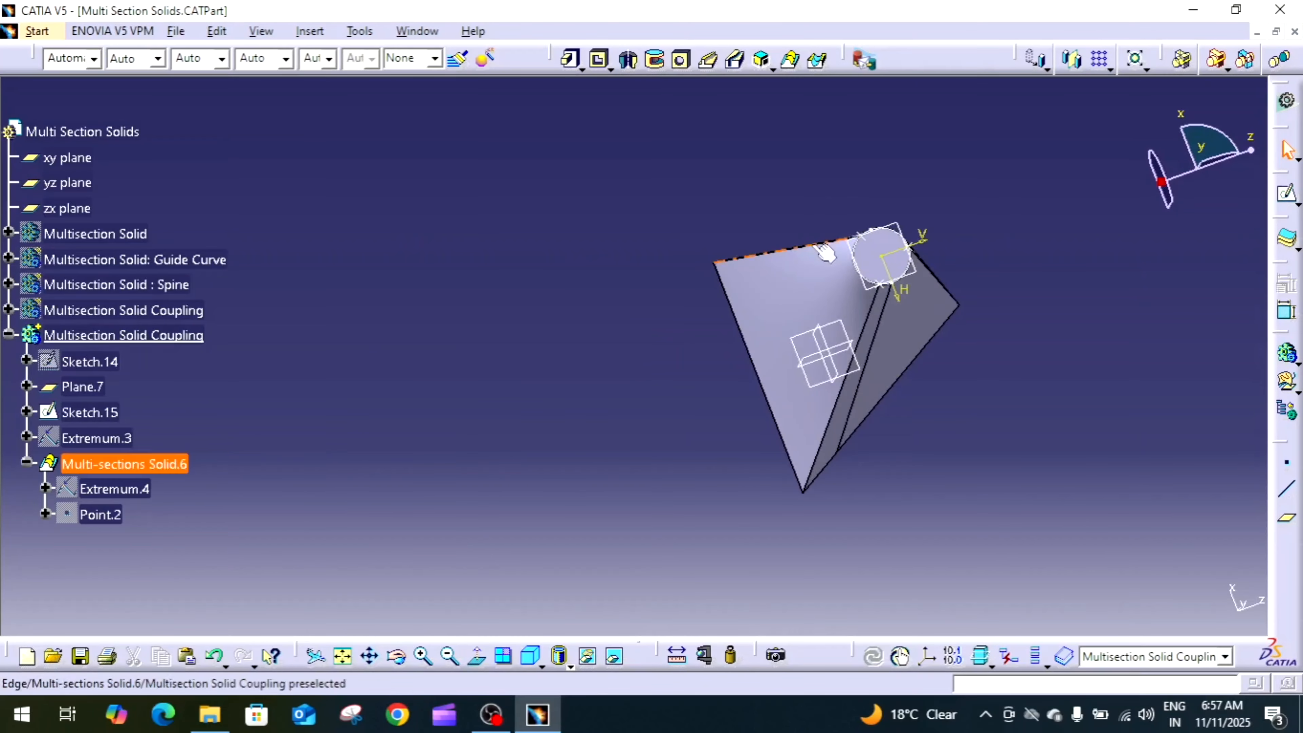
pyautogui.doubleClick(872, 251)
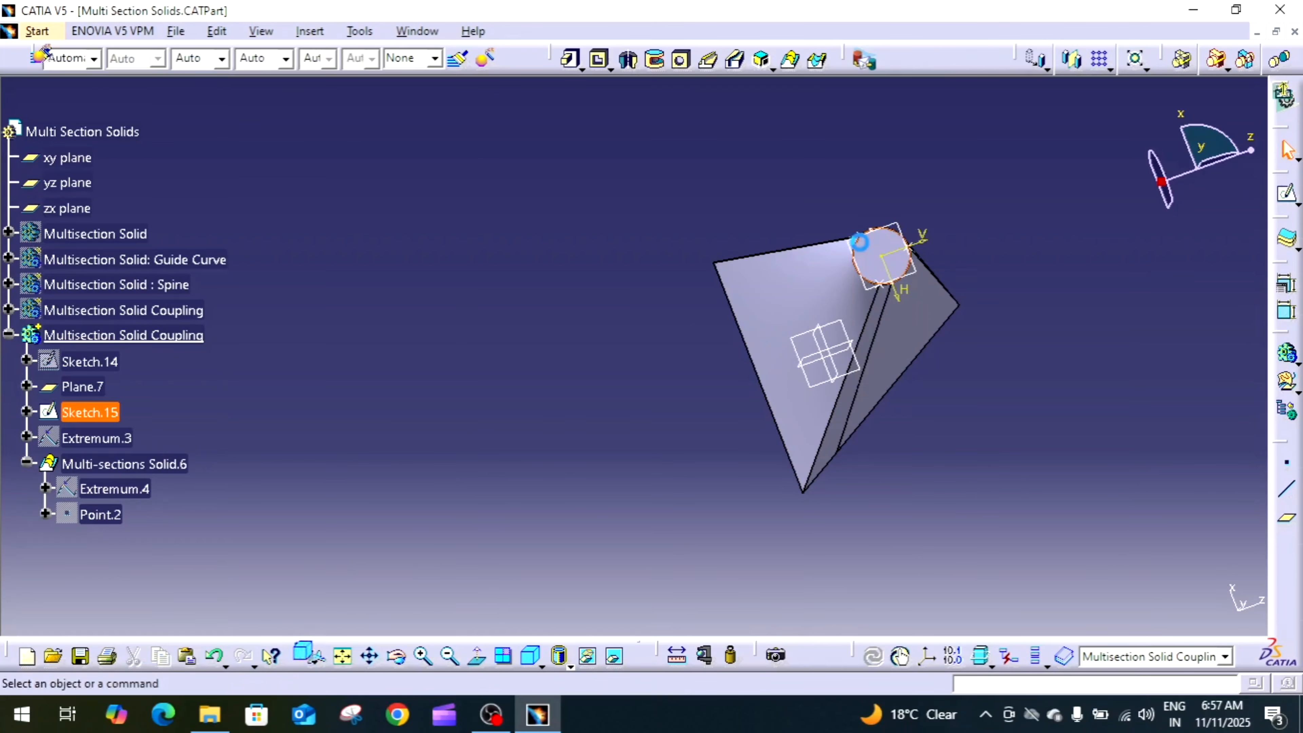
pyautogui.moveTo(834, 317); pyautogui.dragTo(800, 521, button='middle')
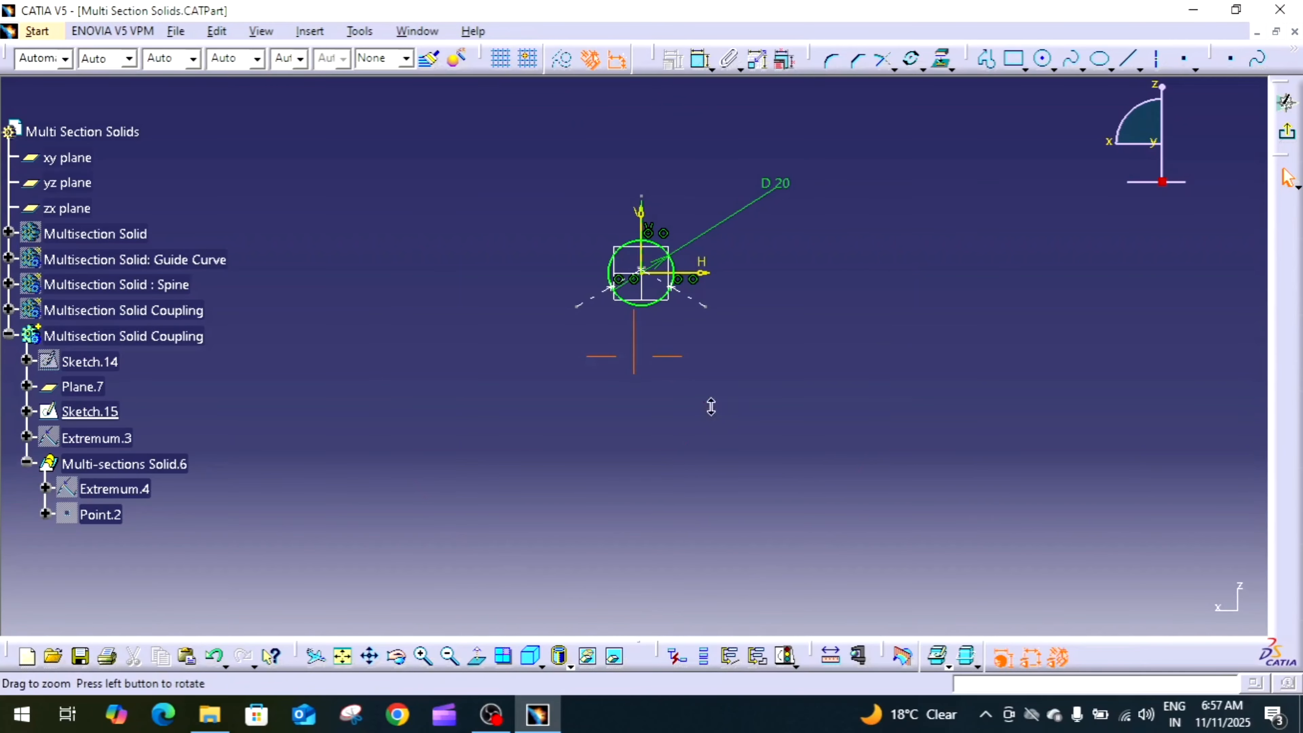
pyautogui.moveTo(712, 404)
pyautogui.mouseDown(button='middle')
pyautogui.moveTo(791, 283)
pyautogui.moveTo(811, 436)
pyautogui.moveTo(843, 378)
pyautogui.moveTo(860, 421)
pyautogui.mouseUp(button='middle')
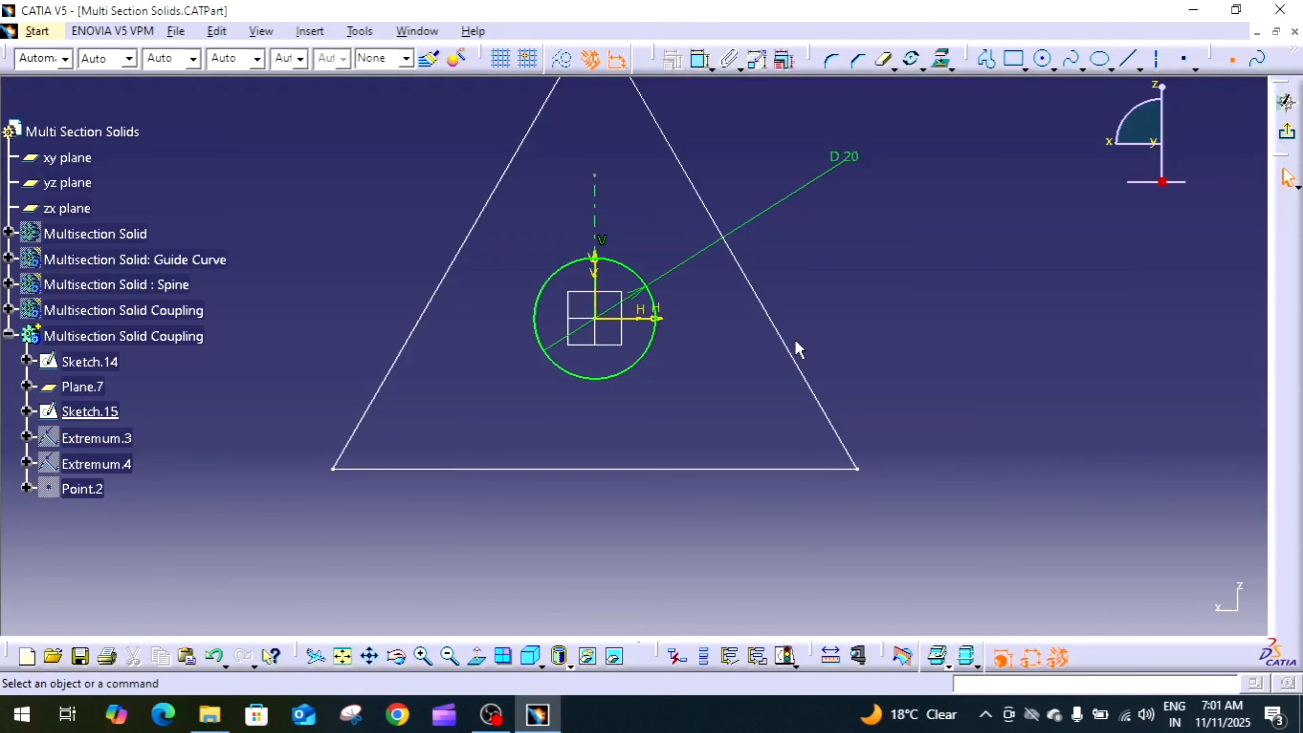
pyautogui.click(1183, 59)
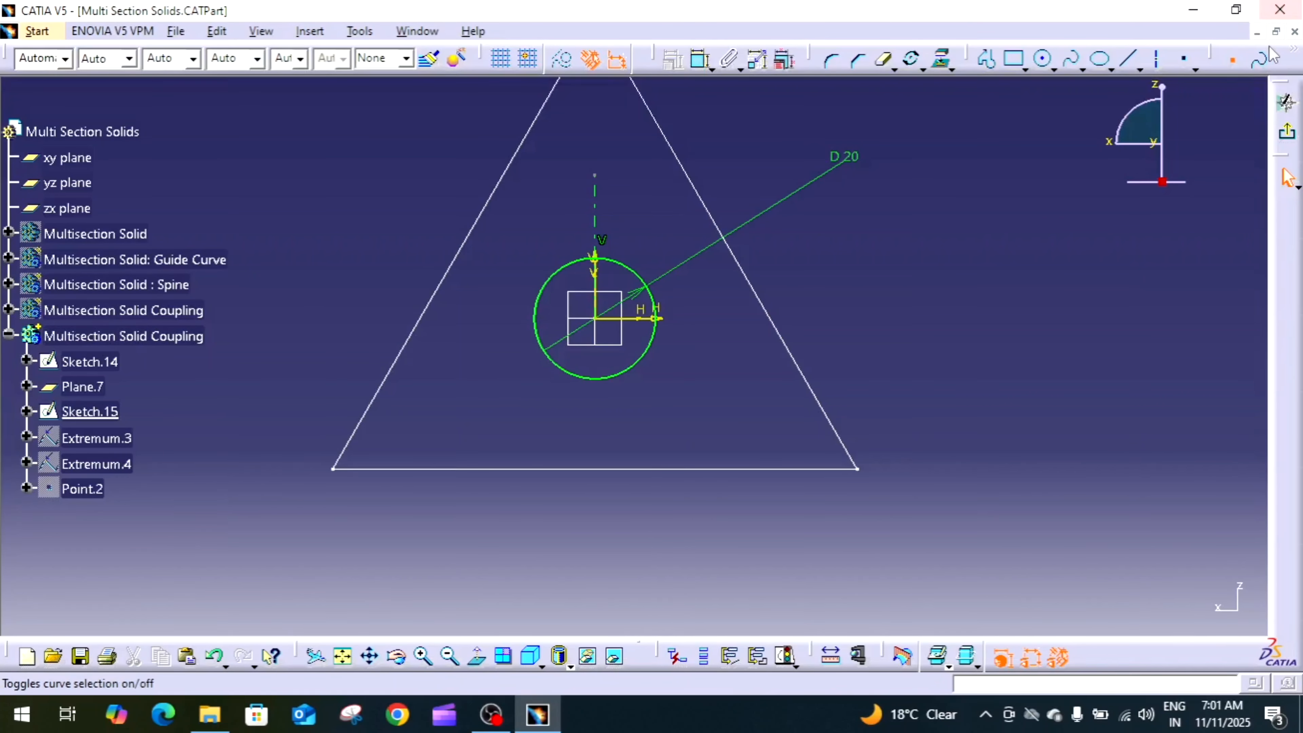
pyautogui.click(1232, 64)
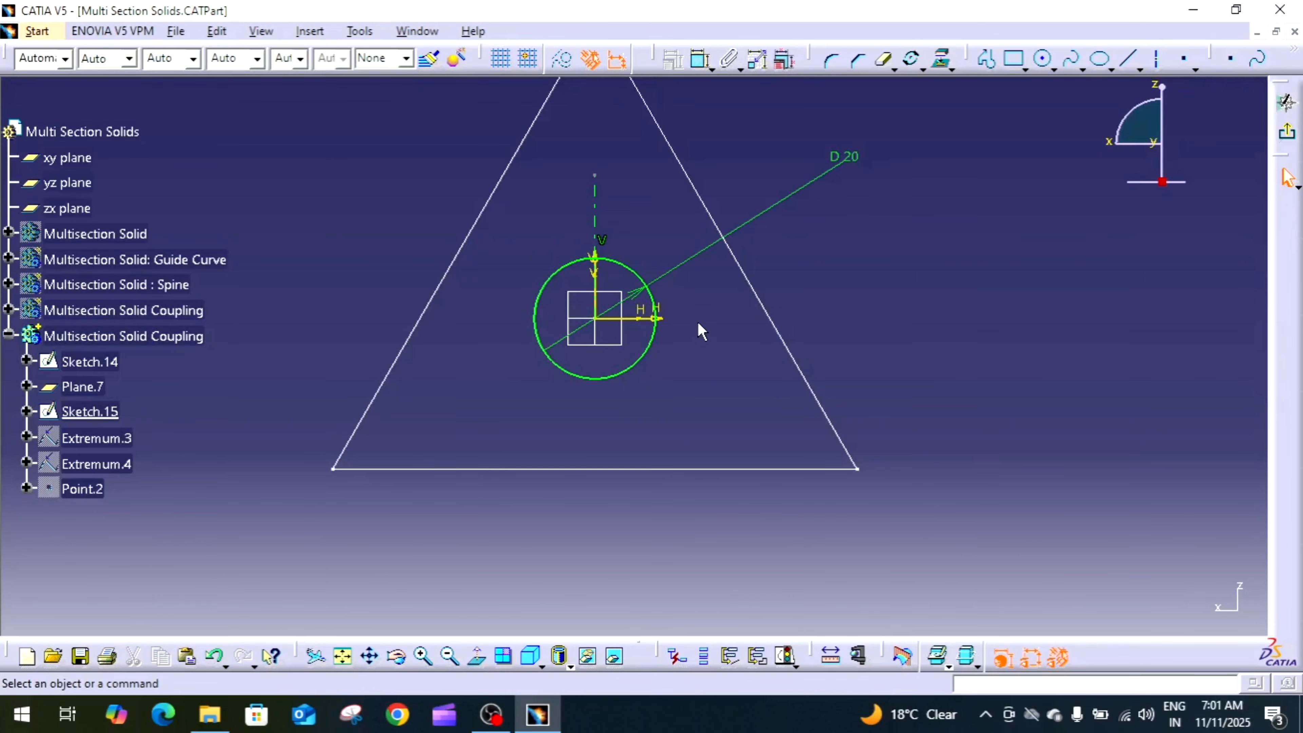
# Step: Rotate the vertical construction line about the circle's centre in duplicate mode, with 2 instances at 120 degrees
pyautogui.click(595, 208)
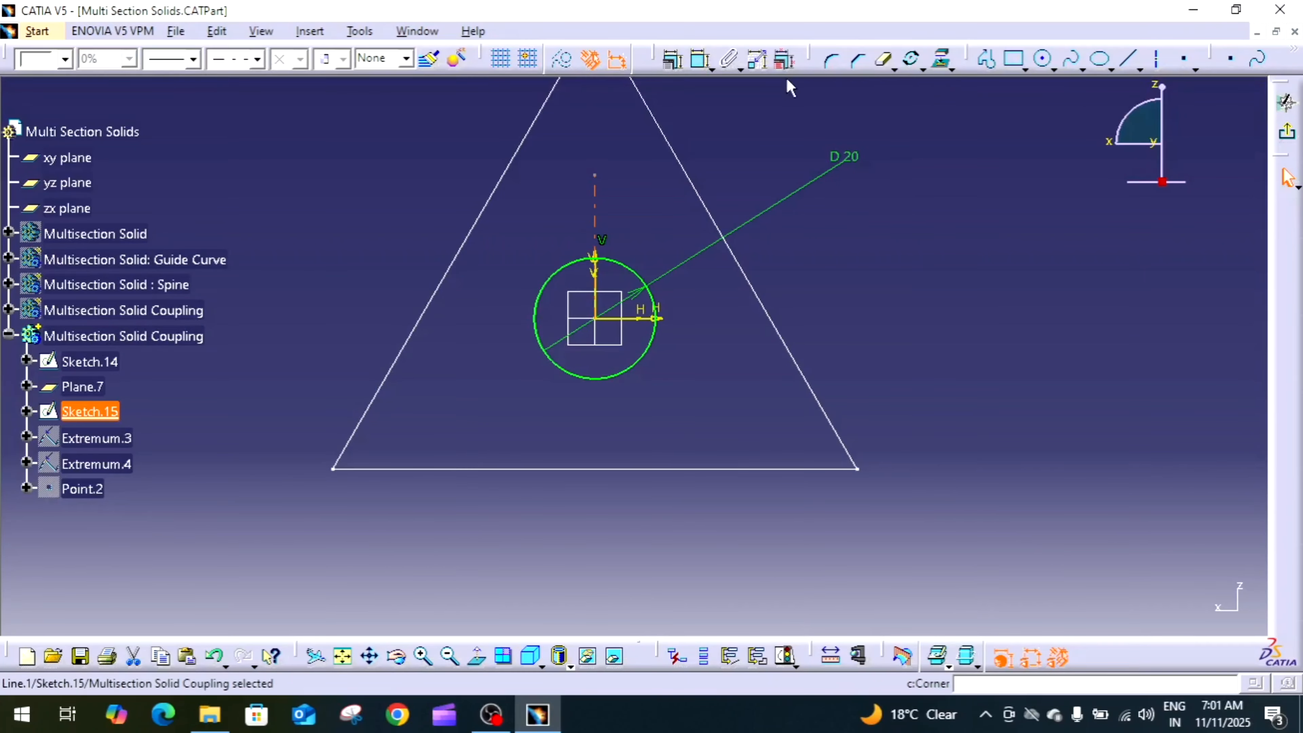
pyautogui.click(914, 62)
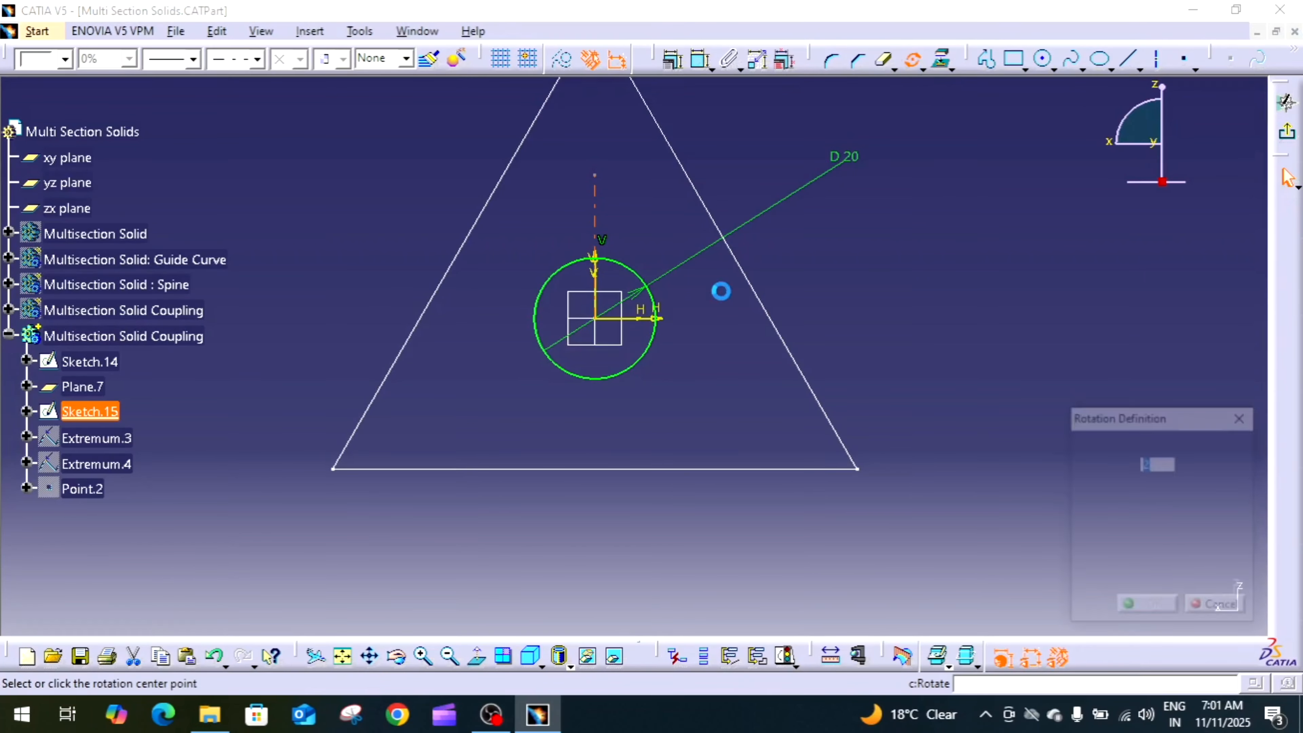
pyautogui.click(606, 320)
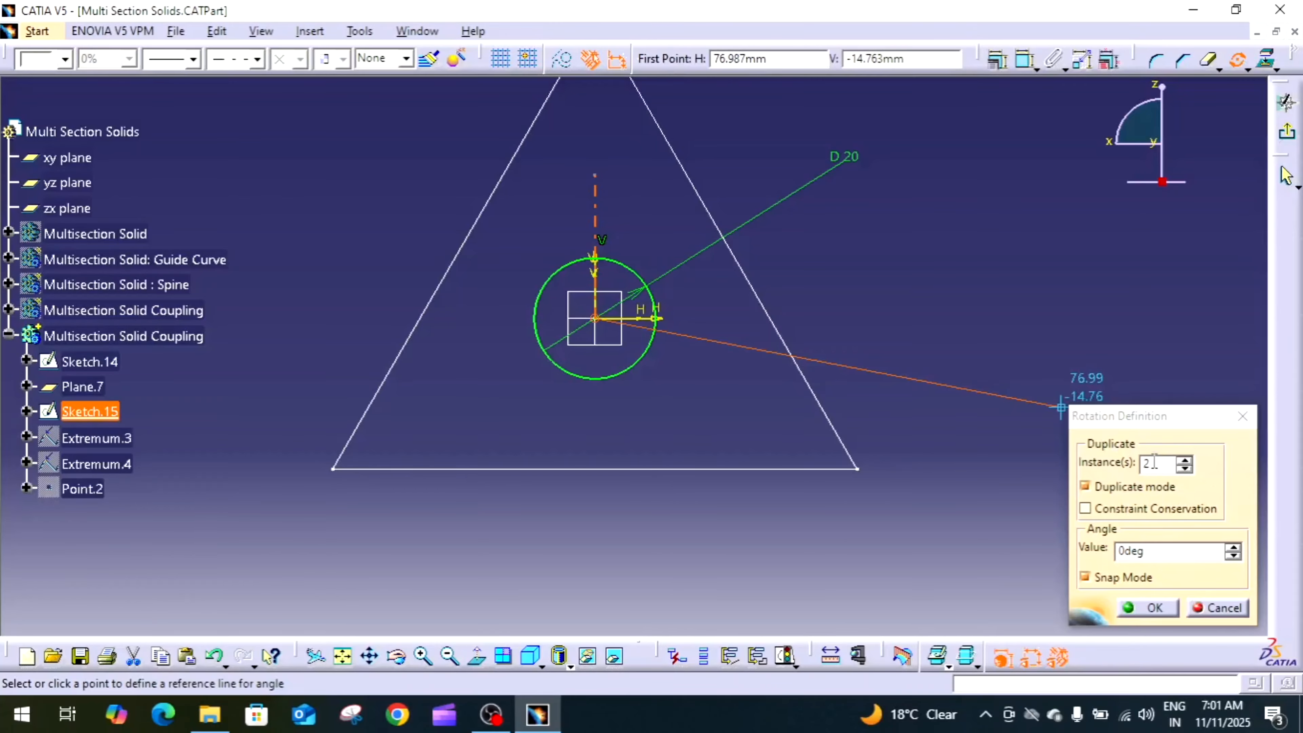
pyautogui.click(1152, 549)
pyautogui.doubleClick(1152, 553)
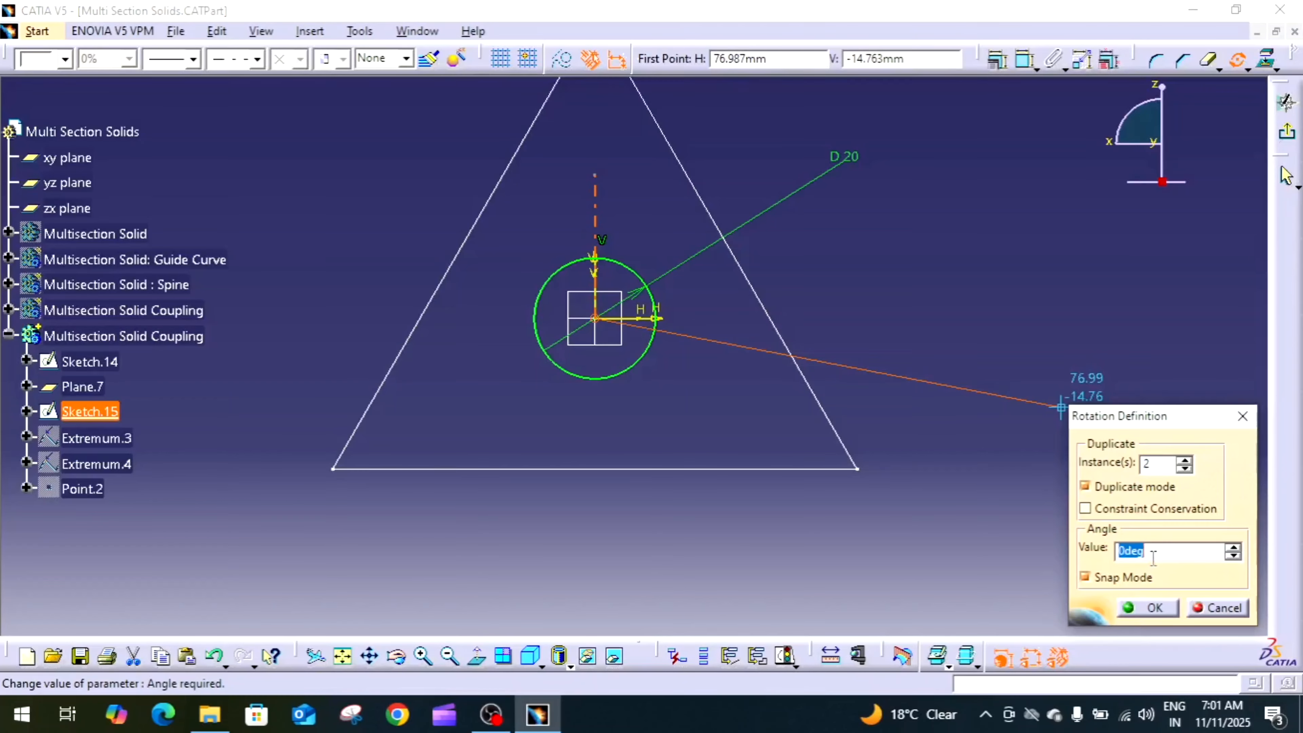
pyautogui.write('120')
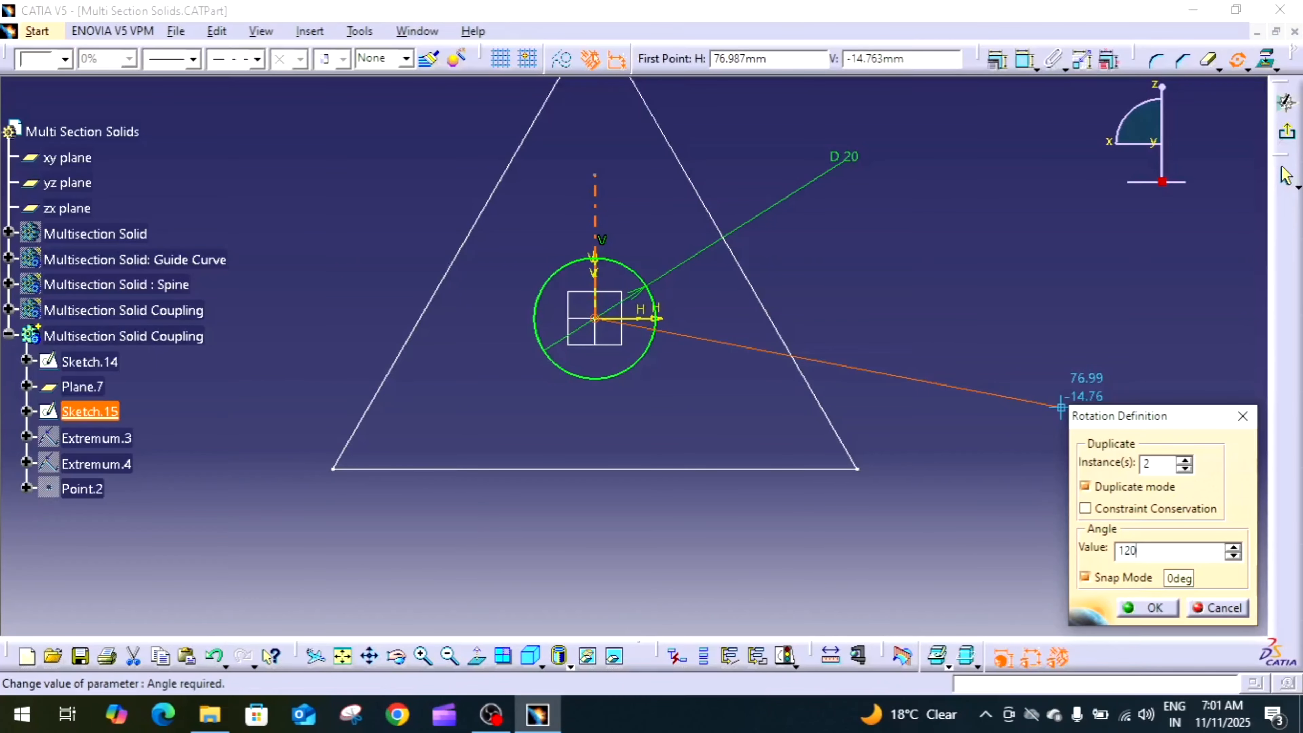
pyautogui.click(602, 261)
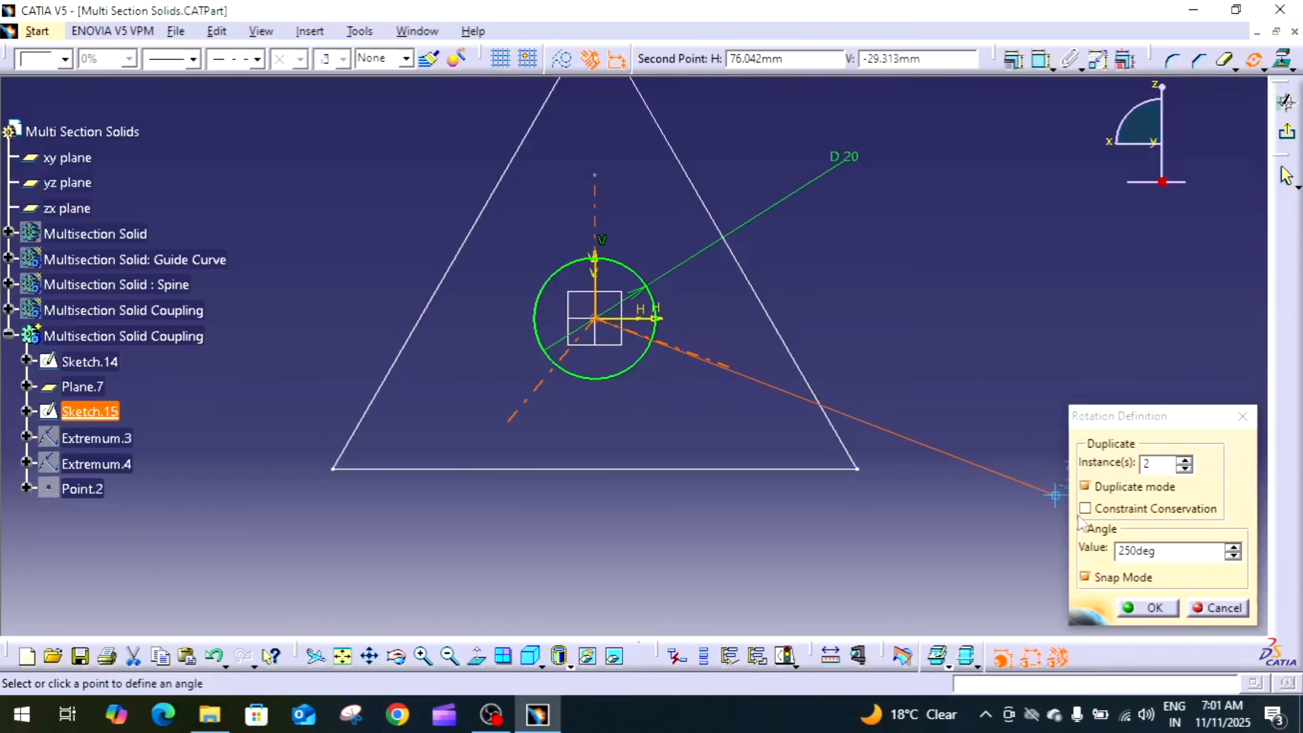
pyautogui.write('10')
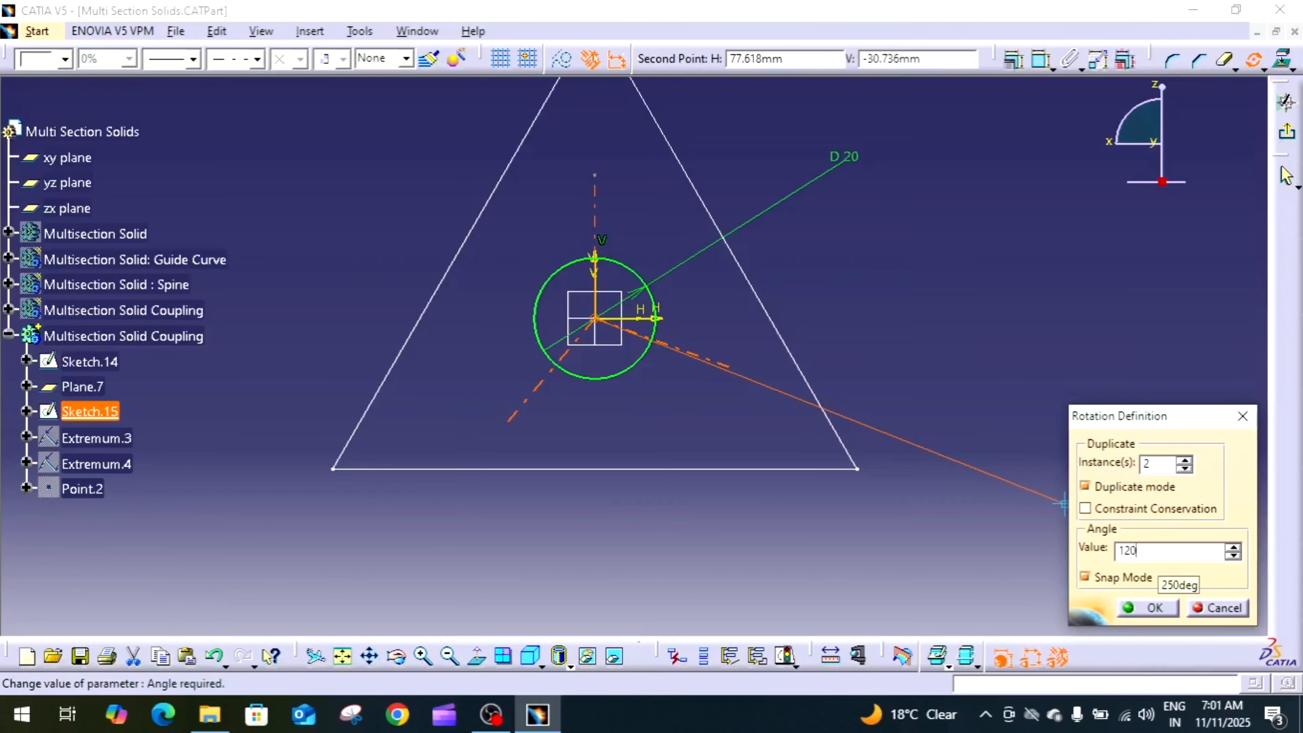
pyautogui.press('Return')
pyautogui.click(1245, 431)
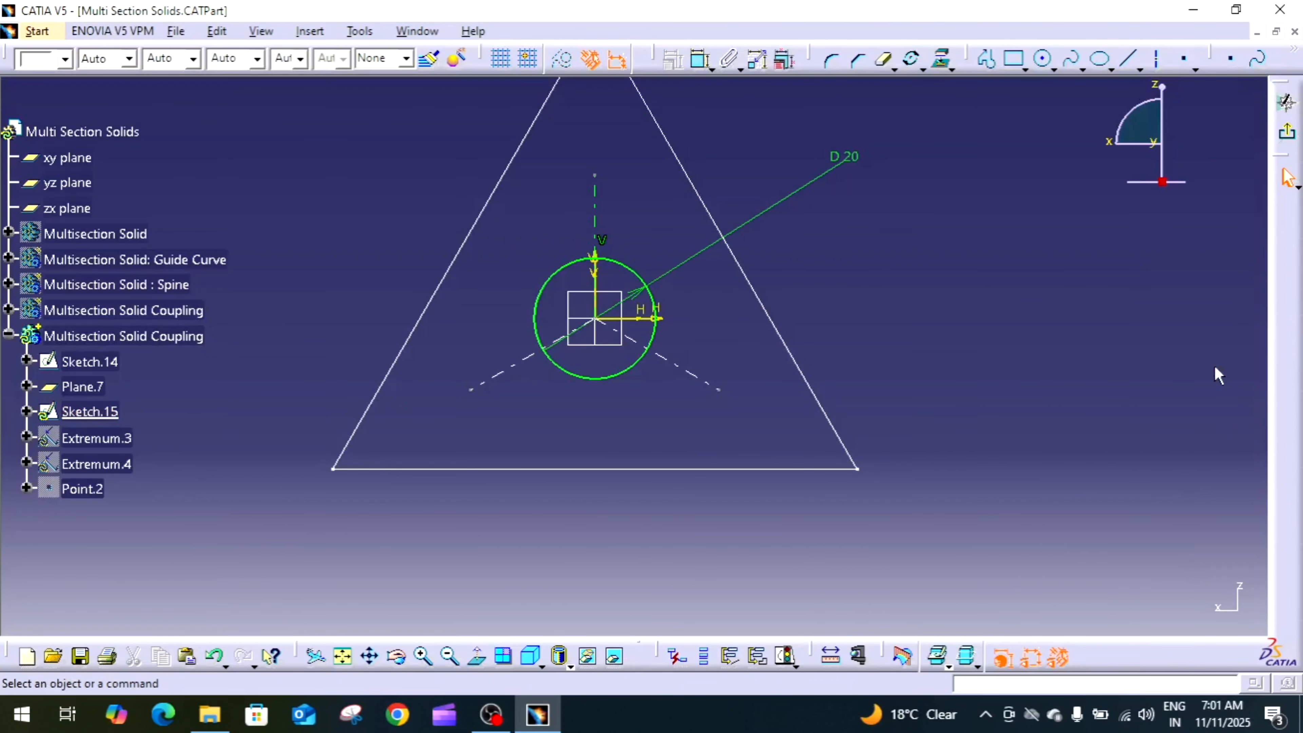
# Step: Break the circle into three arcs at the construction lines using Quick Trim's Break And Keep option, and check the arcs
pyautogui.click(893, 69)
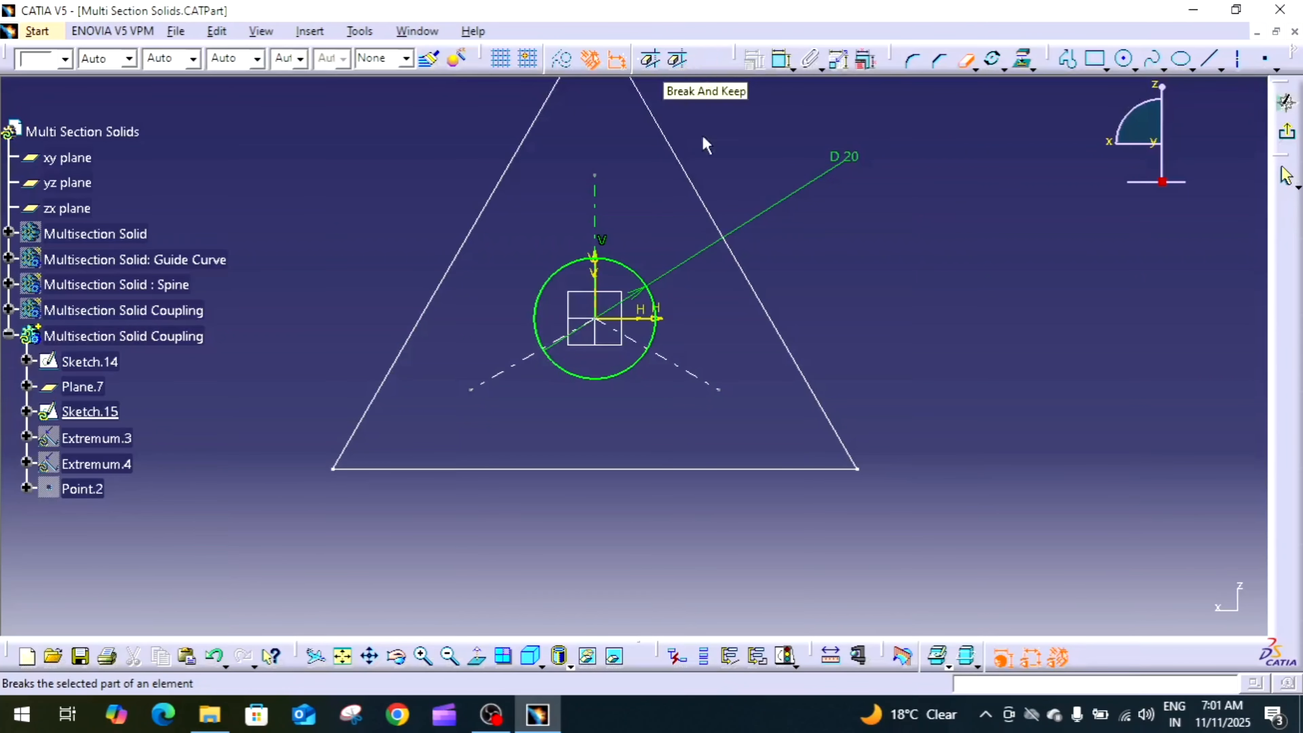
pyautogui.click(645, 279)
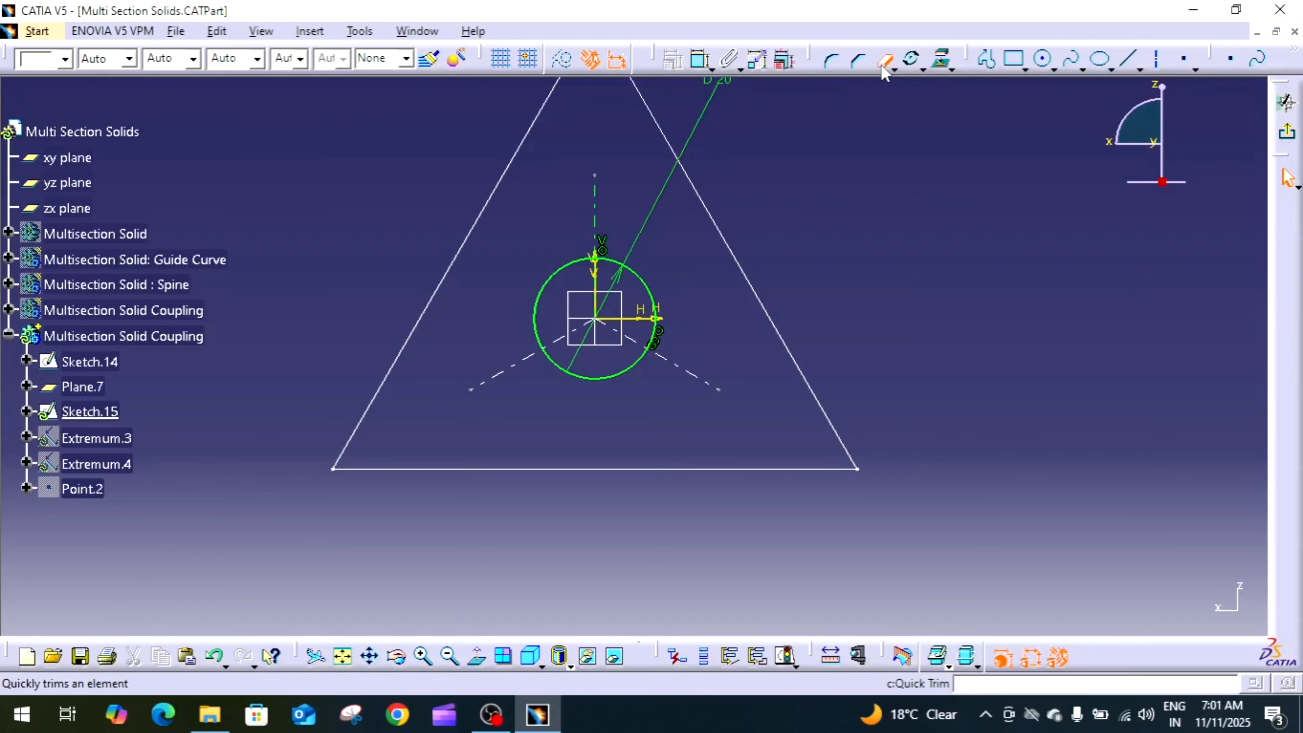
pyautogui.click(627, 373)
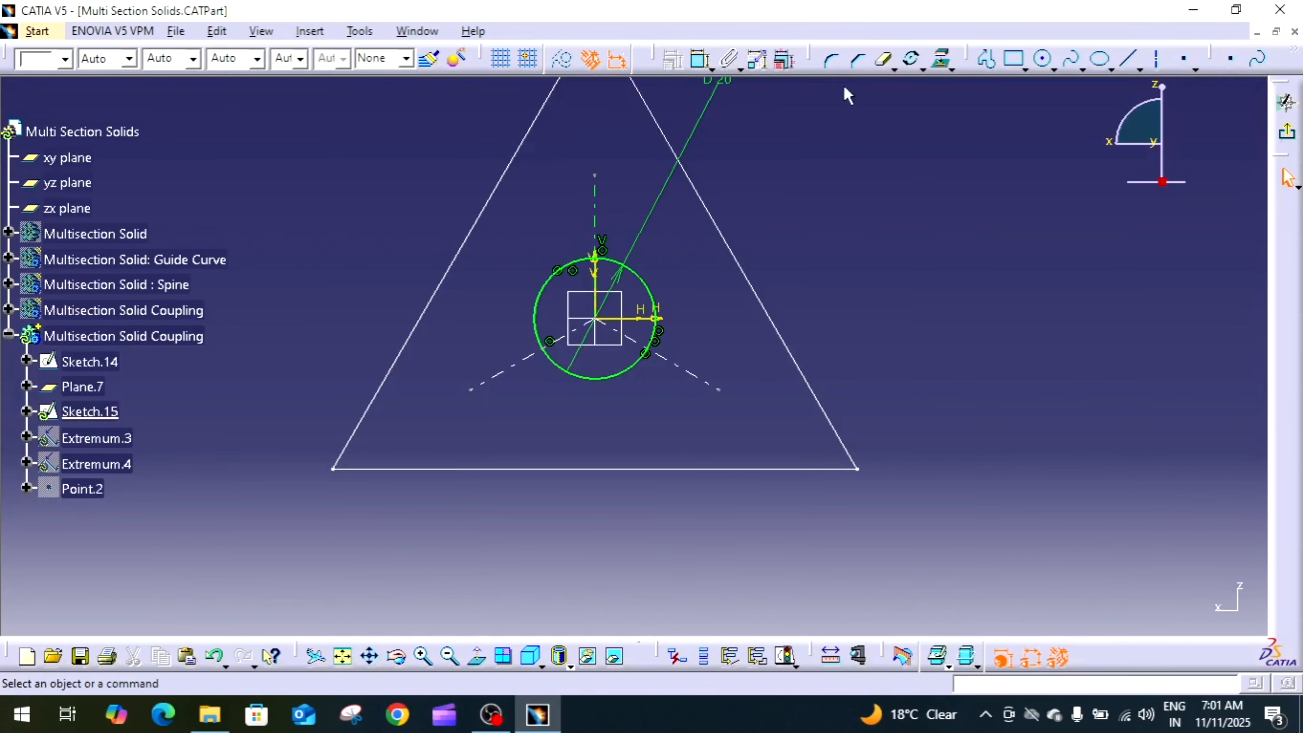
pyautogui.click(639, 278)
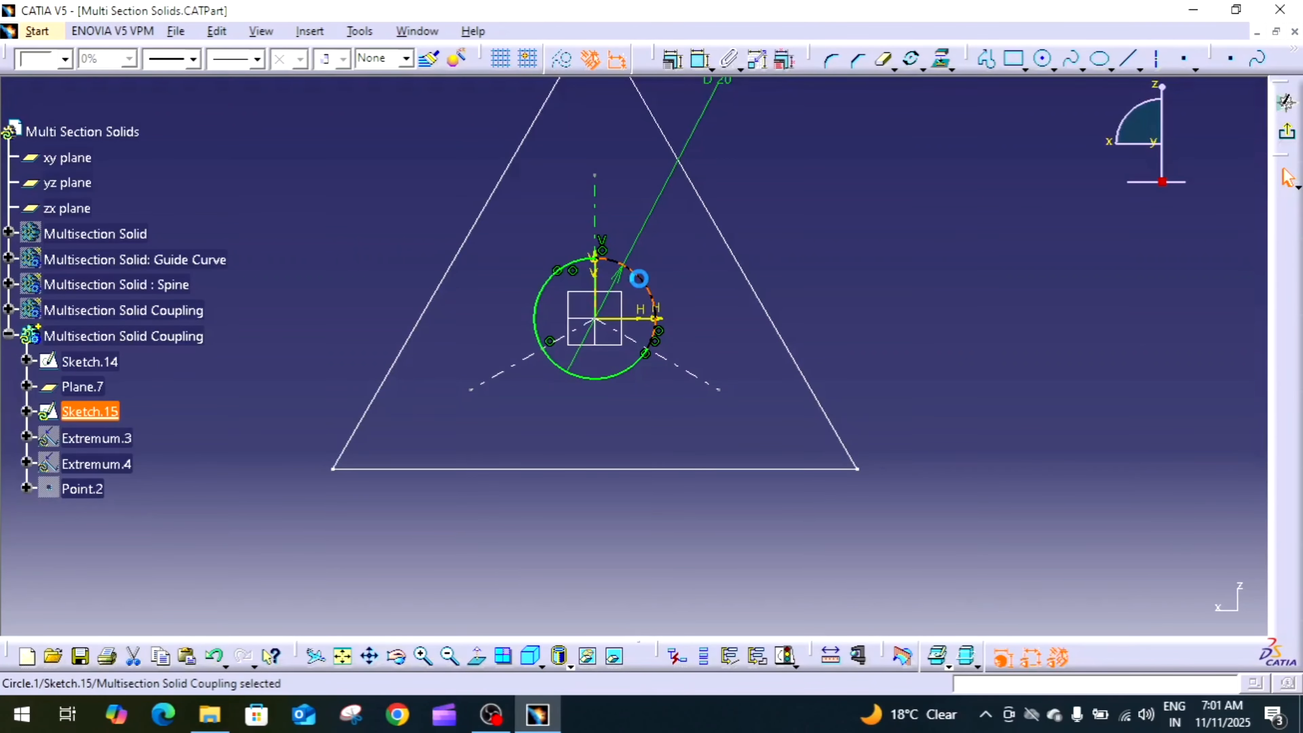
pyautogui.click(623, 371)
pyautogui.click(550, 299)
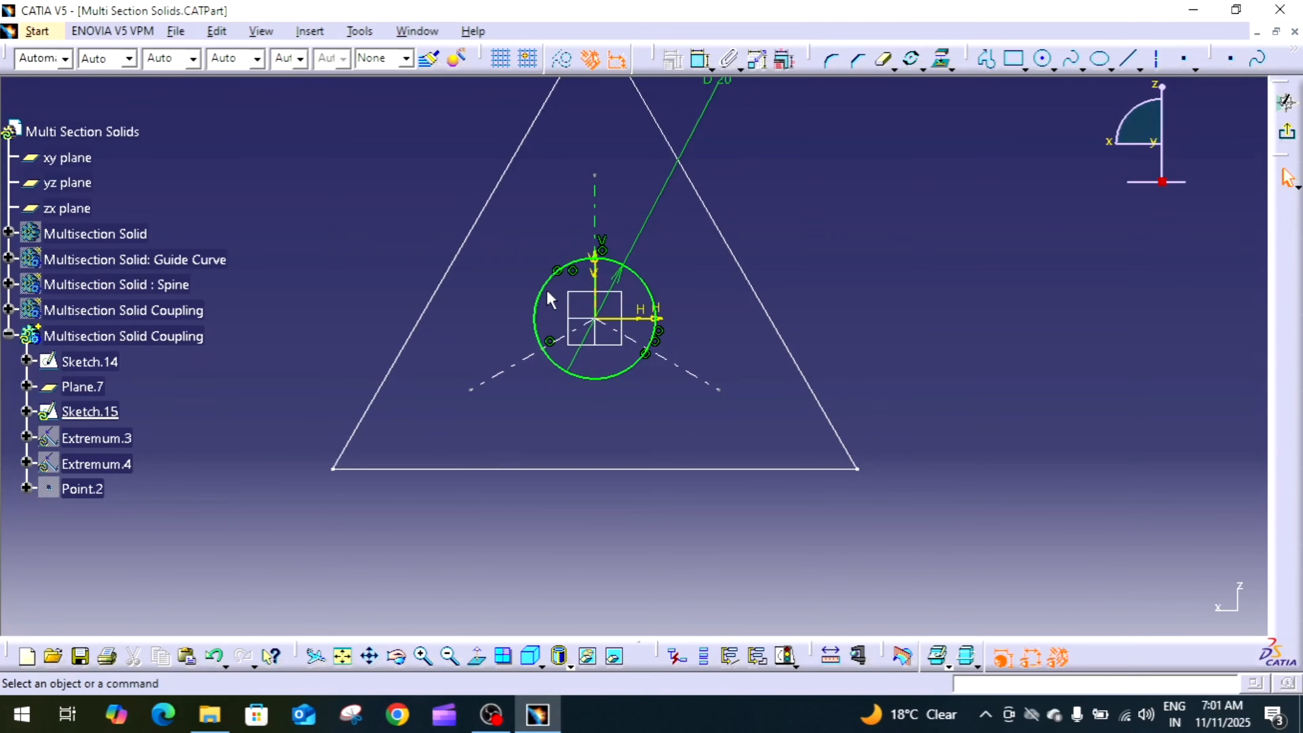
# Step: Exit the circle sketch and check its separate arcs in the 3D view alongside the triangle
pyautogui.click(1288, 135)
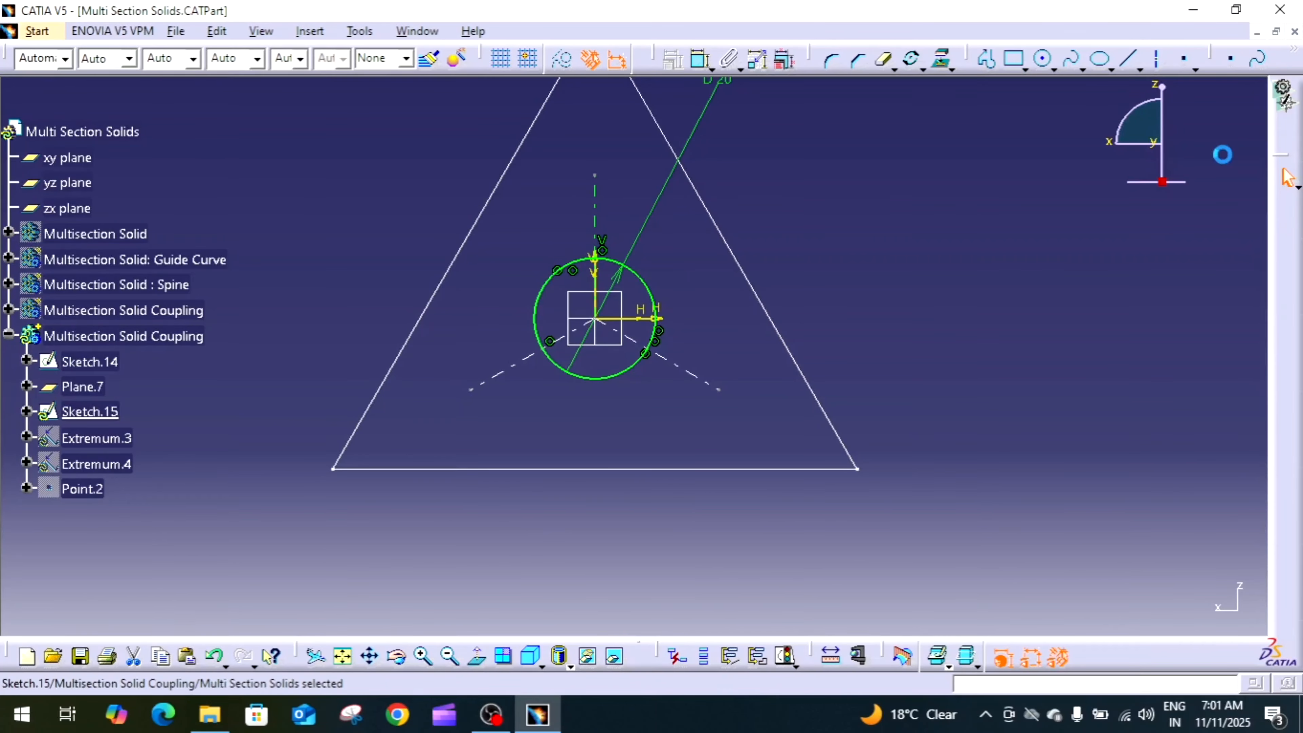
pyautogui.middleClick(963, 299)
pyautogui.click(963, 295)
pyautogui.click(653, 252)
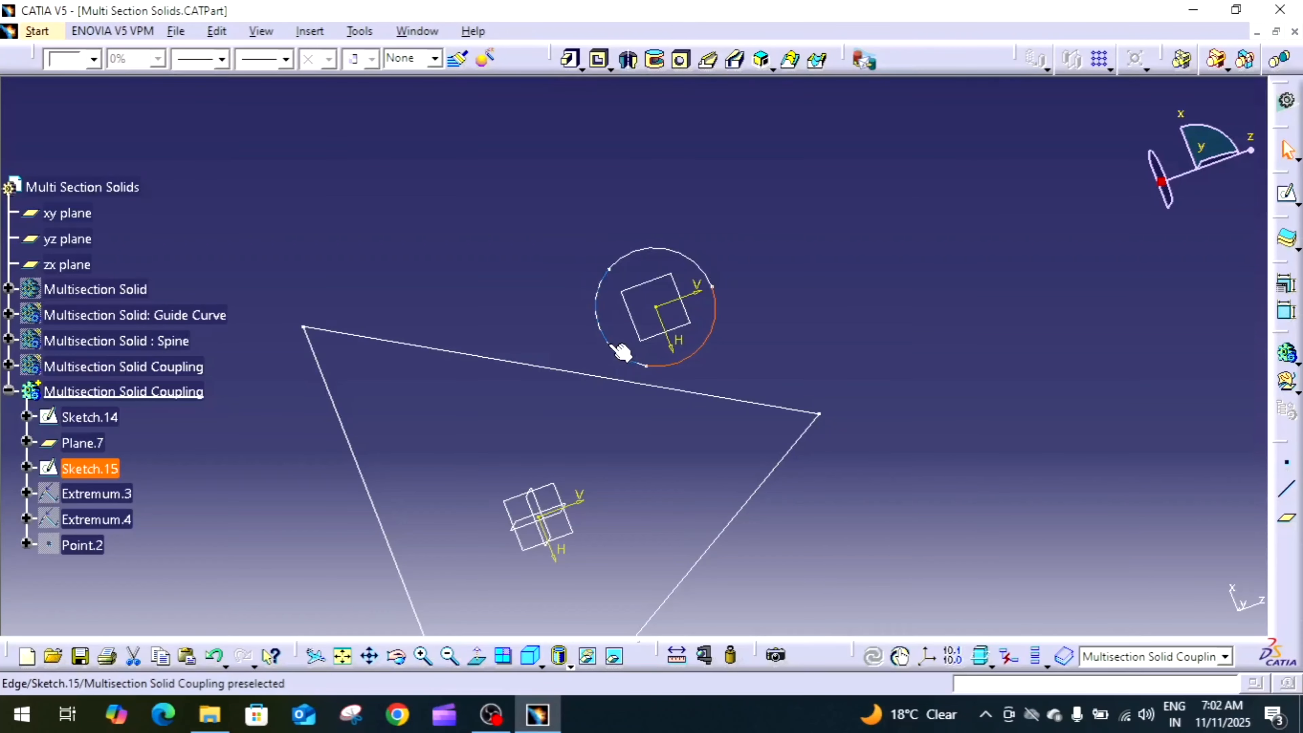
pyautogui.click(809, 381)
pyautogui.moveTo(808, 381)
pyautogui.mouseDown(button='middle')
pyautogui.moveTo(875, 312)
pyautogui.moveTo(777, 205)
pyautogui.mouseUp(button='middle')
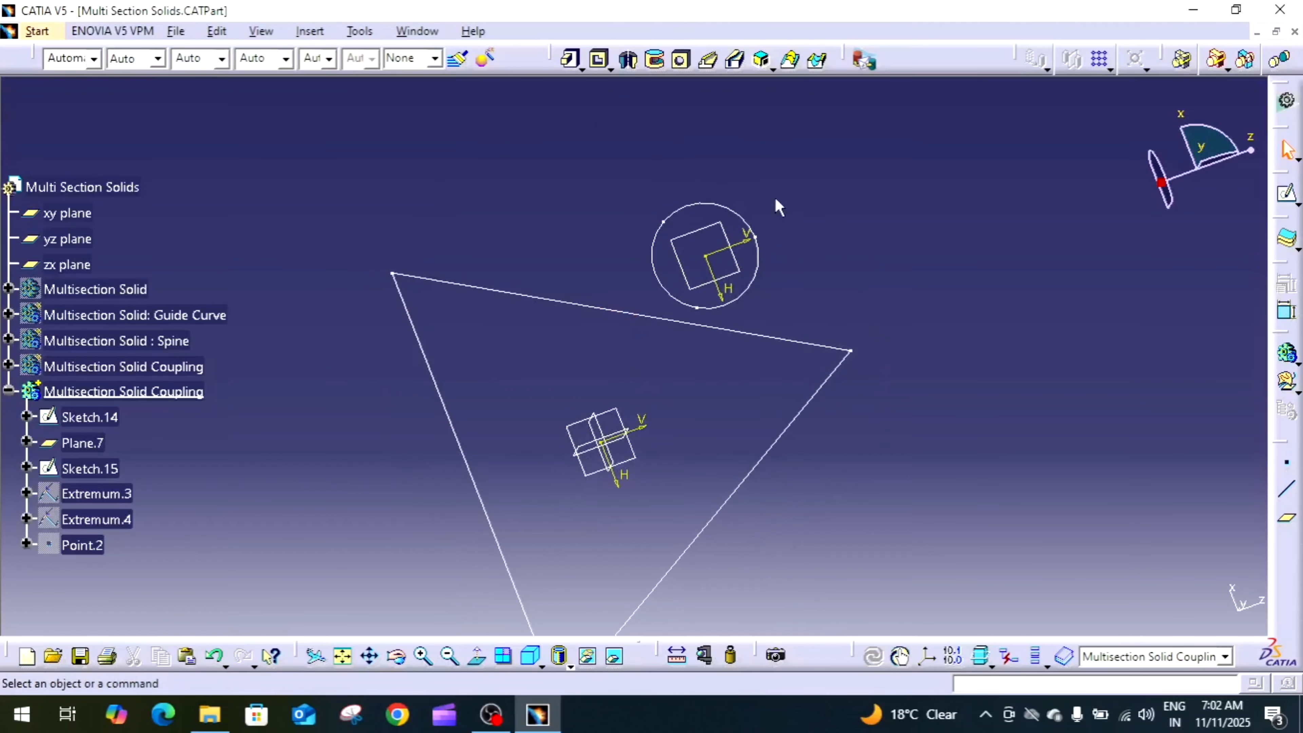
# Step: Start a multi-sections solid from the triangle Sketch.14 to the circle Sketch.15 with sections coupling set to Vertices
pyautogui.click(791, 61)
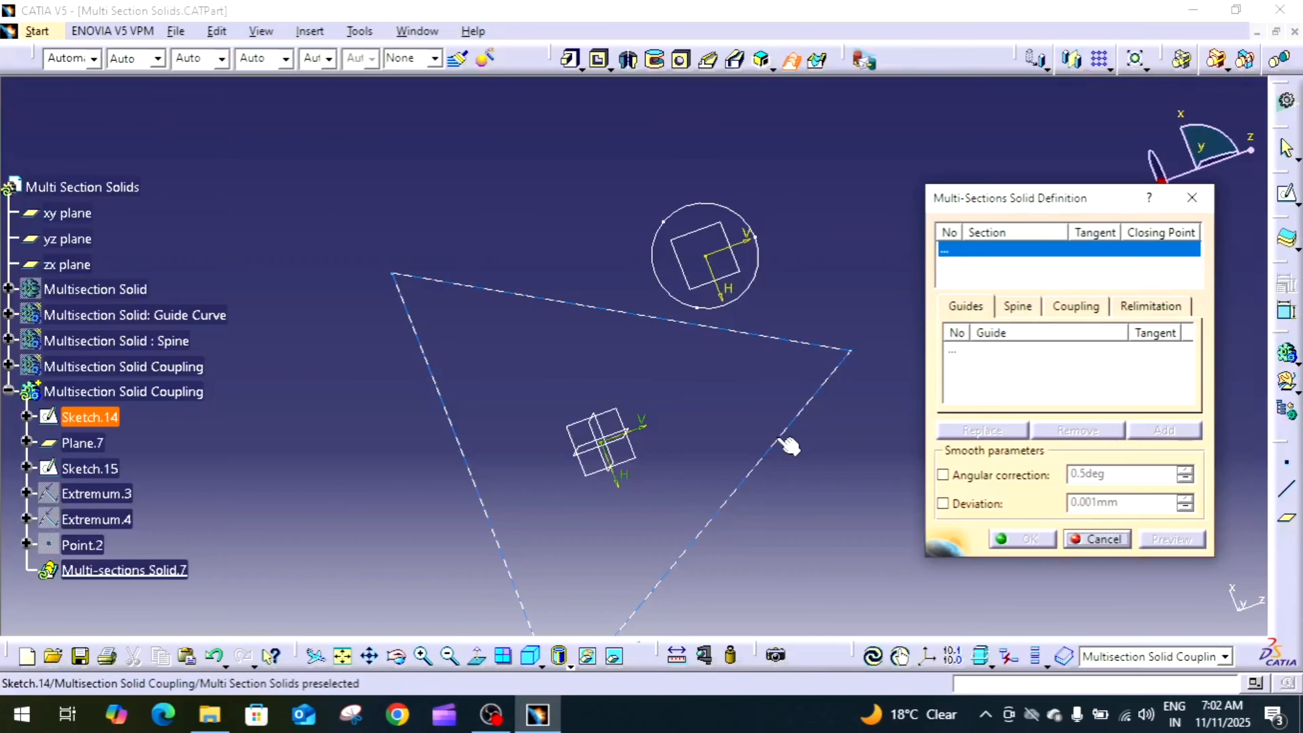
pyautogui.click(785, 429)
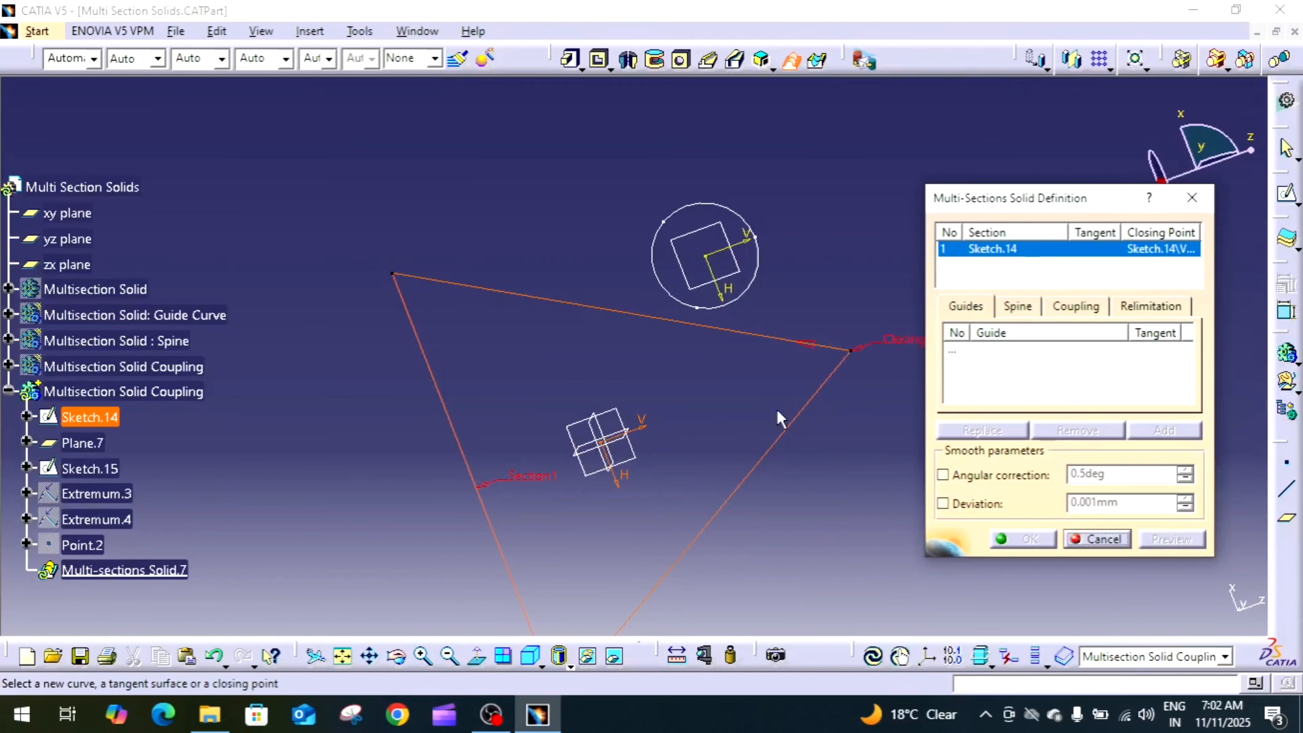
pyautogui.click(753, 298)
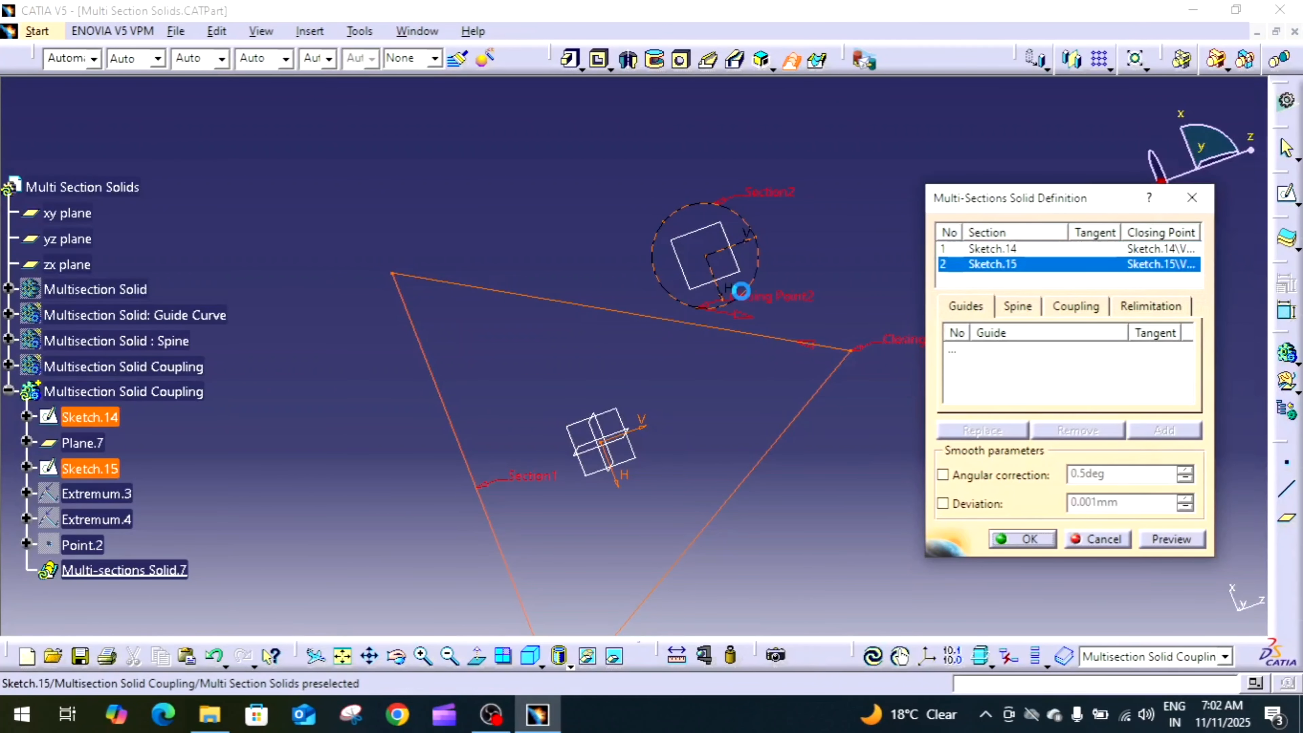
pyautogui.click(1091, 308)
pyautogui.click(1086, 332)
pyautogui.click(1085, 394)
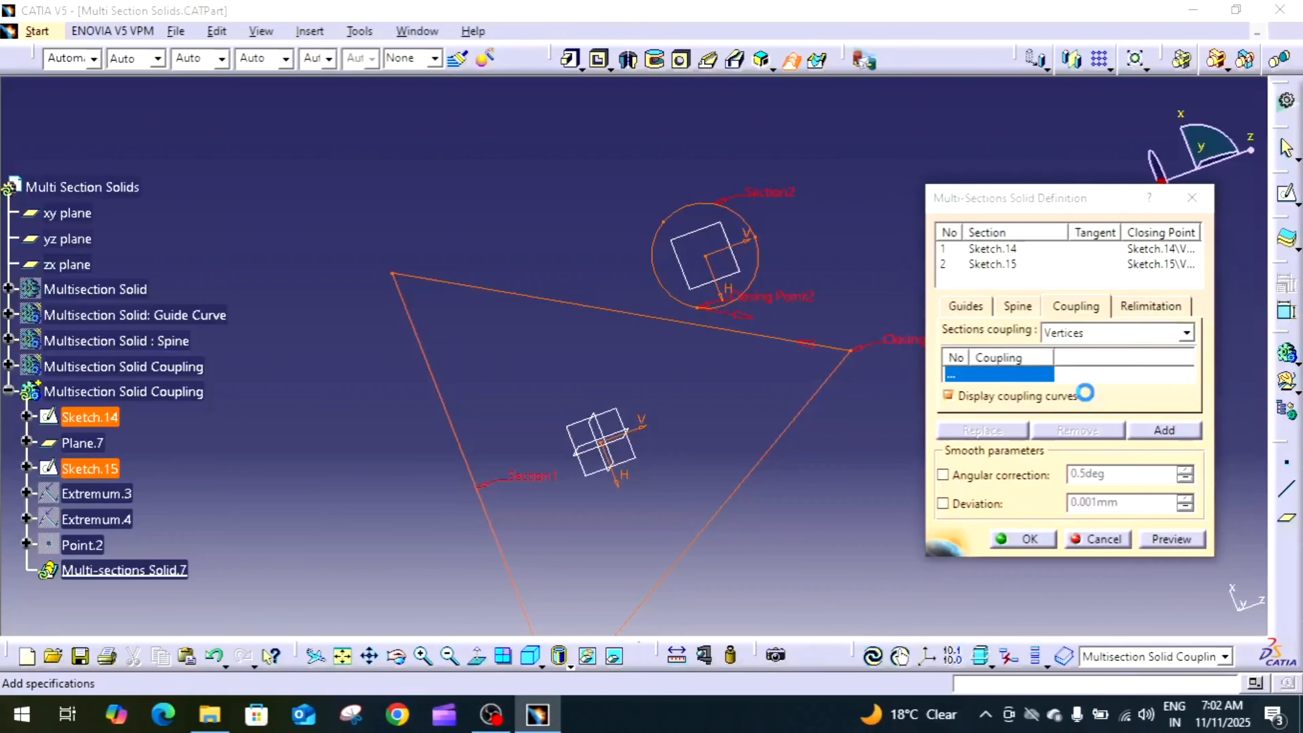
# Step: Preview the Vertices-coupled solid, dismiss the update error, and inspect how the triangle's vertices connect to the circle
pyautogui.click(1154, 539)
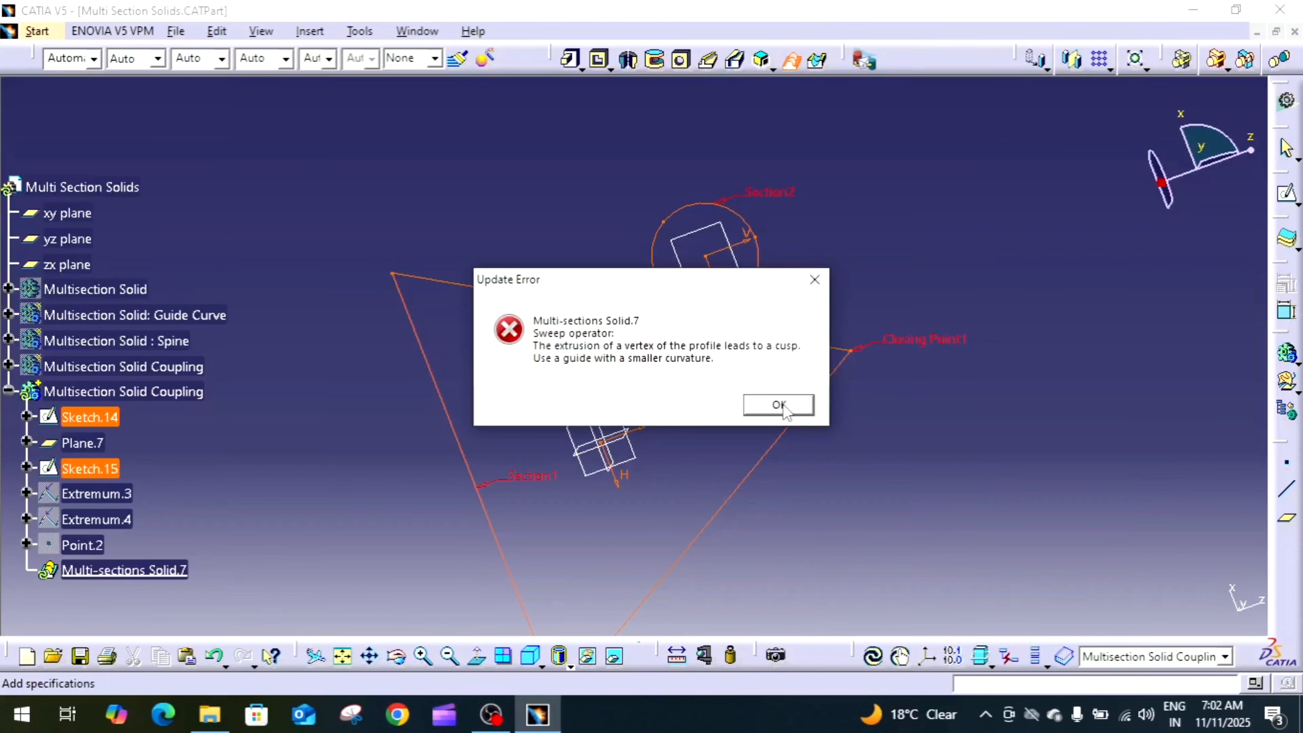
pyautogui.click(779, 405)
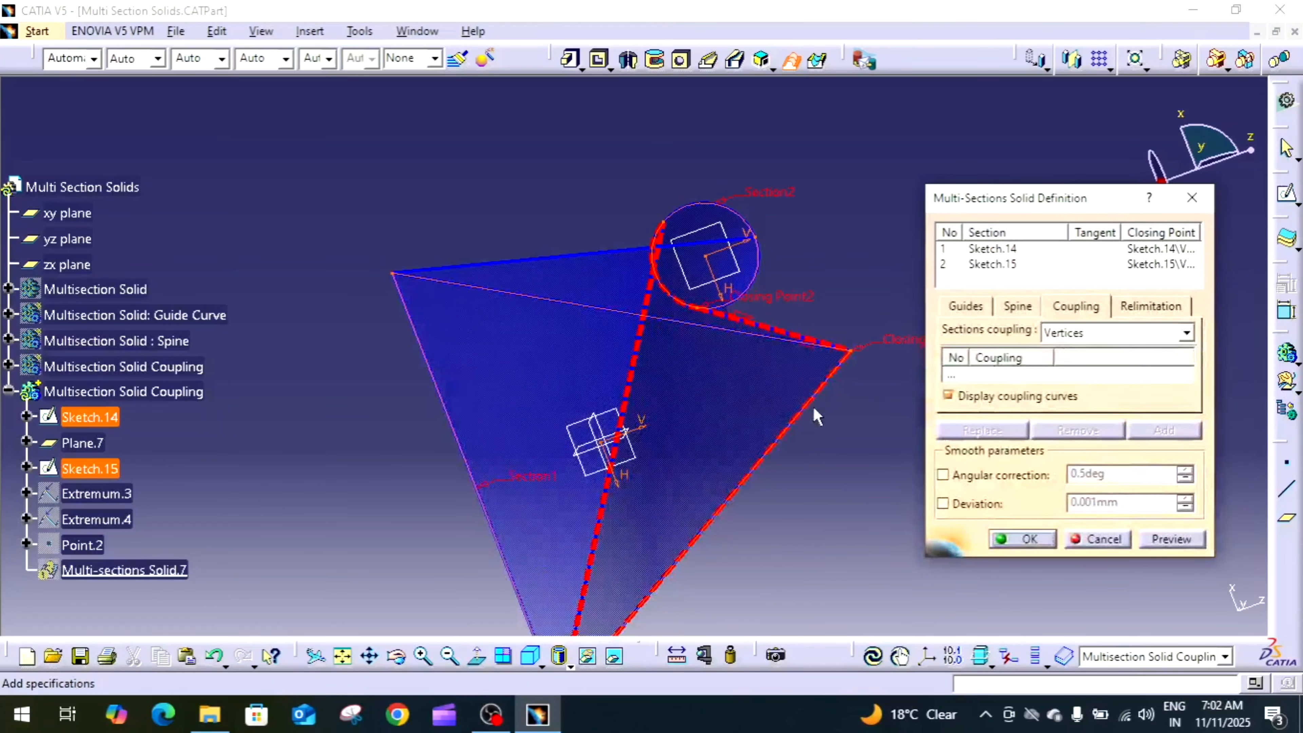
pyautogui.moveTo(797, 316); pyautogui.dragTo(834, 284, button='middle')
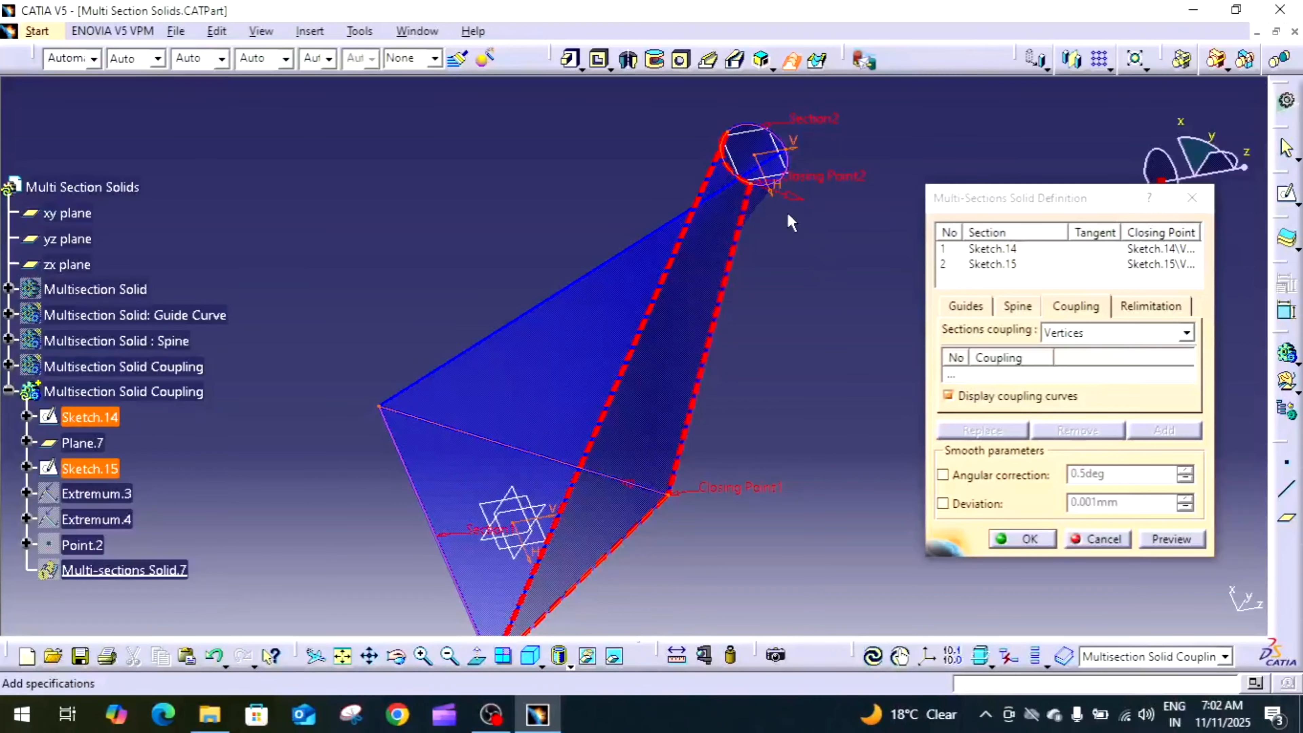
pyautogui.moveTo(818, 311); pyautogui.dragTo(839, 268, button='middle')
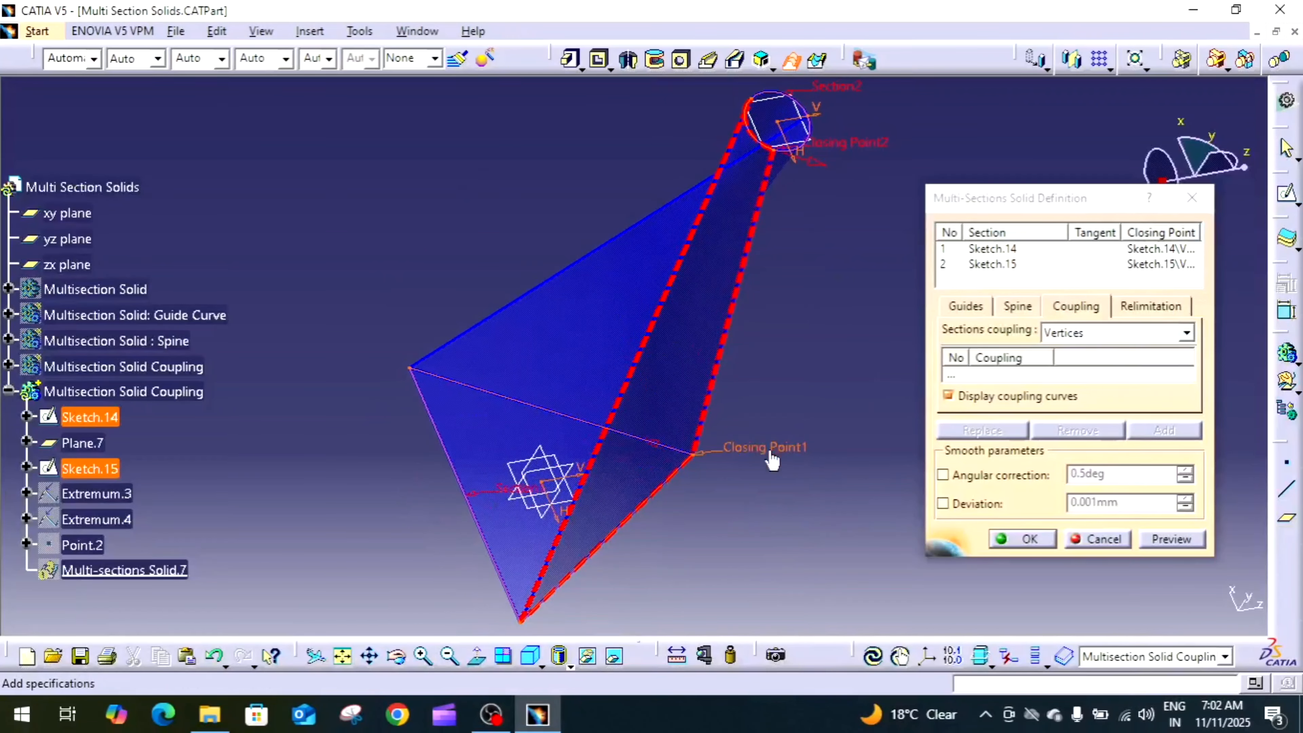
# Step: Replace Closing Point1 on the triangle section with the triangle's lowest vertex
pyautogui.rightClick(696, 455)
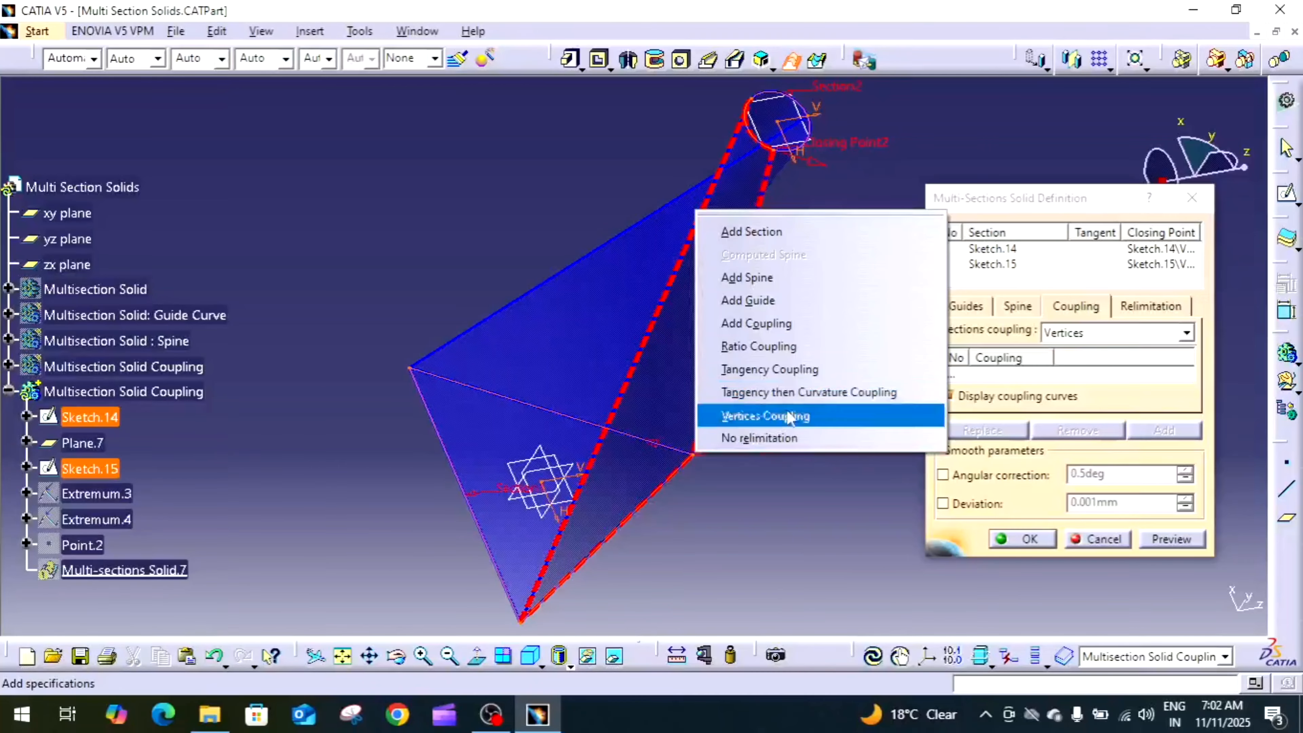
pyautogui.click(815, 492)
pyautogui.rightClick(756, 446)
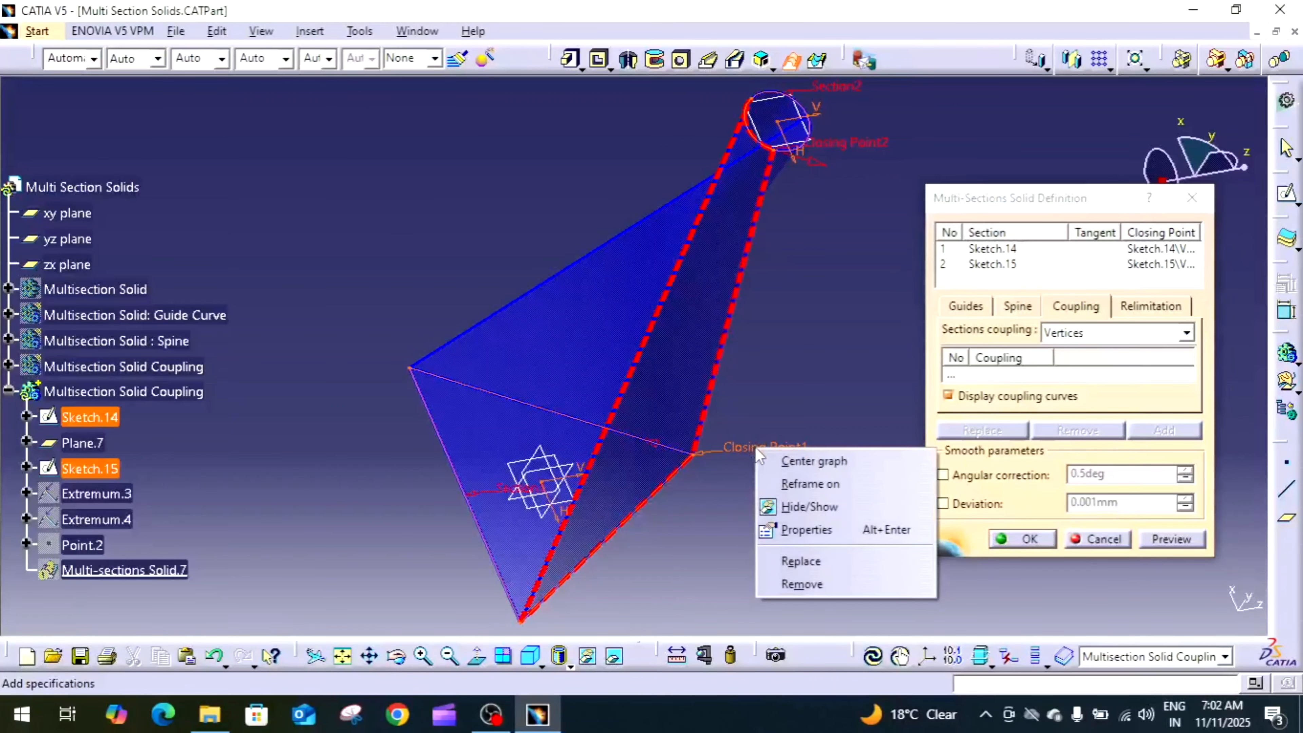
pyautogui.click(800, 562)
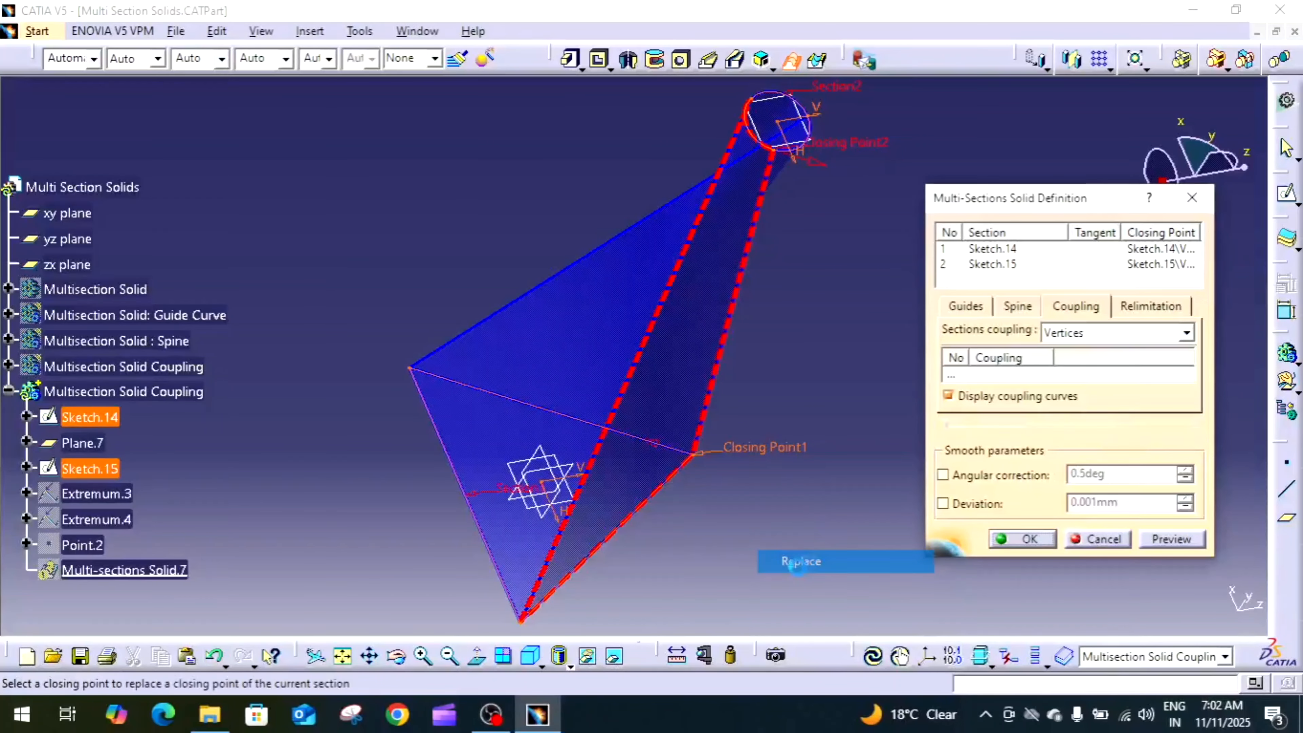
pyautogui.click(522, 620)
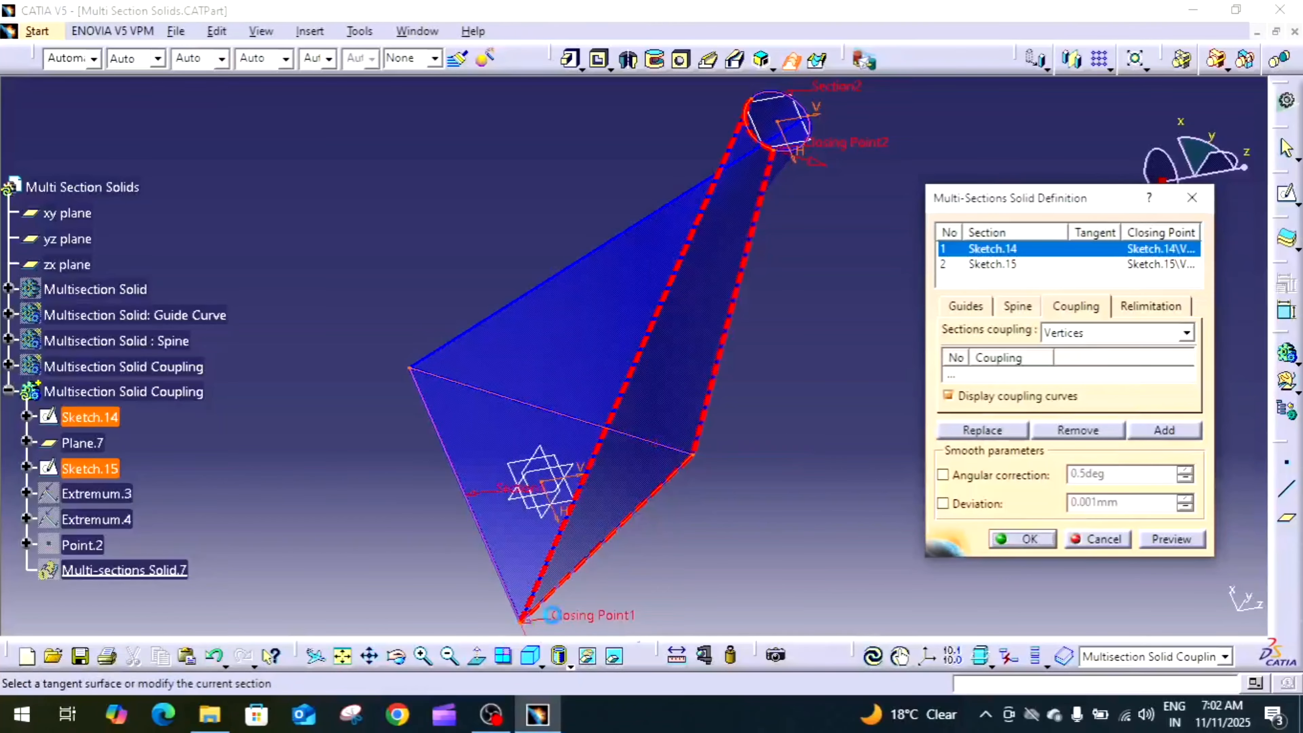
# Step: Preview and create the multi-sections solid with Vertices coupling, and inspect it from several sides
pyautogui.click(1163, 544)
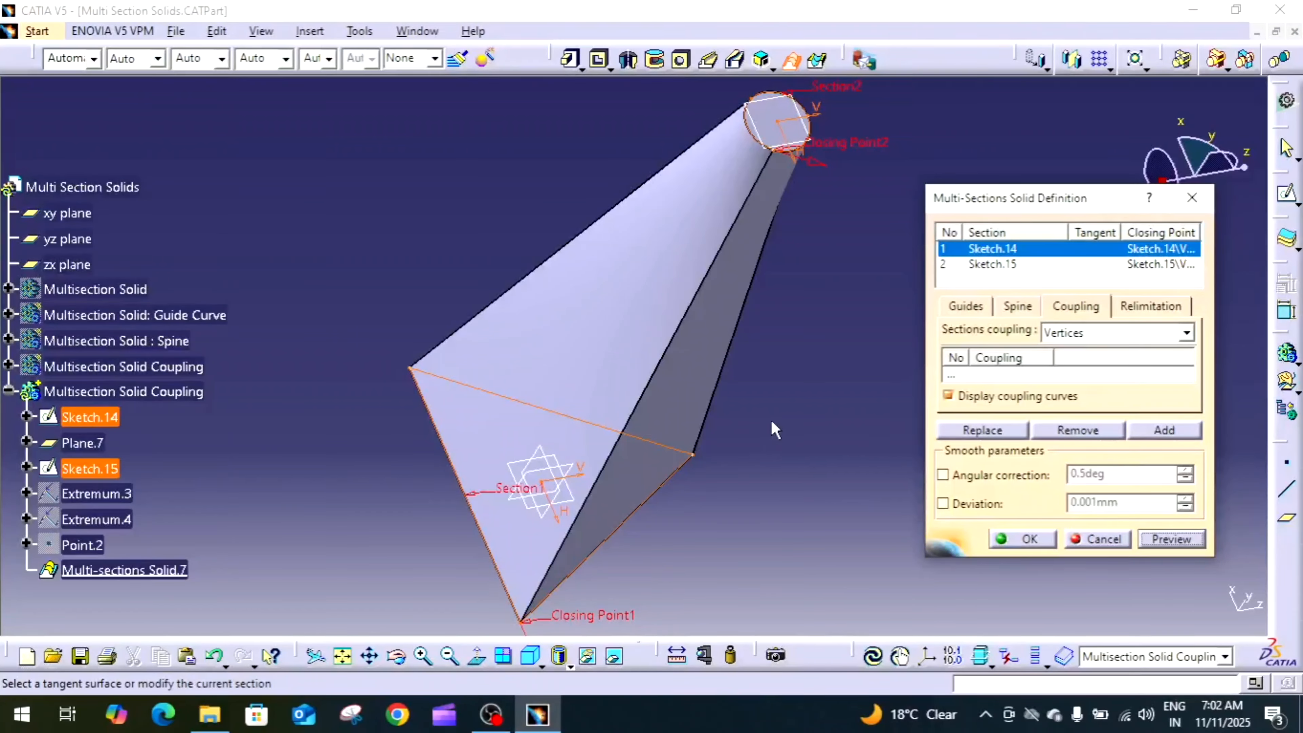
pyautogui.moveTo(775, 431); pyautogui.dragTo(834, 507, button='middle')
pyautogui.click(1029, 540)
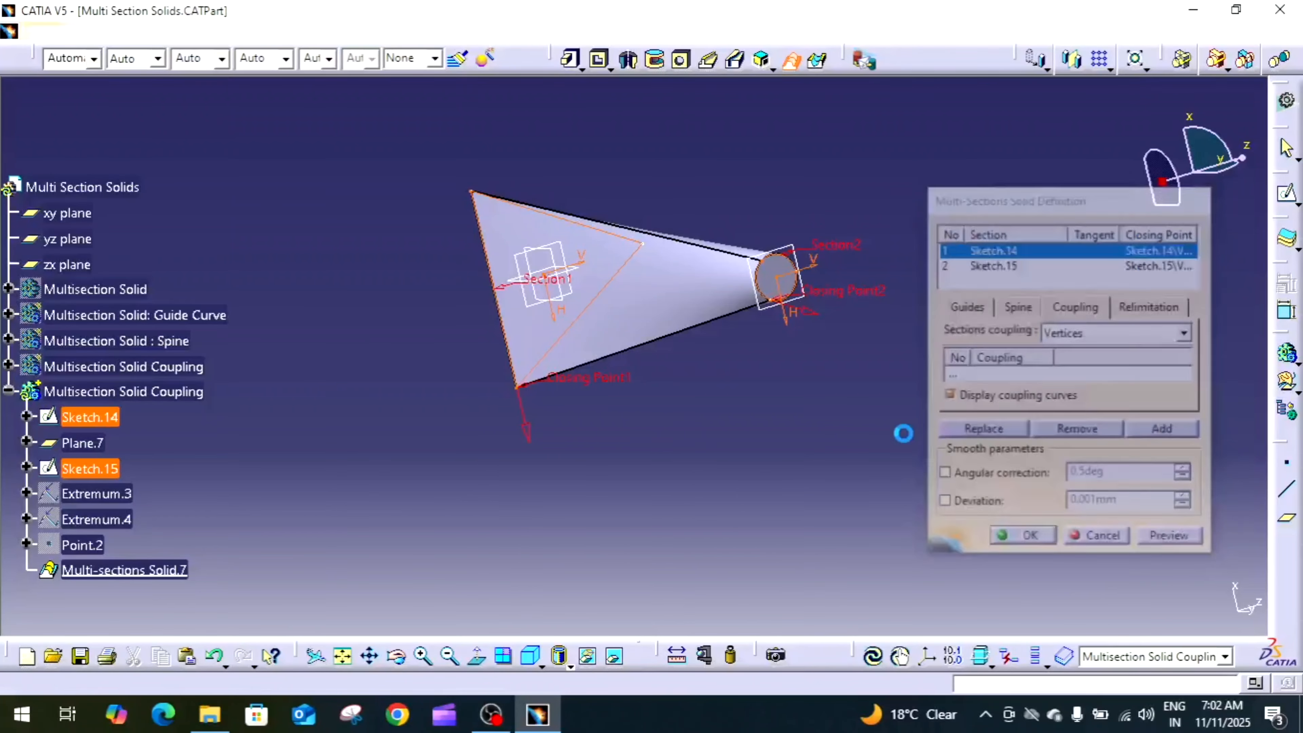
pyautogui.moveTo(893, 424); pyautogui.dragTo(870, 407, button='middle')
pyautogui.moveTo(750, 202); pyautogui.dragTo(947, 320, button='middle')
pyautogui.moveTo(801, 287); pyautogui.dragTo(713, 300, button='middle')
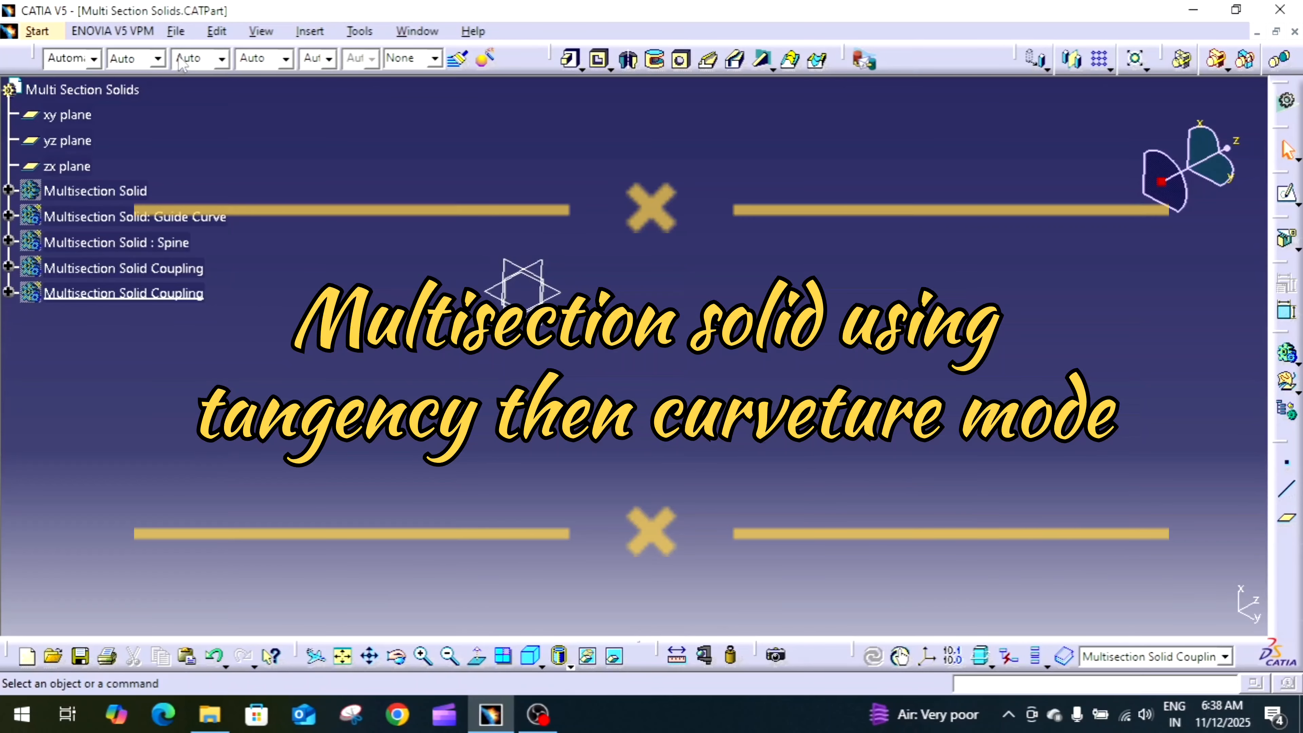
# Step: Insert a new body in the part and rename it Multisection Solid Tangency
pyautogui.click(314, 32)
pyautogui.click(328, 81)
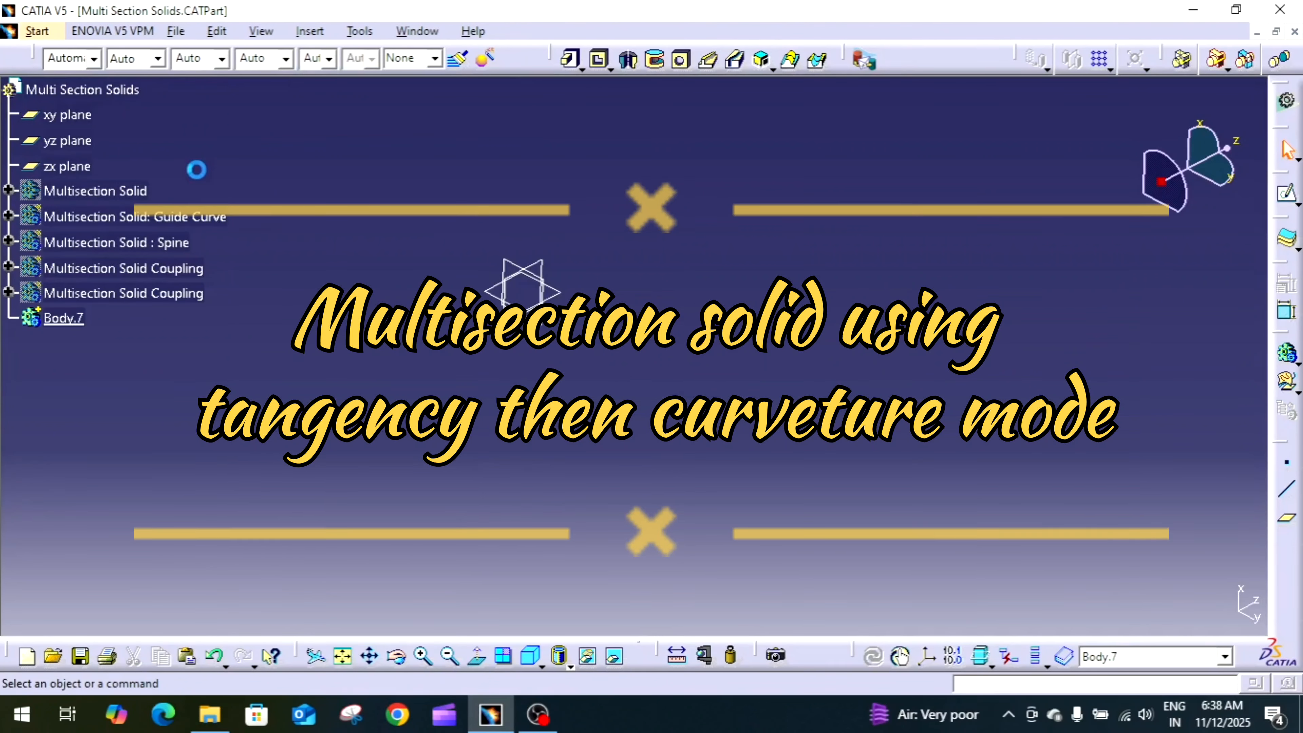
pyautogui.rightClick(82, 323)
pyautogui.click(134, 393)
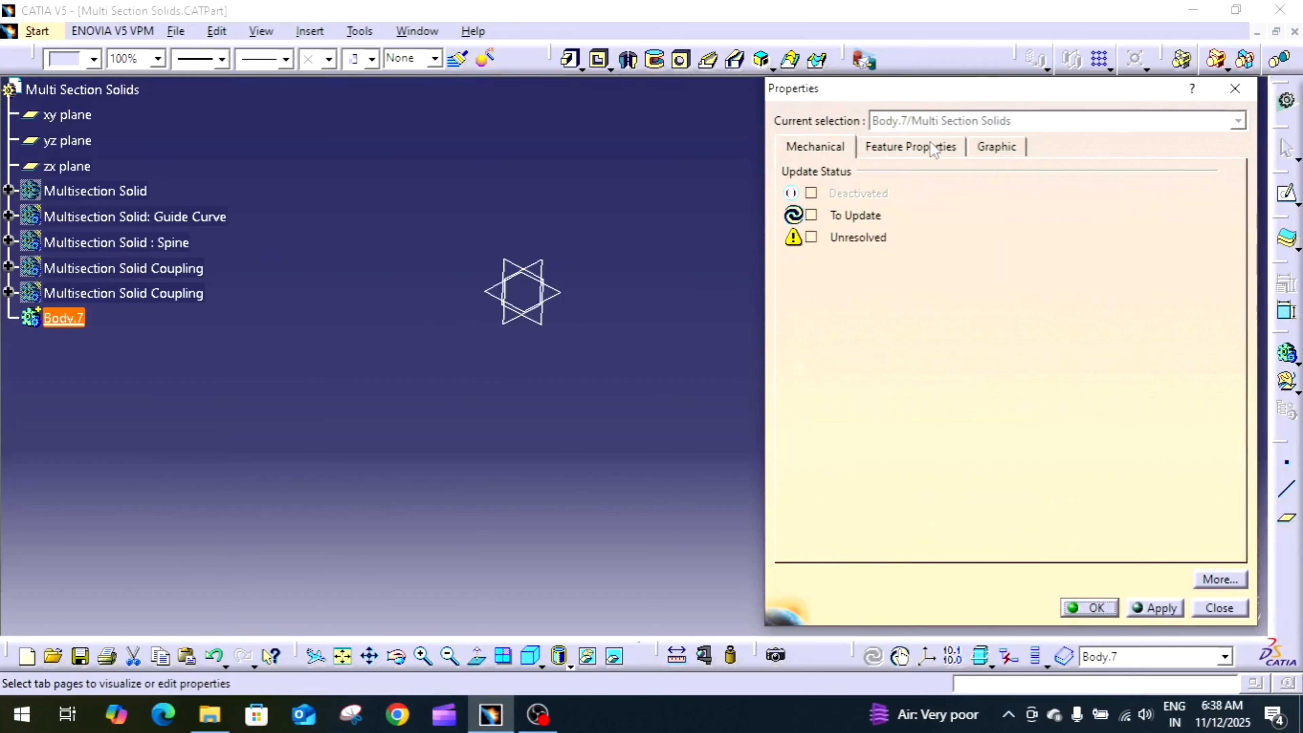
pyautogui.click(932, 148)
pyautogui.write('Mul')
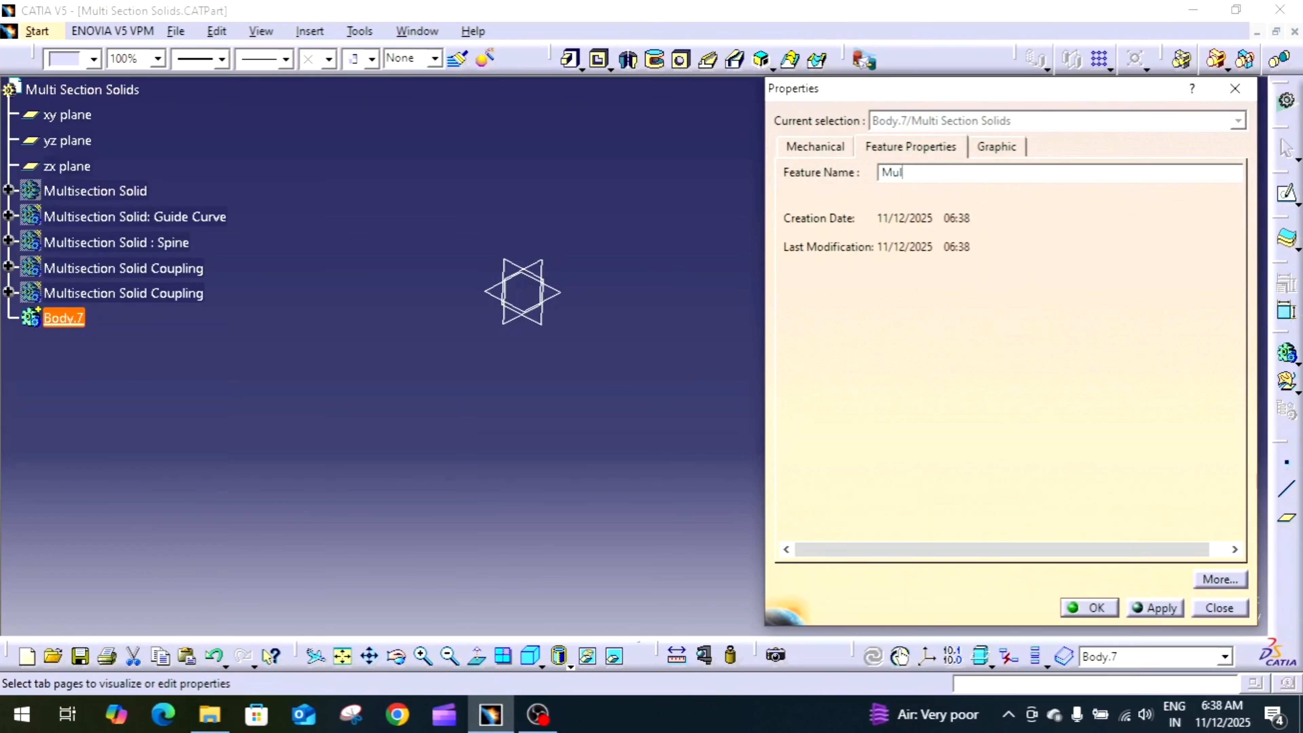
pyautogui.write('tisection Solid Tangency')
pyautogui.click(1087, 611)
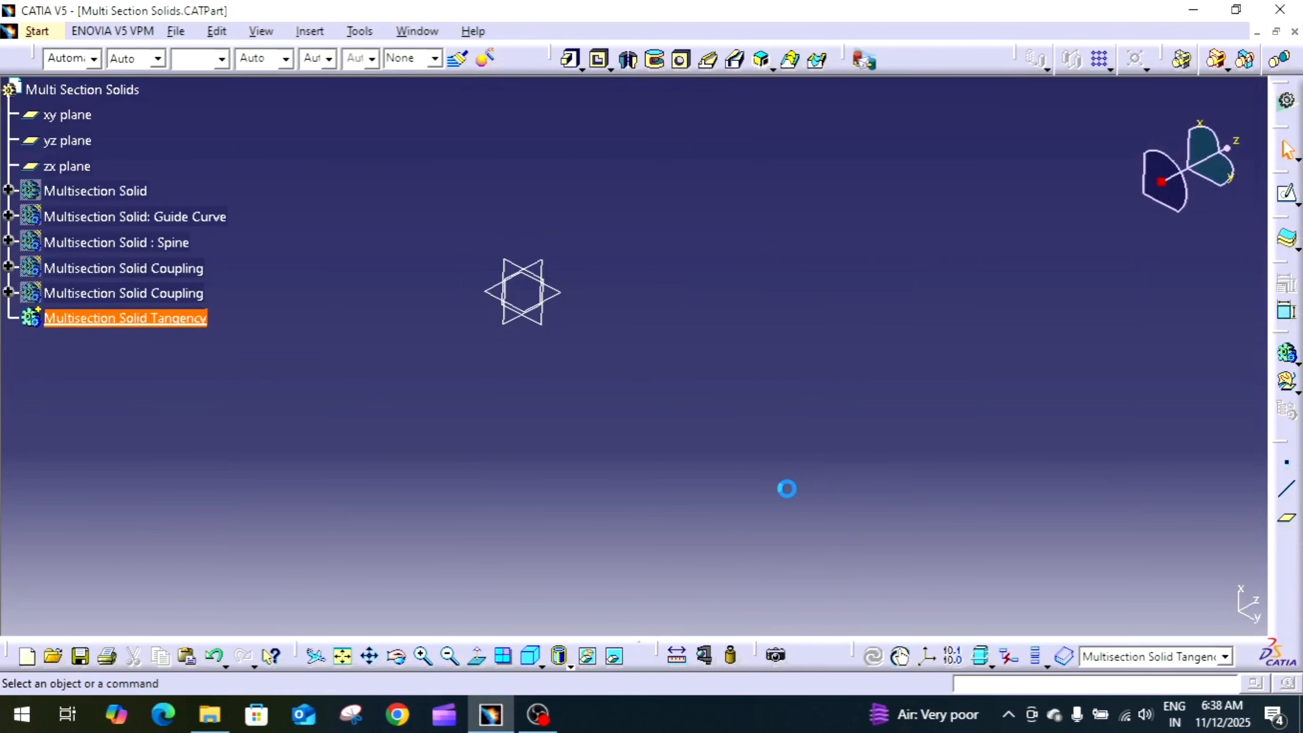
# Step: Sketch a hexagon about 200 mm across flats on the zx plane, centred on the origin with horizontal upper and lower sides
pyautogui.moveTo(612, 337)
pyautogui.mouseDown(button='middle')
pyautogui.moveTo(538, 401)
pyautogui.moveTo(646, 329)
pyautogui.moveTo(623, 316)
pyautogui.mouseUp(button='middle')
pyautogui.moveTo(594, 271); pyautogui.dragTo(544, 256, button='middle')
pyautogui.click(521, 265)
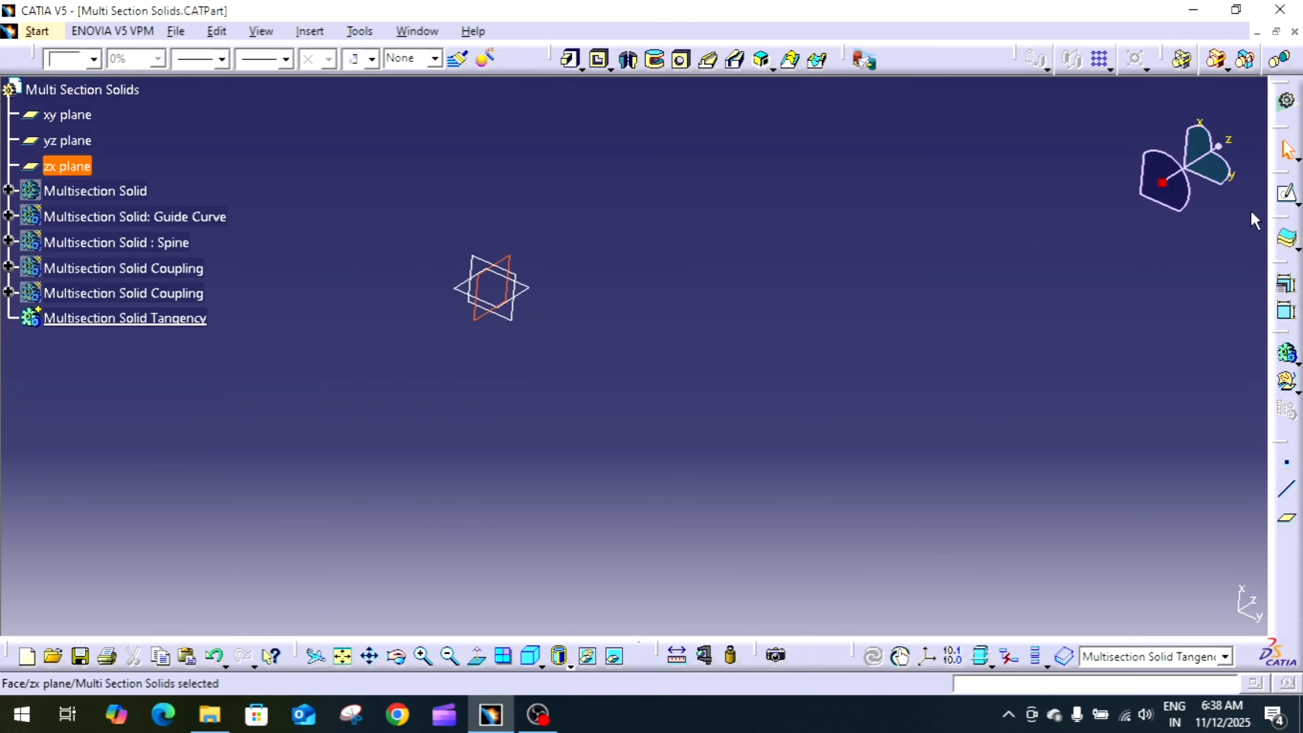
pyautogui.click(1288, 194)
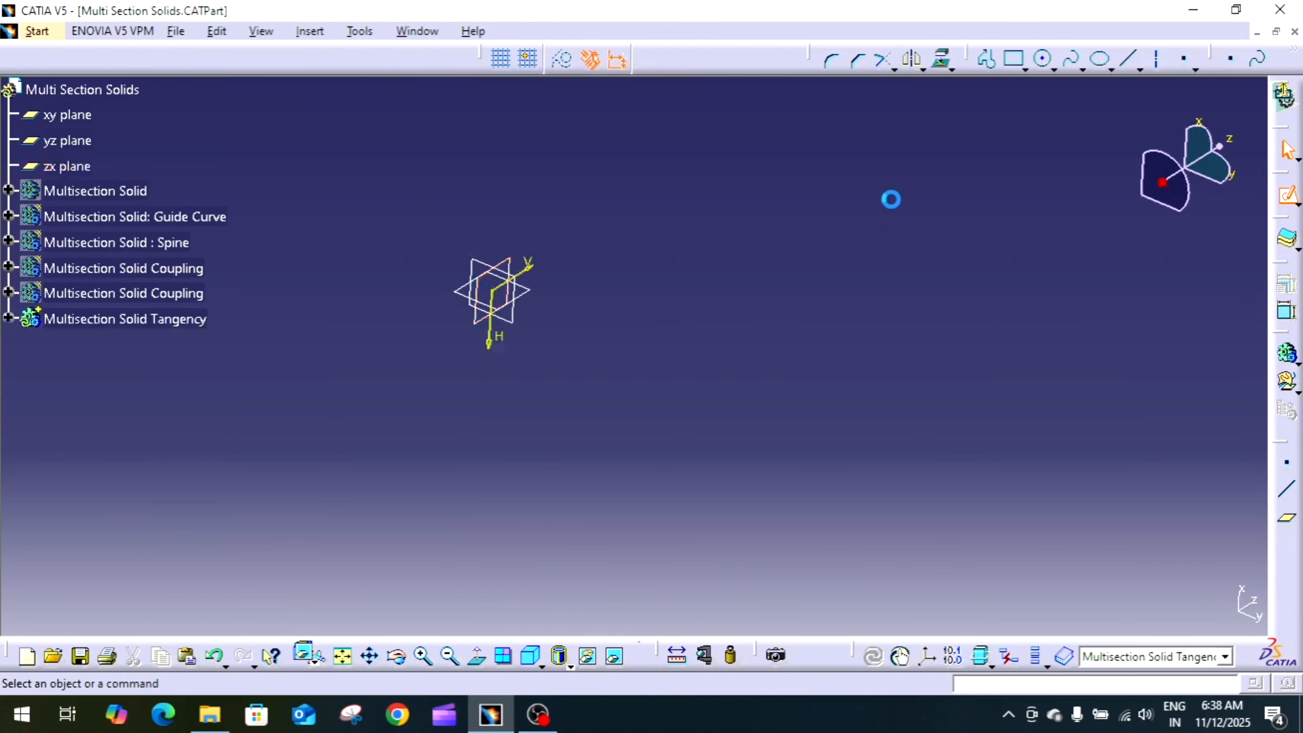
pyautogui.moveTo(769, 385); pyautogui.dragTo(907, 251, button='middle')
pyautogui.click(1023, 68)
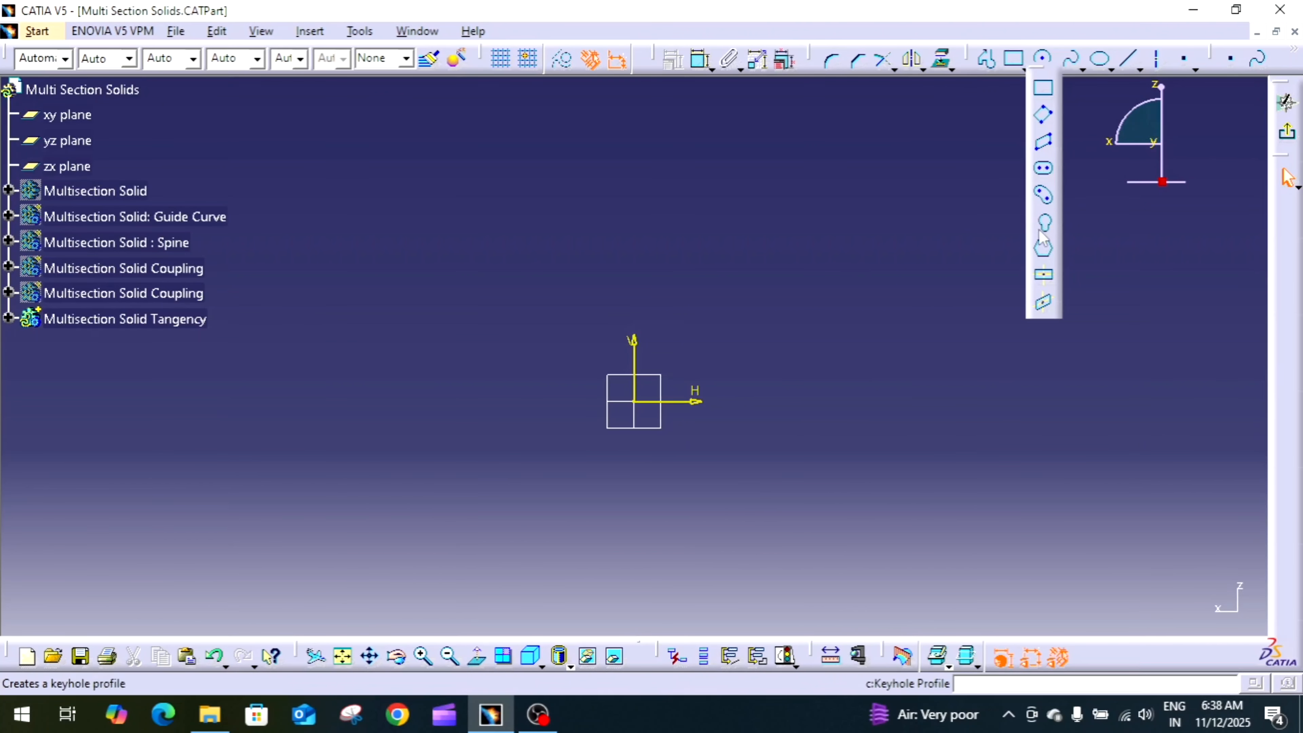
pyautogui.click(1043, 248)
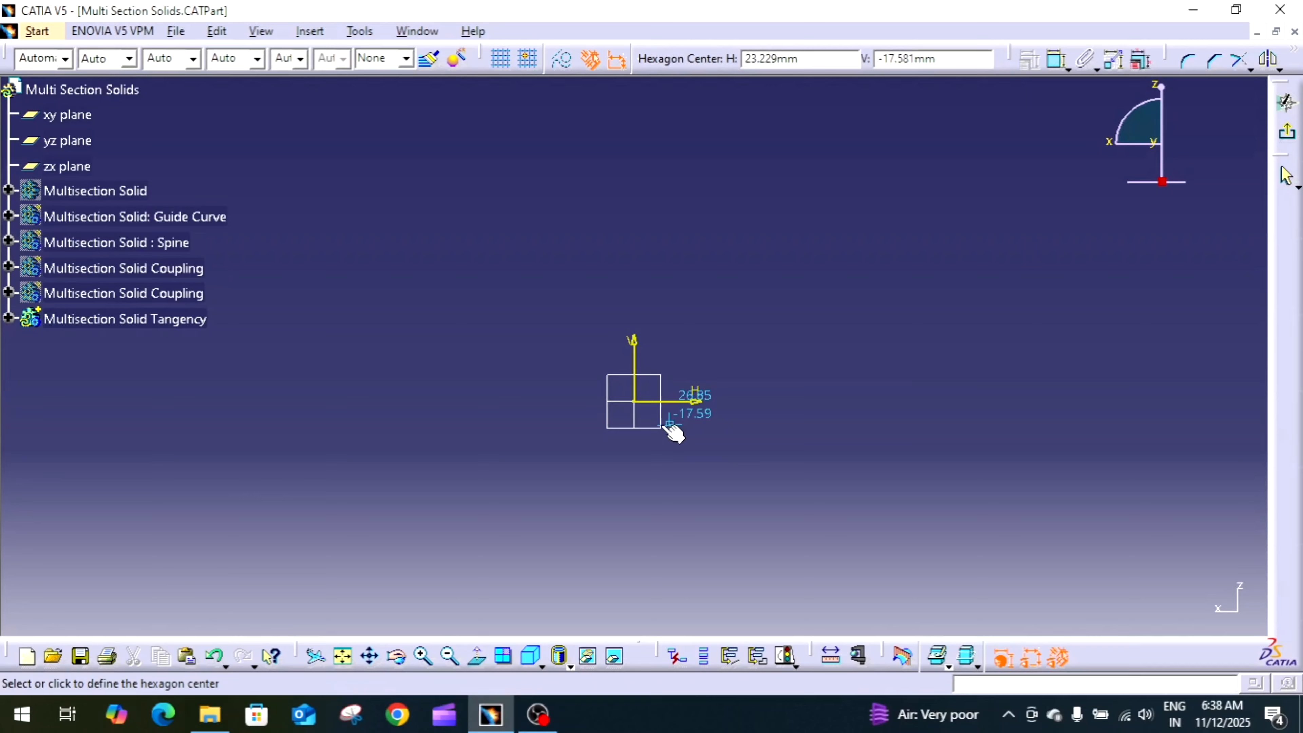
pyautogui.click(634, 402)
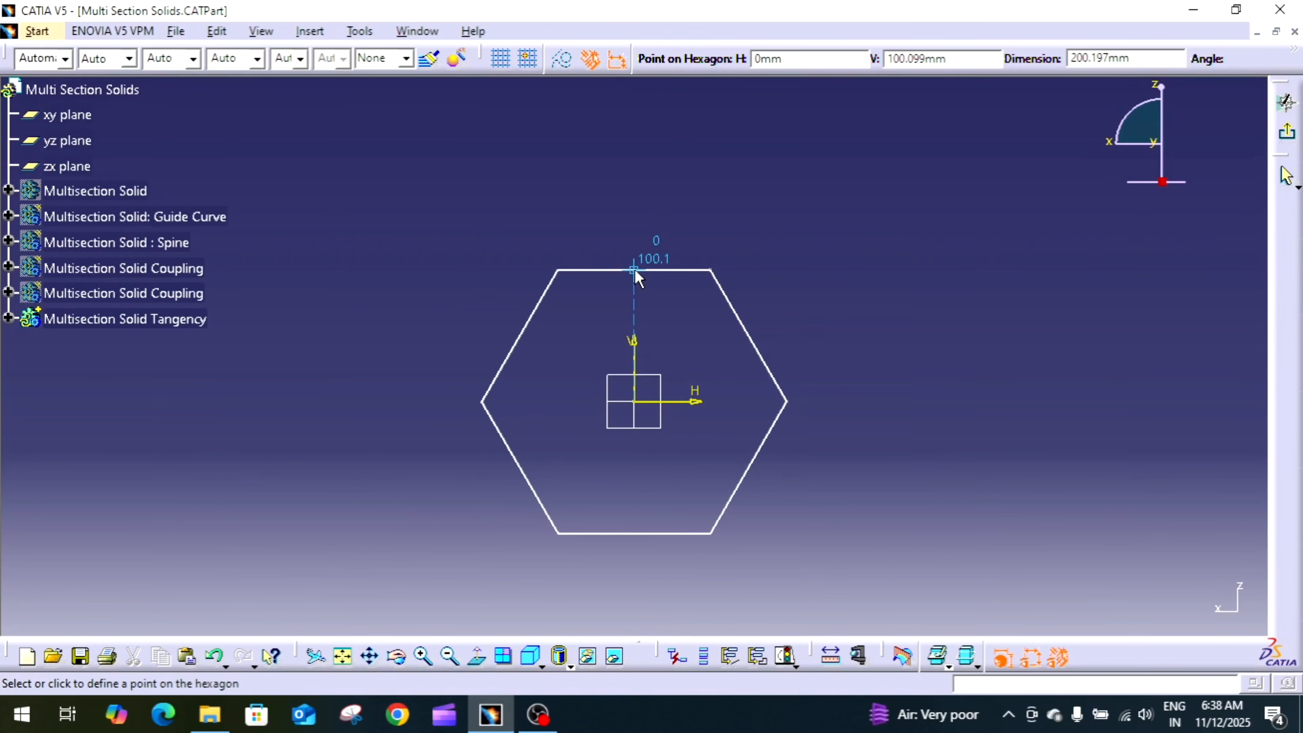
pyautogui.click(634, 270)
pyautogui.click(911, 179)
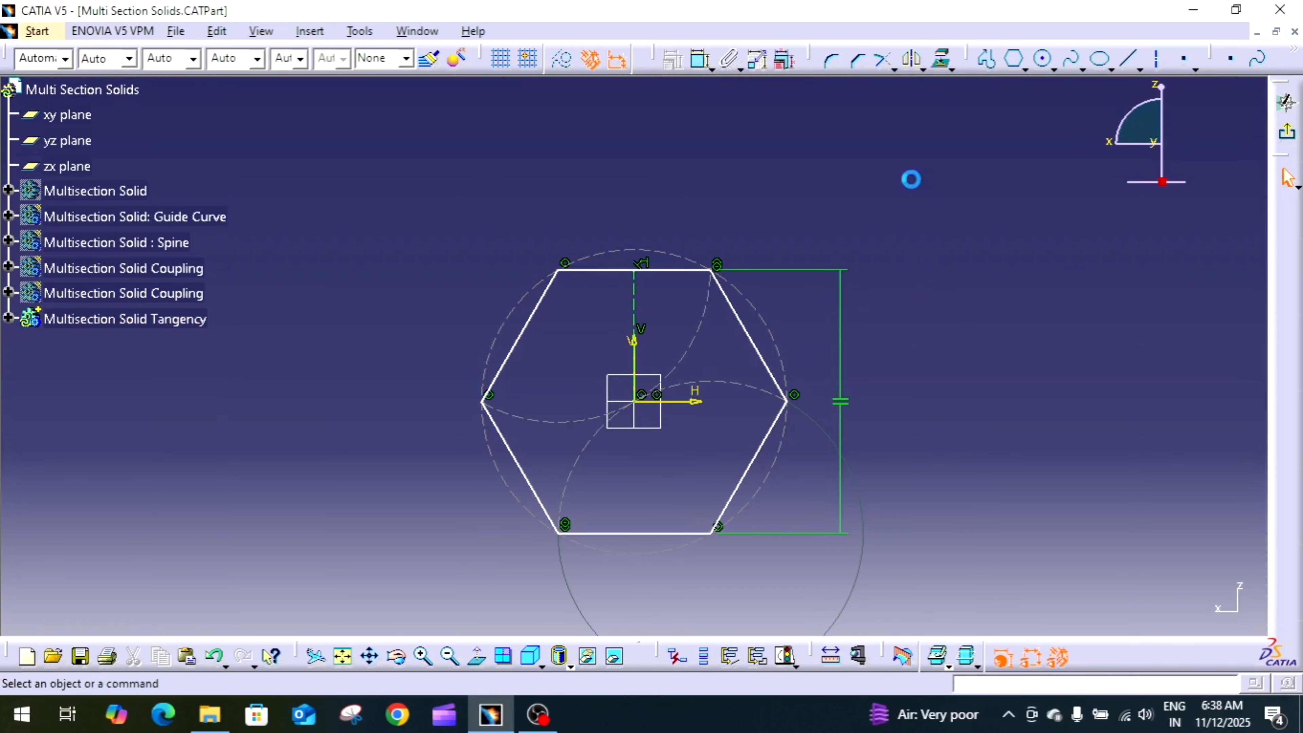
# Step: Dimension the distance between the hexagon's two horizontal sides, set it to 100 mm, and exit the sketch
pyautogui.click(700, 59)
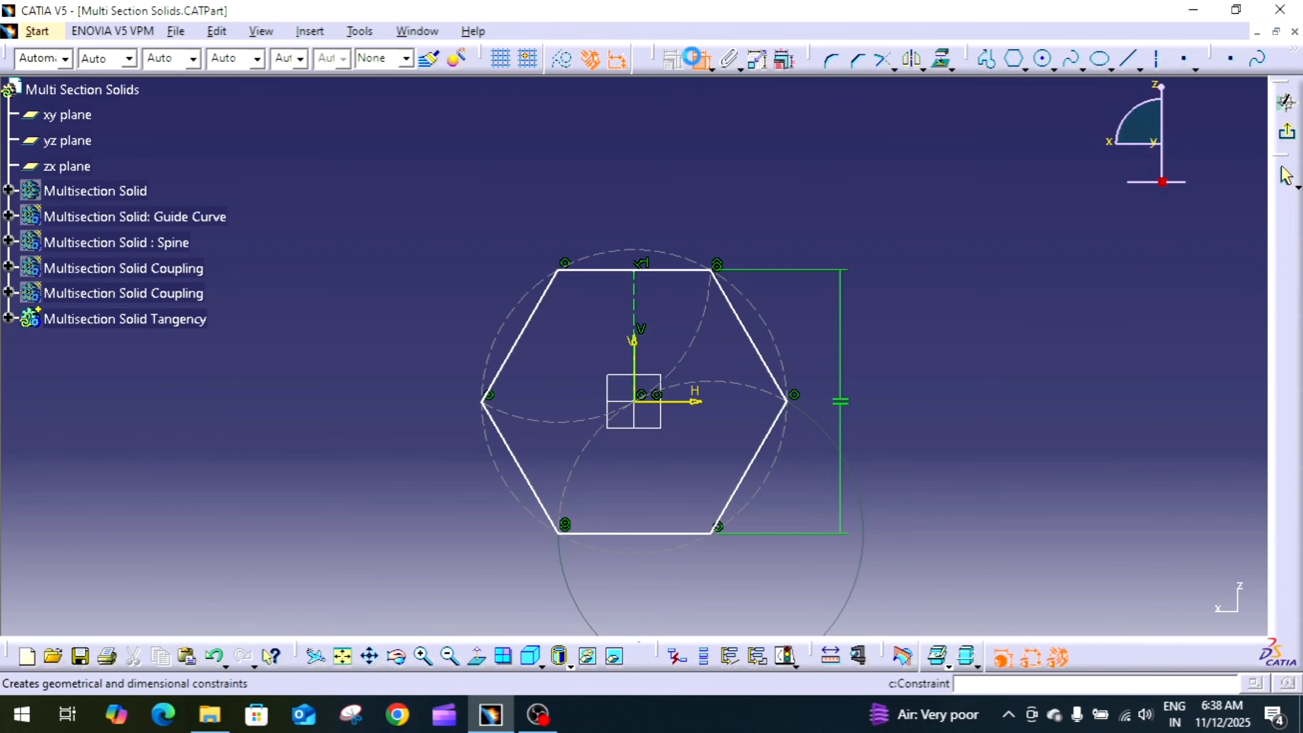
pyautogui.click(661, 271)
pyautogui.click(661, 534)
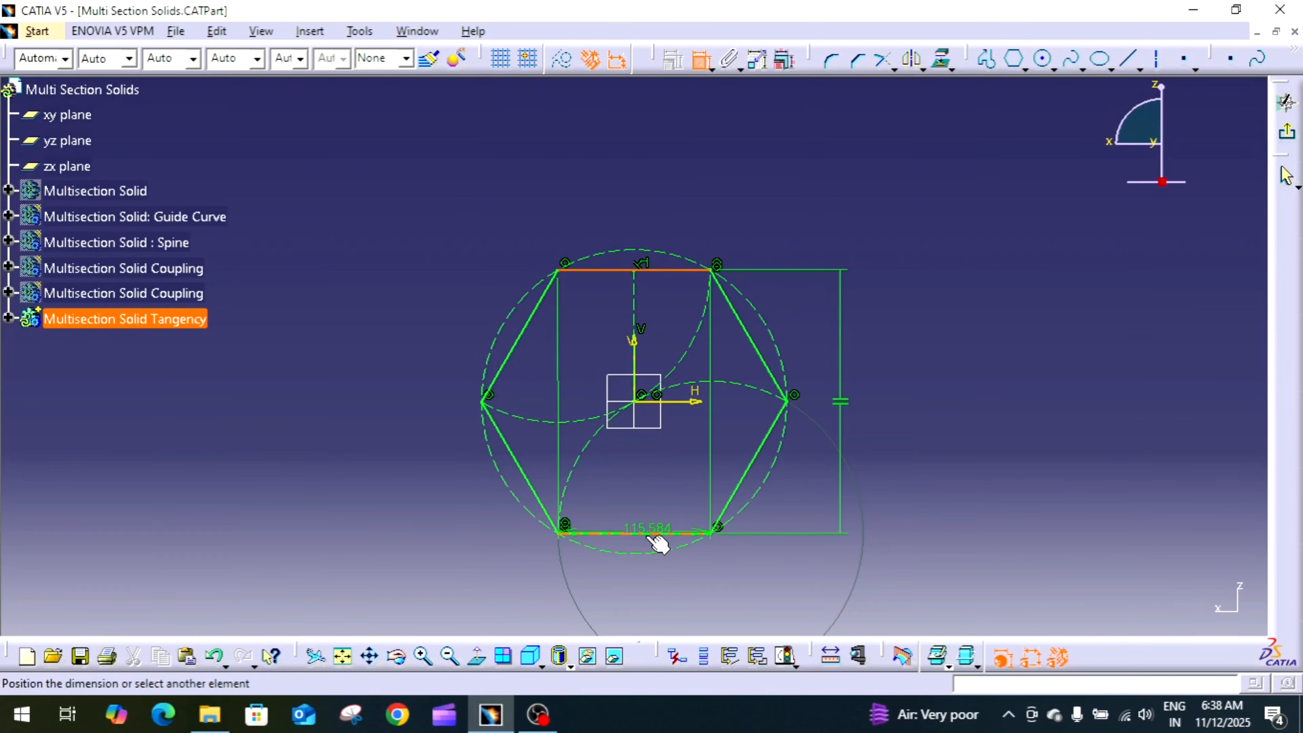
pyautogui.click(862, 439)
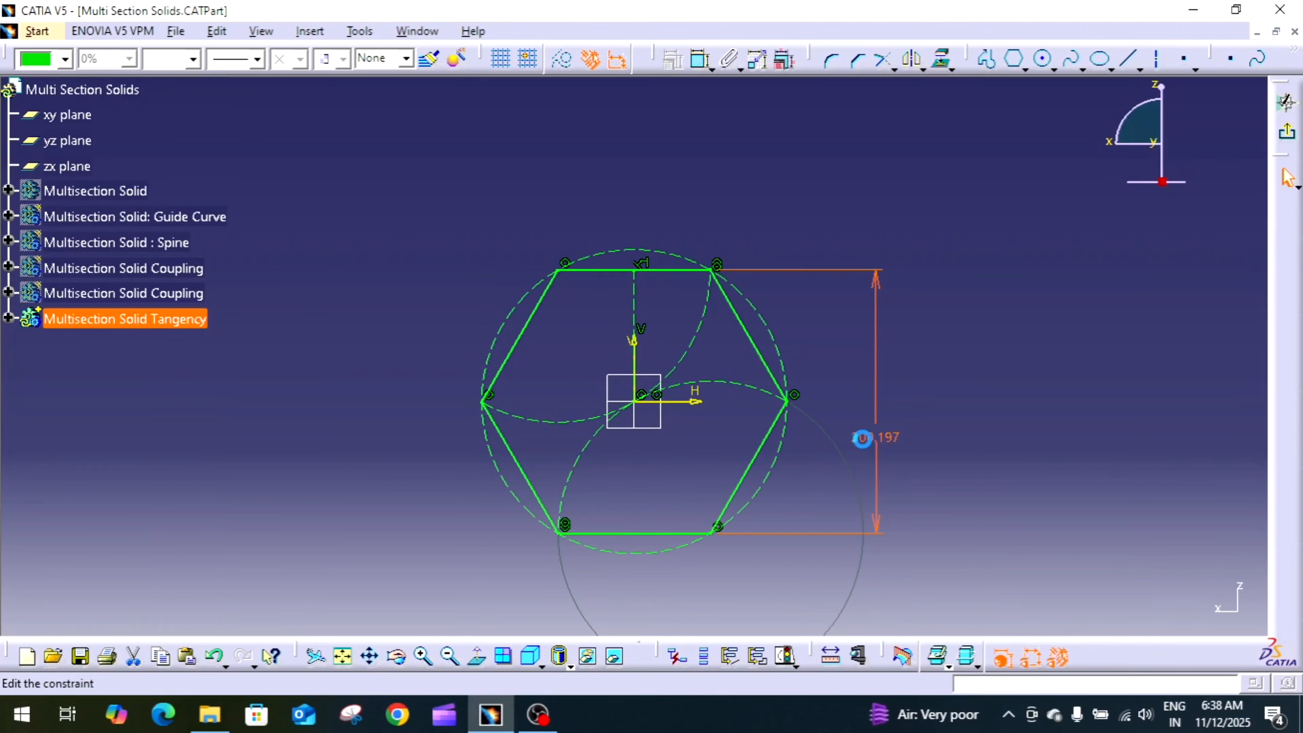
pyautogui.doubleClick(862, 438)
pyautogui.write('1')
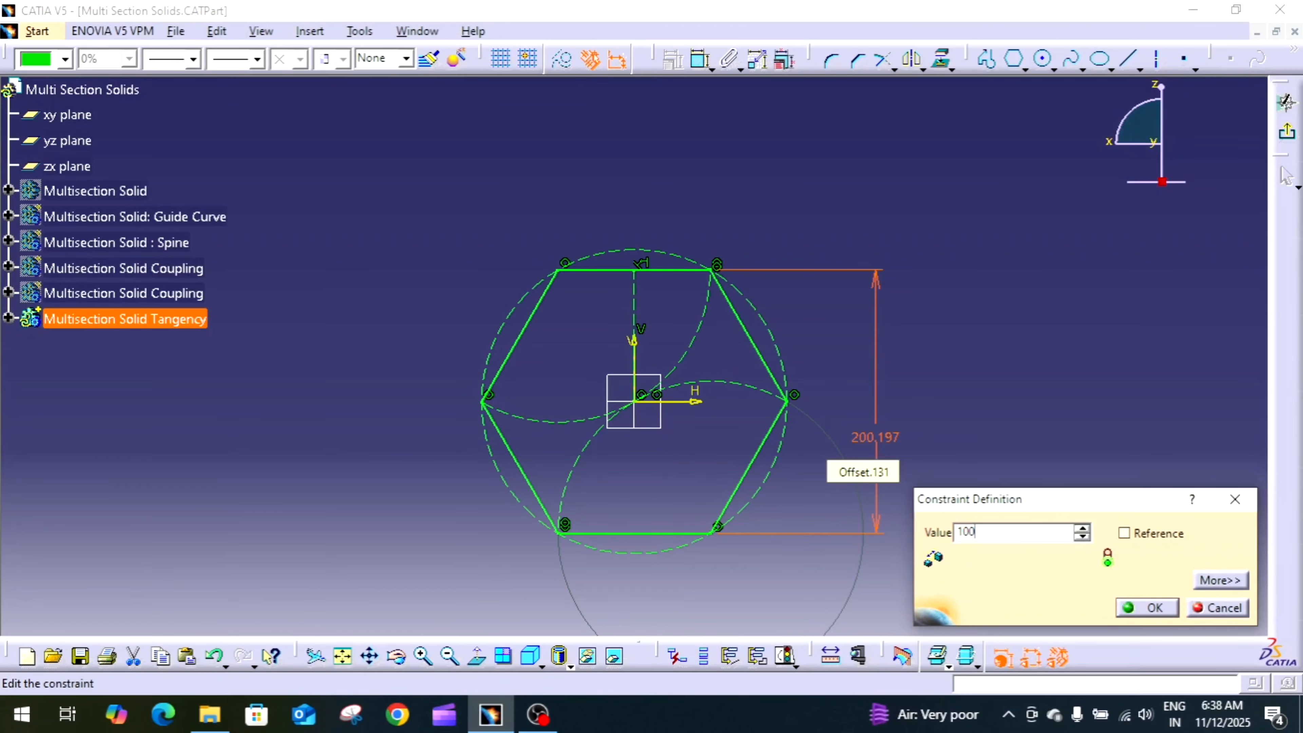
pyautogui.write('00')
pyautogui.press('Return')
pyautogui.click(1134, 305)
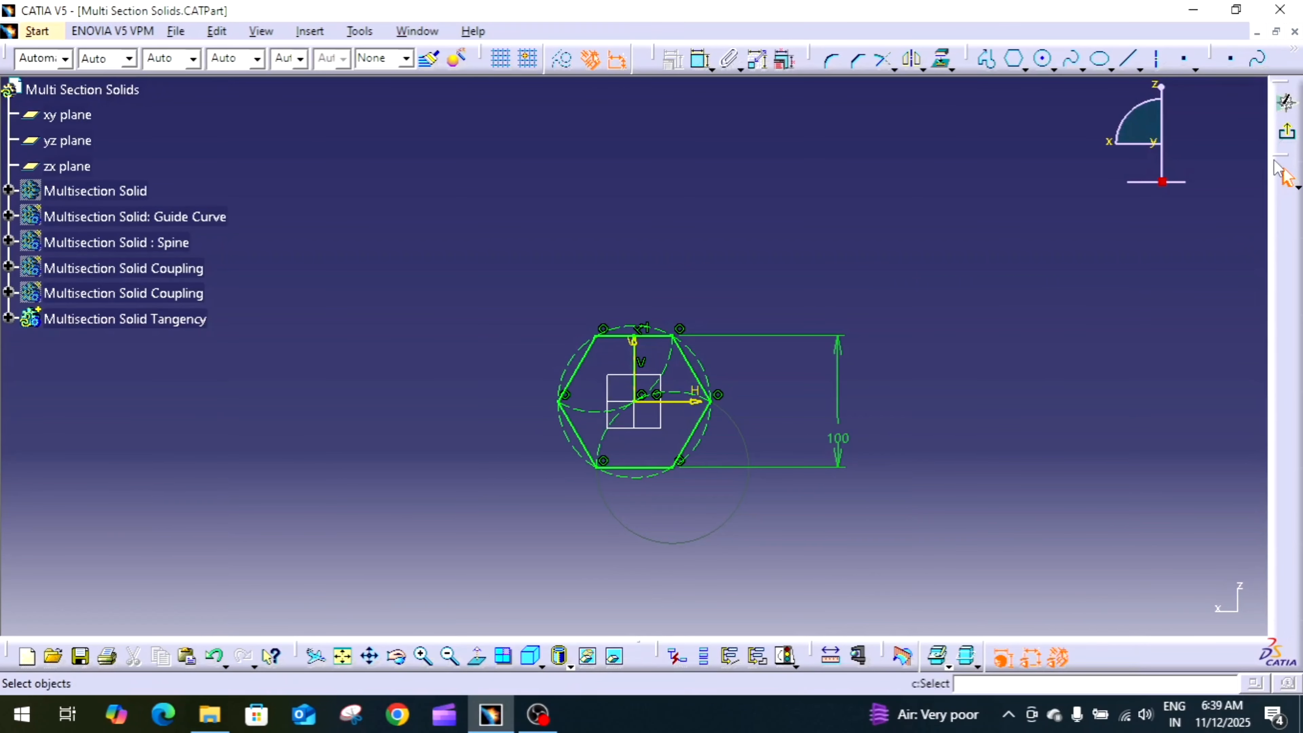
pyautogui.click(1287, 131)
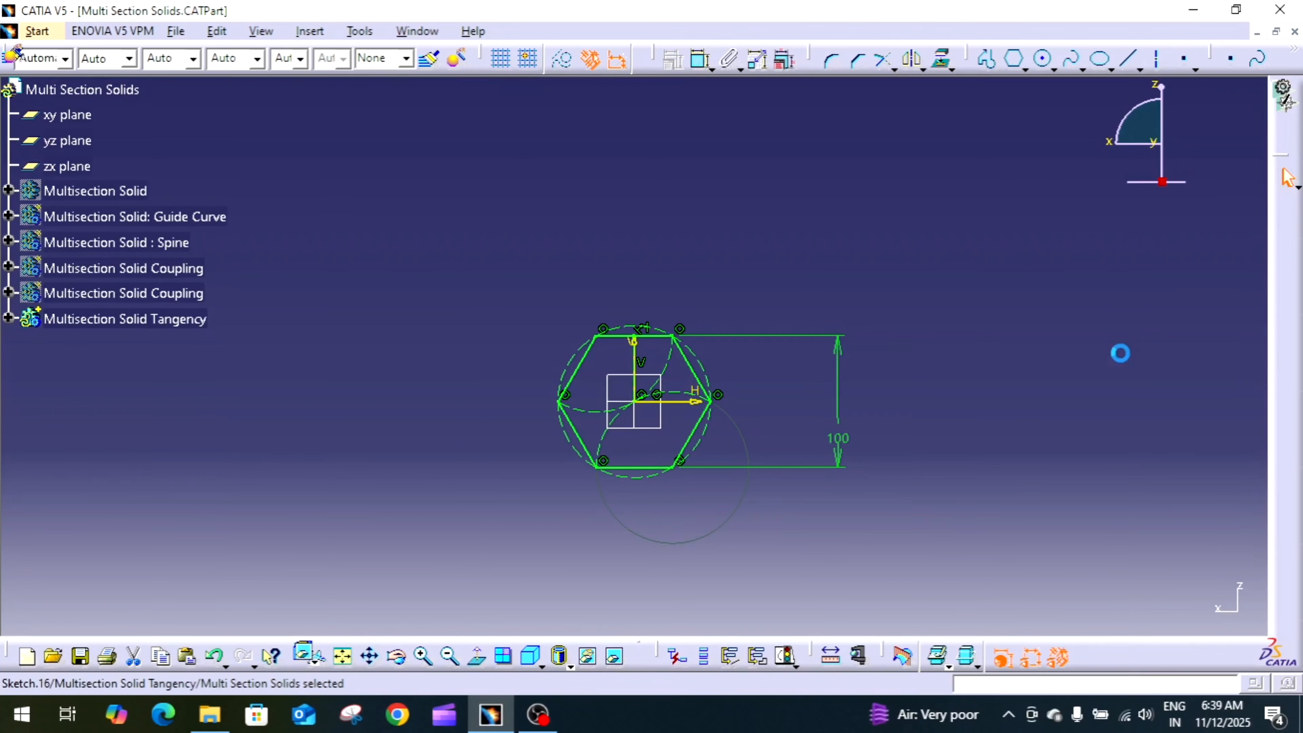
pyautogui.click(951, 408)
pyautogui.middleClick(951, 408)
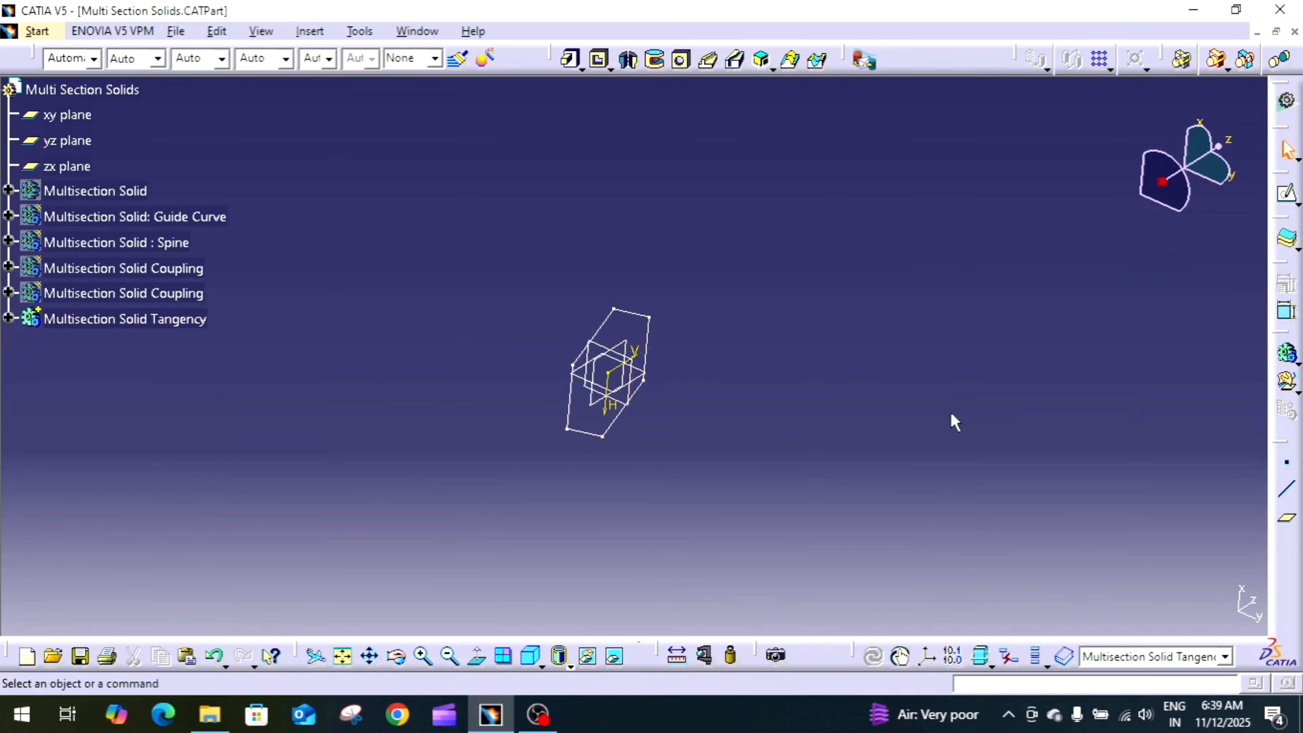
# Step: Create a plane offset 100 mm from the zx plane, in front of the hexagon
pyautogui.moveTo(953, 422)
pyautogui.mouseDown(button='middle')
pyautogui.moveTo(890, 320)
pyautogui.moveTo(864, 370)
pyautogui.mouseUp(button='middle')
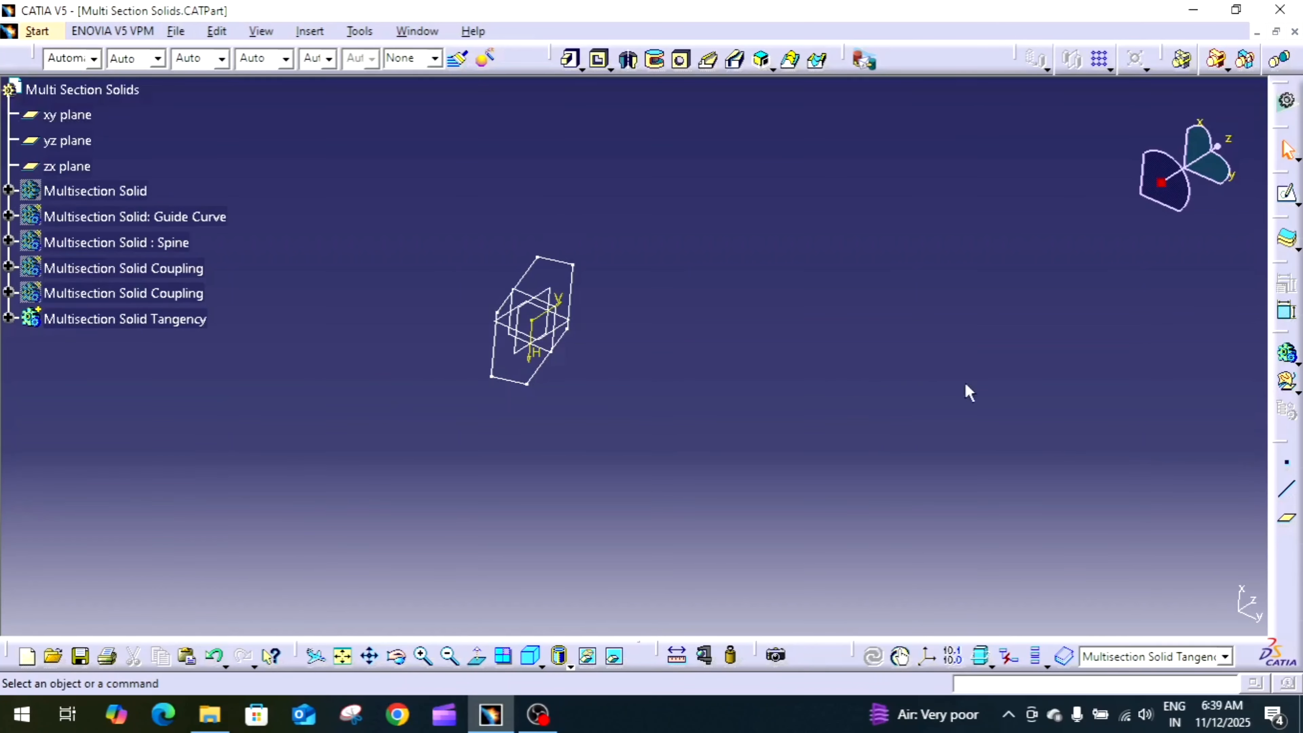
pyautogui.click(1289, 523)
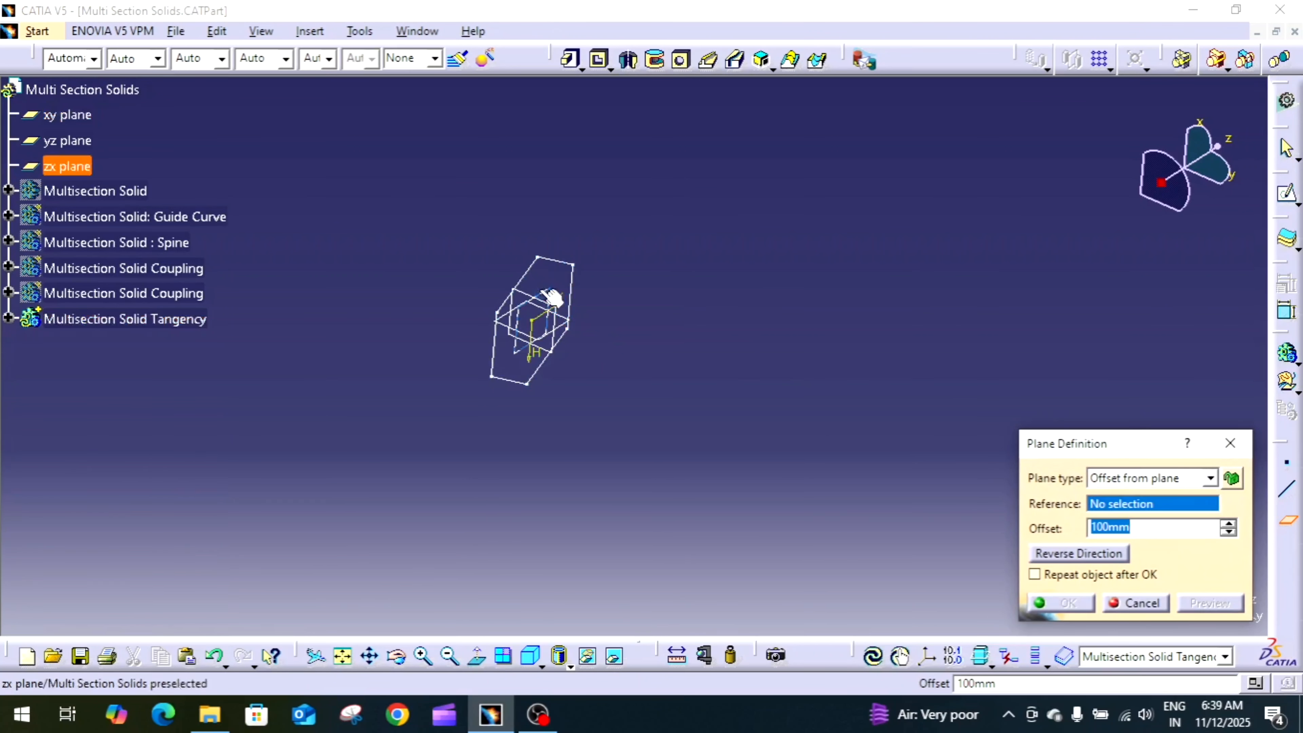
pyautogui.click(557, 297)
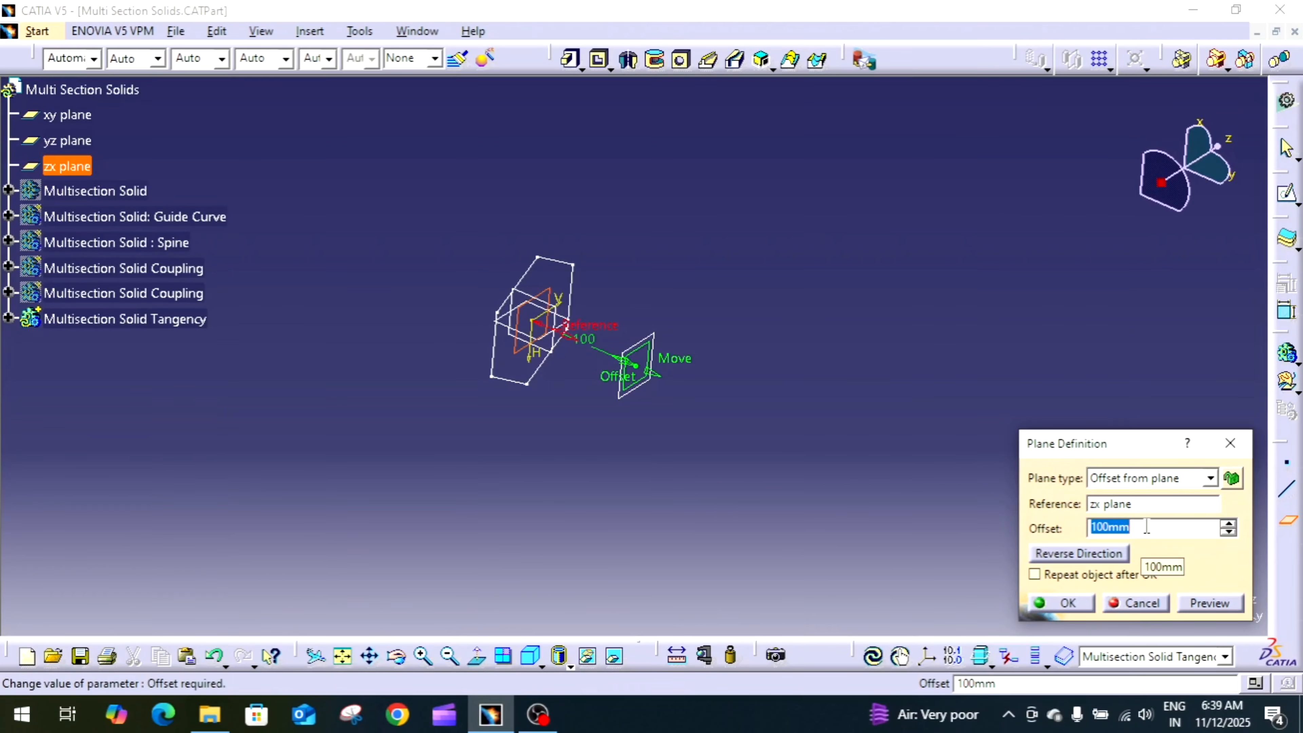
pyautogui.click(1050, 610)
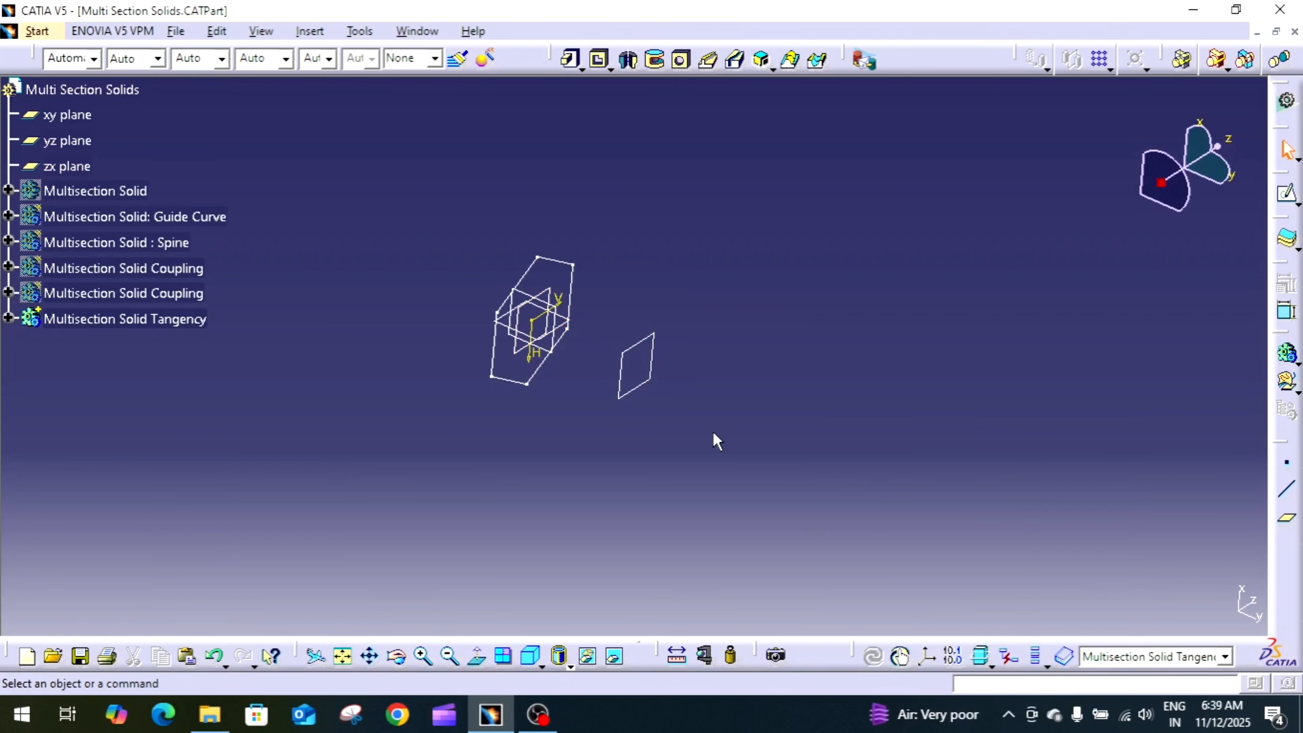
# Step: Sketch a centred rectangle about 59 by 58 mm on the offset plane, with its centre at the origin
pyautogui.click(636, 347)
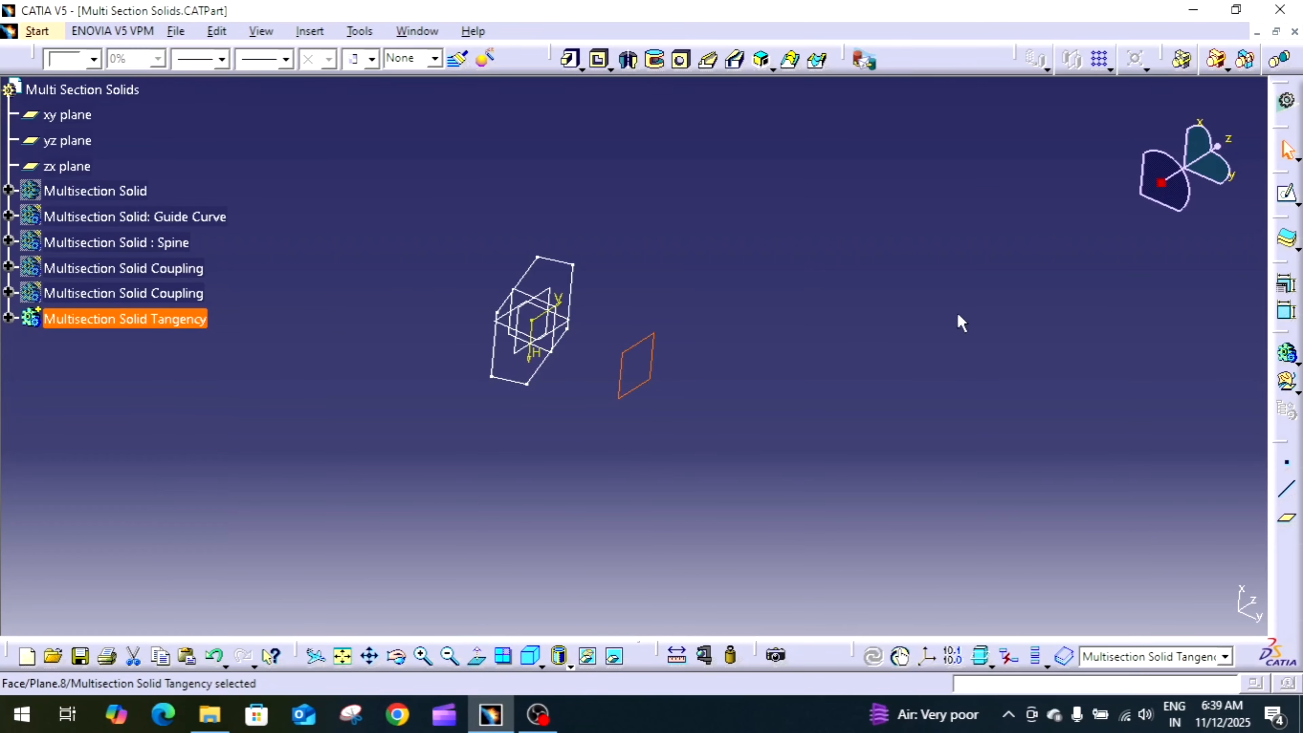
pyautogui.click(1287, 195)
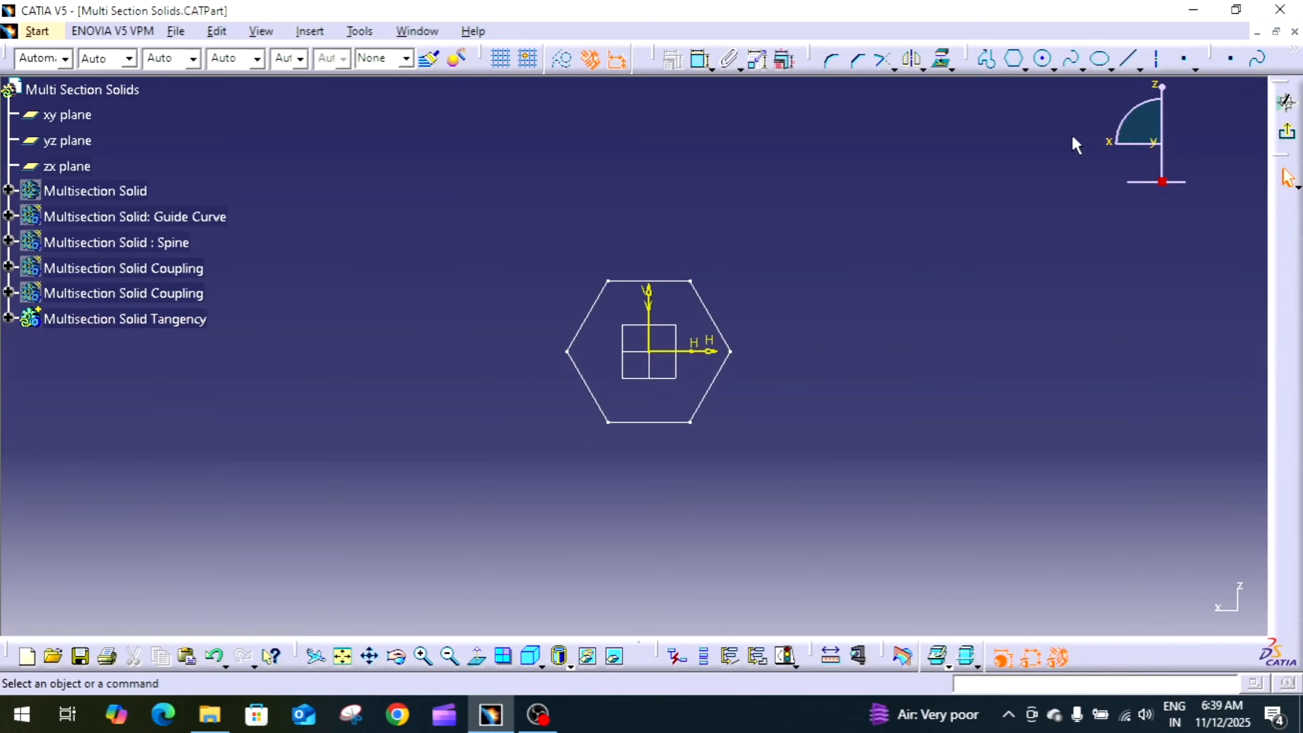
pyautogui.click(1021, 67)
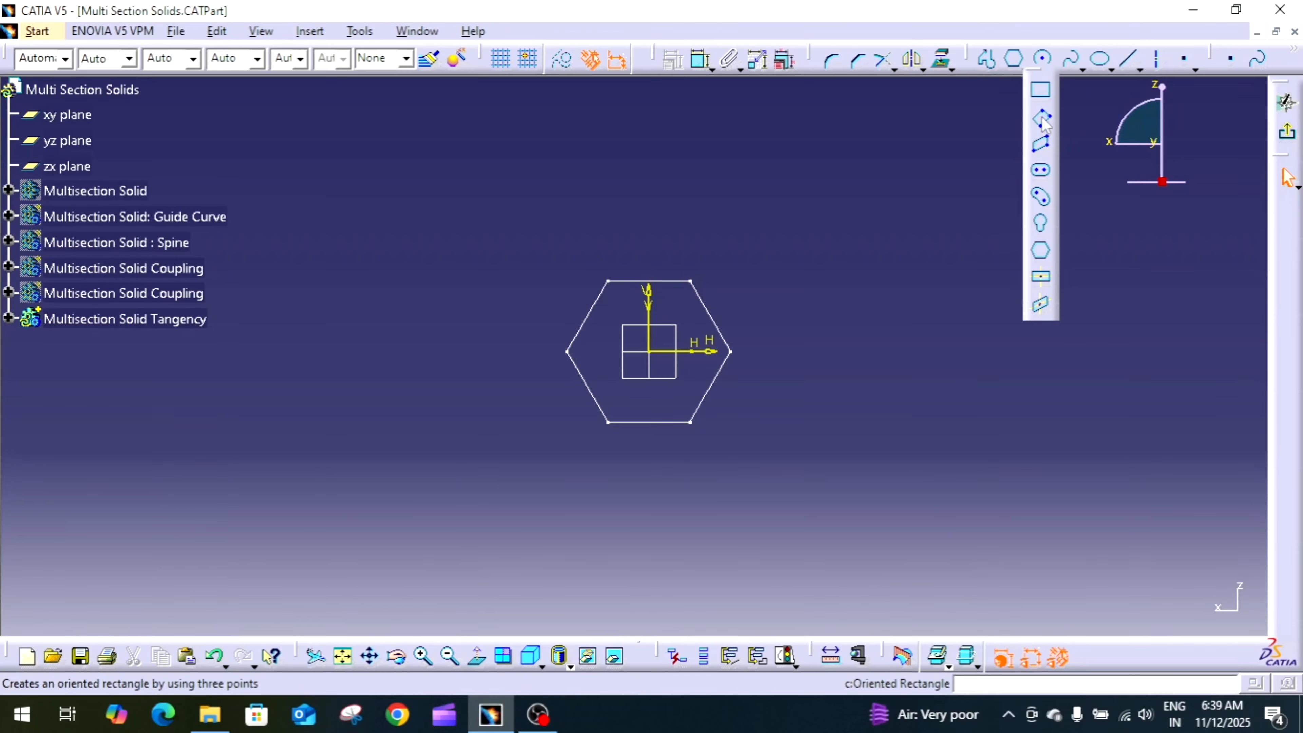
pyautogui.click(1041, 278)
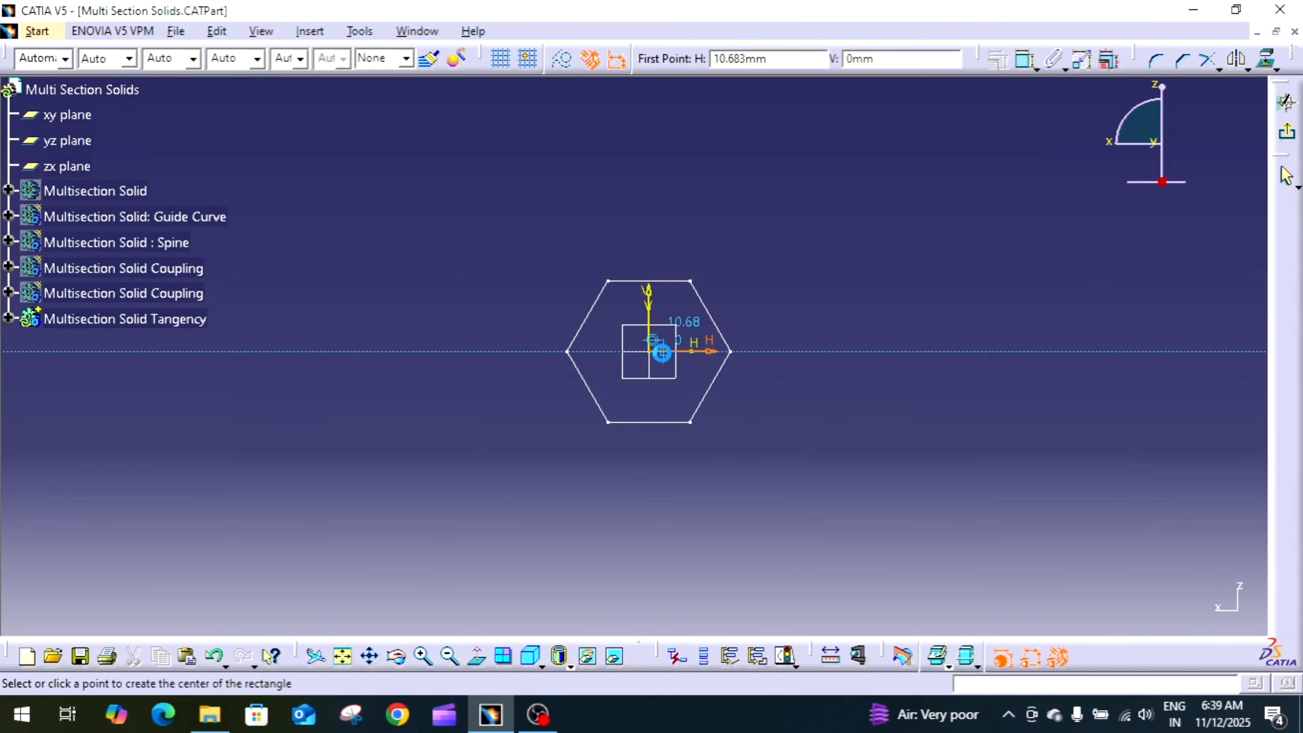
pyautogui.click(667, 351)
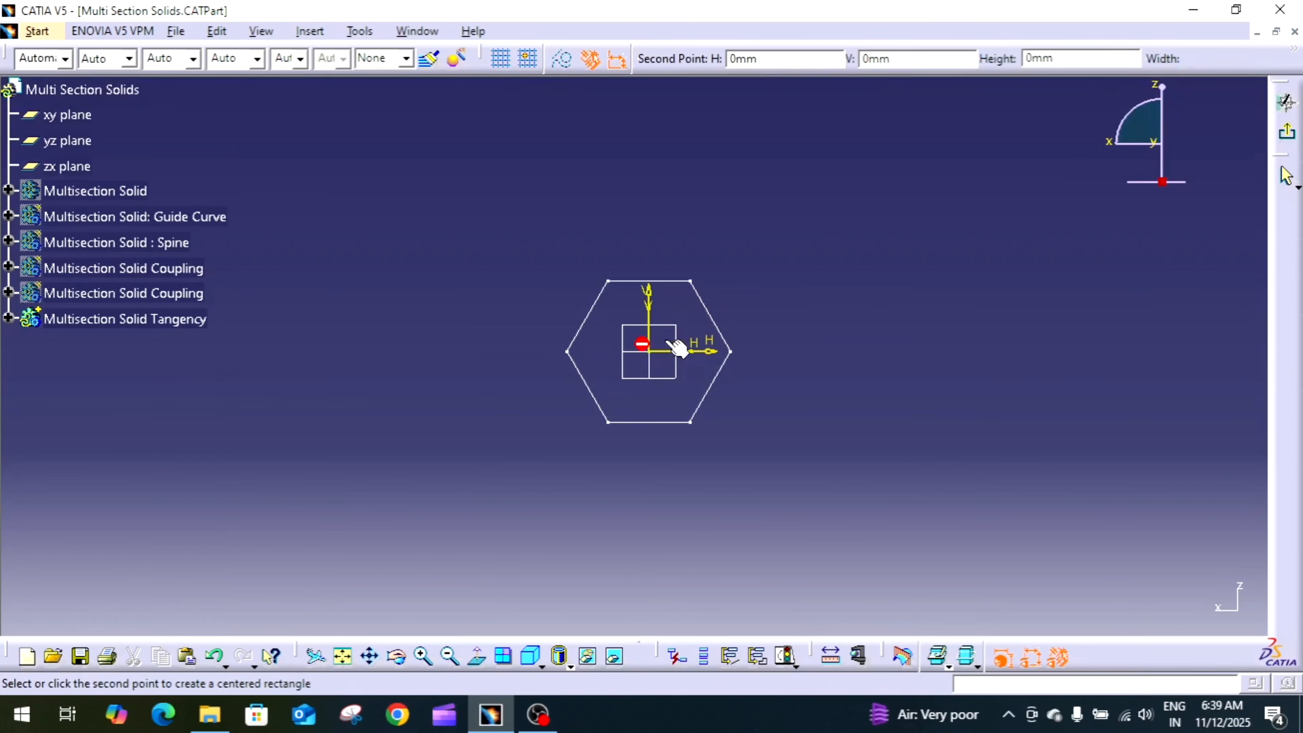
pyautogui.click(692, 309)
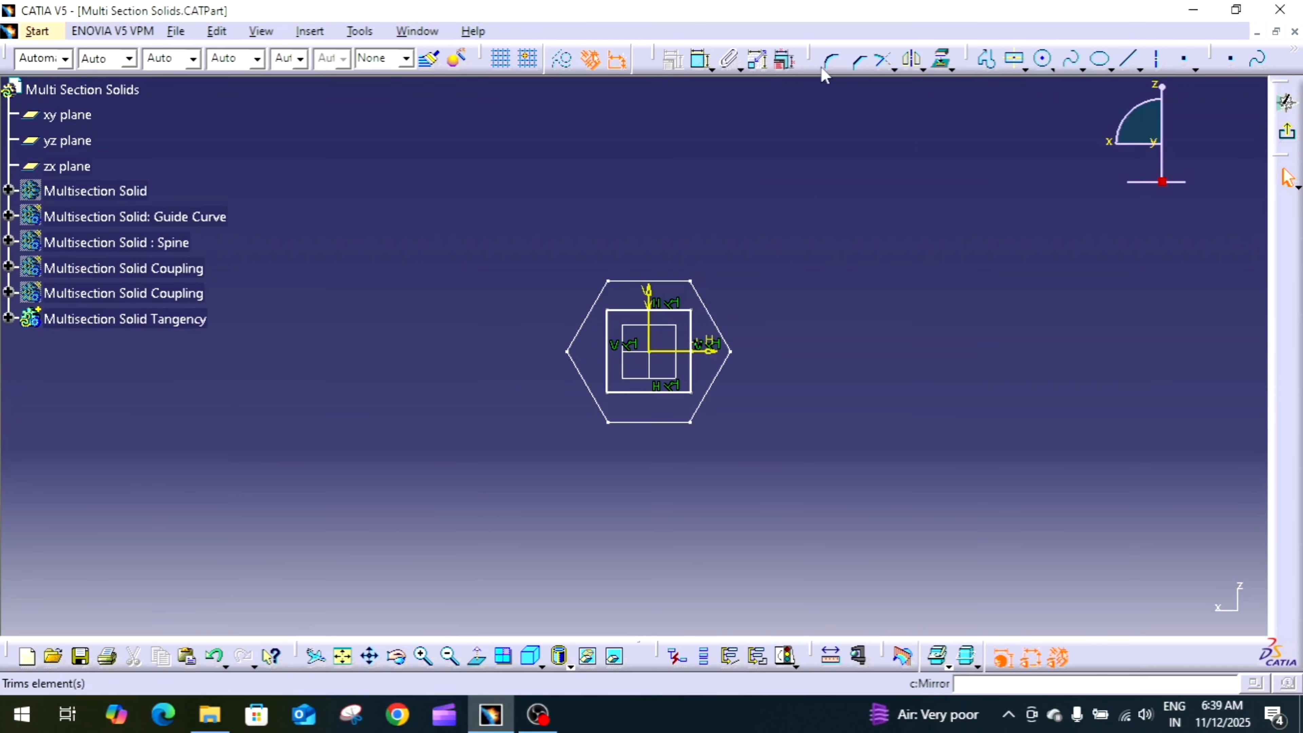
# Step: Dimension the rectangle's vertical side and set its length to 60 mm
pyautogui.click(697, 63)
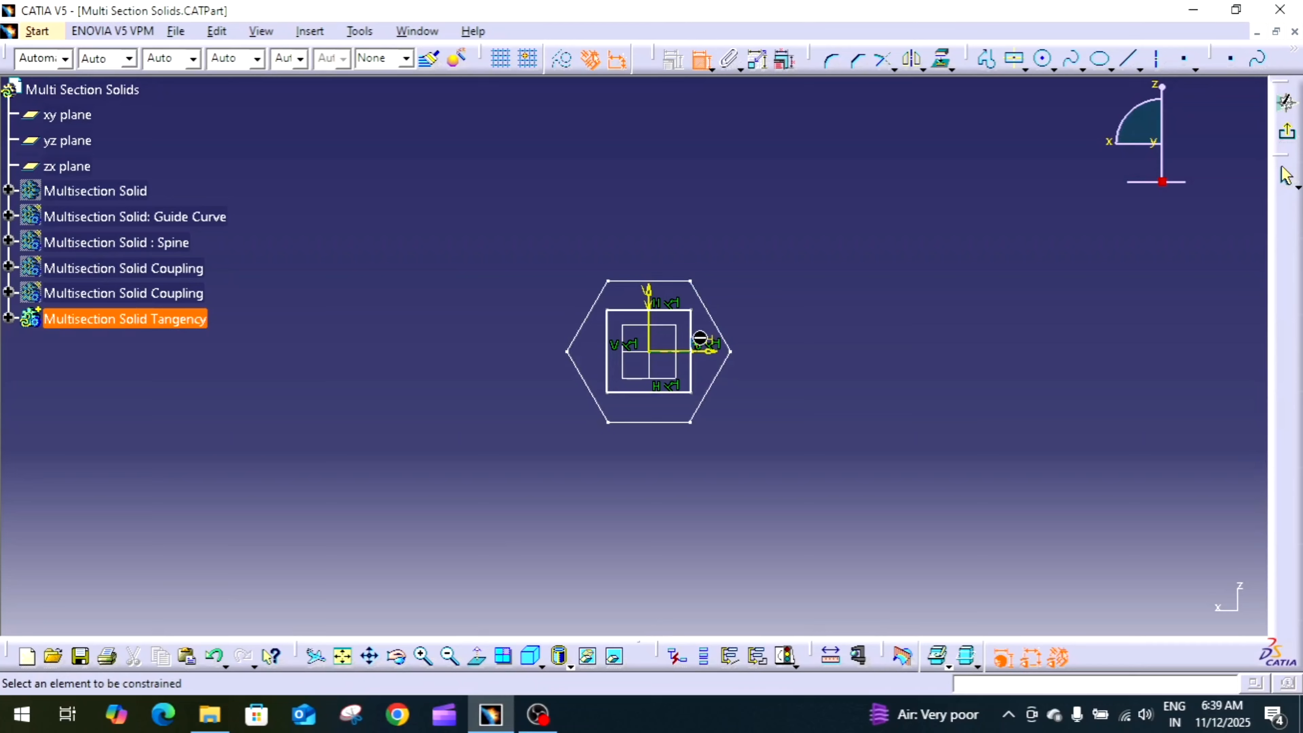
pyautogui.click(692, 370)
pyautogui.click(807, 368)
pyautogui.doubleClick(785, 353)
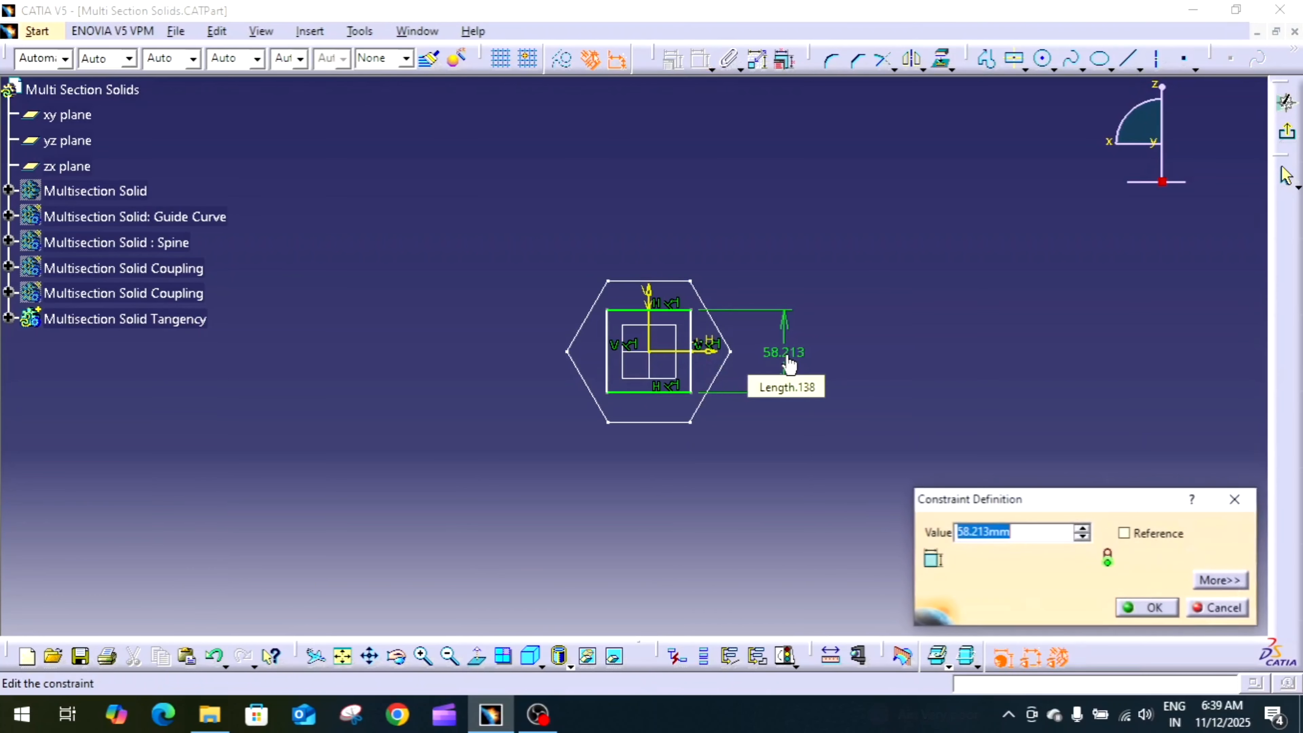
pyautogui.write('60')
pyautogui.press('Return')
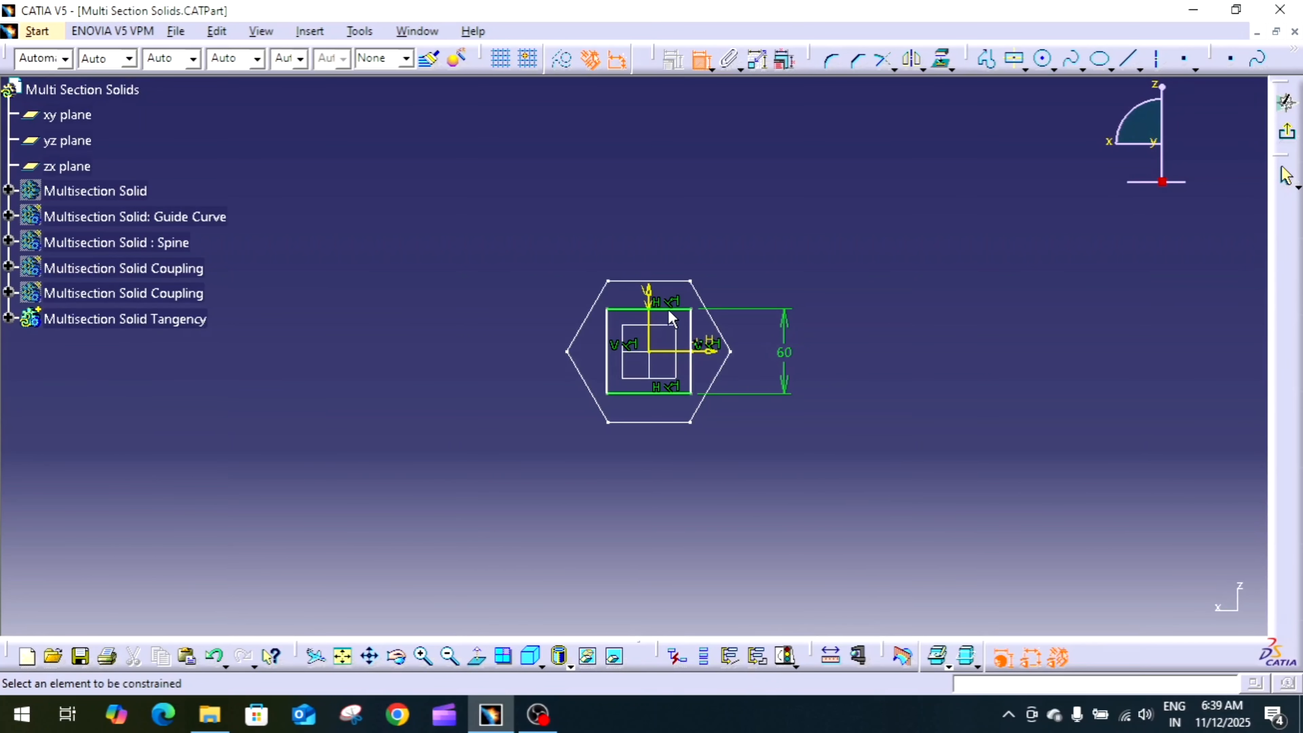
# Step: Dimension the rectangle's horizontal side, set its length to 60 mm, and exit the sketch
pyautogui.click(670, 310)
pyautogui.click(645, 253)
pyautogui.doubleClick(645, 256)
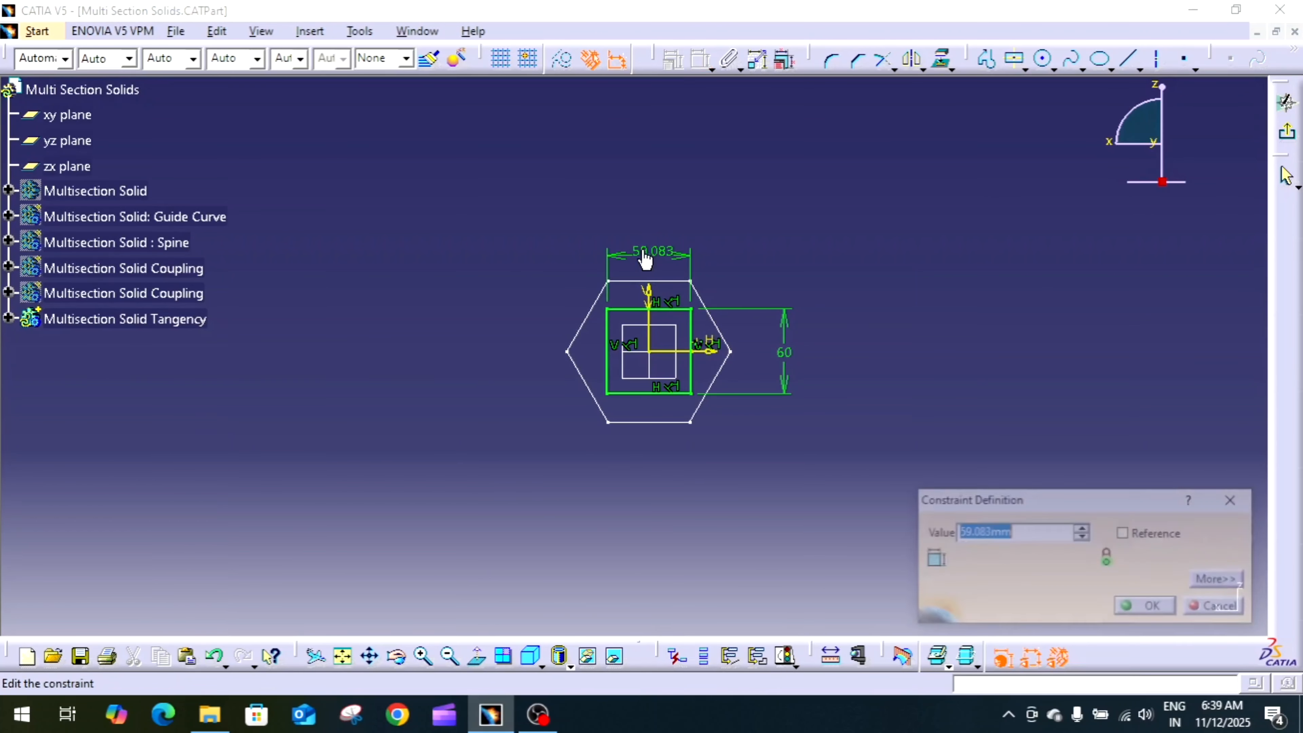
pyautogui.write('60')
pyautogui.press('Return')
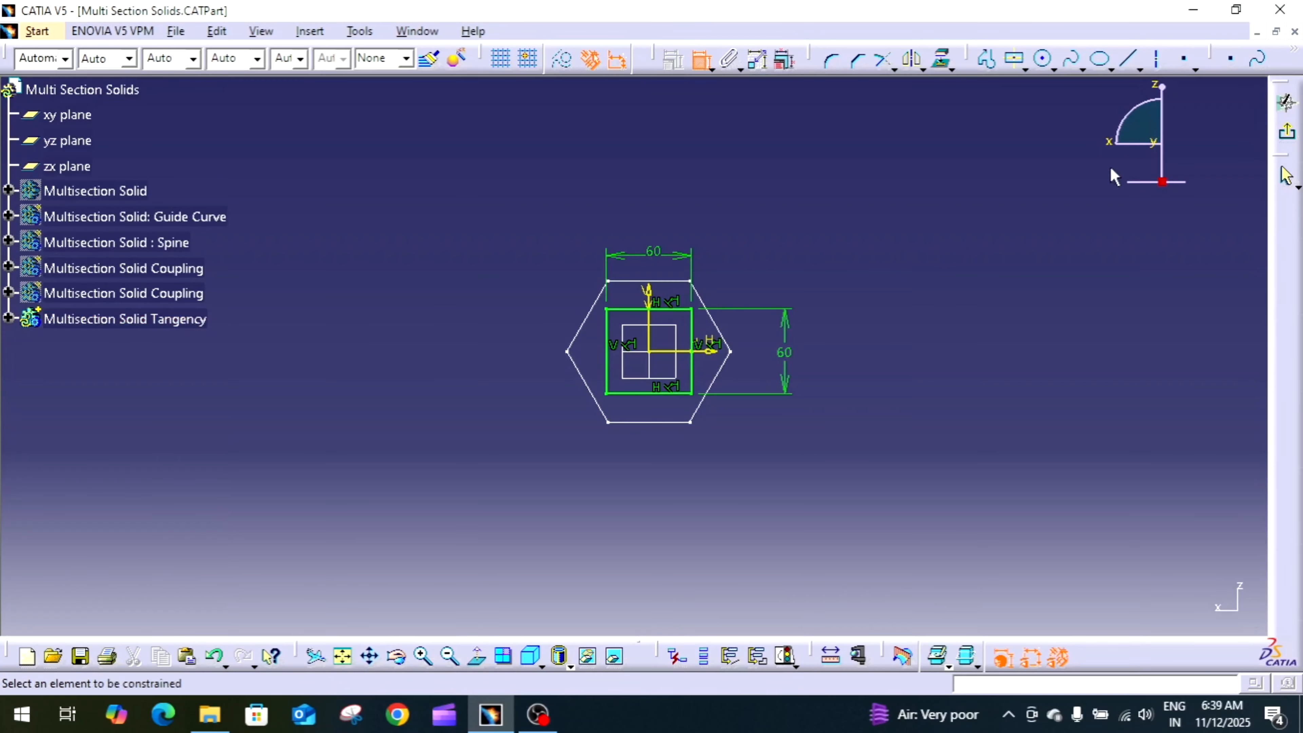
pyautogui.click(1286, 103)
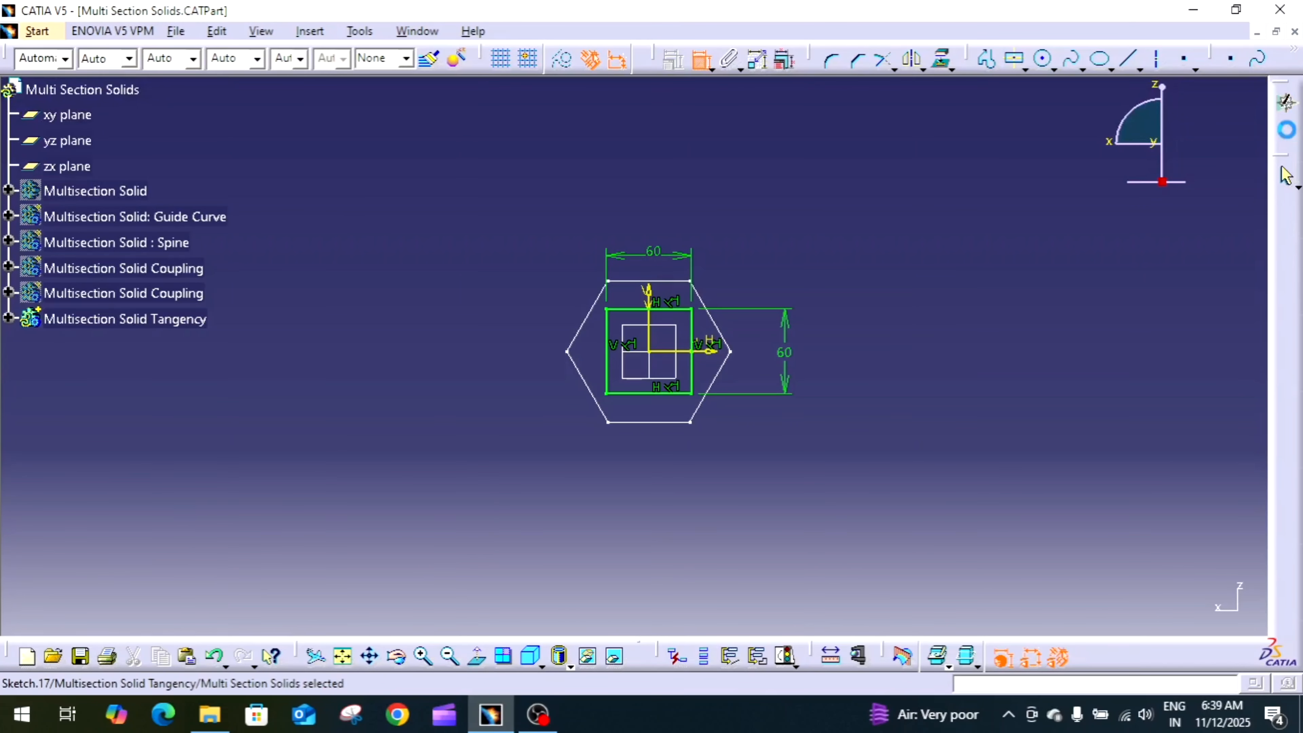
pyautogui.click(1005, 323)
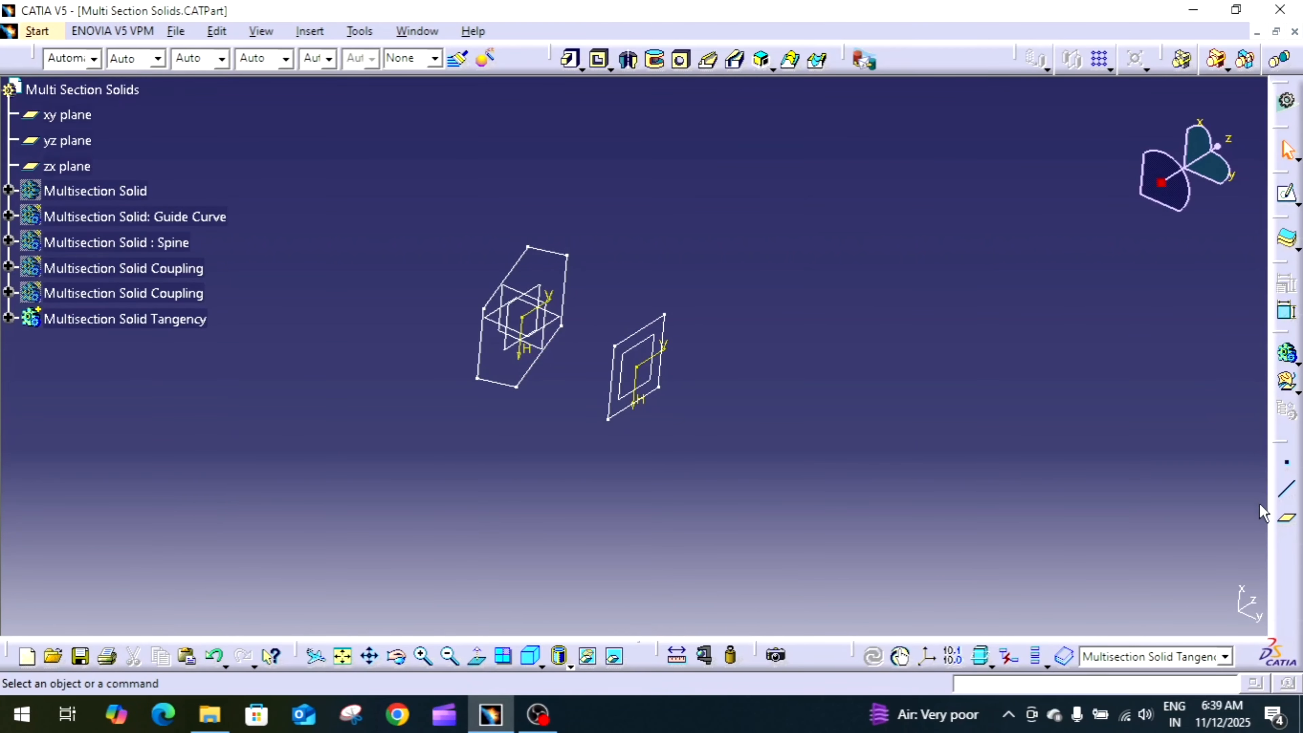
# Step: Create a plane offset 100 mm from the square's plane, on the side away from the hexagon
pyautogui.click(1286, 517)
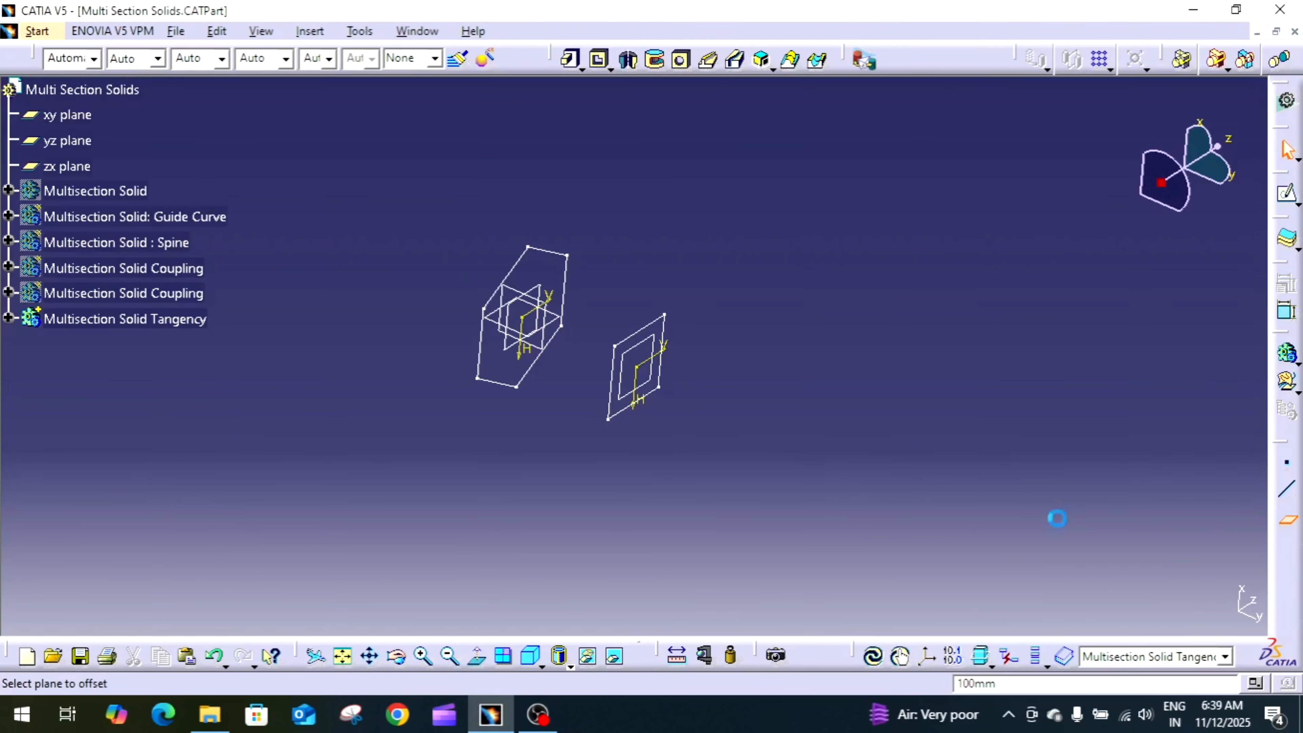
pyautogui.click(637, 357)
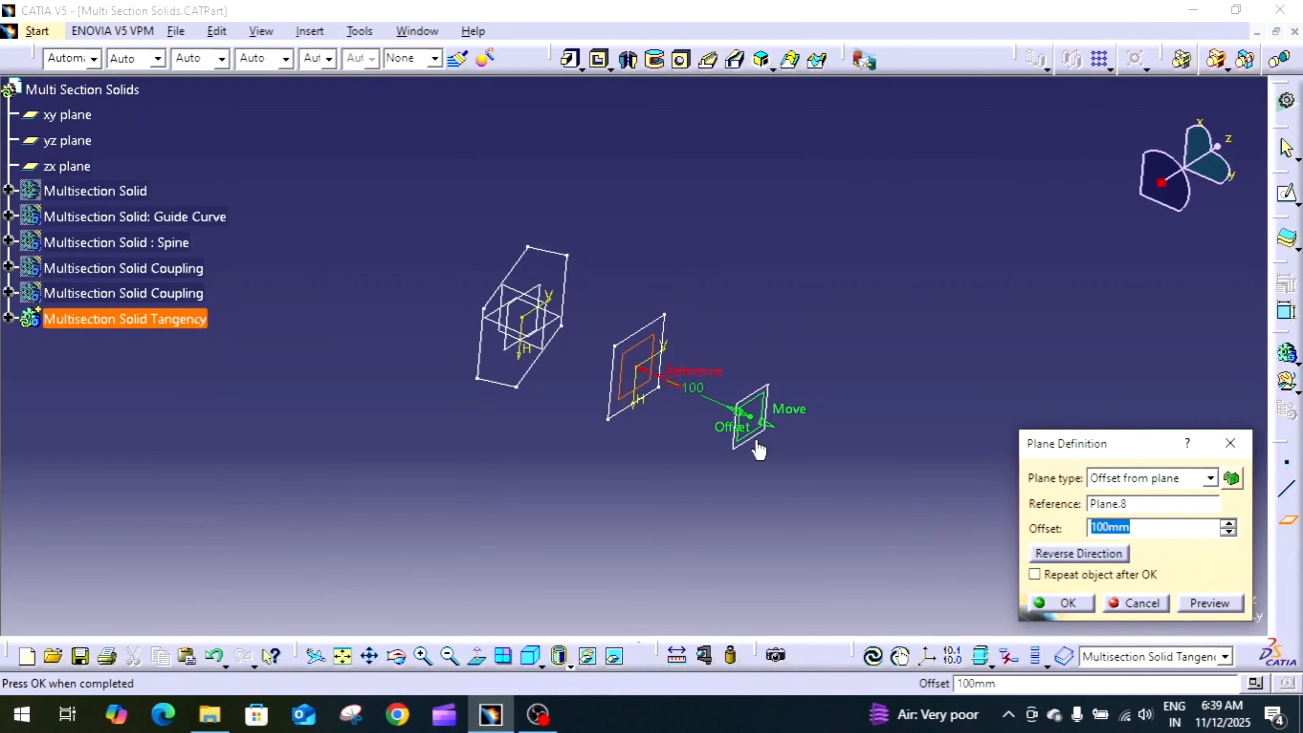
pyautogui.click(1084, 608)
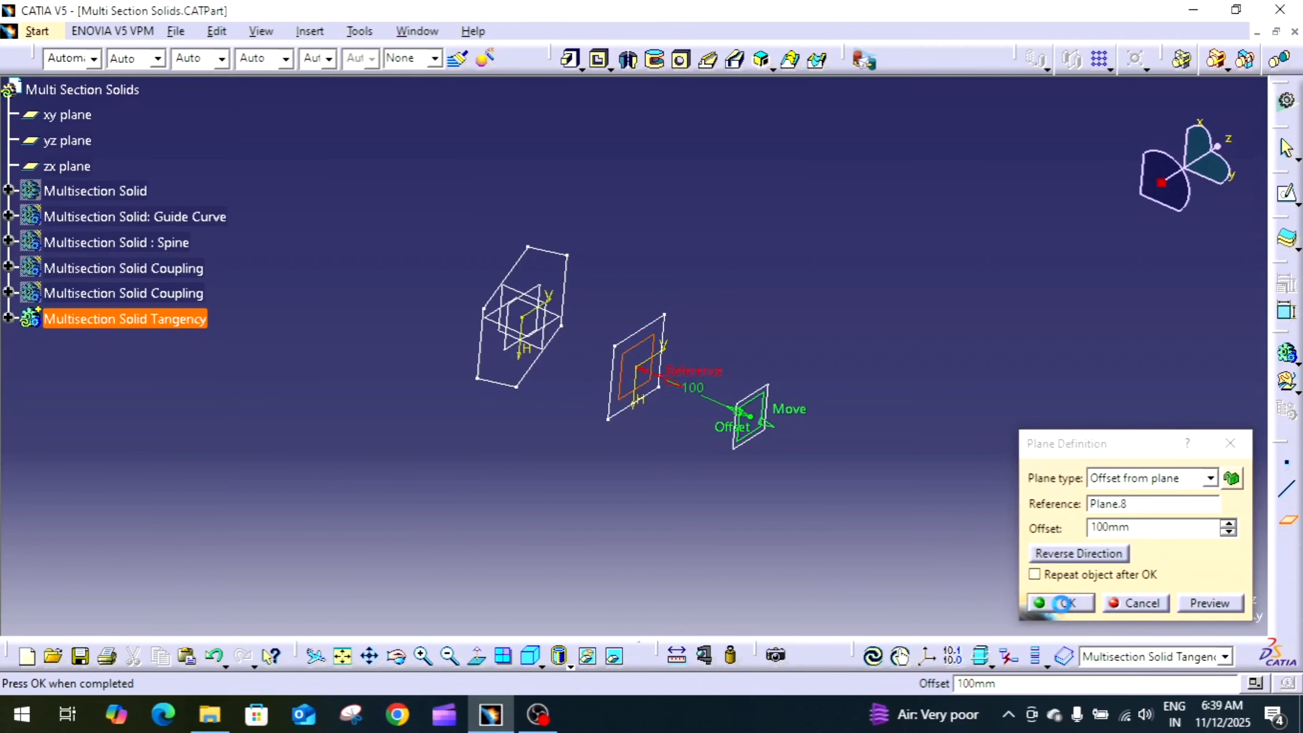
# Step: Sketch a circle about 128 mm in diameter on the new offset plane, centred on the origin
pyautogui.click(749, 414)
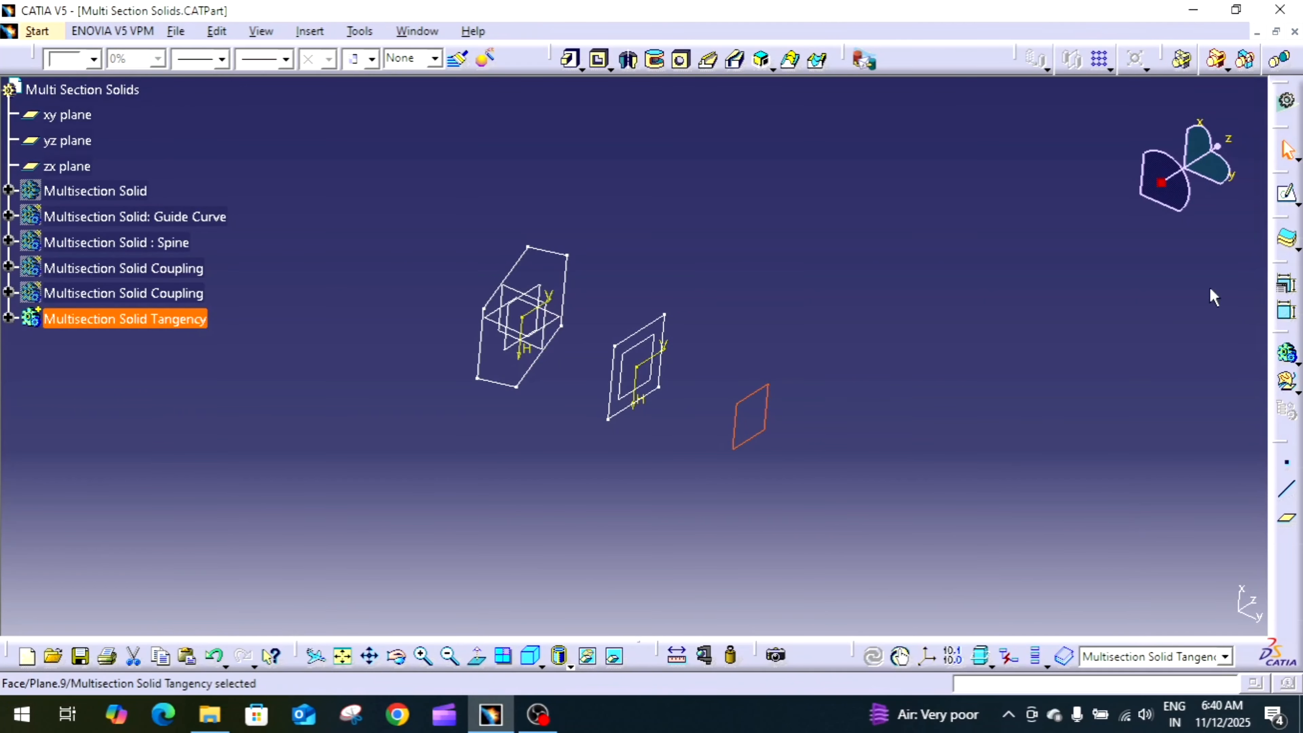
pyautogui.click(1287, 198)
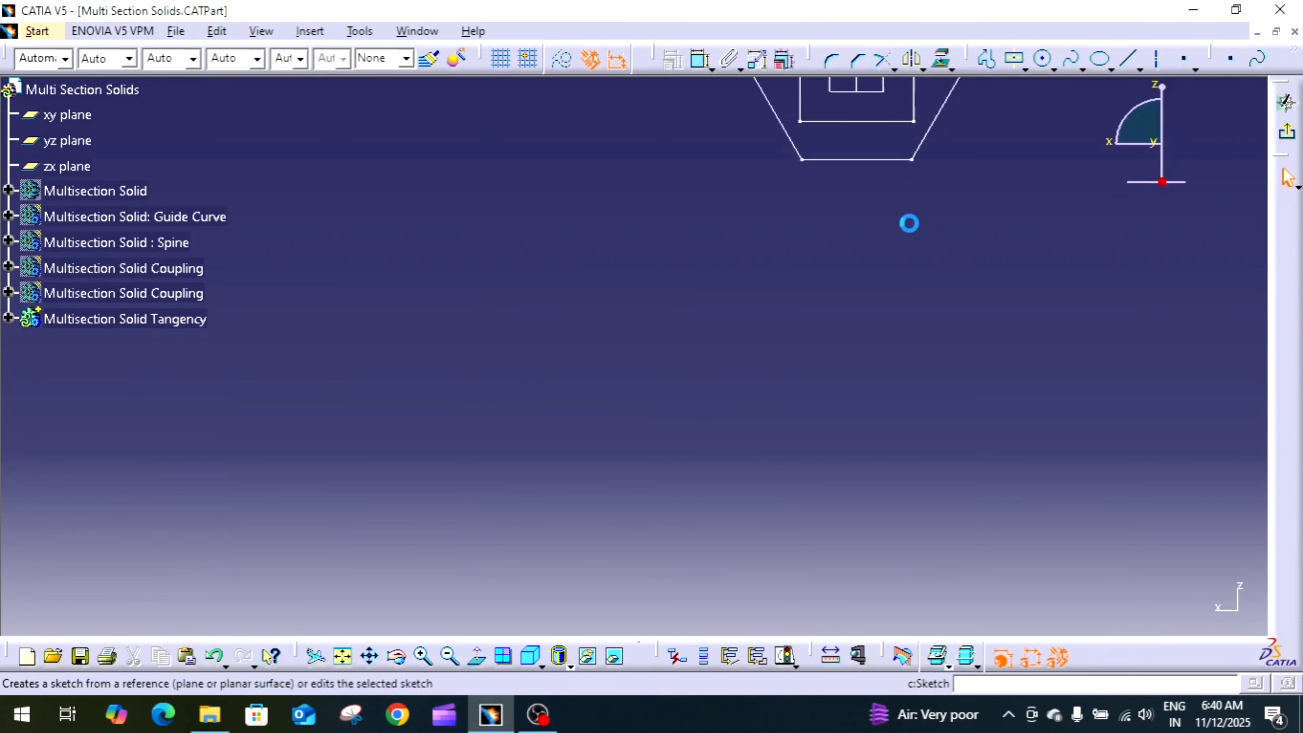
pyautogui.moveTo(911, 226); pyautogui.dragTo(772, 523, button='middle')
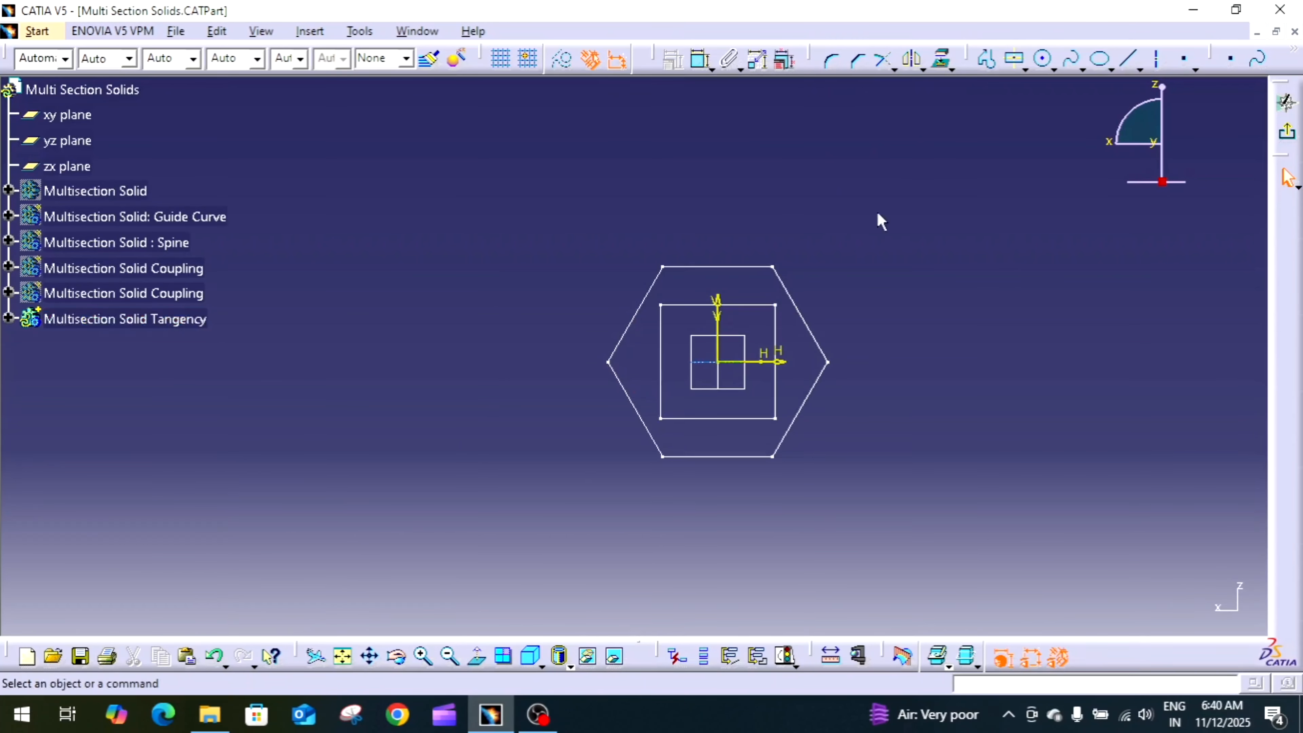
pyautogui.click(1043, 58)
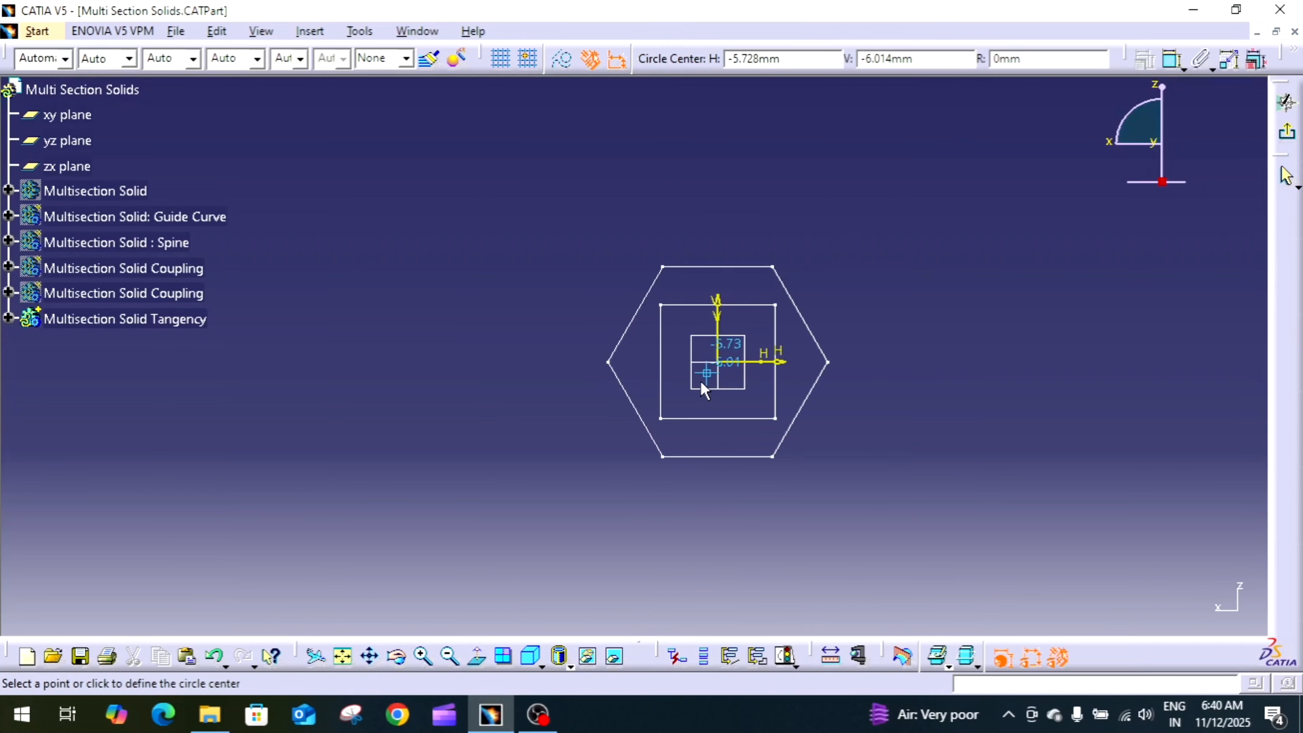
pyautogui.click(719, 362)
pyautogui.click(805, 275)
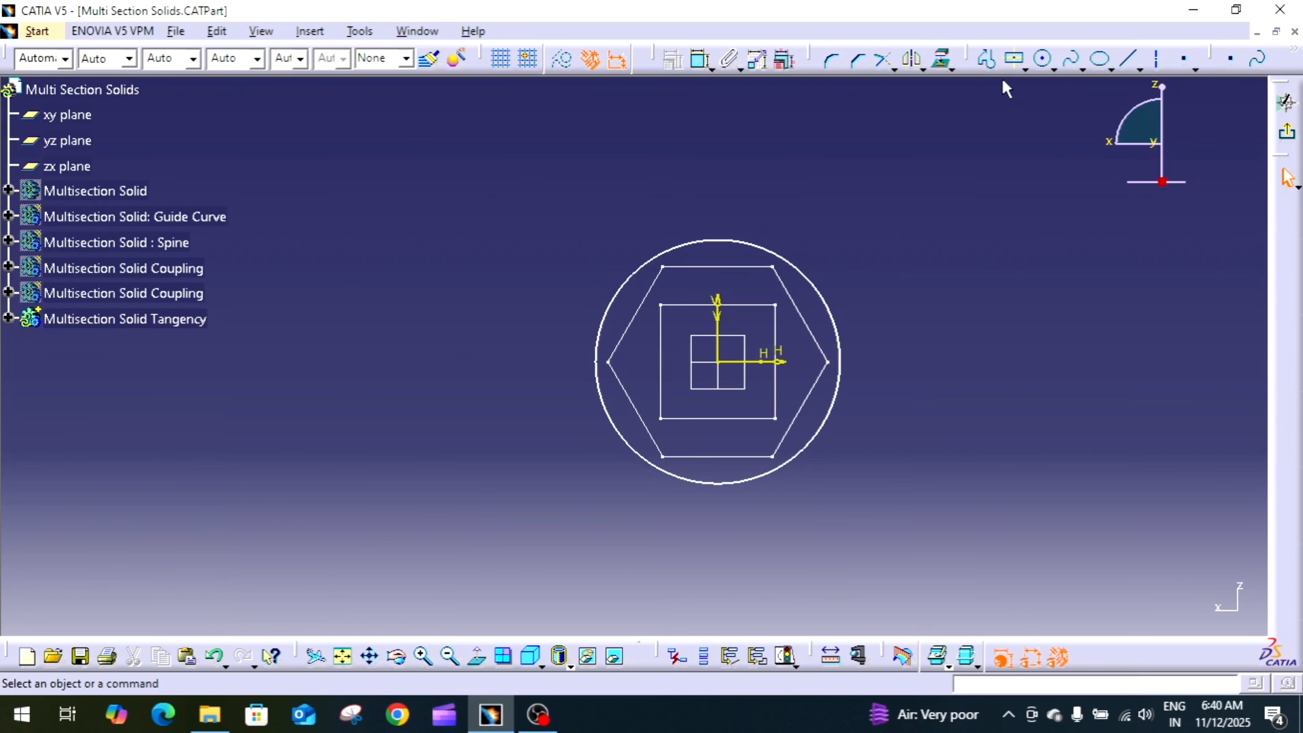
# Step: Dimension the circle, set its diameter to 80 mm, and exit the sketch
pyautogui.click(700, 59)
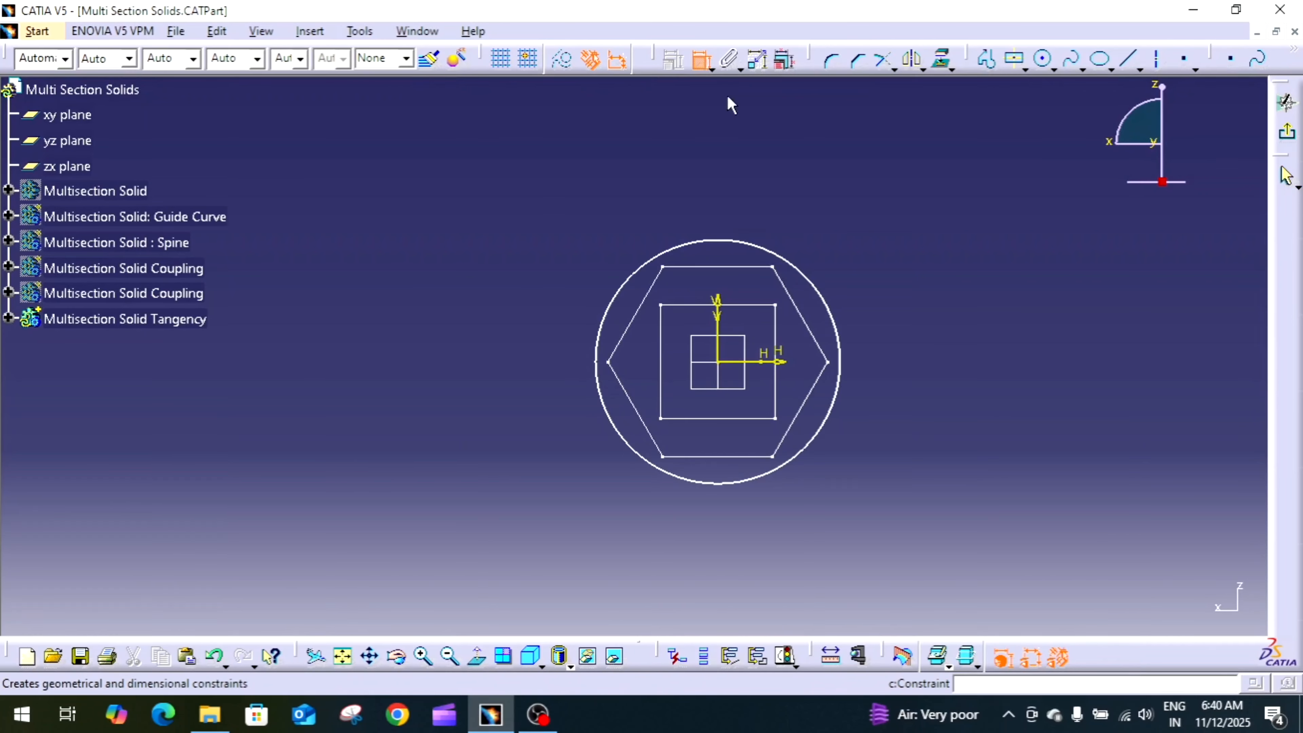
pyautogui.click(816, 280)
pyautogui.click(879, 271)
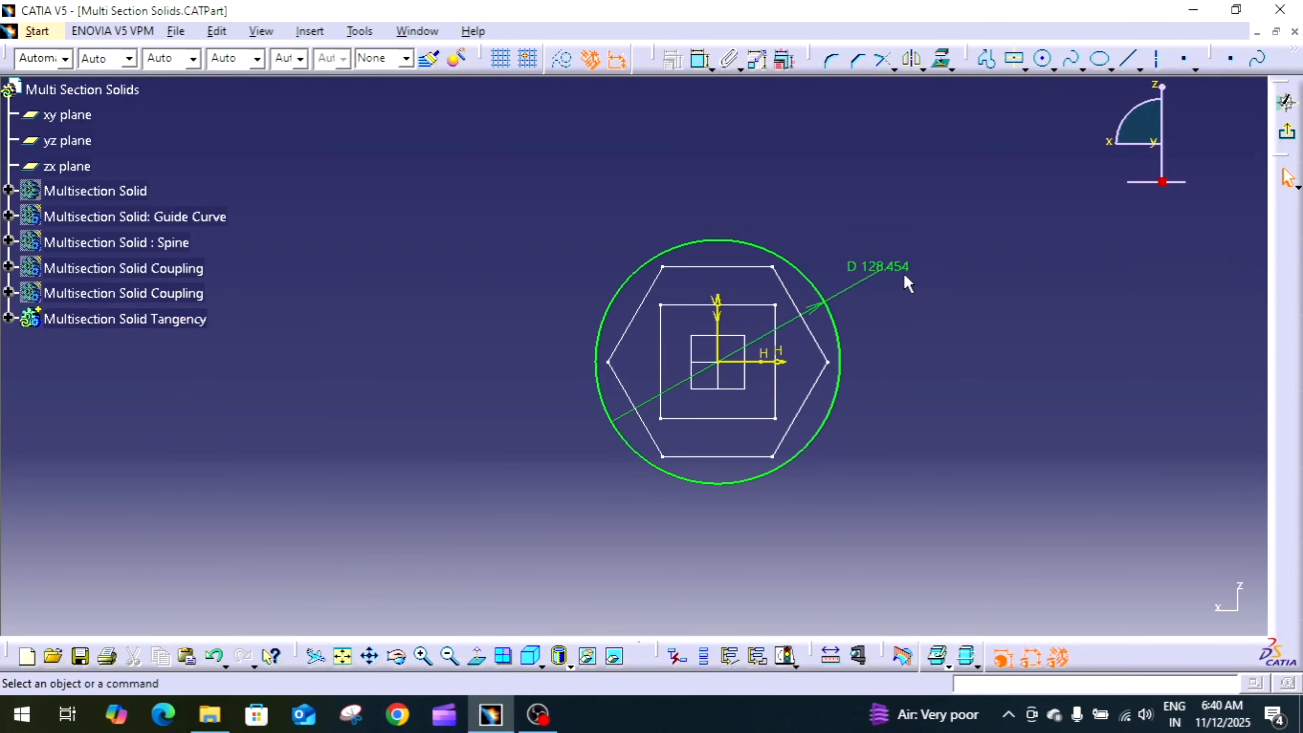
pyautogui.doubleClick(893, 280)
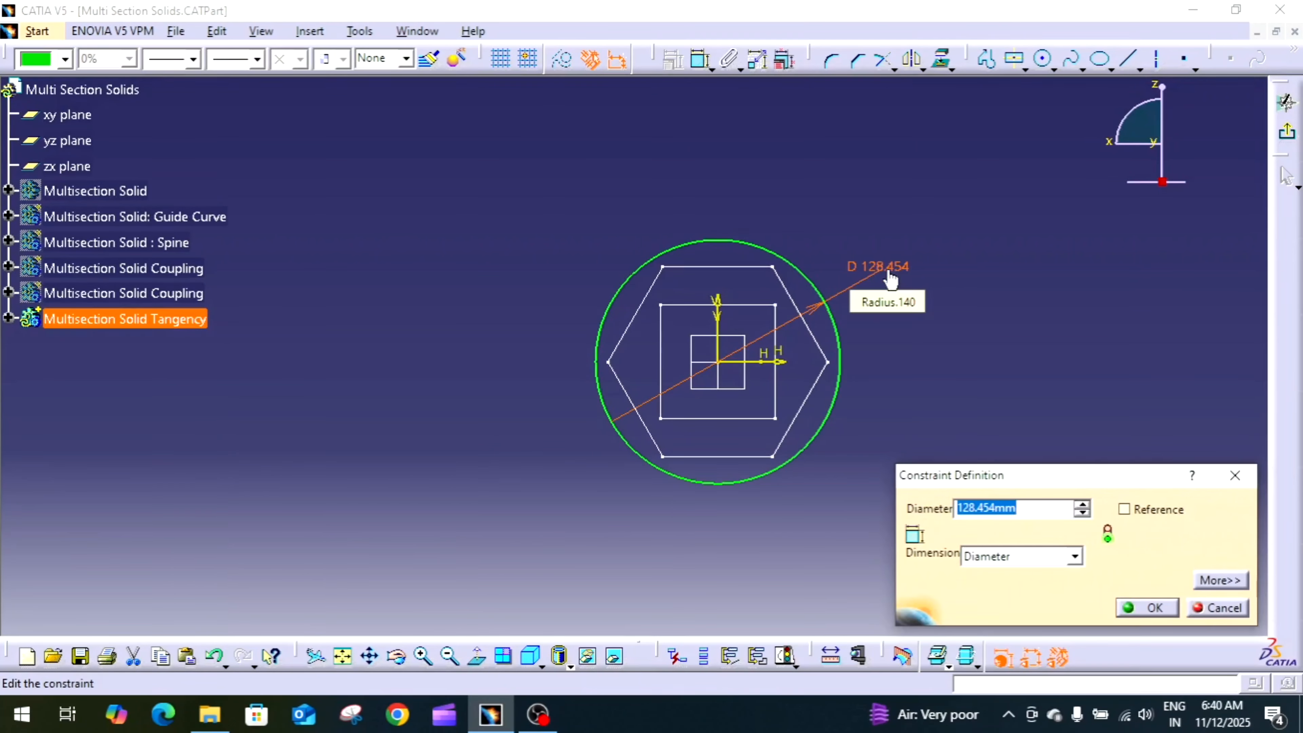
pyautogui.write('80')
pyautogui.press('Return')
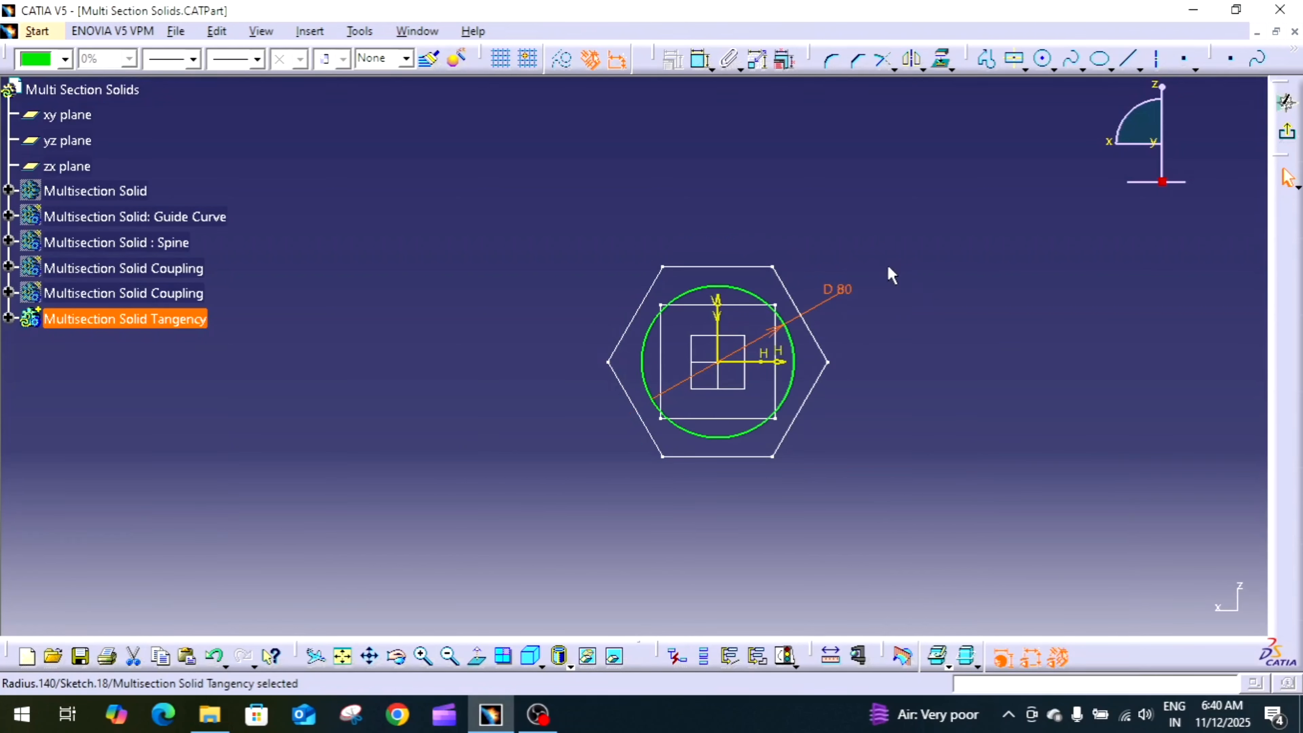
pyautogui.click(1287, 131)
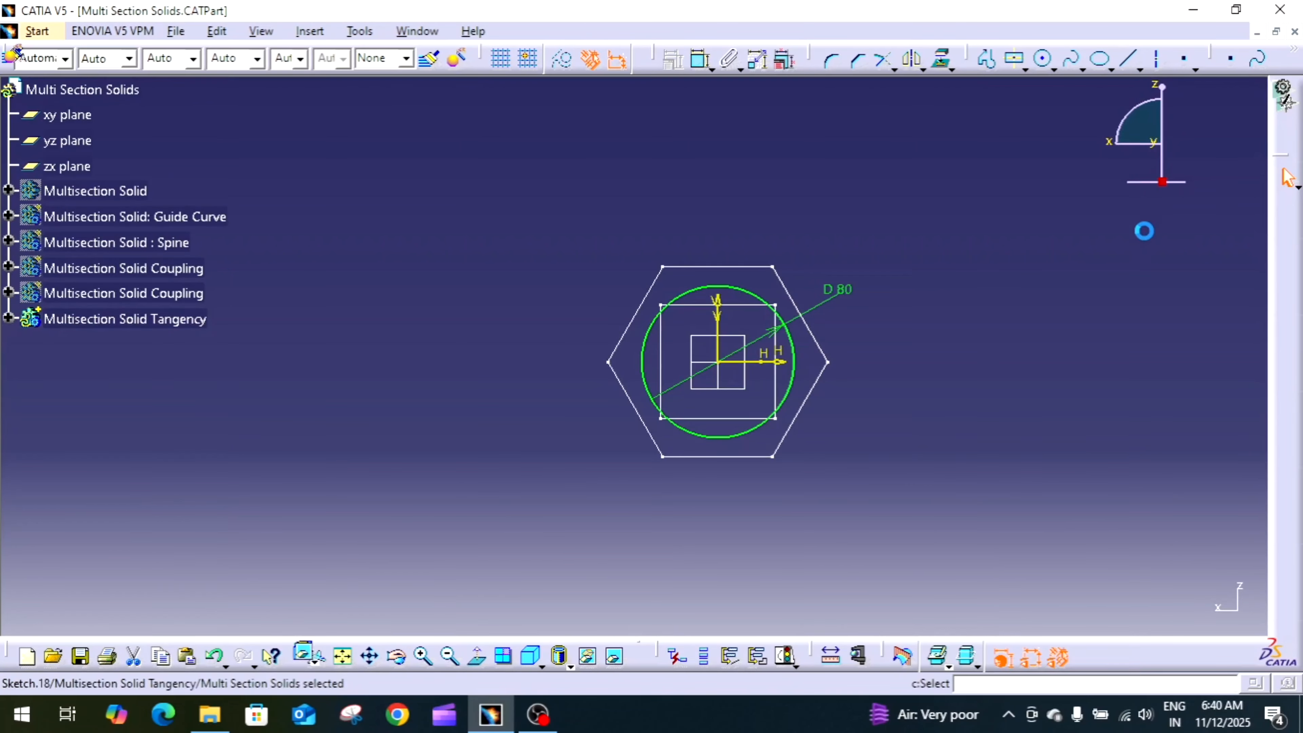
pyautogui.moveTo(1082, 286); pyautogui.dragTo(1028, 363, button='middle')
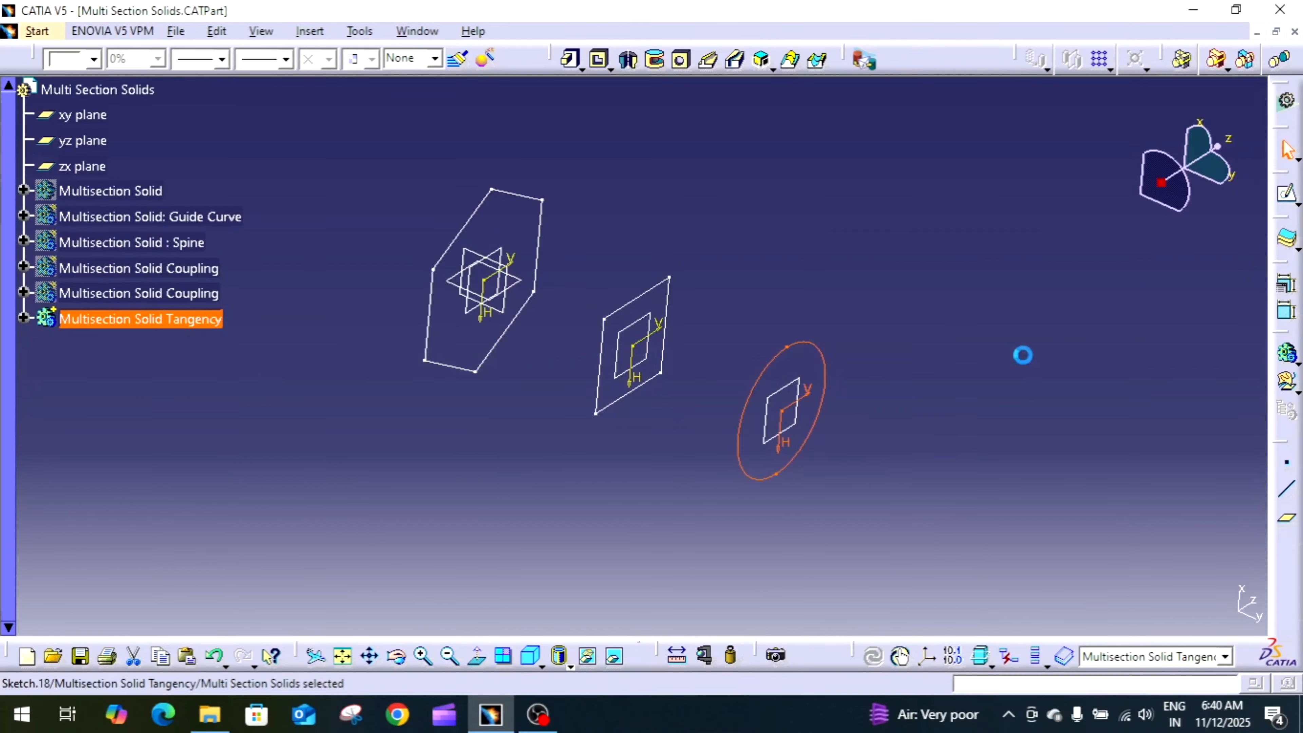
pyautogui.click(1018, 356)
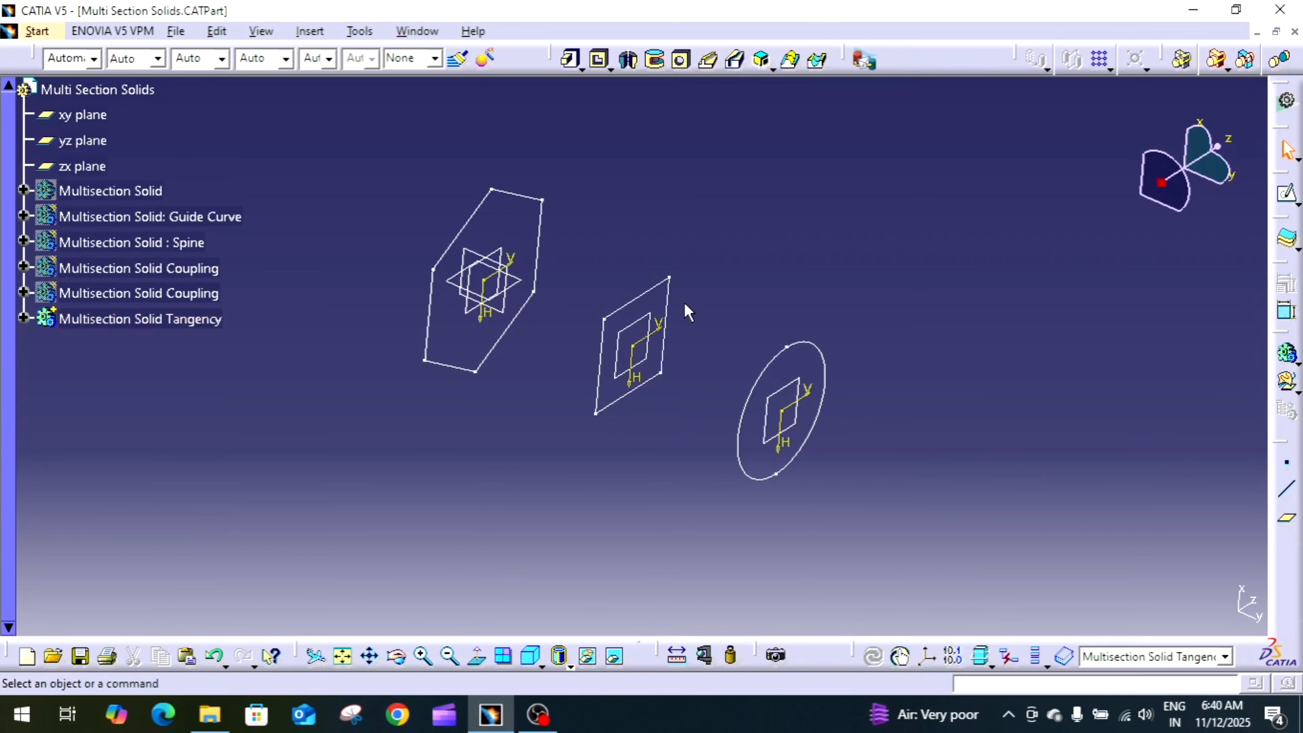
# Step: Create a point on the square section's side, 30 mm along the curve from the corner nearest the circle's lower side
pyautogui.moveTo(846, 332); pyautogui.dragTo(826, 319, button='middle')
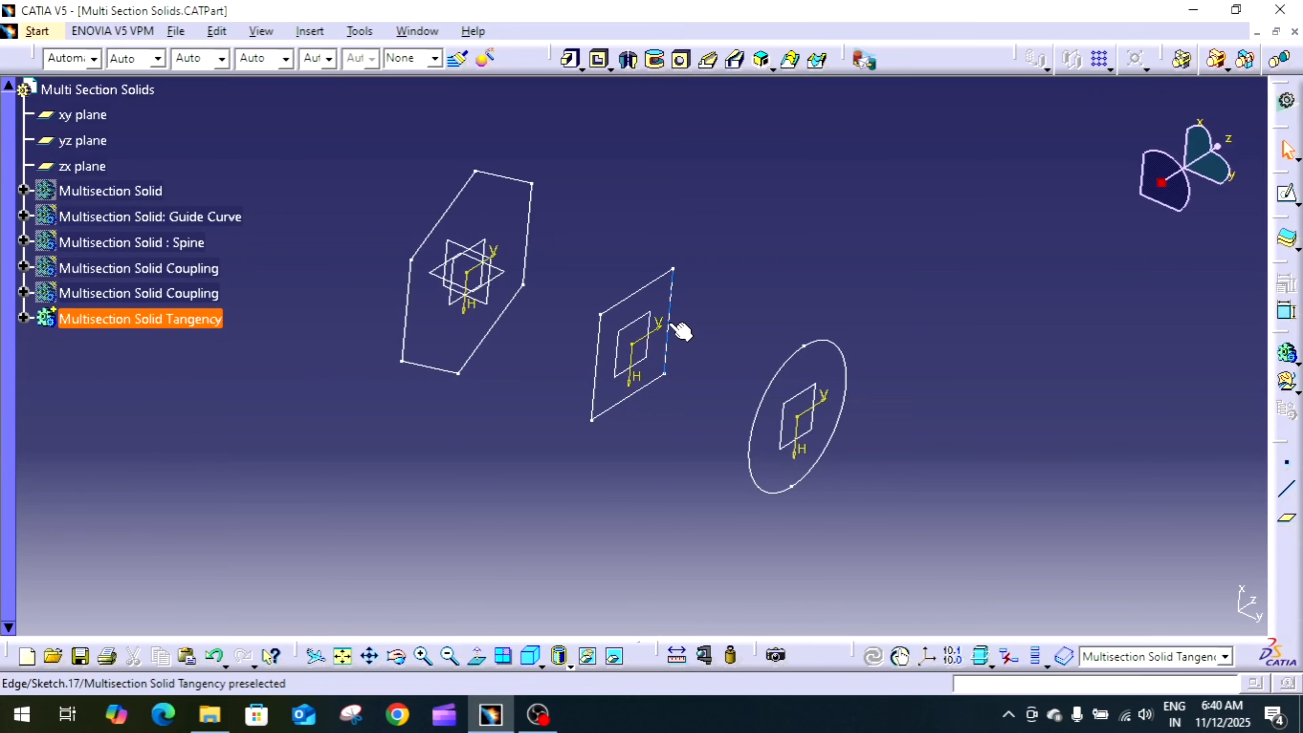
pyautogui.click(1289, 474)
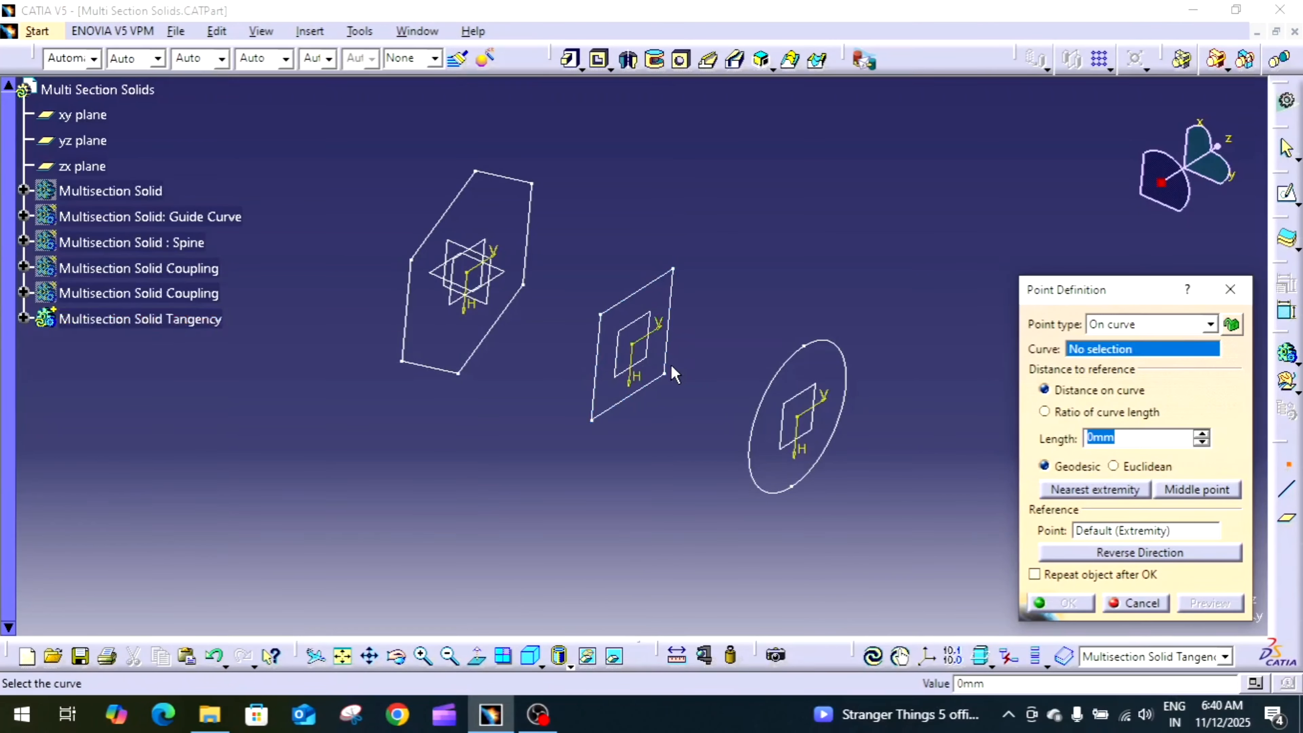
pyautogui.click(663, 379)
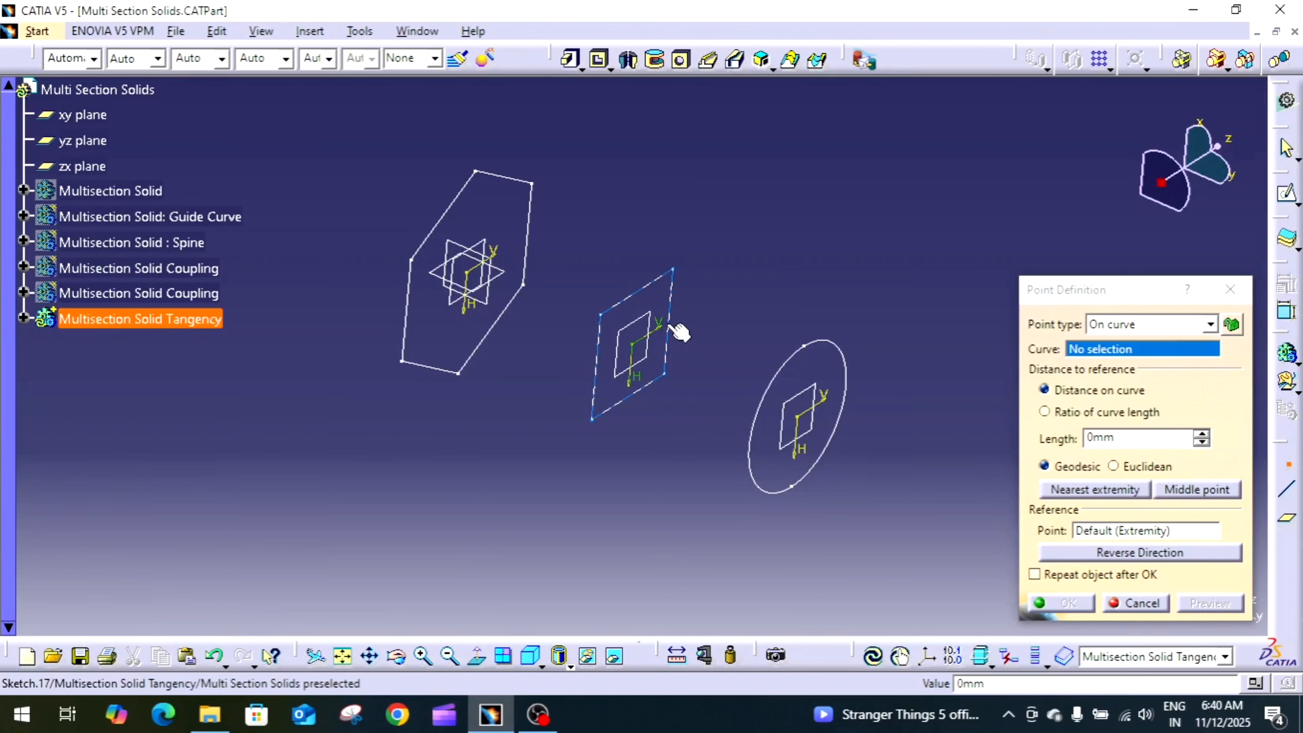
pyautogui.click(678, 329)
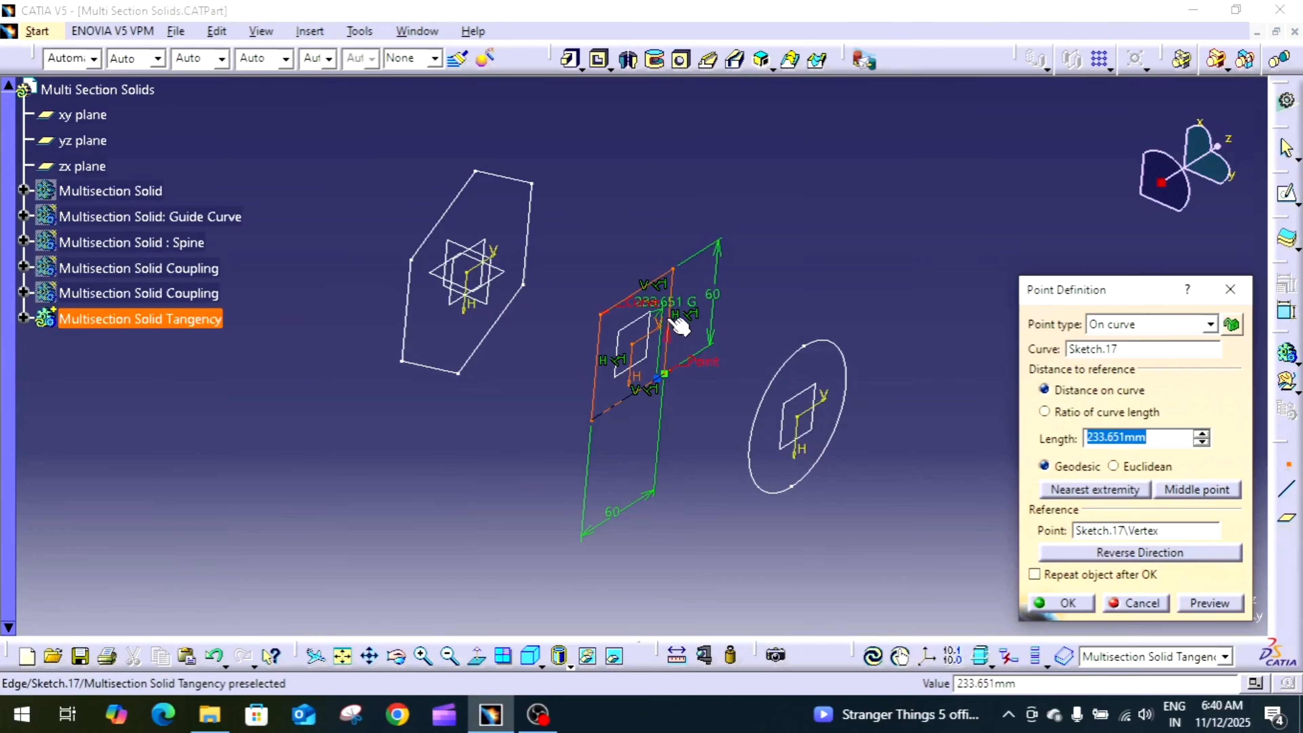
pyautogui.click(685, 329)
pyautogui.moveTo(682, 328); pyautogui.dragTo(686, 327)
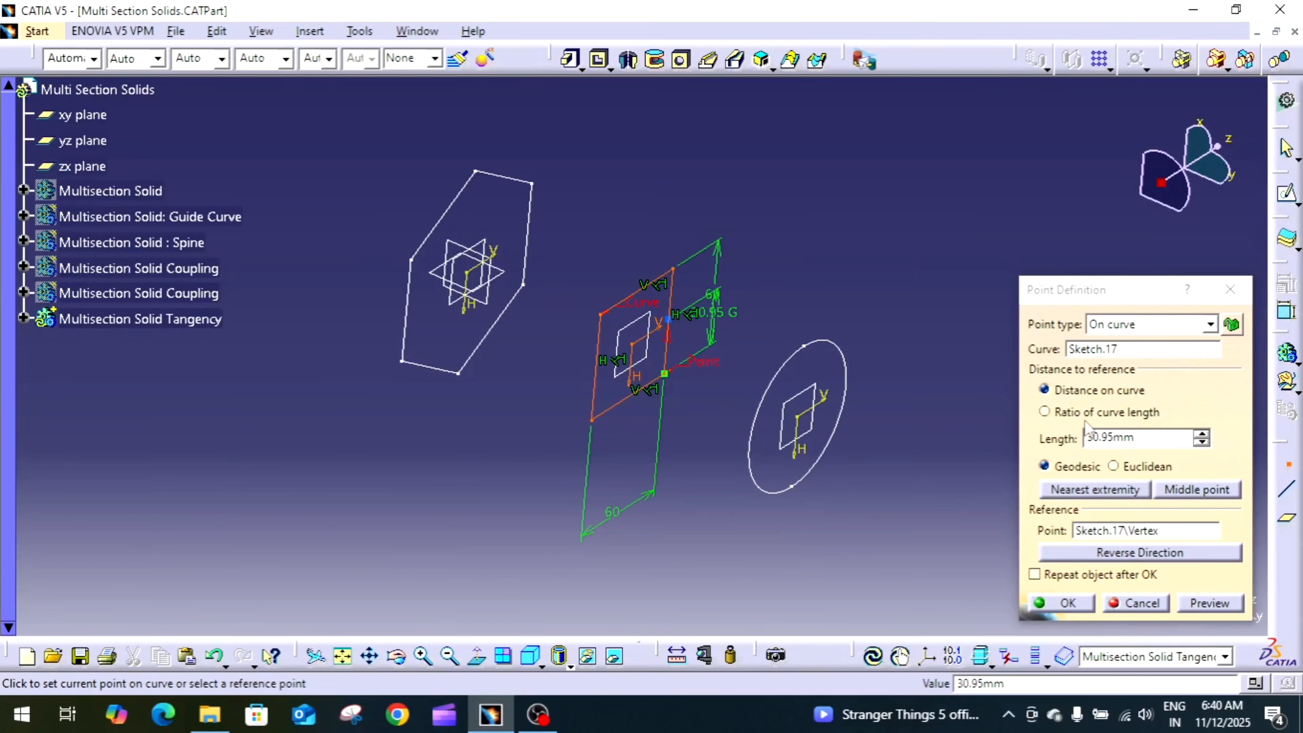
pyautogui.moveTo(1139, 437); pyautogui.dragTo(985, 442)
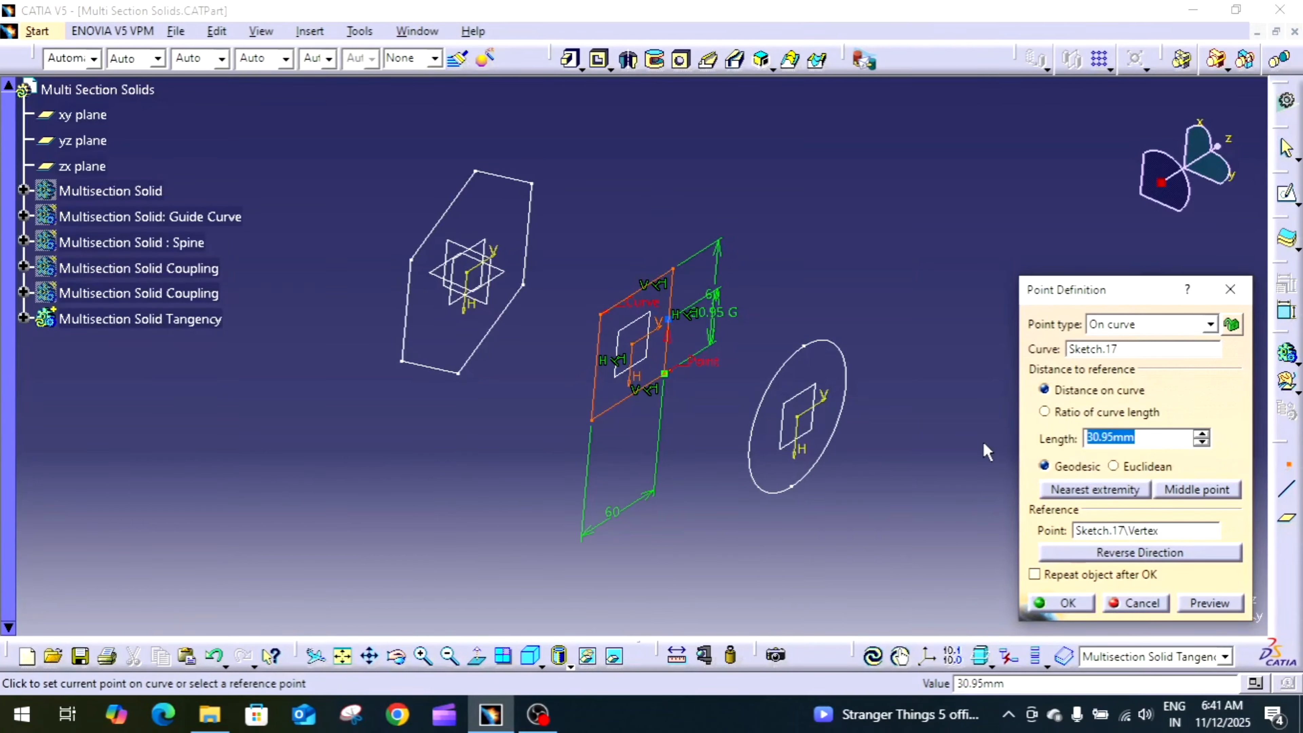
pyautogui.write('30')
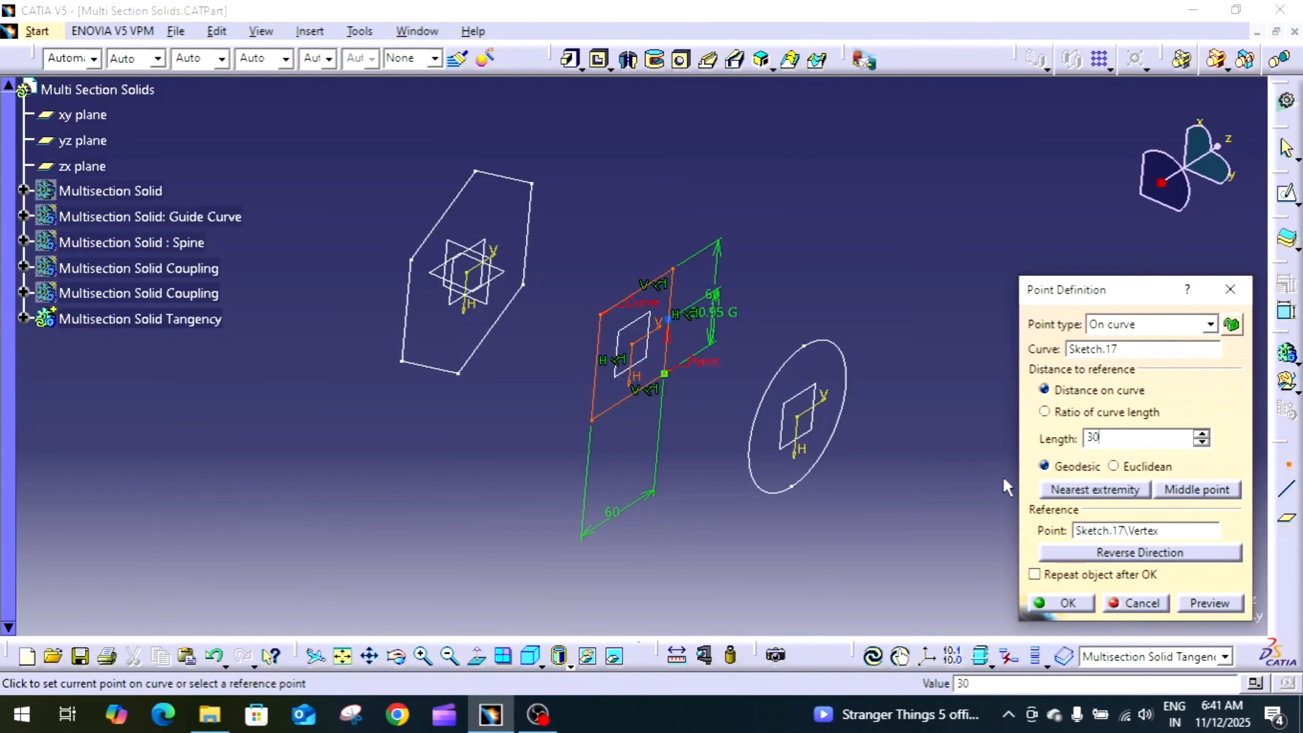
pyautogui.click(1209, 605)
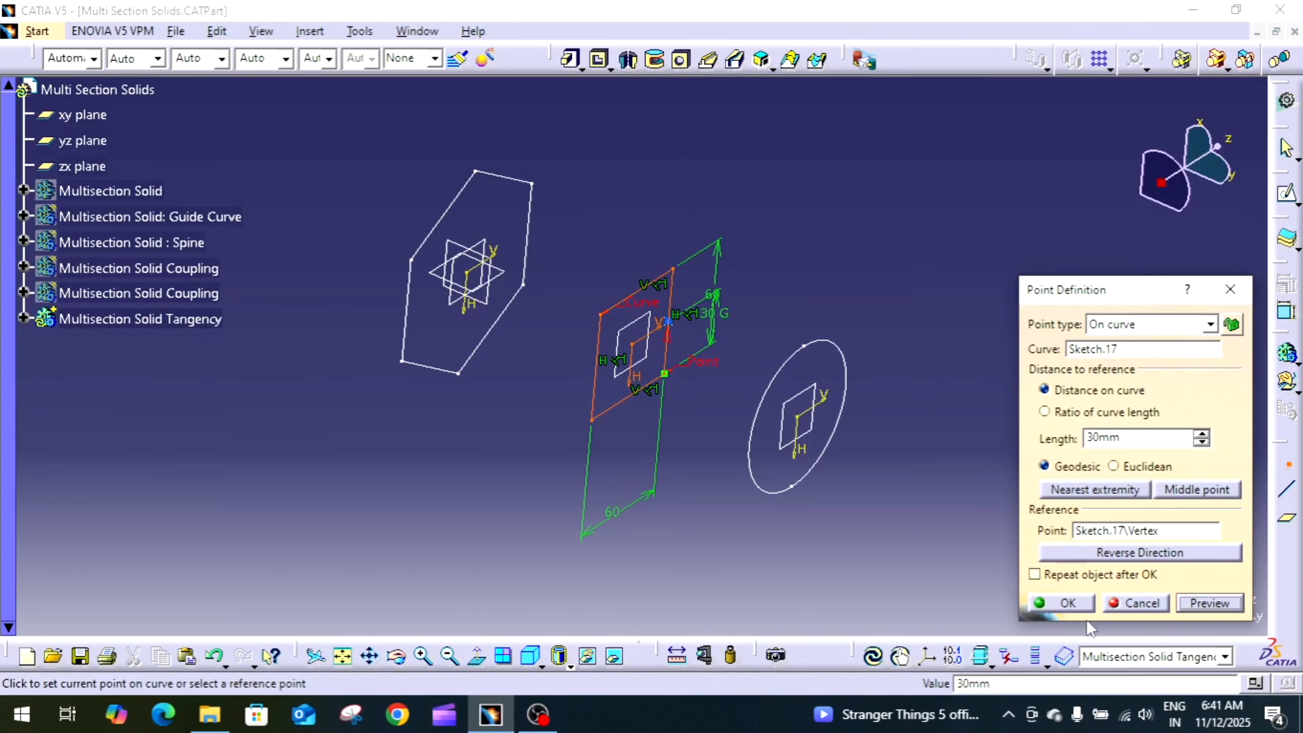
pyautogui.click(1067, 604)
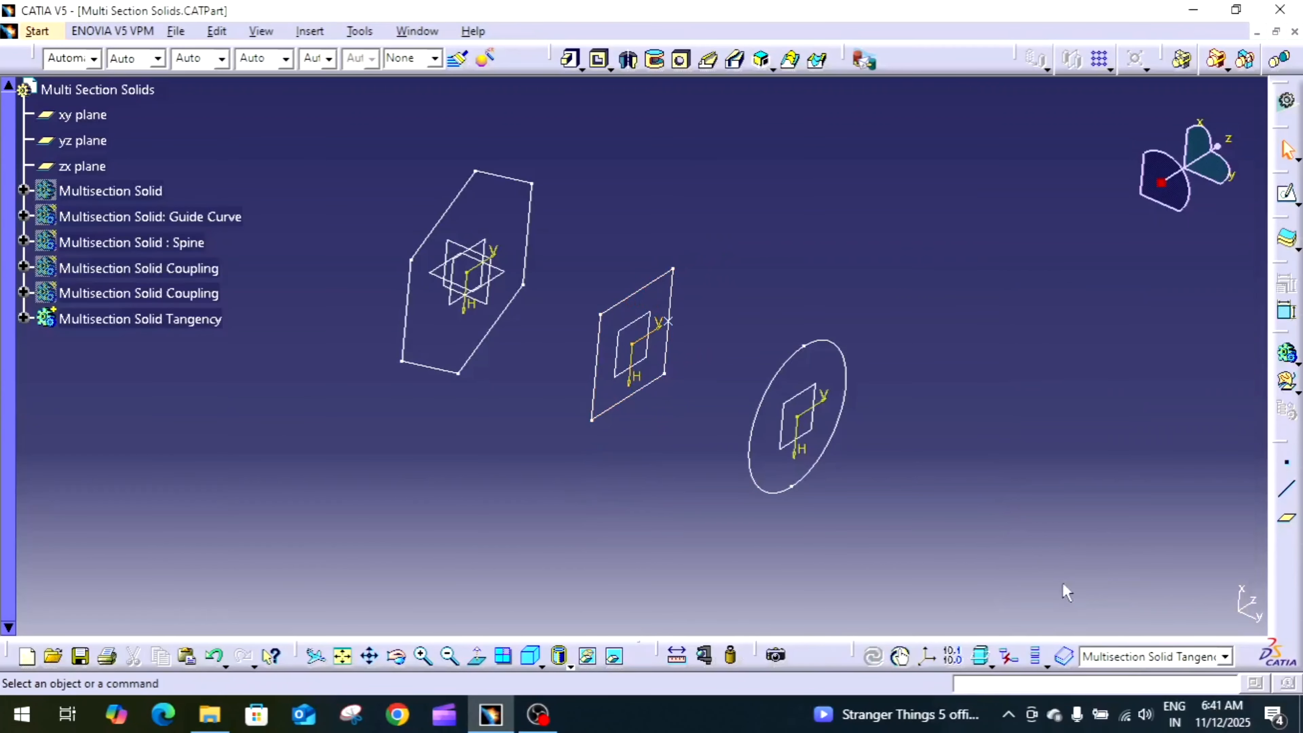
# Step: Create a second point near the middle of the square's opposite side, about 152 mm along the curve from the reference corner
pyautogui.click(1287, 471)
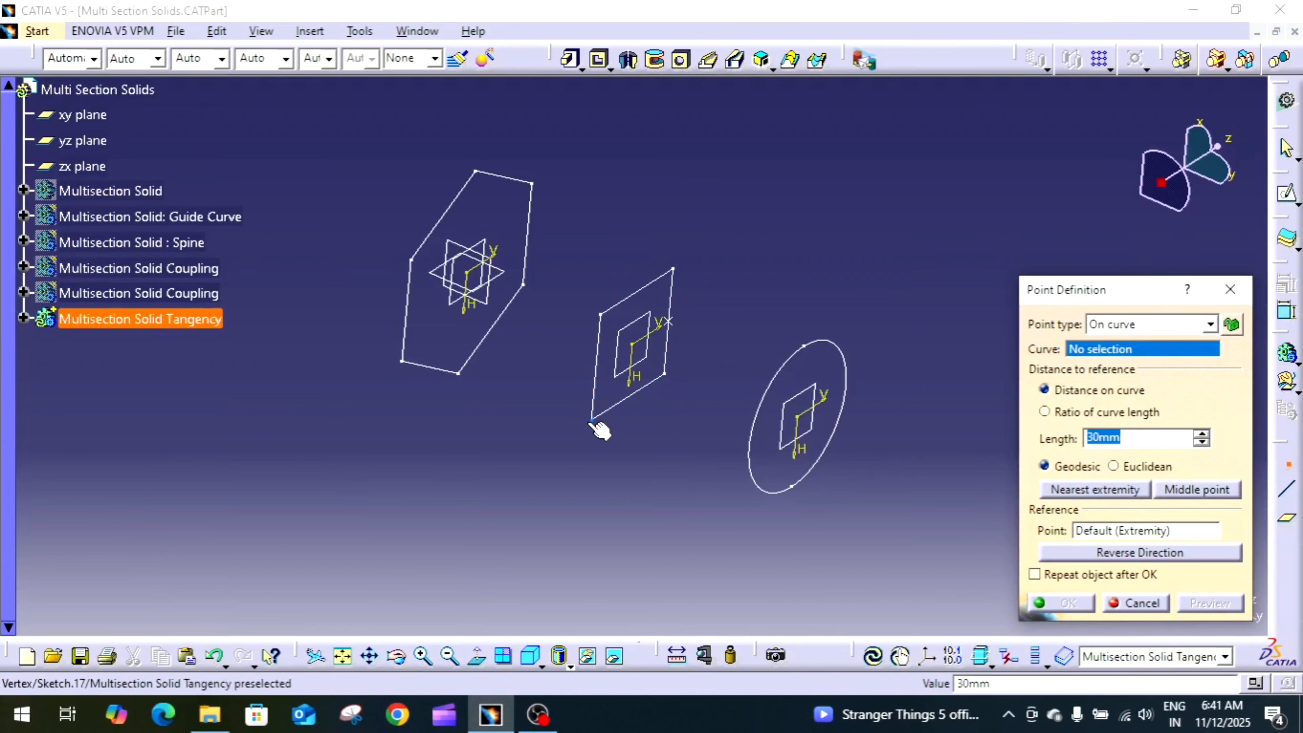
pyautogui.click(600, 401)
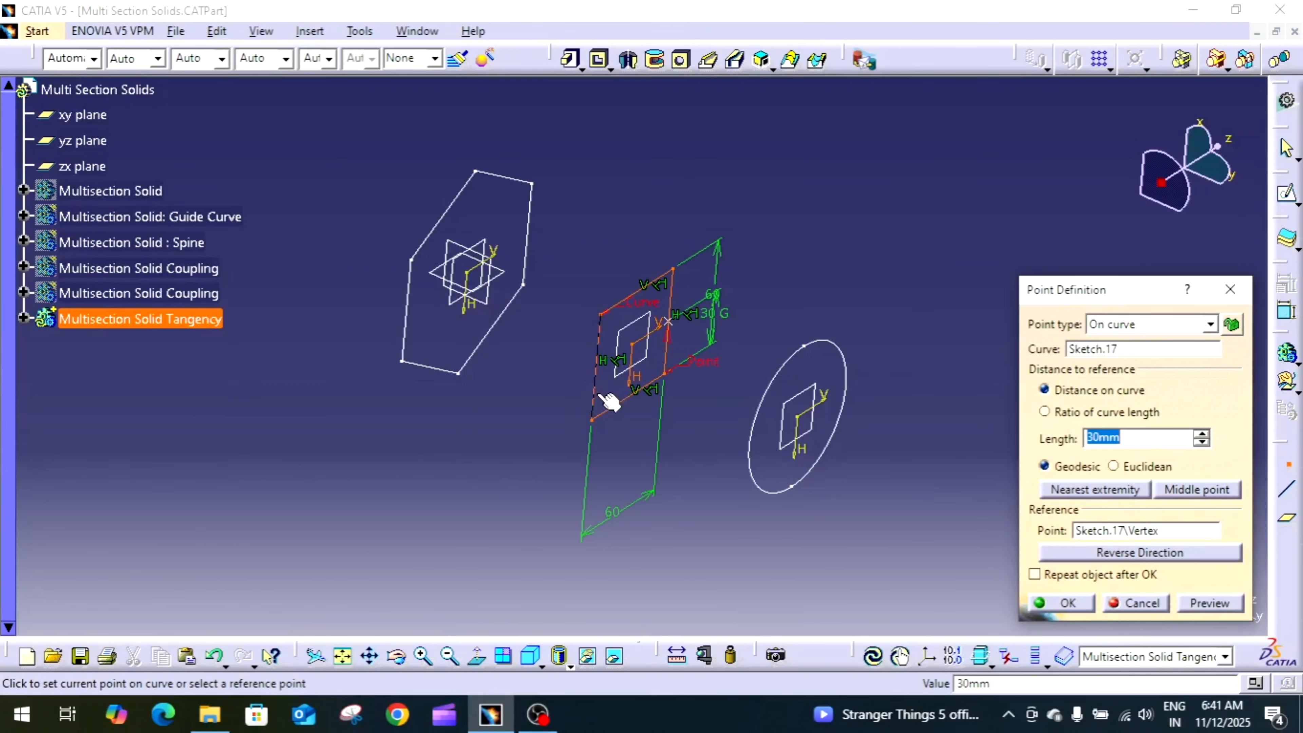
pyautogui.click(597, 362)
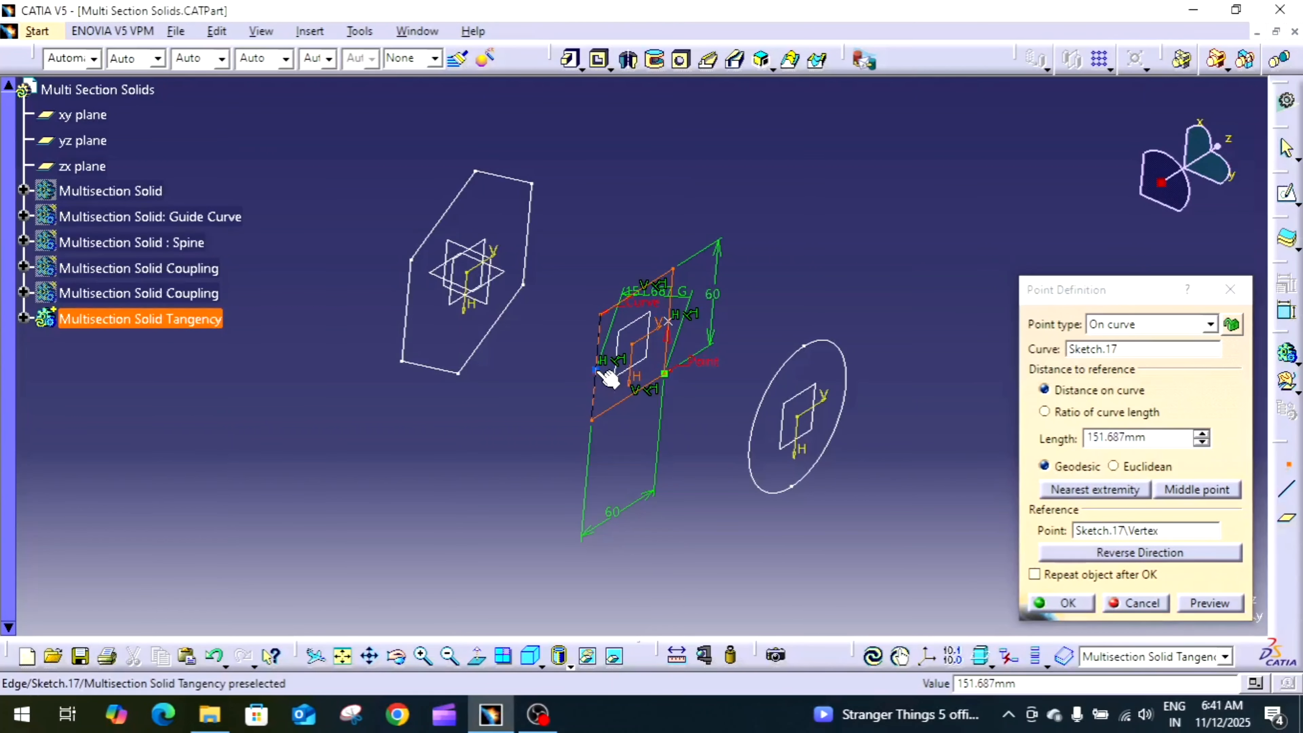
pyautogui.click(1067, 602)
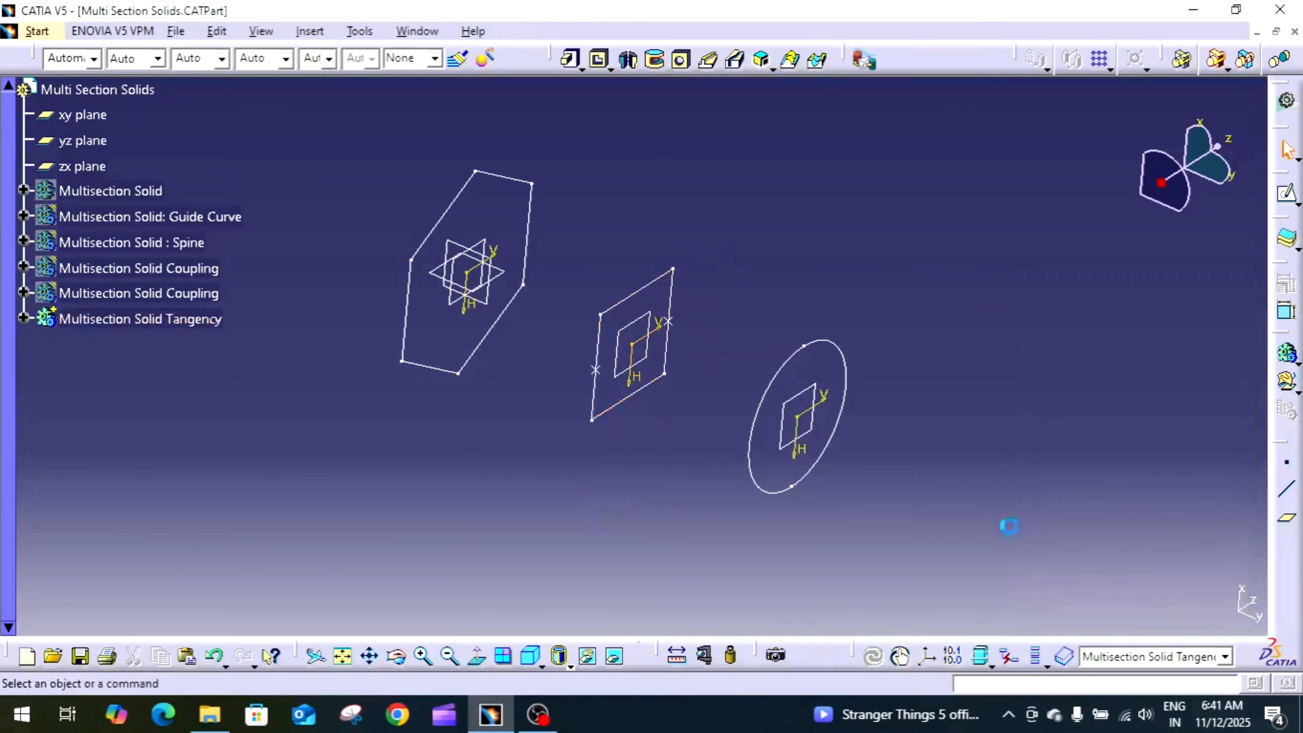
# Step: Open the circle's sketch for editing and add 6 equidistant points along the 80 mm circle
pyautogui.moveTo(964, 479)
pyautogui.mouseDown(button='middle')
pyautogui.moveTo(893, 480)
pyautogui.moveTo(942, 393)
pyautogui.moveTo(731, 342)
pyautogui.mouseUp(button='middle')
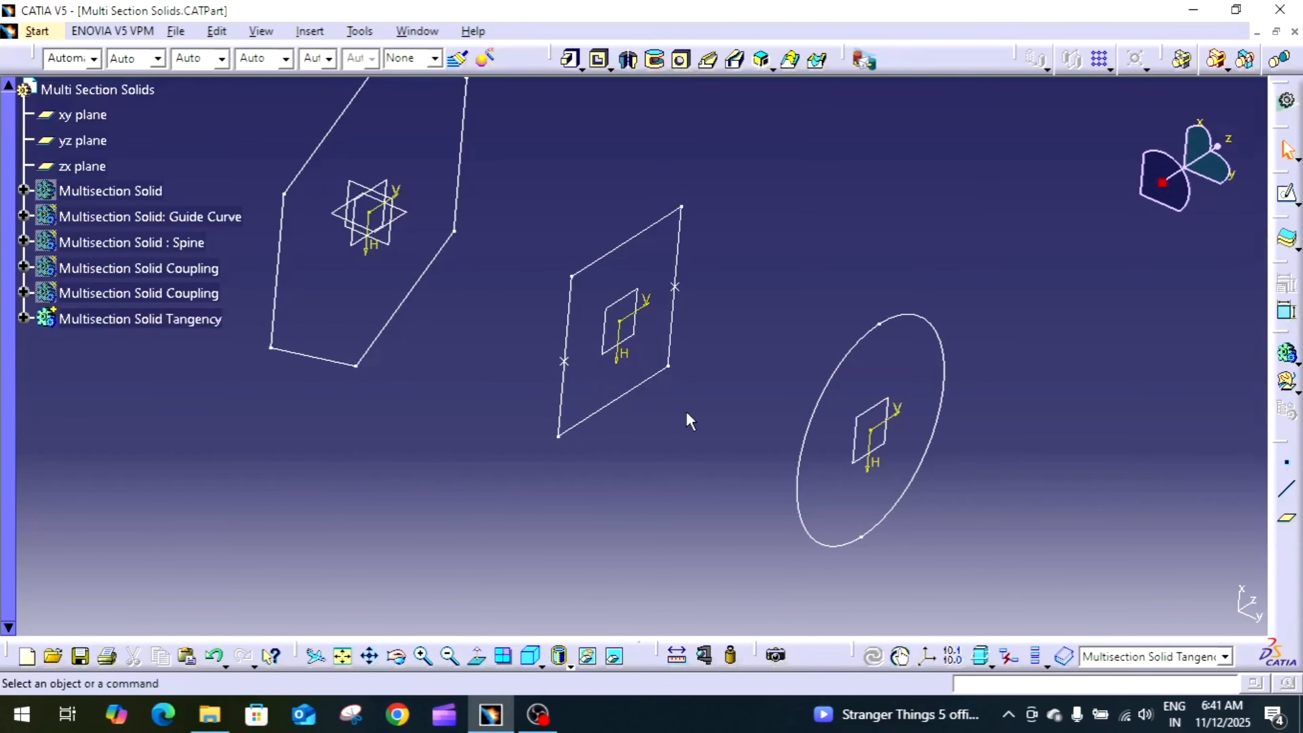
pyautogui.moveTo(688, 421); pyautogui.dragTo(693, 471, button='middle')
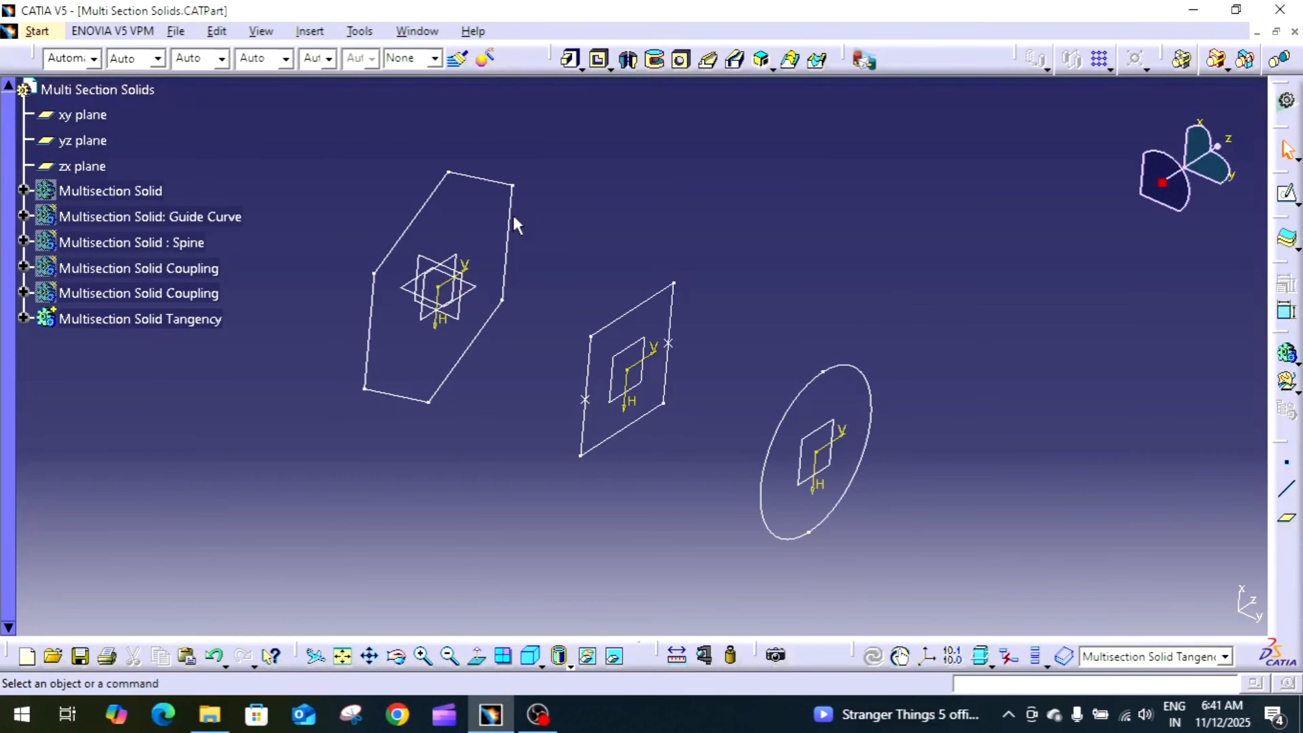
pyautogui.doubleClick(802, 391)
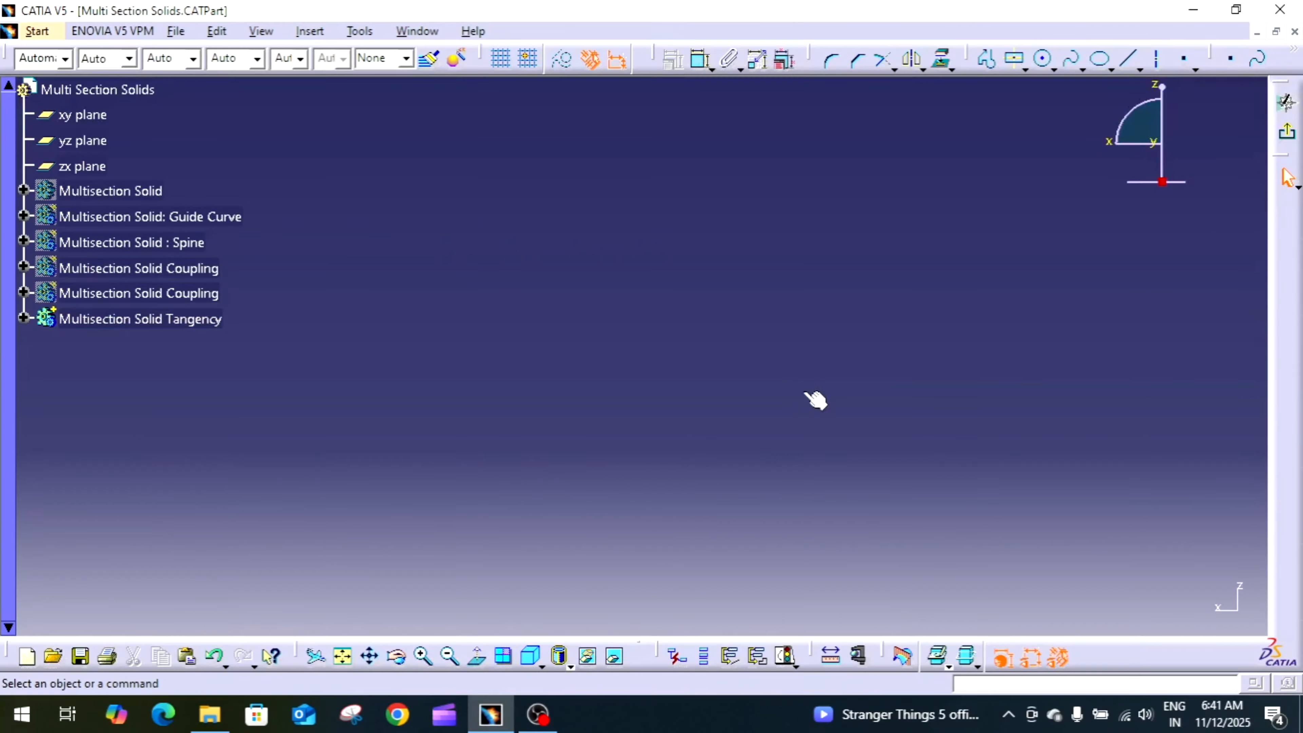
pyautogui.click(344, 657)
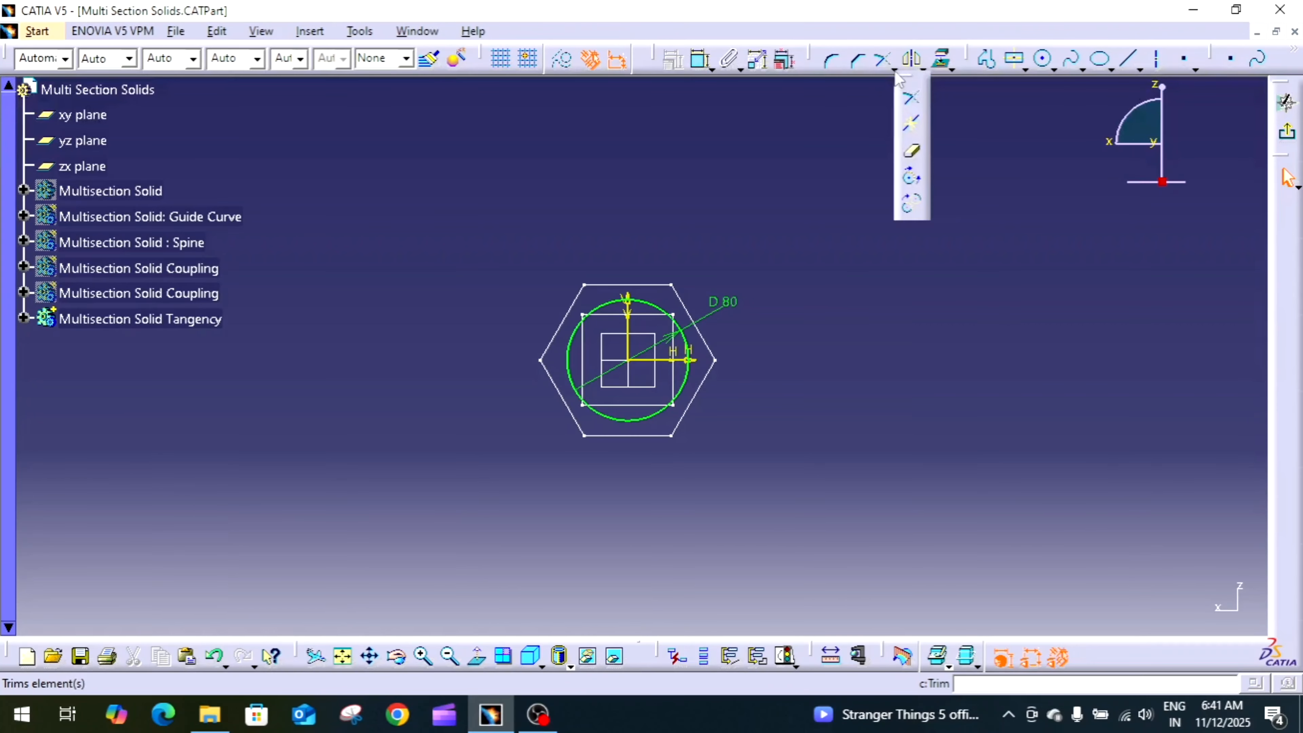
pyautogui.click(1195, 69)
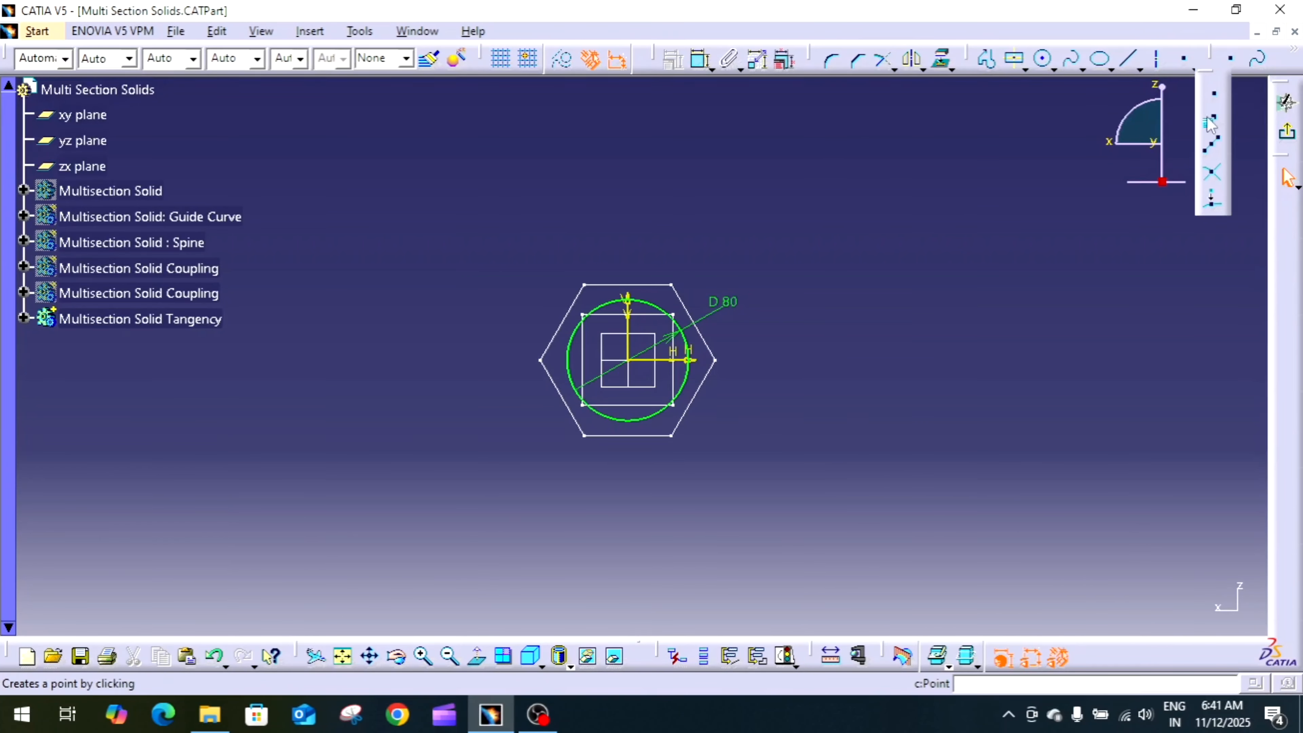
pyautogui.click(1214, 153)
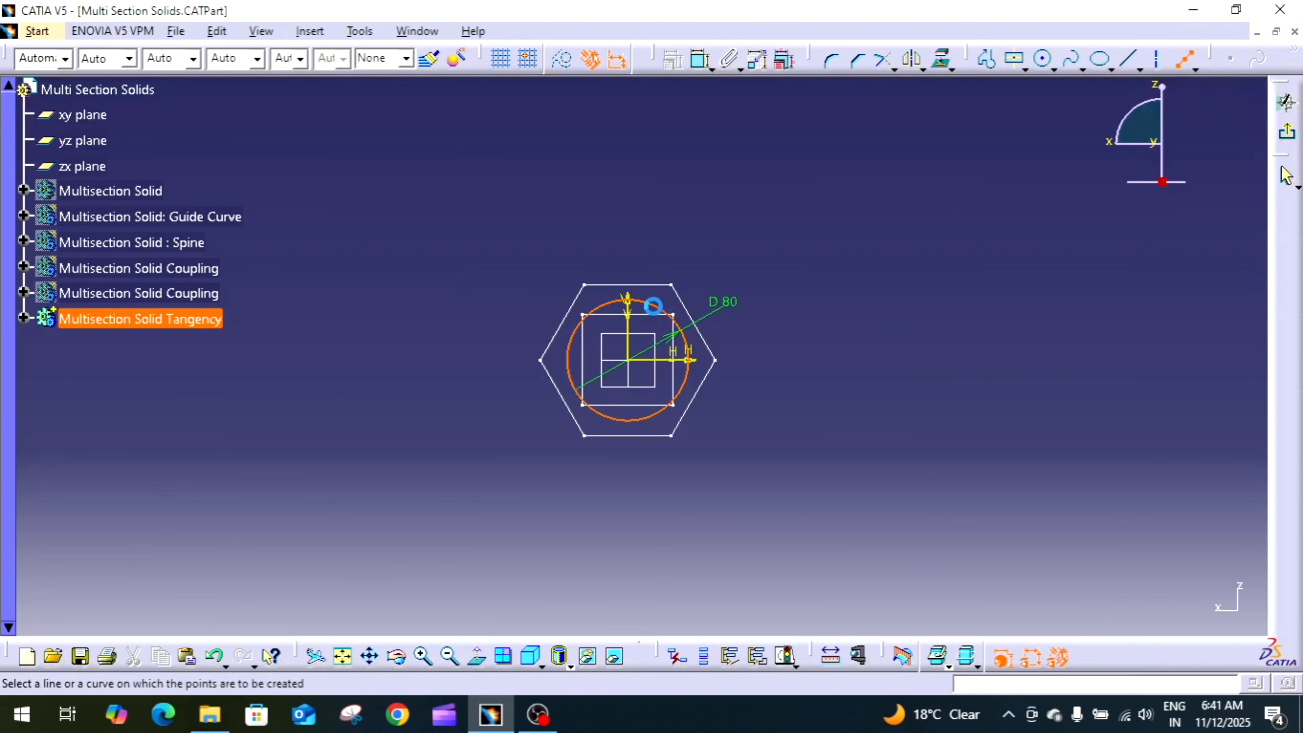
pyautogui.click(654, 307)
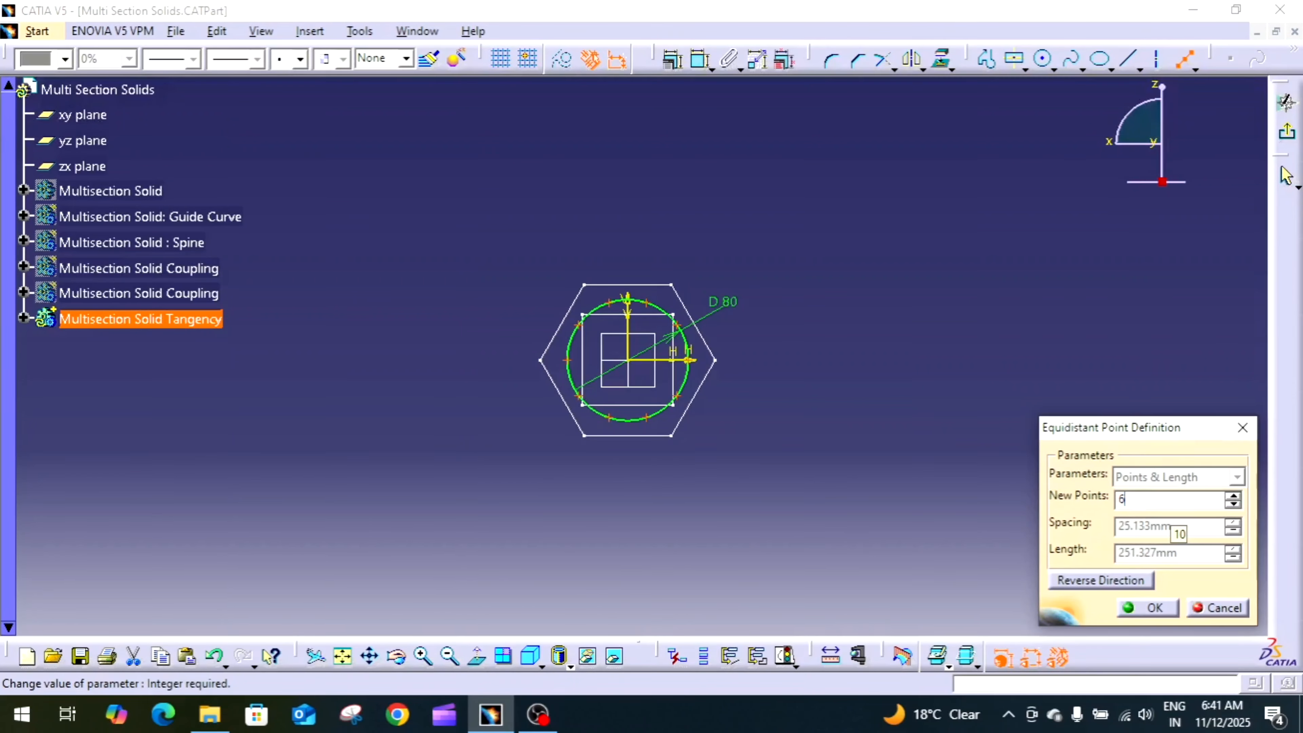
pyautogui.click(1154, 608)
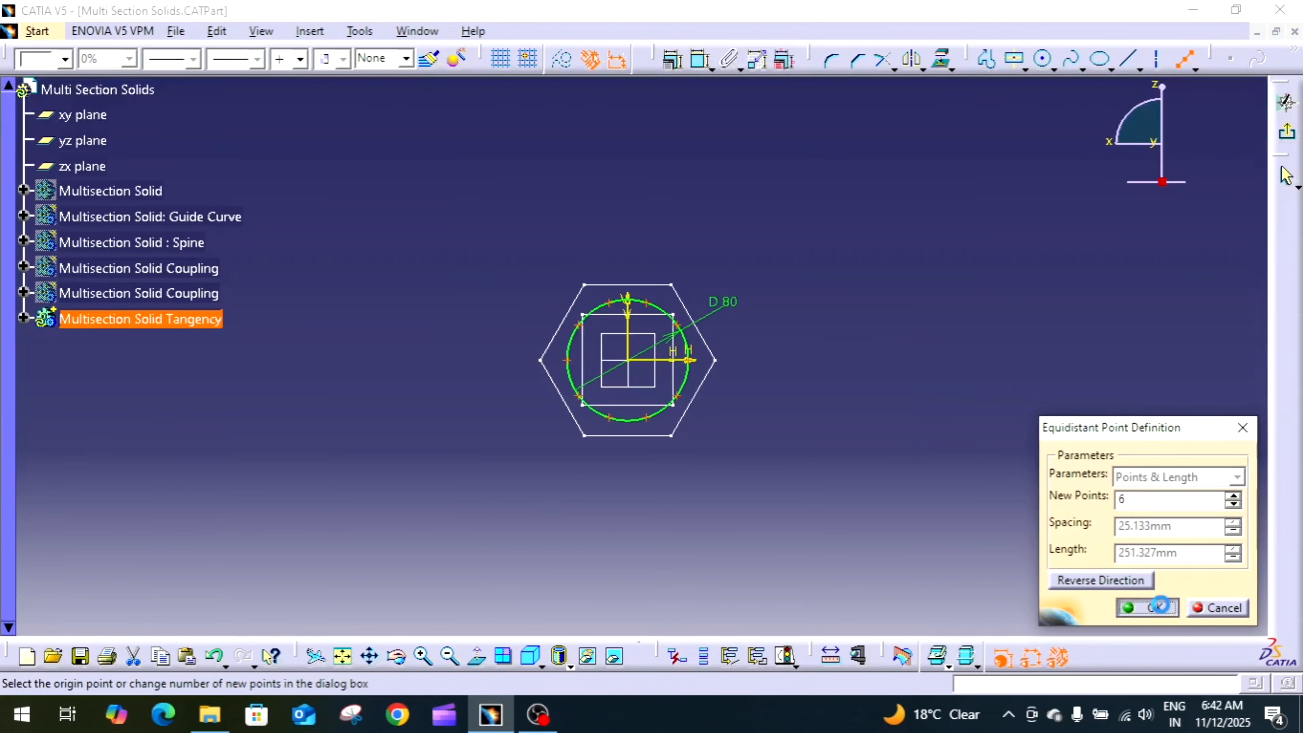
pyautogui.moveTo(1038, 502); pyautogui.dragTo(1137, 331, button='middle')
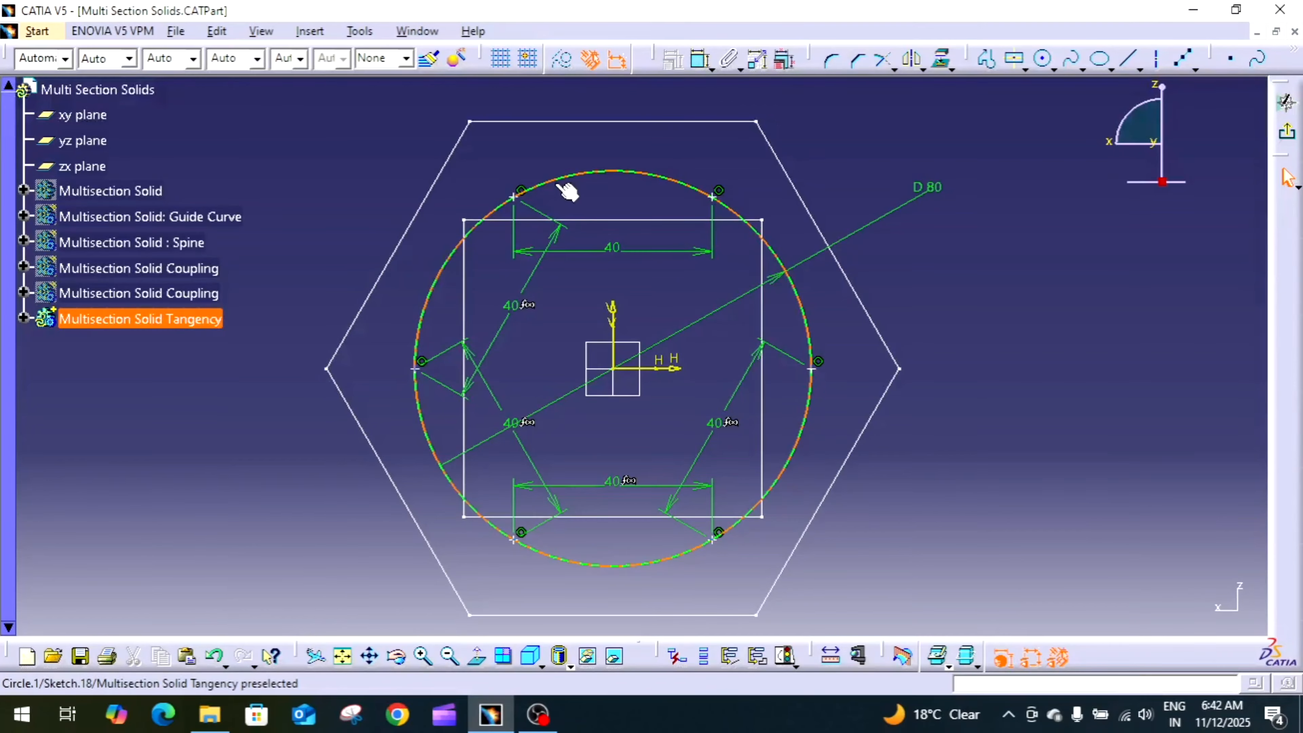
# Step: Exit the 80 mm circle sketch to the 3D part and clear the selection
pyautogui.click(1289, 135)
pyautogui.moveTo(1055, 364); pyautogui.dragTo(852, 417, button='middle')
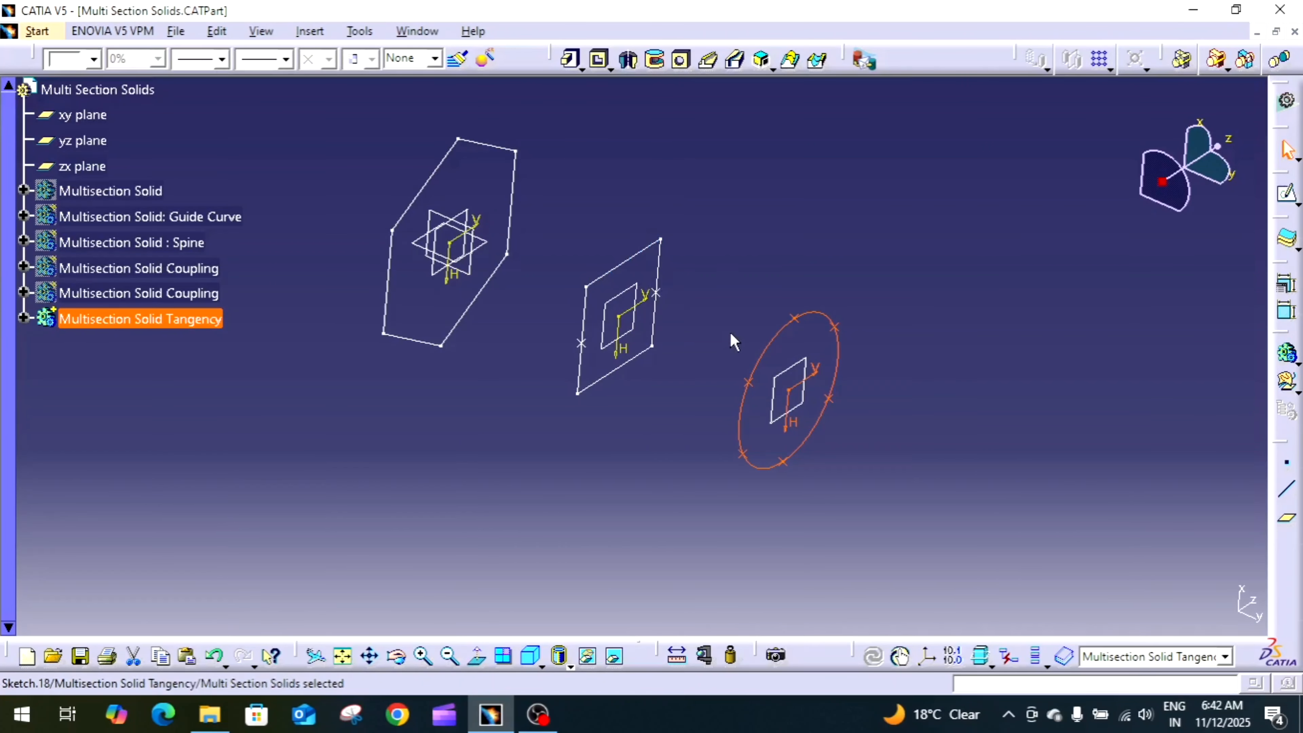
pyautogui.click(872, 315)
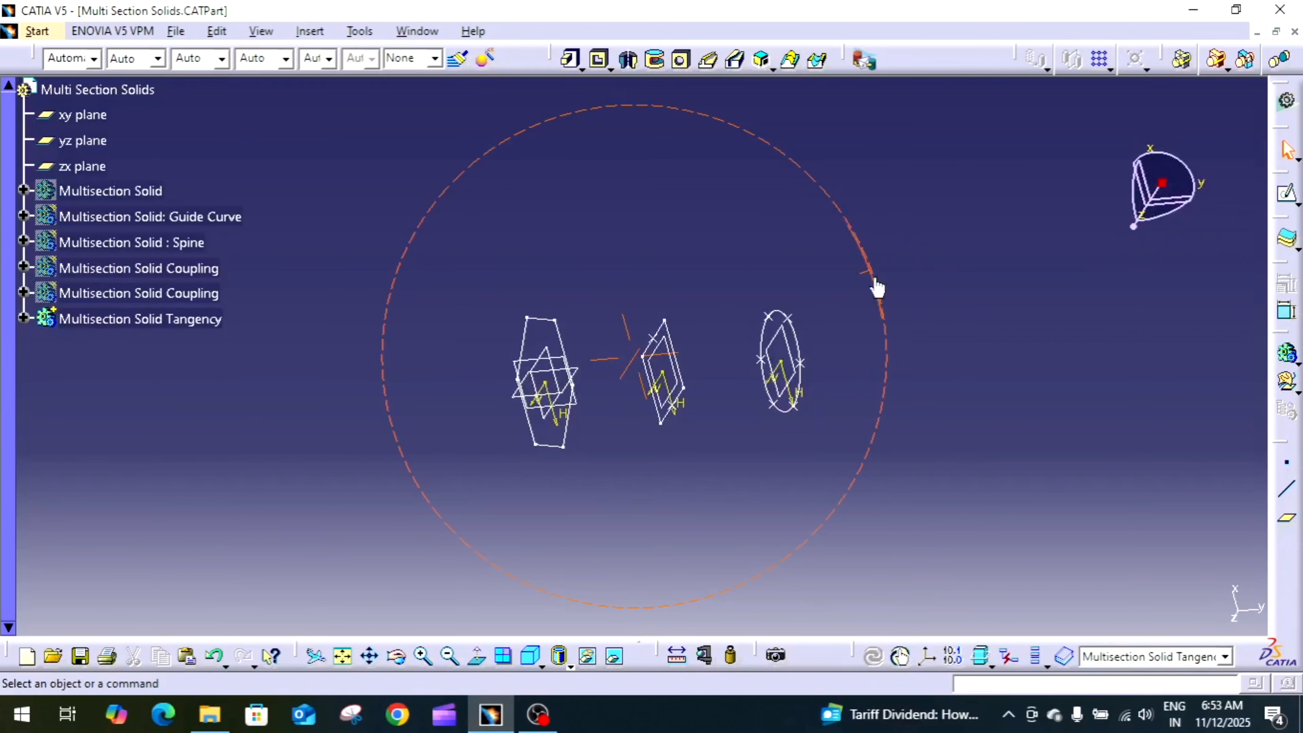
# Step: Start a multi-sections solid using the hexagon, square and circle sketches as its three sections, in that order
pyautogui.moveTo(877, 287); pyautogui.dragTo(708, 226, button='middle')
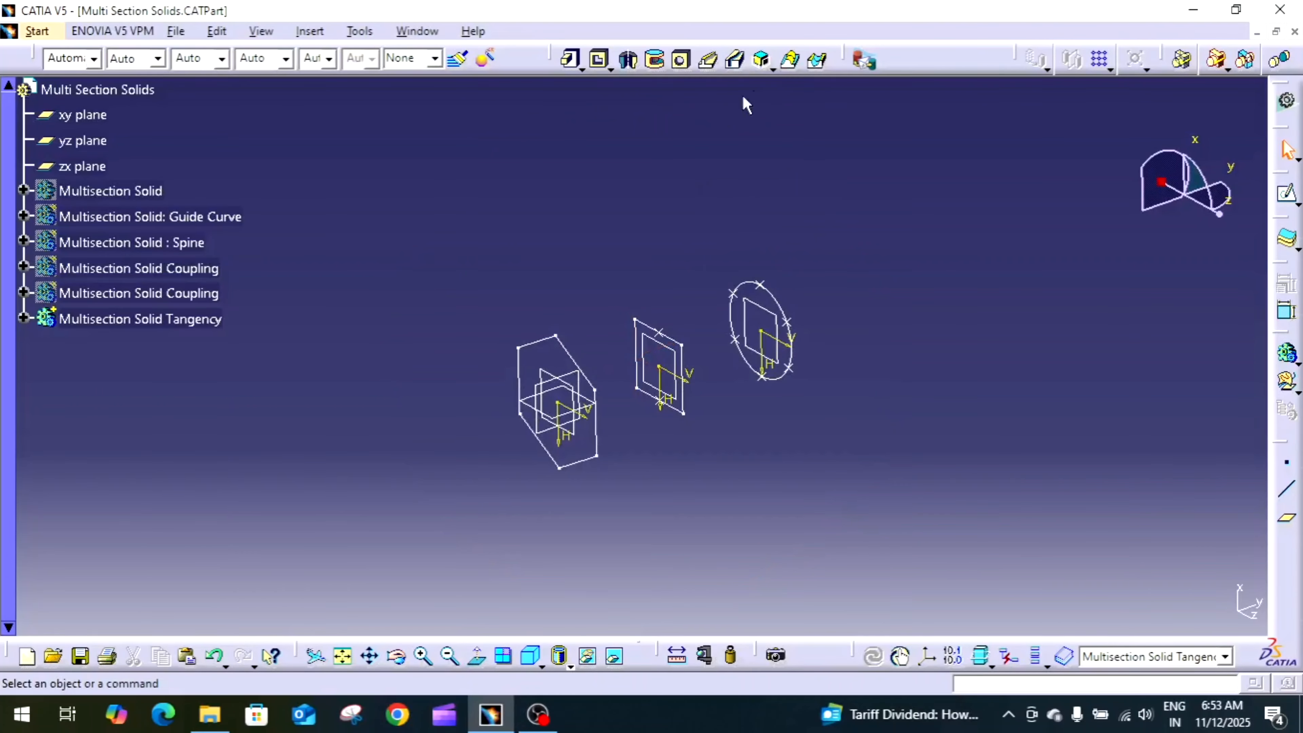
pyautogui.click(793, 62)
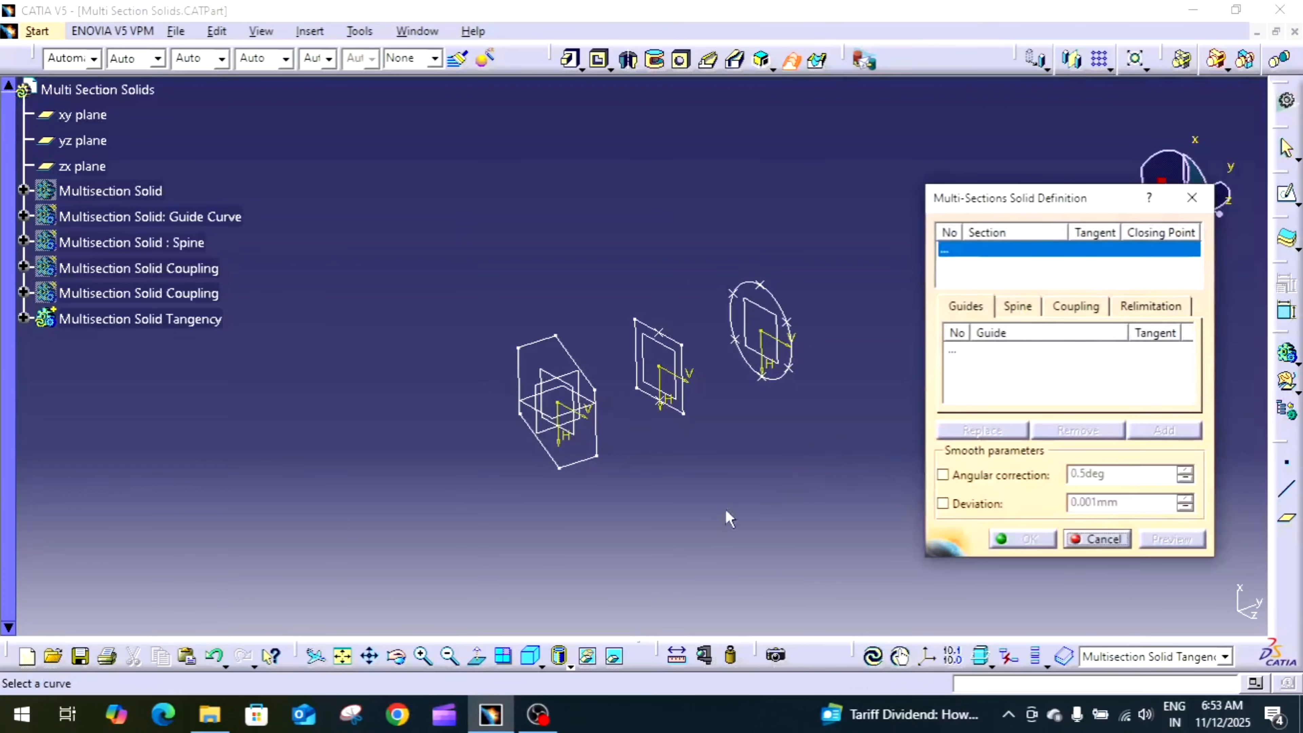
pyautogui.click(590, 459)
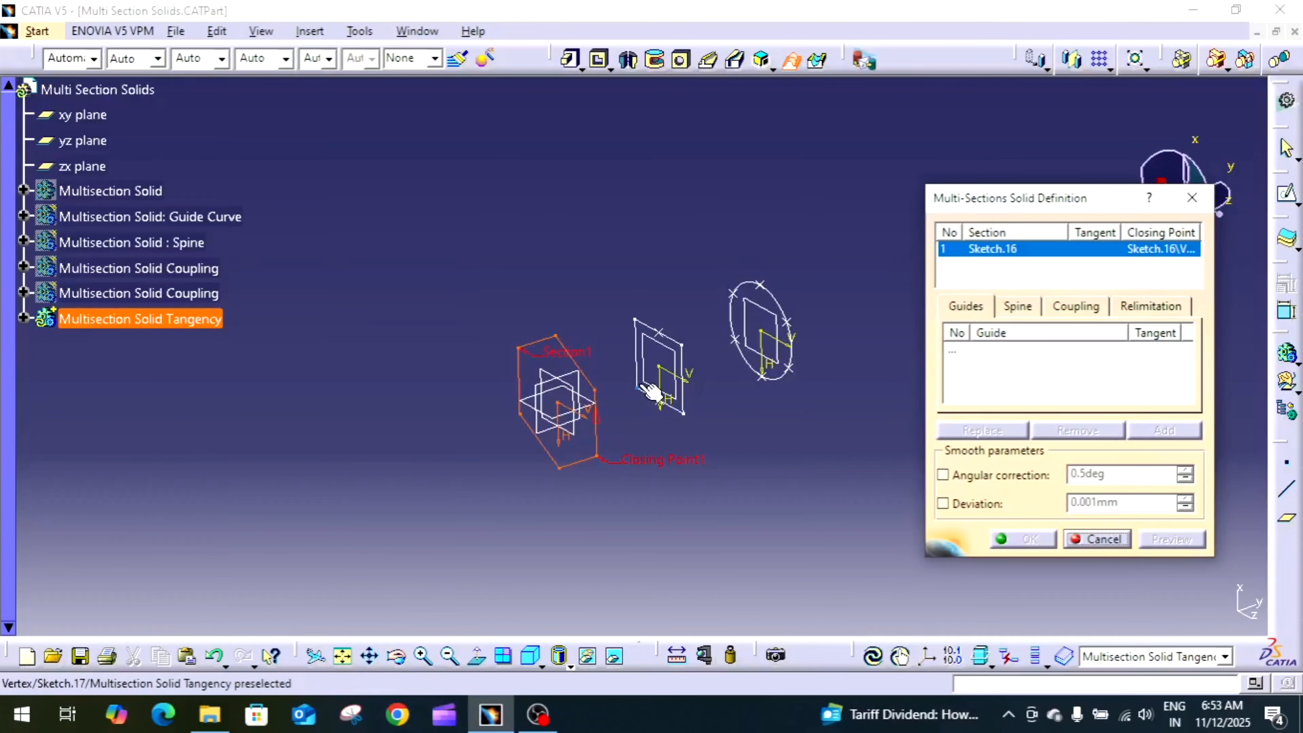
pyautogui.click(645, 368)
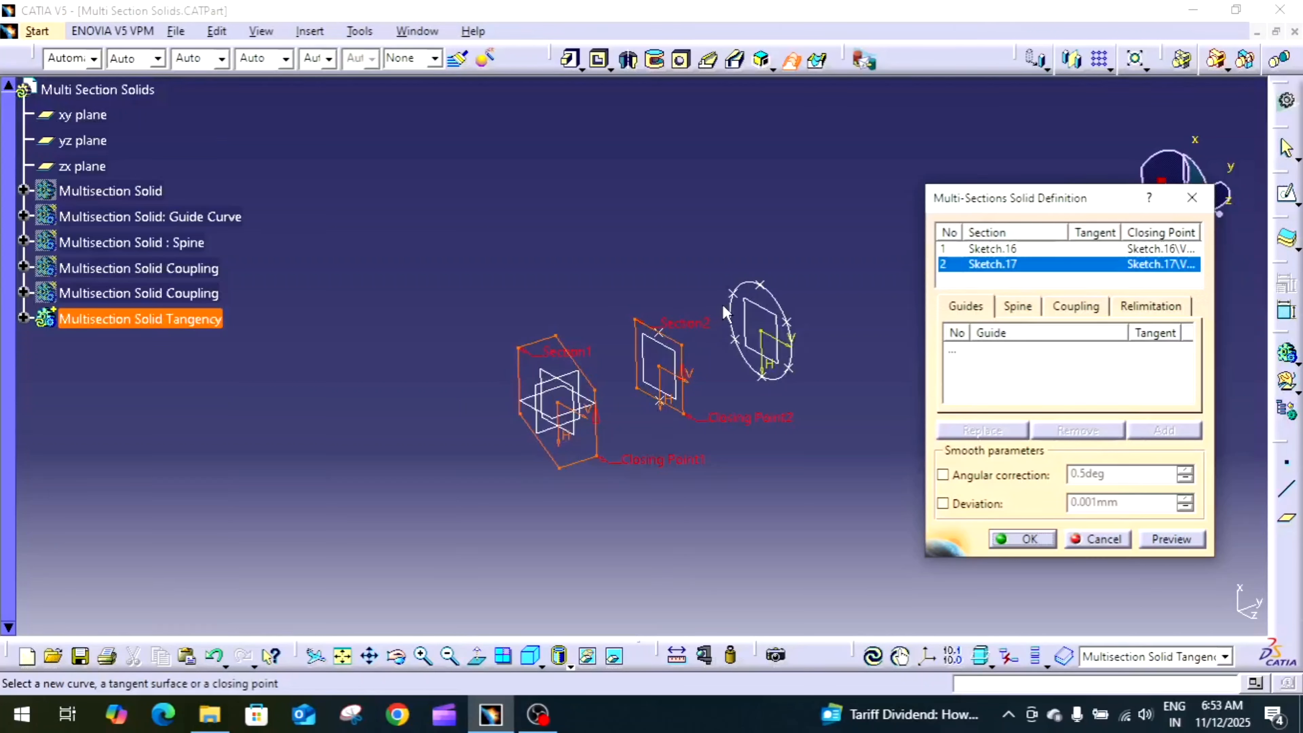
pyautogui.click(744, 314)
pyautogui.moveTo(748, 287)
pyautogui.mouseDown(button='middle')
pyautogui.moveTo(707, 416)
pyautogui.moveTo(739, 291)
pyautogui.moveTo(736, 307)
pyautogui.moveTo(771, 276)
pyautogui.mouseUp(button='middle')
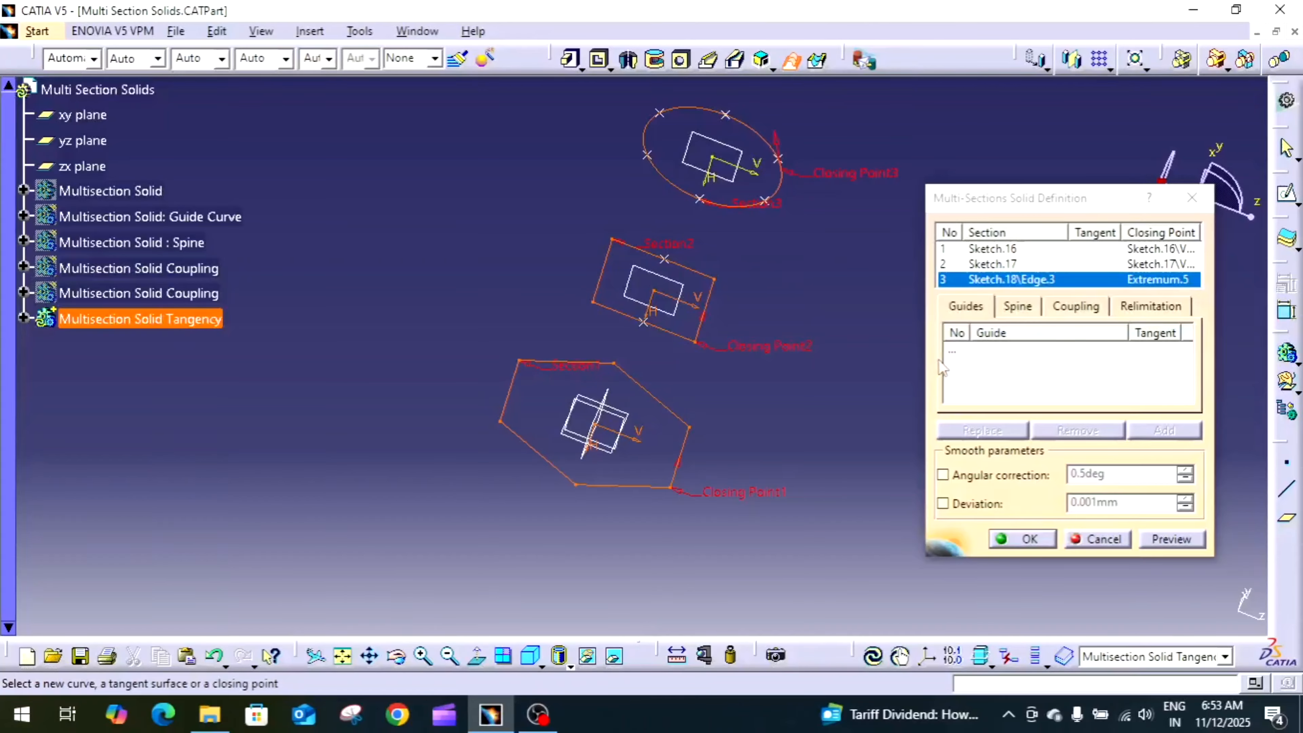
# Step: Start the first coupling by creating a coupling point at 0 mm on the hexagon's closing-point corner
pyautogui.click(1075, 306)
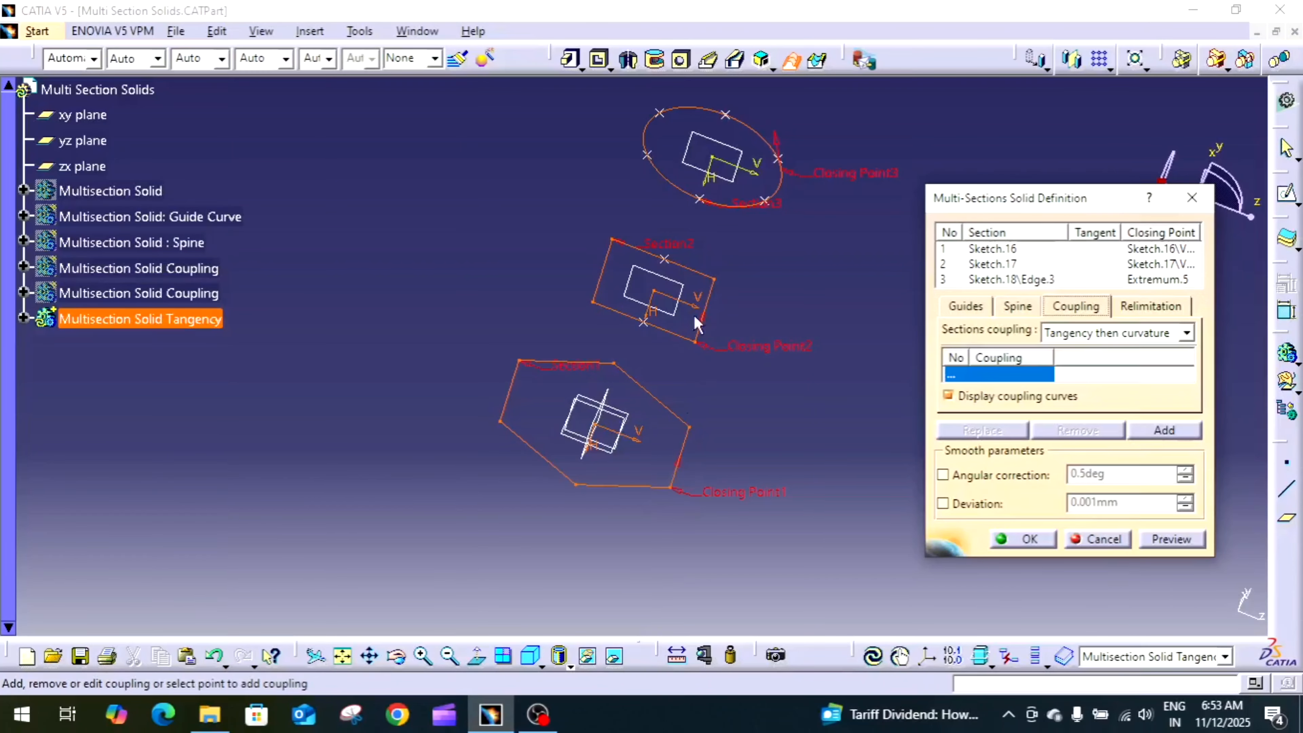
pyautogui.rightClick(671, 495)
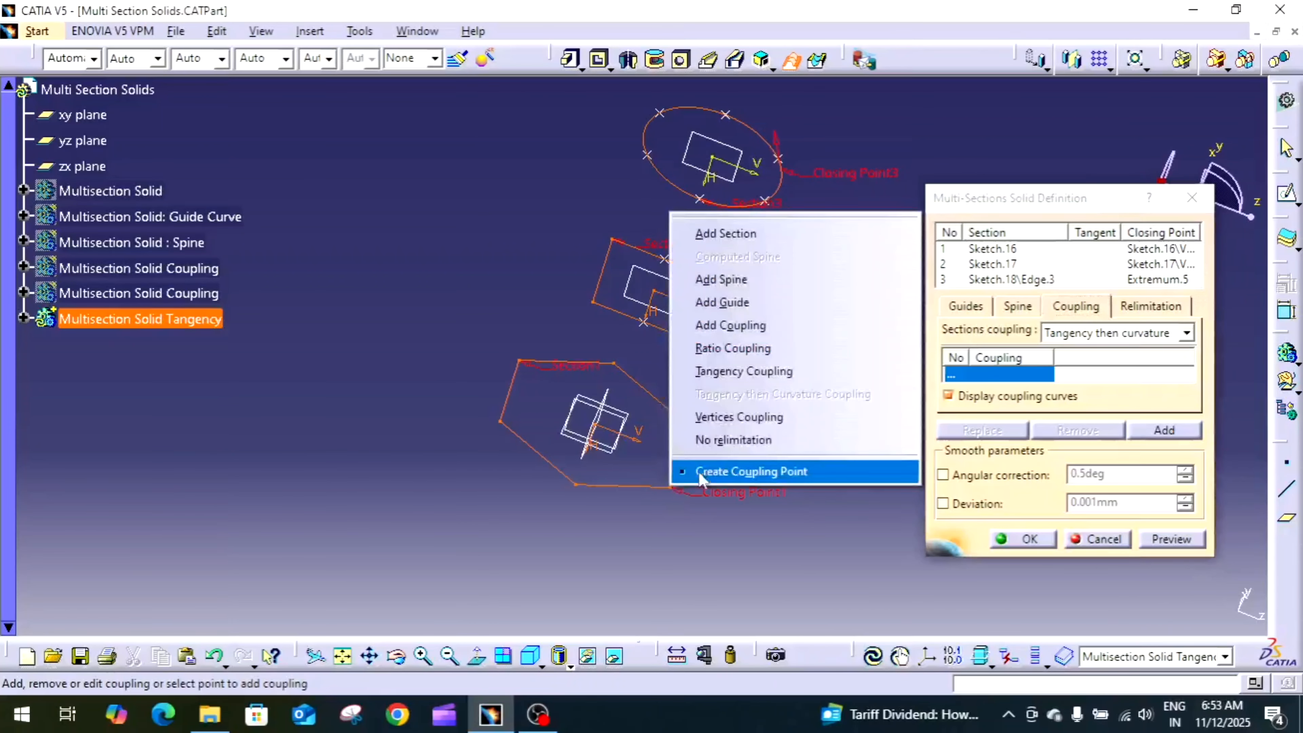
pyautogui.click(711, 467)
pyautogui.click(691, 493)
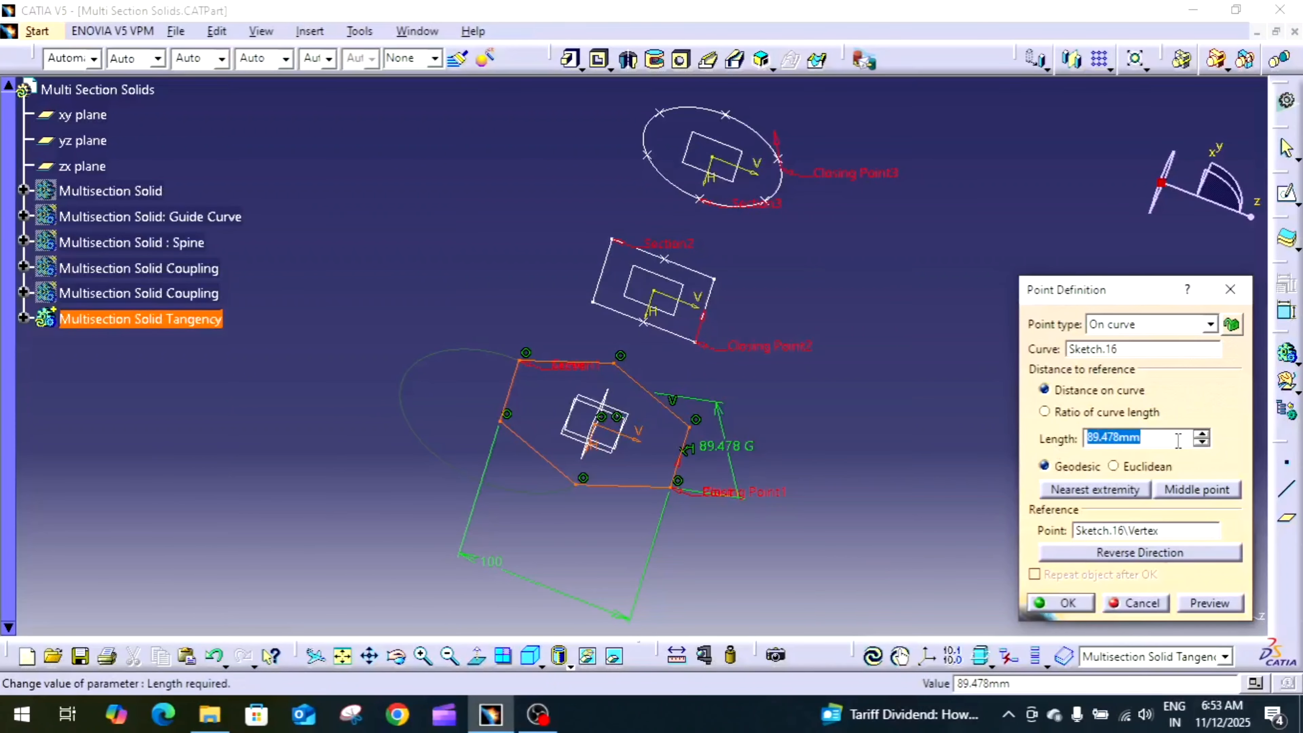
pyautogui.write('0')
pyautogui.press('Return')
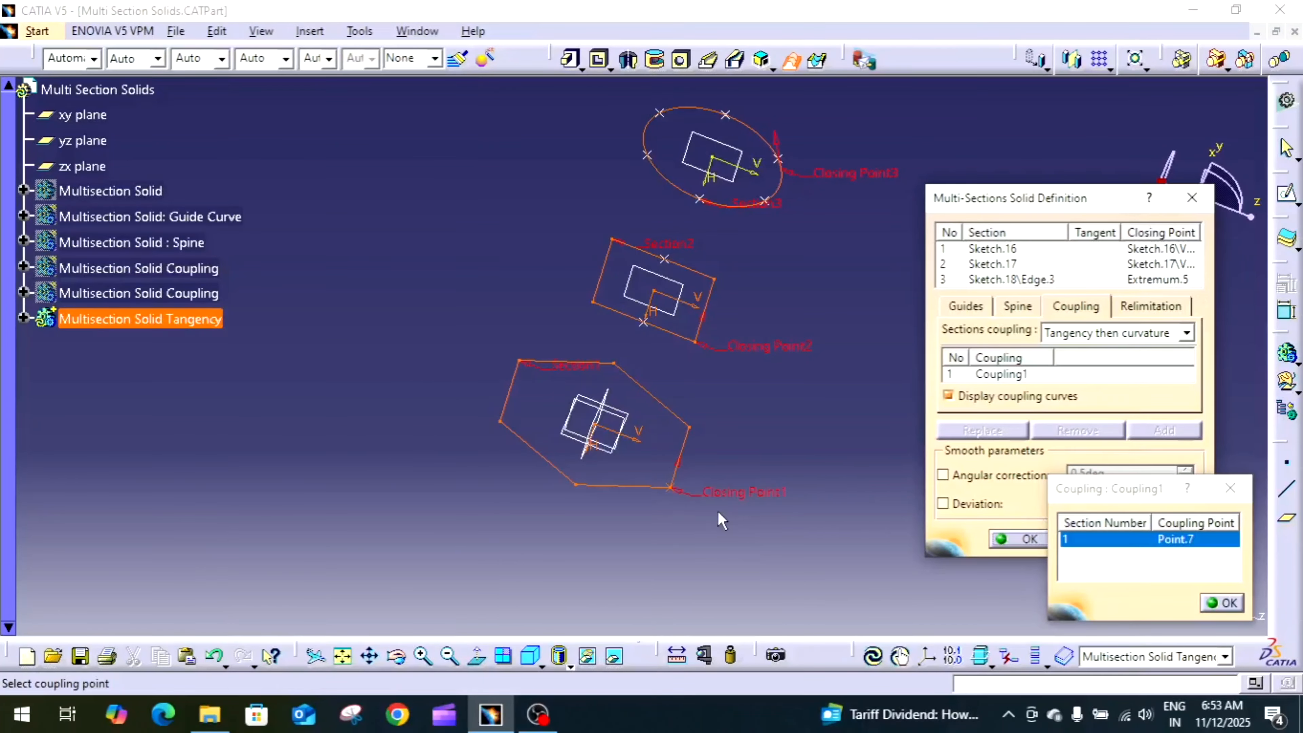
# Step: Create a coupling point at 0 mm on the square's closing-point corner and complete the first coupling at the corresponding circle point
pyautogui.rightClick(694, 342)
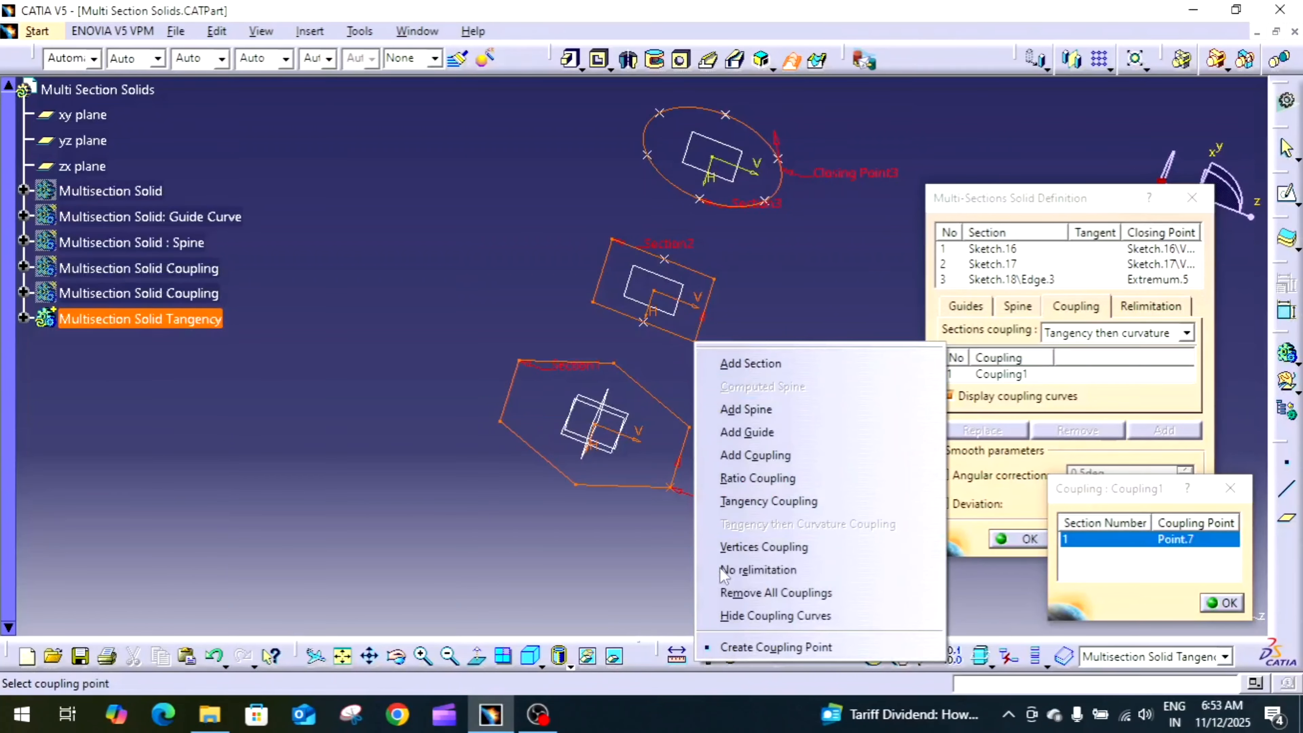
pyautogui.click(755, 648)
pyautogui.click(697, 350)
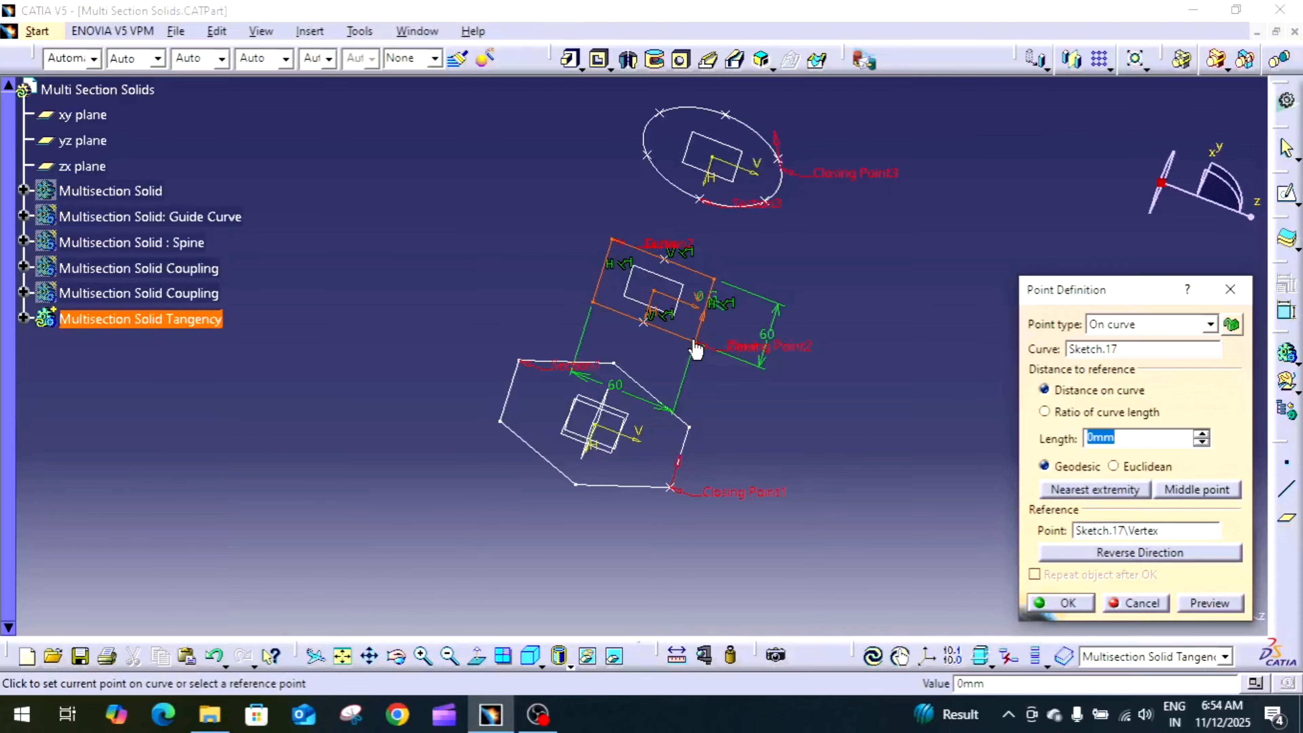
pyautogui.click(694, 343)
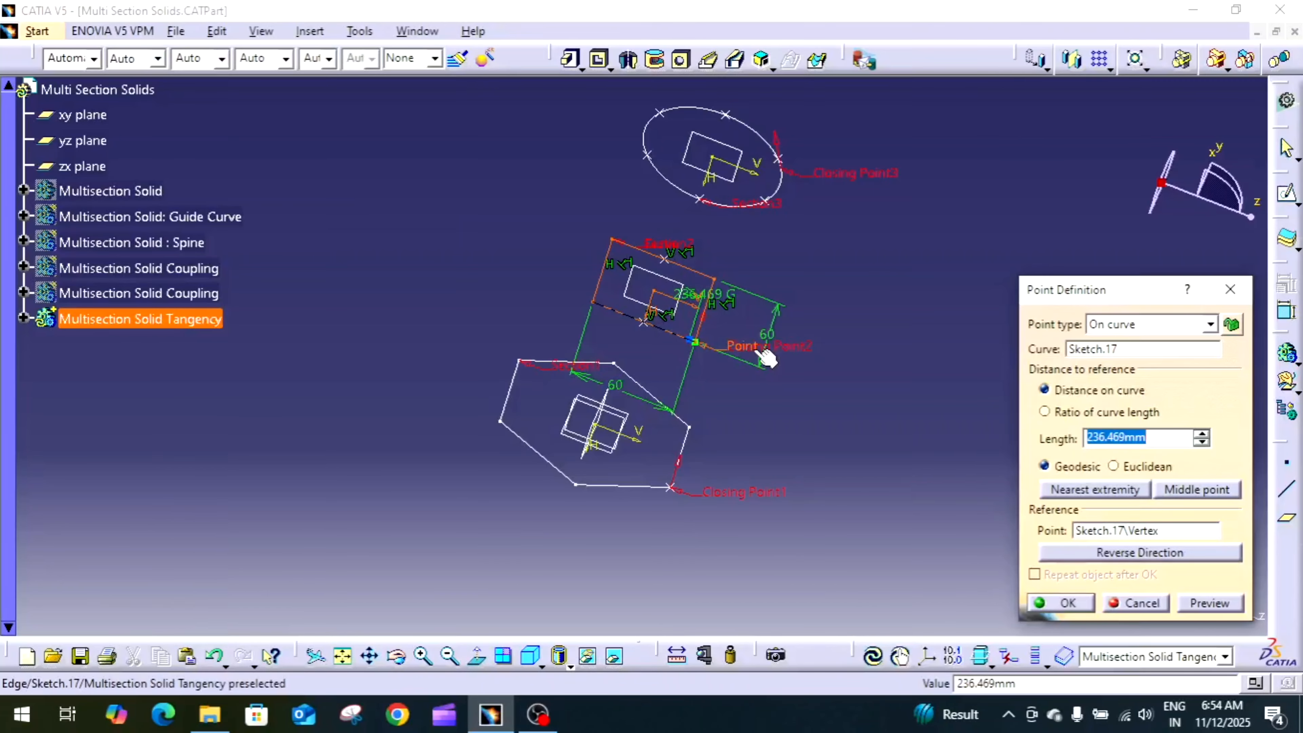
pyautogui.write('0')
pyautogui.click(1209, 603)
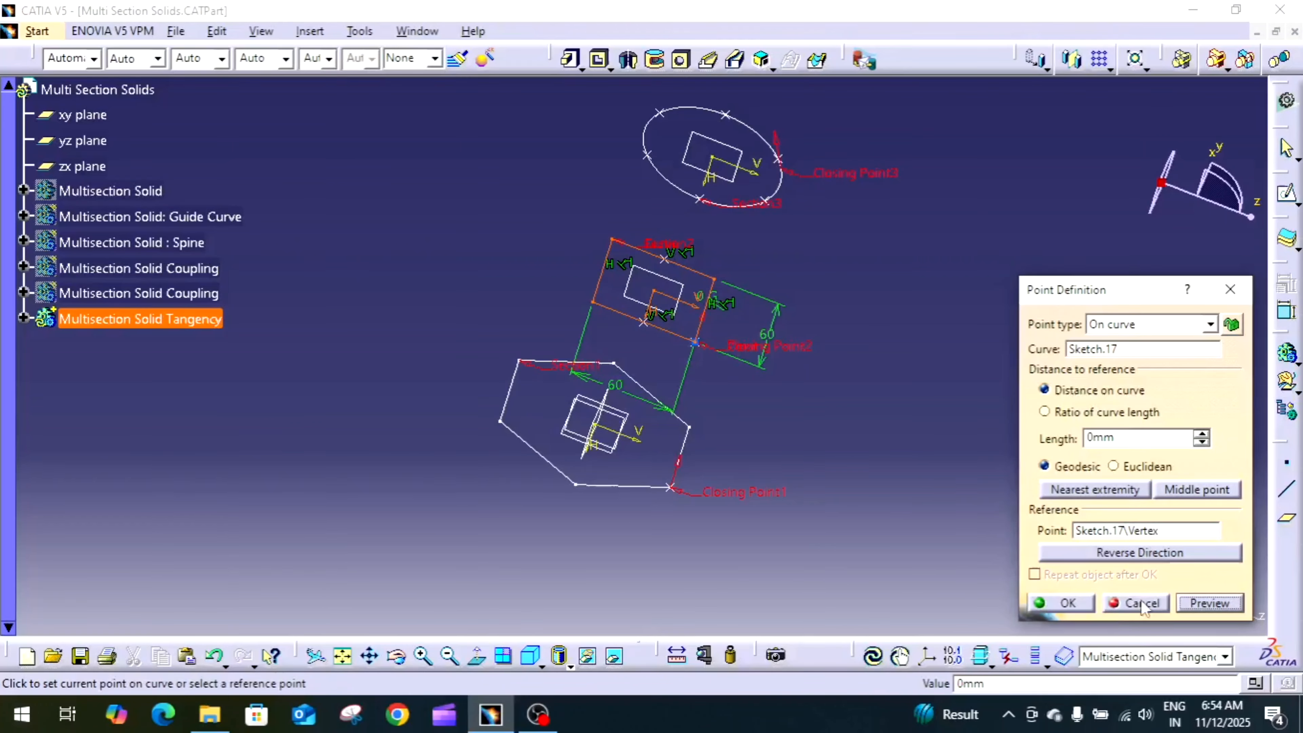
pyautogui.click(1061, 603)
pyautogui.moveTo(770, 234); pyautogui.dragTo(671, 290, button='middle')
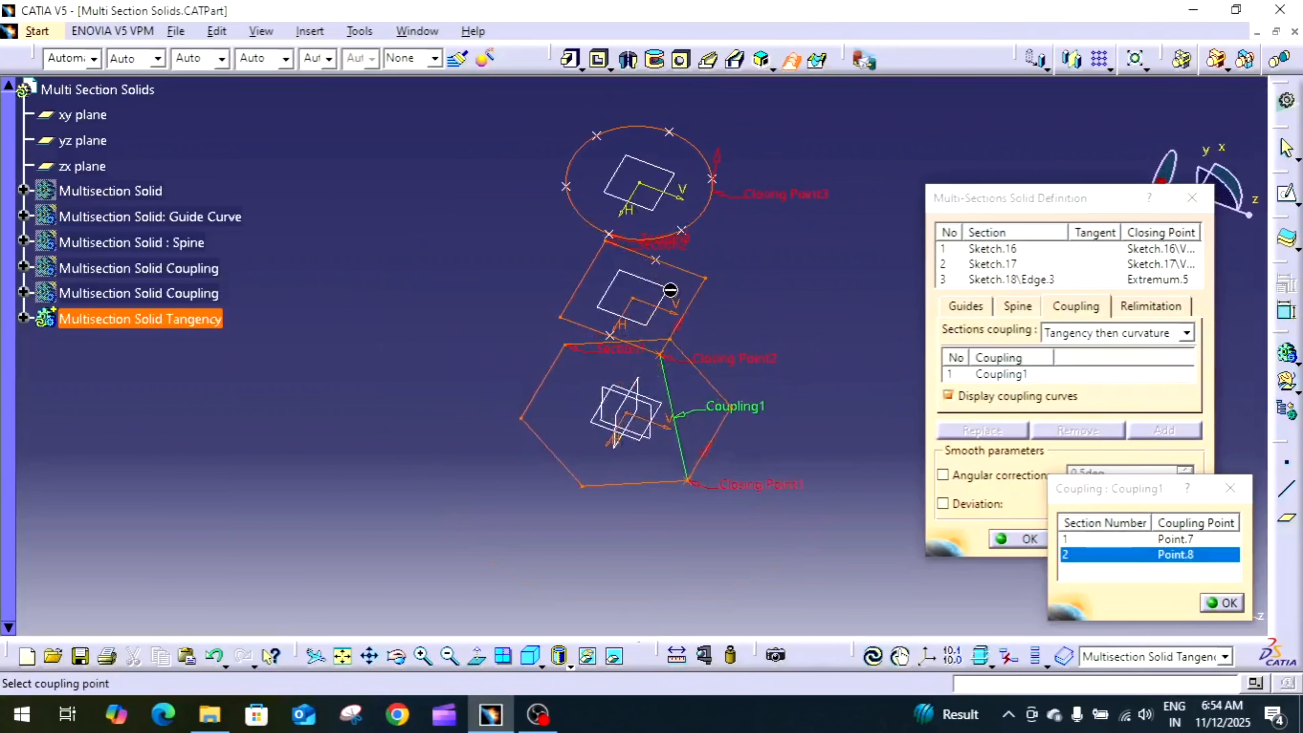
pyautogui.click(685, 234)
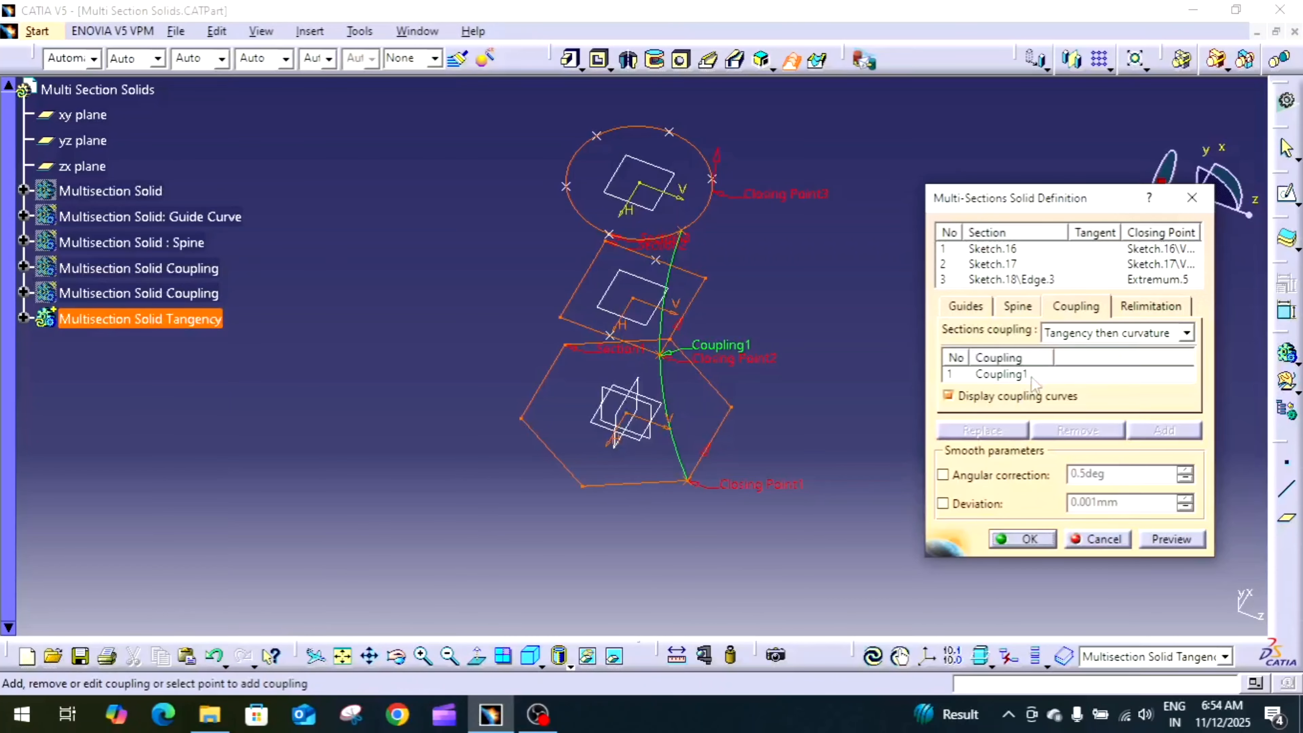
# Step: Add a second coupling through the next hexagon corner, the point on the square's adjacent edge, and the next circle point
pyautogui.click(1048, 375)
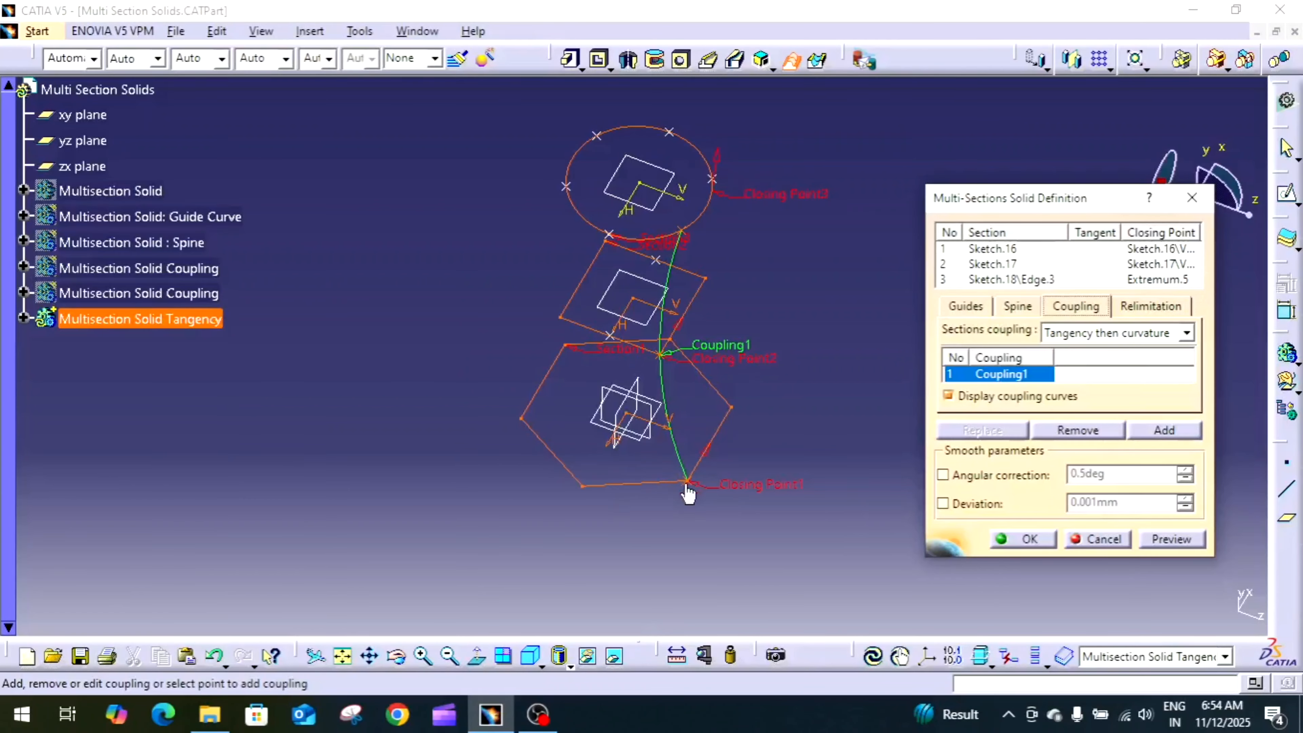
pyautogui.click(590, 488)
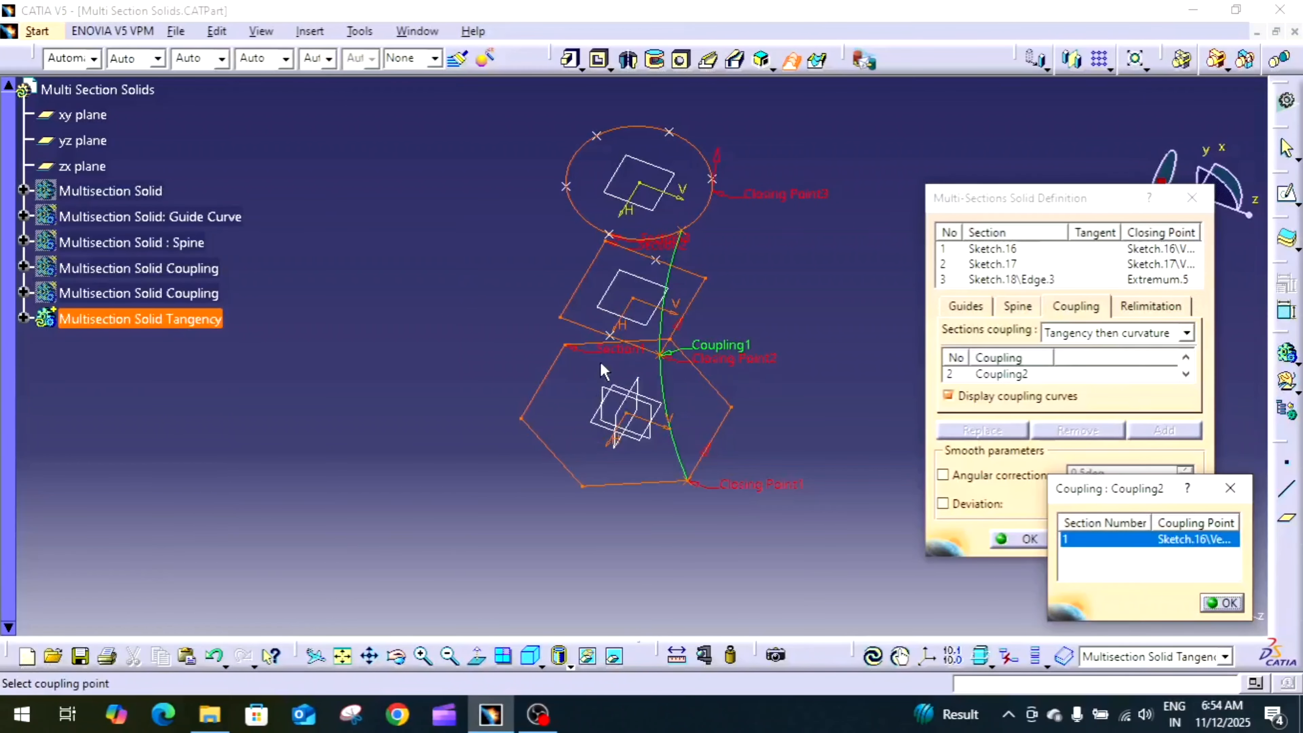
pyautogui.click(610, 336)
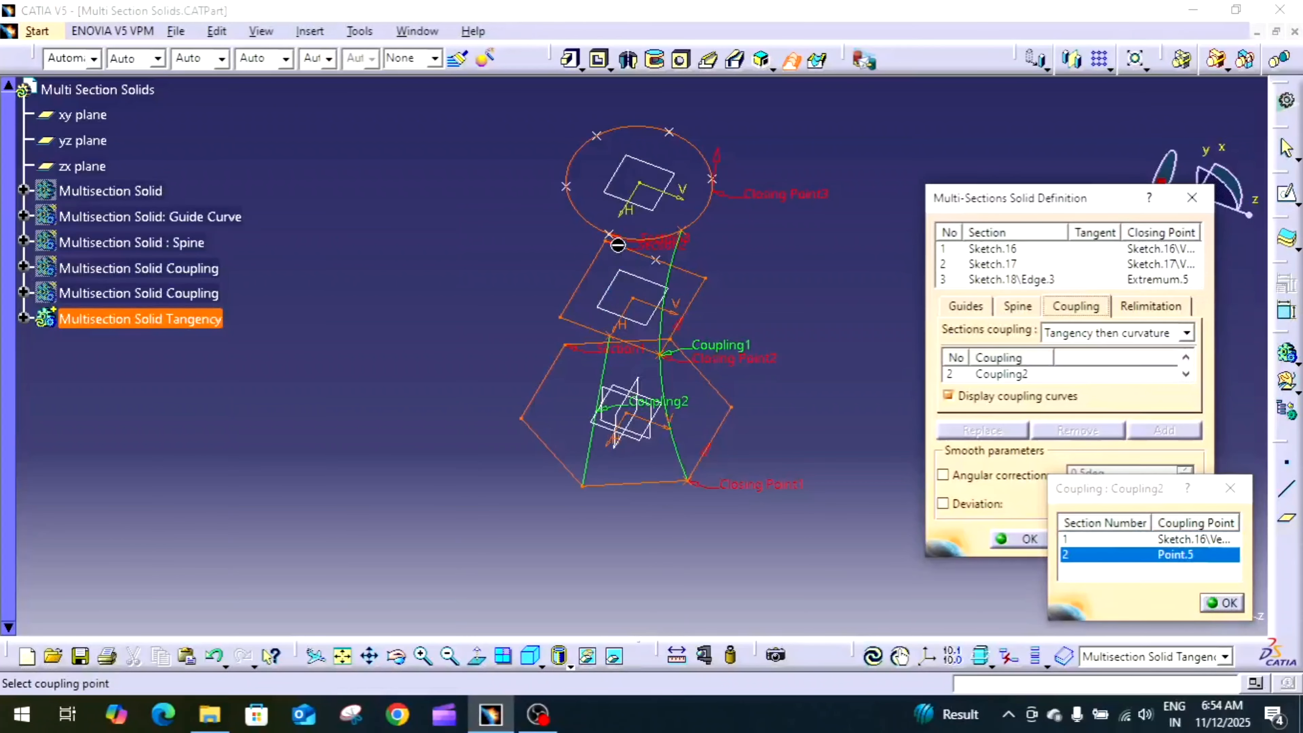
pyautogui.click(613, 237)
# Step: Add a third coupling linking the following hexagon corner, the next square corner, and the corresponding point on the circle
pyautogui.moveTo(582, 372); pyautogui.dragTo(678, 347, button='middle')
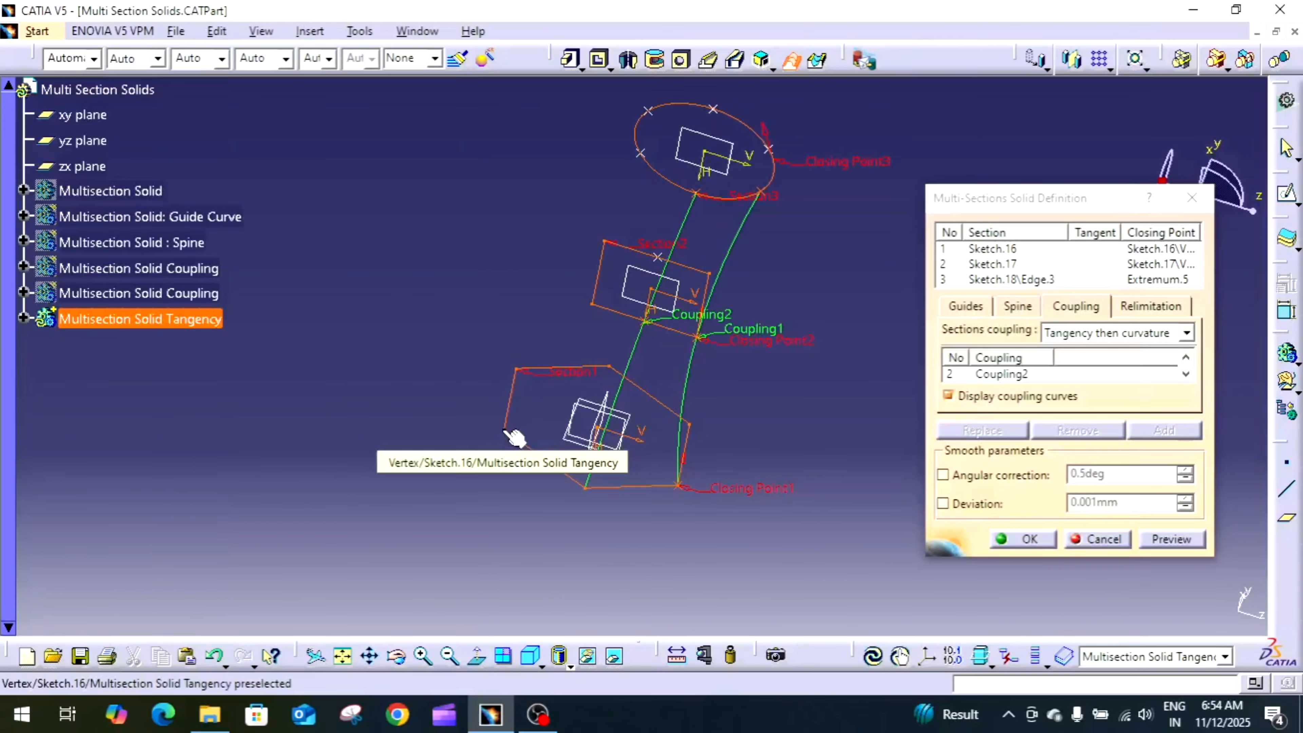
pyautogui.click(508, 432)
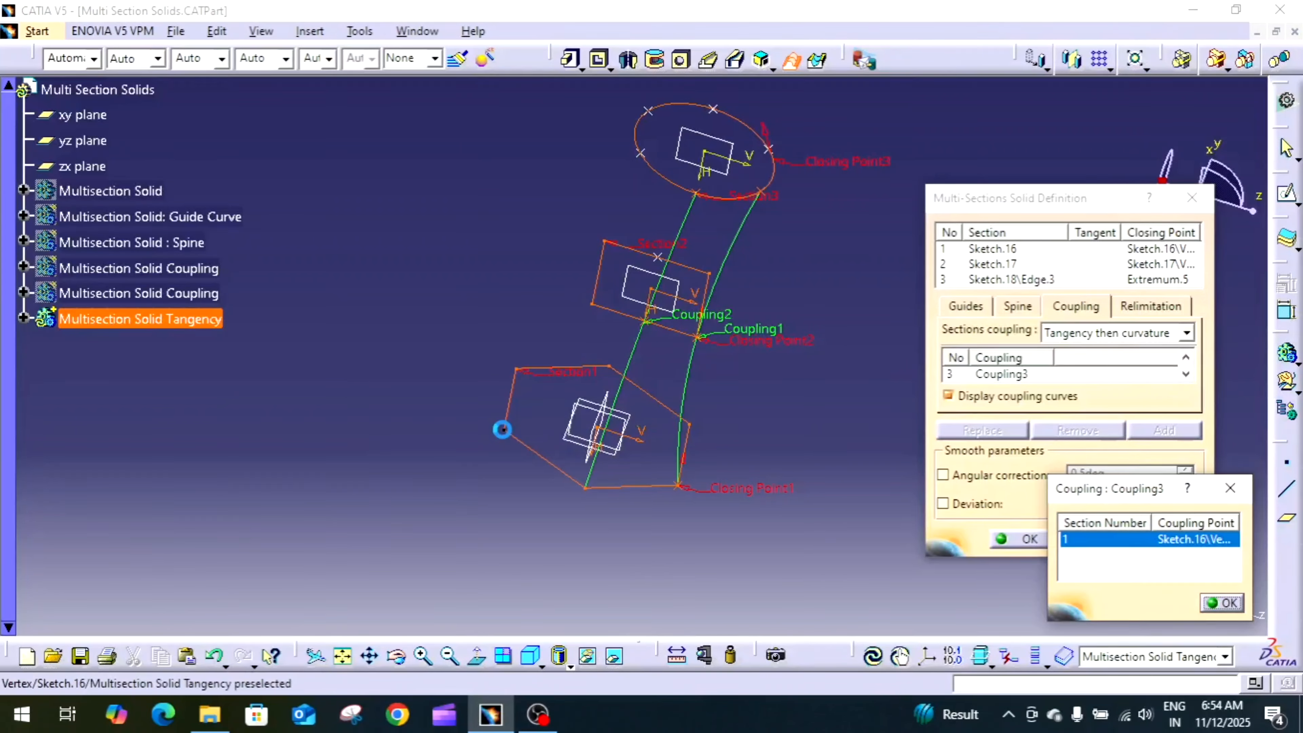
pyautogui.click(593, 306)
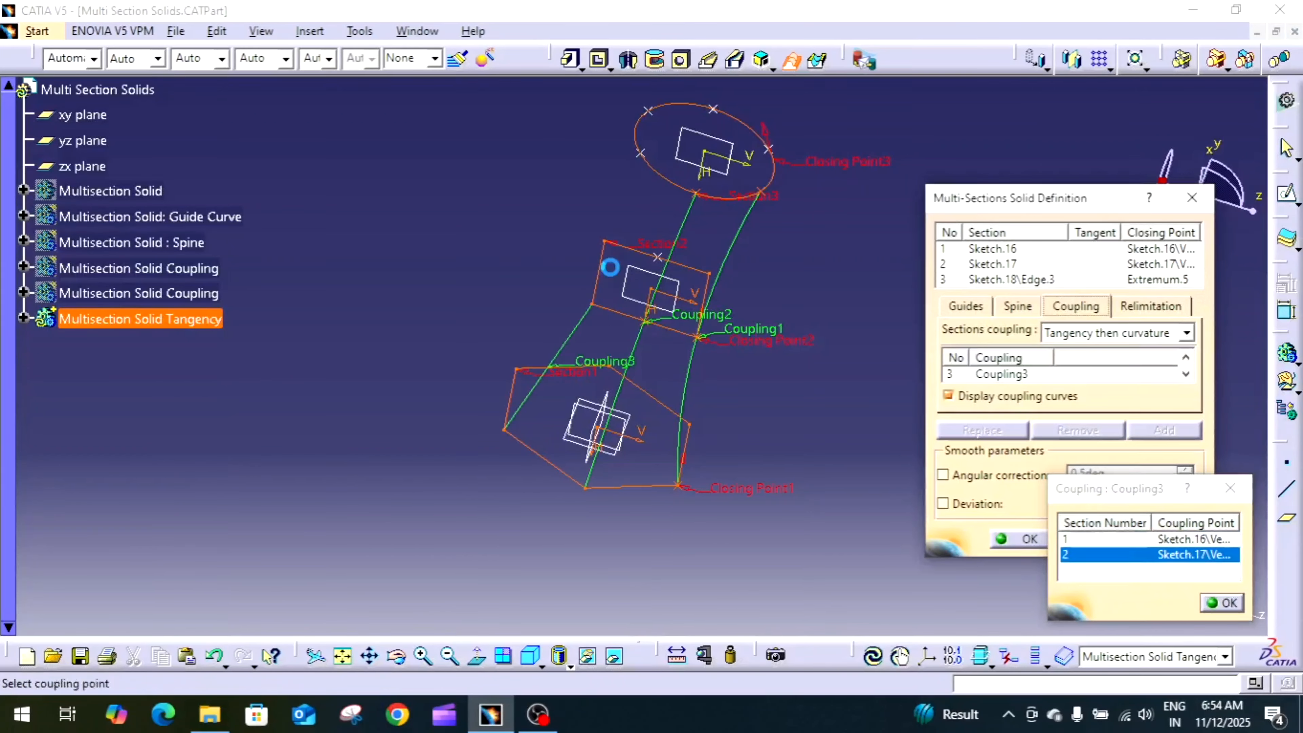
pyautogui.click(641, 152)
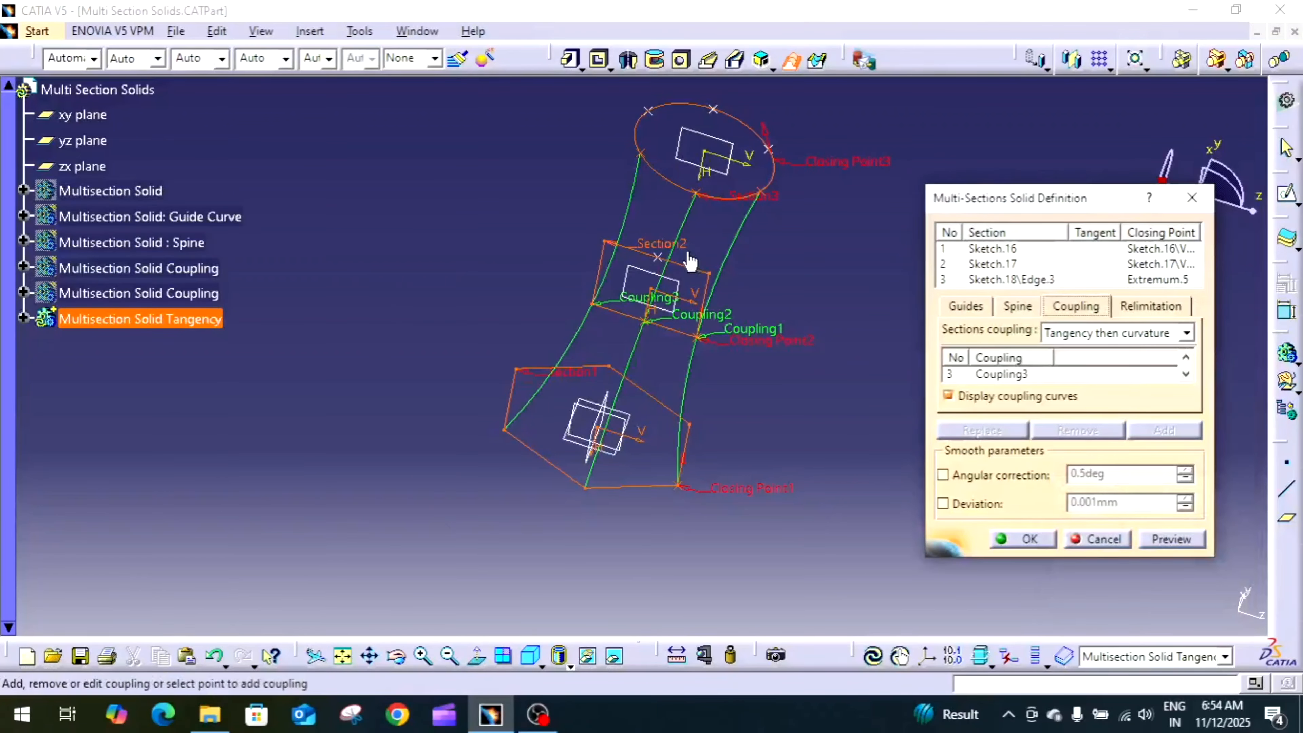
# Step: Add a fourth coupling from the hexagon's next uncoupled corner through the square corner at the Section2 label to the matching circle point
pyautogui.moveTo(662, 354); pyautogui.dragTo(670, 370, button='middle')
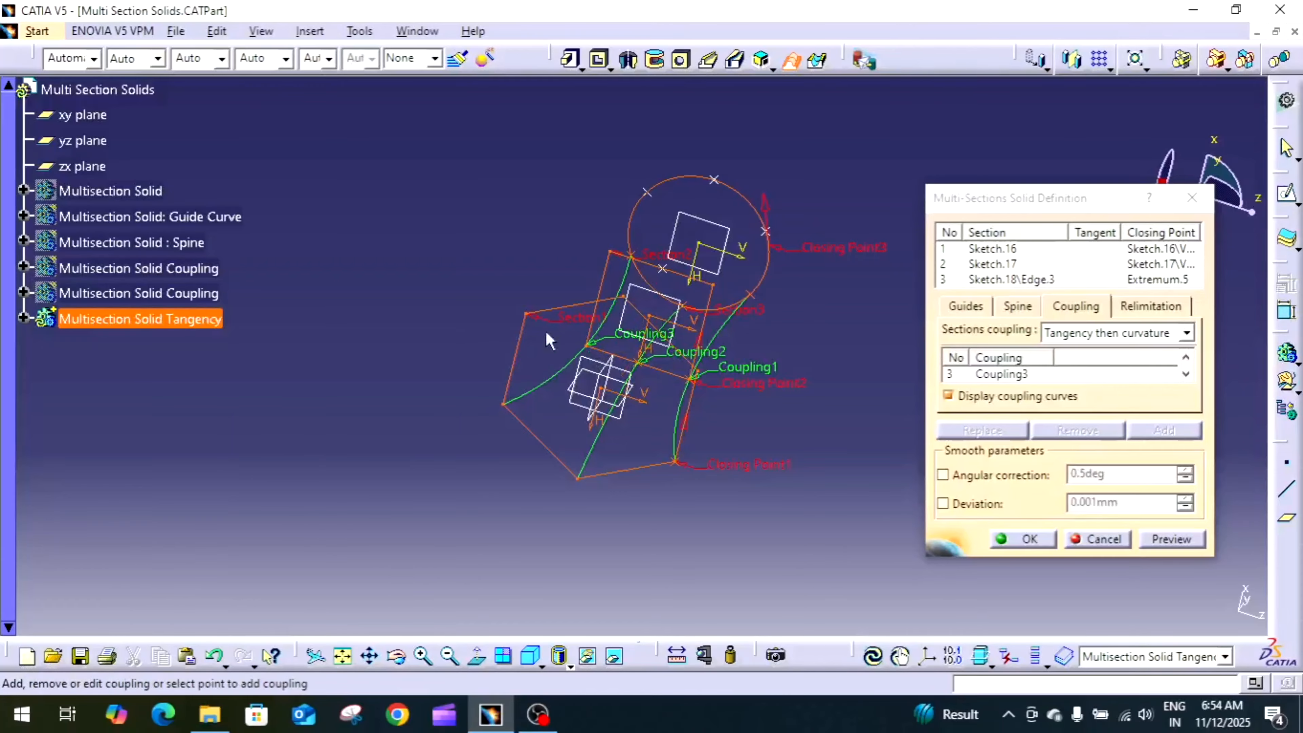
pyautogui.click(525, 313)
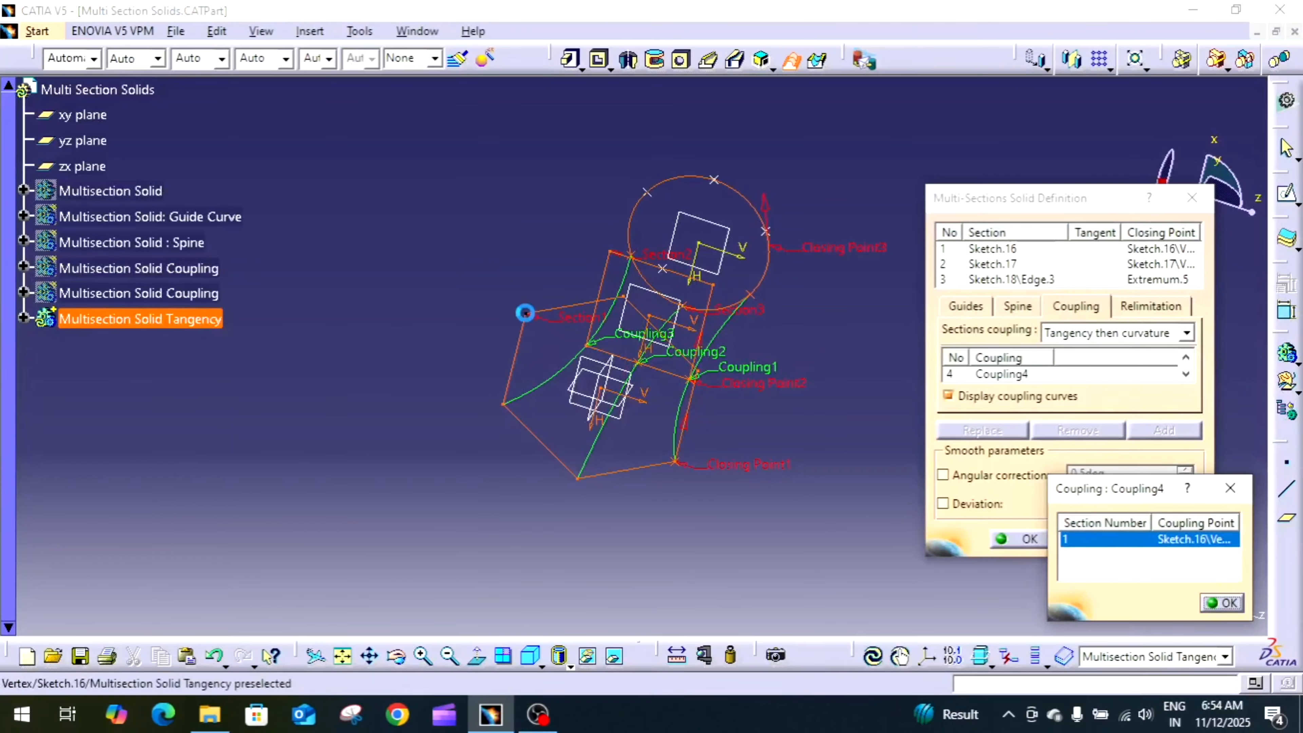
pyautogui.click(611, 253)
pyautogui.click(647, 192)
# Step: Add a fifth coupling from the next hexagon corner through the point on the square's opposite edge to the next circle point
pyautogui.moveTo(619, 256)
pyautogui.mouseDown(button='middle')
pyautogui.moveTo(687, 265)
pyautogui.moveTo(633, 285)
pyautogui.moveTo(619, 332)
pyautogui.mouseUp(button='middle')
pyautogui.click(646, 236)
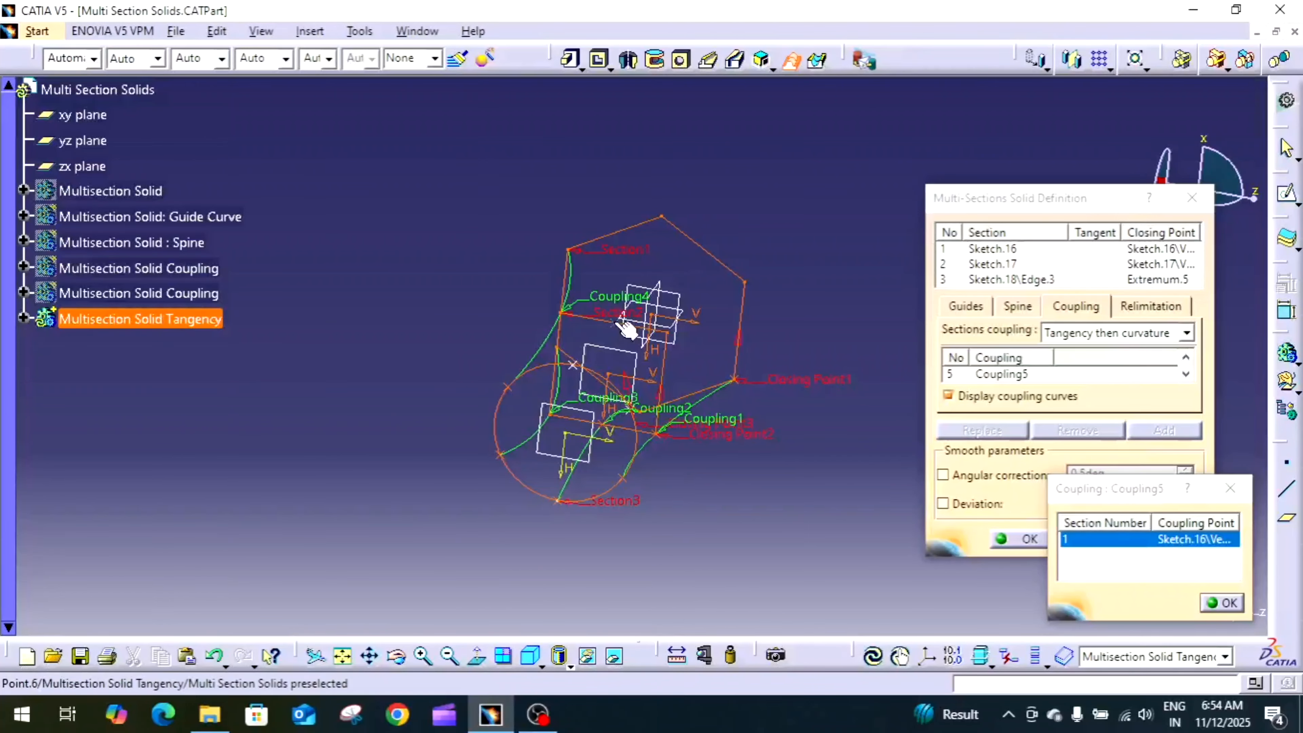
pyautogui.click(586, 359)
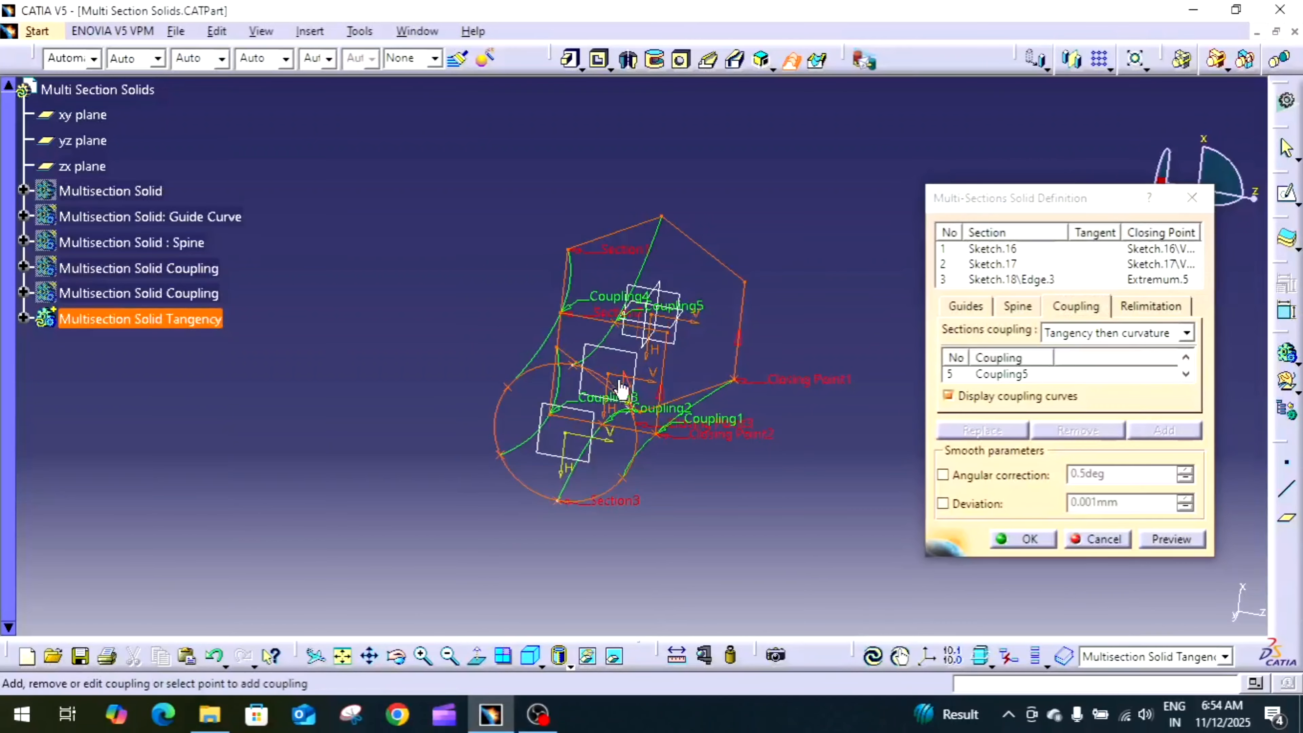
# Step: Add the sixth coupling through the remaining corners of the hexagon and square and the last point on the circle
pyautogui.moveTo(623, 349); pyautogui.dragTo(792, 321, button='middle')
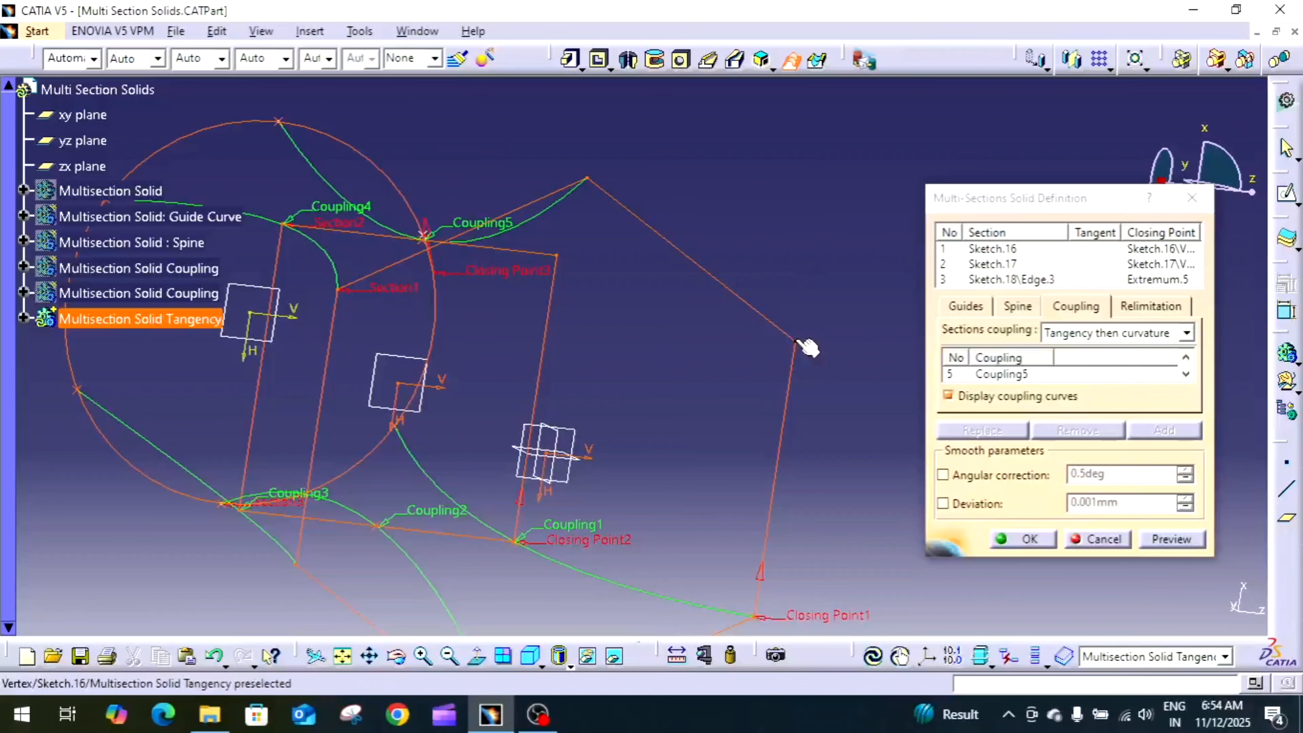
pyautogui.click(807, 348)
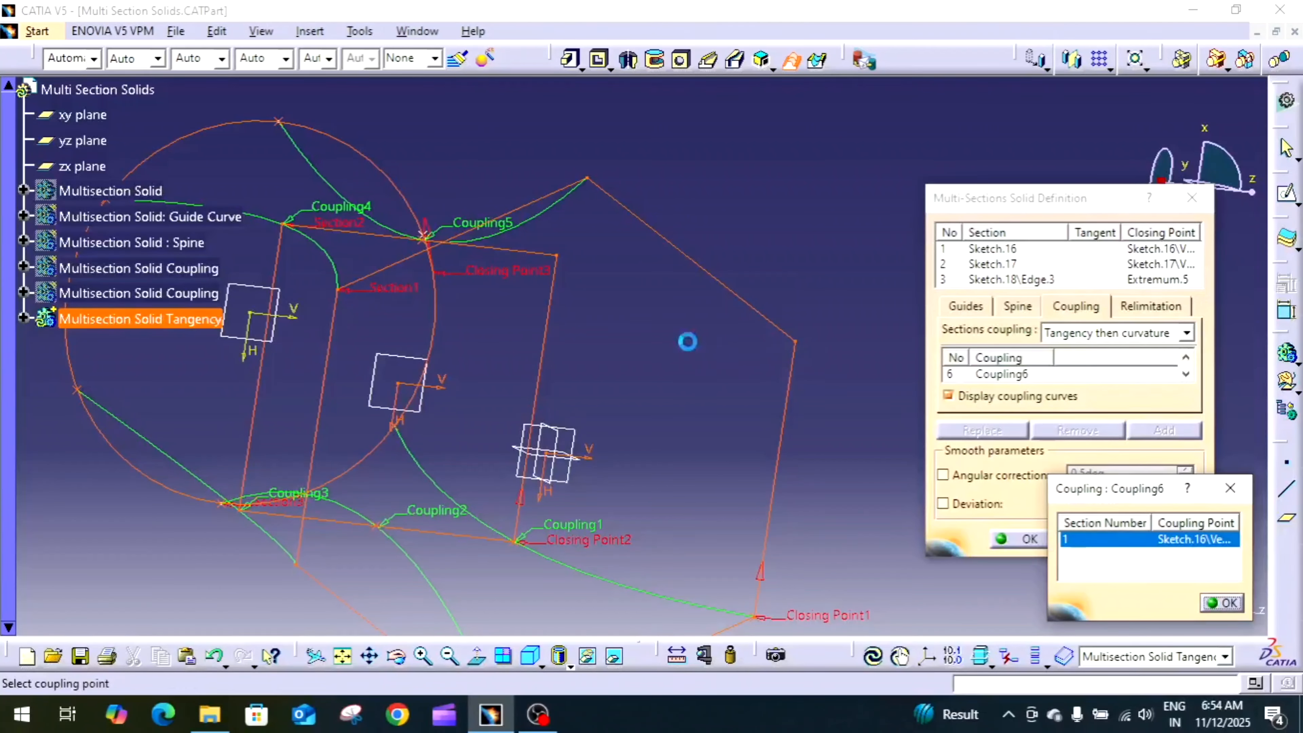
pyautogui.click(567, 265)
pyautogui.moveTo(567, 264)
pyautogui.mouseDown(button='middle')
pyautogui.moveTo(682, 151)
pyautogui.moveTo(674, 241)
pyautogui.moveTo(651, 195)
pyautogui.moveTo(681, 378)
pyautogui.moveTo(634, 442)
pyautogui.moveTo(567, 378)
pyautogui.moveTo(566, 358)
pyautogui.moveTo(718, 416)
pyautogui.moveTo(742, 445)
pyautogui.moveTo(699, 521)
pyautogui.moveTo(572, 372)
pyautogui.moveTo(617, 312)
pyautogui.moveTo(664, 334)
pyautogui.moveTo(677, 265)
pyautogui.moveTo(540, 190)
pyautogui.moveTo(613, 265)
pyautogui.moveTo(630, 193)
pyautogui.moveTo(499, 149)
pyautogui.mouseUp(button='middle')
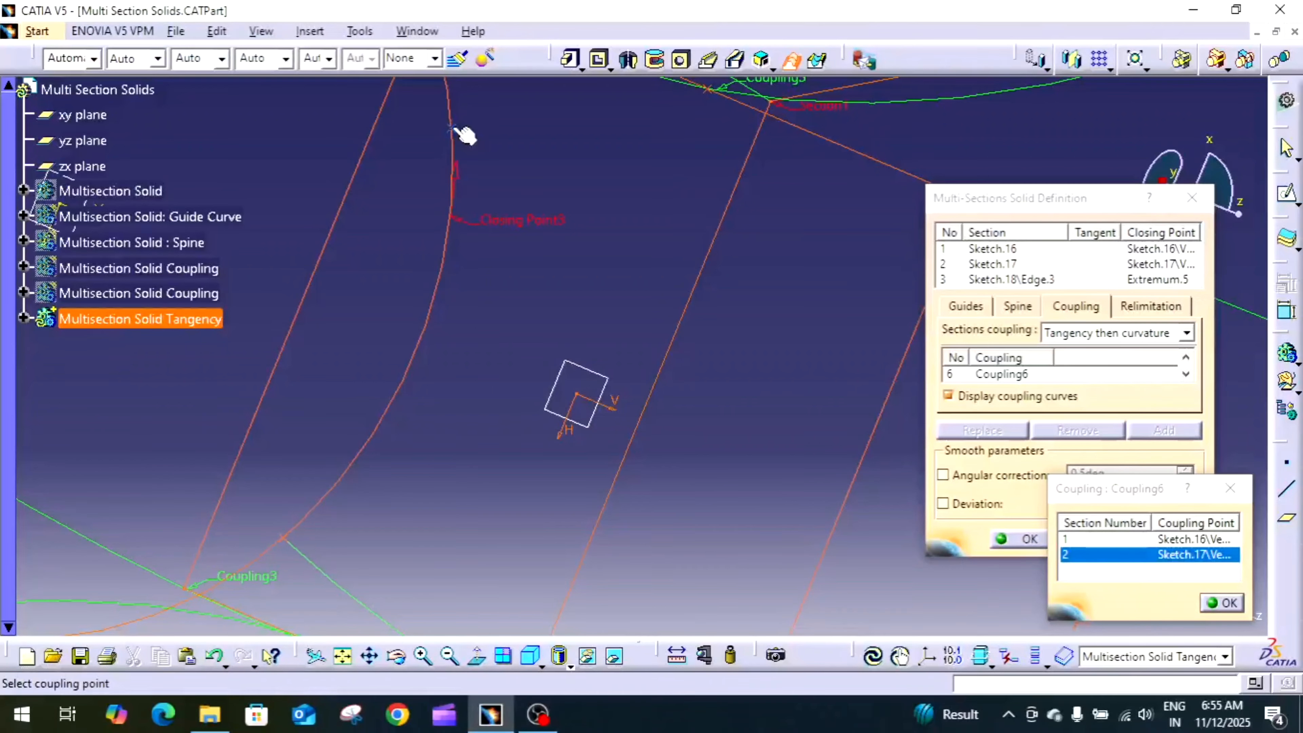
pyautogui.click(451, 128)
# Step: Preview the multi-sections solid with its six couplings and dismiss the update error
pyautogui.moveTo(501, 287); pyautogui.dragTo(644, 385, button='middle')
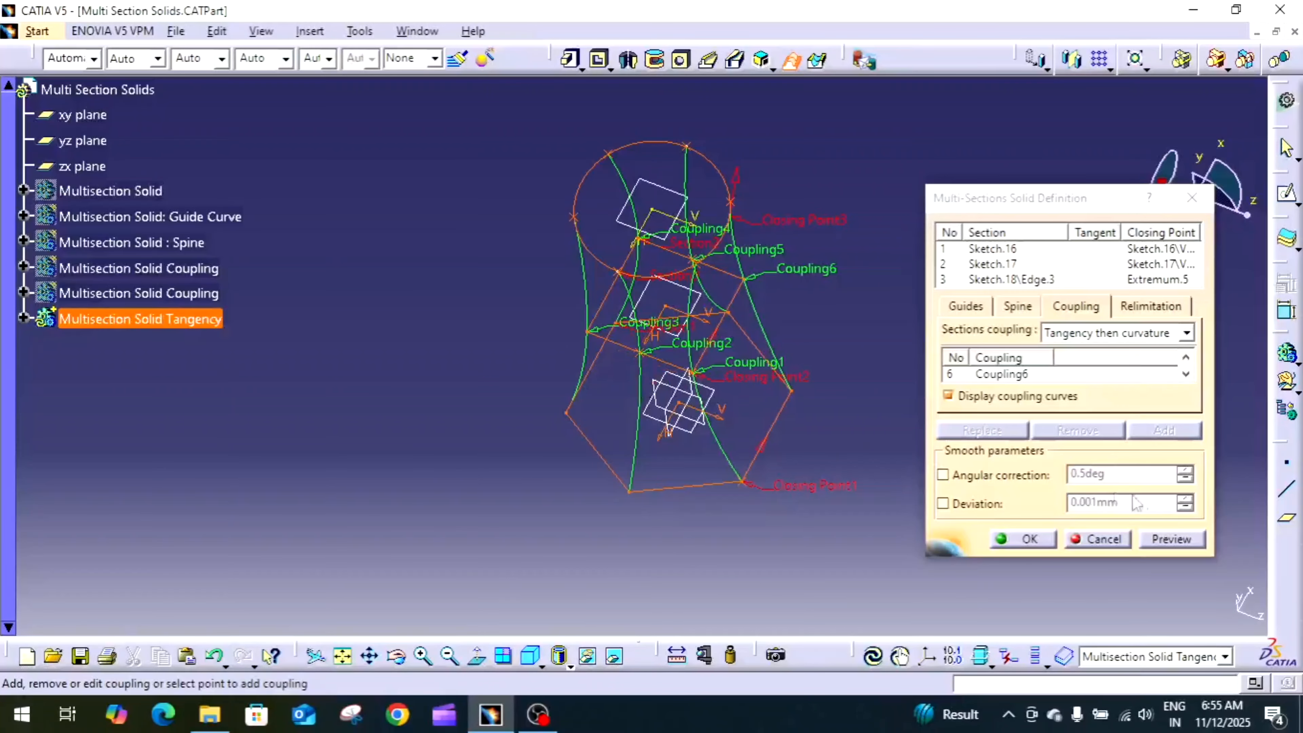
pyautogui.click(1172, 539)
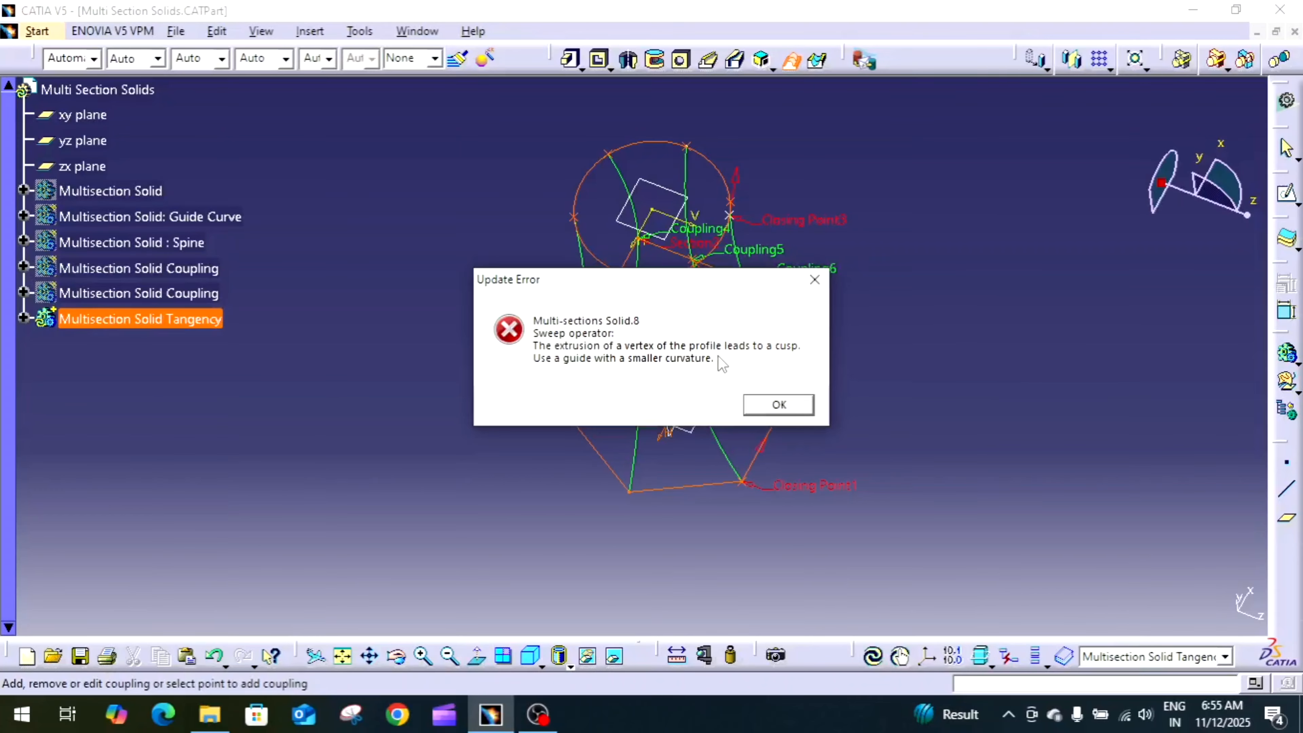
pyautogui.click(793, 405)
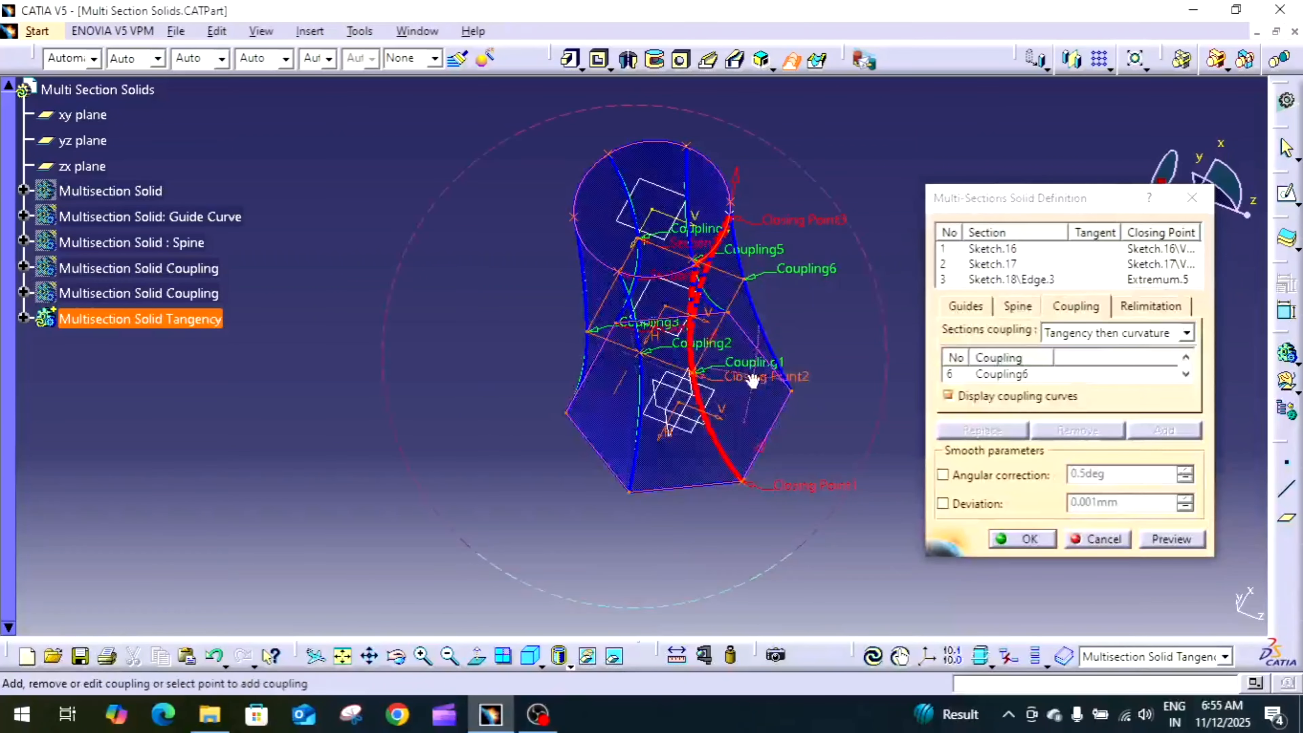
# Step: Replace the circle section's closing point, Closing Point3, with the circle vertex in line with the other two closing points
pyautogui.moveTo(767, 372)
pyautogui.mouseDown(button='middle')
pyautogui.moveTo(759, 344)
pyautogui.moveTo(705, 348)
pyautogui.moveTo(699, 389)
pyautogui.moveTo(623, 390)
pyautogui.moveTo(561, 371)
pyautogui.moveTo(614, 325)
pyautogui.moveTo(575, 421)
pyautogui.moveTo(608, 393)
pyautogui.moveTo(607, 426)
pyautogui.moveTo(621, 422)
pyautogui.mouseUp(button='middle')
pyautogui.rightClick(707, 174)
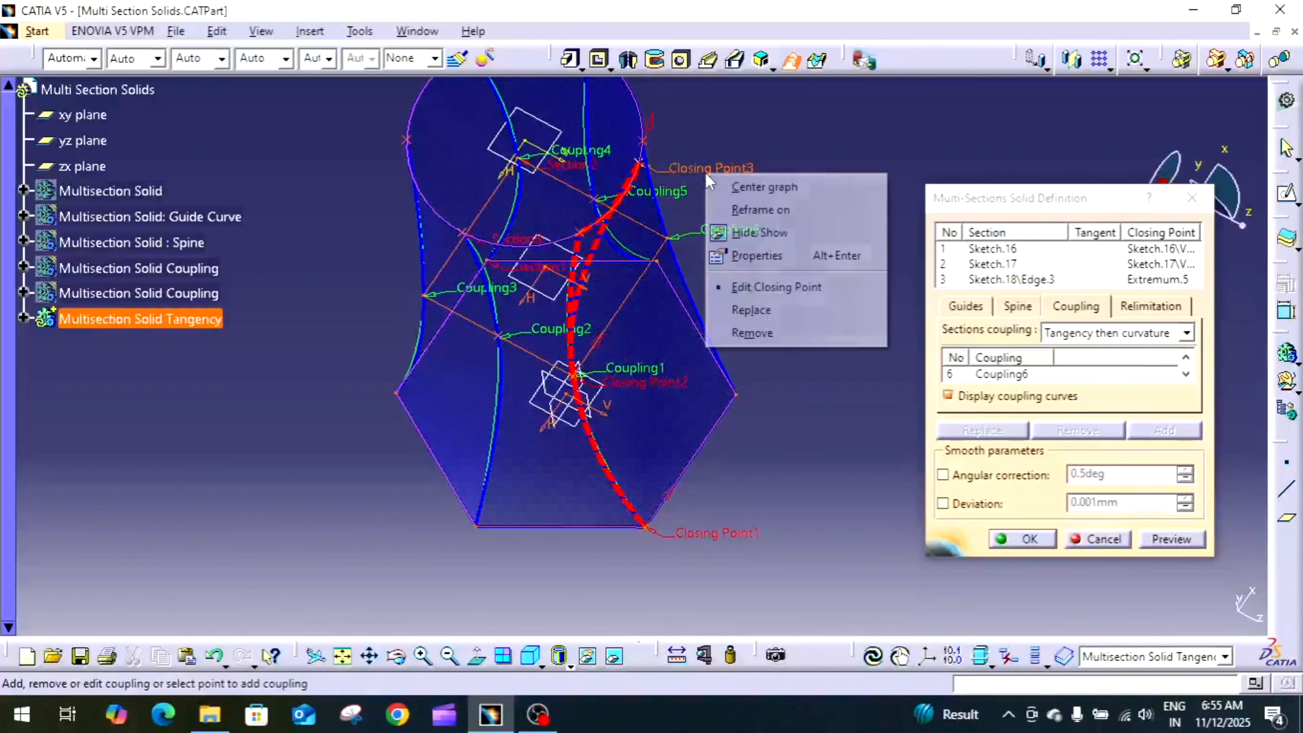
pyautogui.click(769, 308)
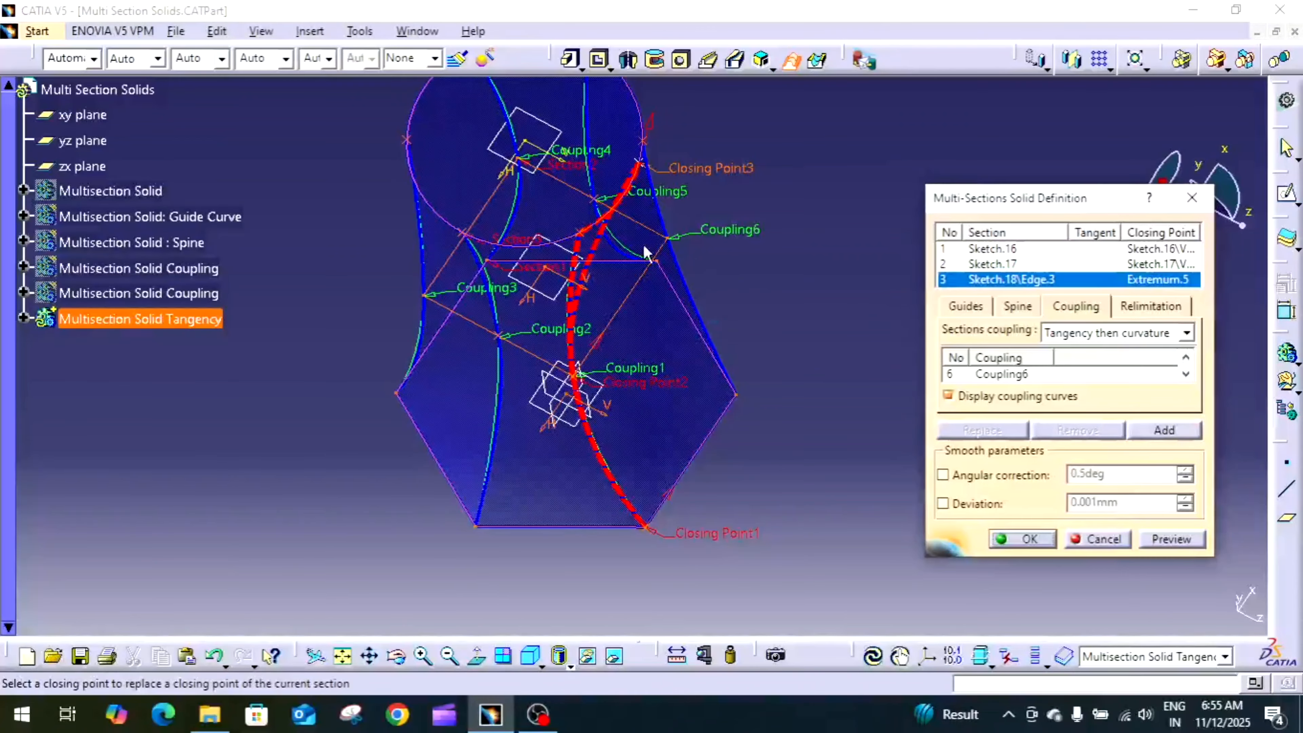
pyautogui.click(590, 237)
# Step: Create the multi-sections solid with the corrected closing point and inspect its shape from several sides
pyautogui.moveTo(657, 310)
pyautogui.mouseDown(button='middle')
pyautogui.moveTo(687, 428)
pyautogui.moveTo(637, 510)
pyautogui.moveTo(553, 442)
pyautogui.moveTo(840, 193)
pyautogui.mouseUp(button='middle')
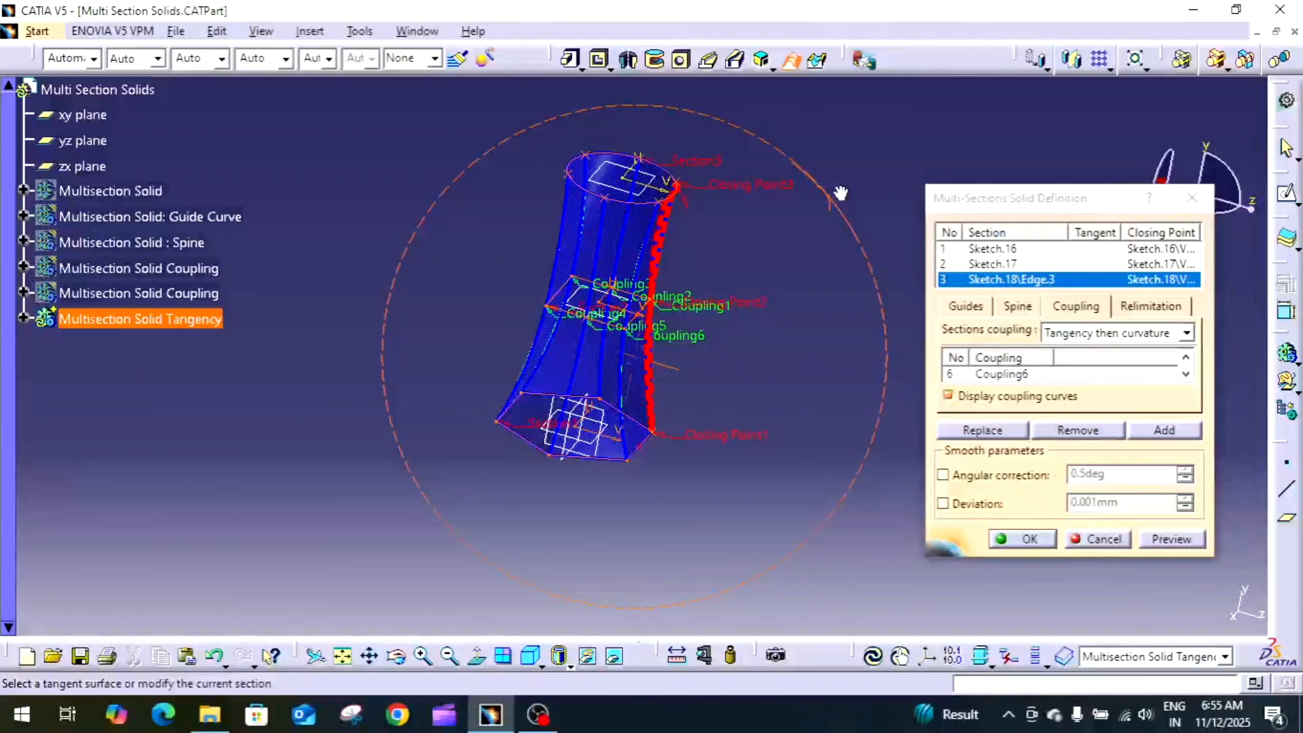
pyautogui.moveTo(753, 191); pyautogui.dragTo(641, 446, button='middle')
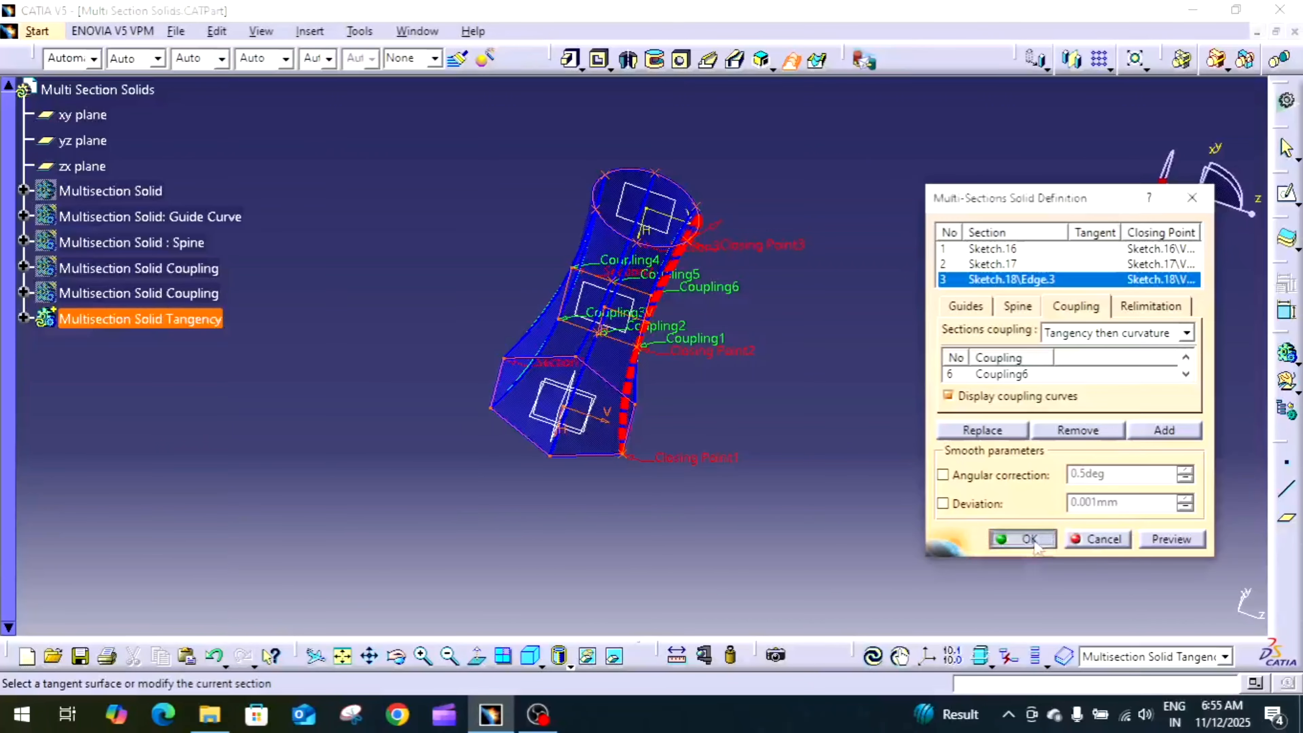
pyautogui.click(1023, 539)
pyautogui.moveTo(872, 444); pyautogui.dragTo(862, 500, button='middle')
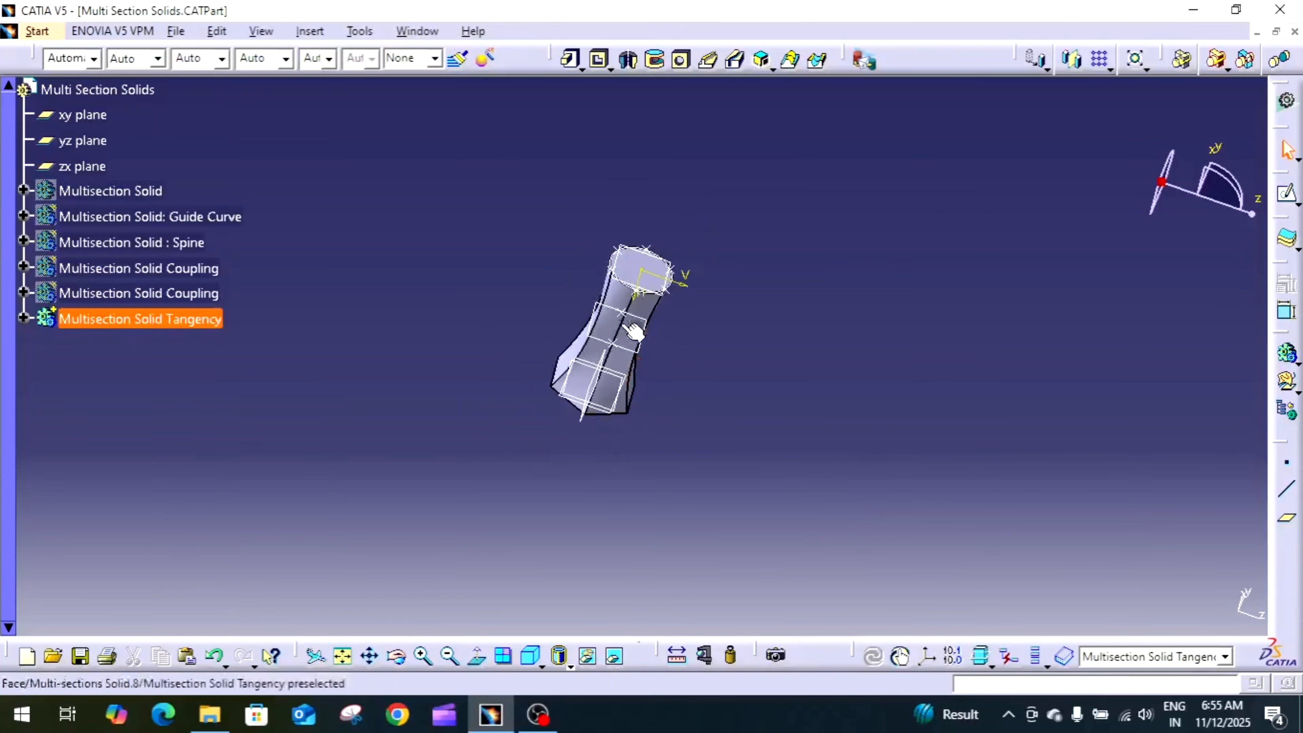
pyautogui.moveTo(591, 251); pyautogui.dragTo(738, 430, button='middle')
pyautogui.moveTo(707, 198); pyautogui.dragTo(759, 405, button='middle')
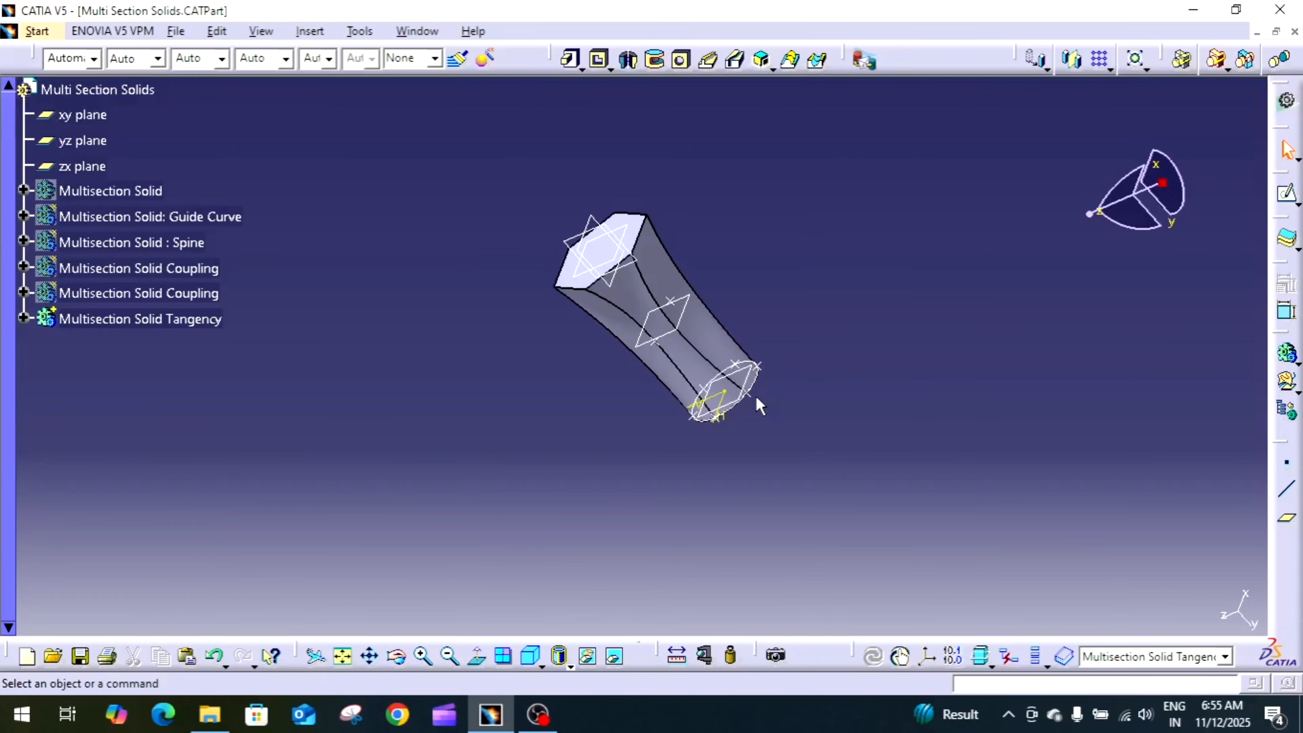
pyautogui.moveTo(888, 271); pyautogui.dragTo(797, 283, button='middle')
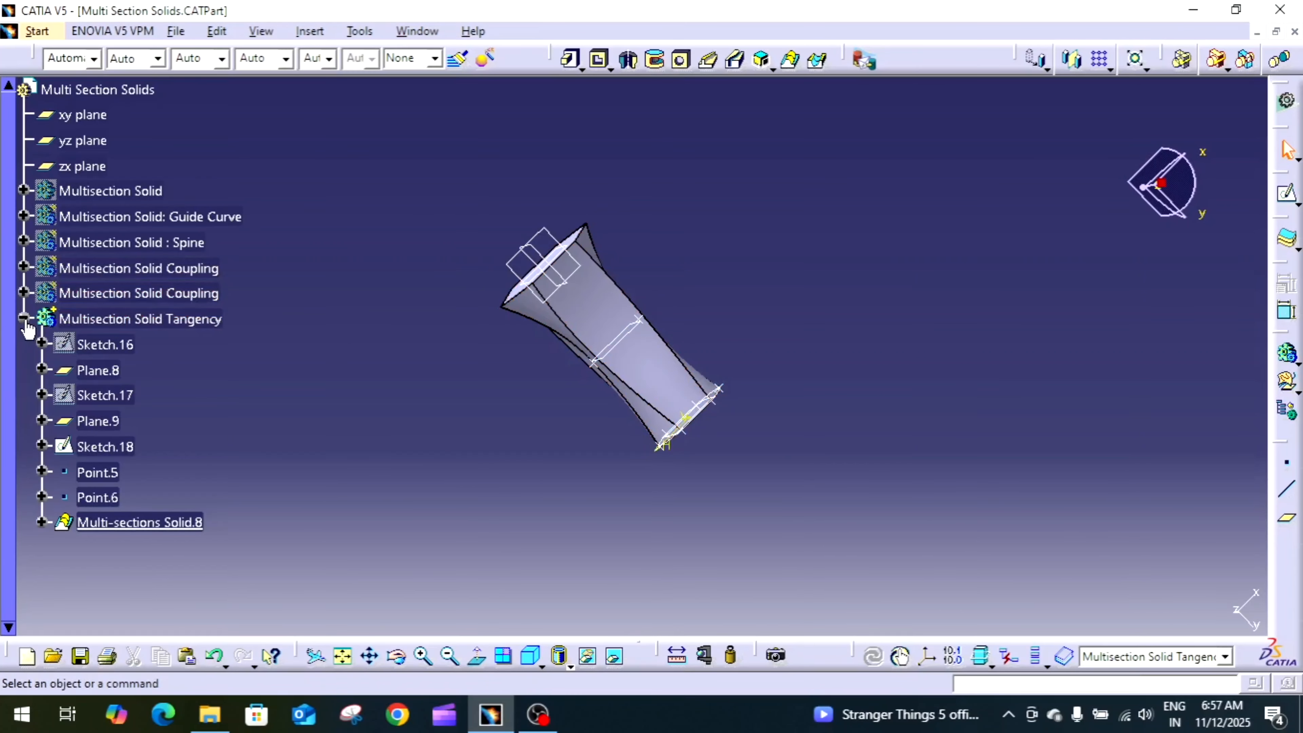
# Step: Collapse the Multisection Solid Tangency body in the tree and hide it
pyautogui.click(23, 318)
pyautogui.rightClick(124, 333)
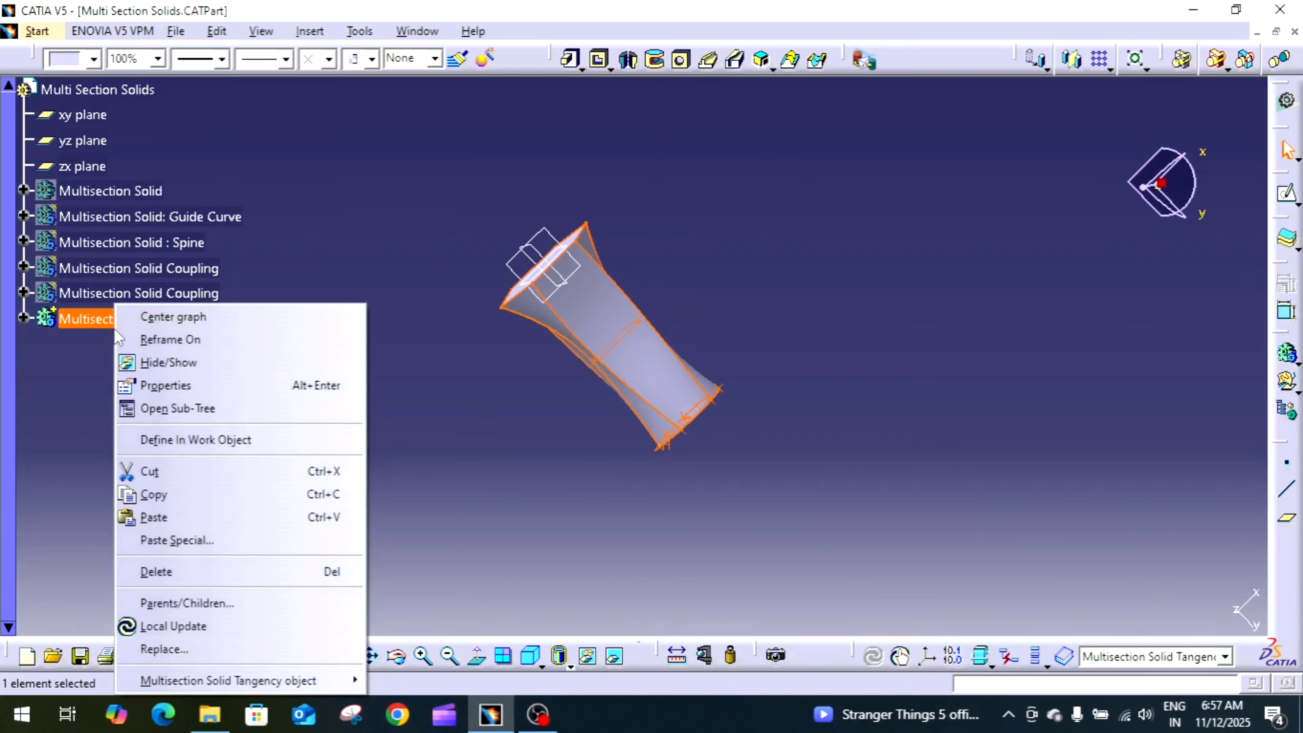
pyautogui.click(179, 362)
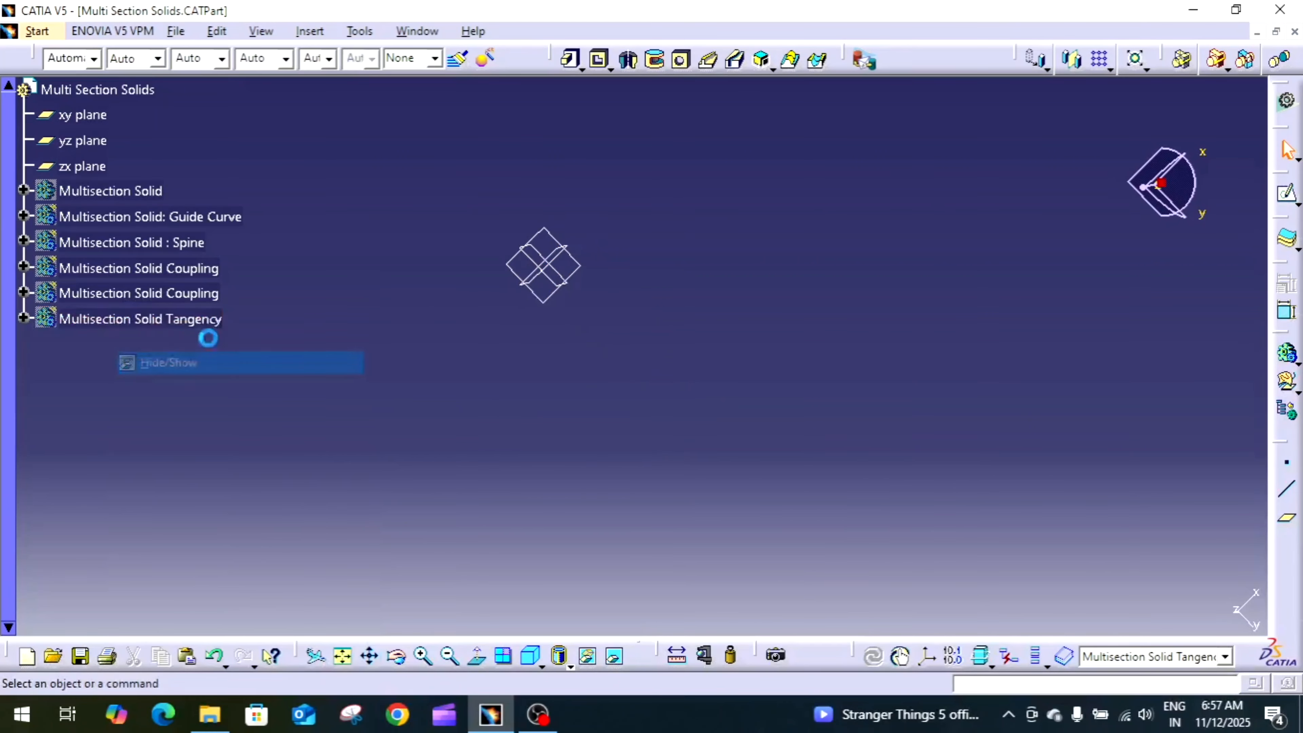
# Step: Insert a new body and rename it Relimitation
pyautogui.click(314, 32)
pyautogui.click(328, 76)
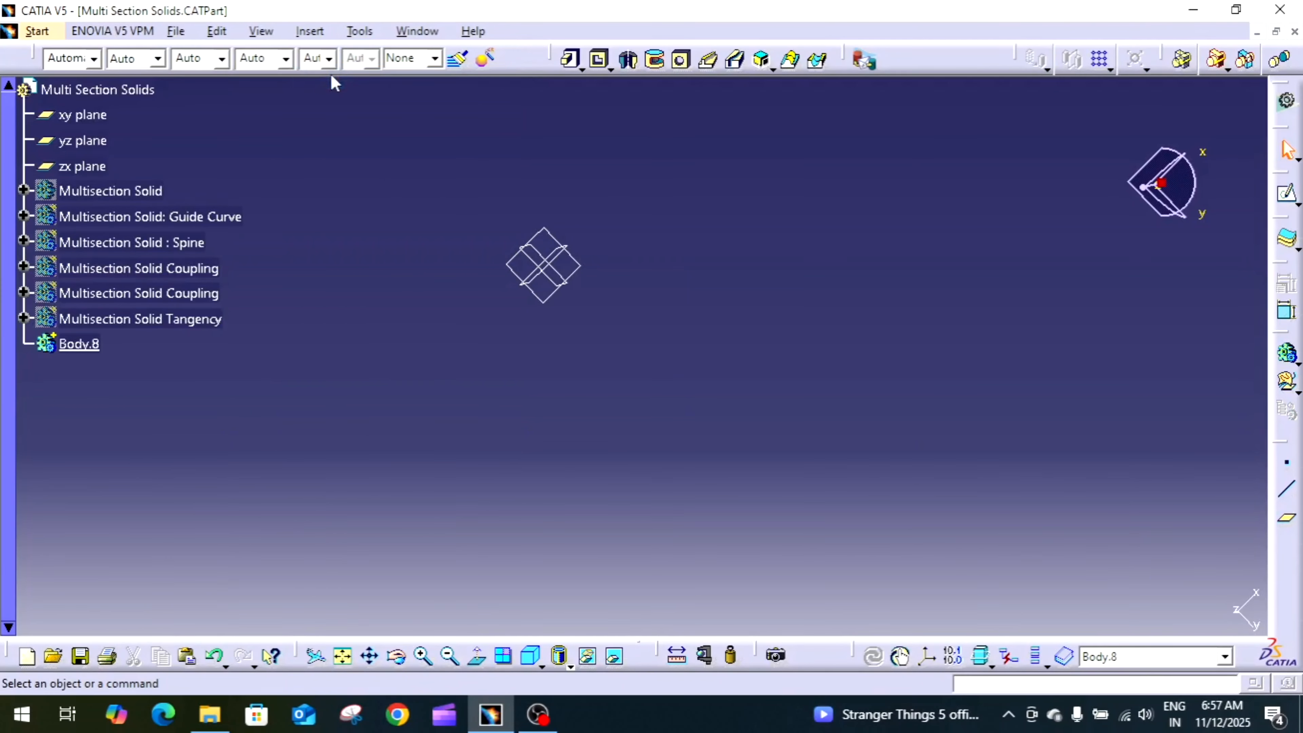
pyautogui.rightClick(112, 348)
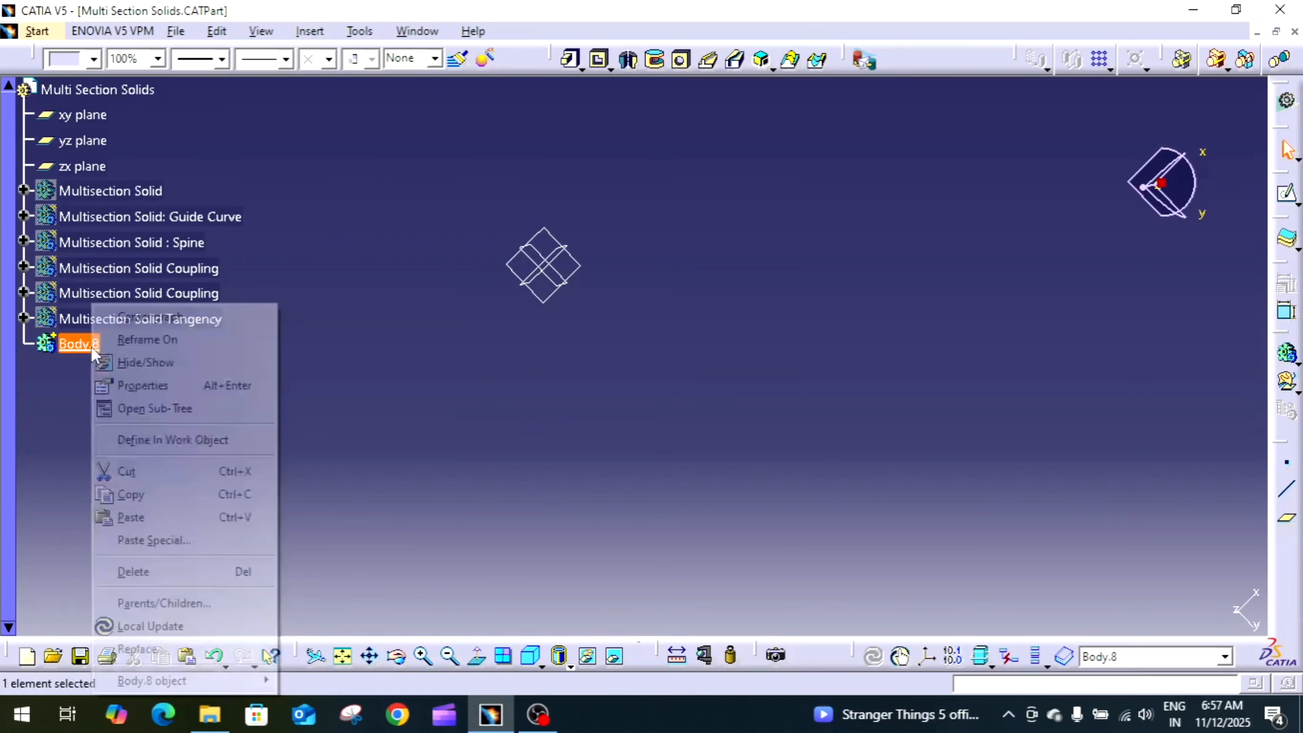
pyautogui.click(164, 381)
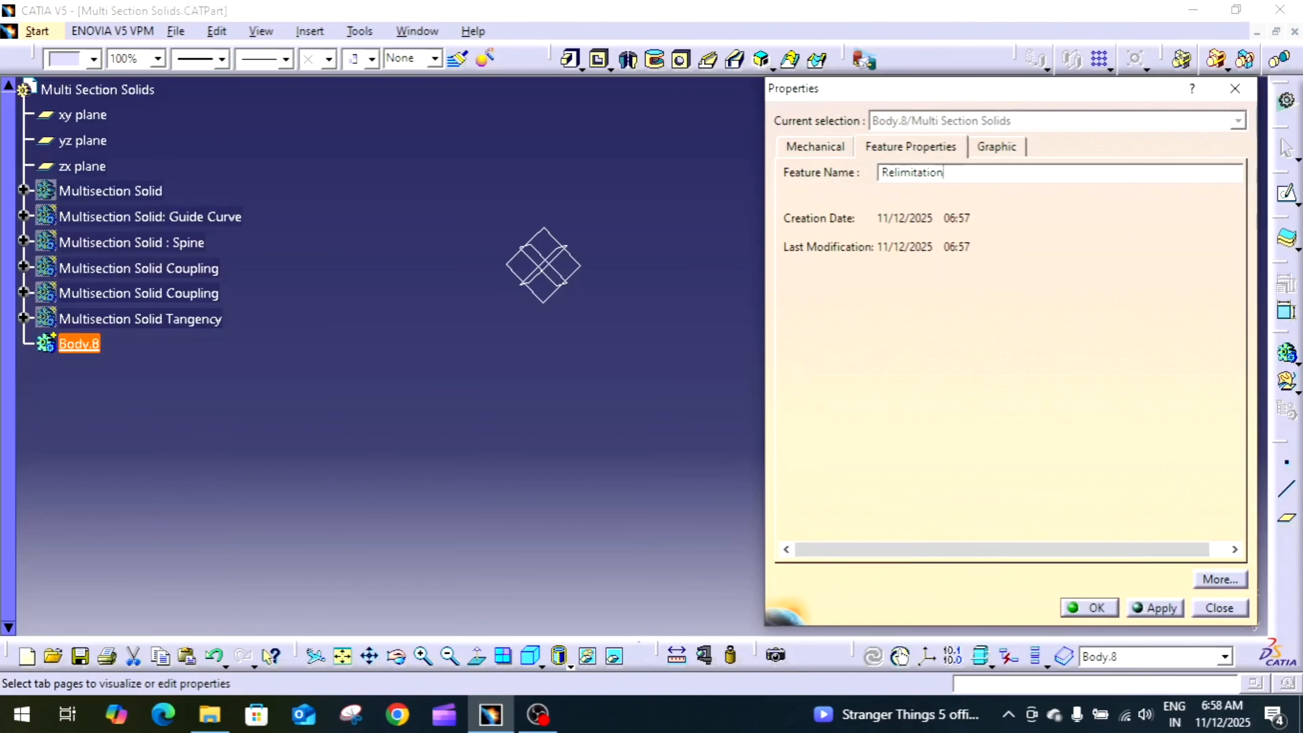
pyautogui.press('Return')
pyautogui.click(380, 375)
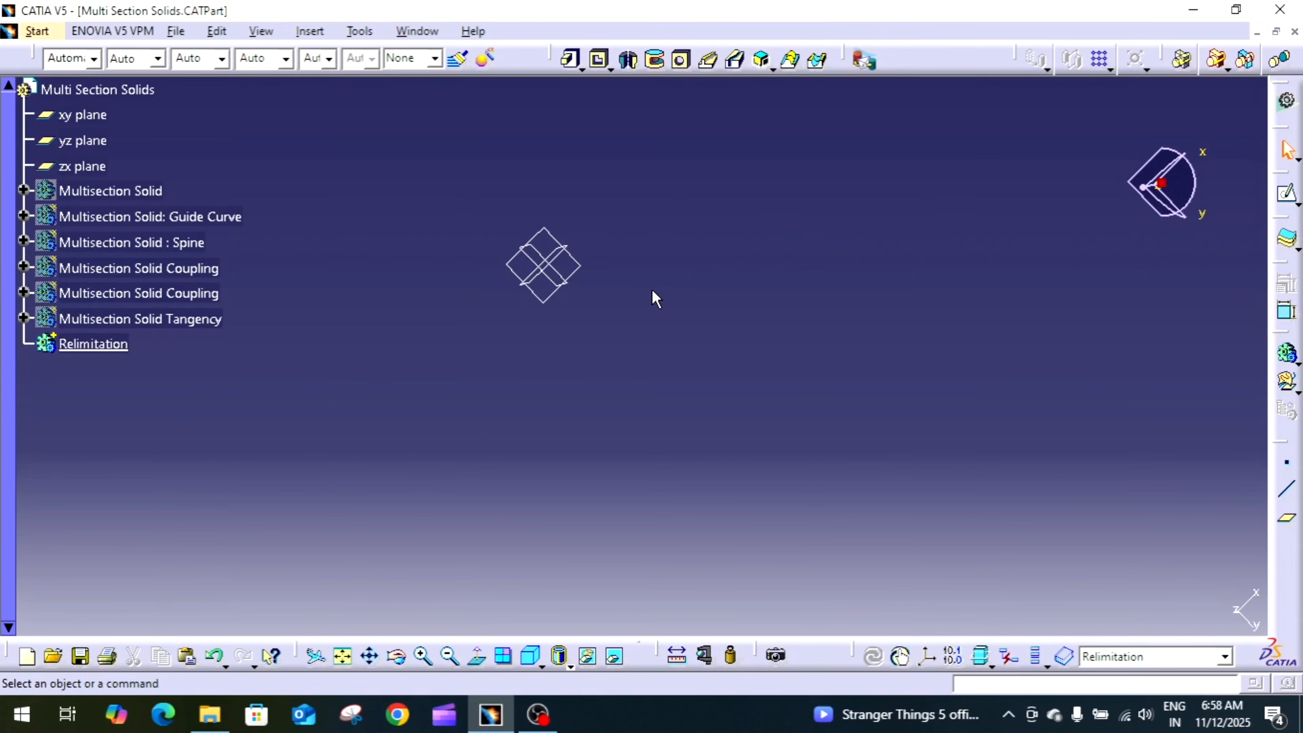
# Step: Start a sketch on the zx plane from an isometric view
pyautogui.moveTo(652, 290); pyautogui.dragTo(599, 171, button='middle')
pyautogui.moveTo(591, 321); pyautogui.dragTo(555, 554, button='middle')
pyautogui.click(524, 666)
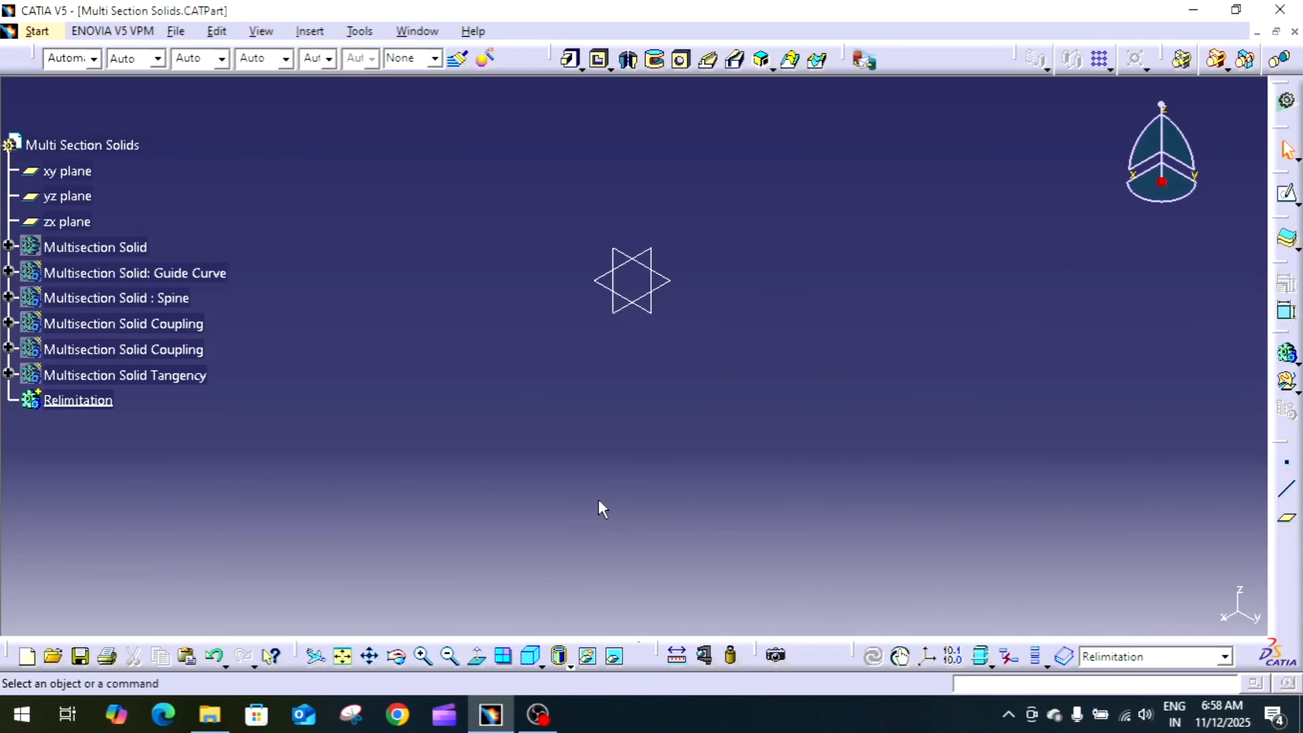
pyautogui.moveTo(636, 408); pyautogui.dragTo(614, 254, button='middle')
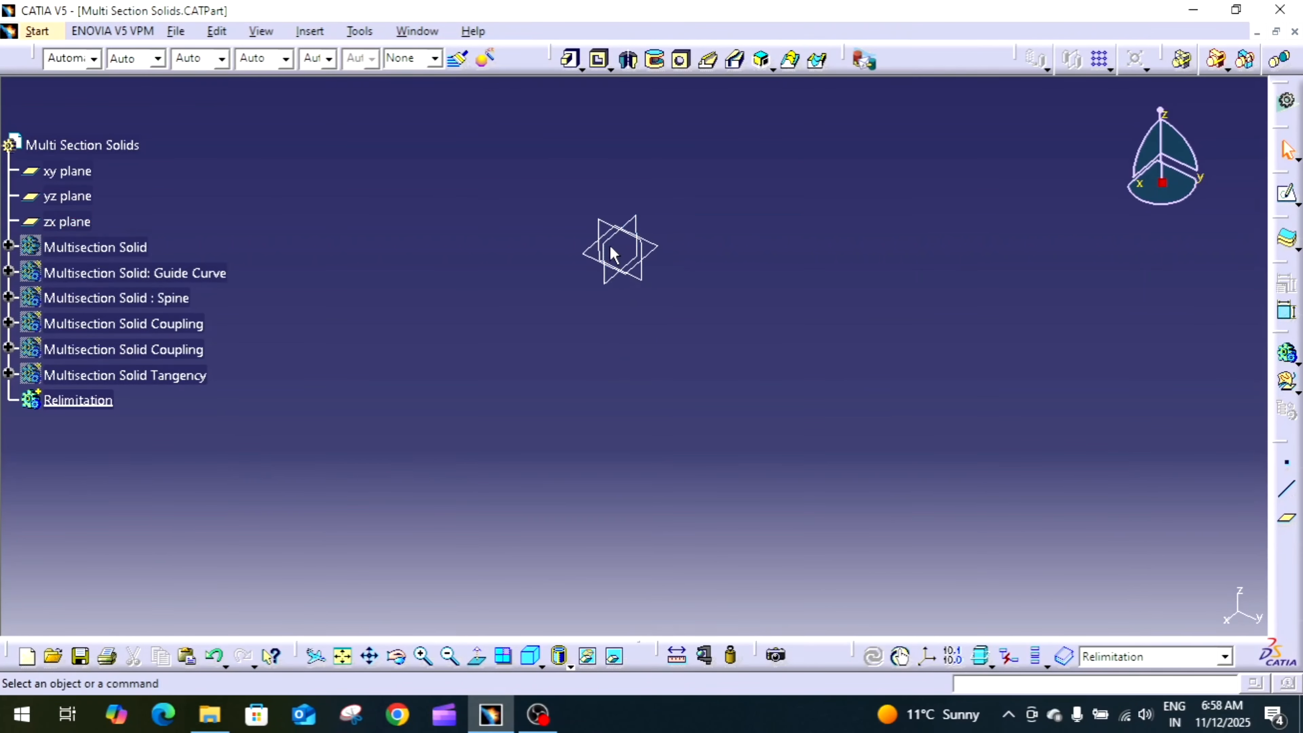
pyautogui.click(621, 252)
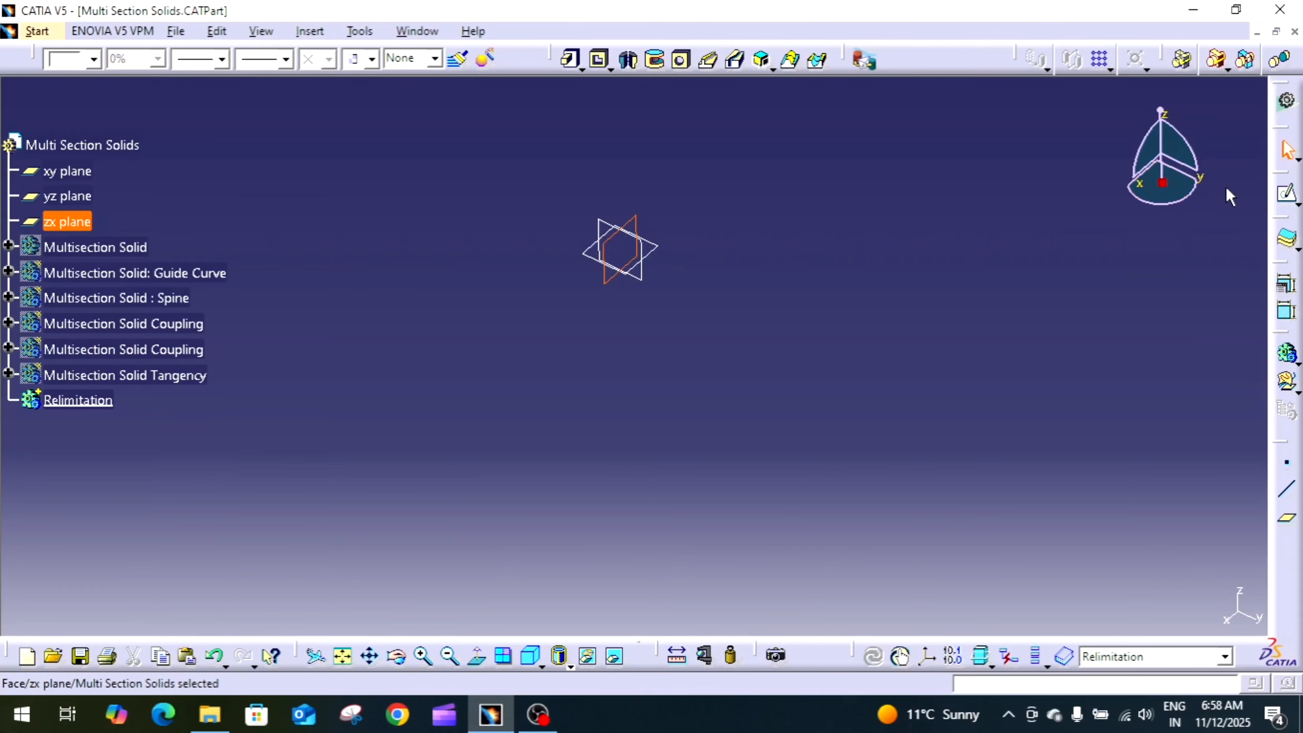
pyautogui.click(1286, 194)
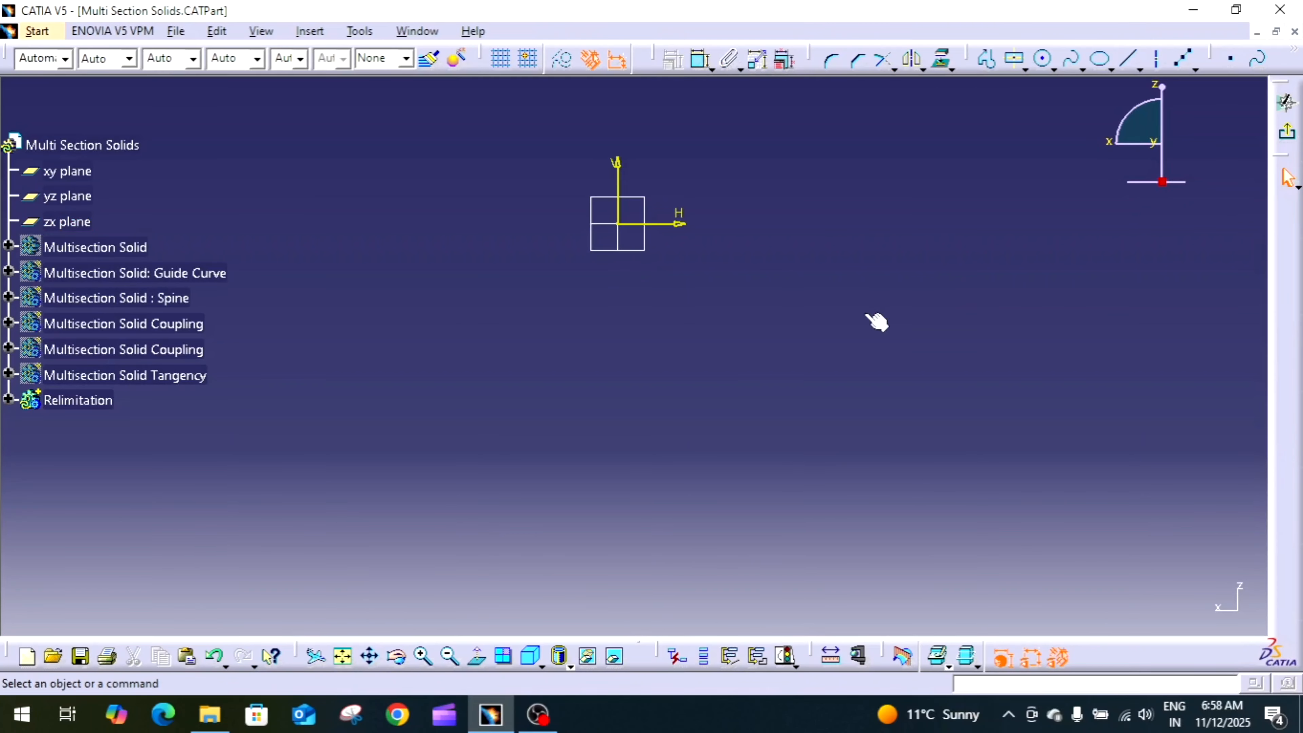
pyautogui.moveTo(870, 173); pyautogui.dragTo(871, 374, button='middle')
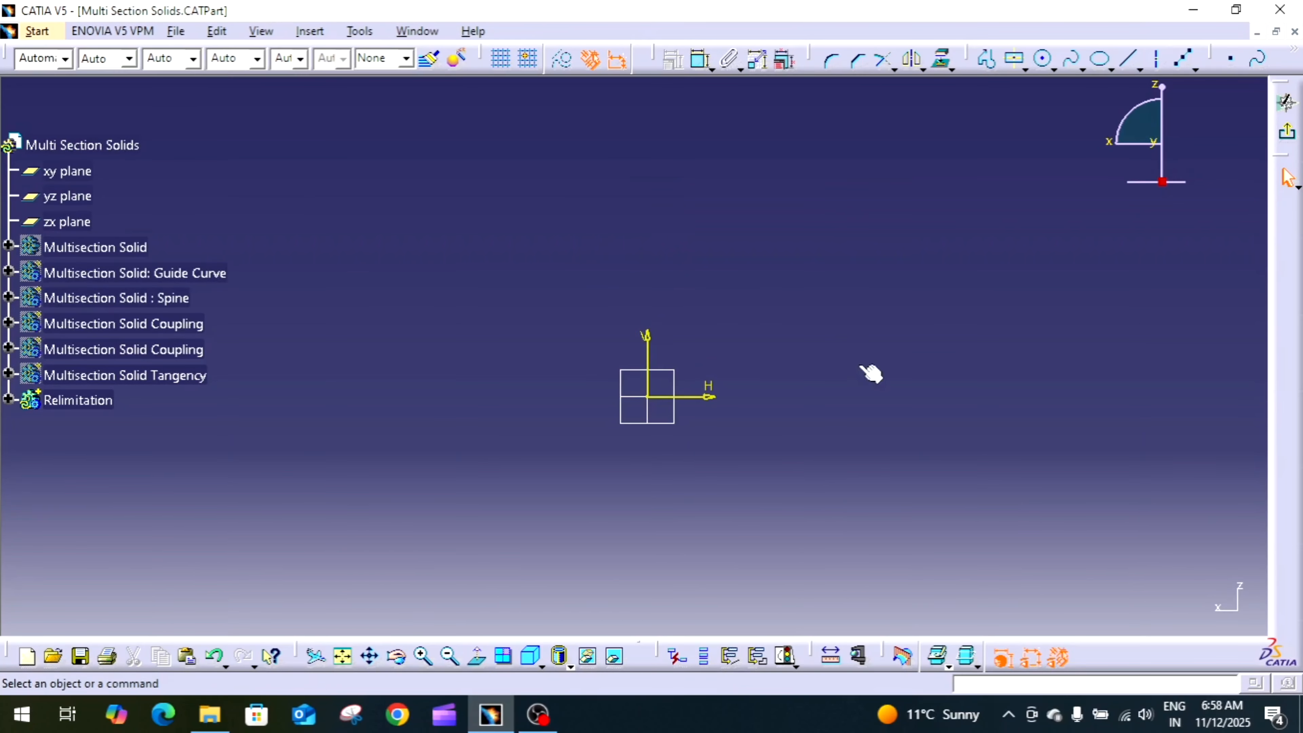
# Step: Draw a closed profile with a base line about 140 mm long on the horizontal axis and a three-point arc of about 71 mm radius above
pyautogui.click(984, 62)
pyautogui.click(570, 397)
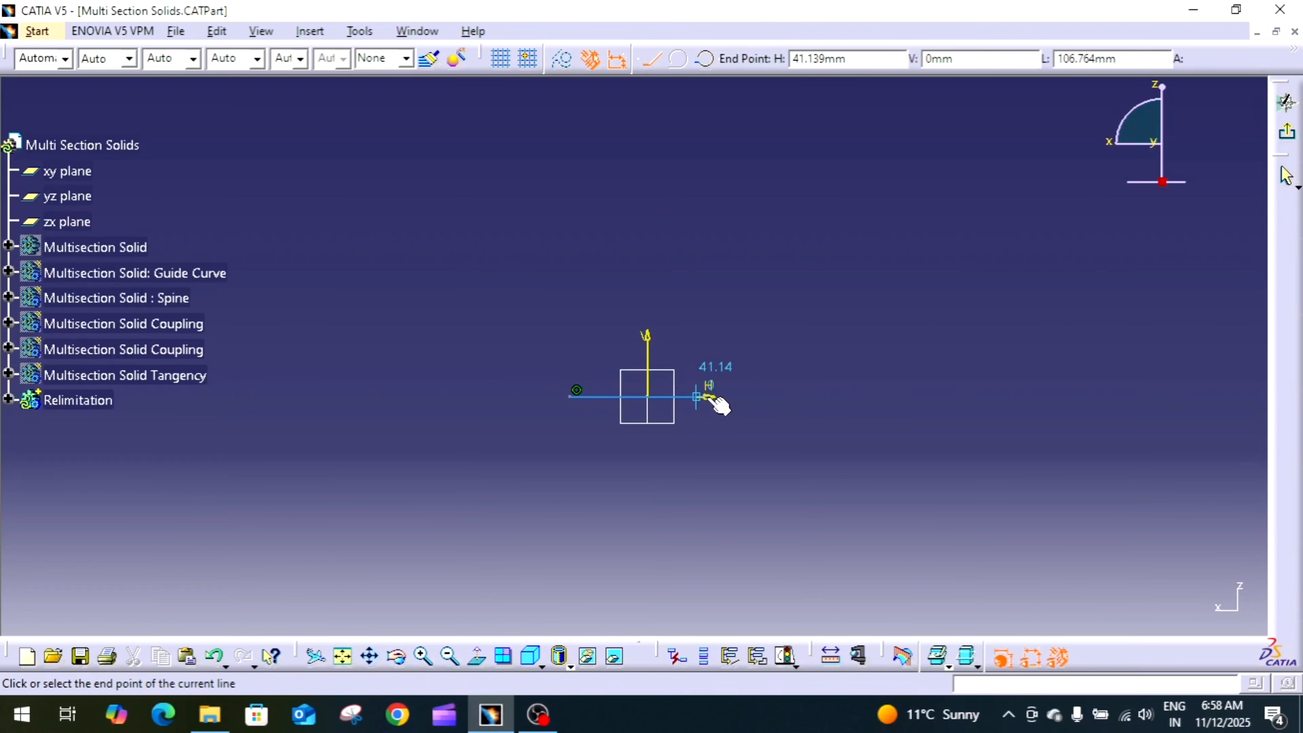
pyautogui.click(736, 397)
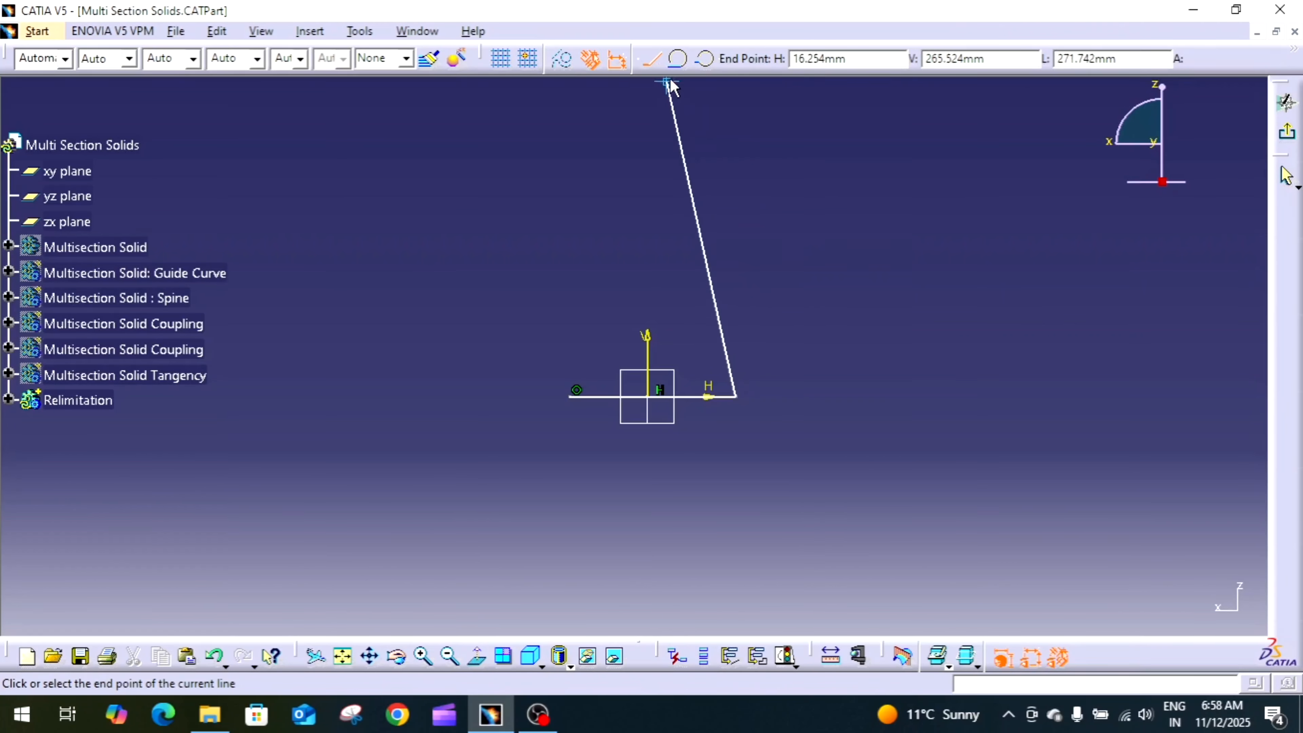
pyautogui.click(677, 58)
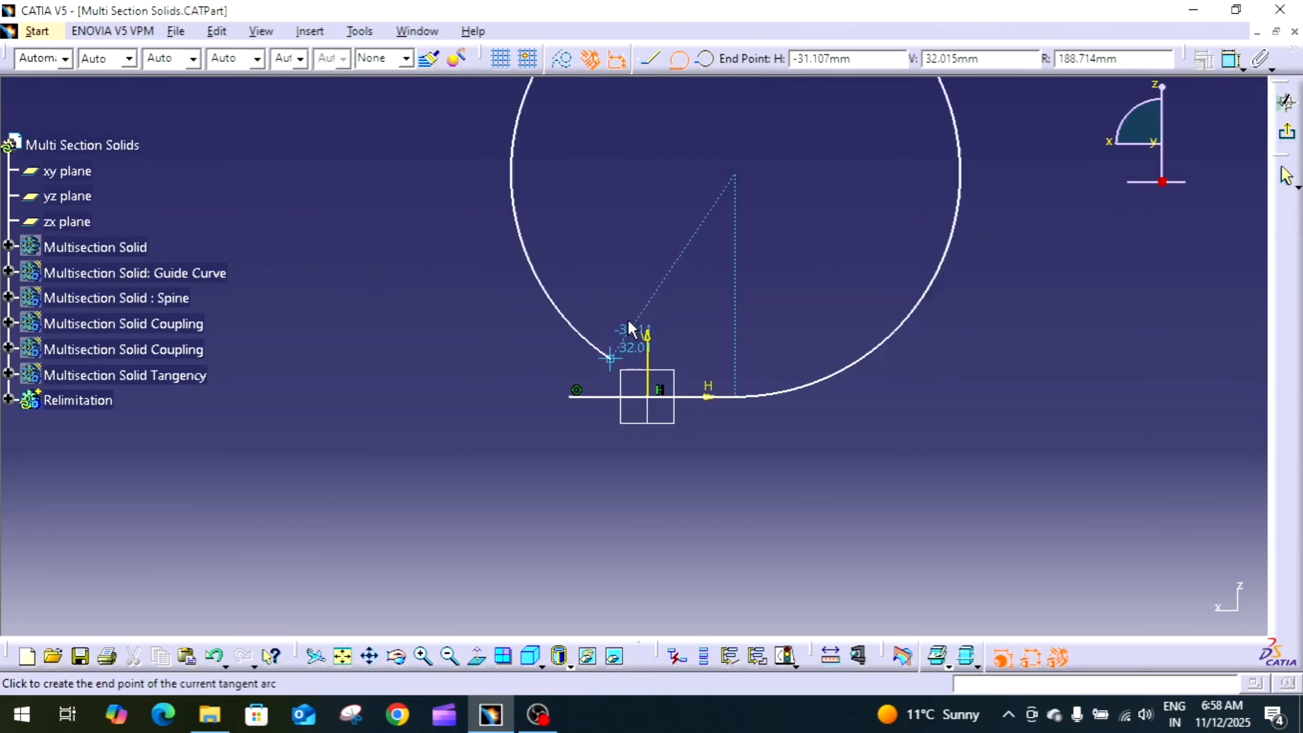
pyautogui.click(706, 58)
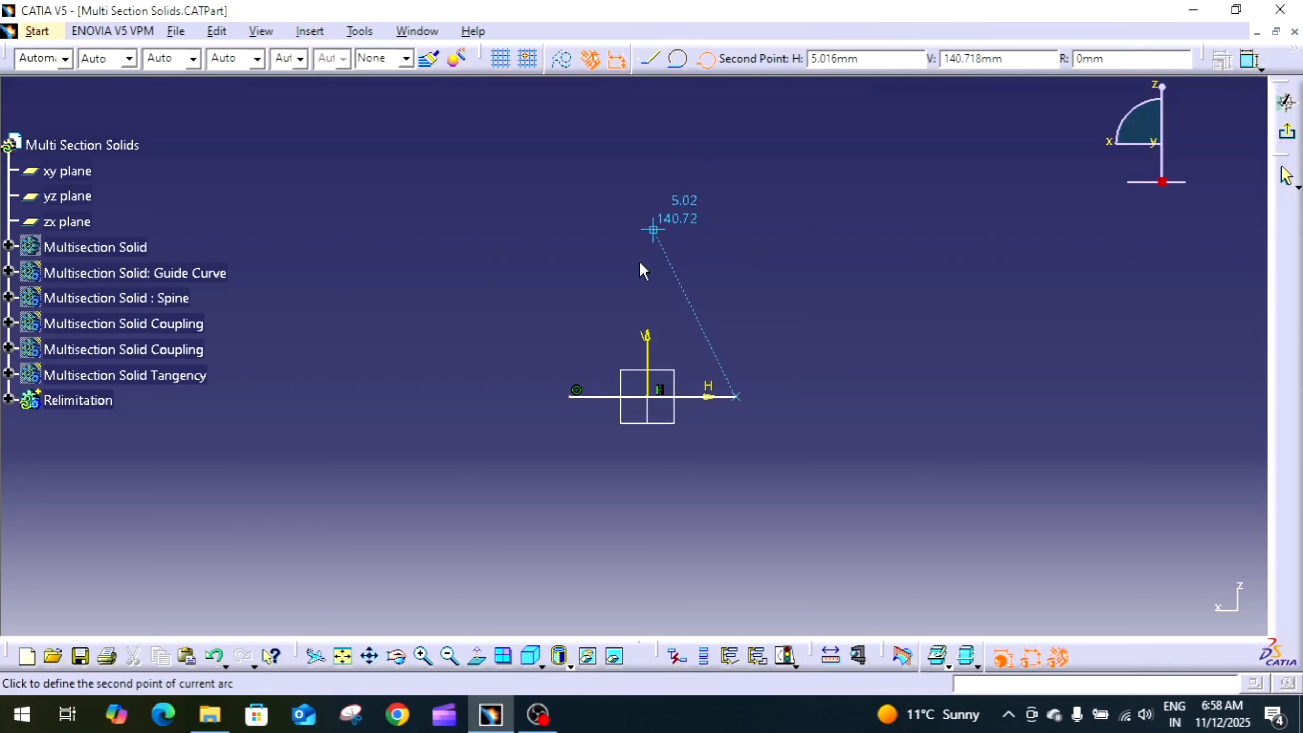
pyautogui.click(648, 296)
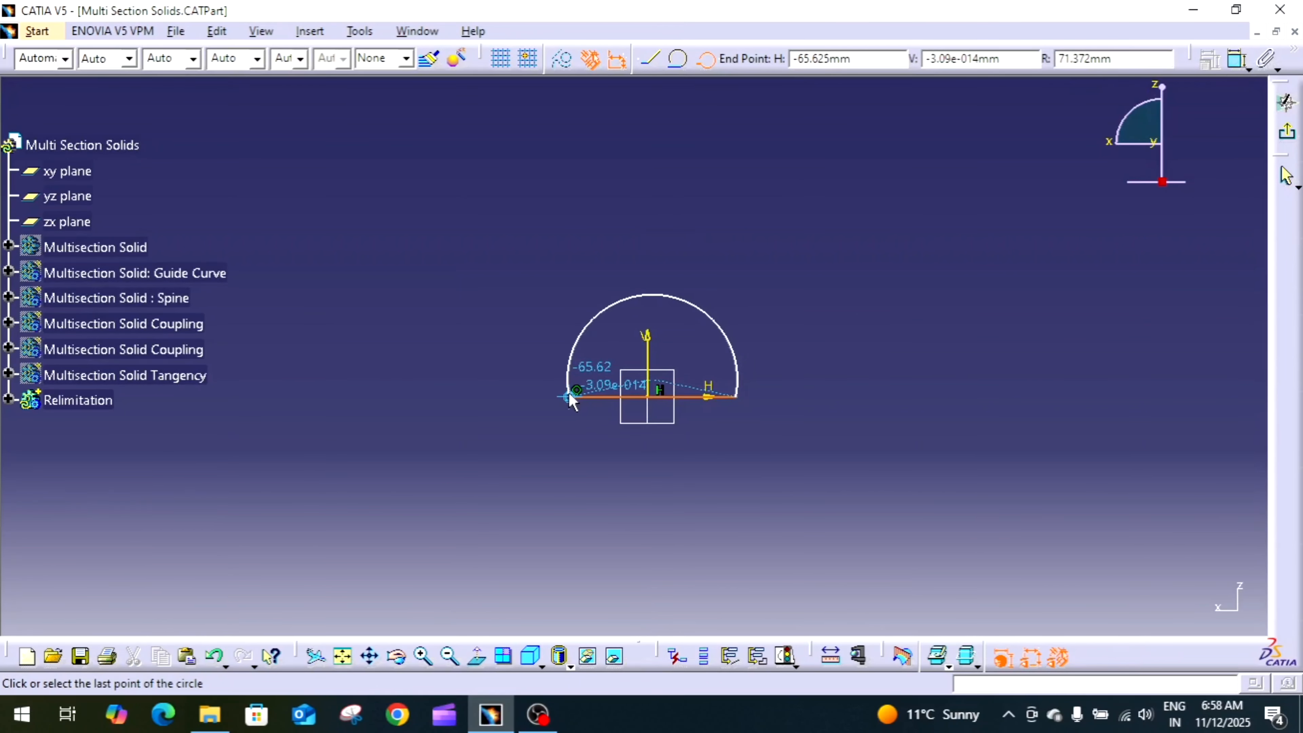
pyautogui.click(570, 400)
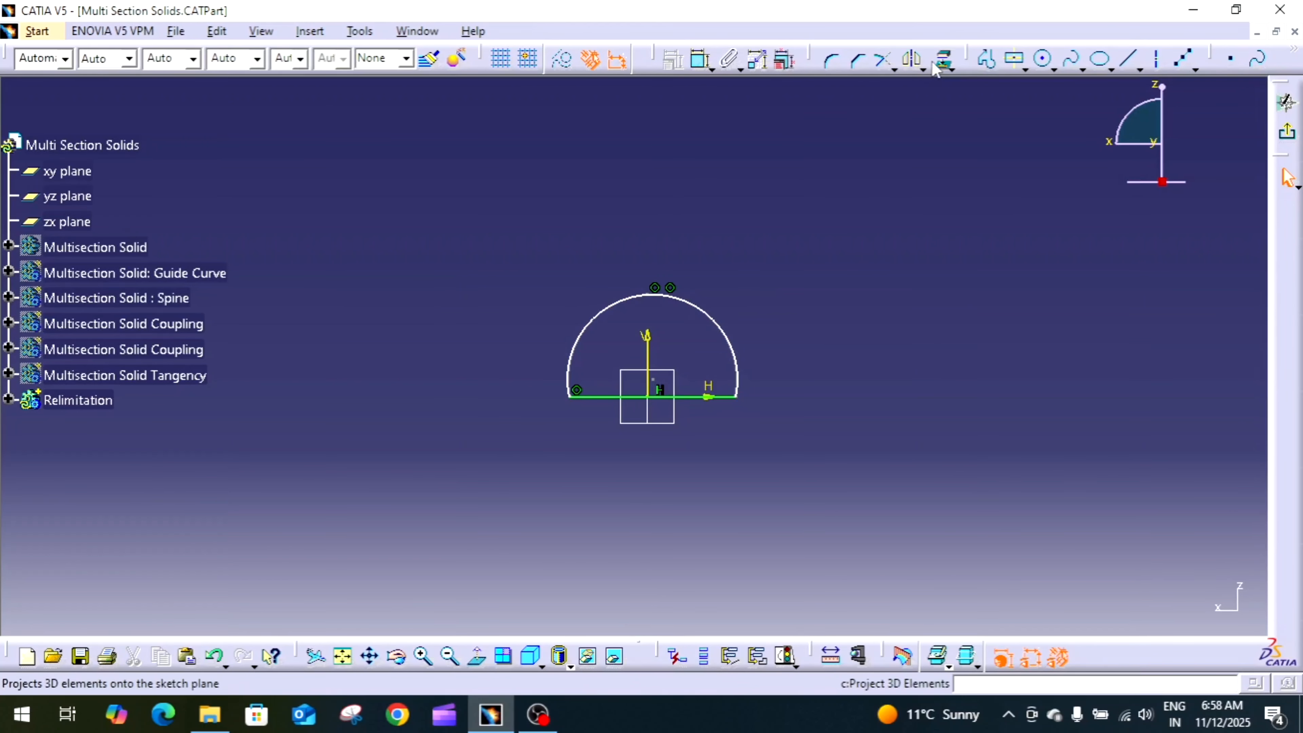
# Step: Dimension the base line's length and set it to 50 mm
pyautogui.click(699, 59)
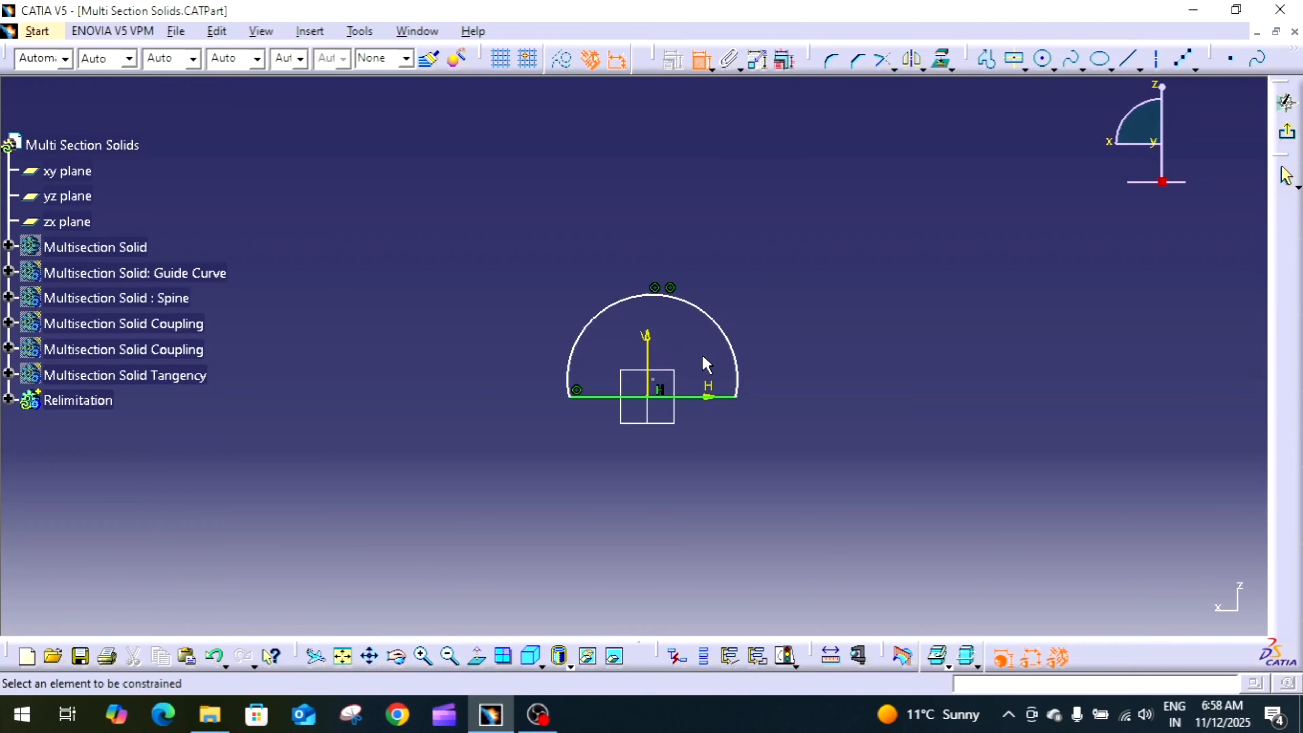
pyautogui.click(704, 397)
pyautogui.click(700, 446)
pyautogui.doubleClick(701, 438)
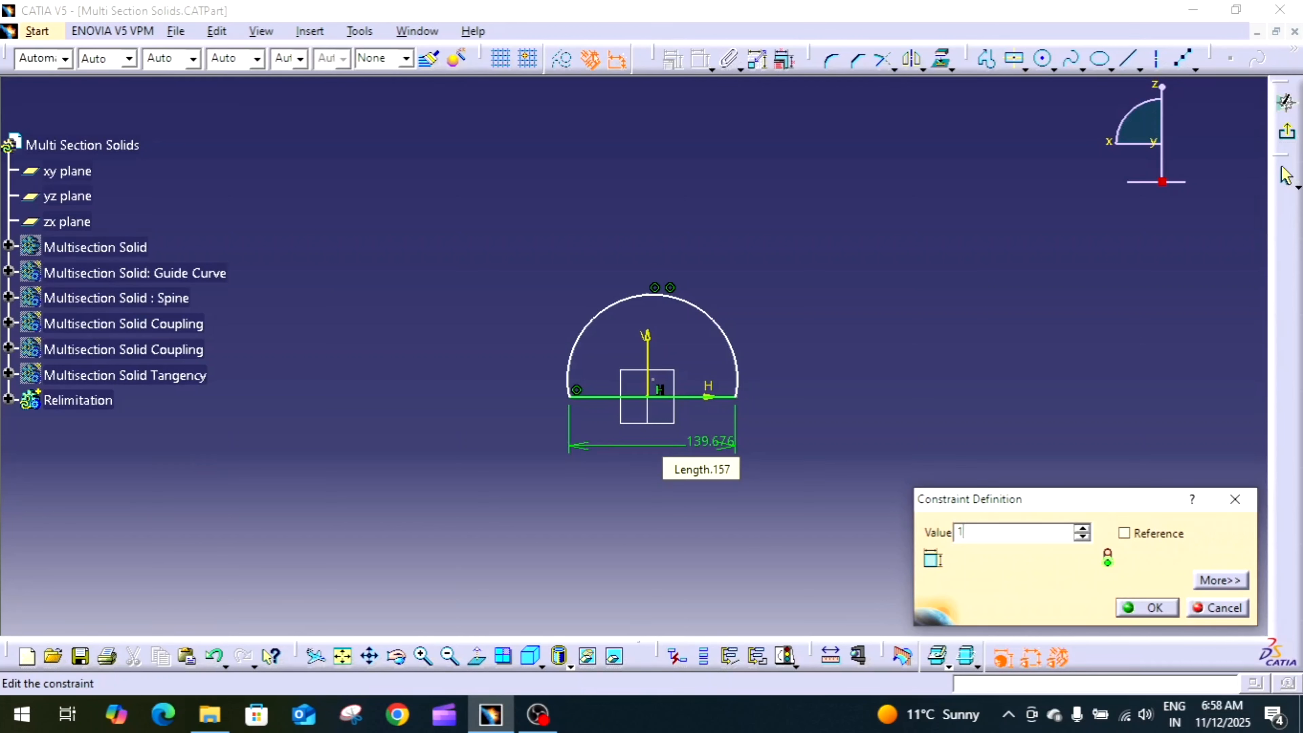
pyautogui.write('50')
pyautogui.press('Return')
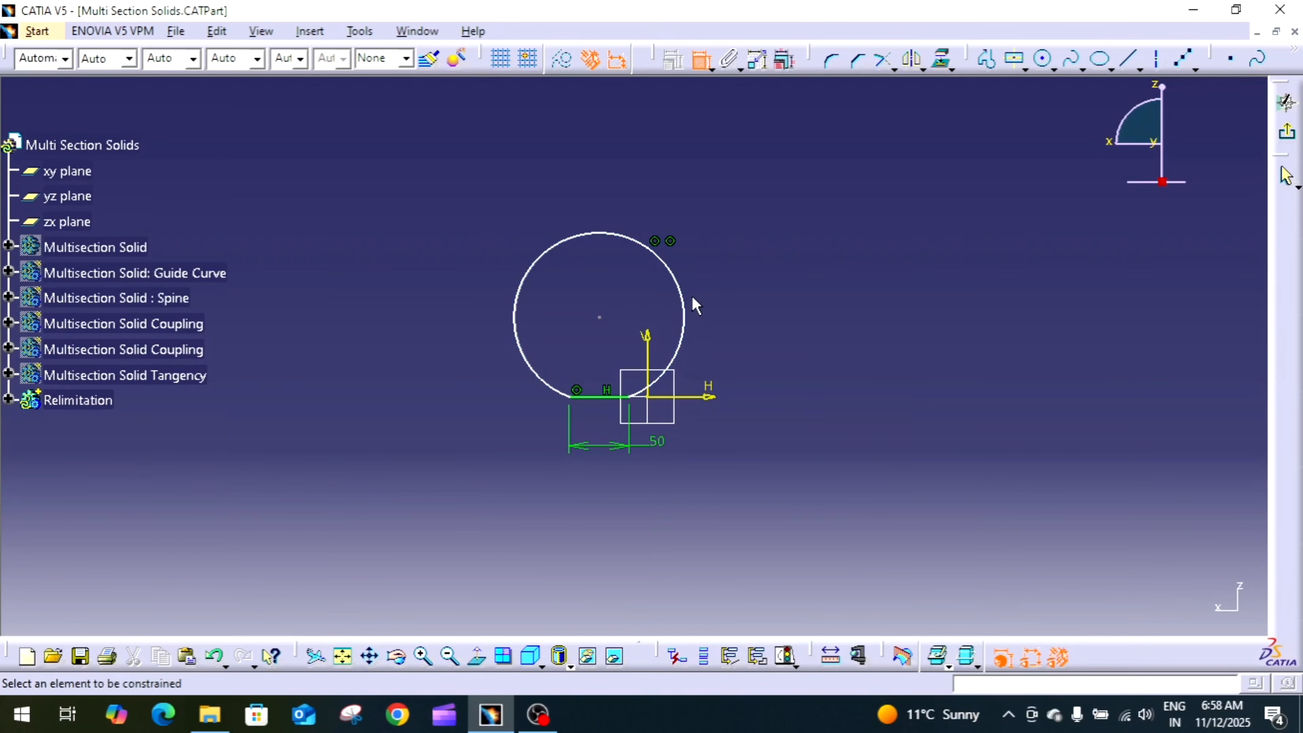
# Step: Dimension the arc's radius and set it to 25 mm
pyautogui.click(697, 312)
pyautogui.click(756, 302)
pyautogui.doubleClick(756, 307)
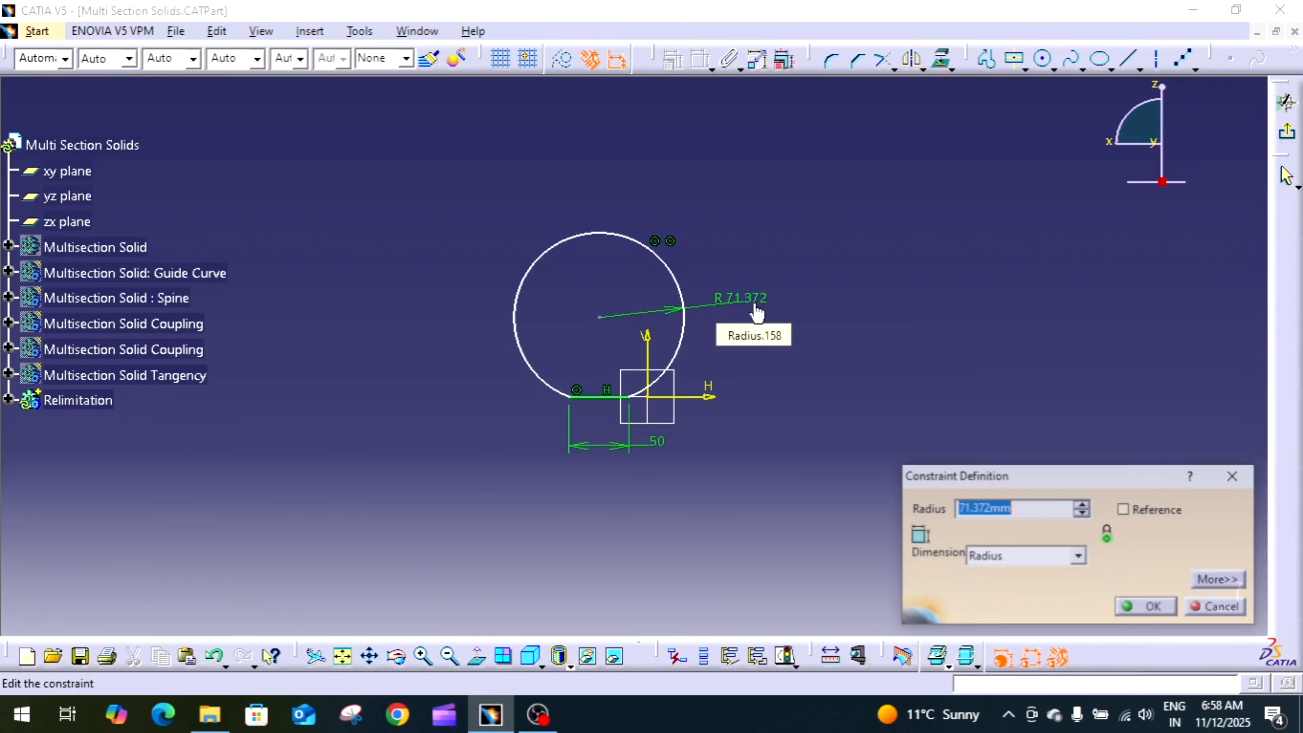
pyautogui.press('Return')
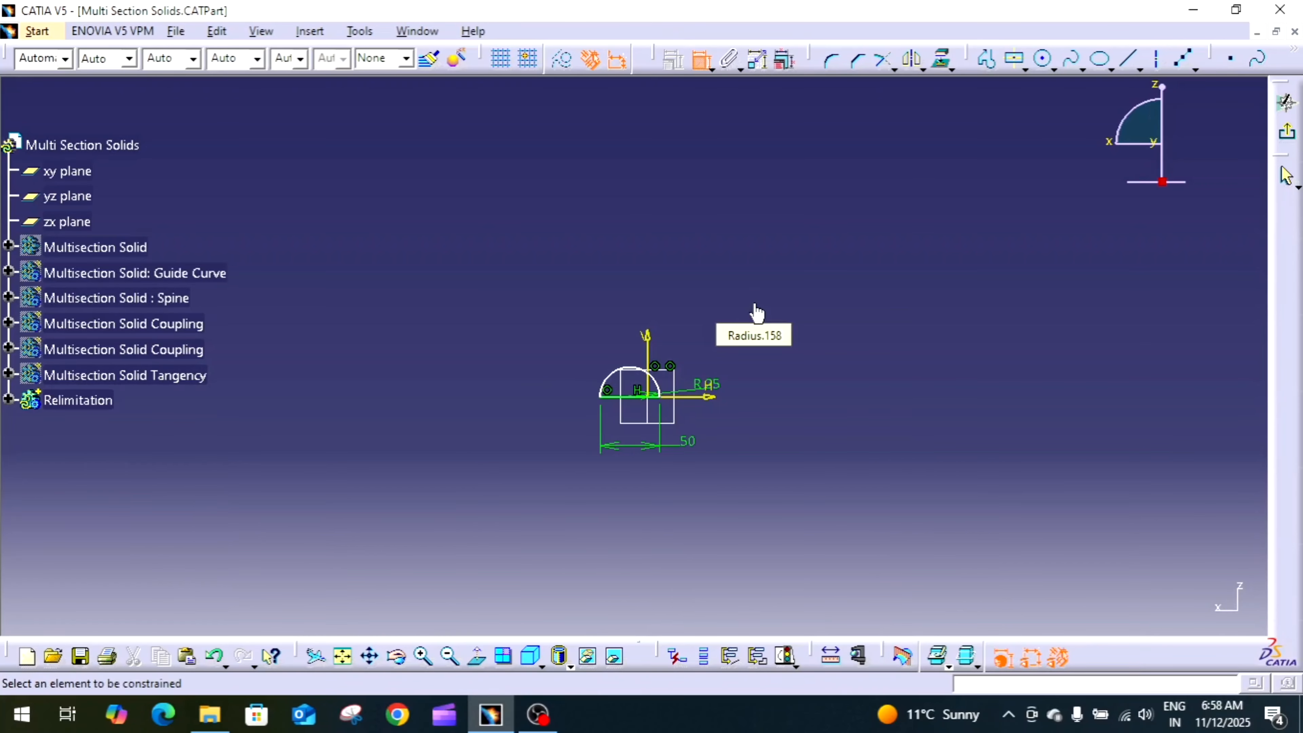
# Step: Constrain the base line's two end points symmetric about the vertical axis and finish the sketch
pyautogui.moveTo(754, 302)
pyautogui.mouseDown(button='middle')
pyautogui.moveTo(812, 209)
pyautogui.moveTo(839, 275)
pyautogui.mouseUp(button='middle')
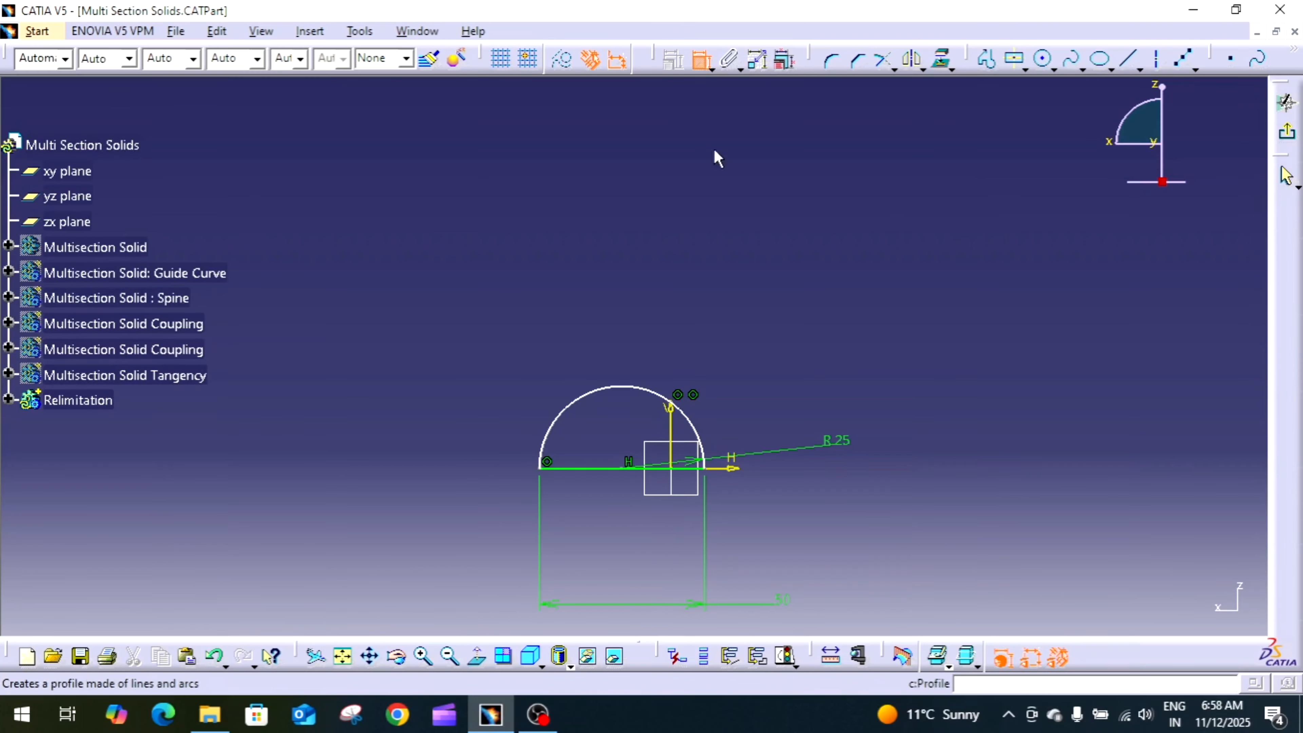
pyautogui.click(531, 469)
pyautogui.rightClick(607, 320)
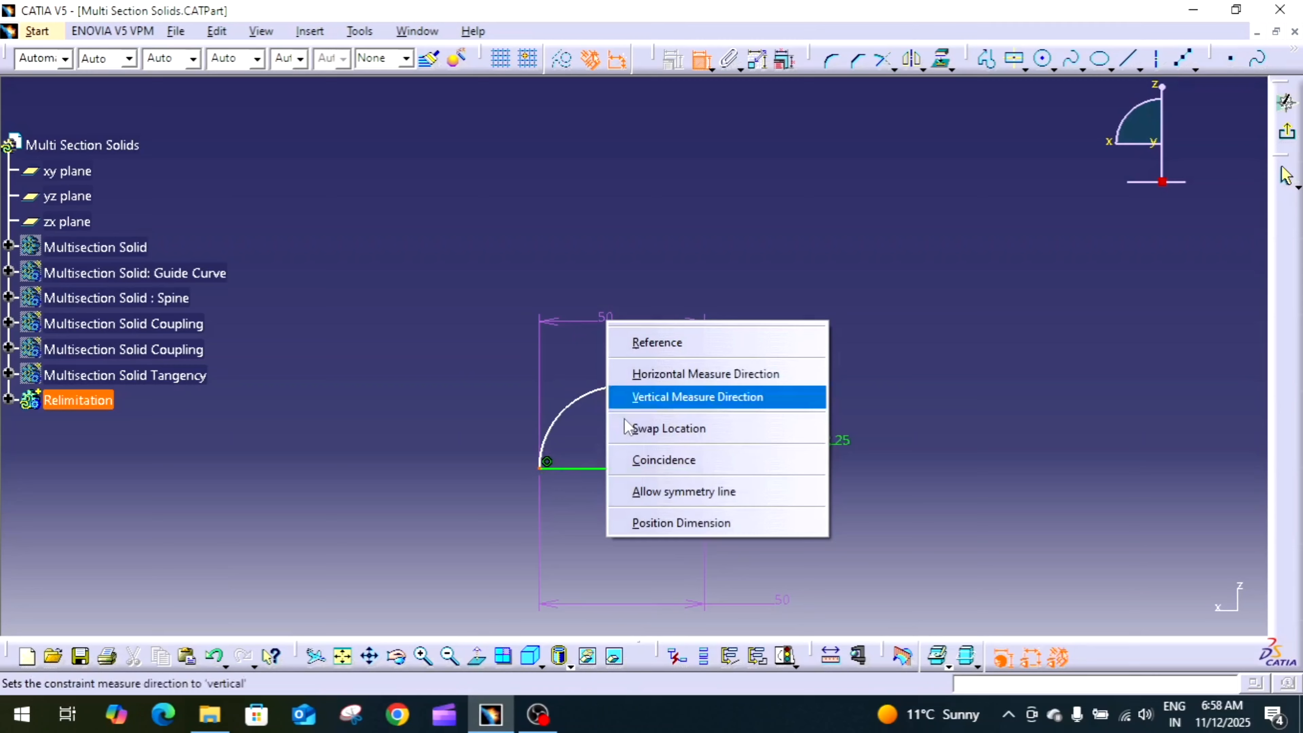
pyautogui.click(676, 494)
pyautogui.click(676, 420)
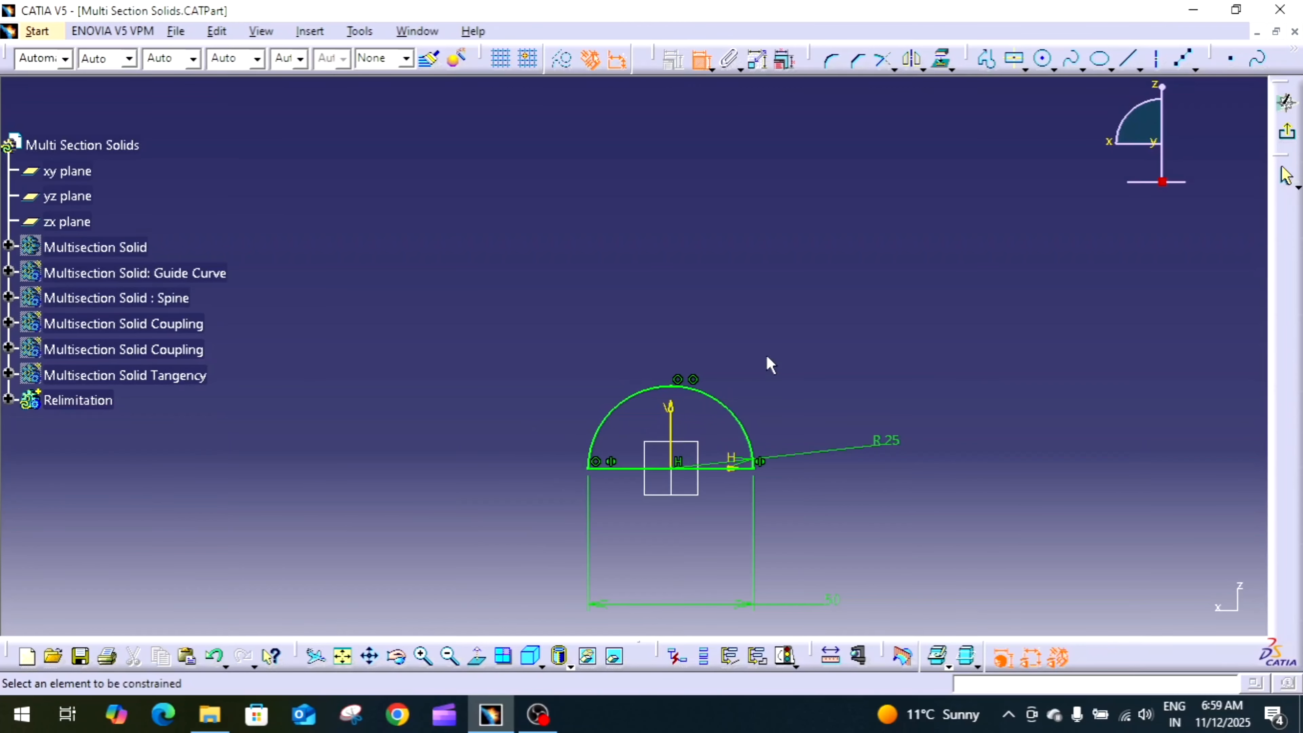
pyautogui.click(1290, 135)
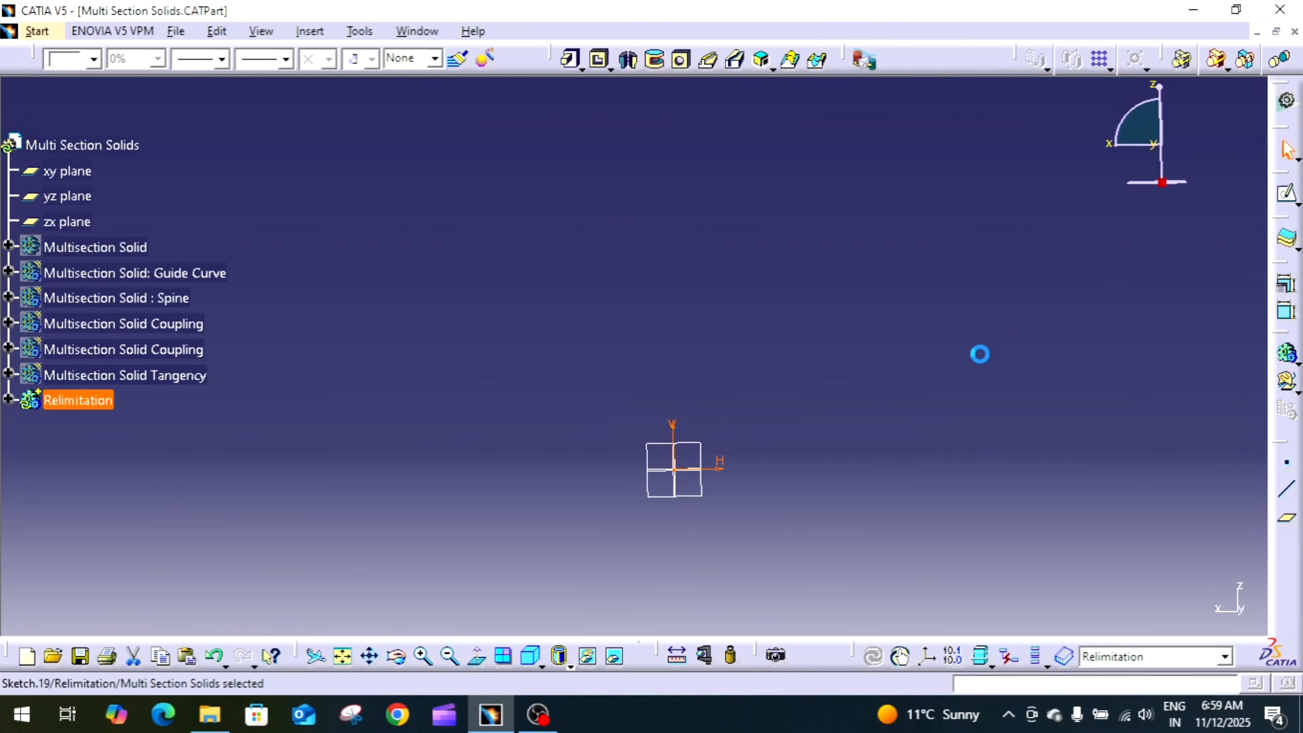
# Step: Create a plane offset 50 mm from the zx plane in the Relimitation body
pyautogui.moveTo(980, 352)
pyautogui.mouseDown(button='middle')
pyautogui.moveTo(757, 308)
pyautogui.moveTo(747, 342)
pyautogui.mouseUp(button='middle')
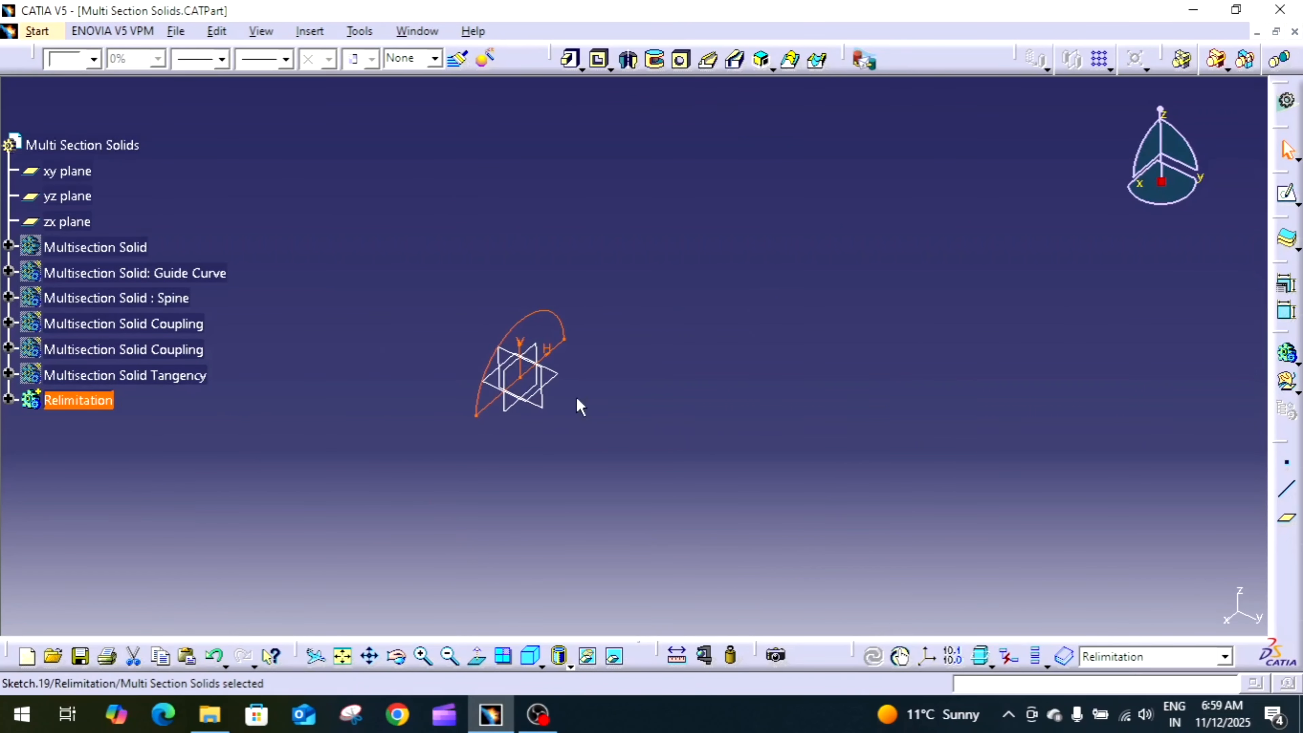
pyautogui.click(539, 355)
pyautogui.click(1287, 518)
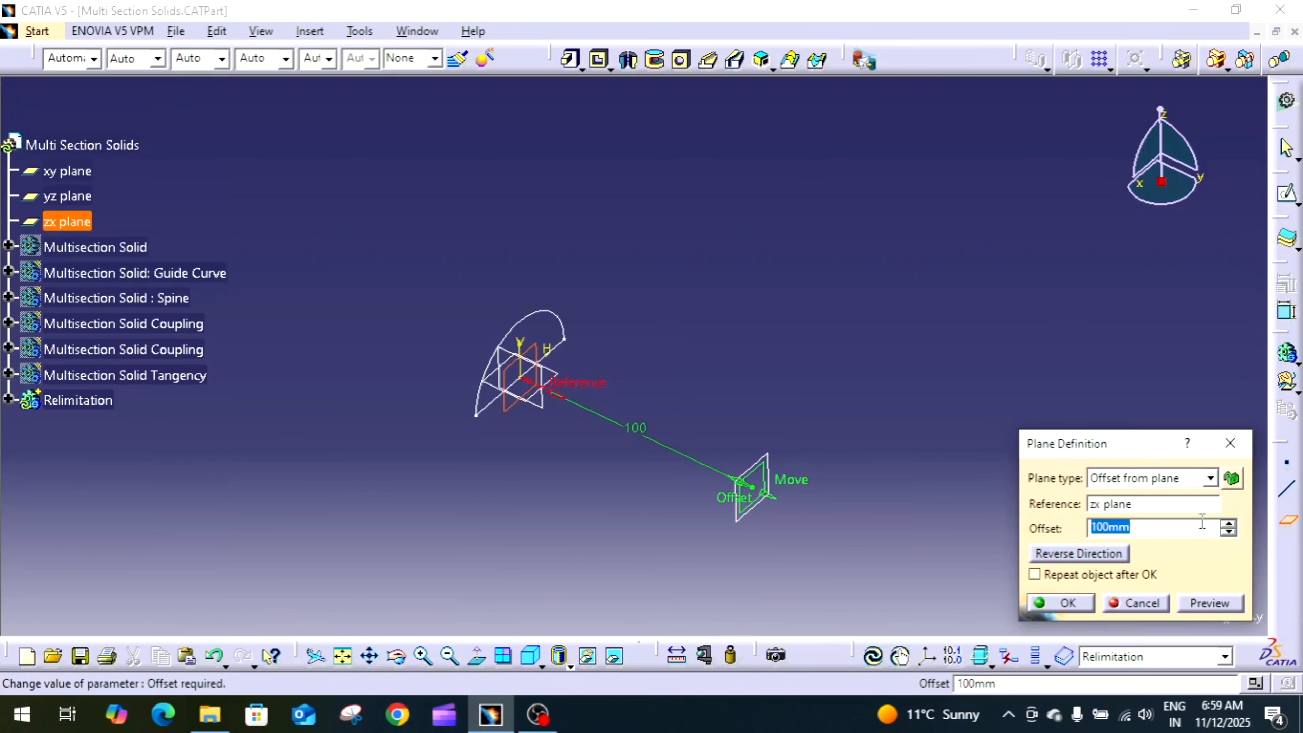
pyautogui.write('50')
pyautogui.press('Return')
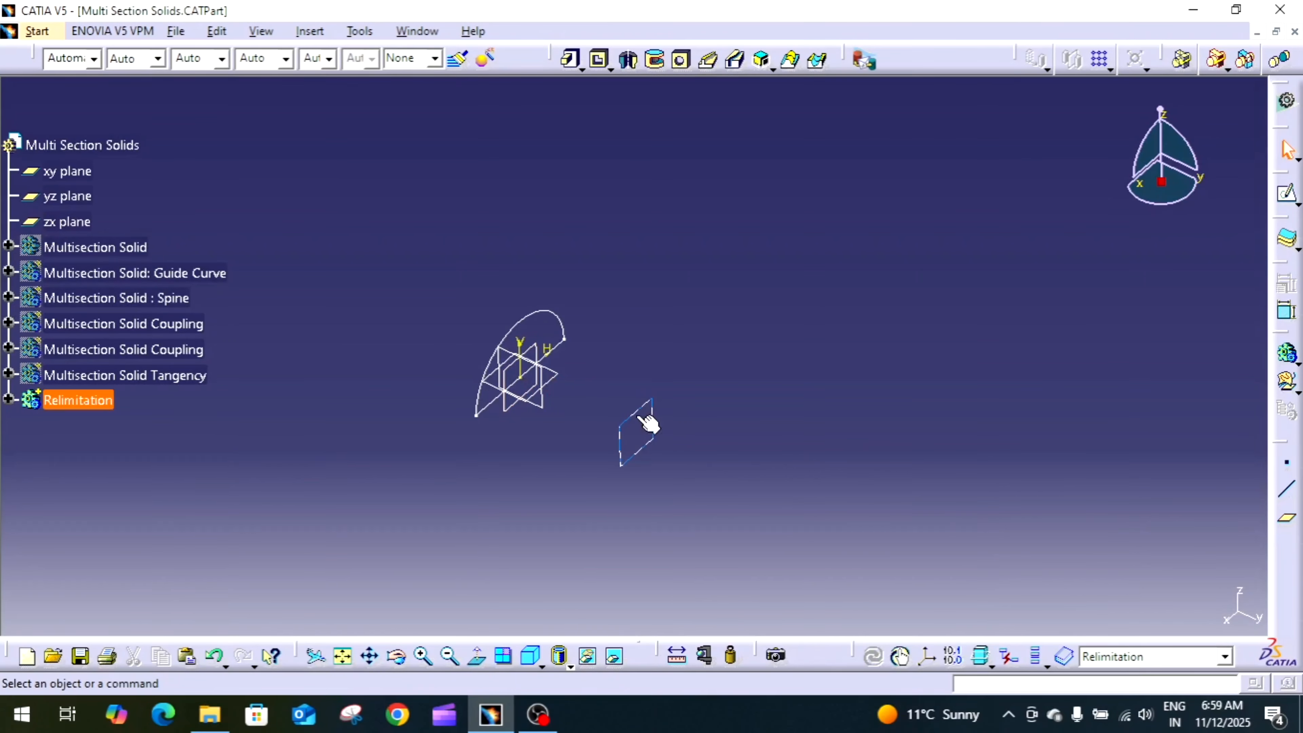
# Step: On the new plane, sketch a closed profile with a horizontal-axis base line about 73 mm long and a three-point arc of about 37 mm radius above
pyautogui.click(654, 411)
pyautogui.click(1287, 194)
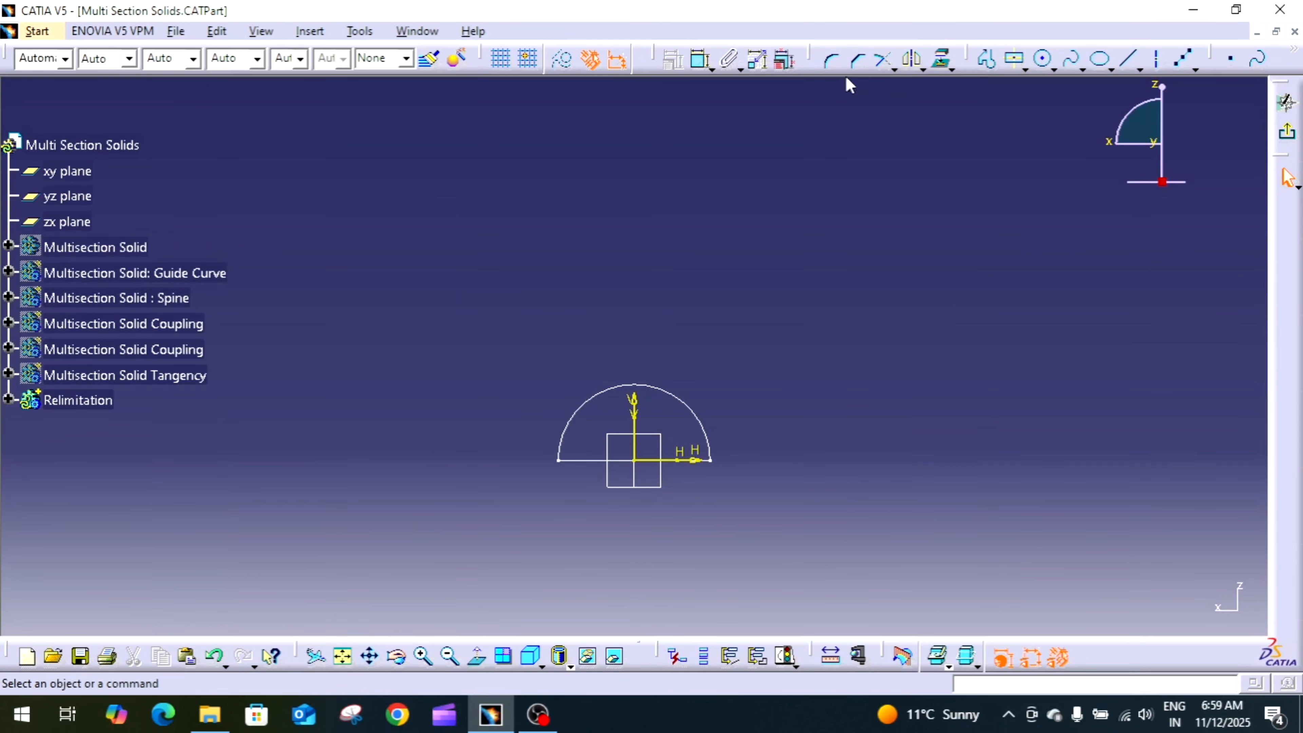
pyautogui.click(527, 460)
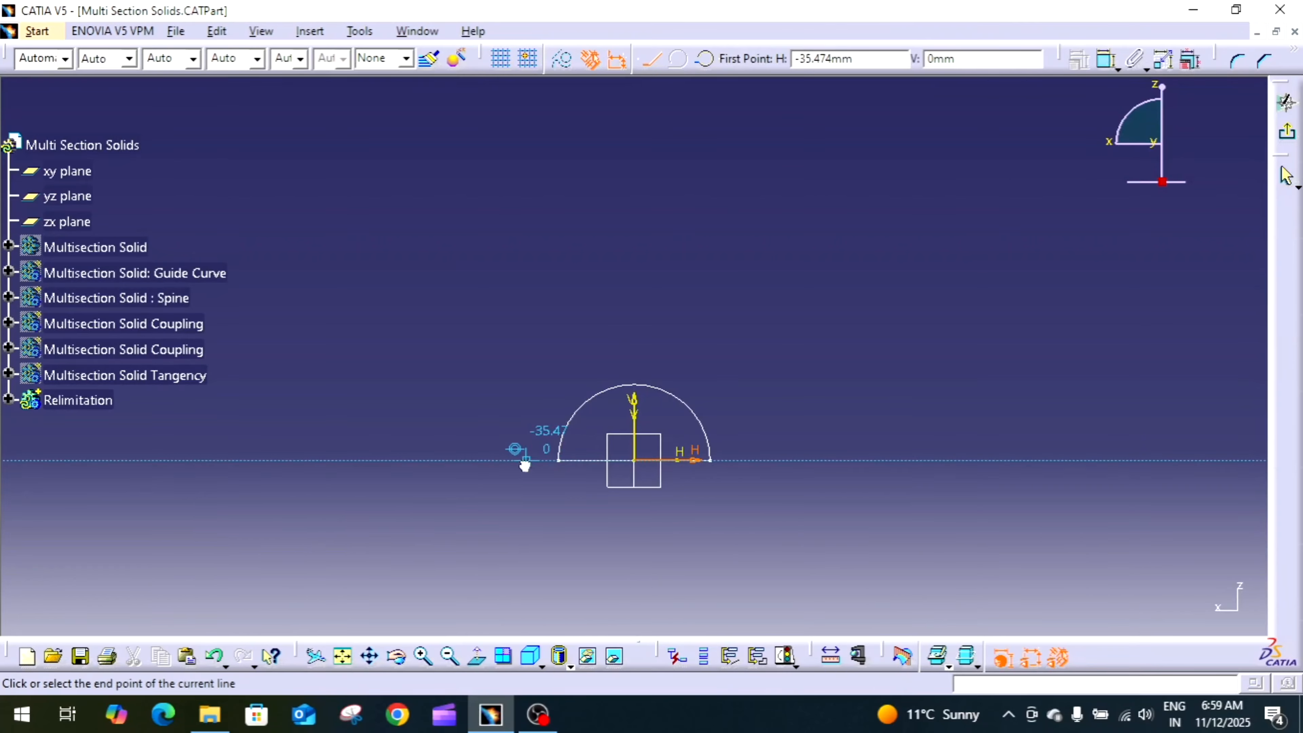
pyautogui.click(749, 460)
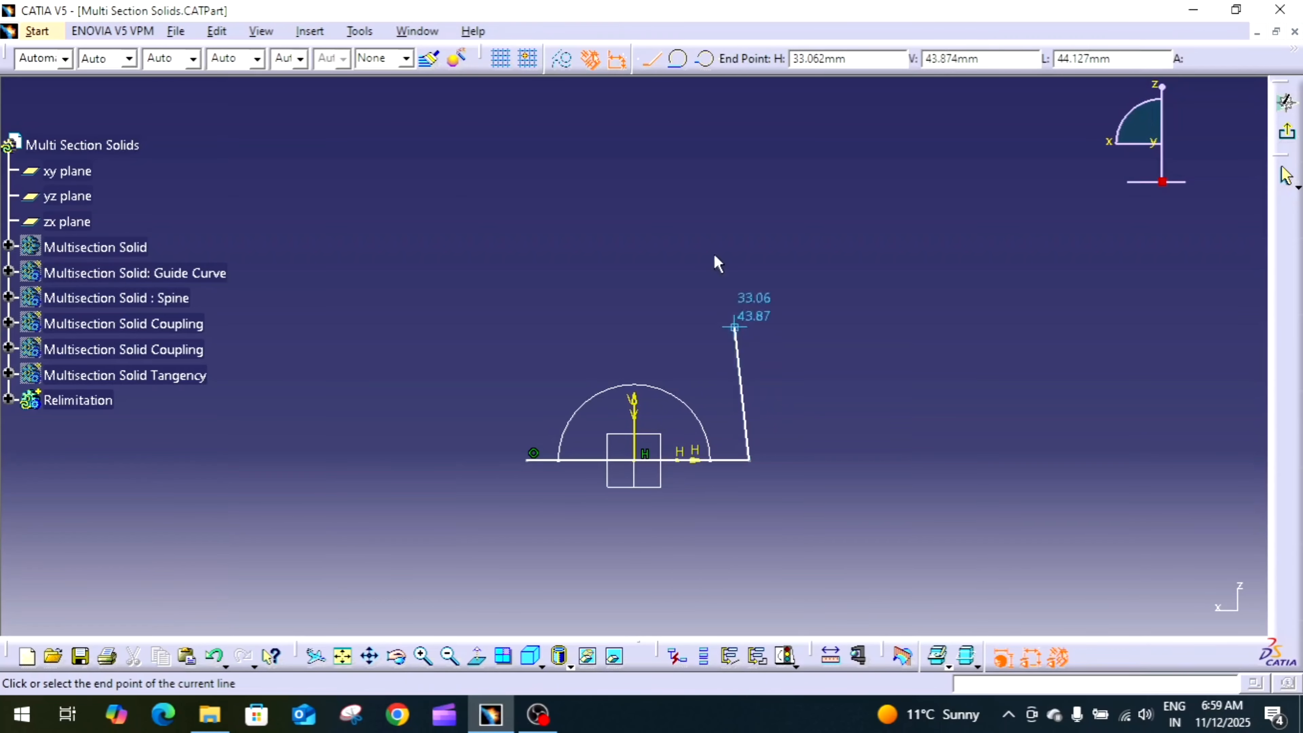
pyautogui.click(709, 60)
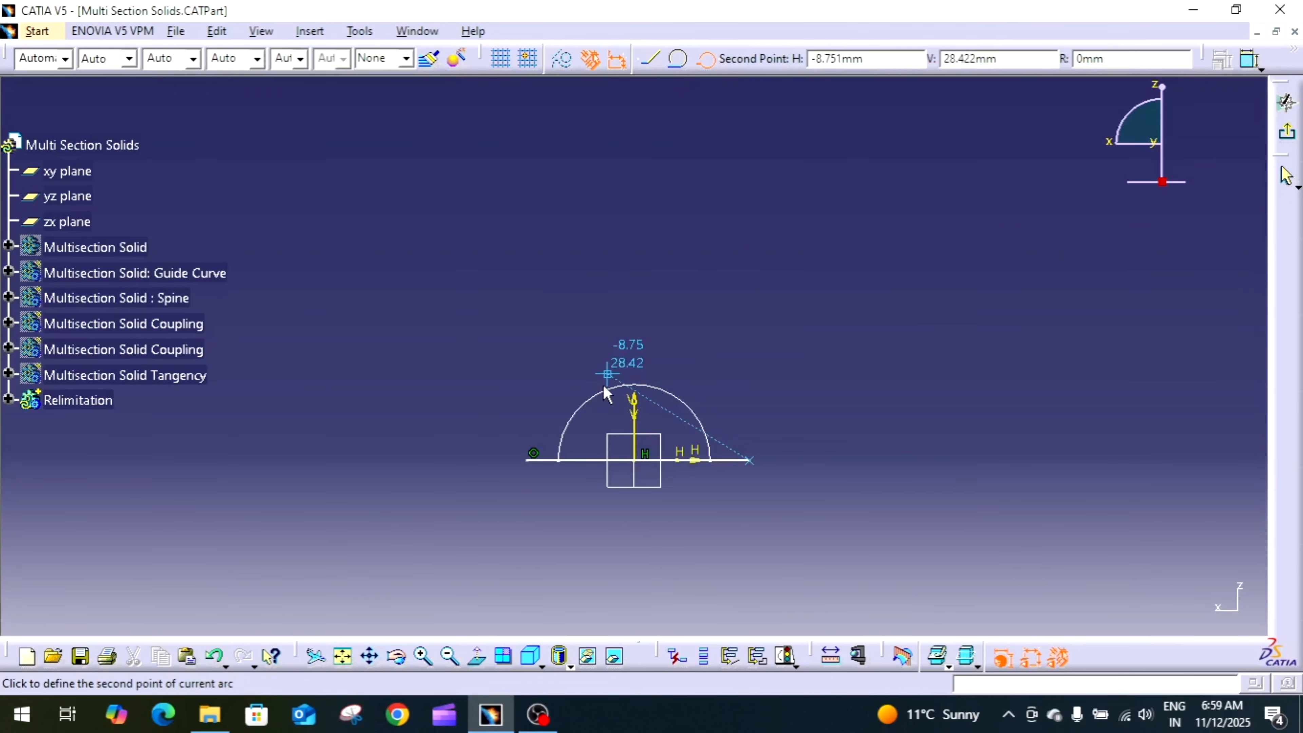
pyautogui.click(635, 357)
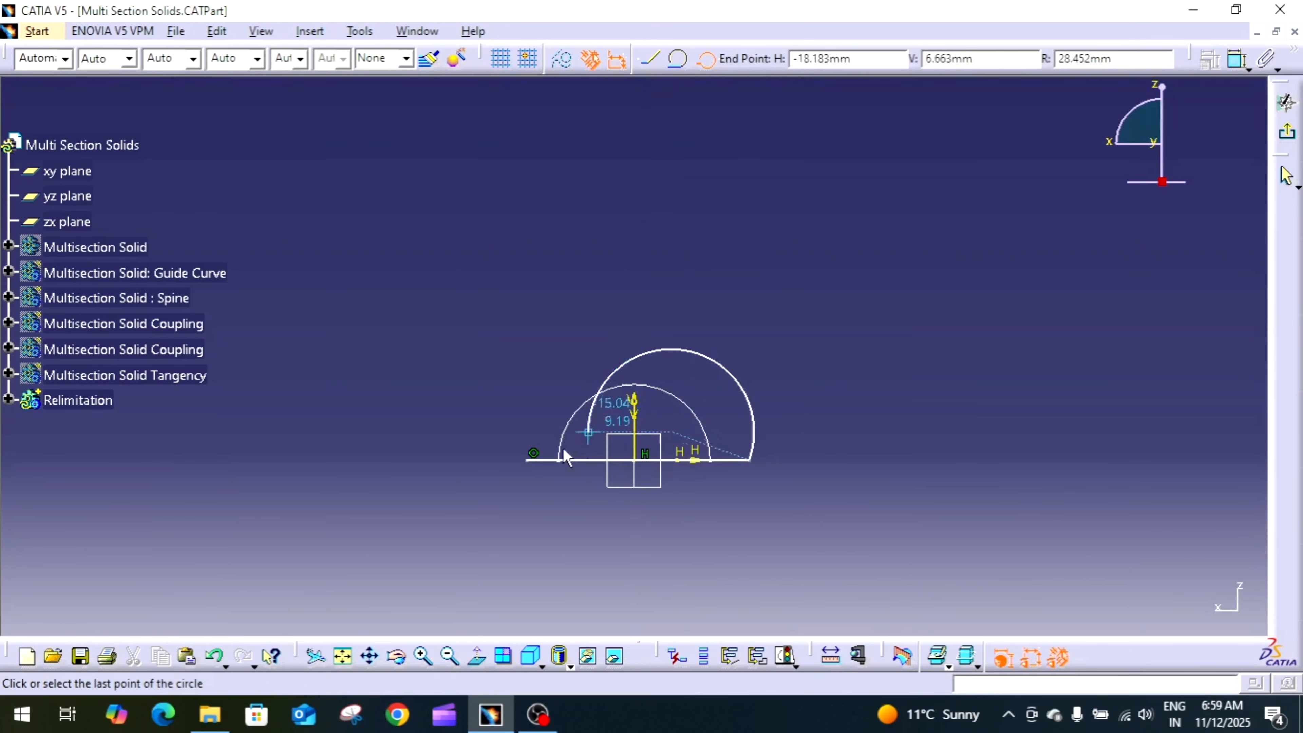
pyautogui.click(532, 463)
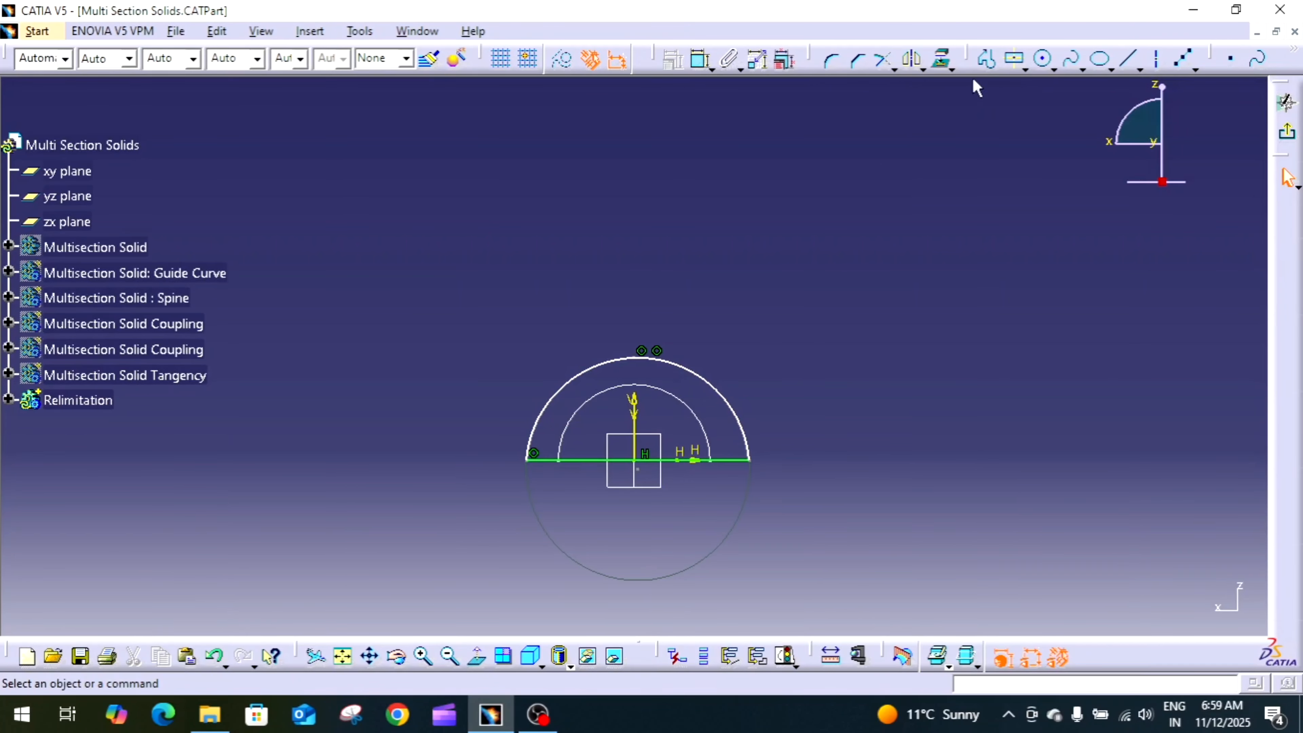
# Step: Constrain the two end points of the profile's base line symmetric about the vertical axis
pyautogui.click(700, 60)
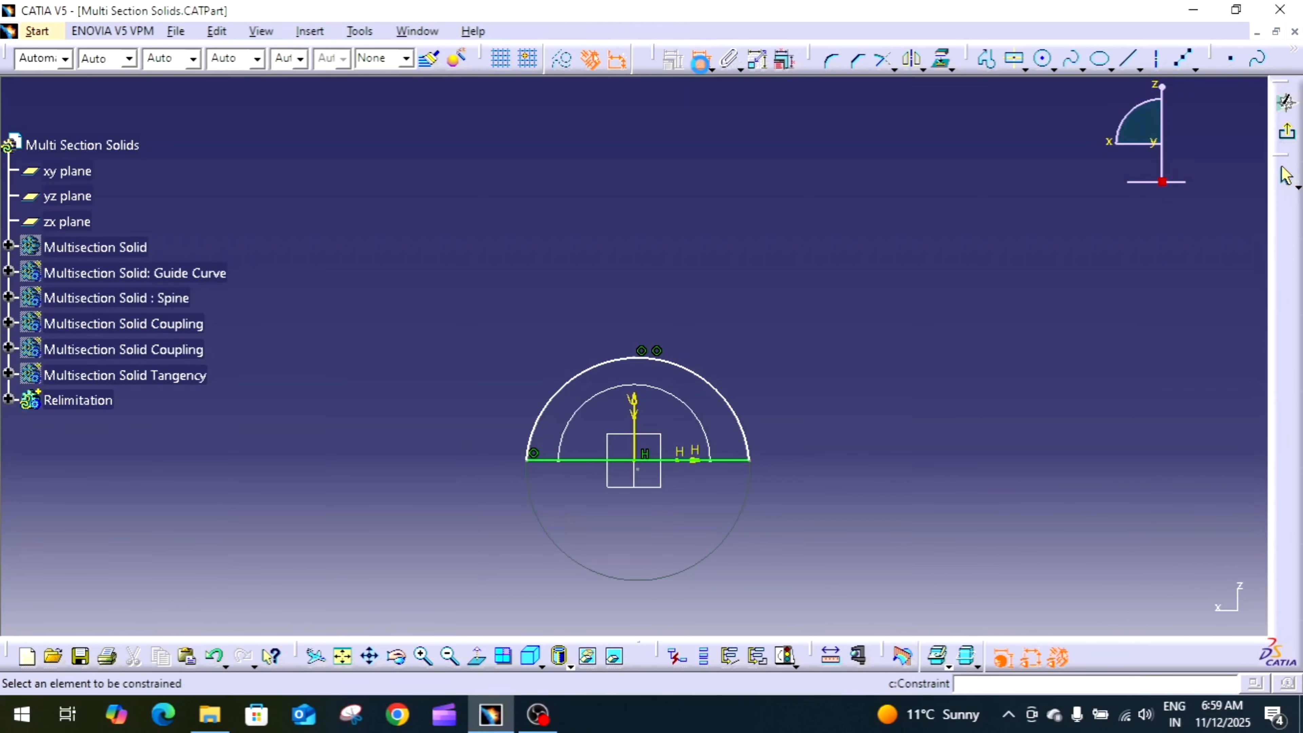
pyautogui.click(751, 461)
pyautogui.click(530, 462)
pyautogui.rightClick(677, 326)
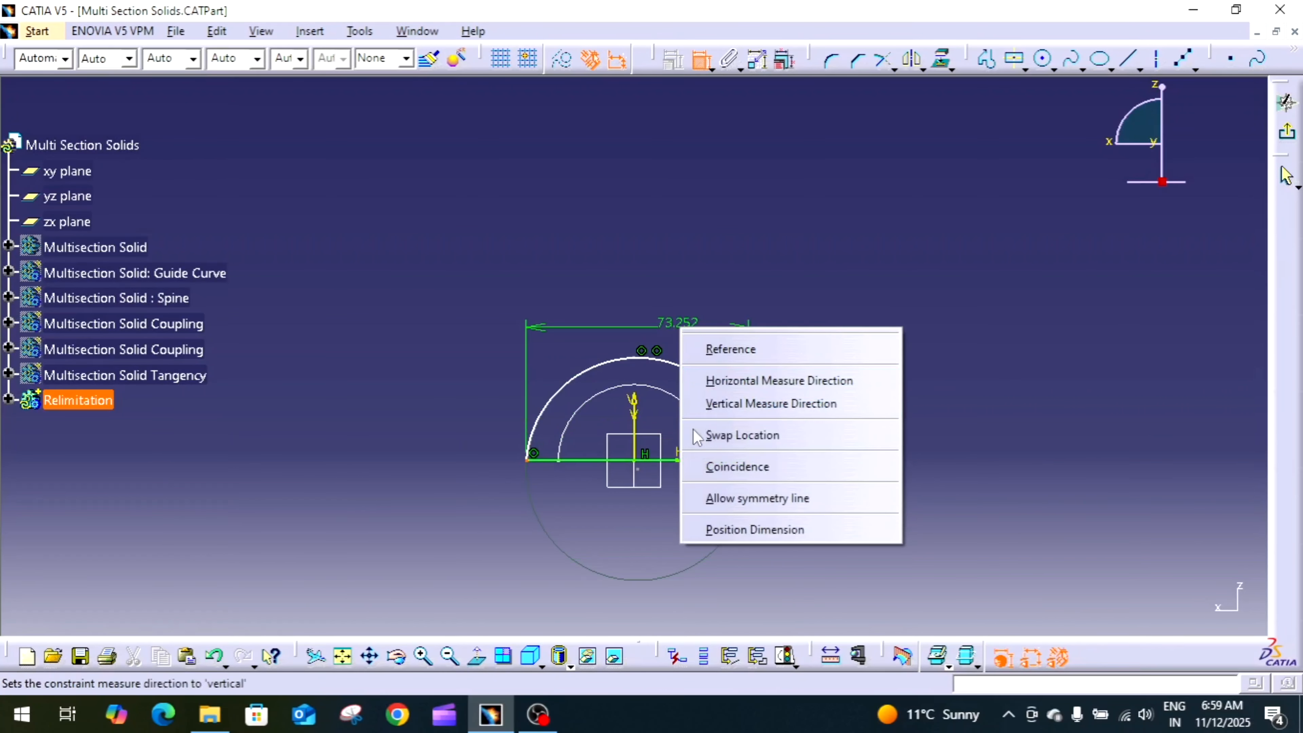
pyautogui.click(764, 492)
pyautogui.click(635, 409)
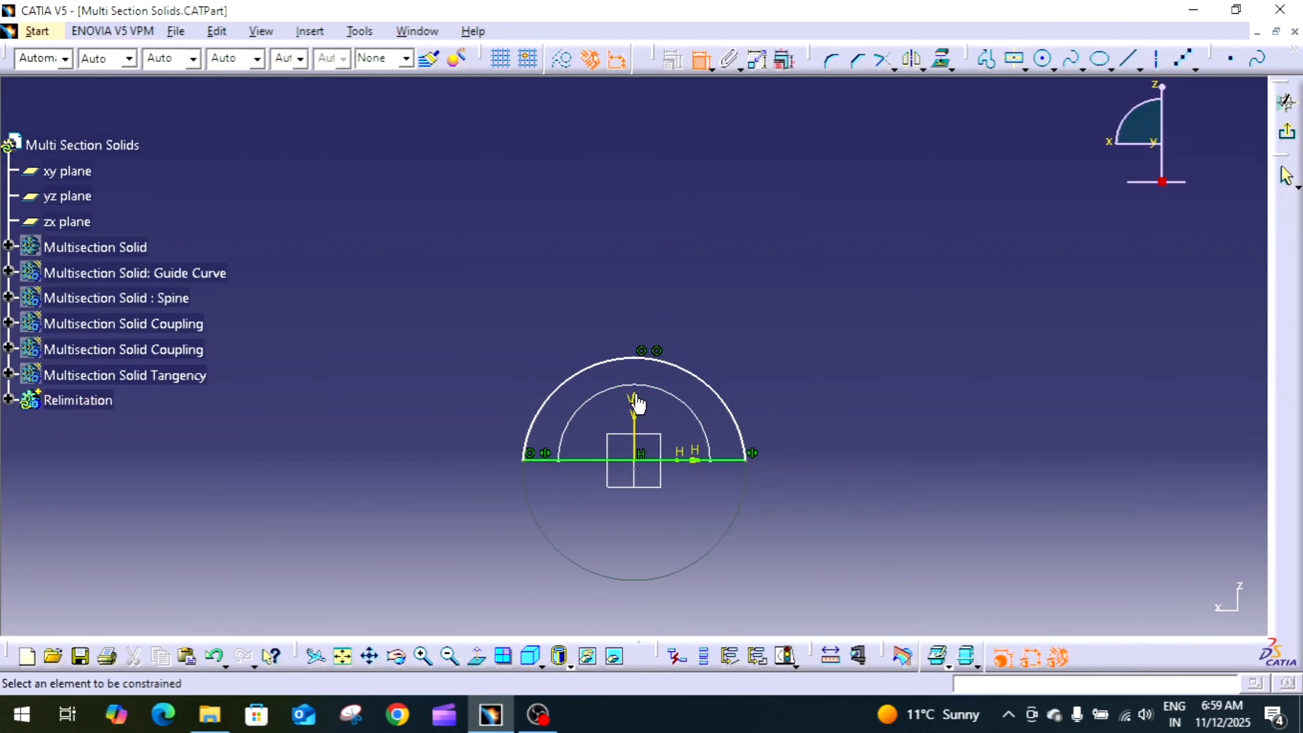
# Step: Dimension the outer arc's radius and set it to 35 mm
pyautogui.click(693, 380)
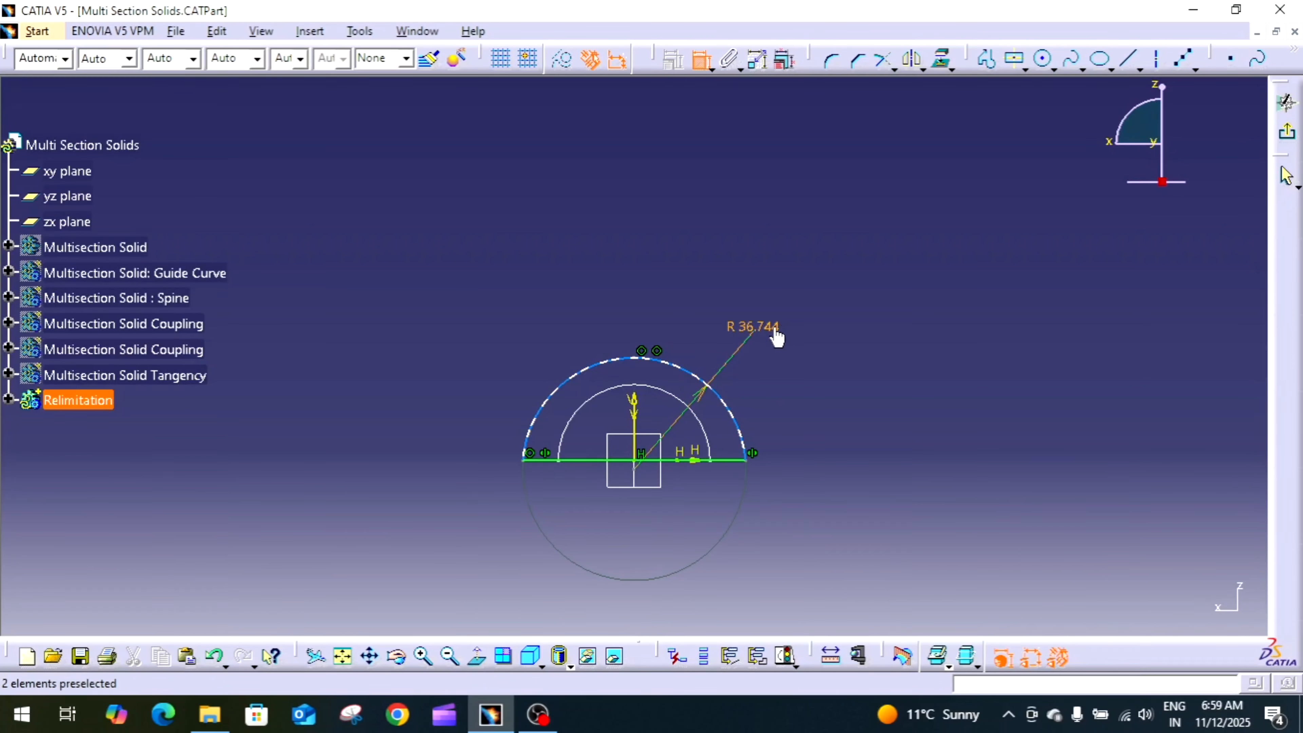
pyautogui.click(755, 331)
pyautogui.doubleClick(757, 339)
pyautogui.press('Return')
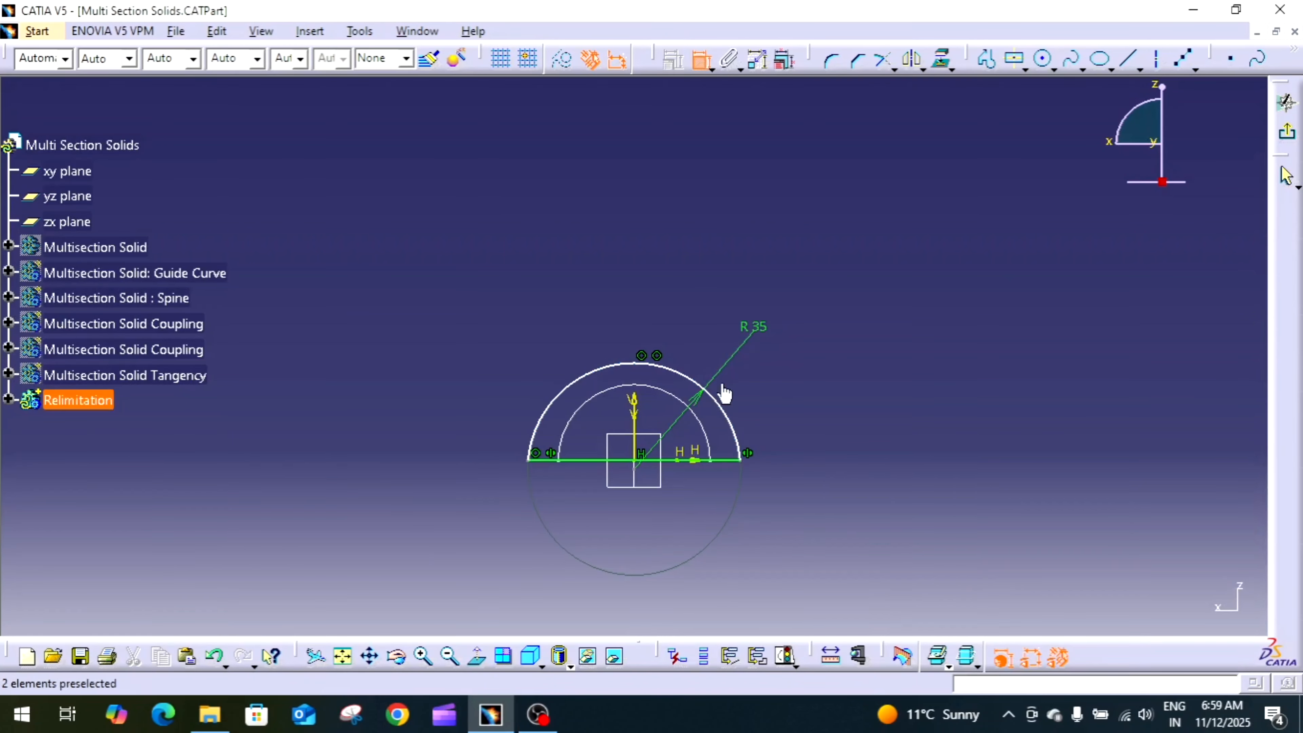
# Step: Dimension the base line's length, set it to 70 mm, and finish the sketch
pyautogui.click(720, 460)
pyautogui.click(700, 524)
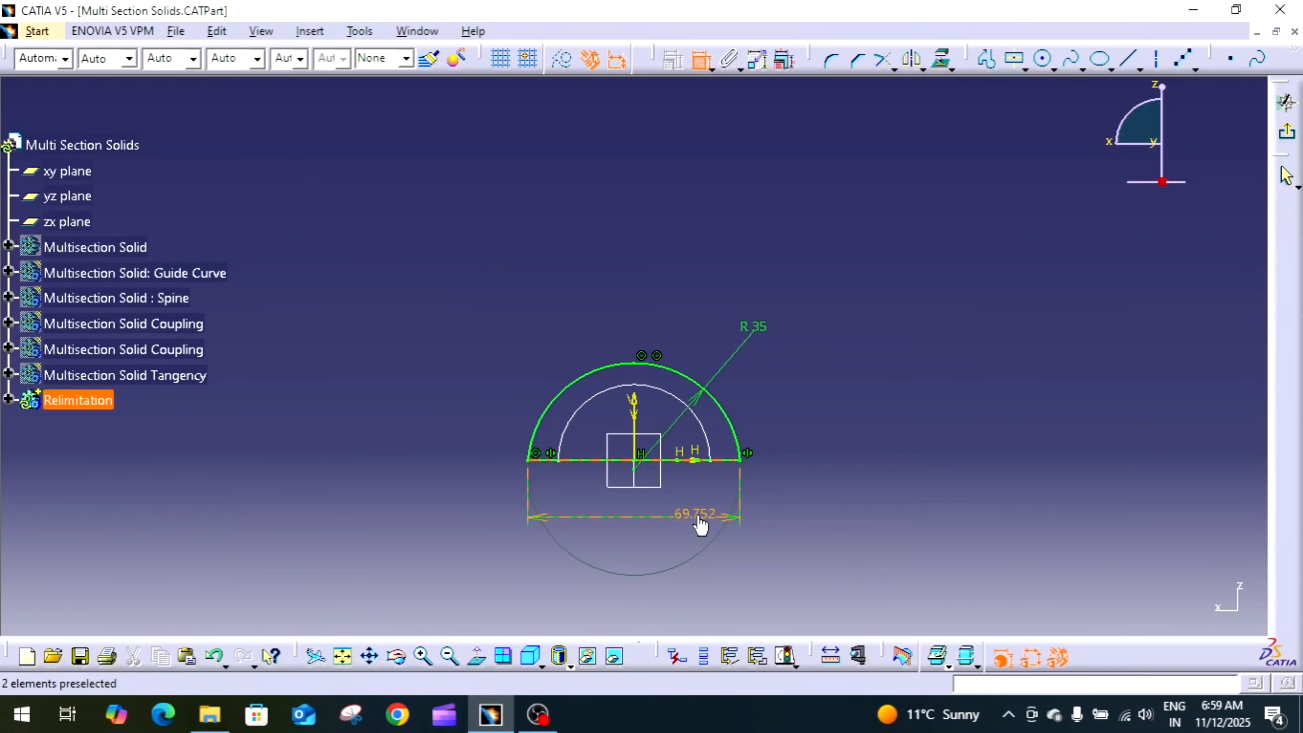
pyautogui.doubleClick(697, 518)
pyautogui.write('70')
pyautogui.press('Return')
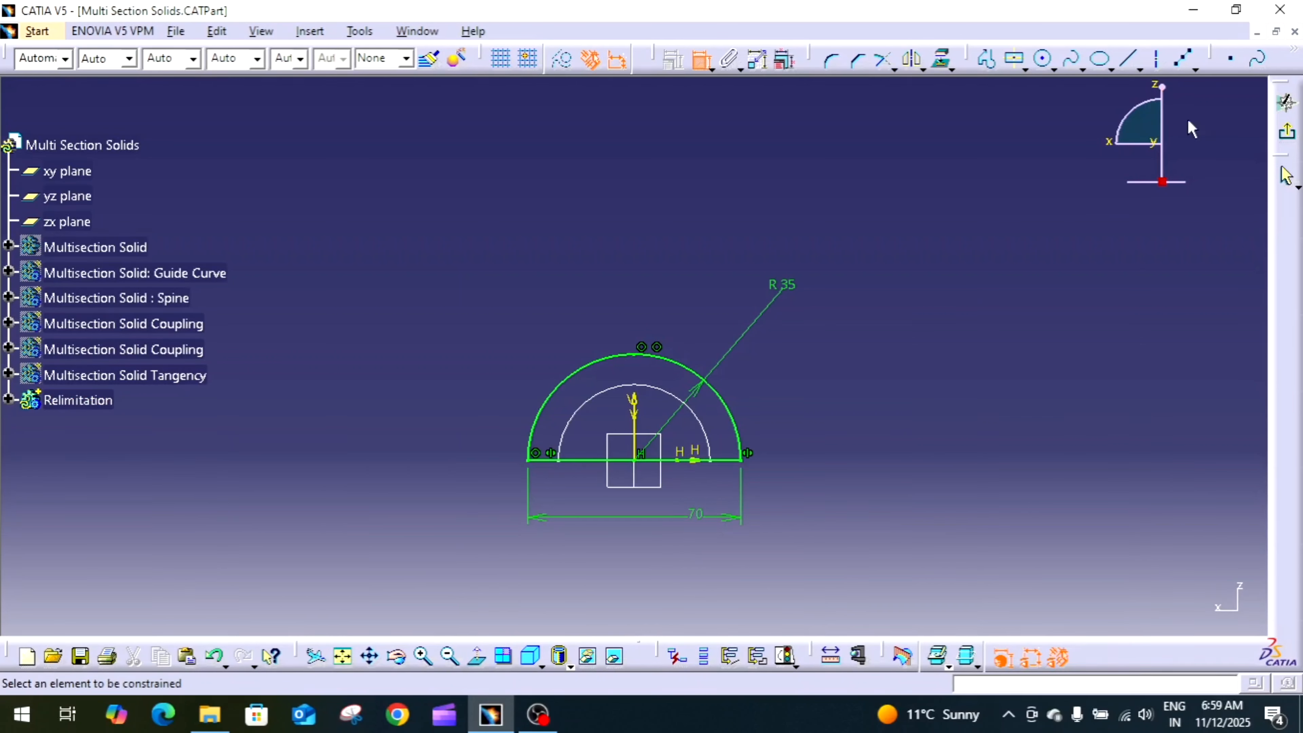
pyautogui.click(1286, 132)
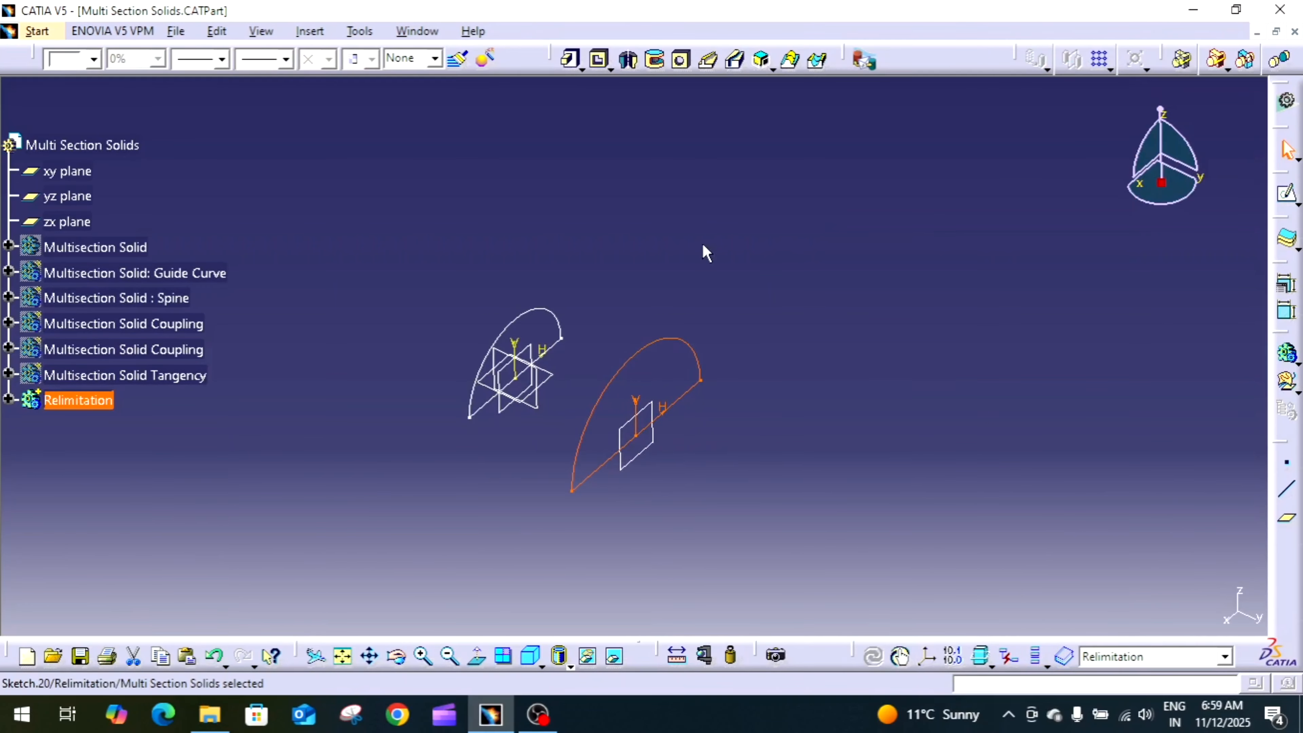
# Step: Create another plane offset 50 mm from the second section's plane, on the side away from the first section
pyautogui.click(678, 454)
pyautogui.click(655, 458)
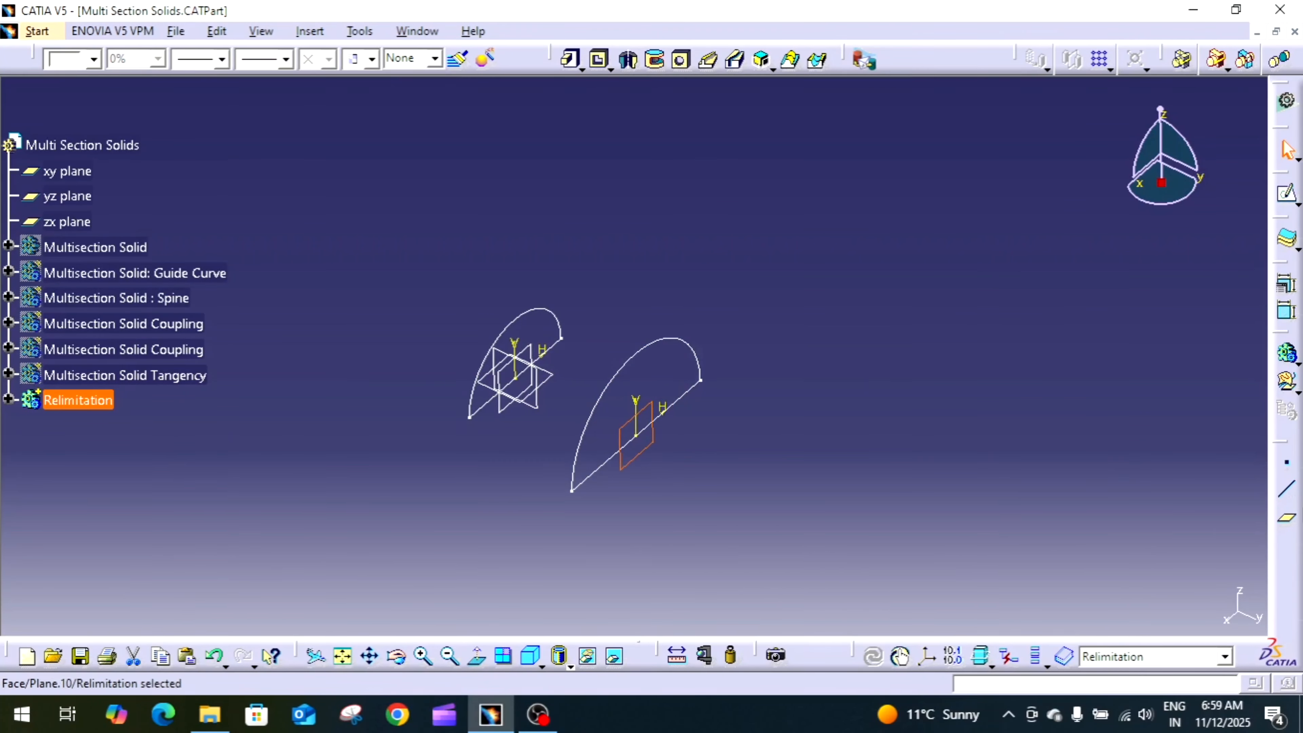
pyautogui.click(1290, 520)
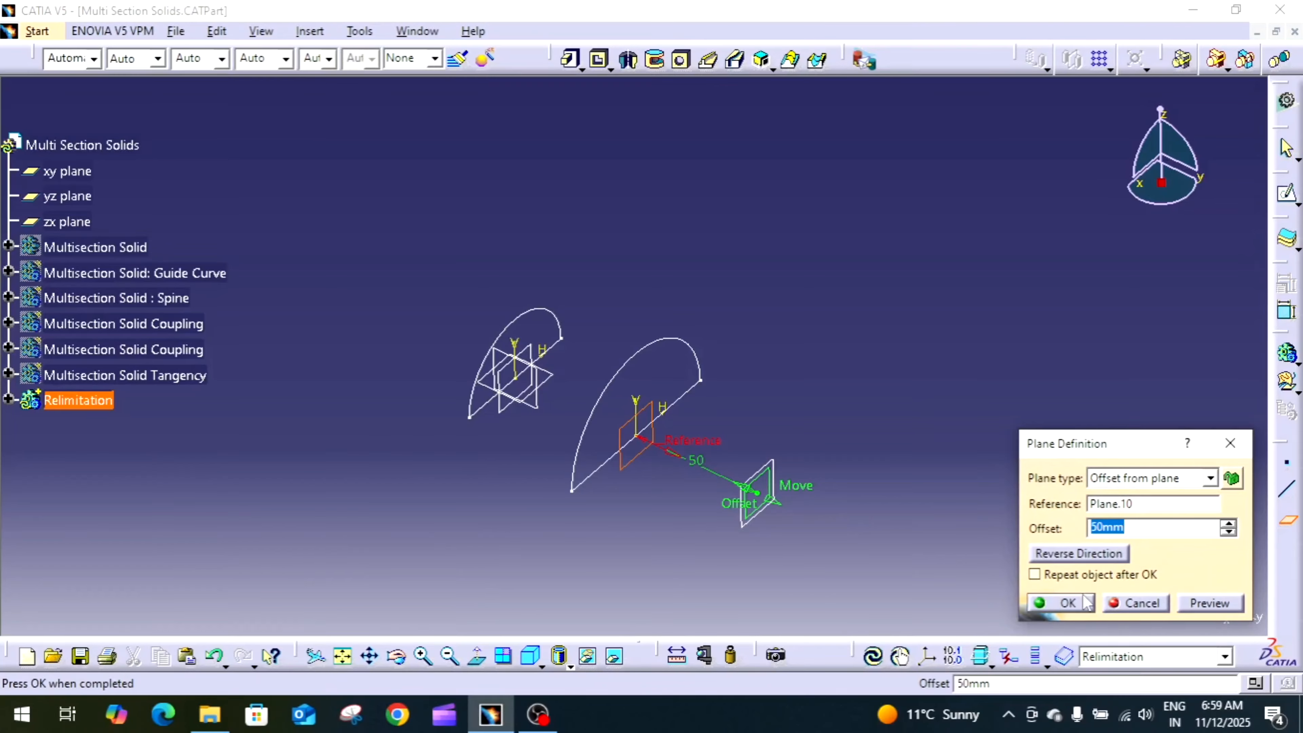
pyautogui.click(1061, 603)
# Step: On the newest plane, sketch a closed profile enclosing both existing sections, with a base line on the horizontal axis and a three-point arc above
pyautogui.click(767, 479)
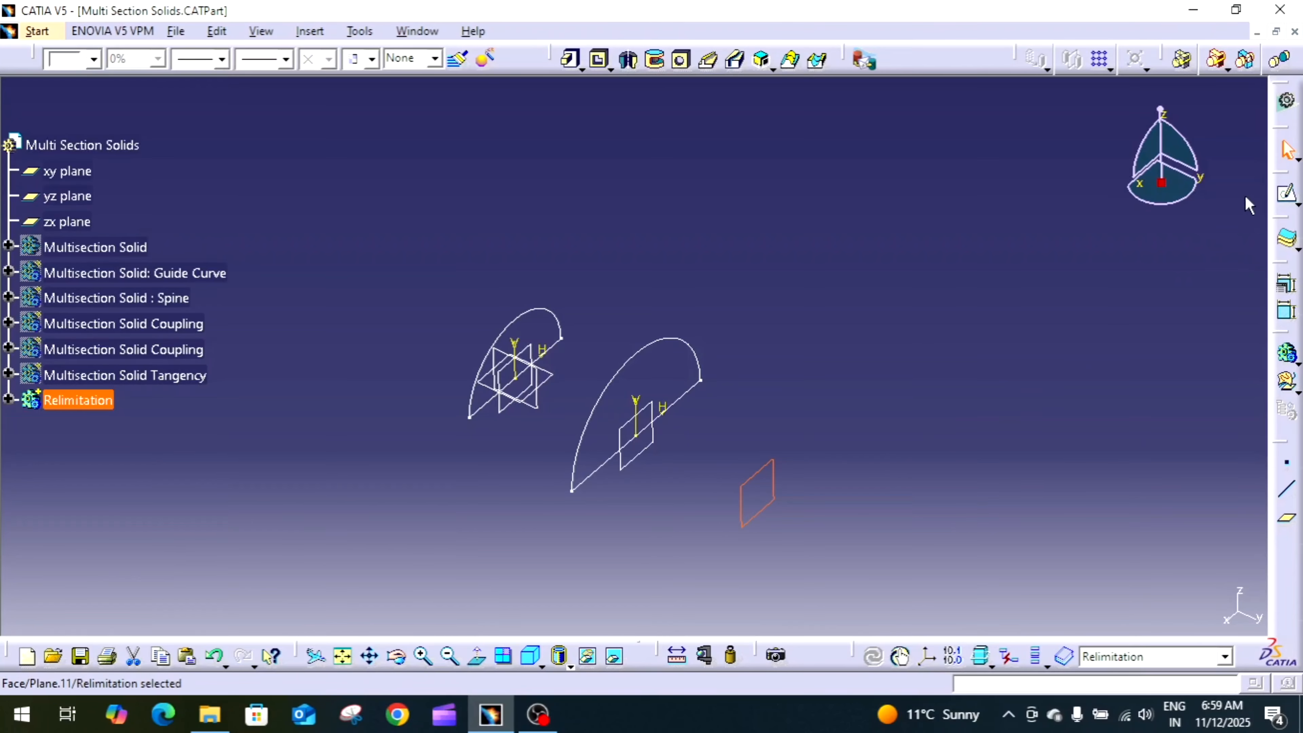
pyautogui.click(1287, 193)
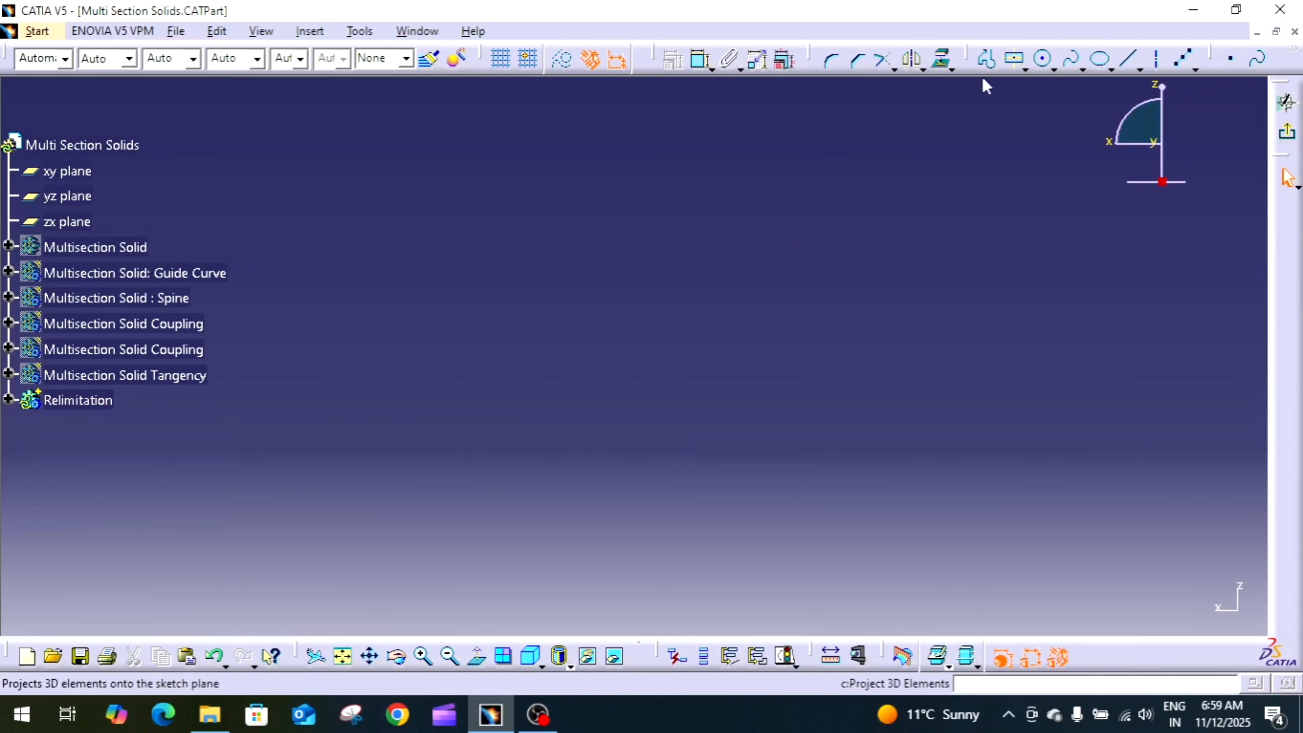
pyautogui.click(342, 656)
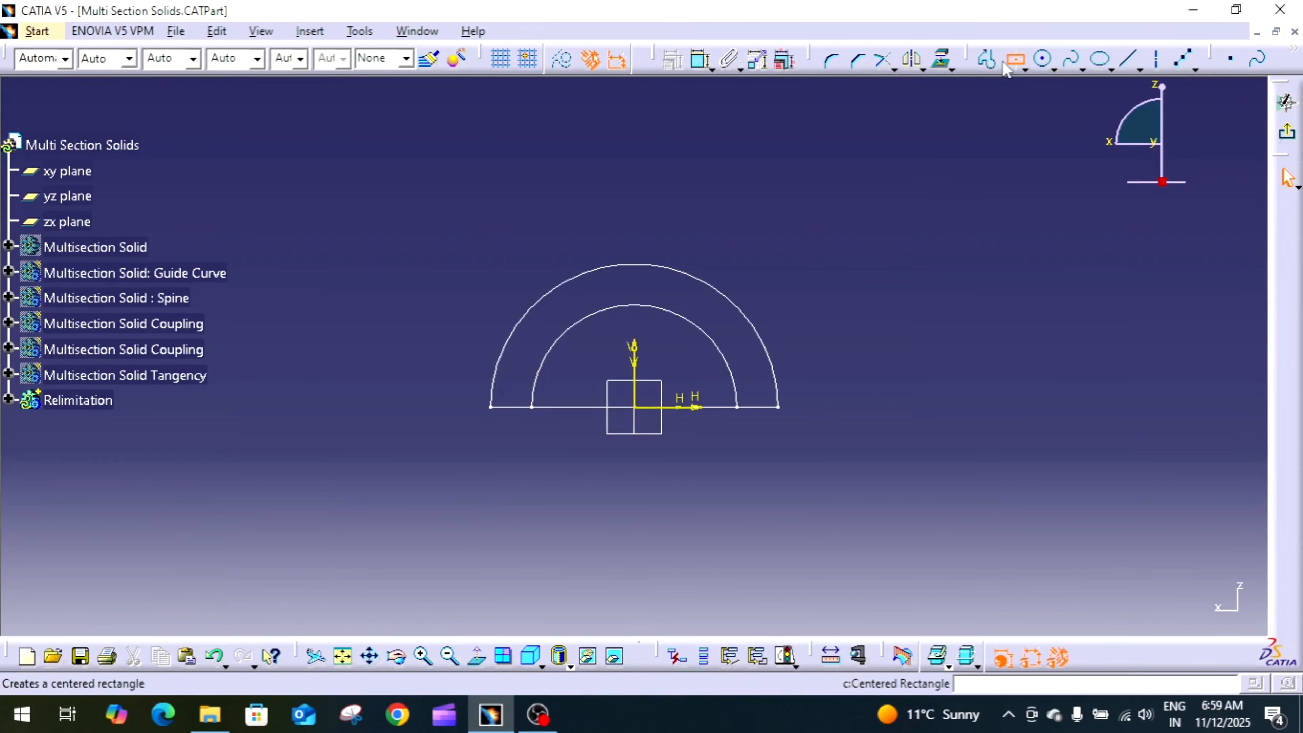
pyautogui.click(1013, 58)
pyautogui.press('Escape')
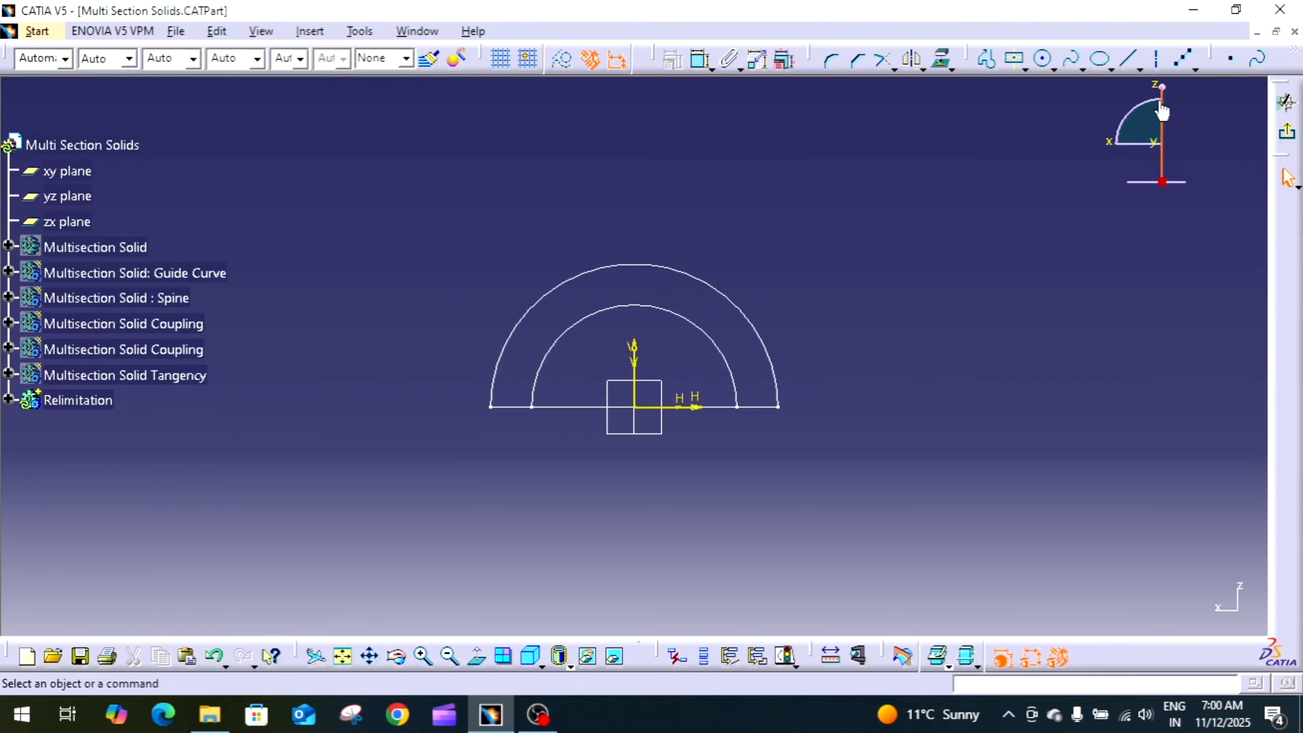
pyautogui.click(989, 65)
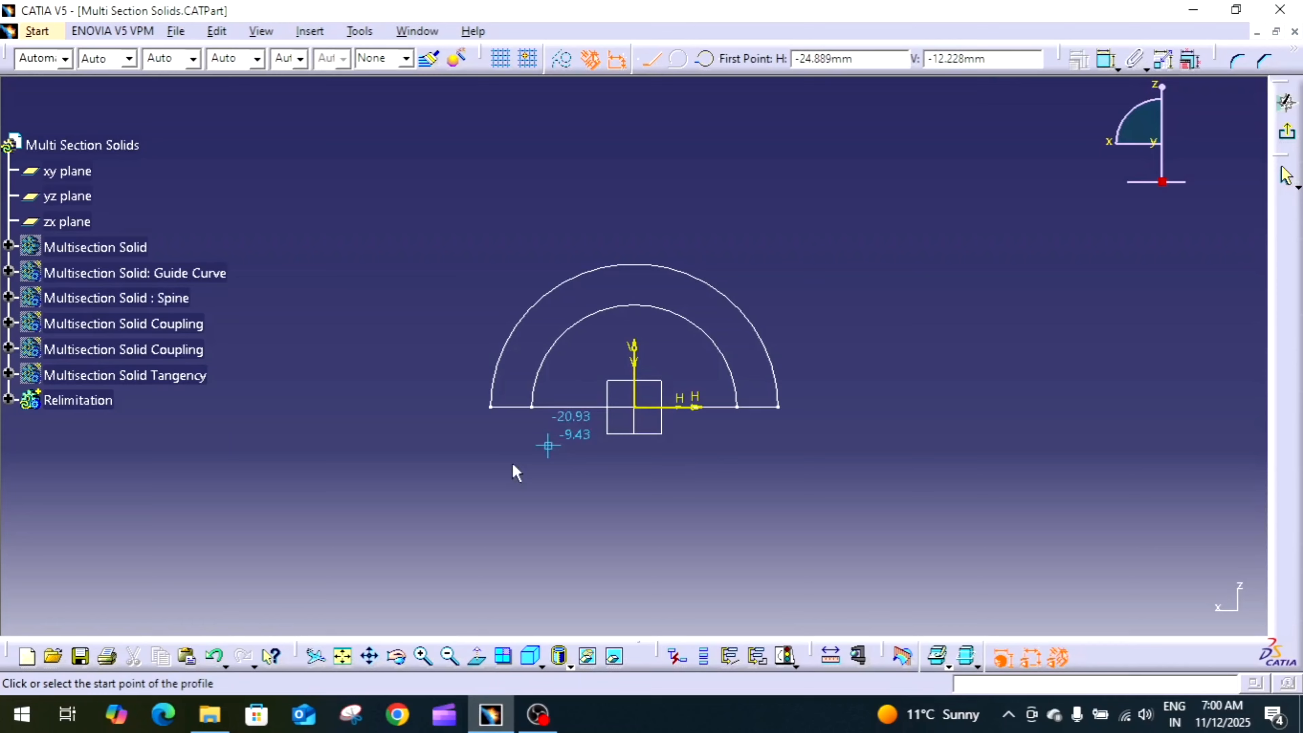
pyautogui.click(464, 406)
pyautogui.click(821, 407)
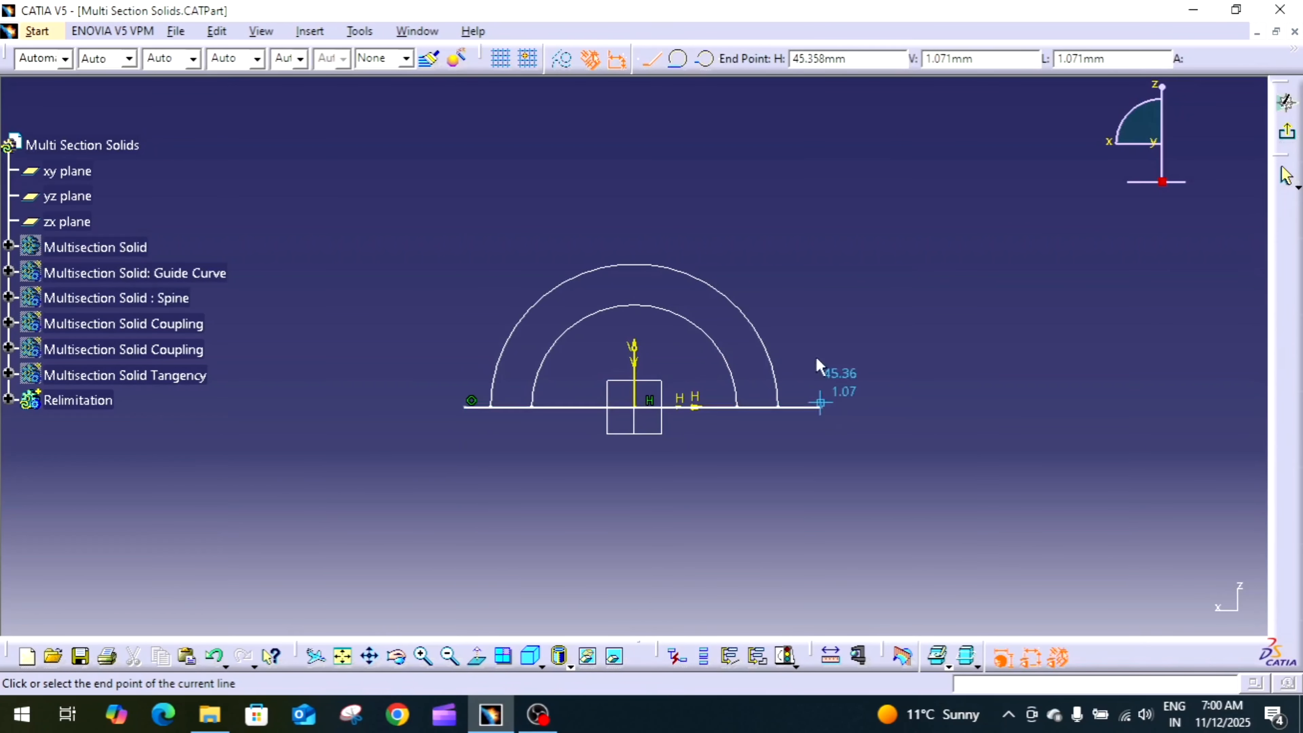
pyautogui.click(706, 58)
pyautogui.click(635, 230)
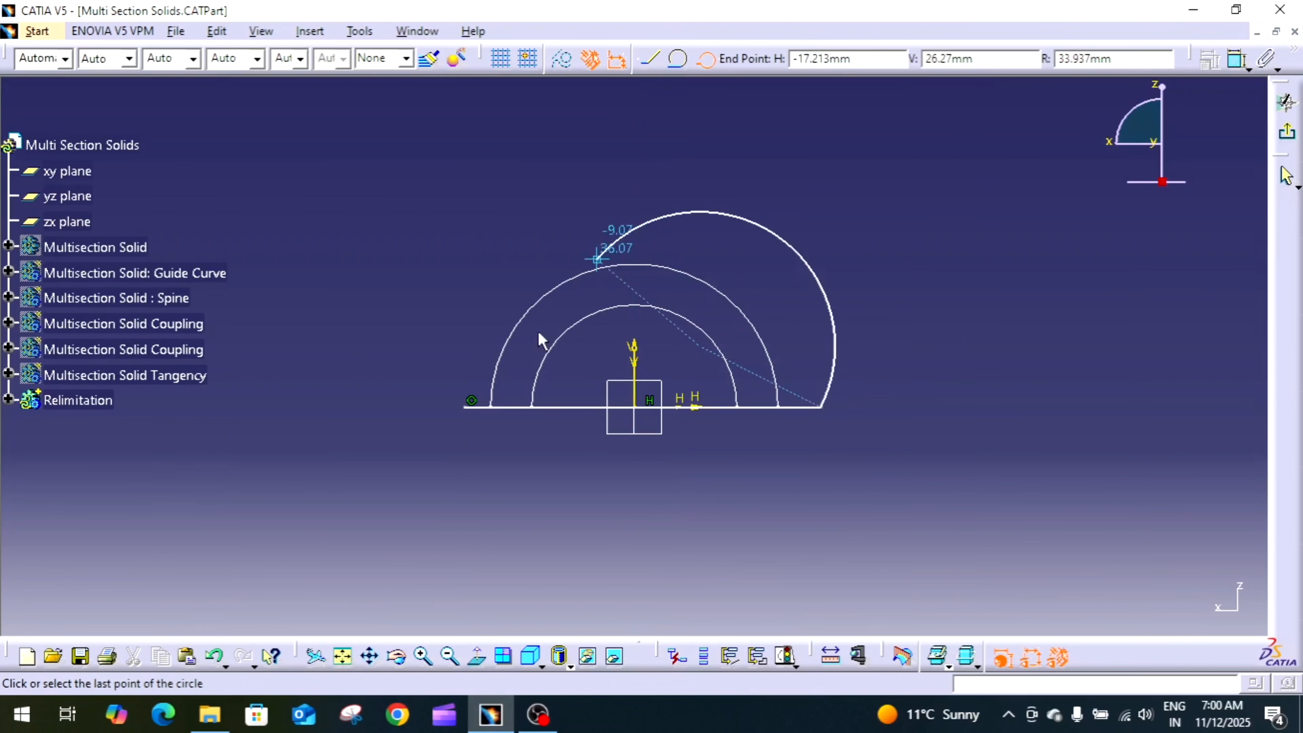
pyautogui.click(464, 406)
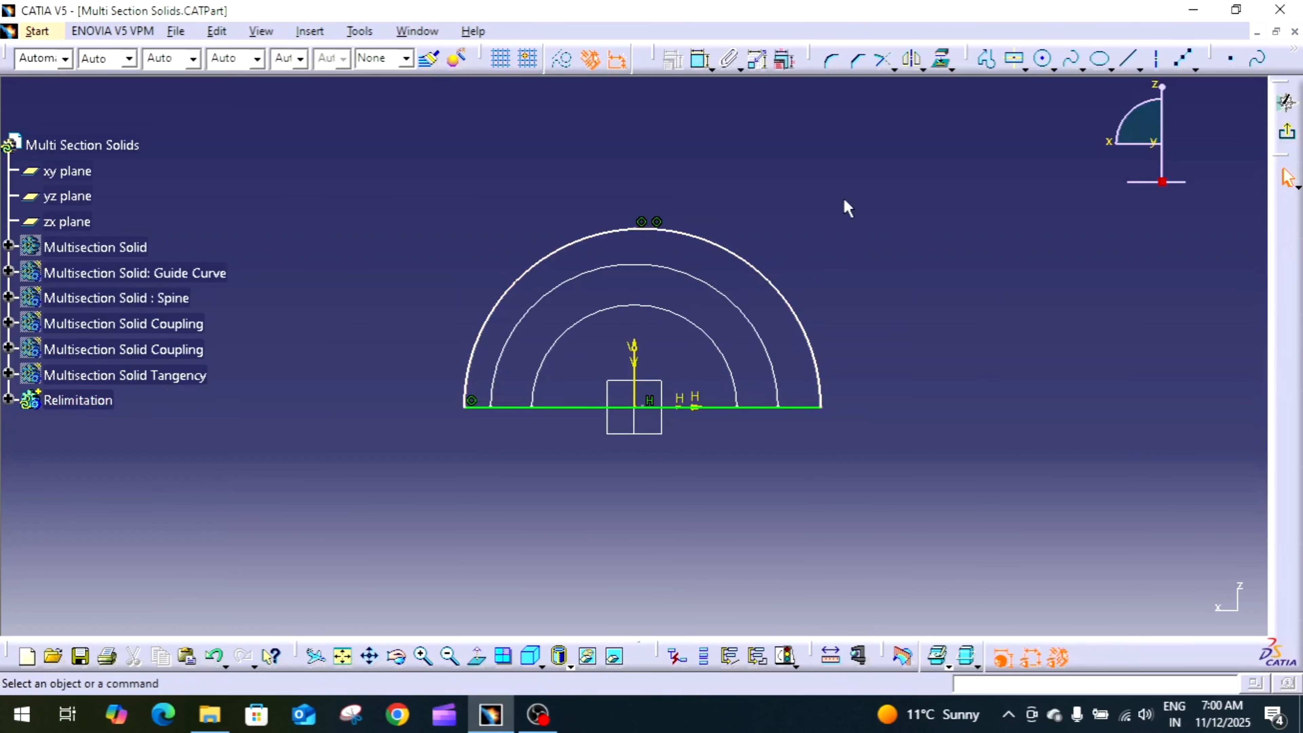
# Step: Dimension the length of the third profile's base line and set it to 100 mm
pyautogui.click(691, 65)
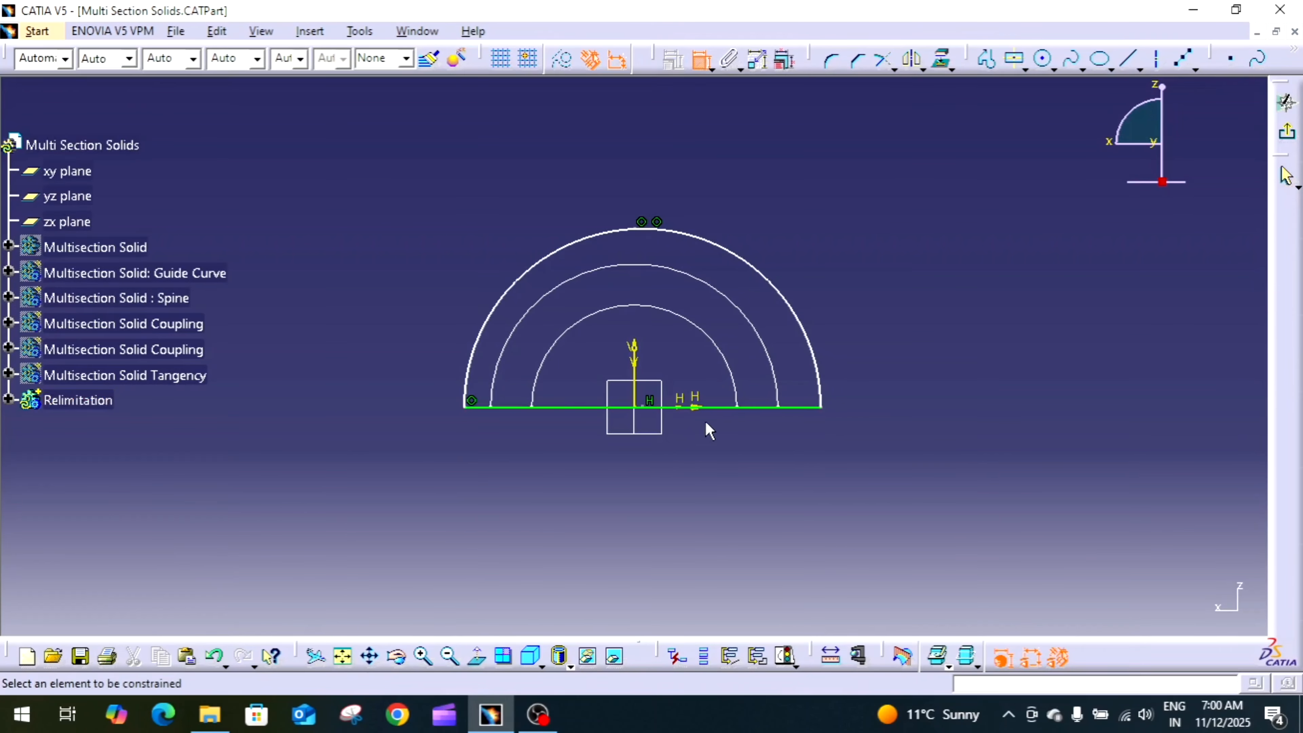
pyautogui.click(769, 408)
pyautogui.click(756, 460)
pyautogui.doubleClick(755, 461)
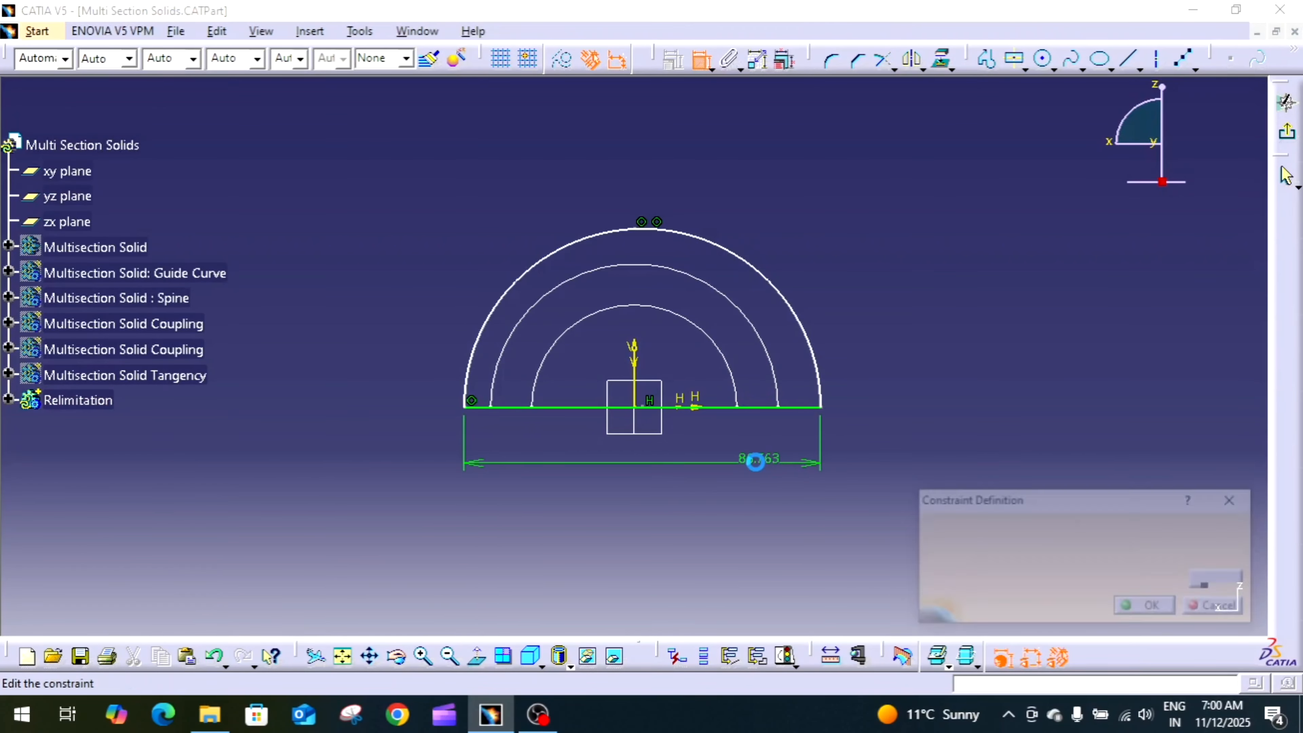
pyautogui.write('100mm')
pyautogui.press('Return')
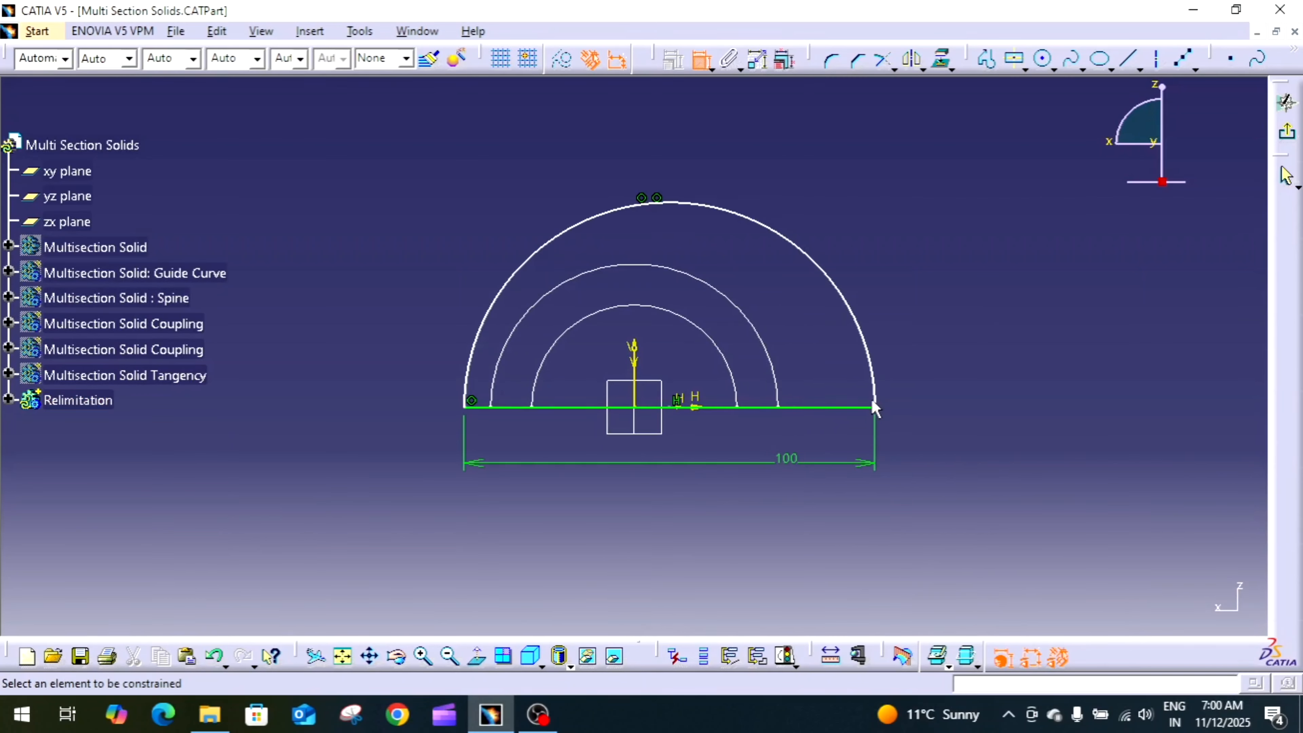
# Step: Make the end points of the 100 mm base line symmetric about the vertical axis
pyautogui.click(465, 408)
pyautogui.rightClick(539, 380)
pyautogui.click(641, 611)
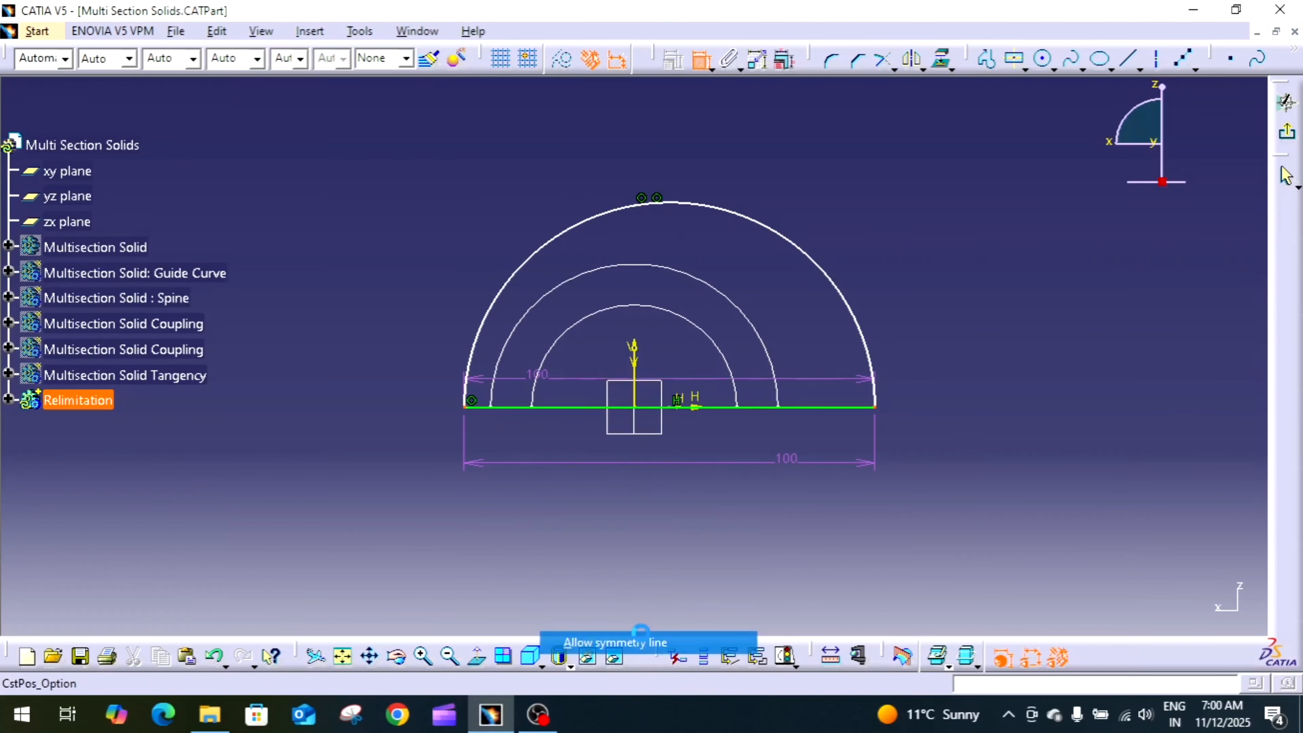
pyautogui.click(642, 354)
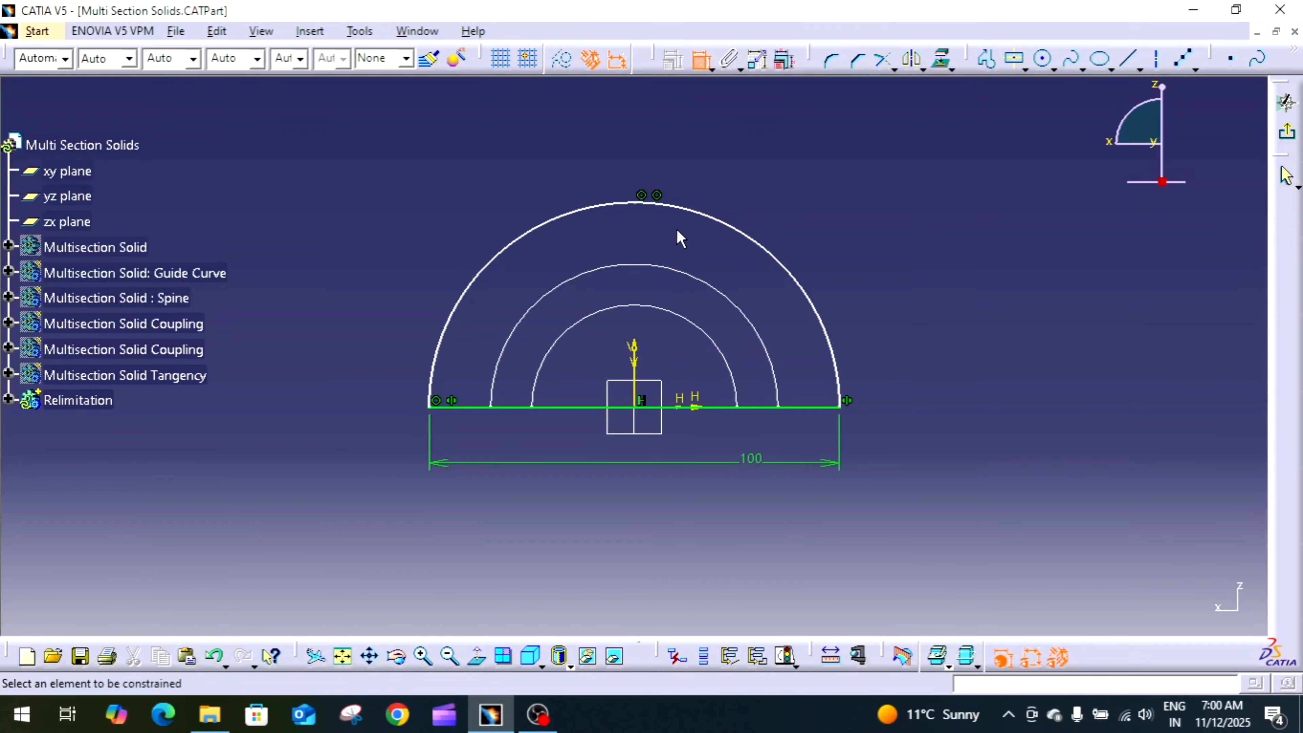
# Step: Dimension the radius of the third profile's arc and finish the sketch
pyautogui.click(688, 210)
pyautogui.click(726, 195)
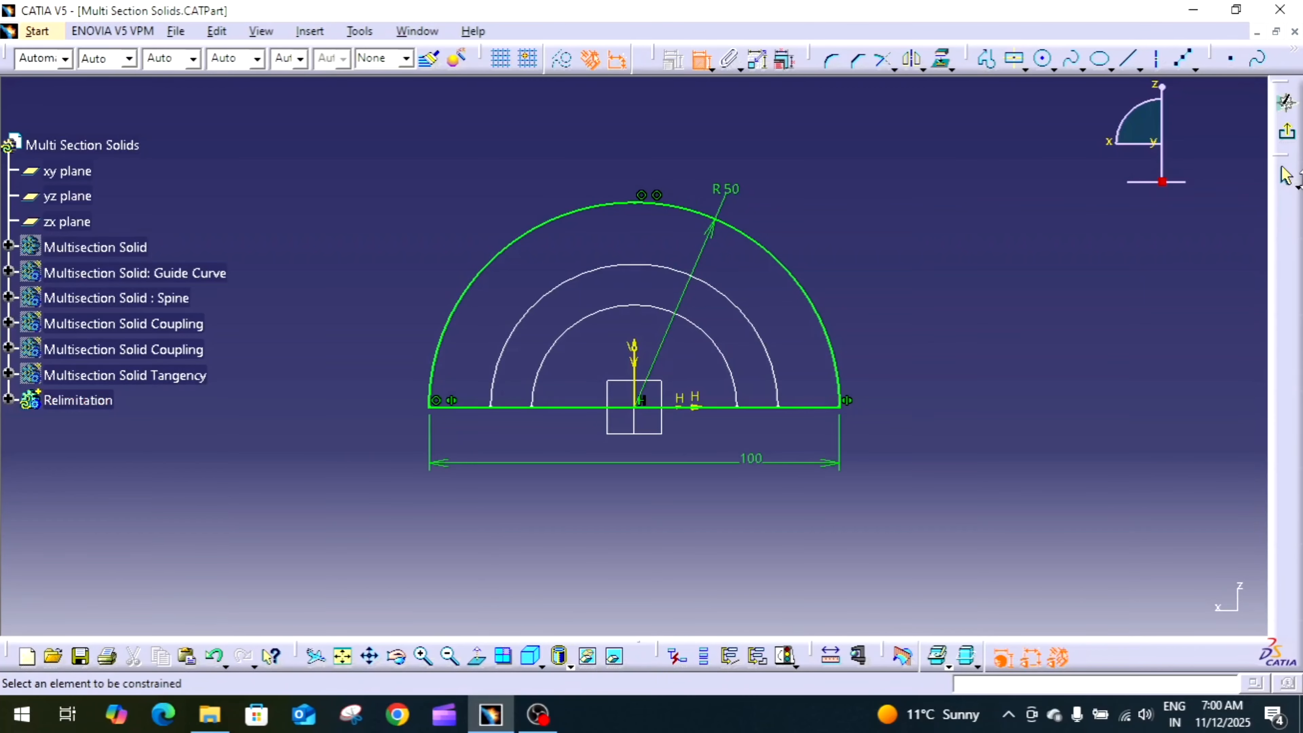
pyautogui.click(1288, 134)
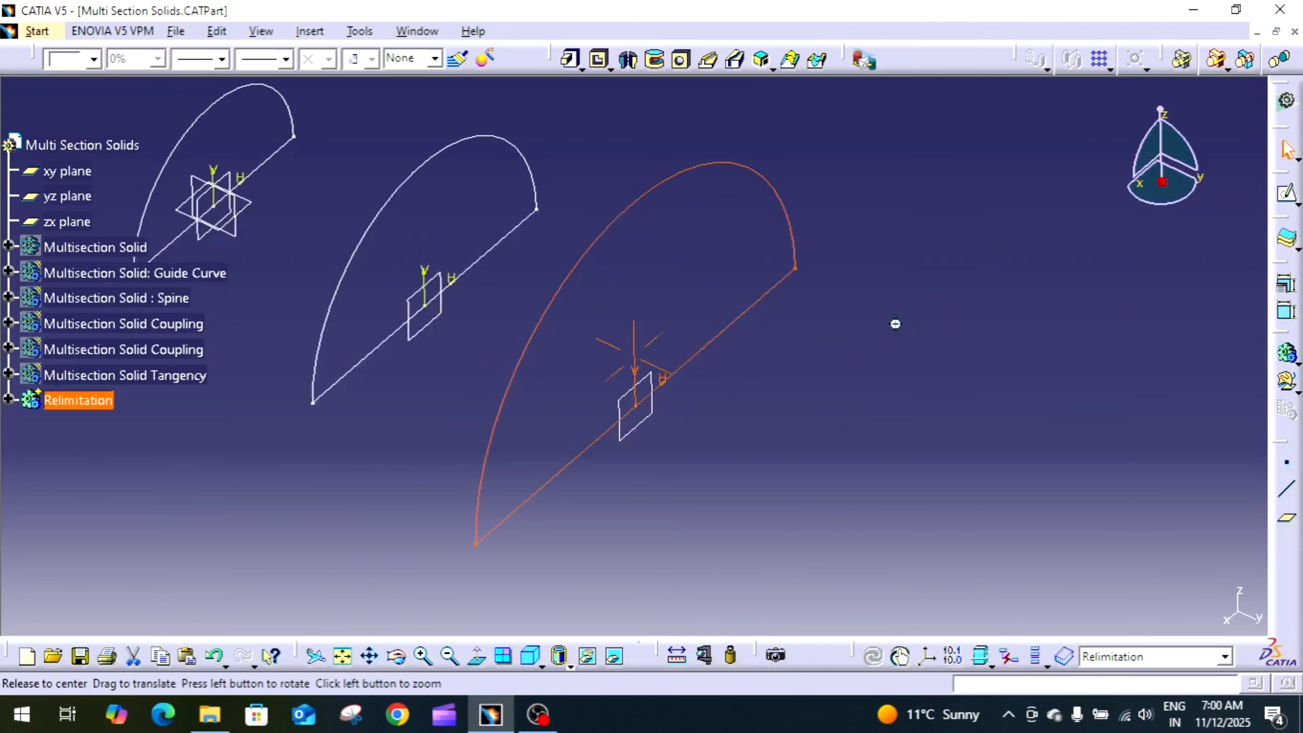
pyautogui.moveTo(893, 323); pyautogui.dragTo(906, 420, button='middle')
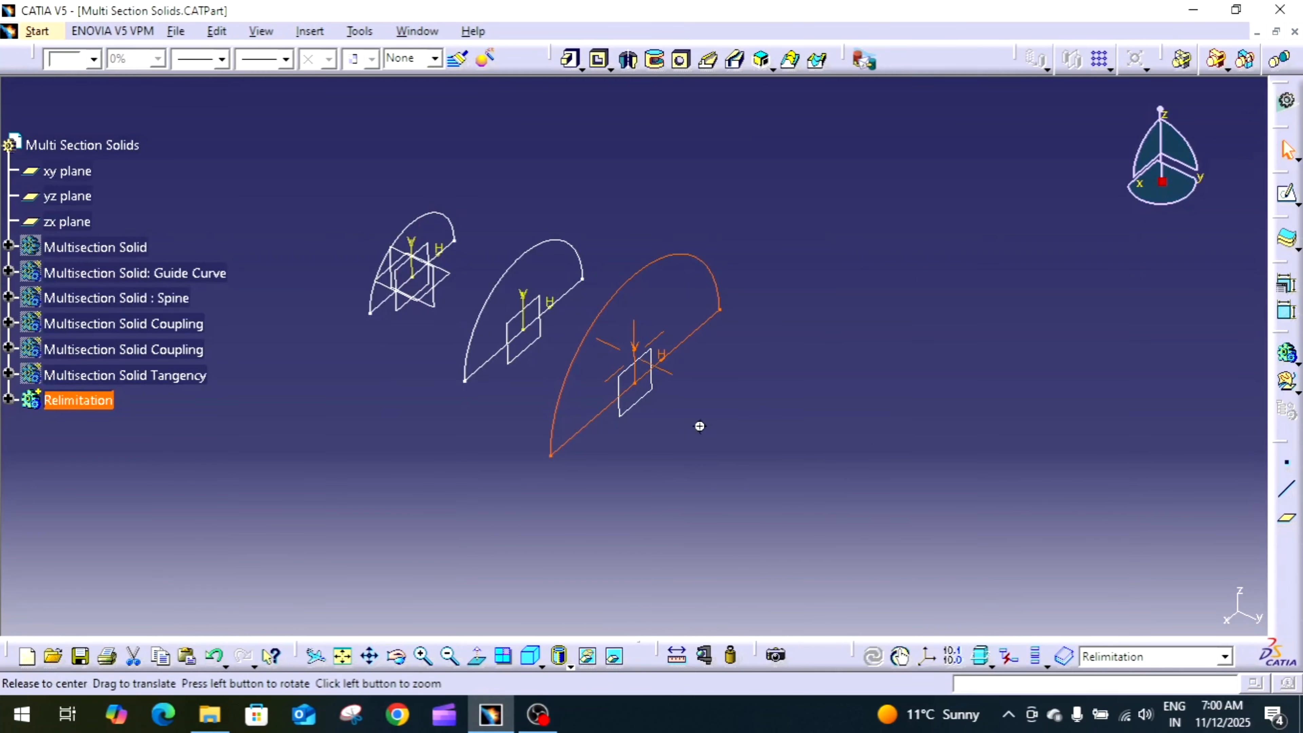
# Step: On the yz plane, sketch a four-point spline that crosses all three sections and extends past the first and last, then finish the sketch
pyautogui.moveTo(698, 425); pyautogui.dragTo(762, 428, button='middle')
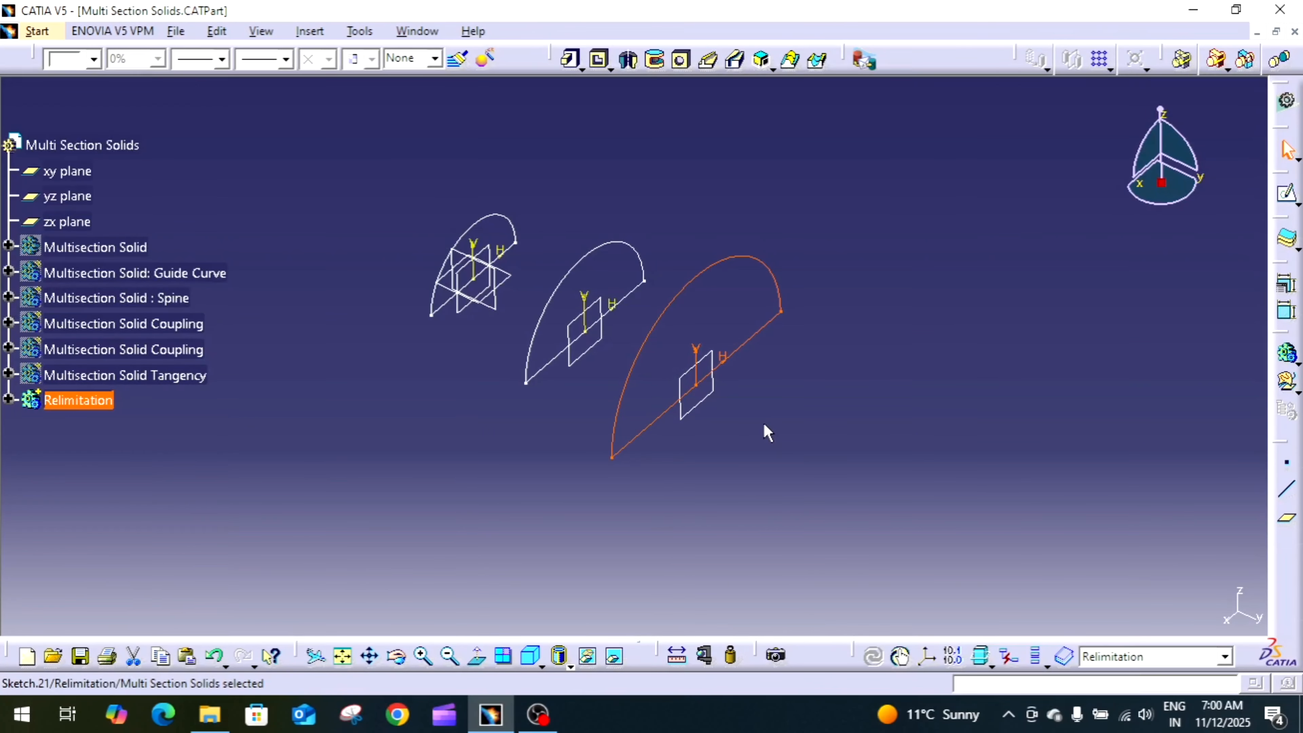
pyautogui.click(497, 276)
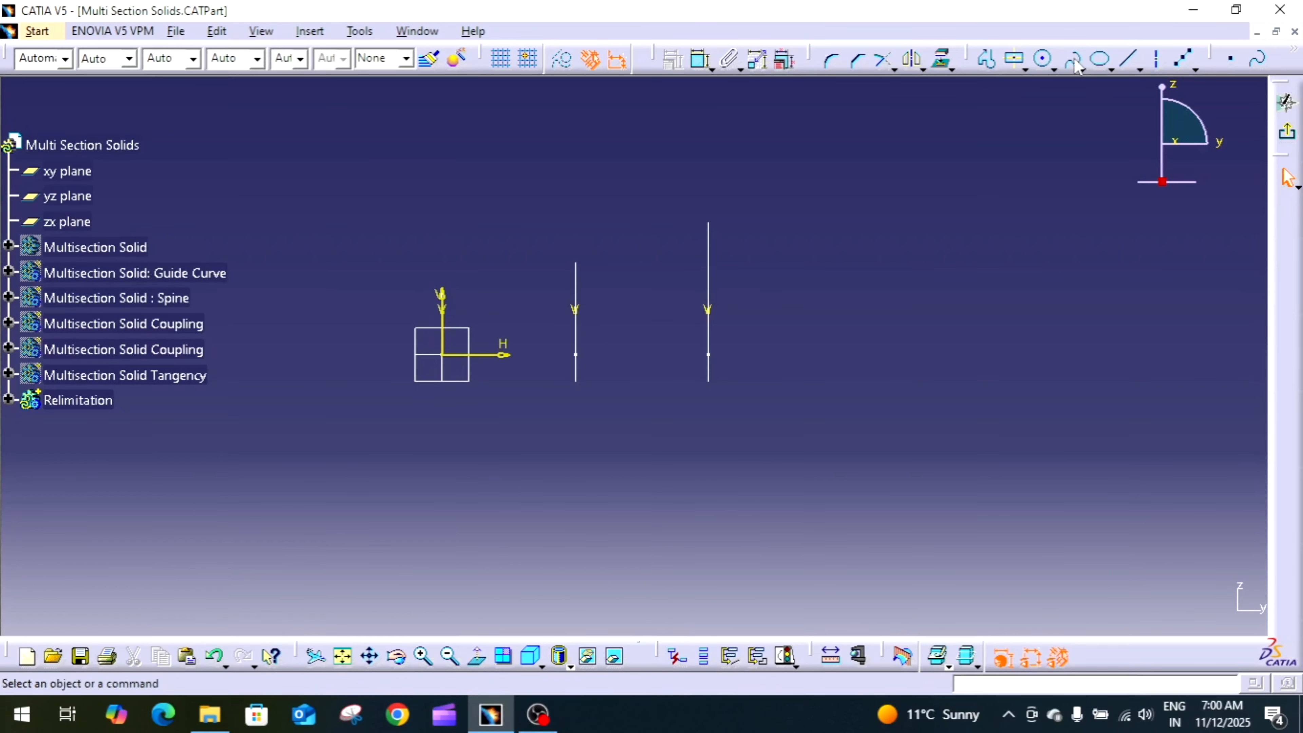
pyautogui.click(1100, 59)
pyautogui.click(385, 331)
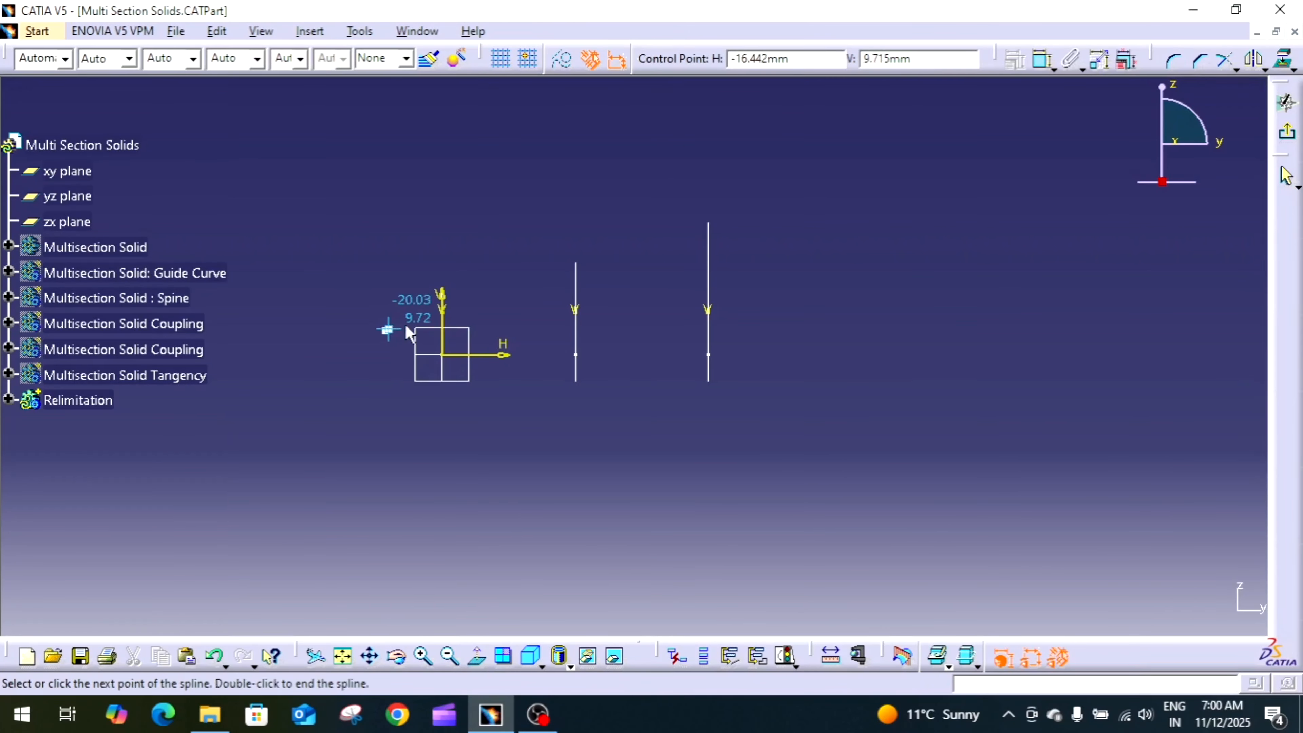
pyautogui.click(520, 316)
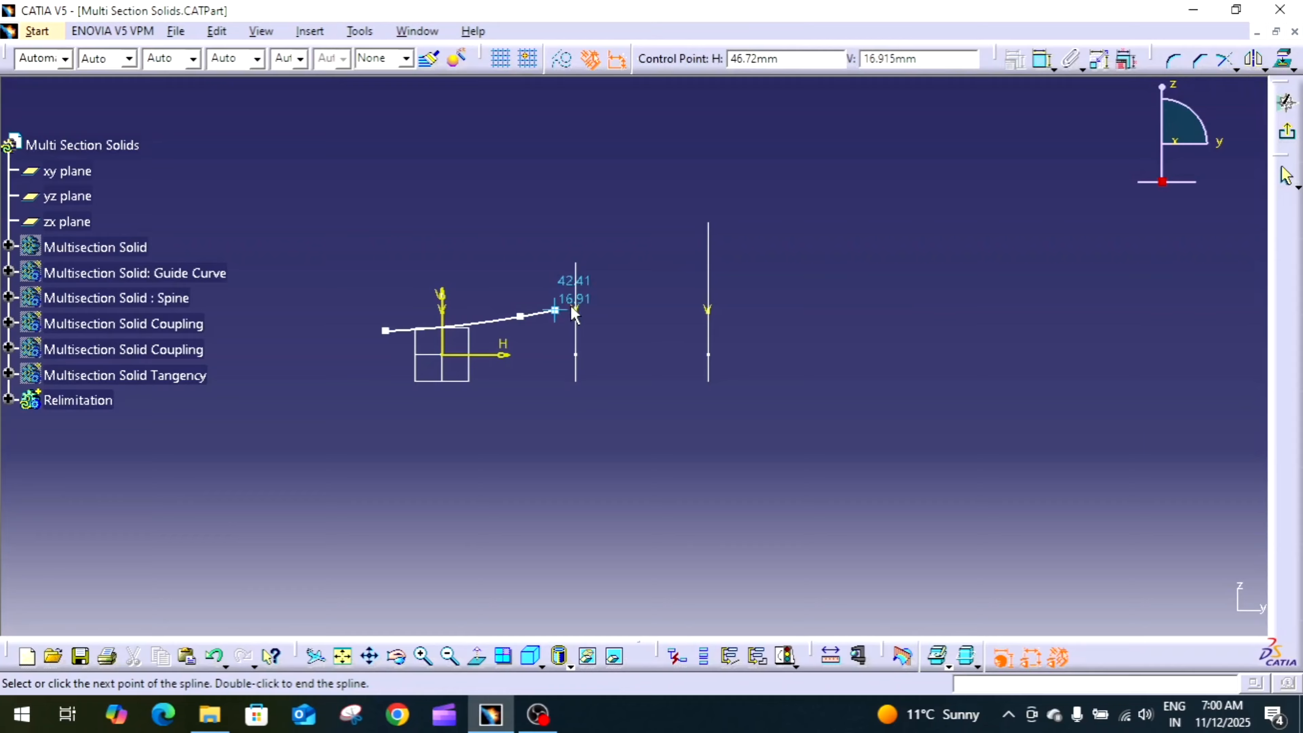
pyautogui.click(649, 307)
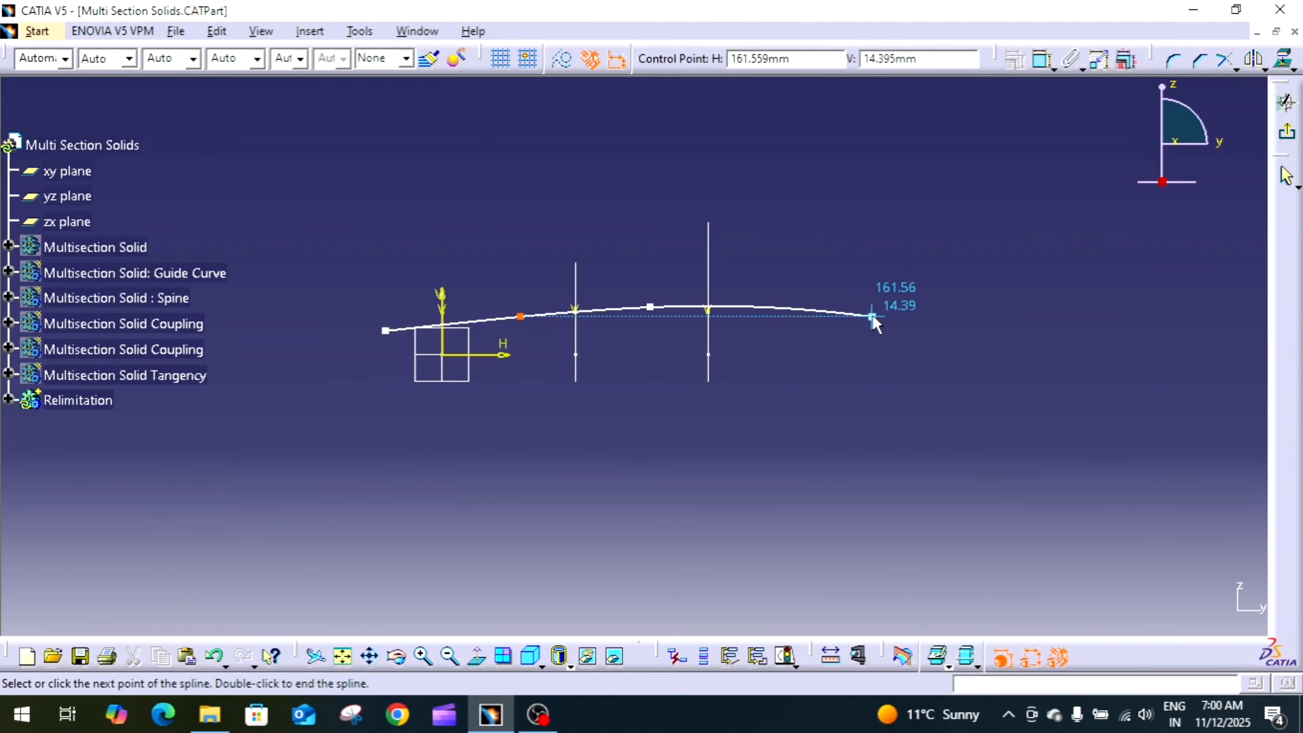
pyautogui.click(853, 307)
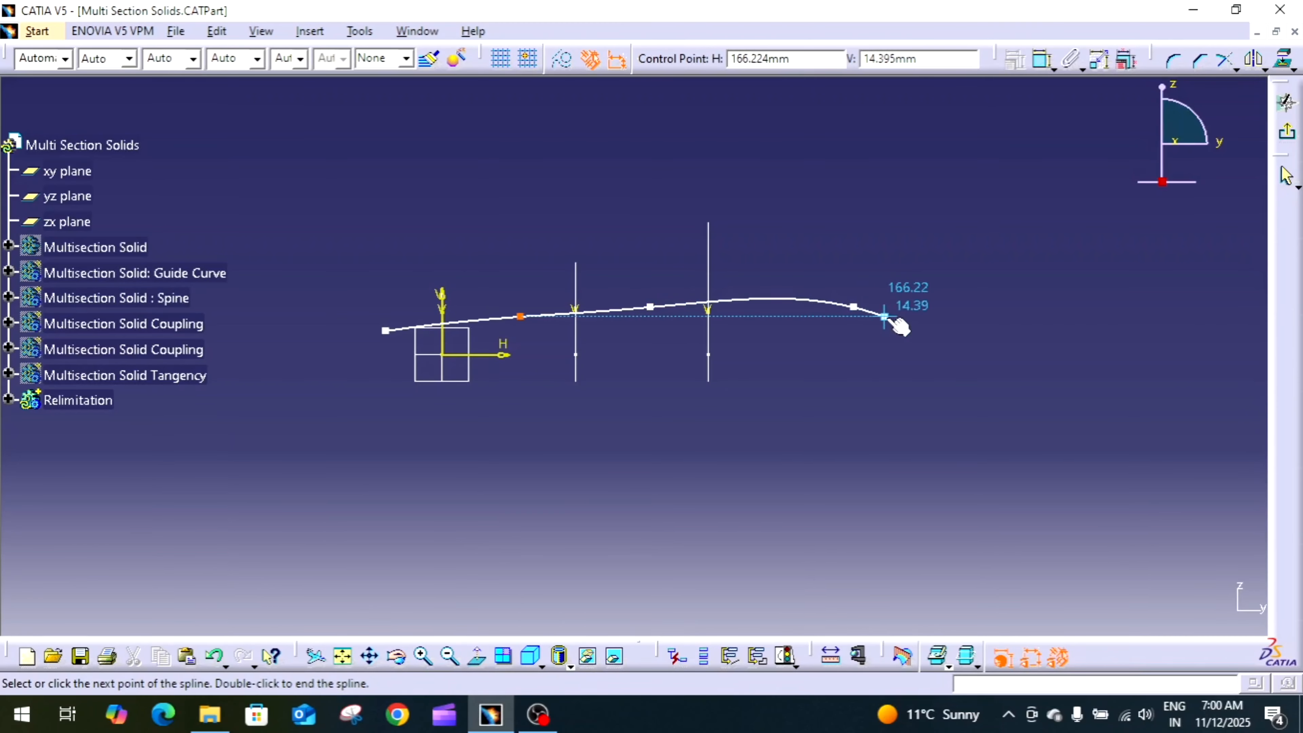
pyautogui.press('Escape')
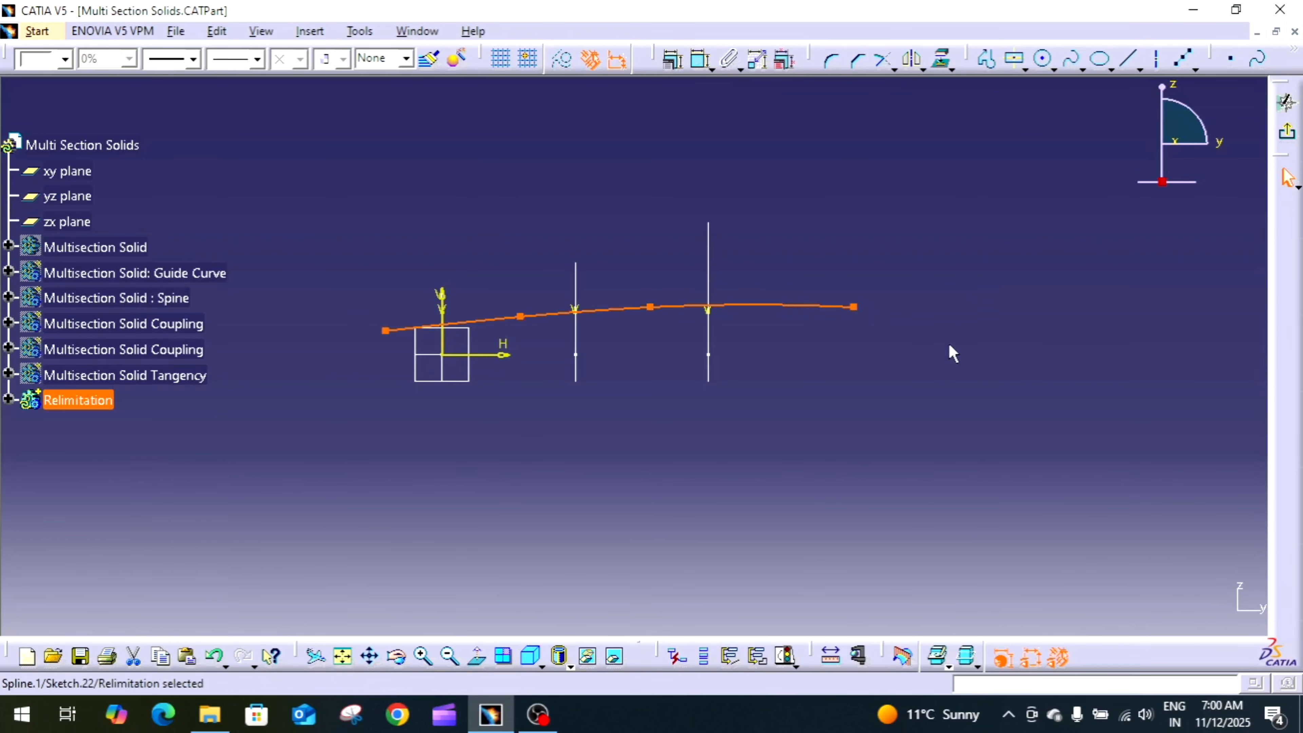
pyautogui.click(1289, 136)
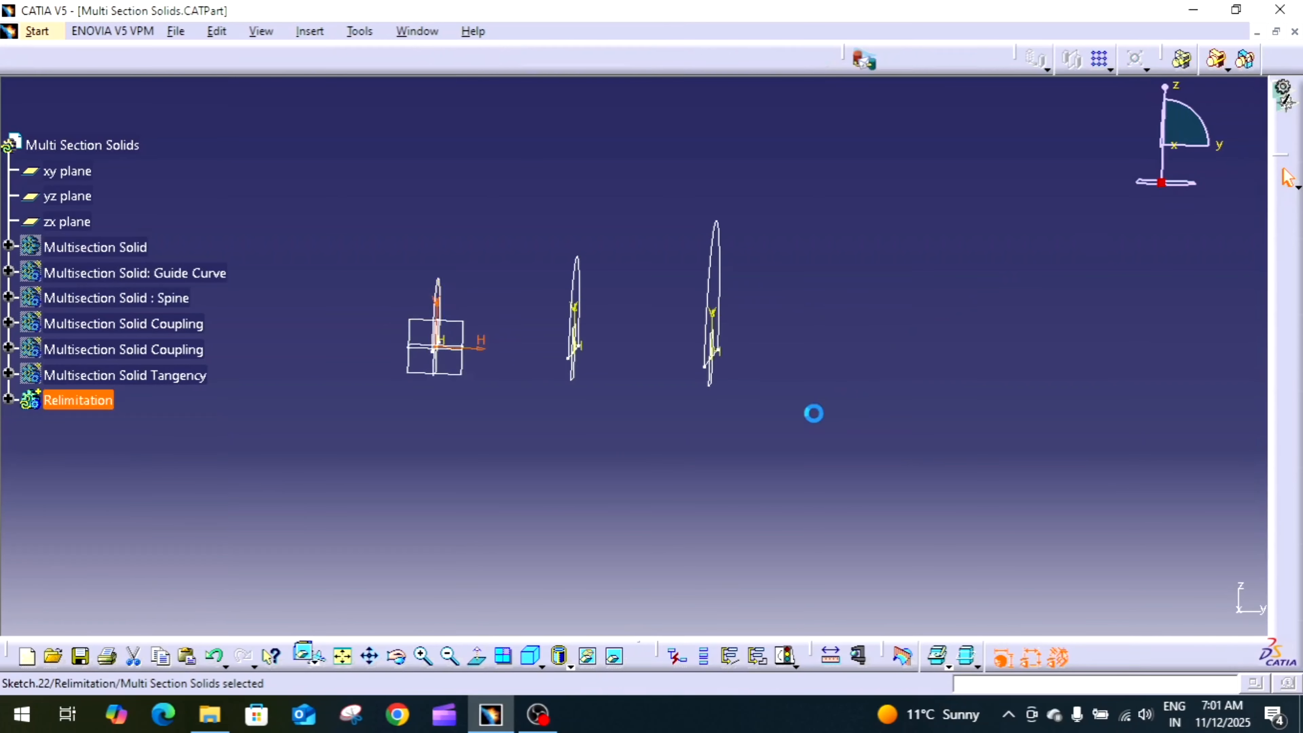
# Step: Create a multi-sections solid through the three semicircular sections, selected in order from smallest to largest
pyautogui.click(836, 156)
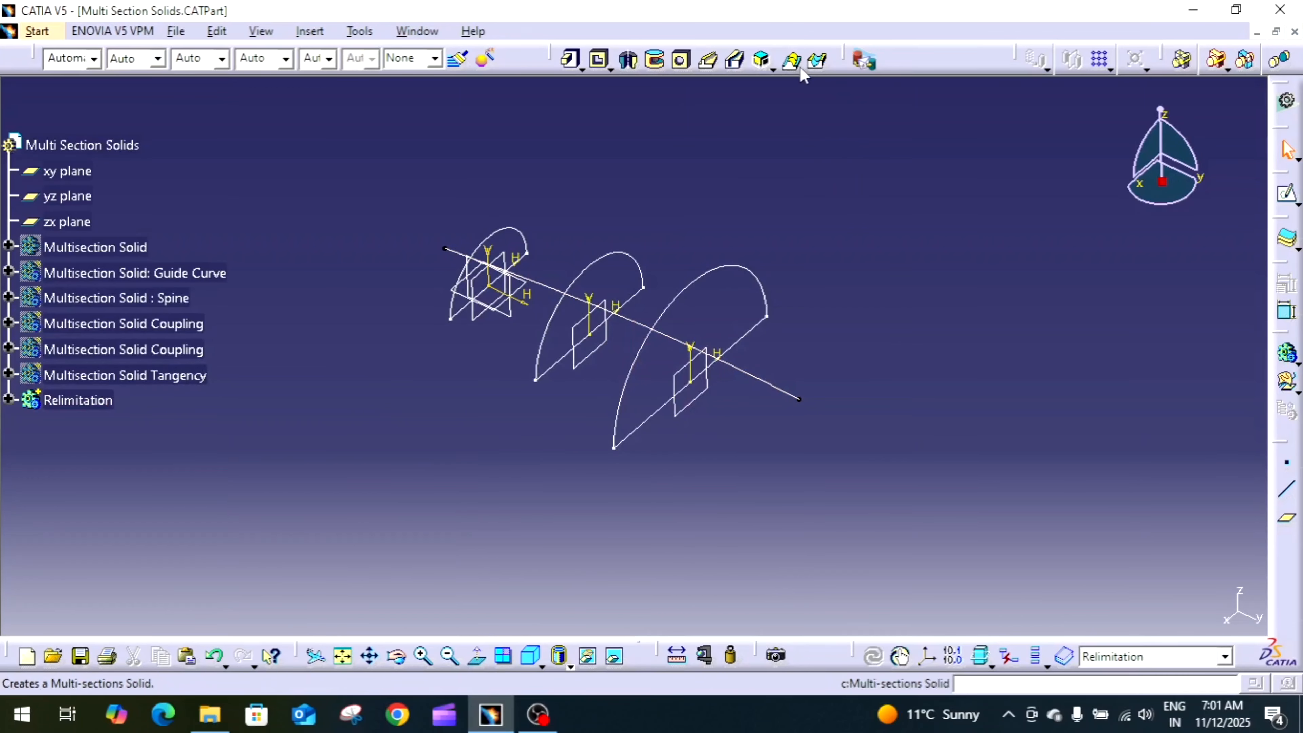
pyautogui.click(792, 62)
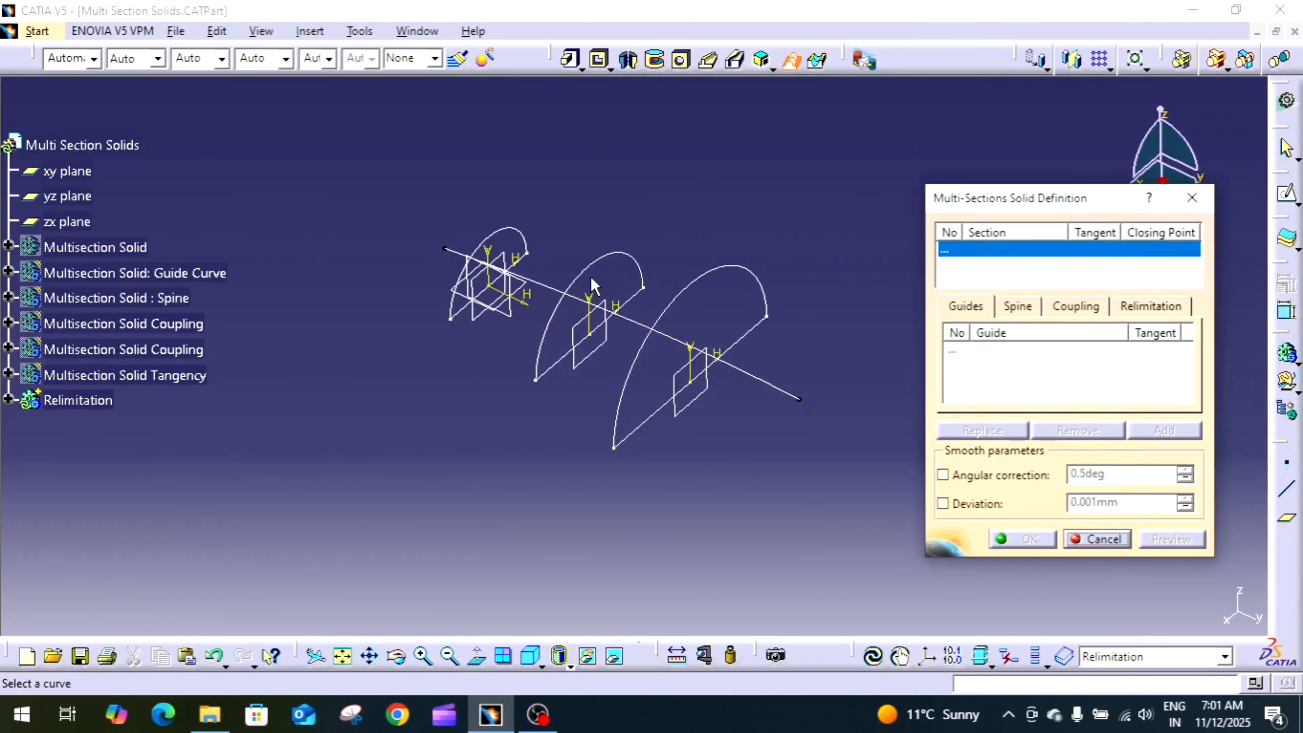
pyautogui.click(533, 238)
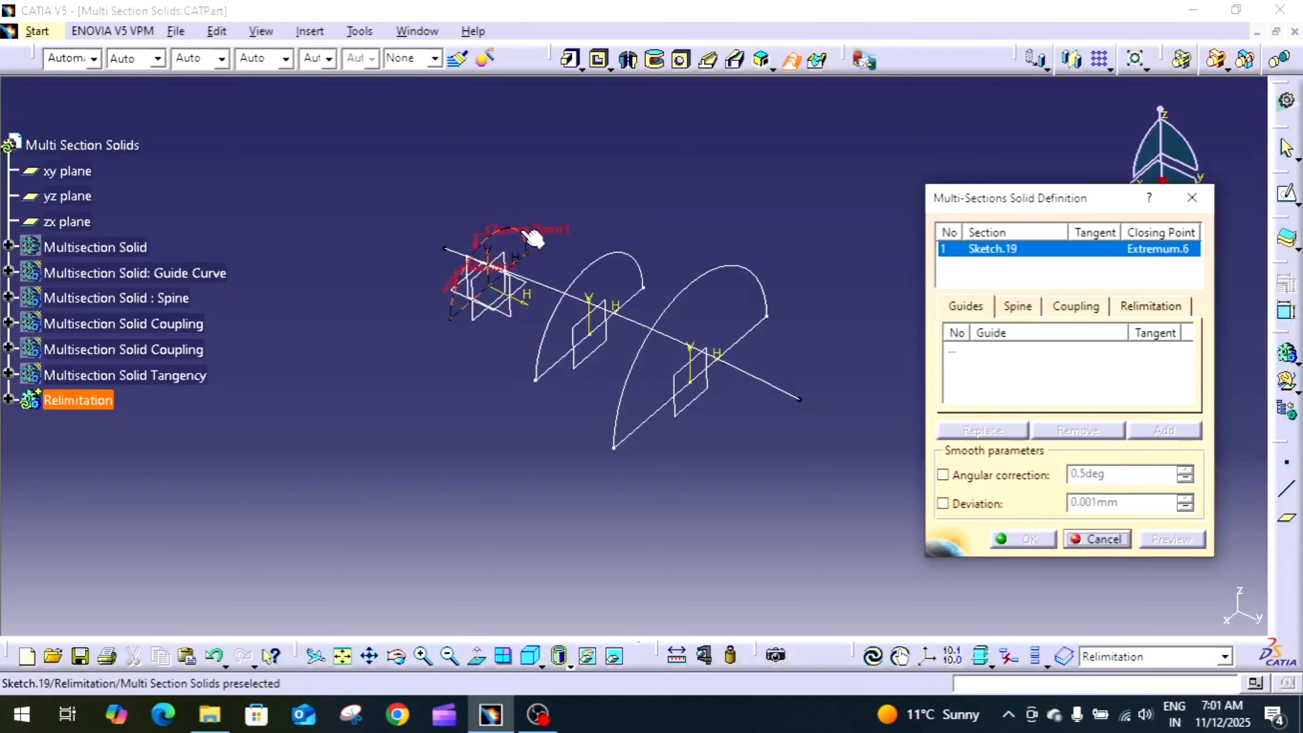
pyautogui.click(601, 259)
pyautogui.click(684, 287)
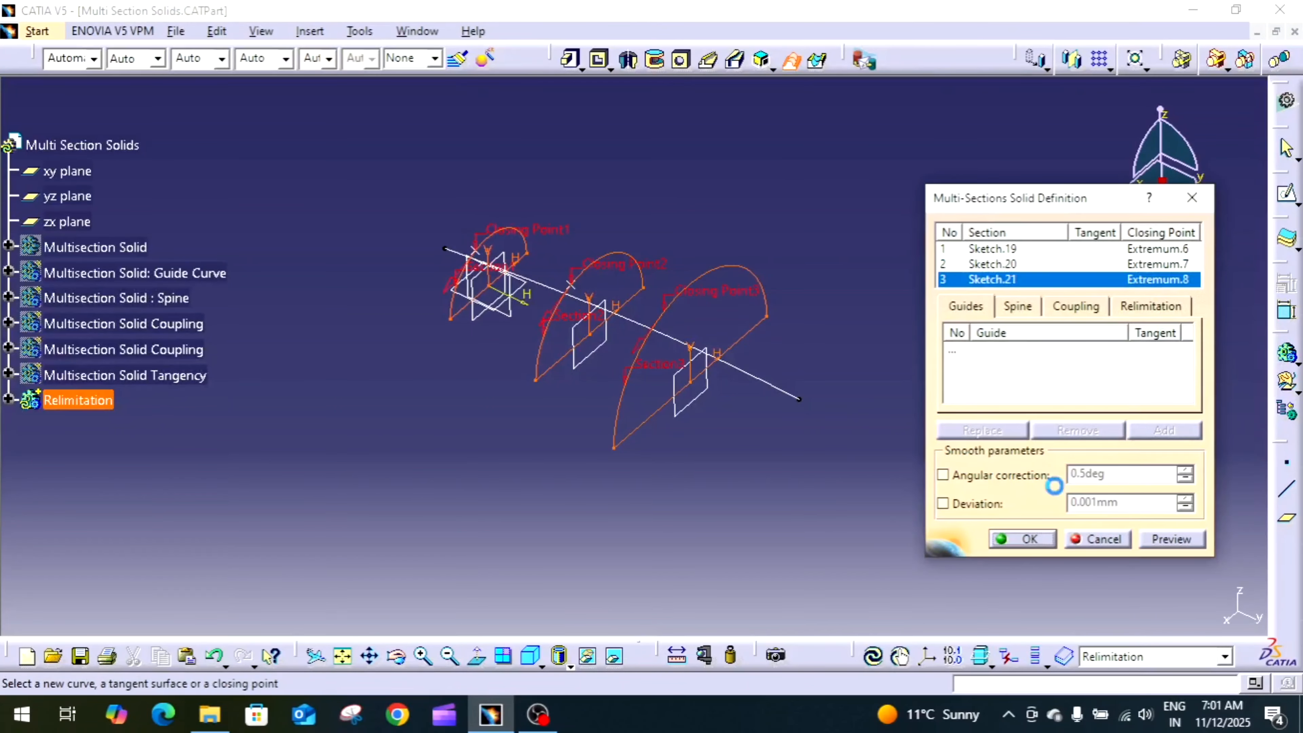
pyautogui.click(1171, 538)
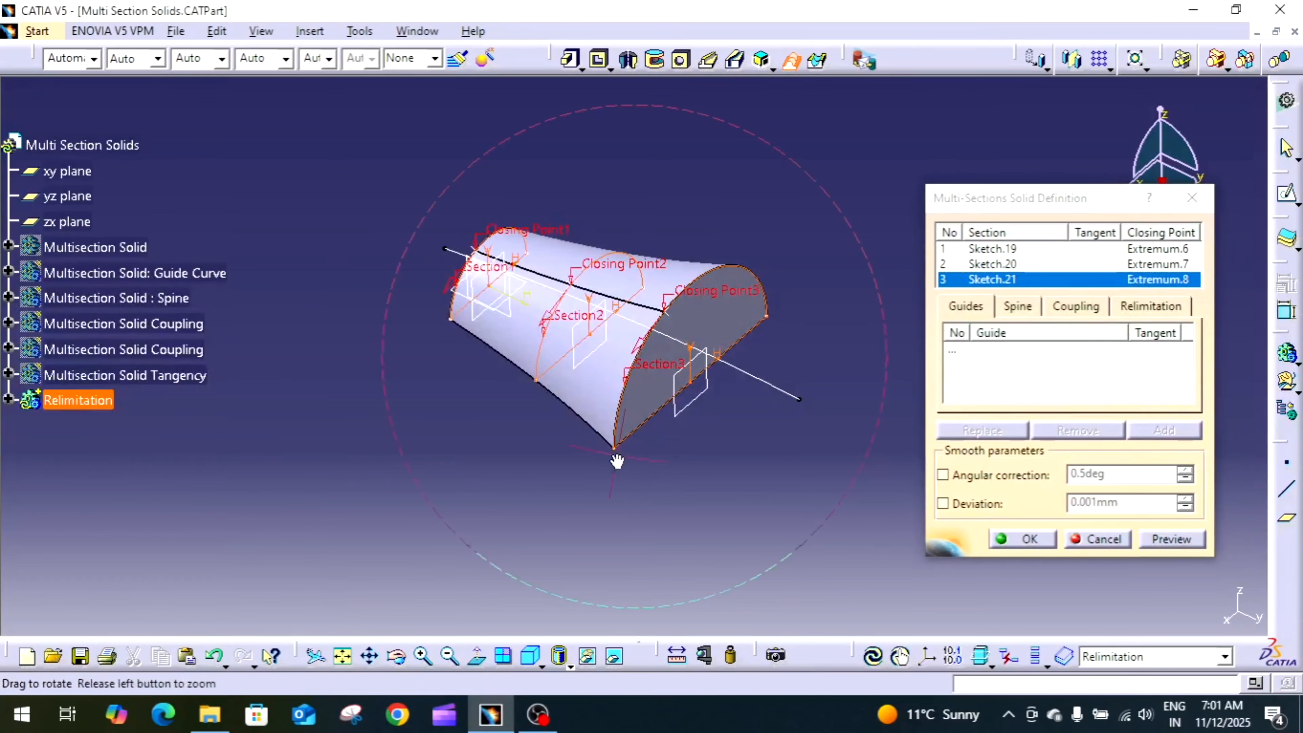
pyautogui.moveTo(616, 460); pyautogui.dragTo(785, 304, button='middle')
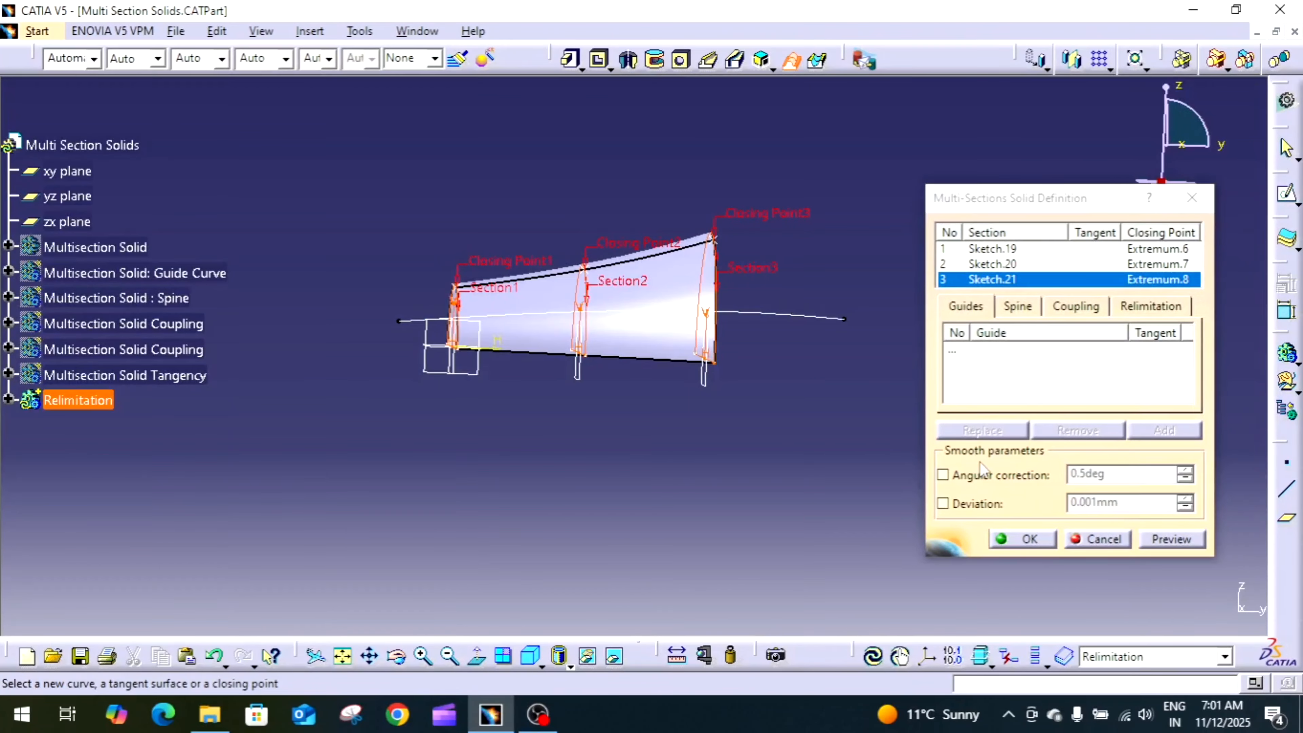
pyautogui.click(1029, 541)
# Step: Turn off relimitation on both the start and end sections of the Relimitation body's multi-sections solid
pyautogui.moveTo(852, 477); pyautogui.dragTo(744, 267, button='middle')
pyautogui.click(9, 400)
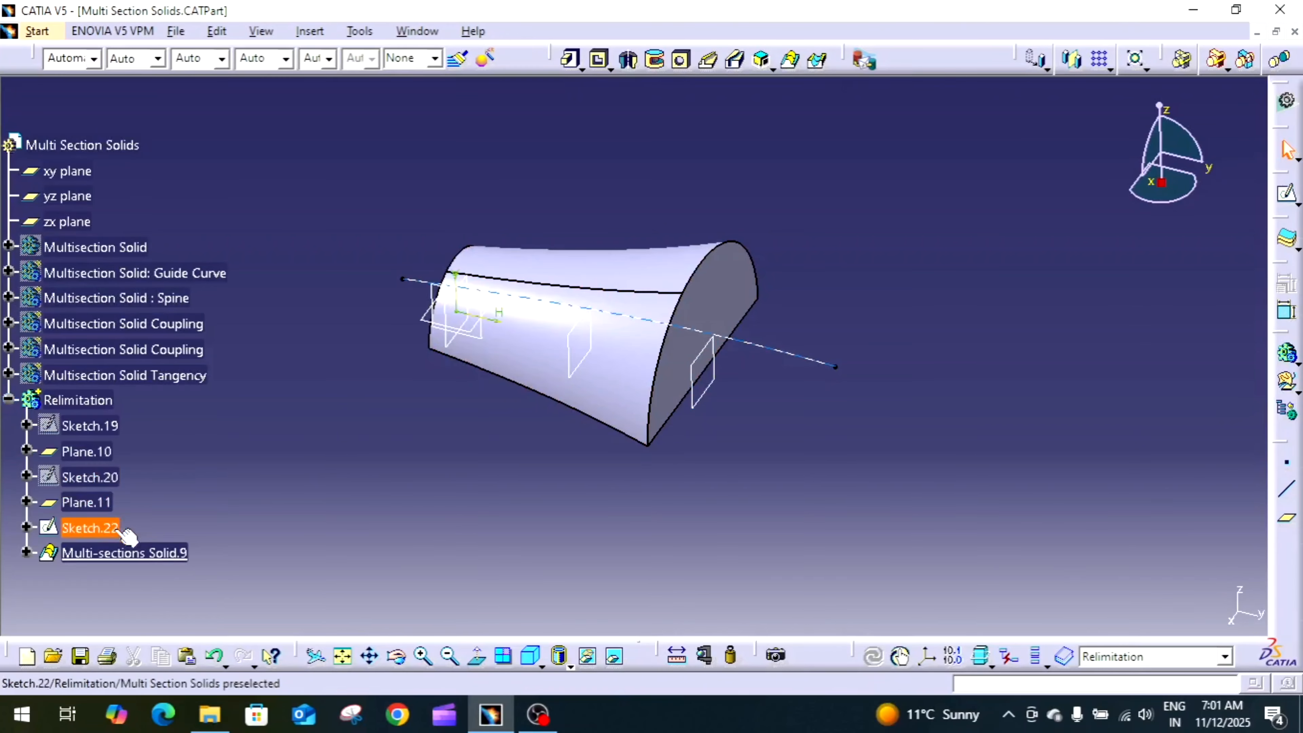
pyautogui.click(125, 551)
pyautogui.doubleClick(125, 550)
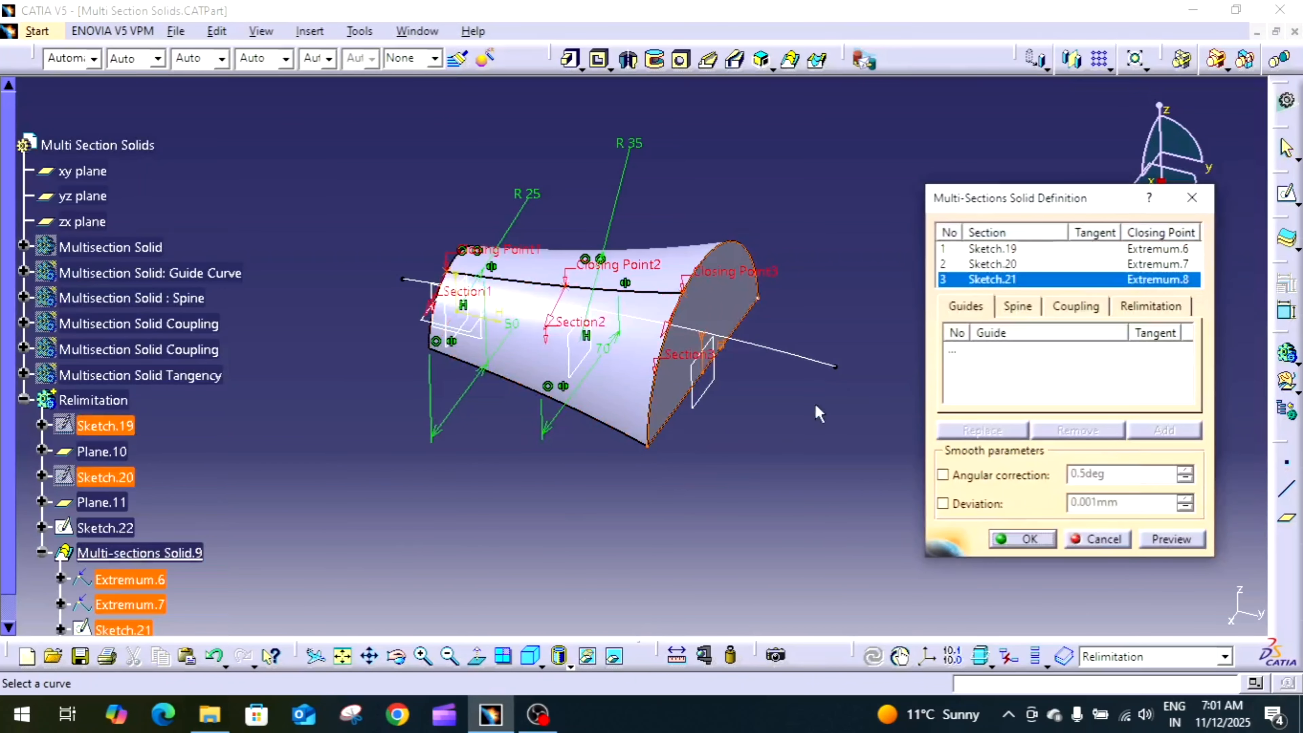
pyautogui.click(1140, 307)
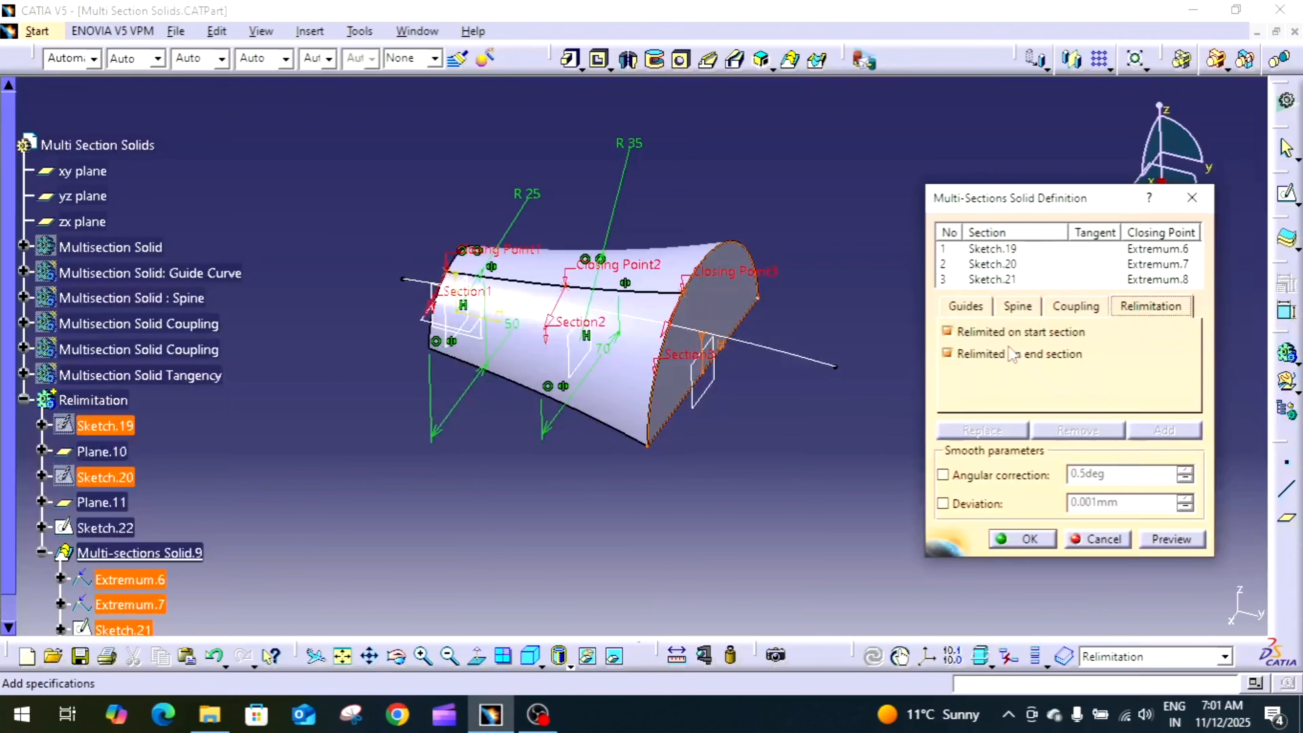
pyautogui.click(1006, 332)
pyautogui.click(1008, 354)
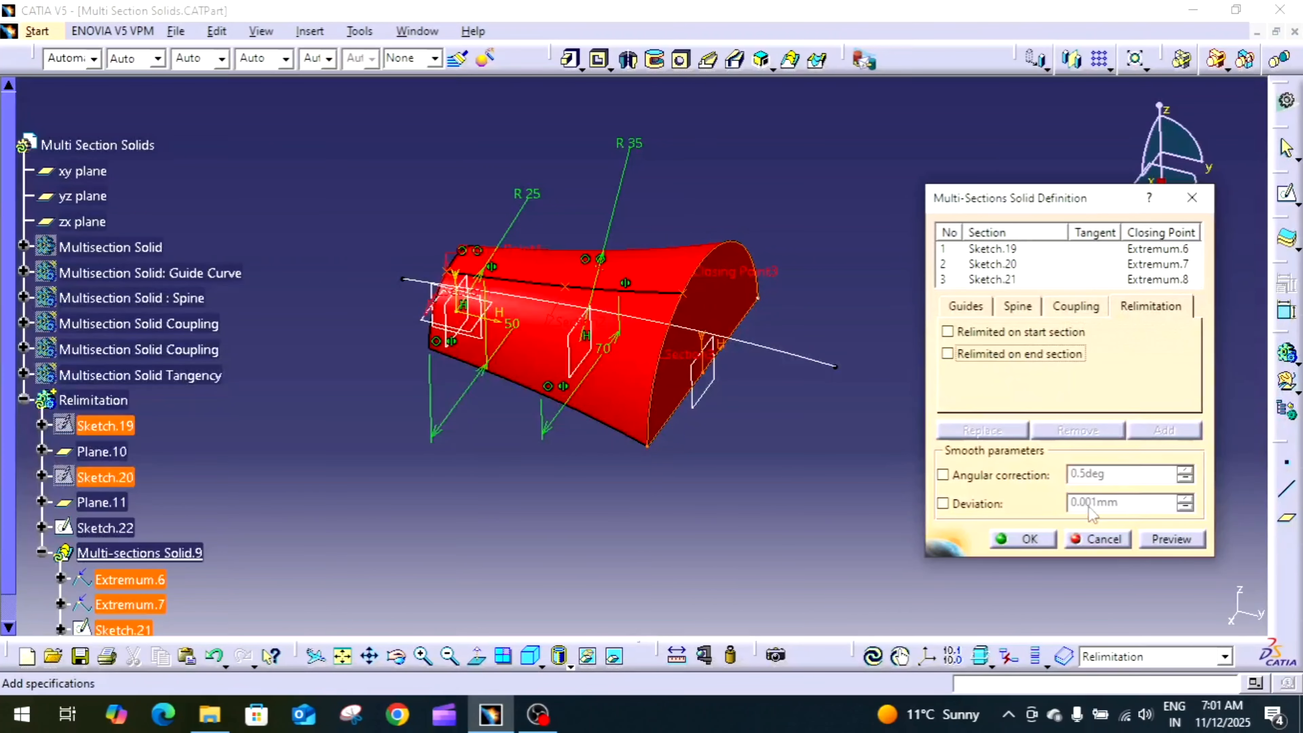
pyautogui.click(1175, 539)
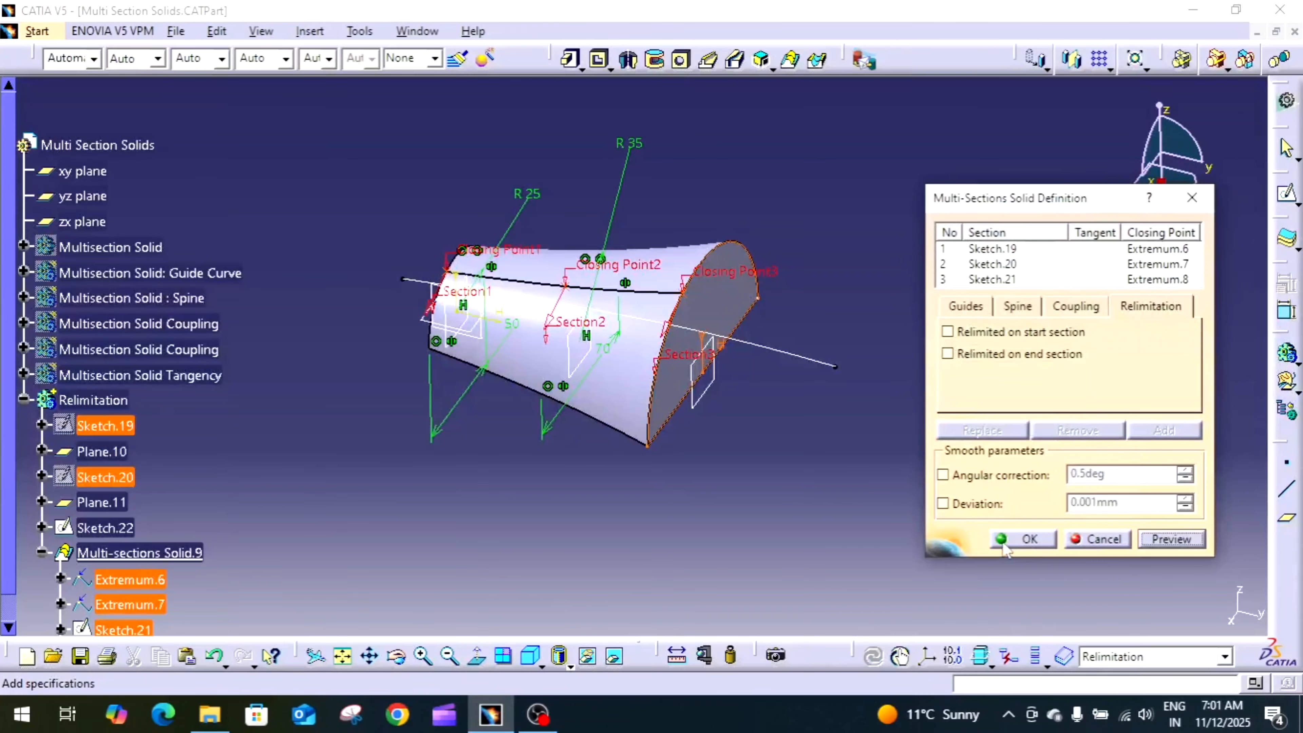
pyautogui.click(1021, 539)
pyautogui.moveTo(905, 539); pyautogui.dragTo(782, 401, button='middle')
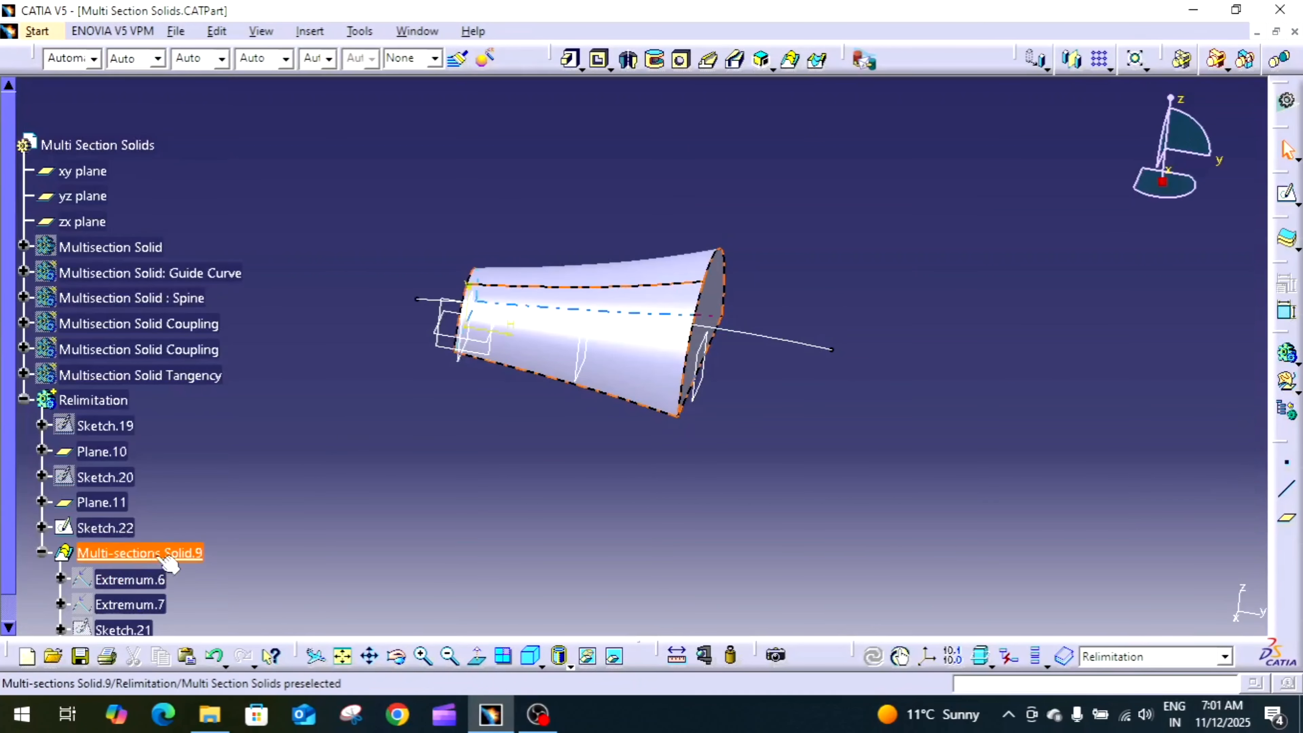
# Step: Assign the four-point spline as the spine of the multi-sections solid, leaving both relimitation options off
pyautogui.doubleClick(139, 552)
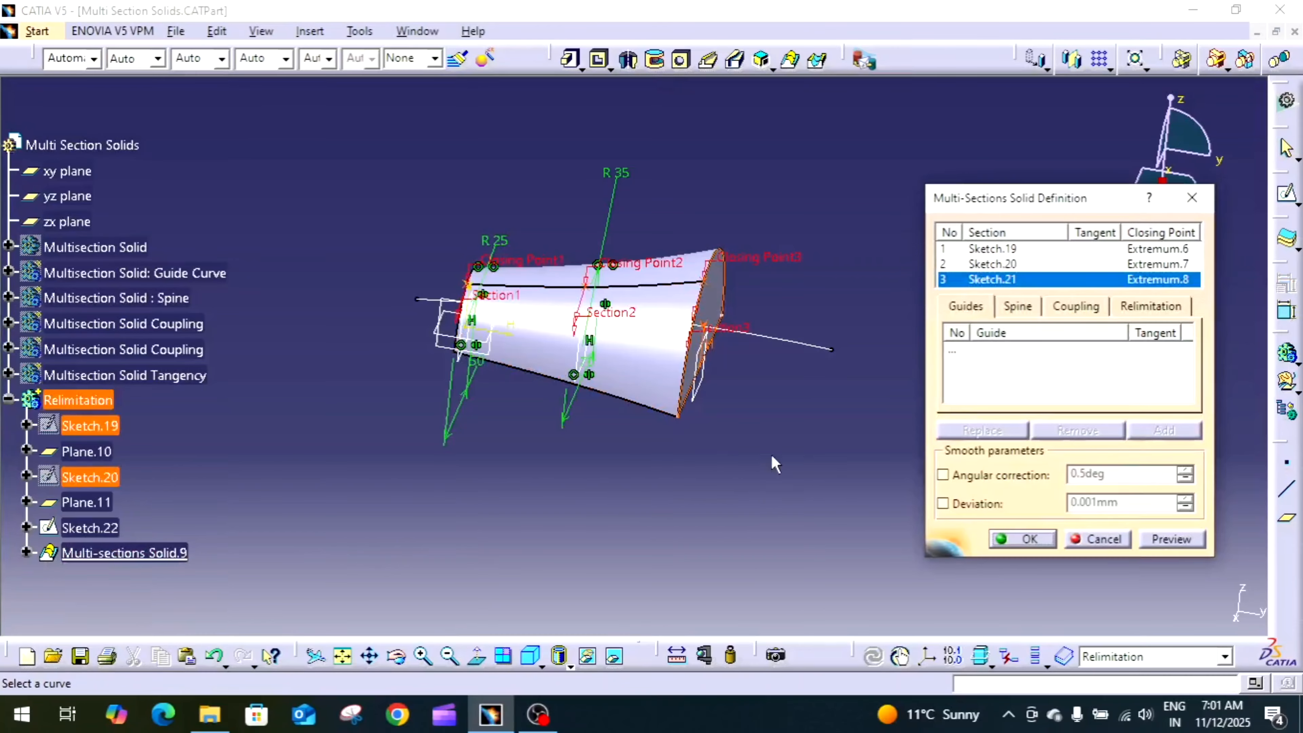
pyautogui.click(1018, 307)
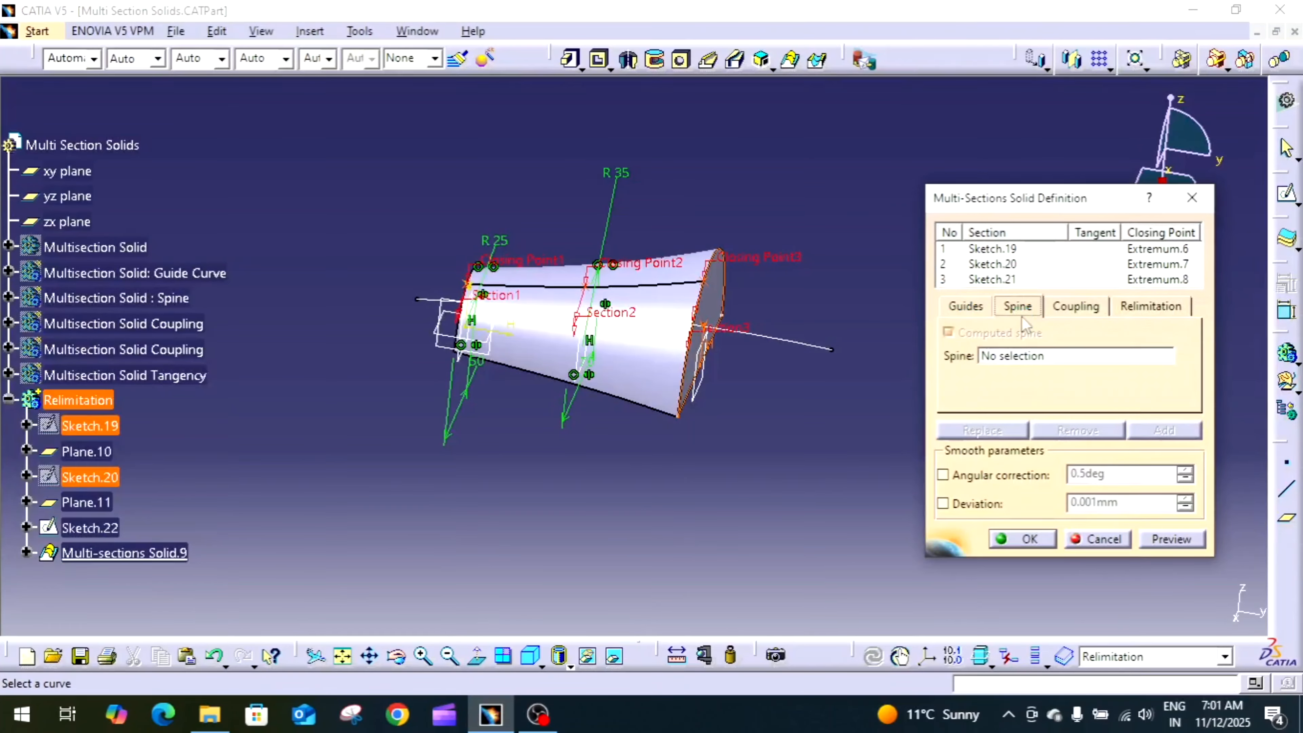
pyautogui.click(1023, 360)
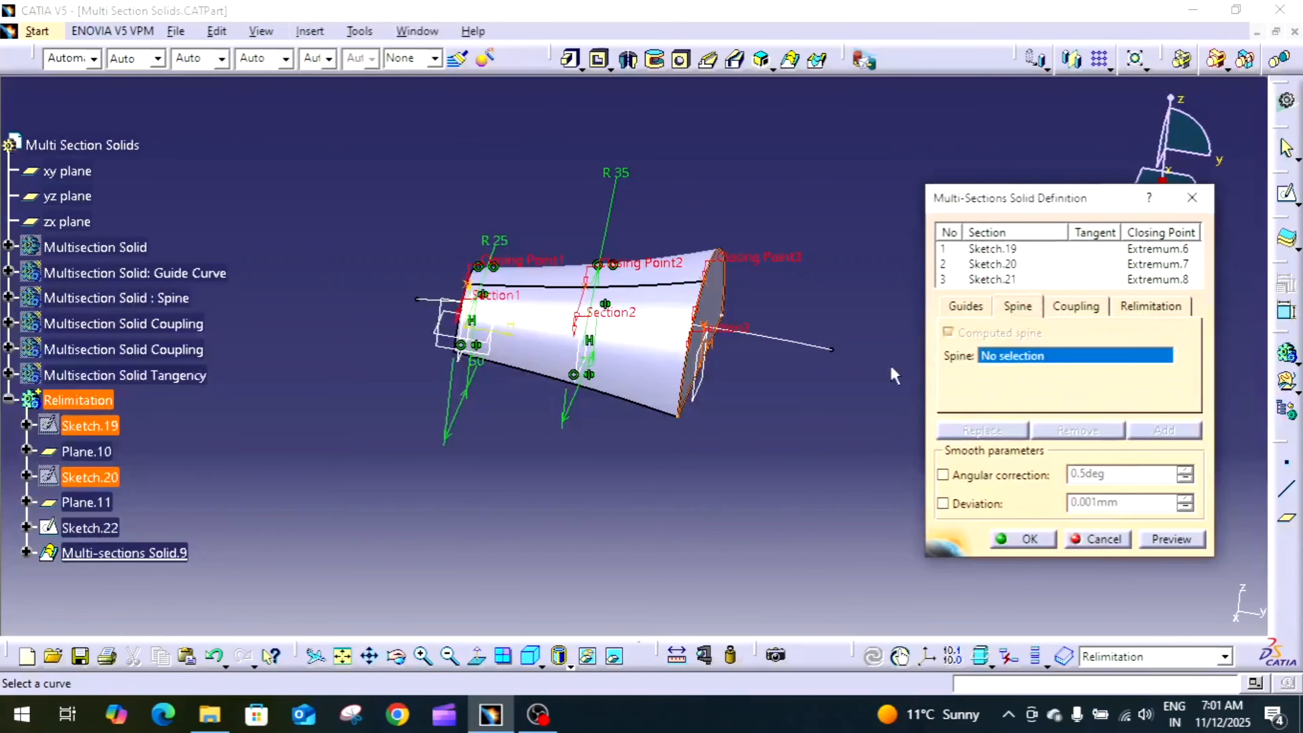
pyautogui.click(770, 340)
pyautogui.click(1139, 303)
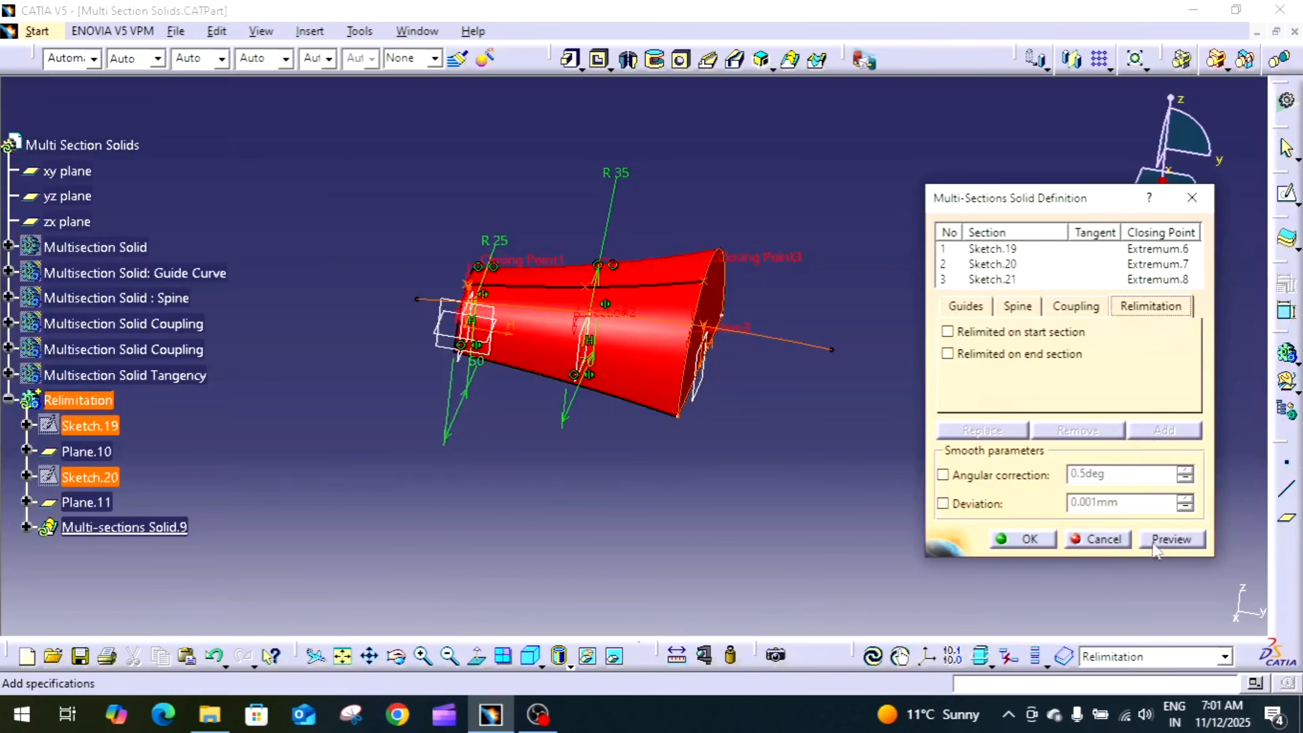
pyautogui.click(1029, 542)
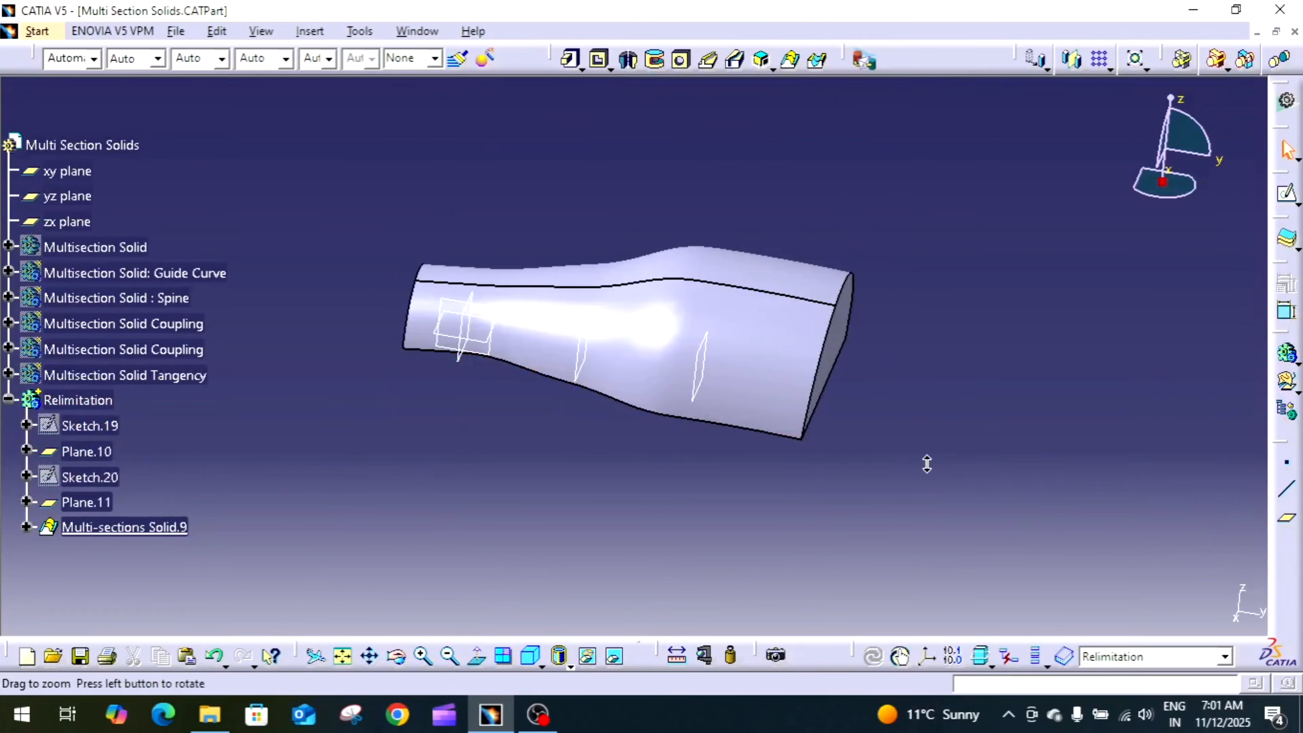
pyautogui.moveTo(592, 493); pyautogui.dragTo(689, 356, button='middle')
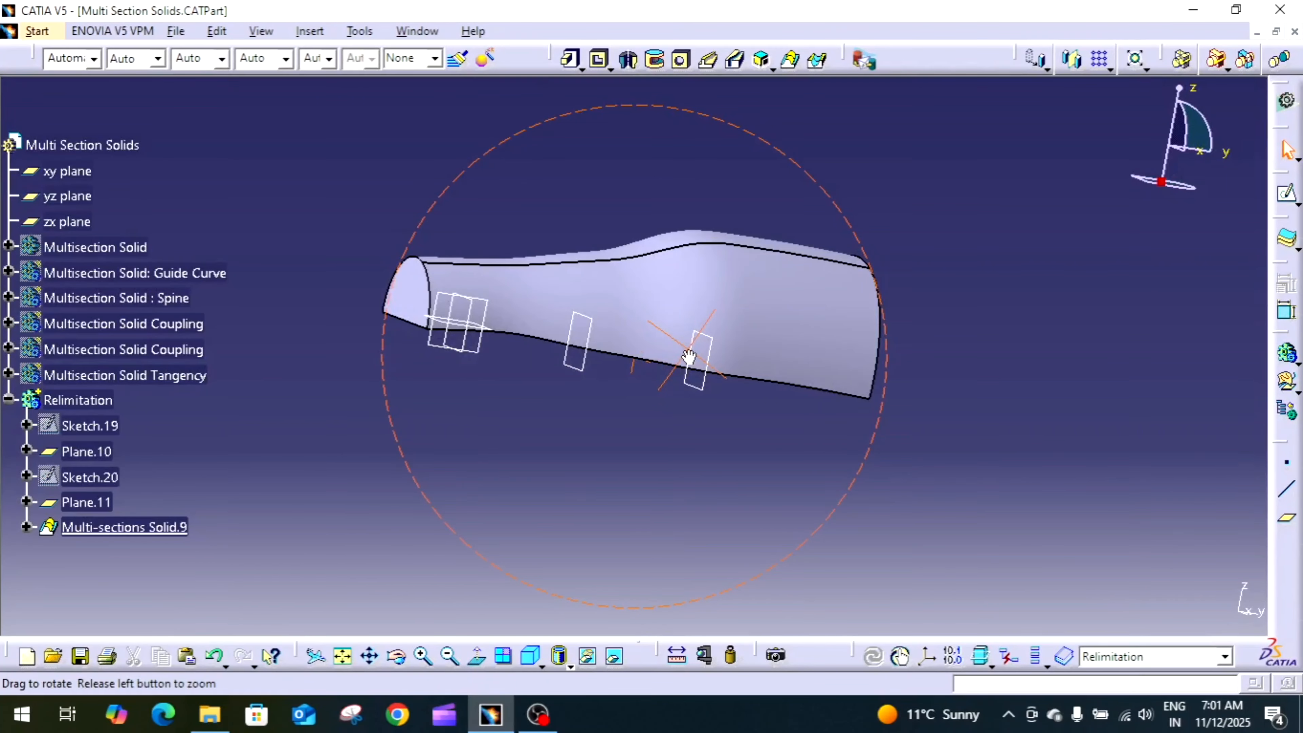
# Step: Turn on relimitation on the start section only and preview the multi-sections solid
pyautogui.doubleClick(175, 529)
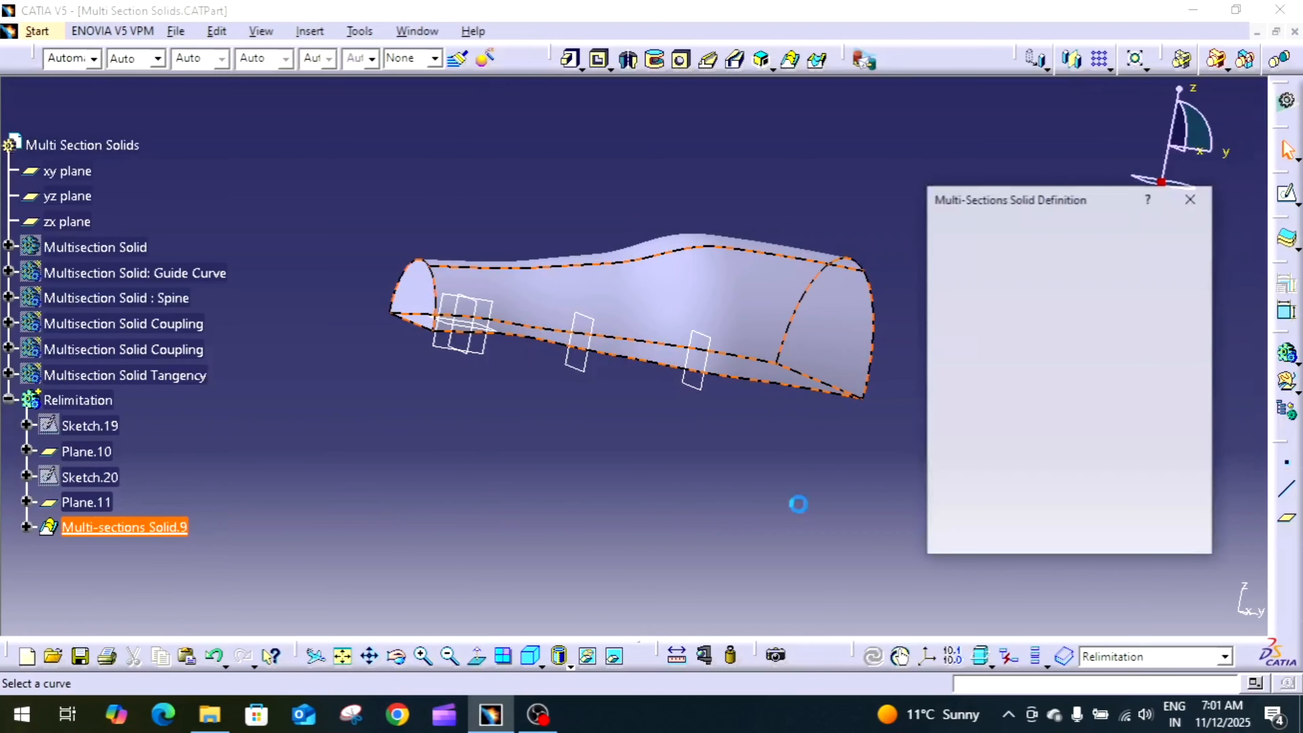
pyautogui.click(1140, 306)
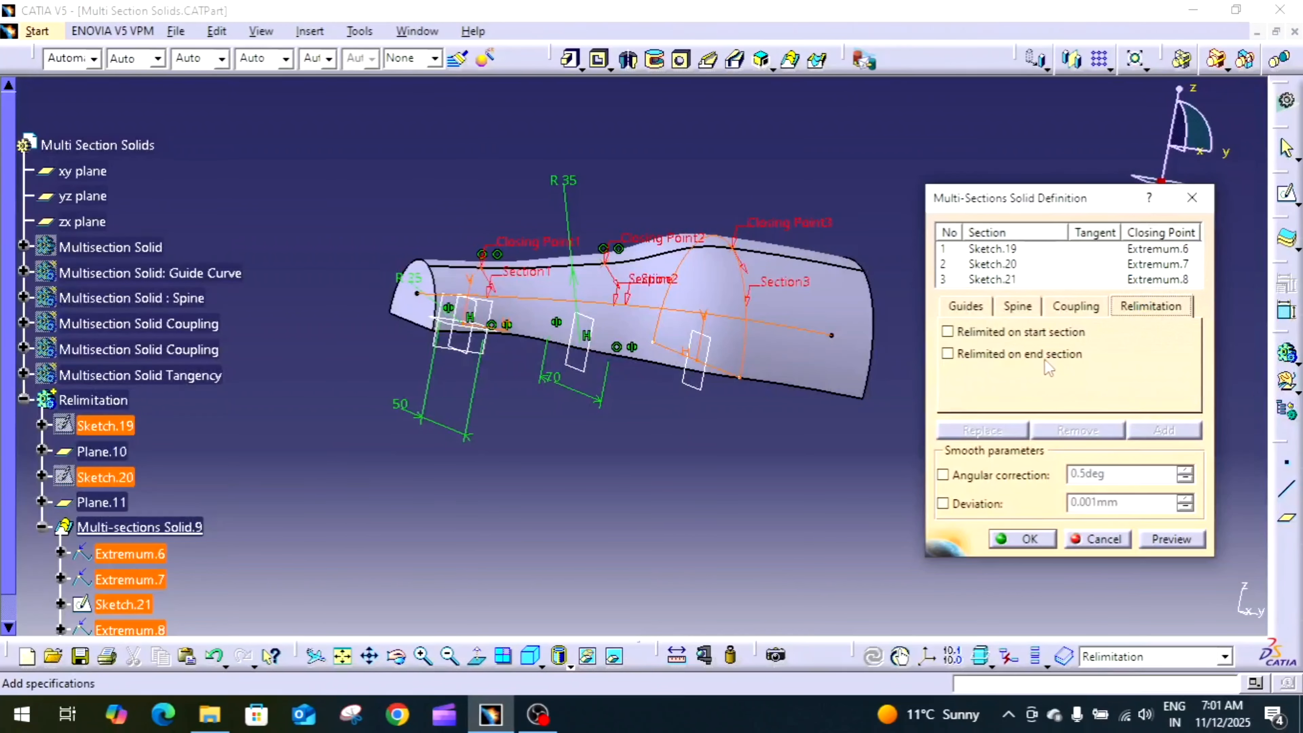
pyautogui.click(1044, 333)
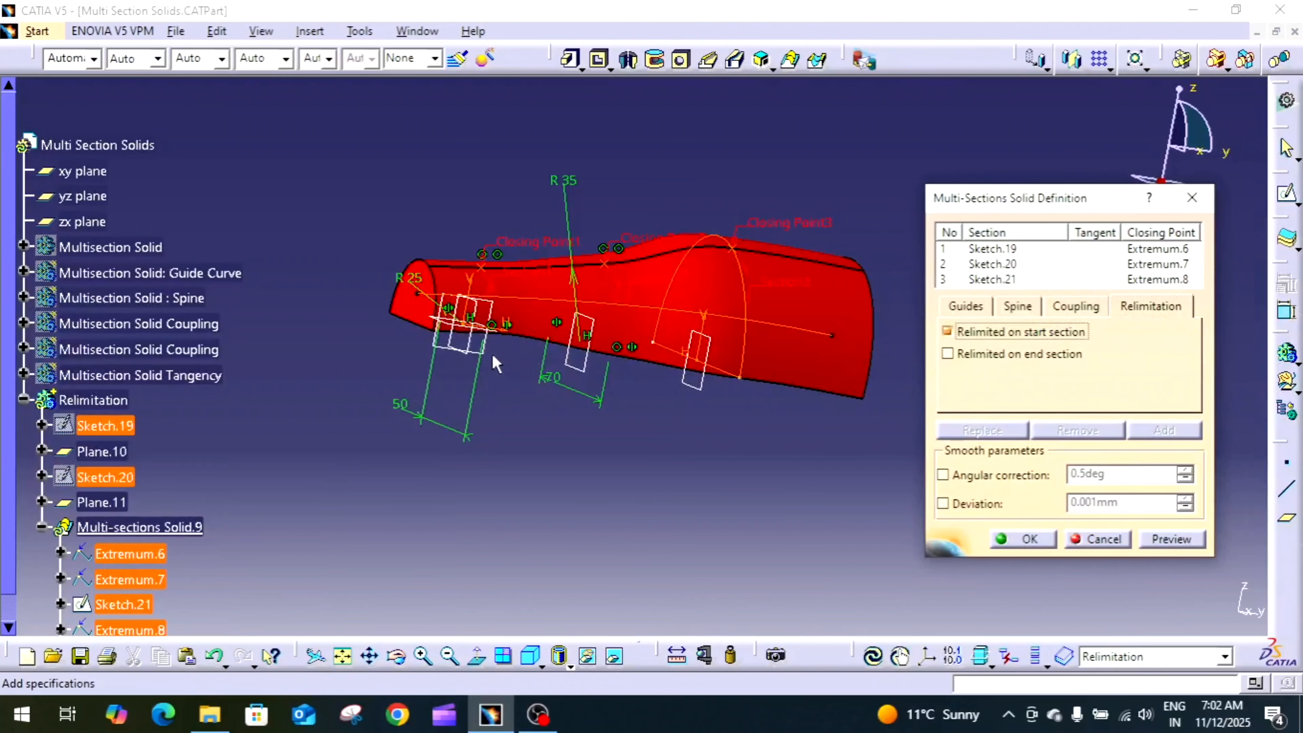
pyautogui.moveTo(495, 364); pyautogui.dragTo(534, 422, button='middle')
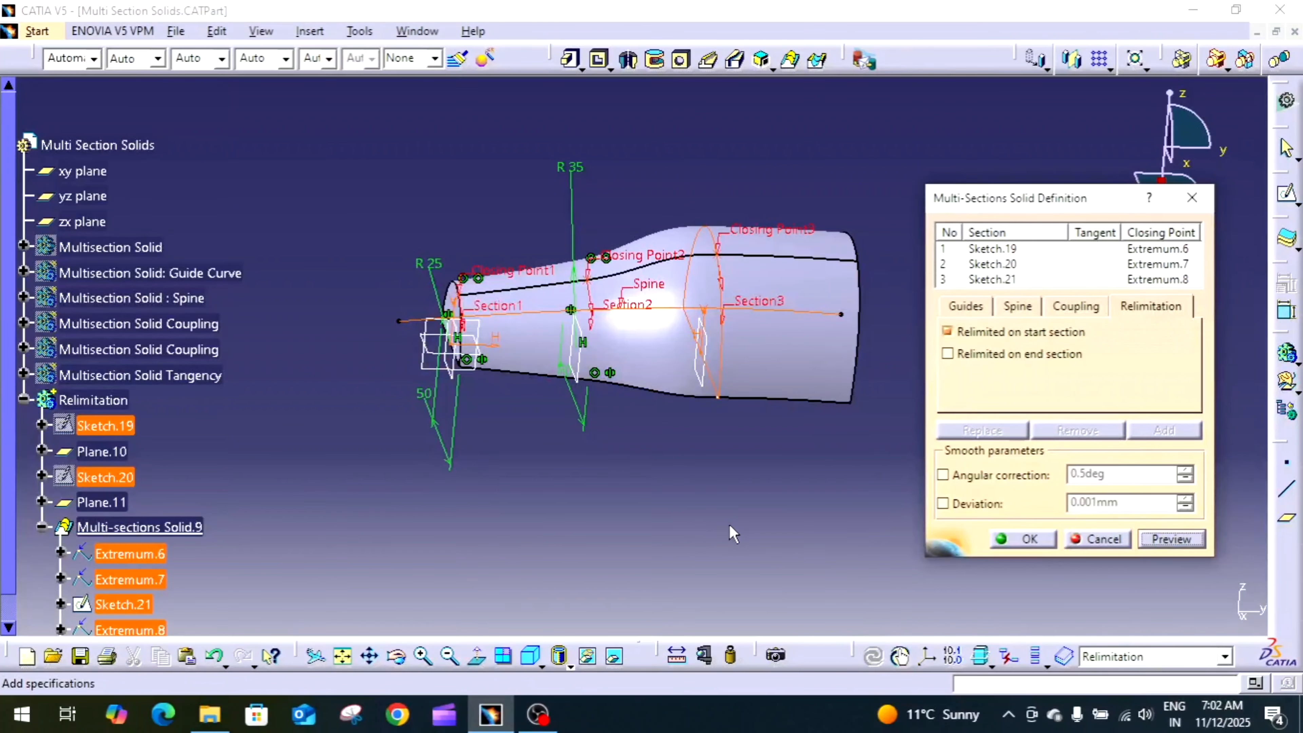
pyautogui.moveTo(733, 534)
pyautogui.mouseDown(button='middle')
pyautogui.moveTo(628, 542)
pyautogui.moveTo(665, 548)
pyautogui.moveTo(710, 530)
pyautogui.mouseUp(button='middle')
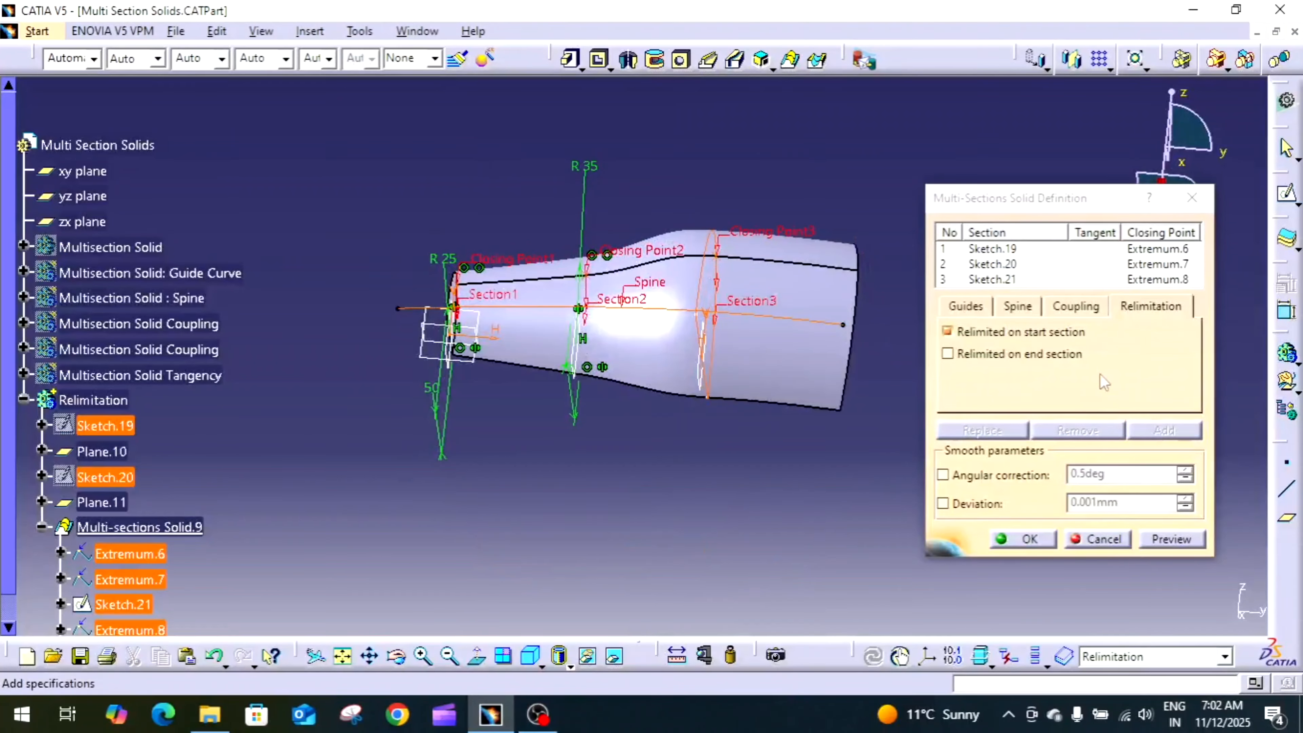
# Step: Turn on relimitation on the end section as well and preview the solid
pyautogui.click(1069, 359)
pyautogui.click(1199, 543)
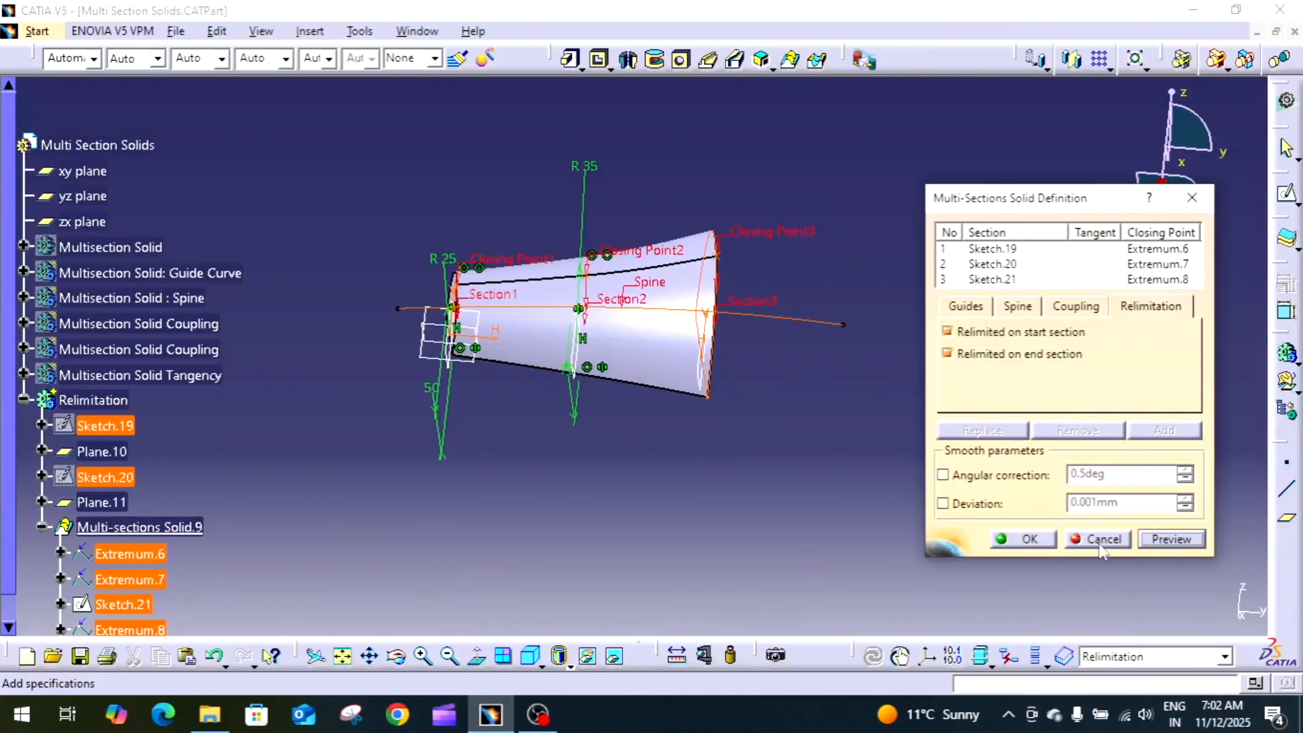
pyautogui.moveTo(703, 469); pyautogui.dragTo(743, 417, button='middle')
# Step: Clear relimitation on both the start and end sections and apply the definition so the solid follows the full spine
pyautogui.click(970, 335)
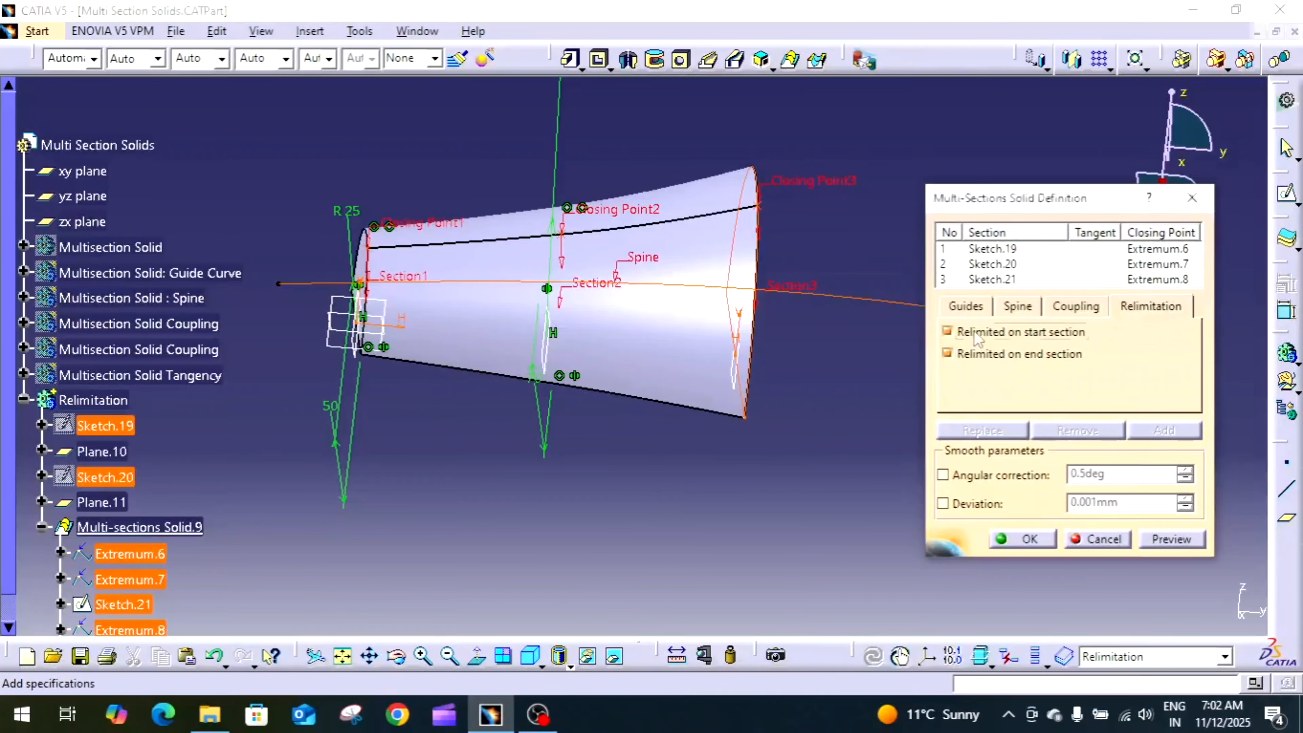
pyautogui.click(970, 360)
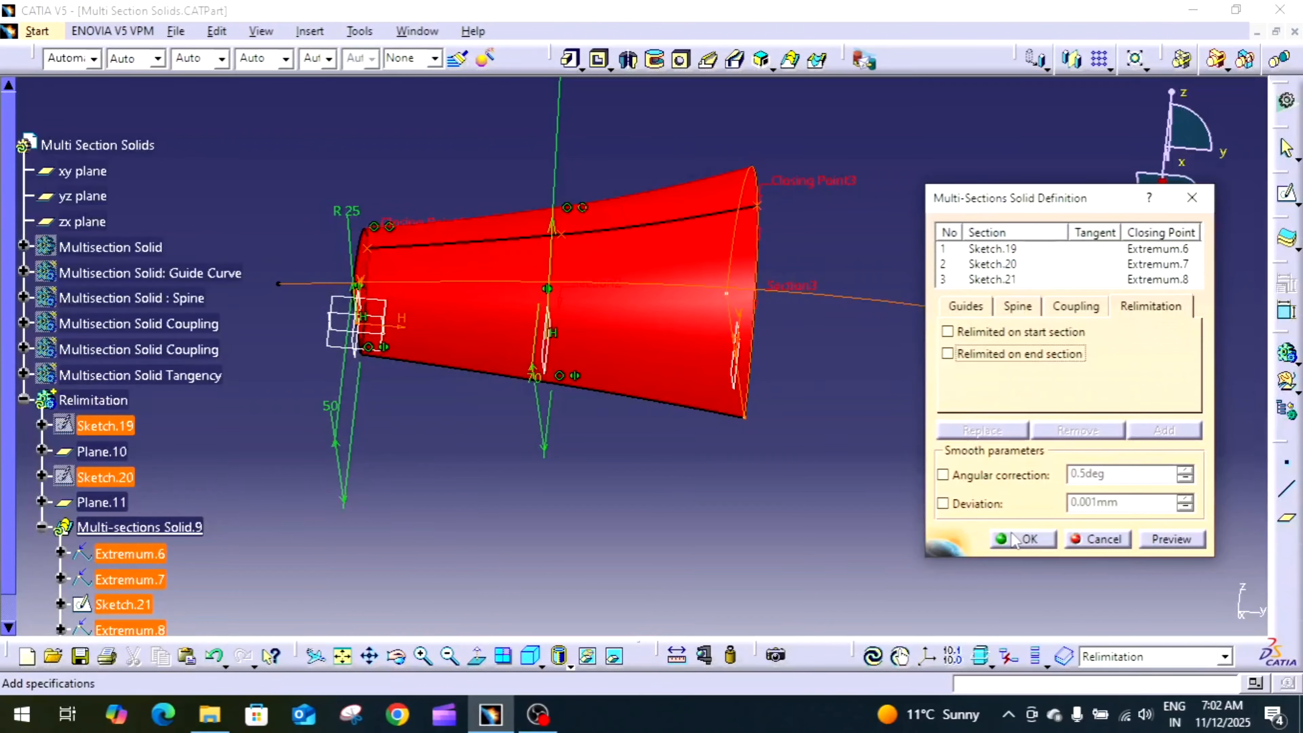
pyautogui.click(1046, 548)
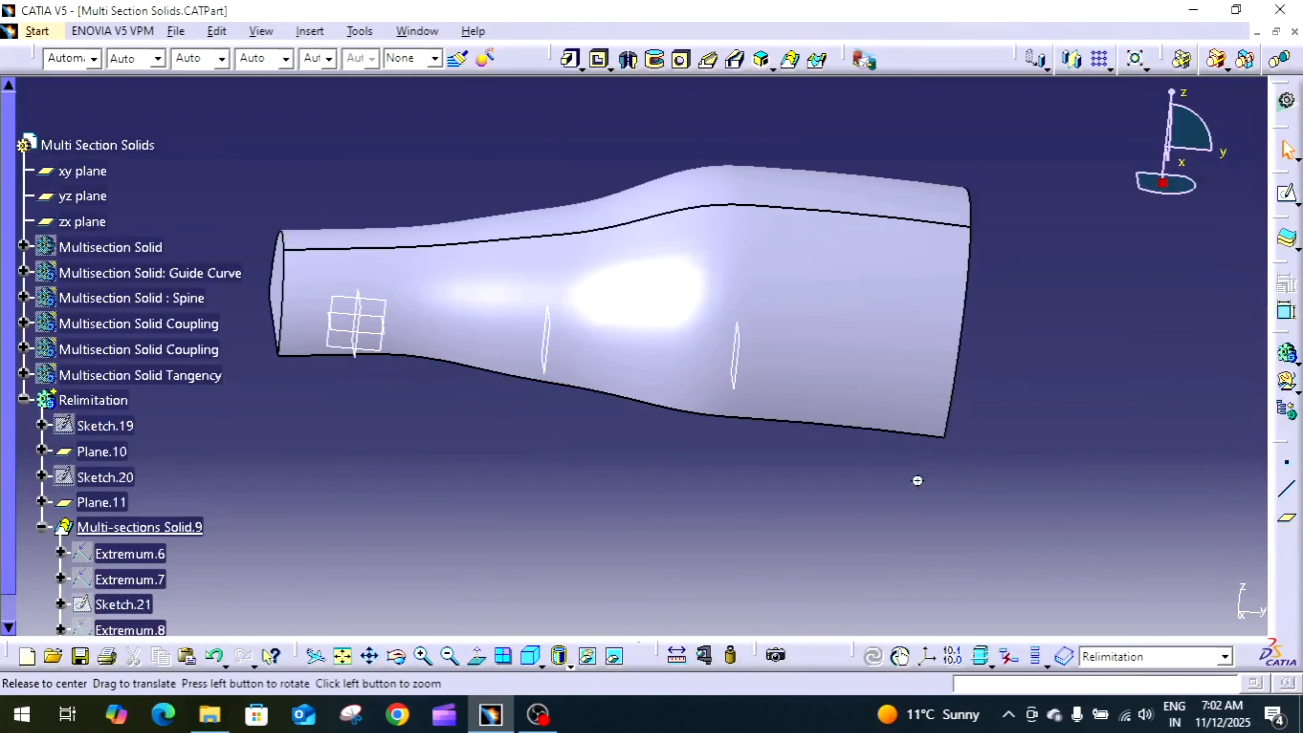
pyautogui.moveTo(916, 474); pyautogui.dragTo(711, 282, button='middle')
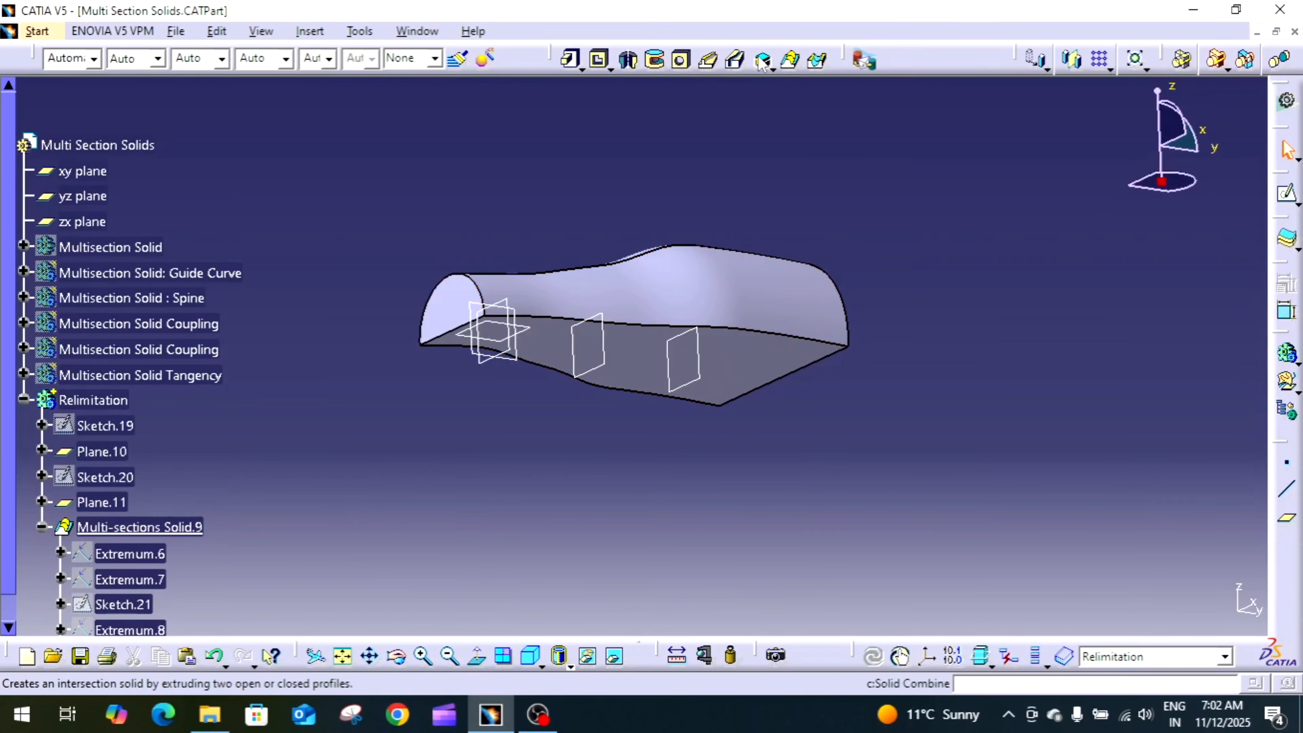
pyautogui.click(819, 66)
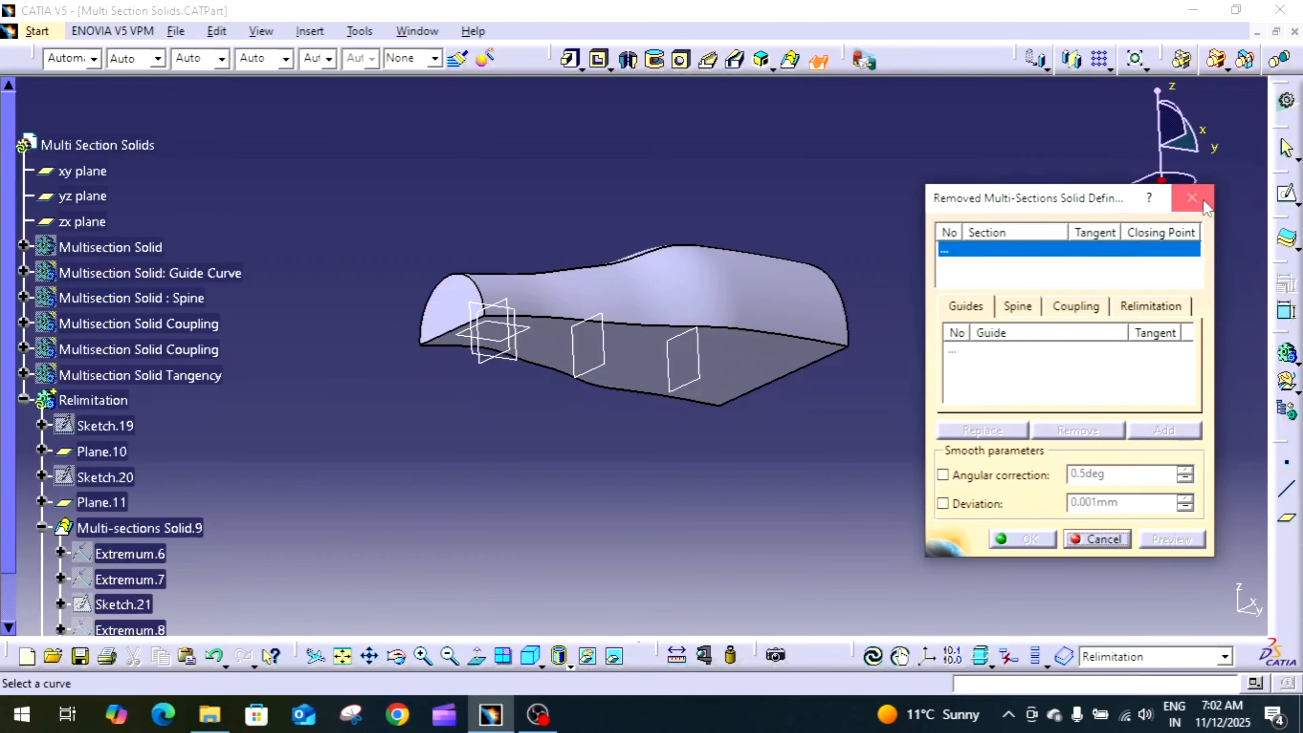
pyautogui.click(1191, 198)
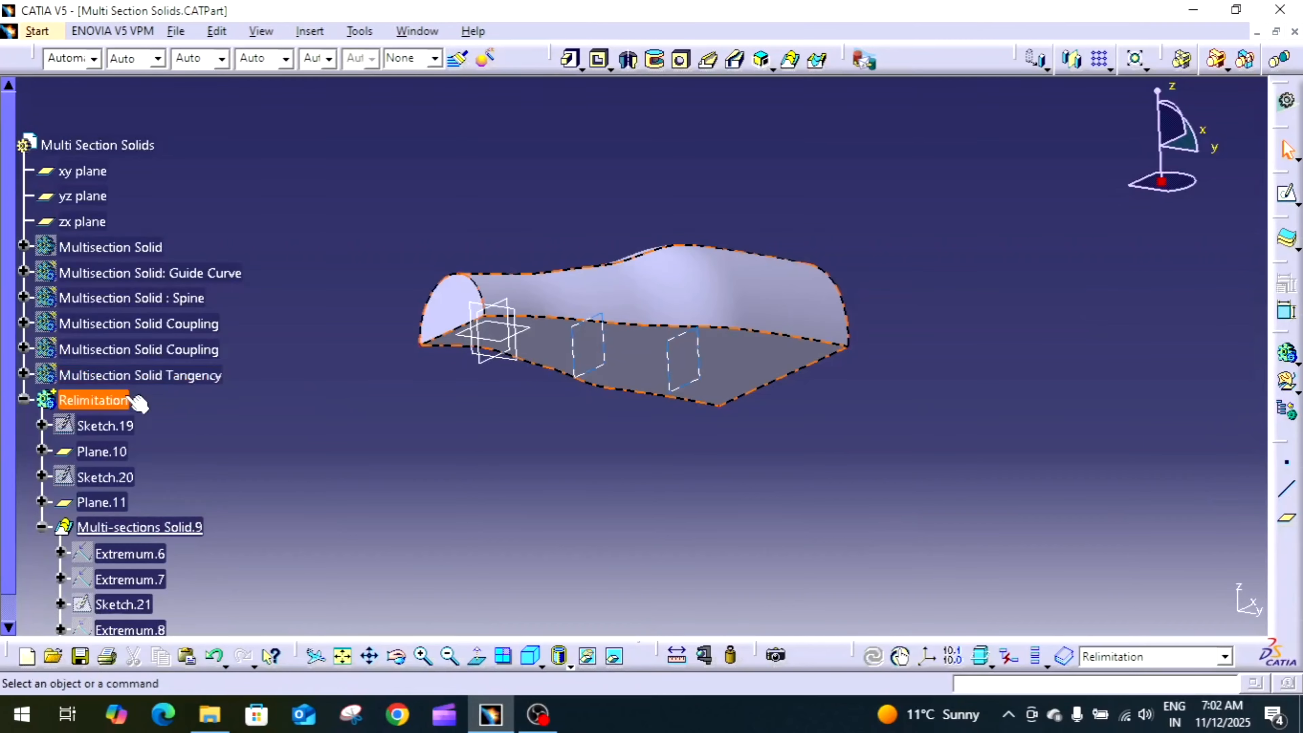
# Step: Hide the Relimitation body, show the Multisection Solid Tangency body and expand its features in the tree
pyautogui.rightClick(124, 400)
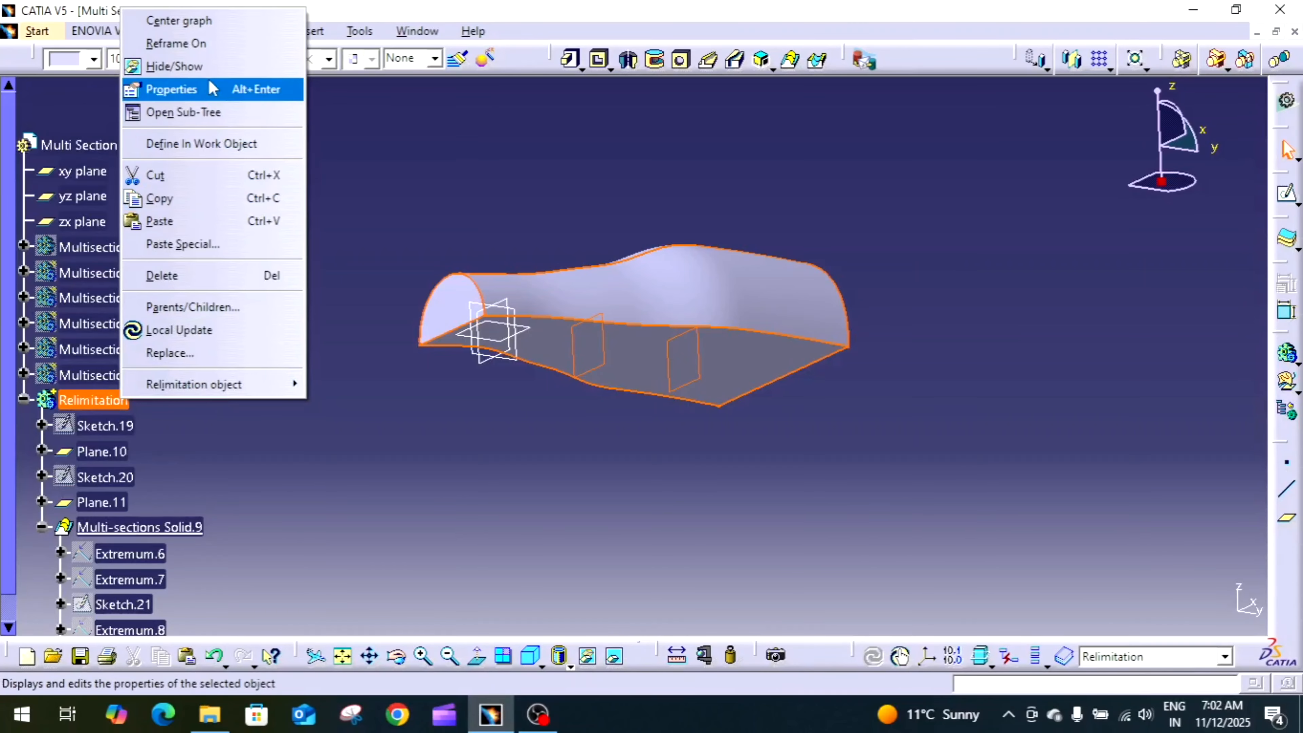
pyautogui.click(174, 66)
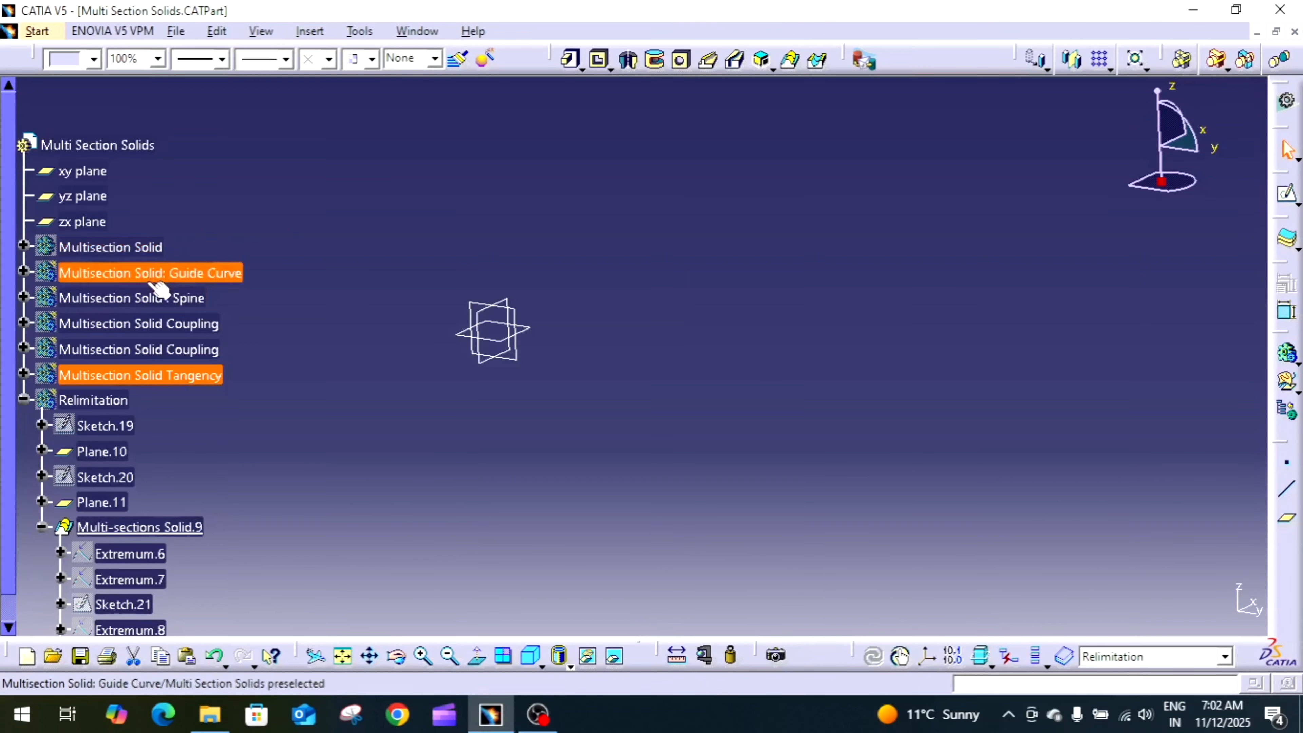
pyautogui.rightClick(149, 375)
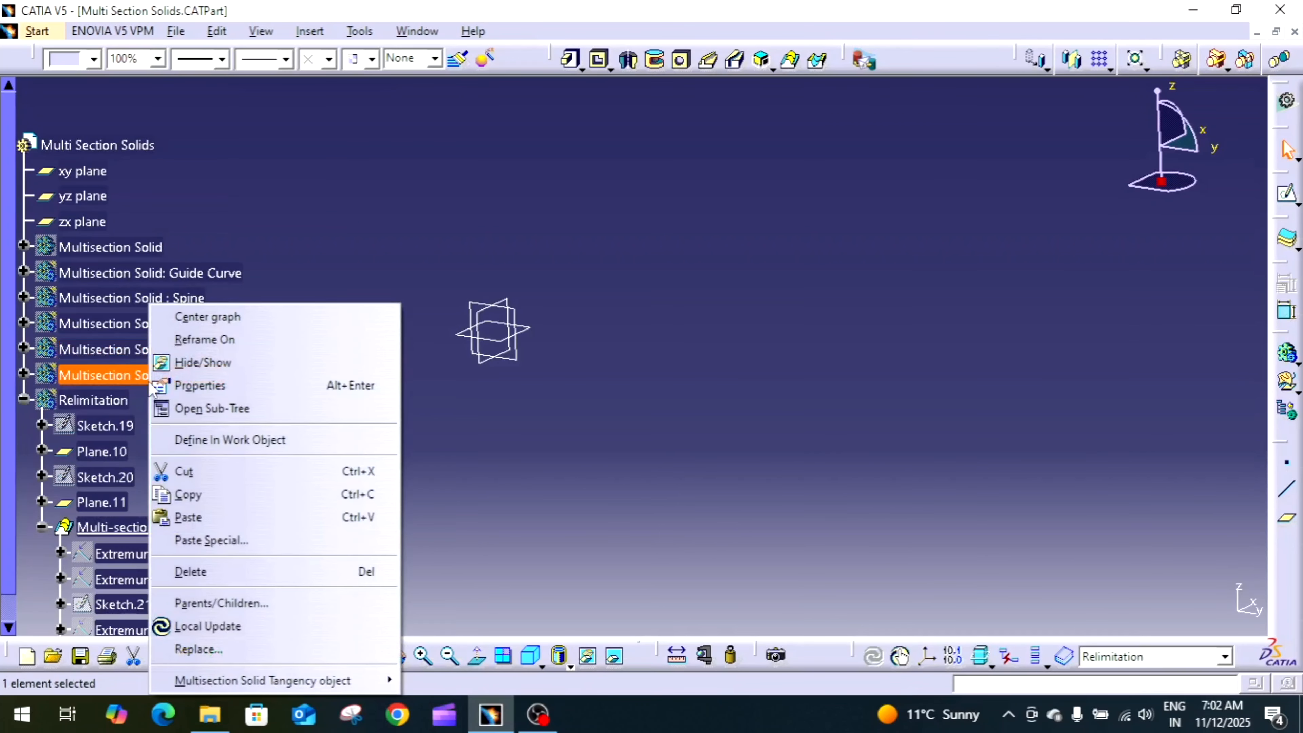
pyautogui.click(220, 370)
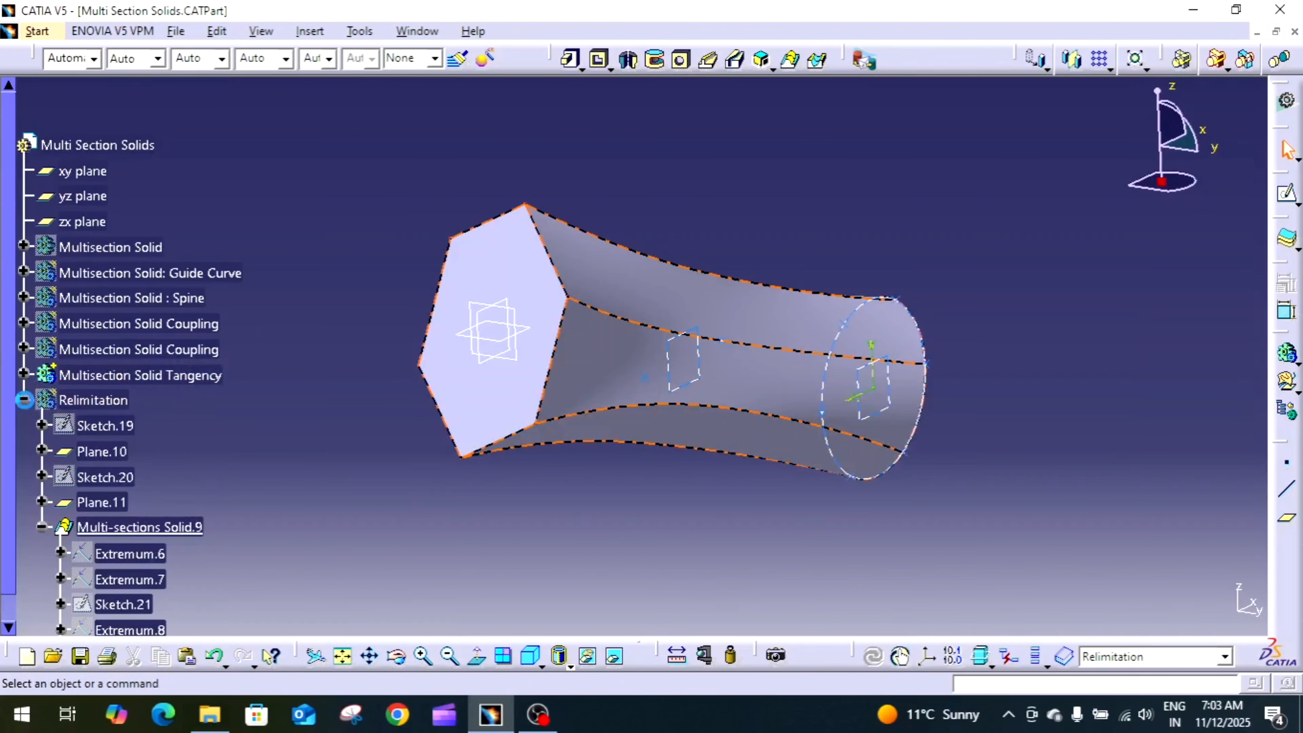
pyautogui.moveTo(533, 446); pyautogui.dragTo(616, 287, button='middle')
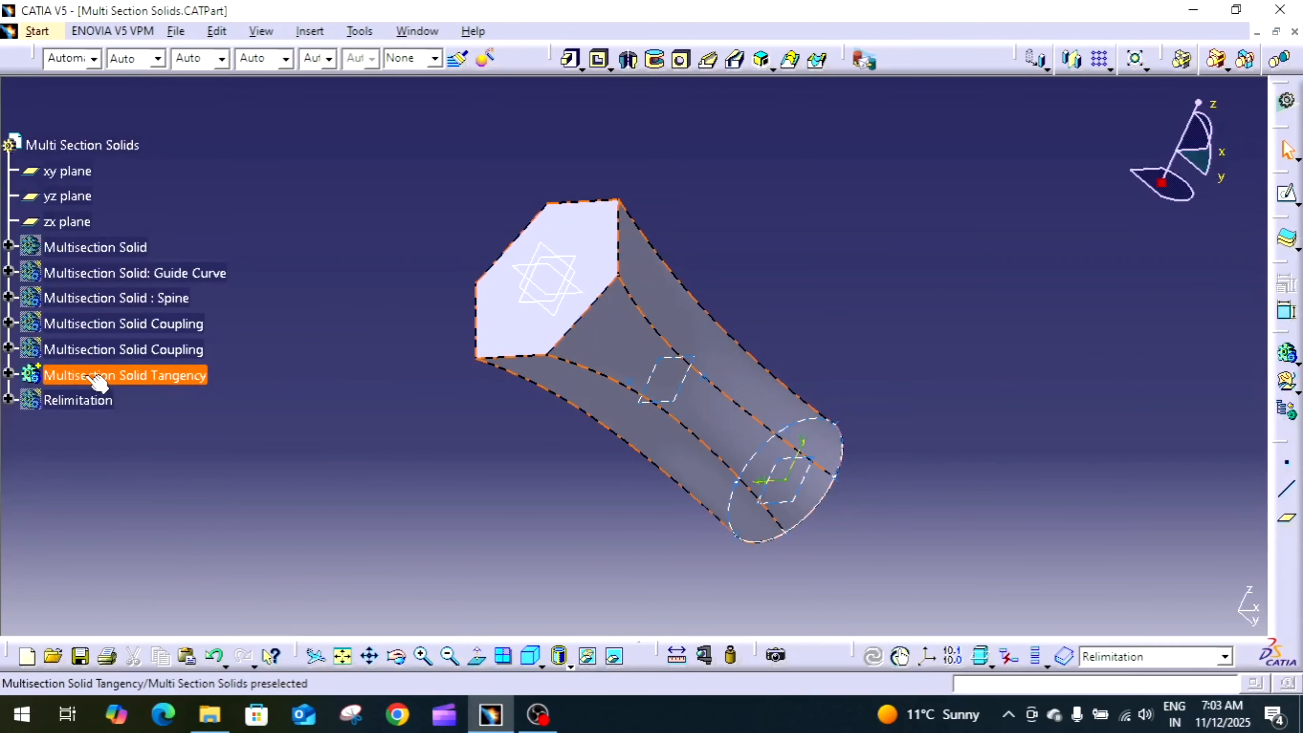
pyautogui.click(8, 373)
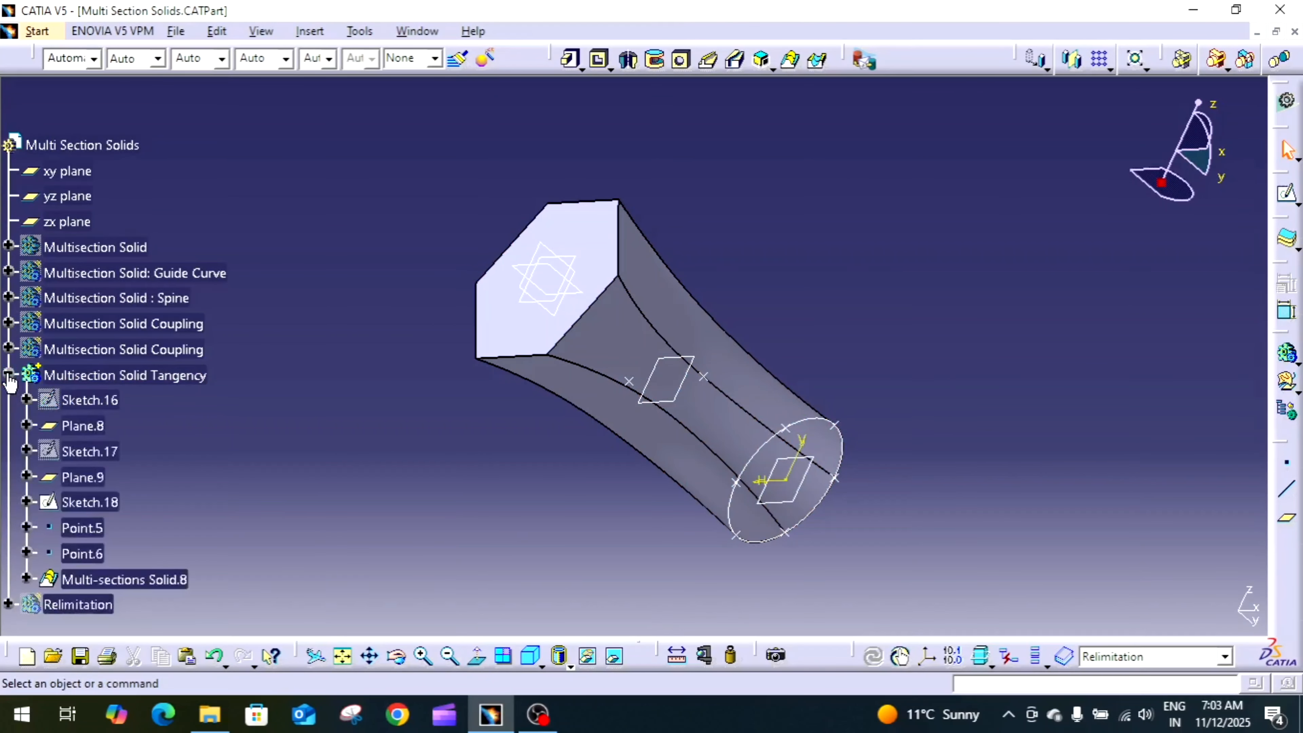
pyautogui.click(574, 258)
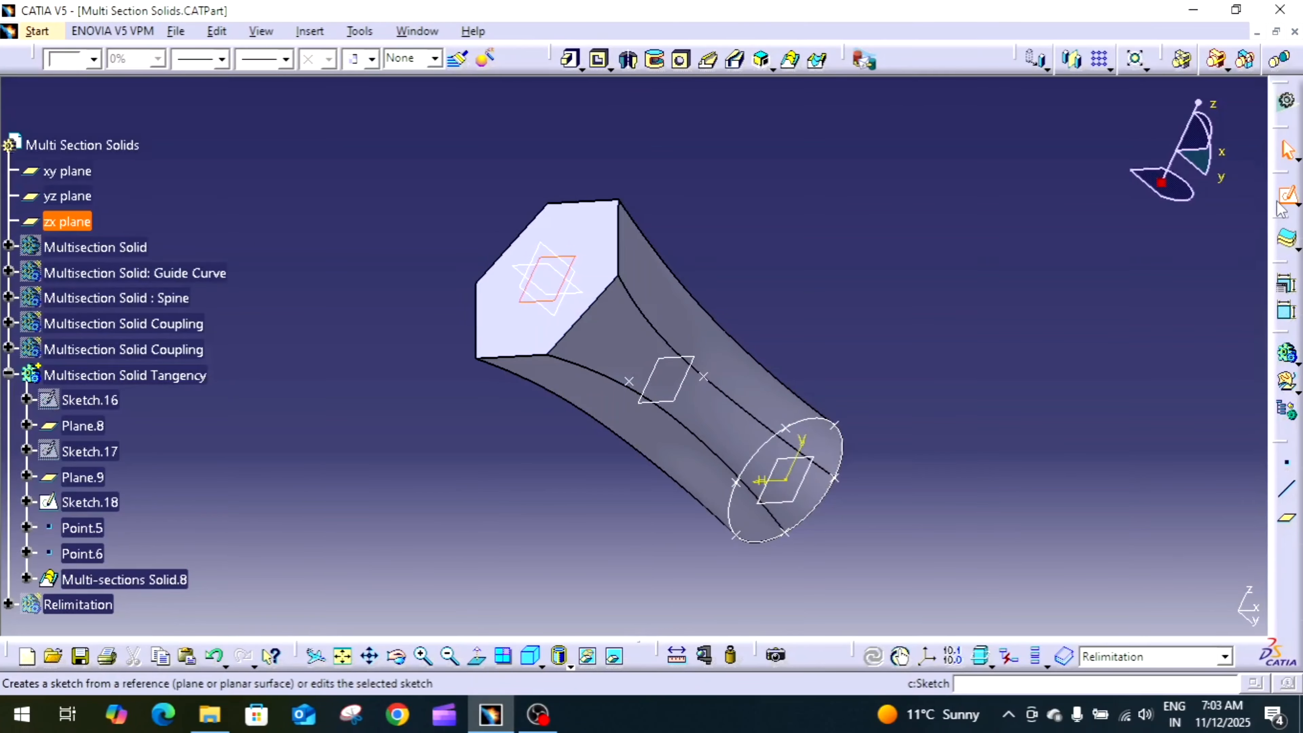
pyautogui.click(1286, 194)
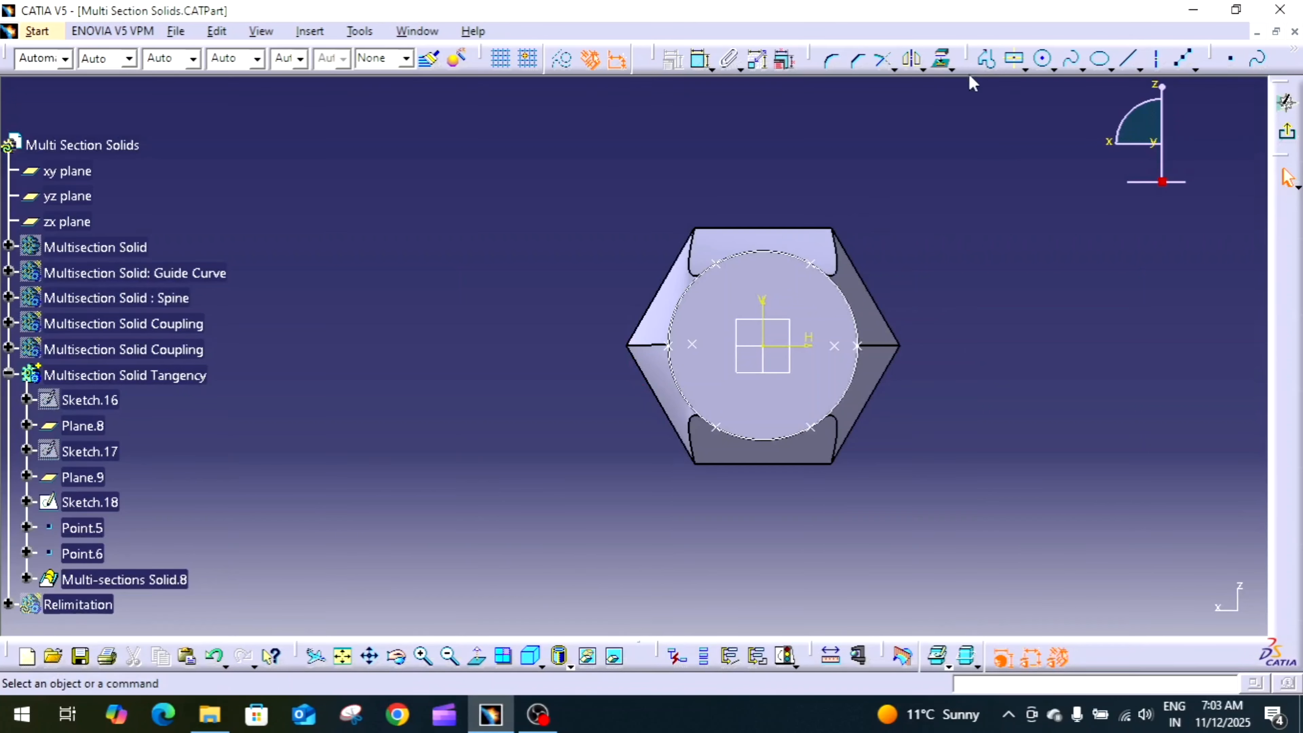
pyautogui.click(1024, 69)
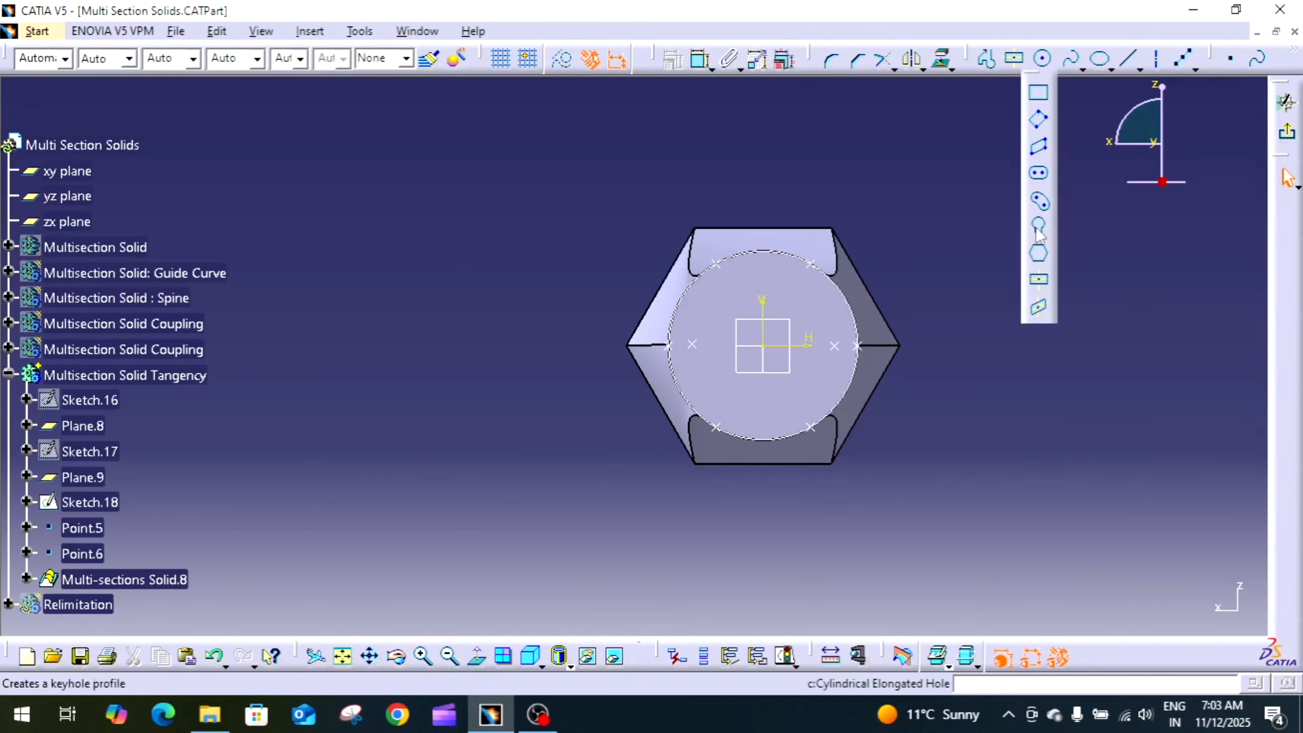
pyautogui.click(1038, 256)
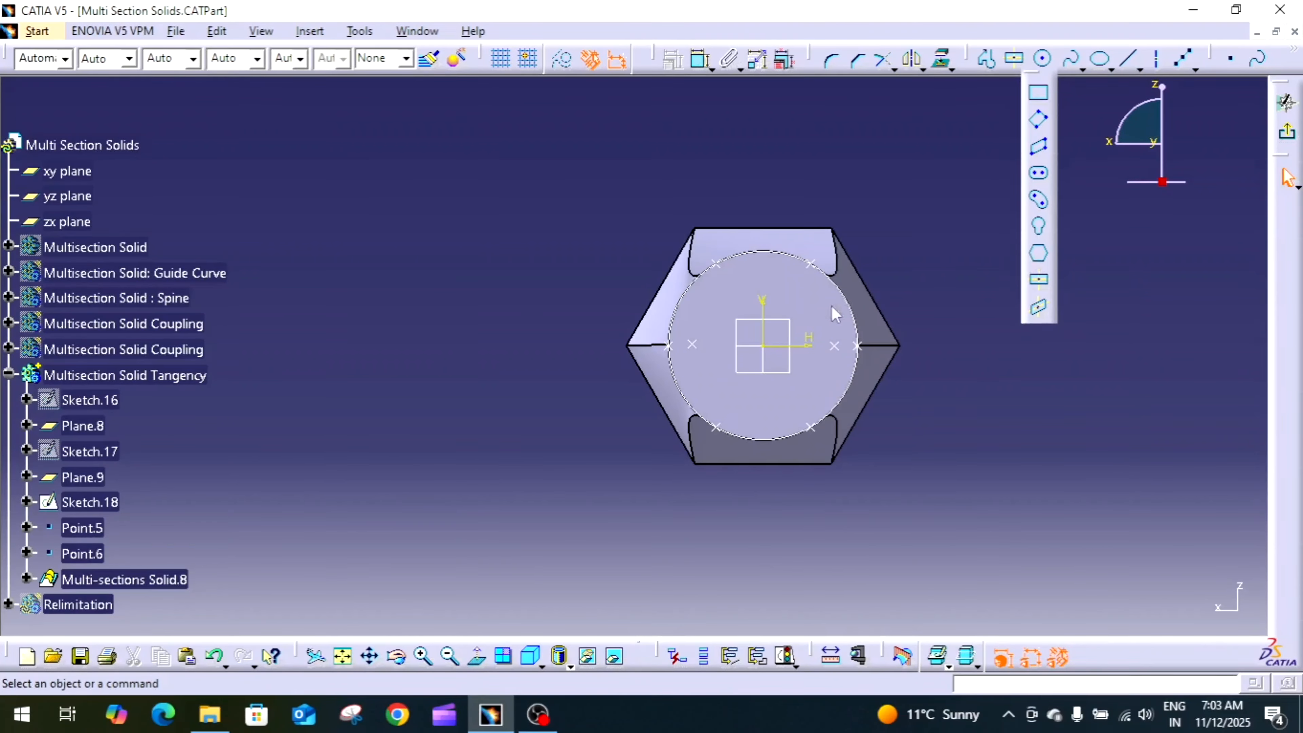
pyautogui.click(762, 350)
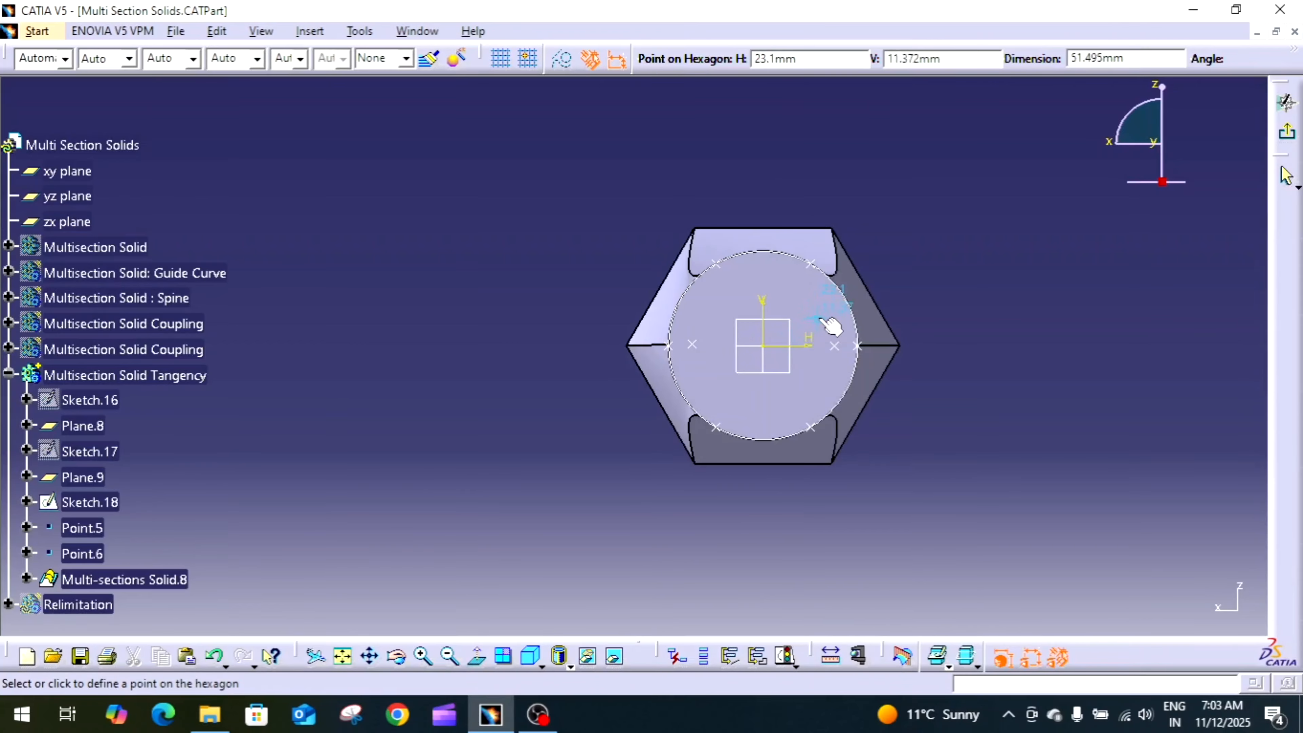
pyautogui.click(806, 312)
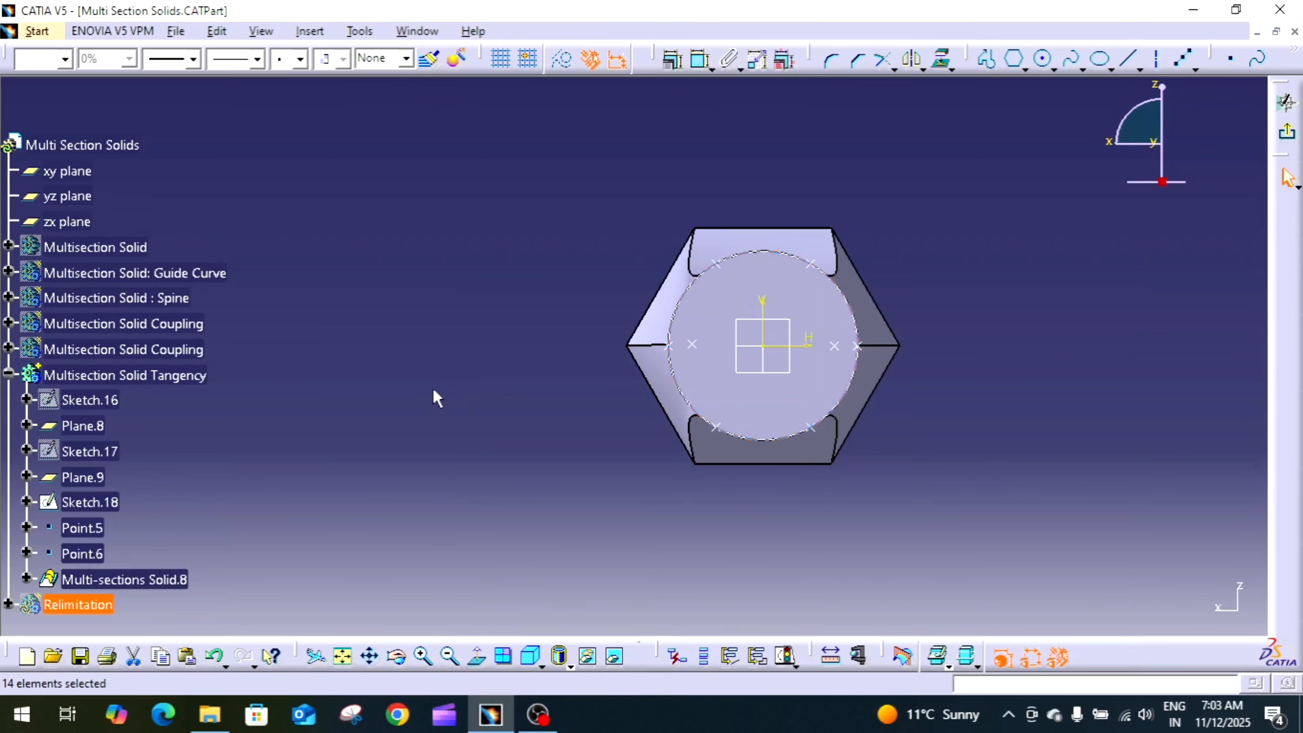
pyautogui.click(162, 542)
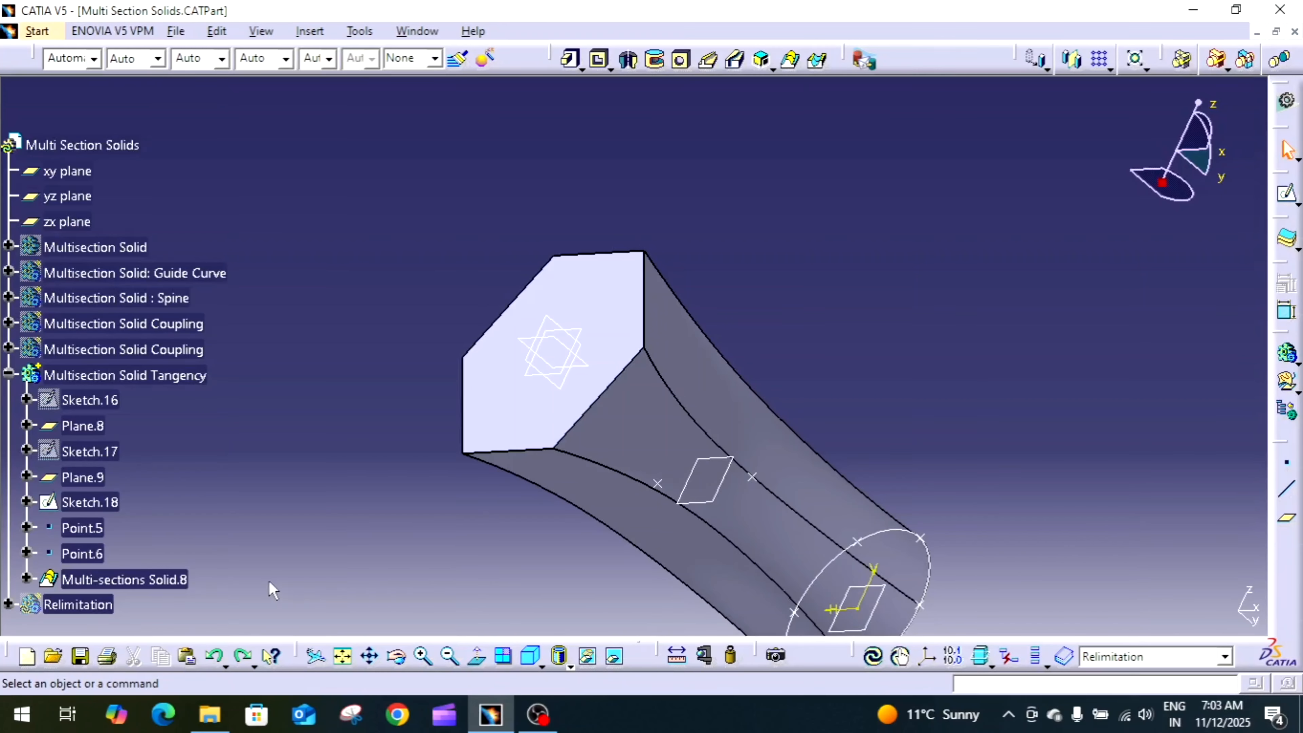
pyautogui.click(872, 656)
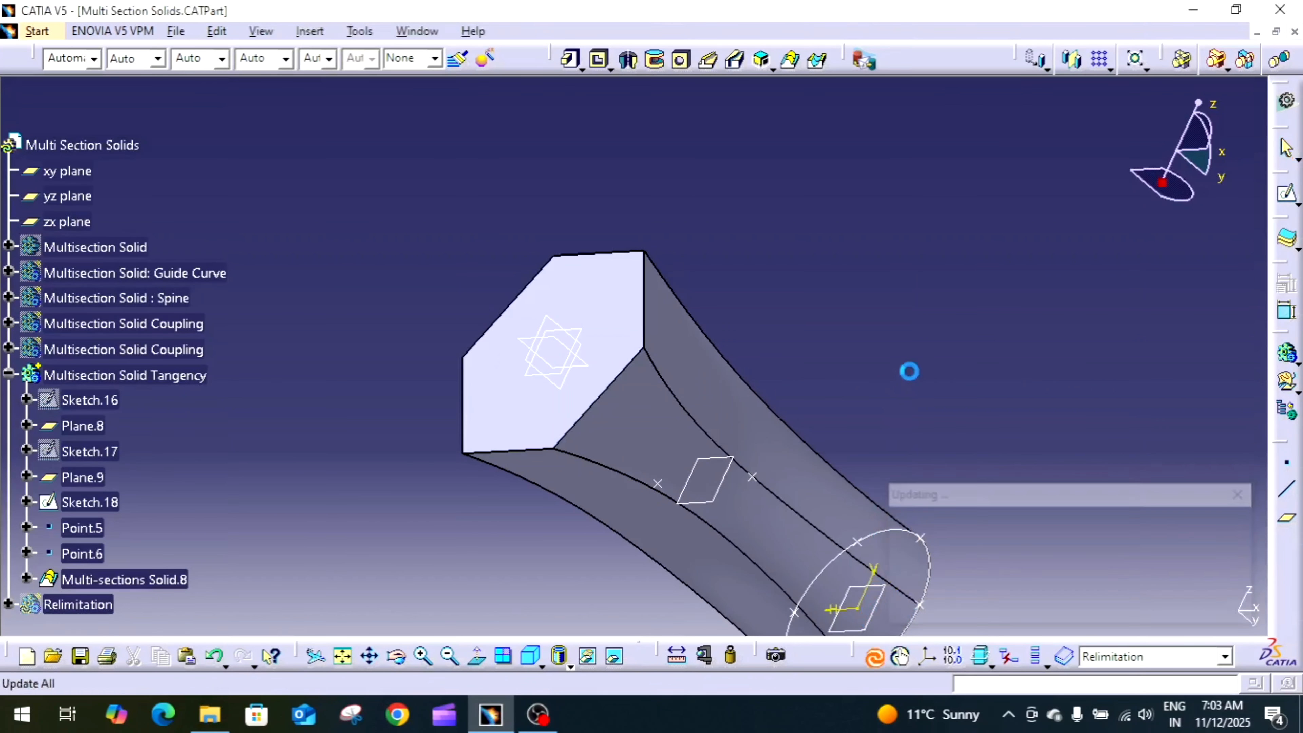
# Step: Define the Multisection Solid Tangency body as the in-work object
pyautogui.rightClick(129, 379)
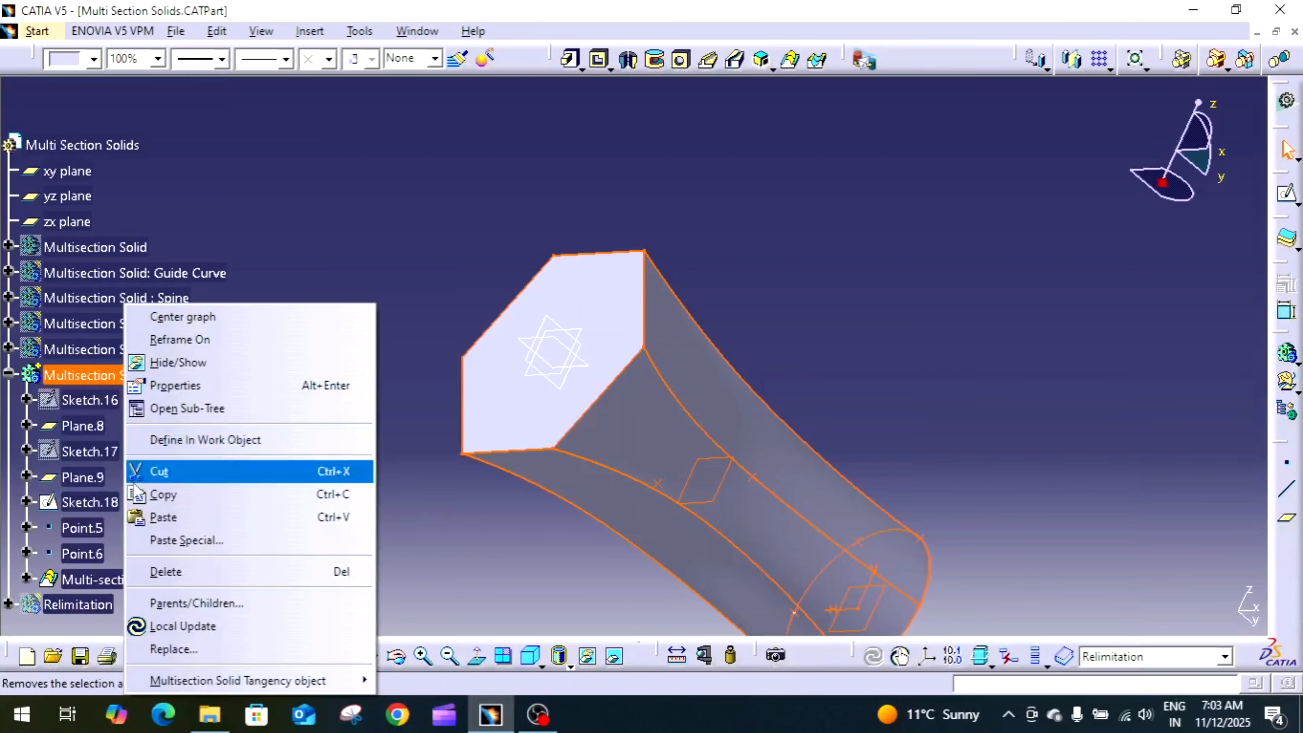
pyautogui.click(427, 541)
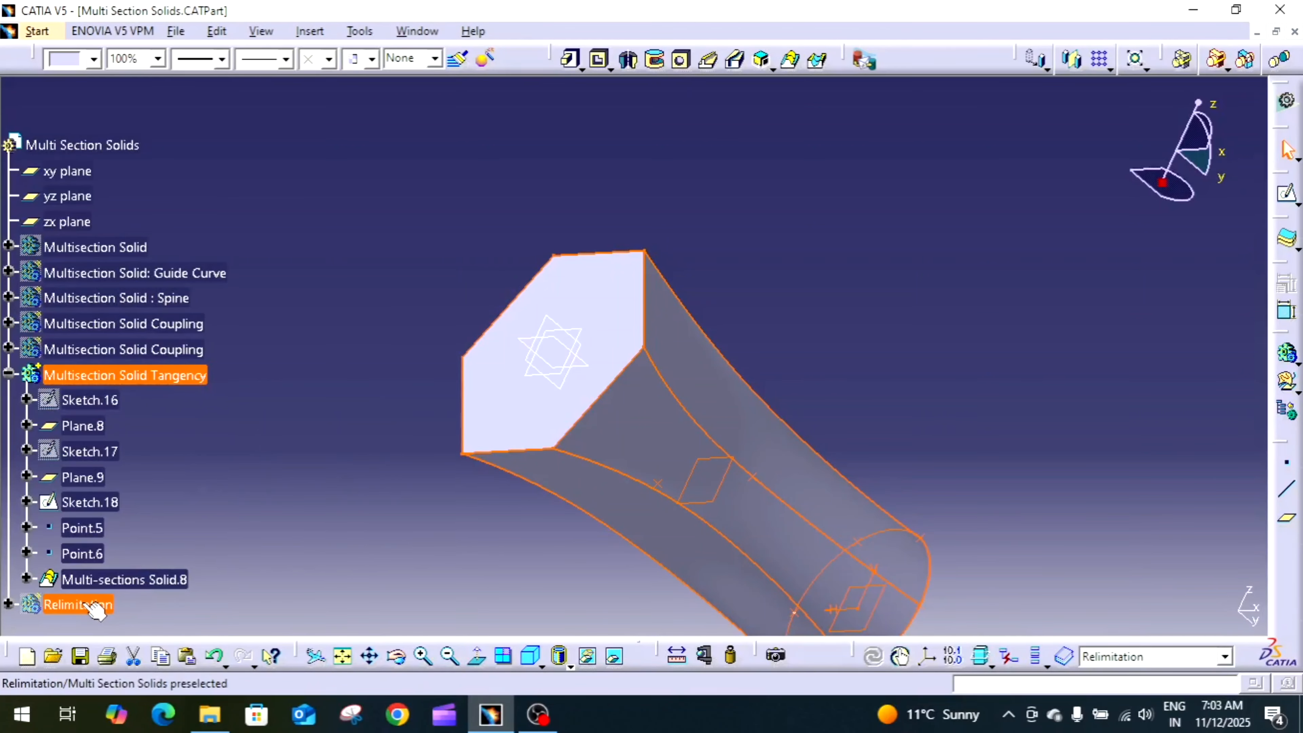
pyautogui.rightClick(179, 380)
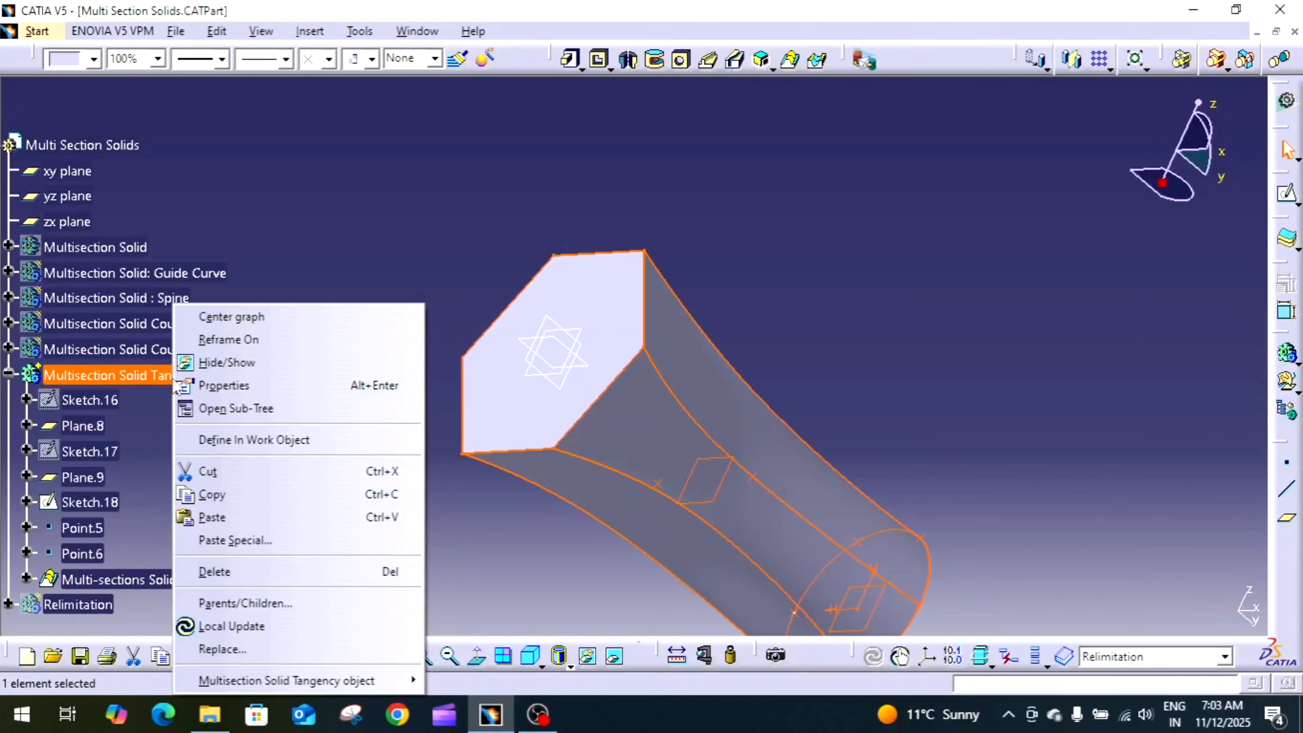
pyautogui.click(254, 441)
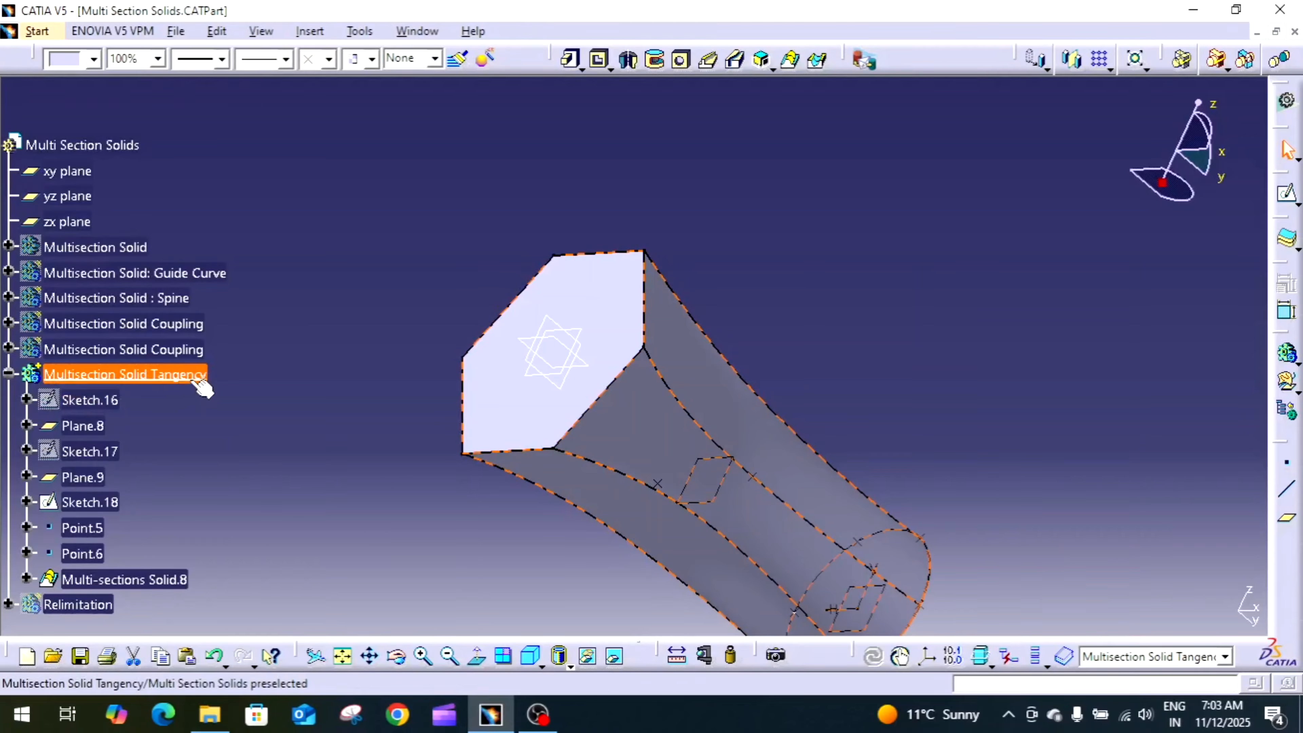
pyautogui.click(203, 388)
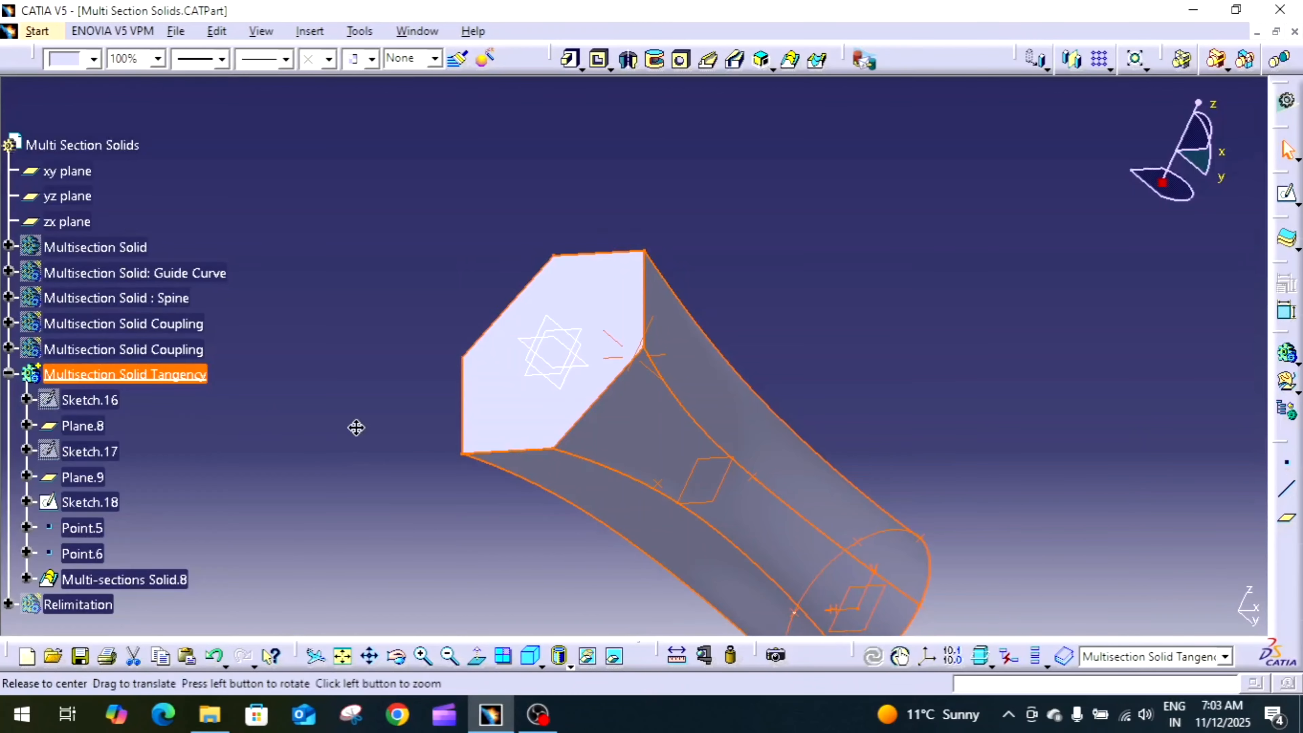
pyautogui.moveTo(355, 428); pyautogui.dragTo(369, 400, button='middle')
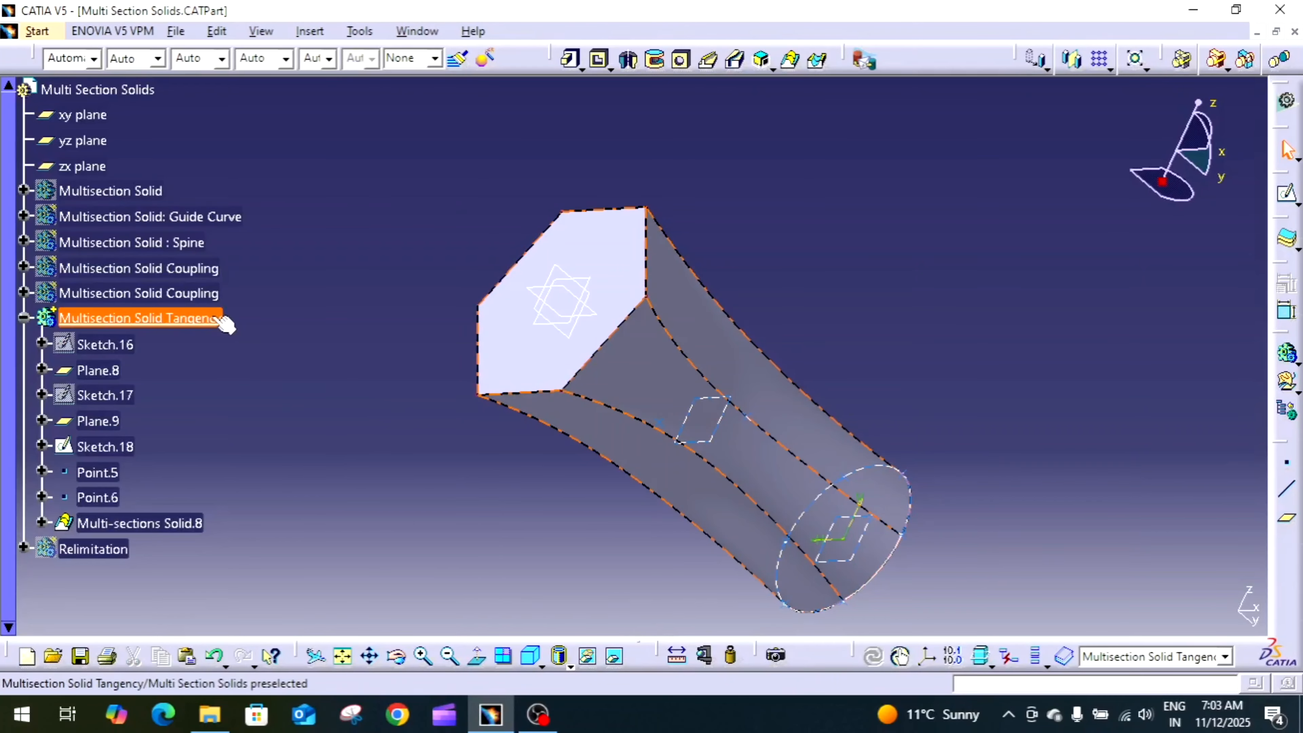
pyautogui.rightClick(204, 317)
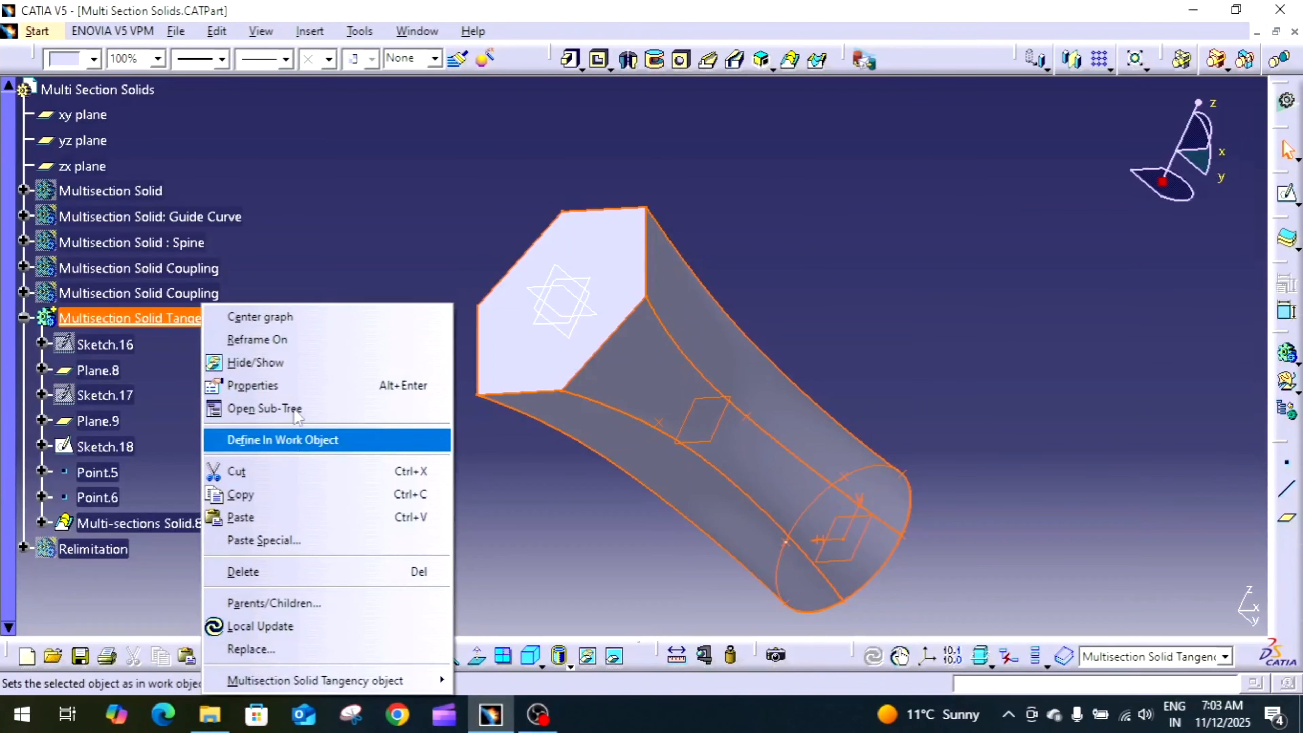
pyautogui.click(287, 440)
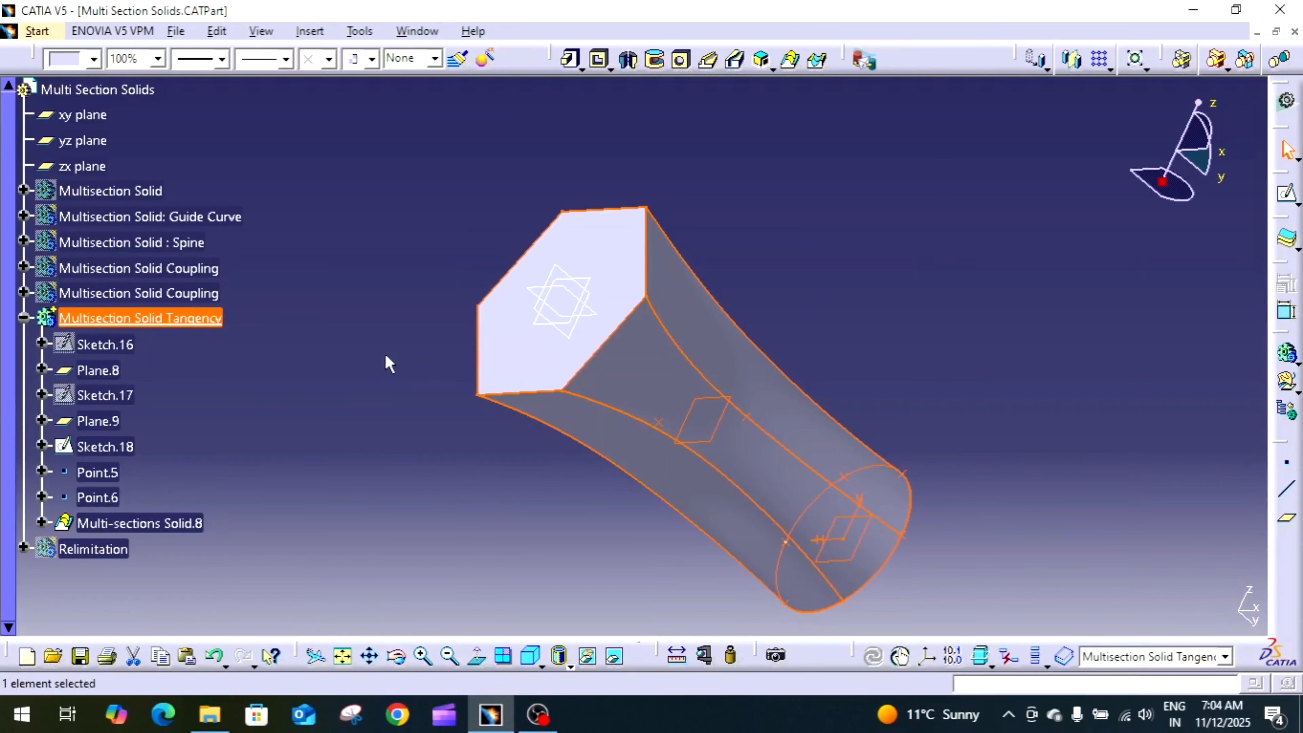
# Step: Sketch a hexagon about 86 mm across flats, centred on the origin of the zx plane, viewing the large hexagonal end face head-on
pyautogui.click(587, 281)
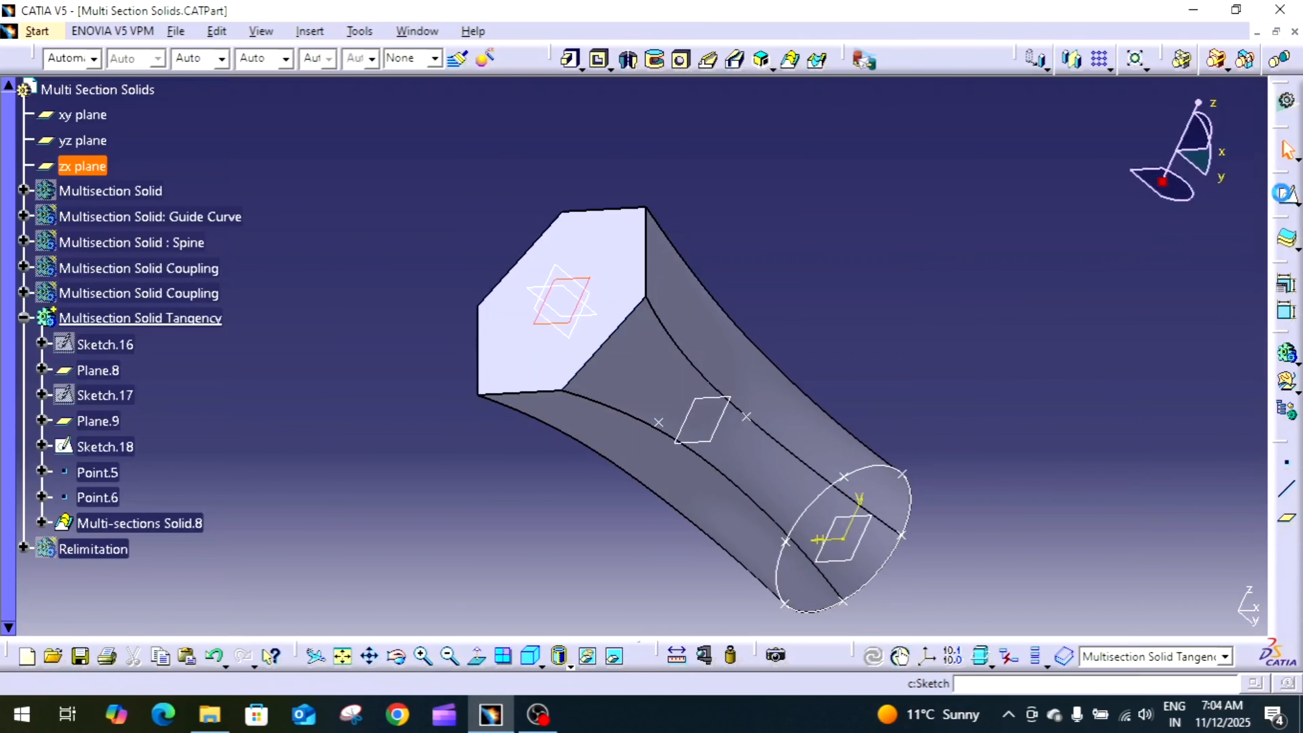
pyautogui.click(1285, 194)
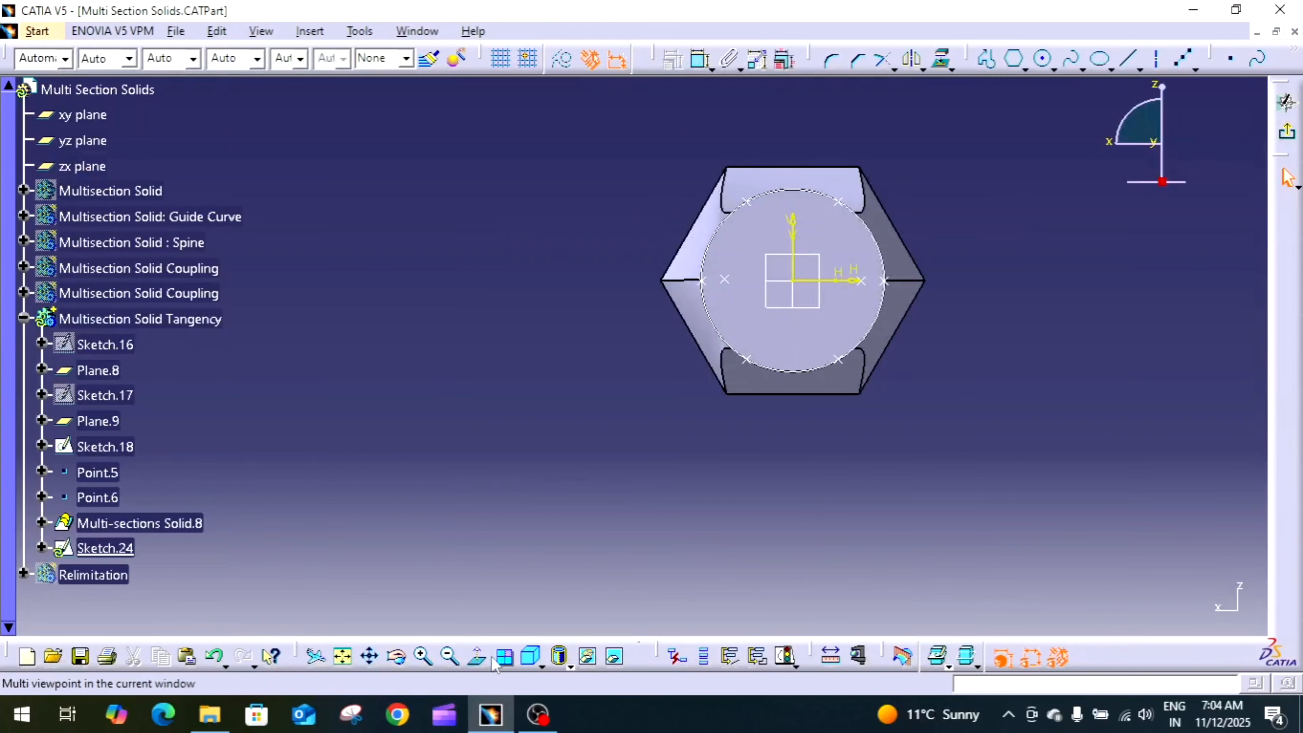
pyautogui.click(477, 655)
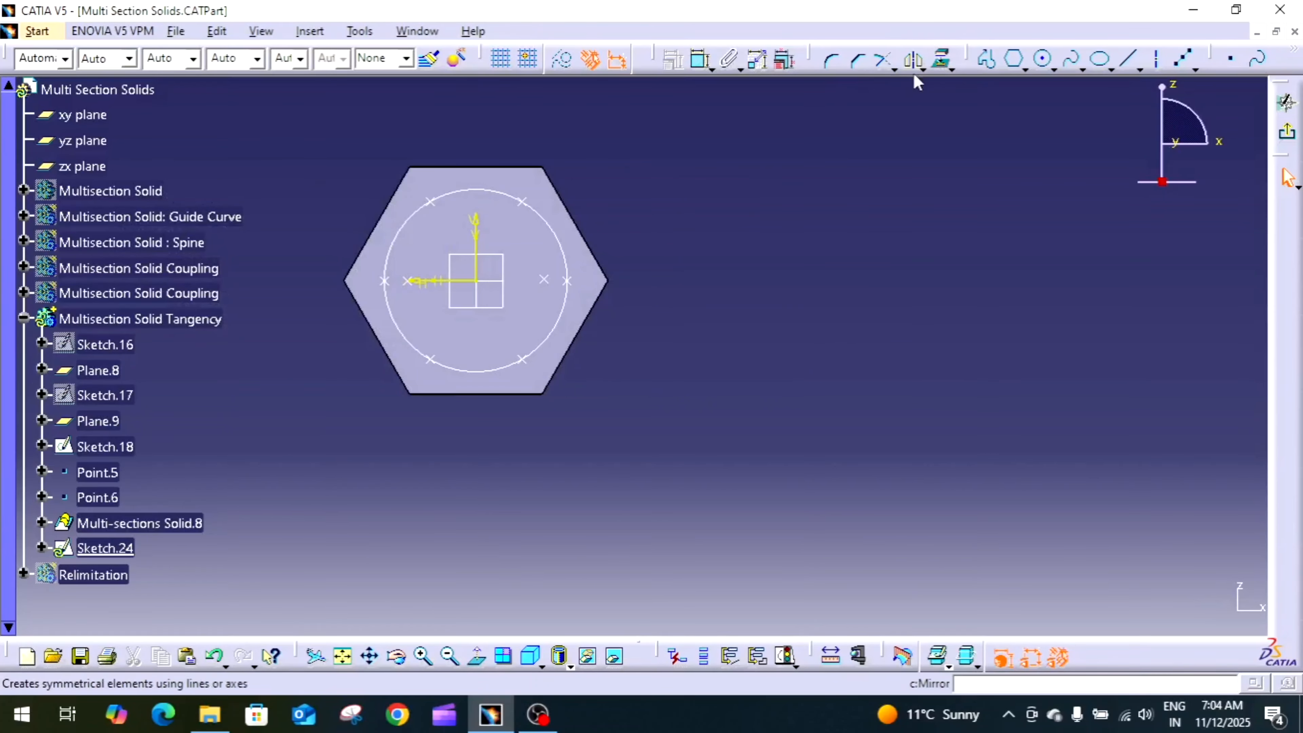
pyautogui.click(1013, 59)
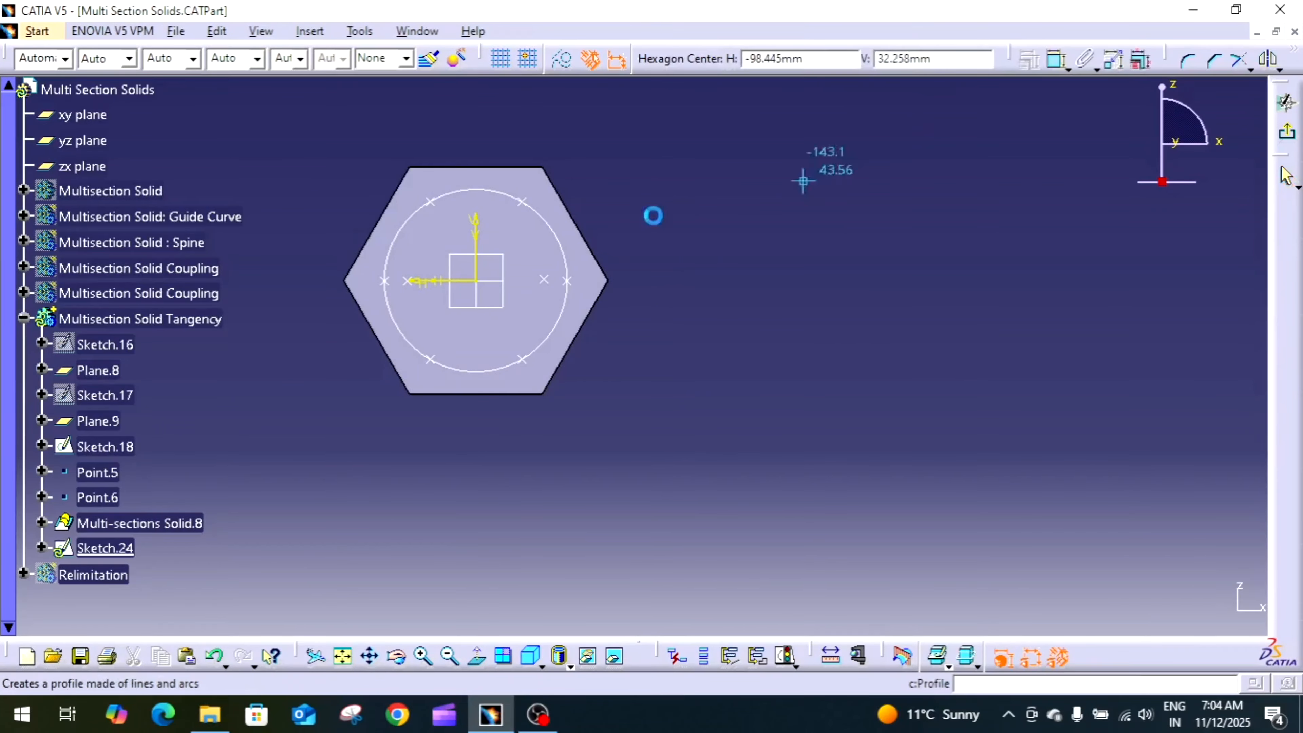
pyautogui.click(486, 282)
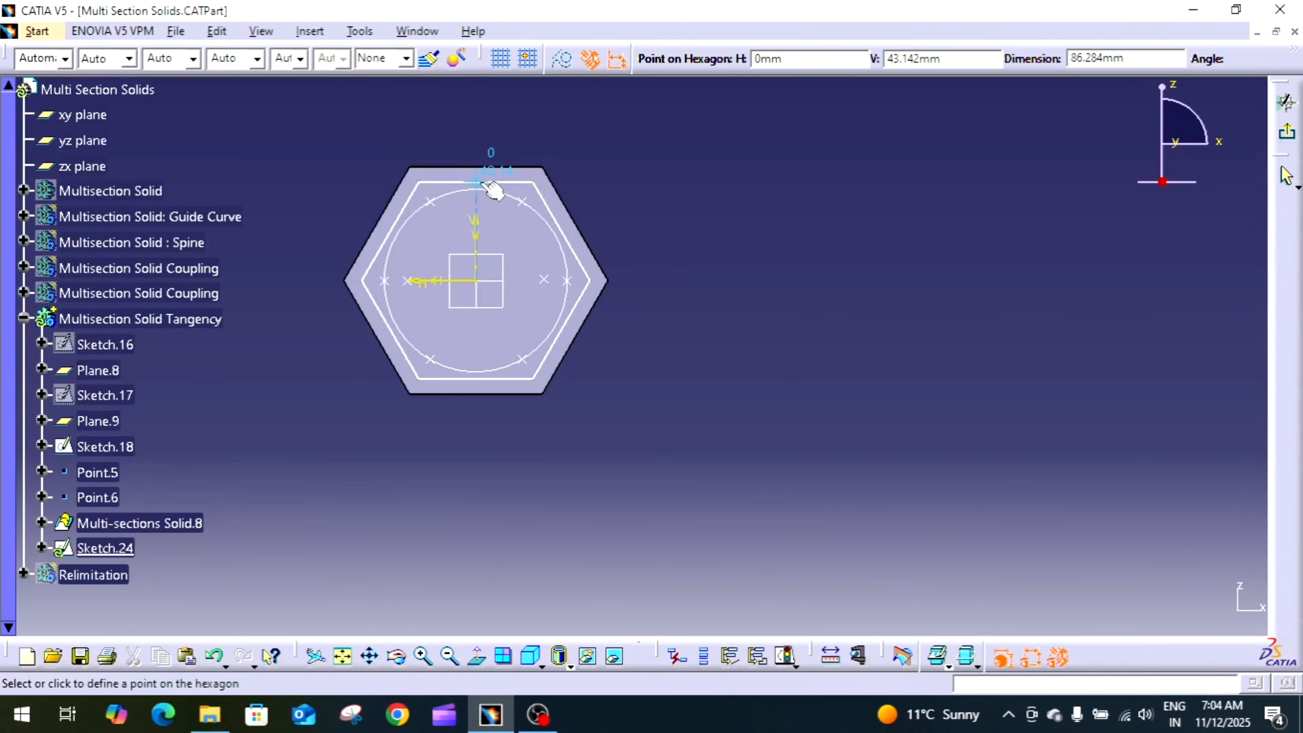
pyautogui.click(485, 182)
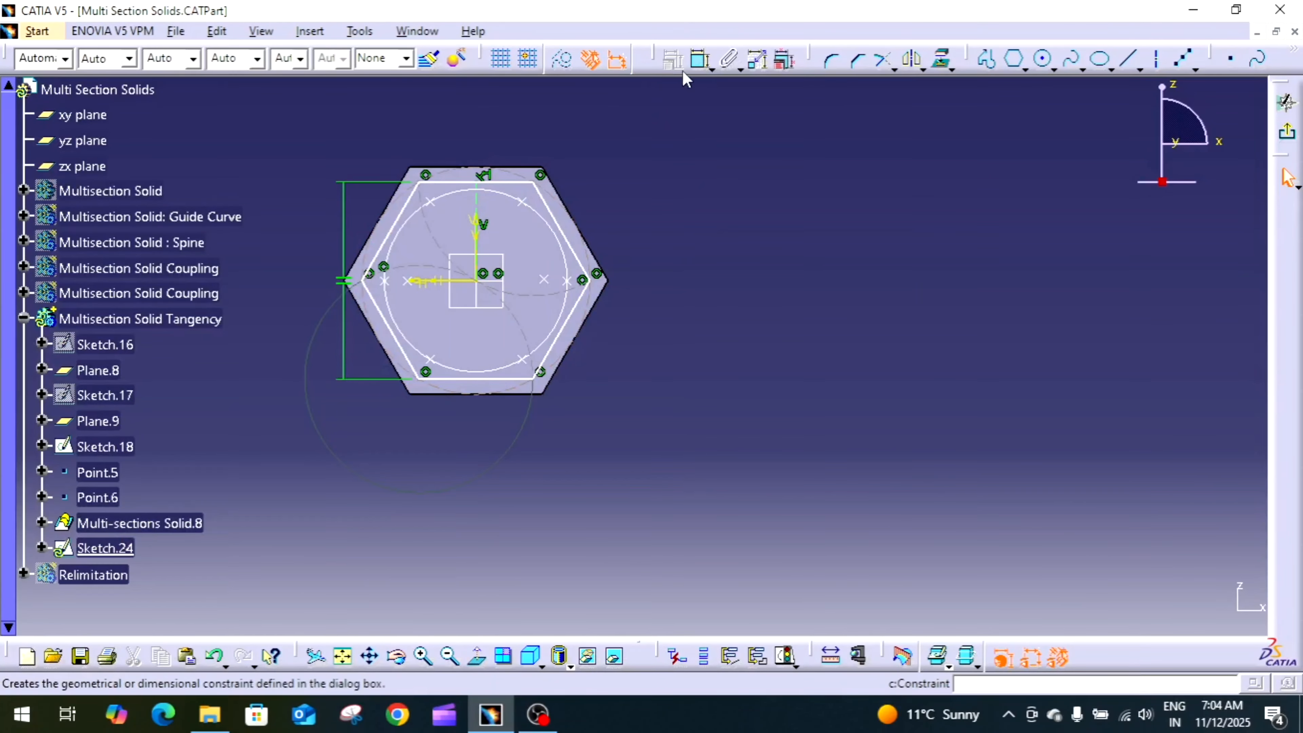
# Step: Dimension the distance between the sketched hexagon's upper and lower sides and set it to 70 mm
pyautogui.click(699, 59)
pyautogui.click(503, 183)
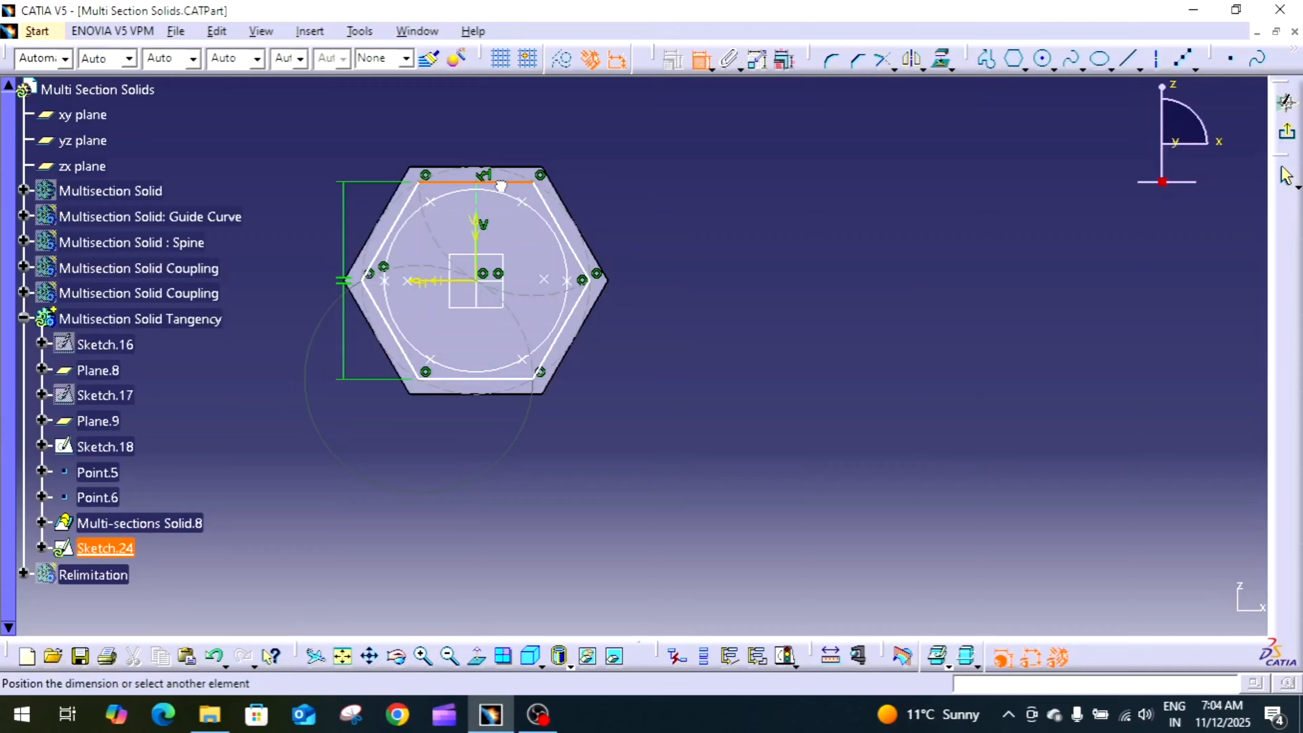
pyautogui.click(513, 377)
pyautogui.click(676, 320)
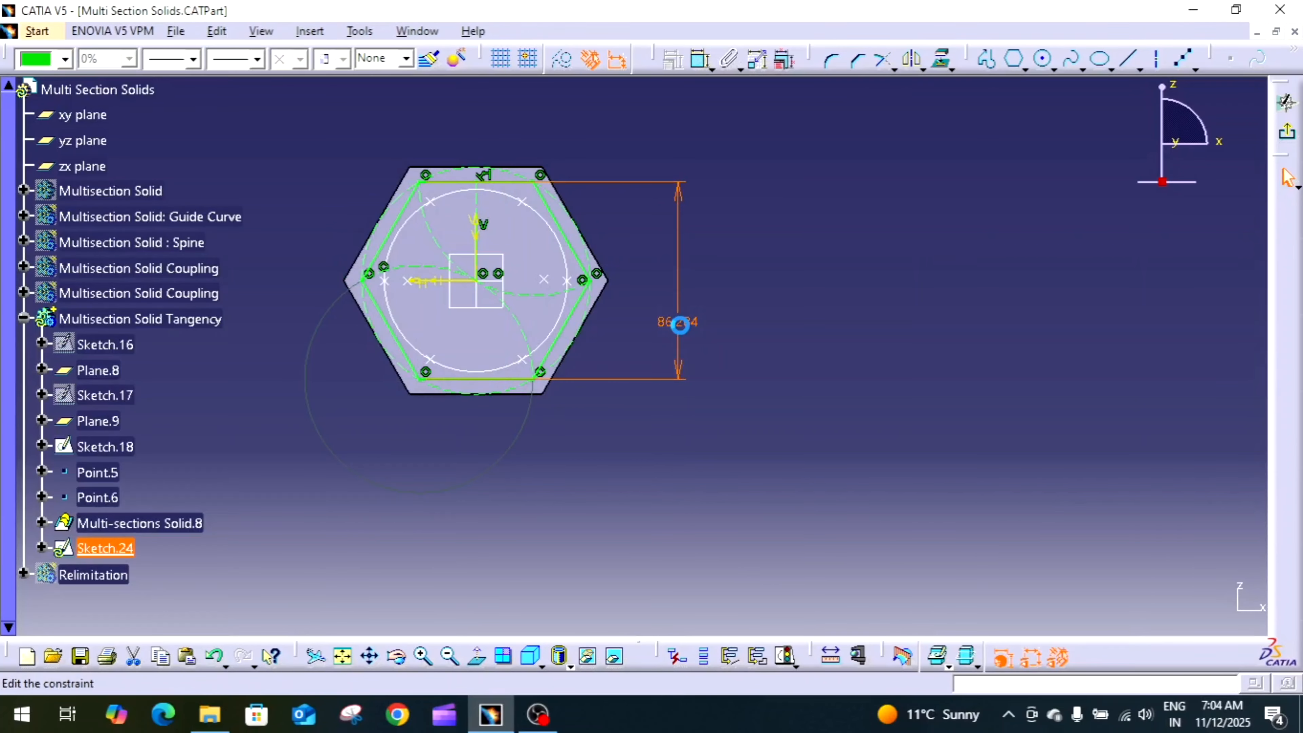
pyautogui.doubleClick(680, 325)
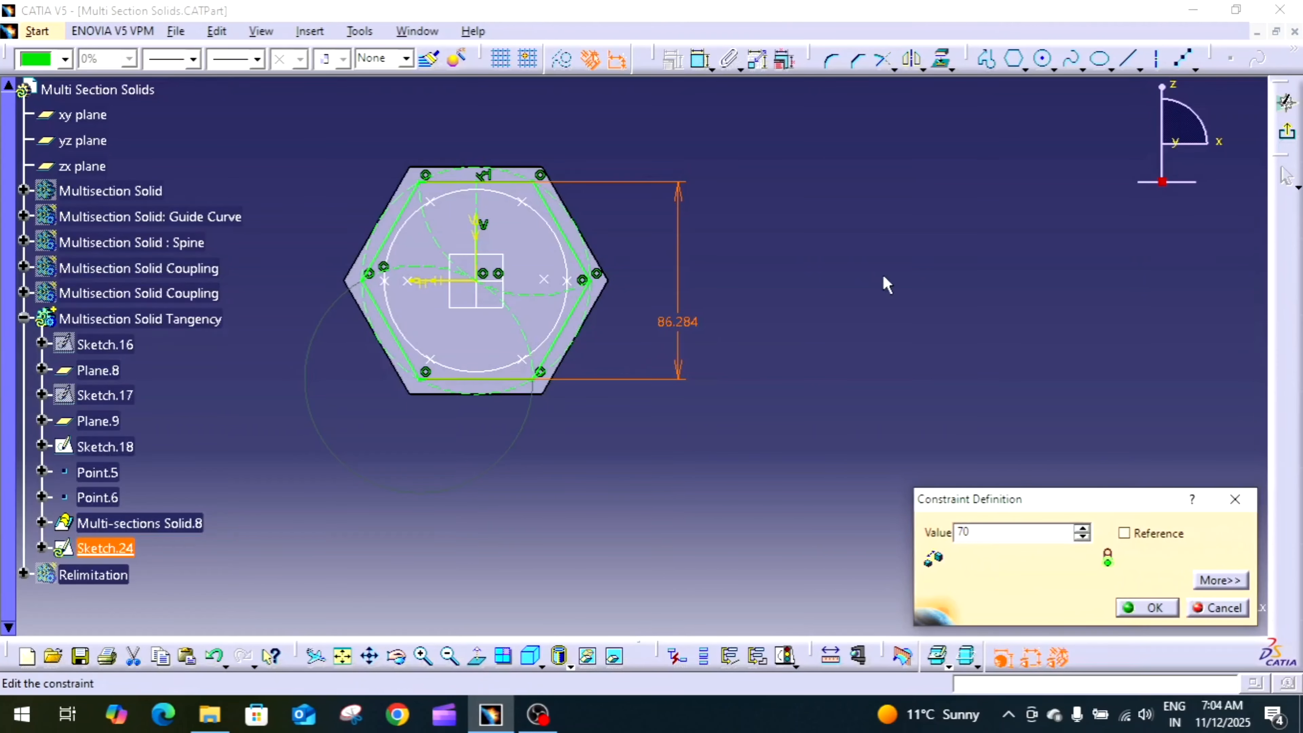
pyautogui.click(1144, 608)
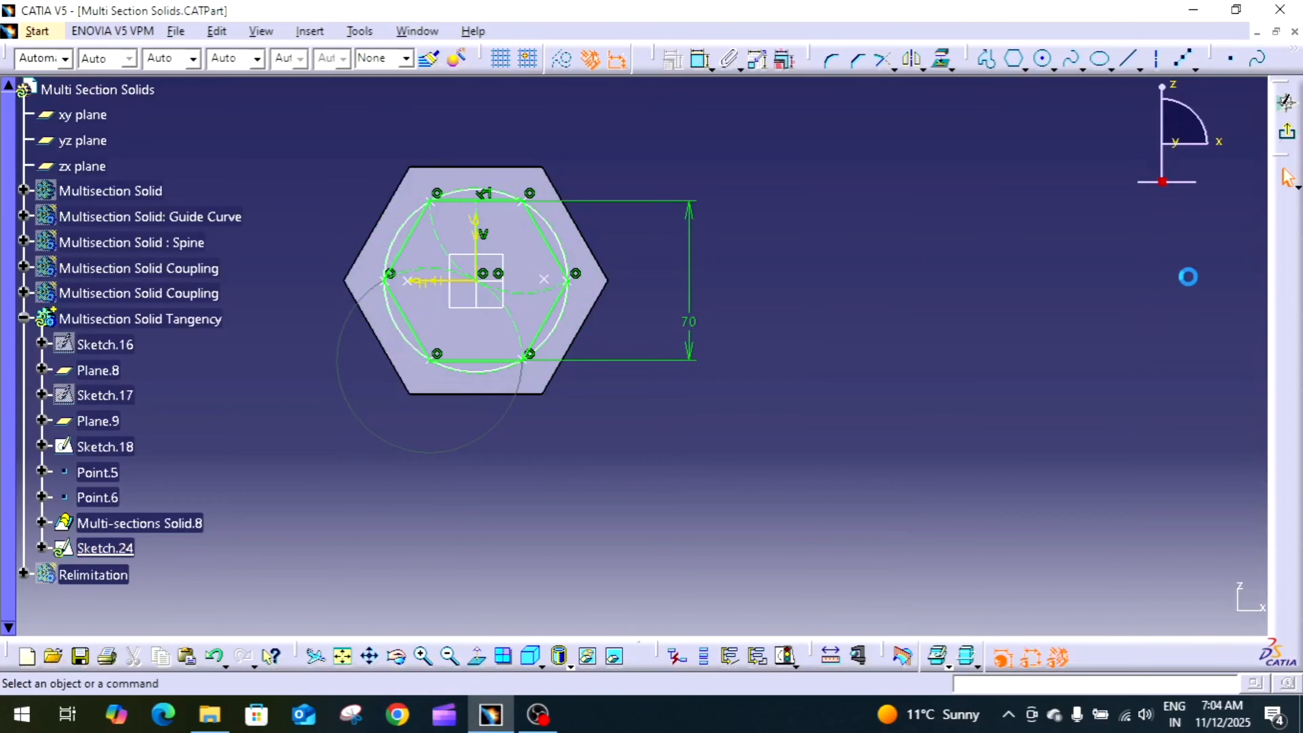
# Step: Close the hexagon sketch and sketch a centred rectangle about 38 by 37 mm on Plane.8, centred on the origin
pyautogui.click(1286, 103)
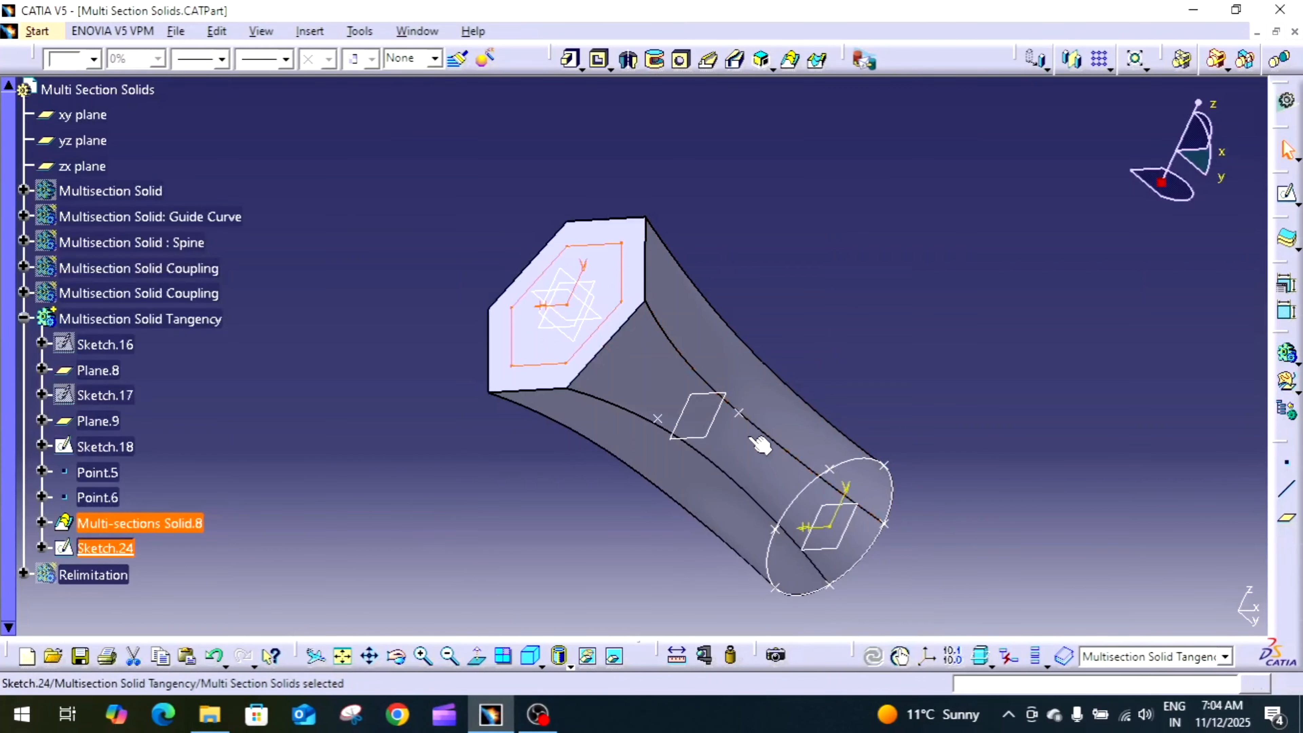
pyautogui.click(711, 429)
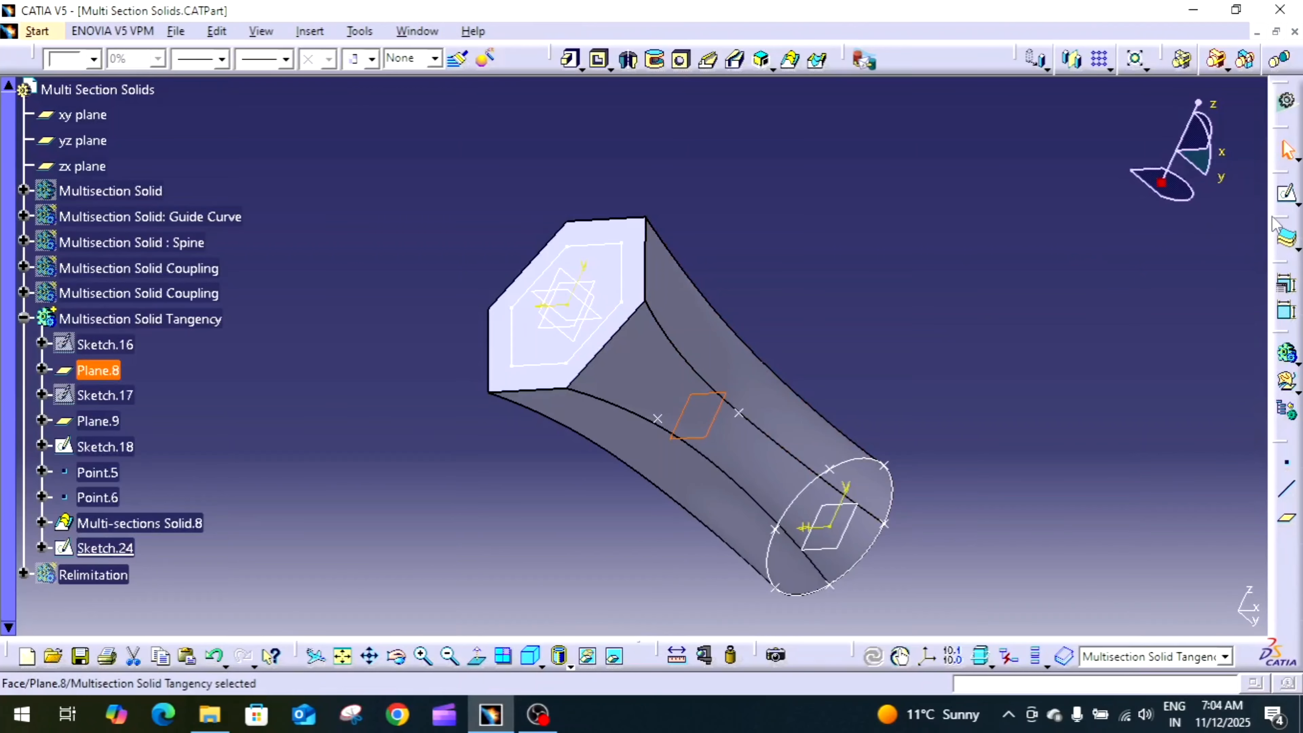
pyautogui.click(1286, 194)
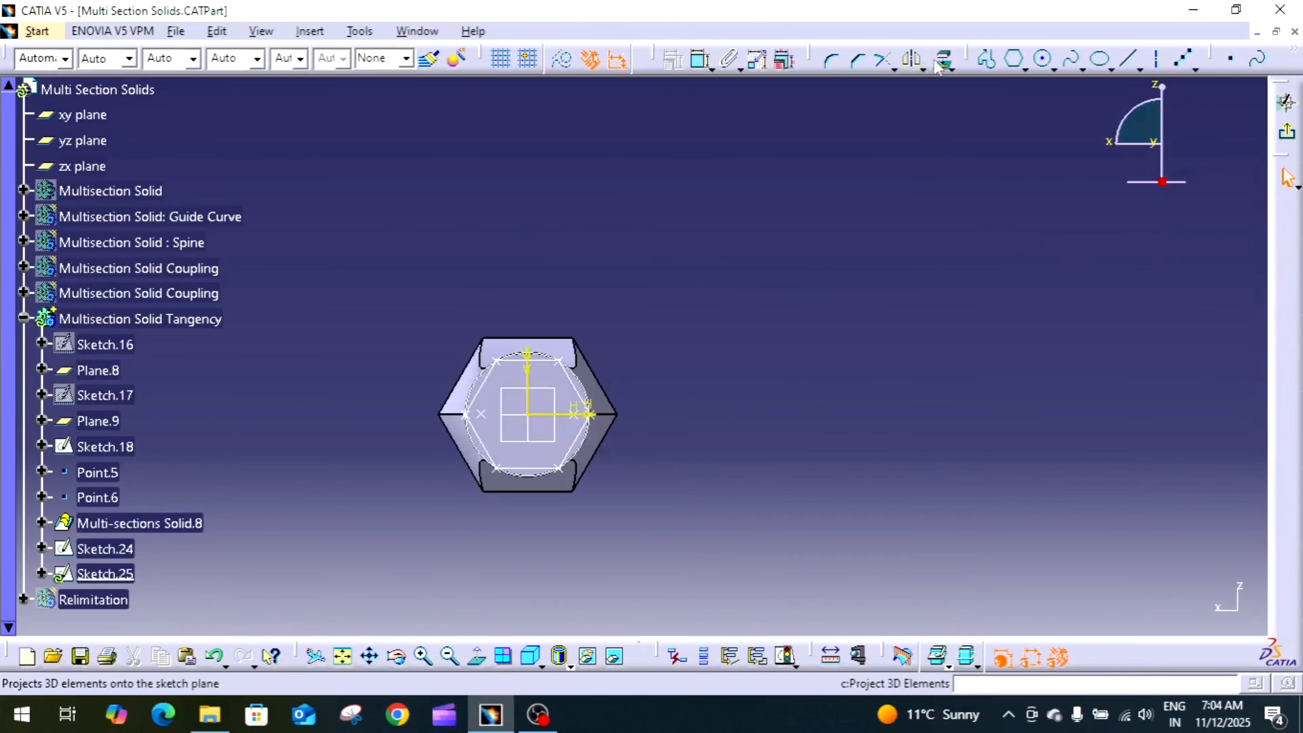
pyautogui.click(1024, 68)
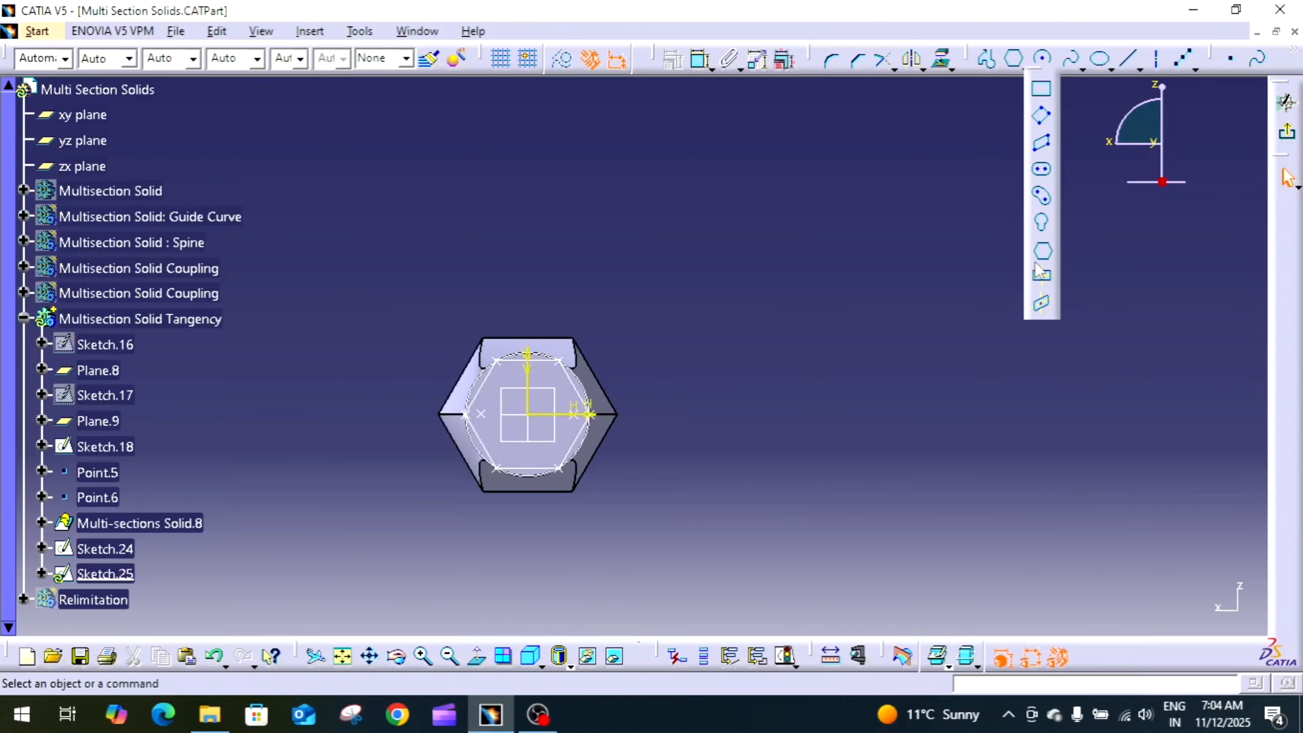
pyautogui.click(1040, 274)
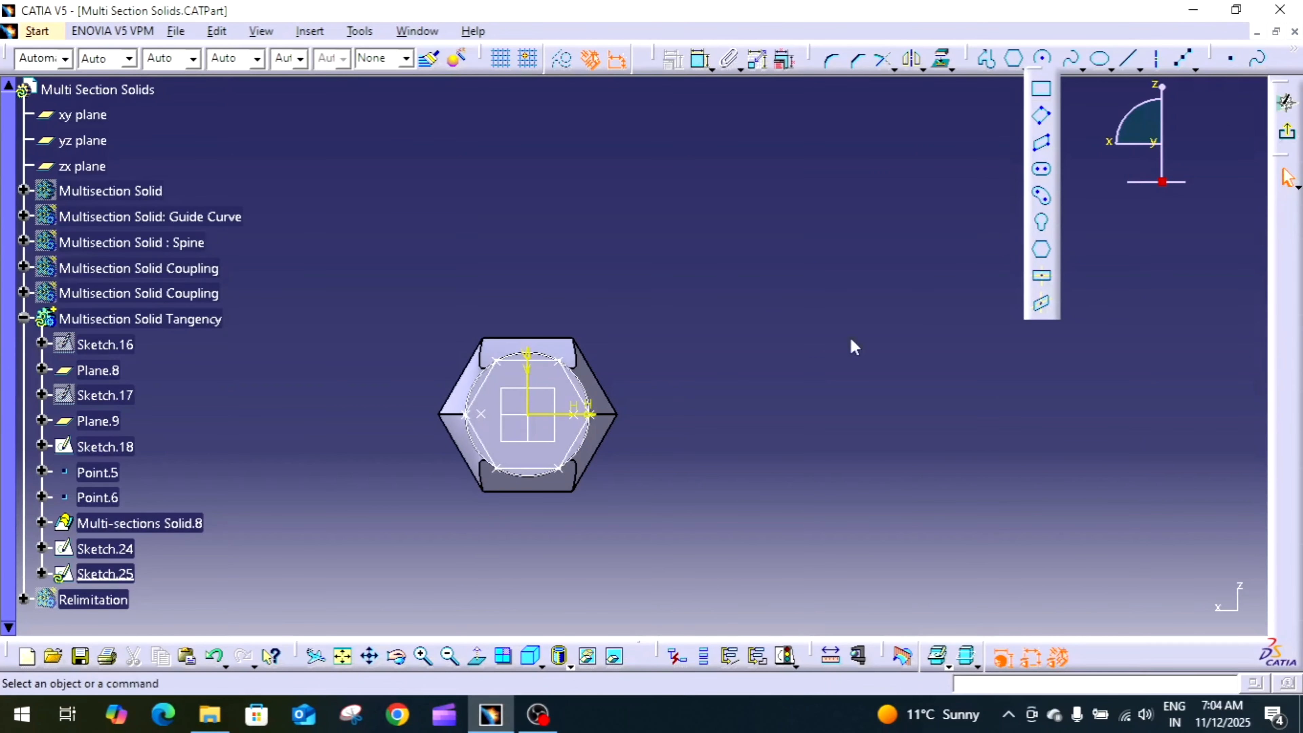
pyautogui.click(529, 414)
pyautogui.click(557, 386)
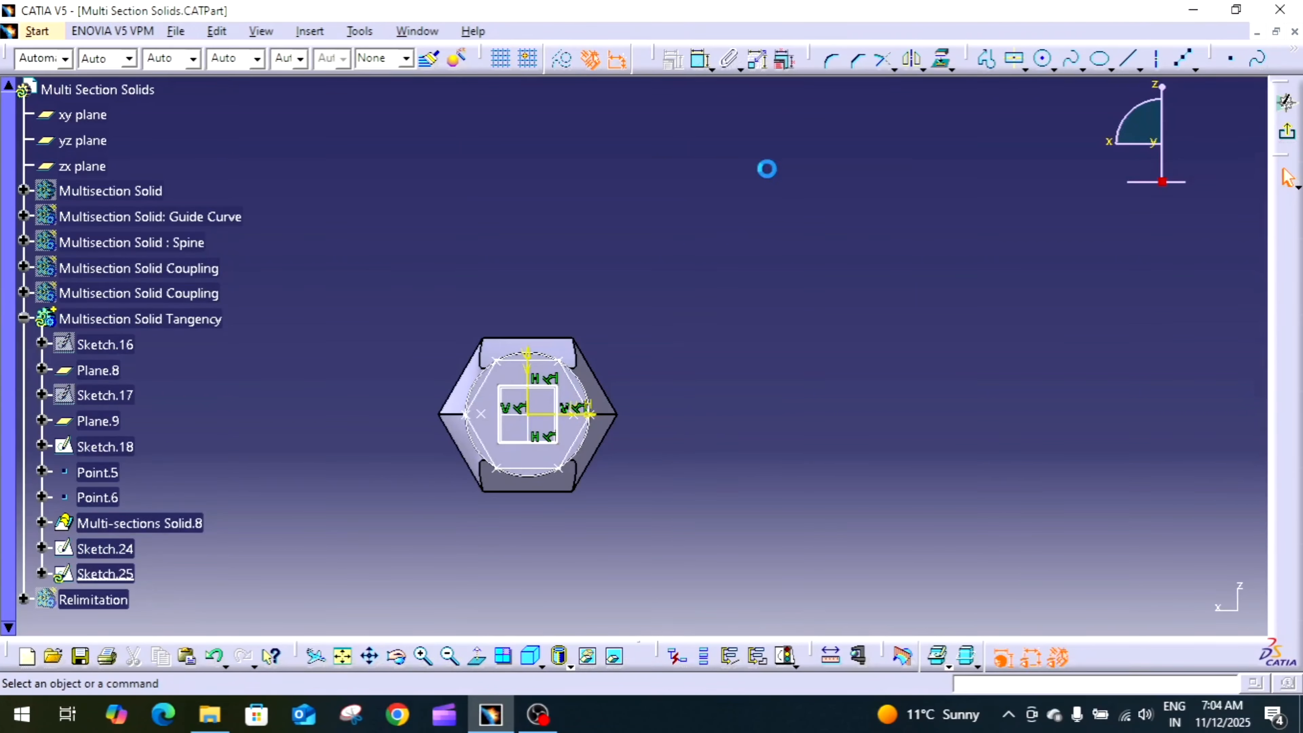
# Step: Dimension the rectangle's horizontal width and set it to 50 mm
pyautogui.click(700, 60)
pyautogui.click(519, 386)
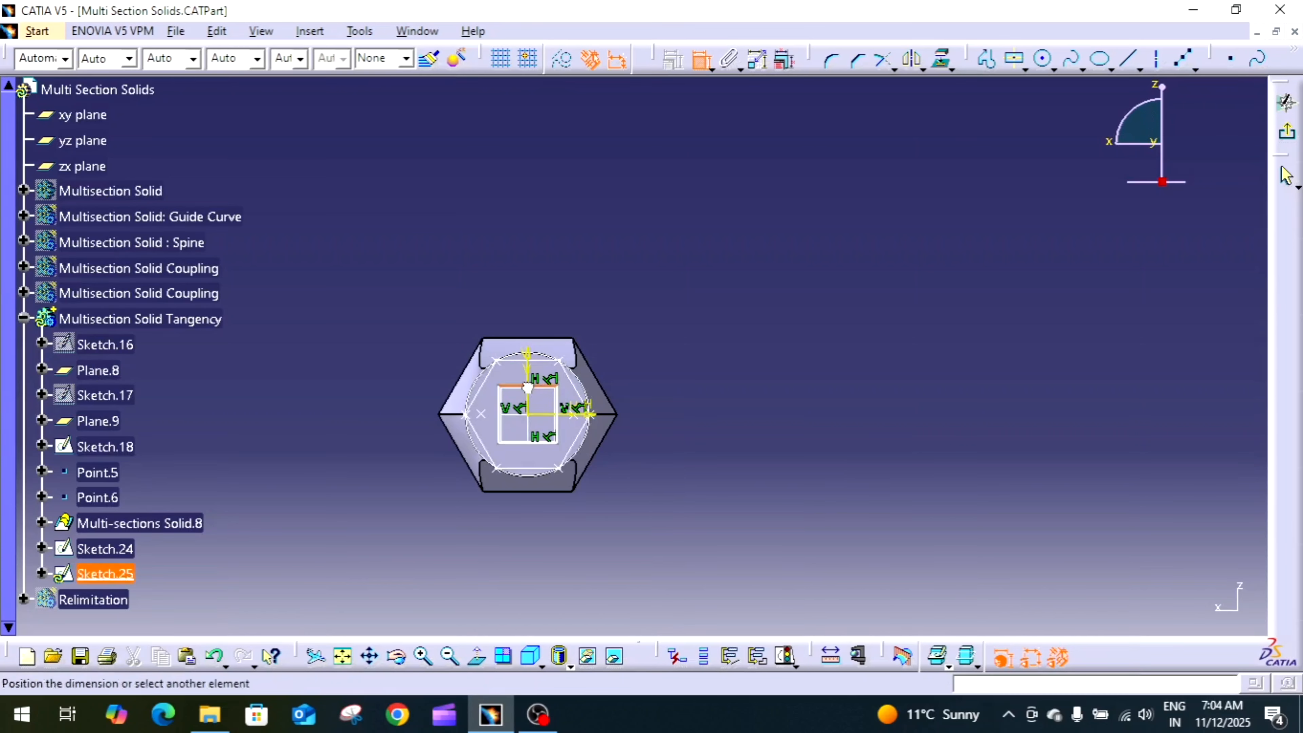
pyautogui.click(528, 315)
pyautogui.doubleClick(528, 312)
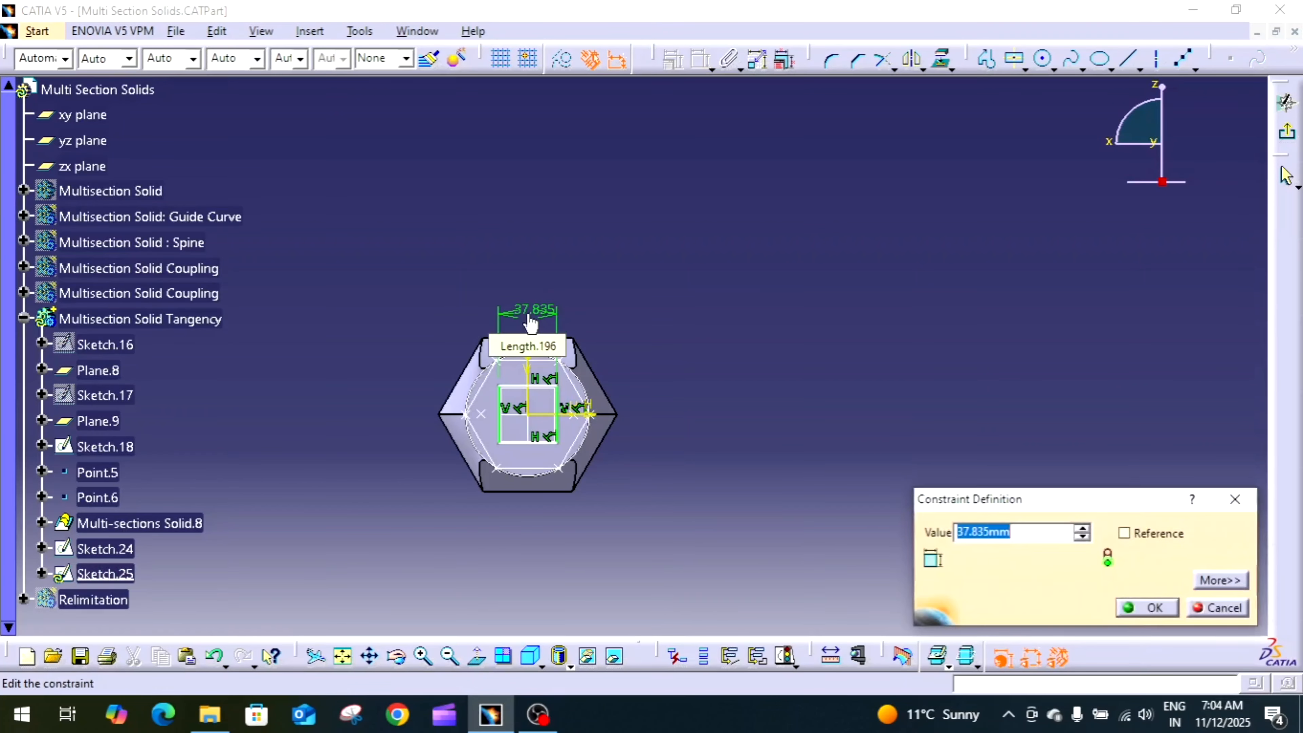
pyautogui.write('5')
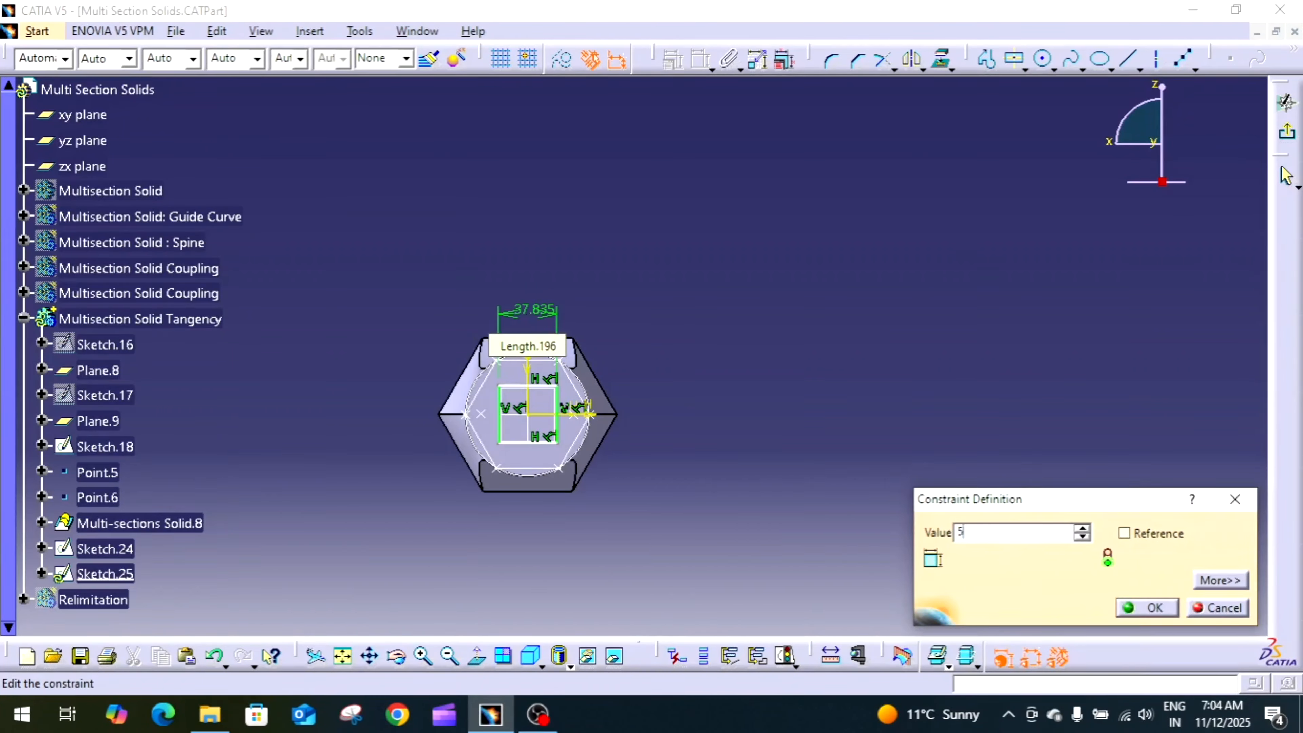
pyautogui.write('0mm')
pyautogui.press('Return')
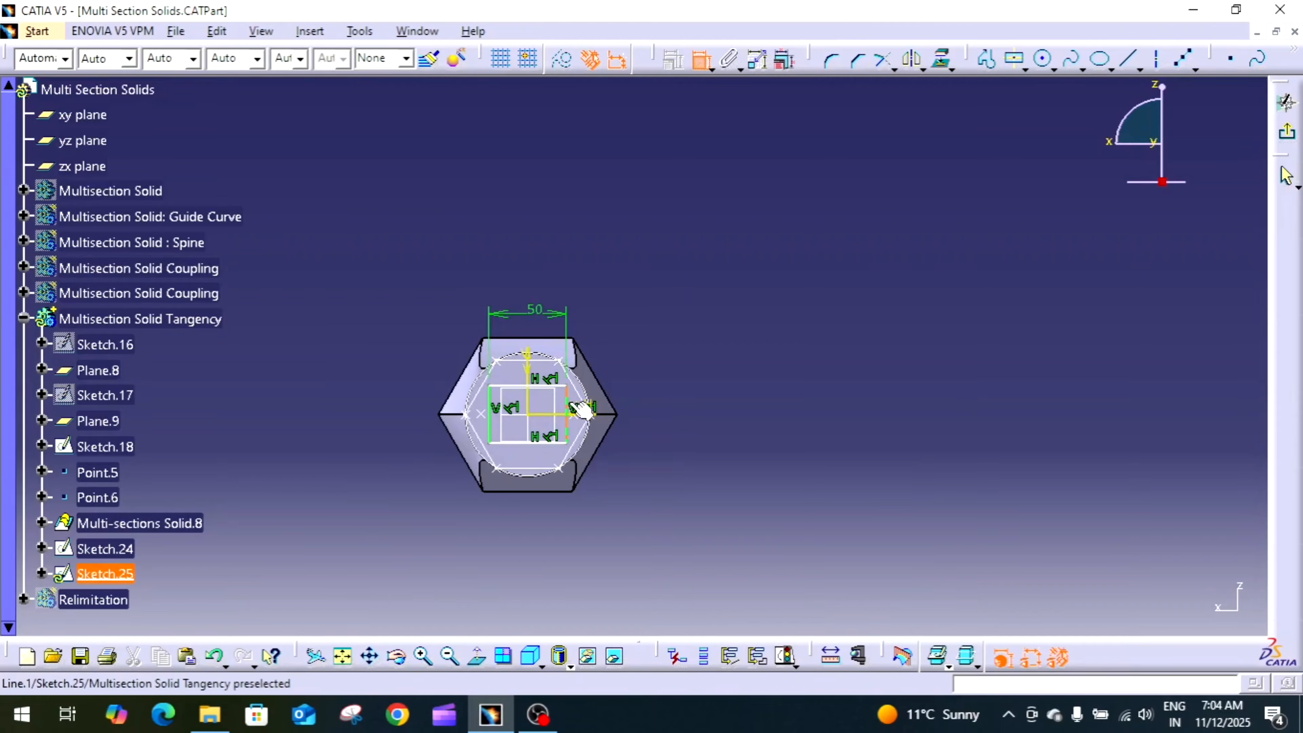
# Step: Dimension the rectangle's vertical height, set it to 50 mm and exit the sketch
pyautogui.click(582, 410)
pyautogui.click(693, 400)
pyautogui.doubleClick(689, 408)
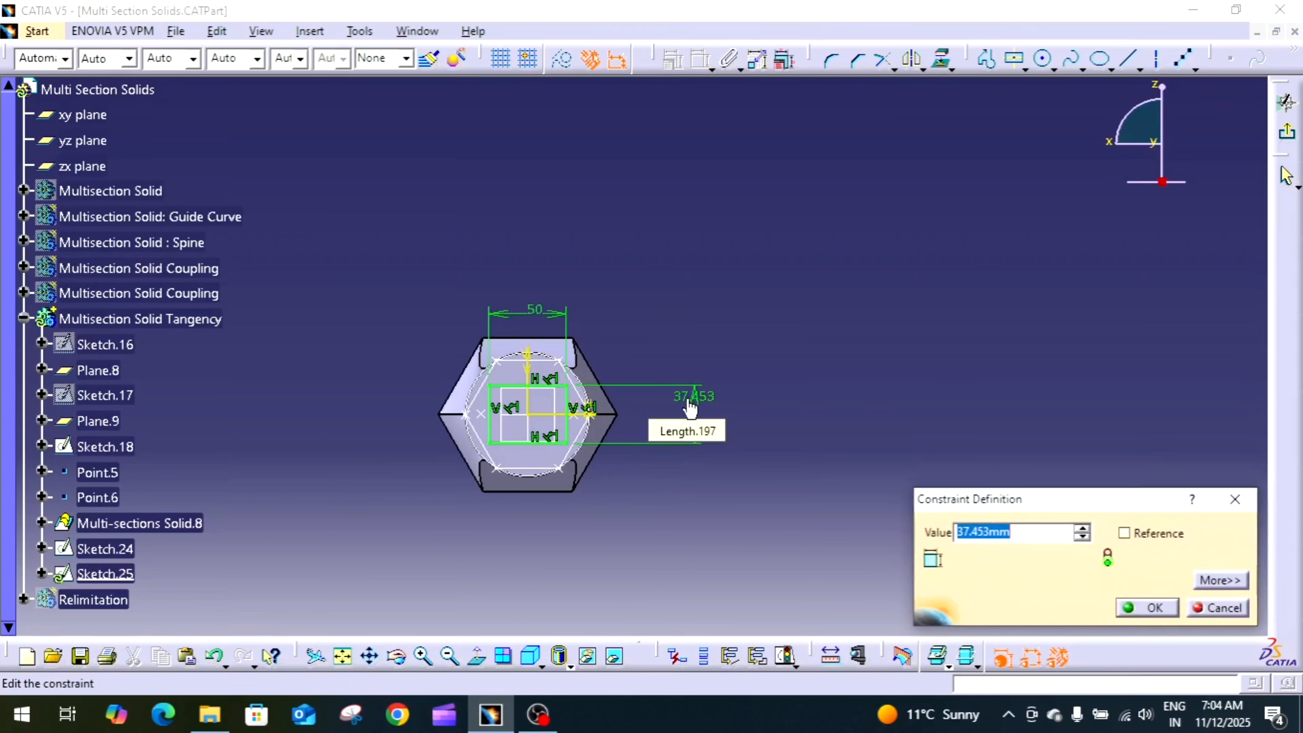
pyautogui.press('Return')
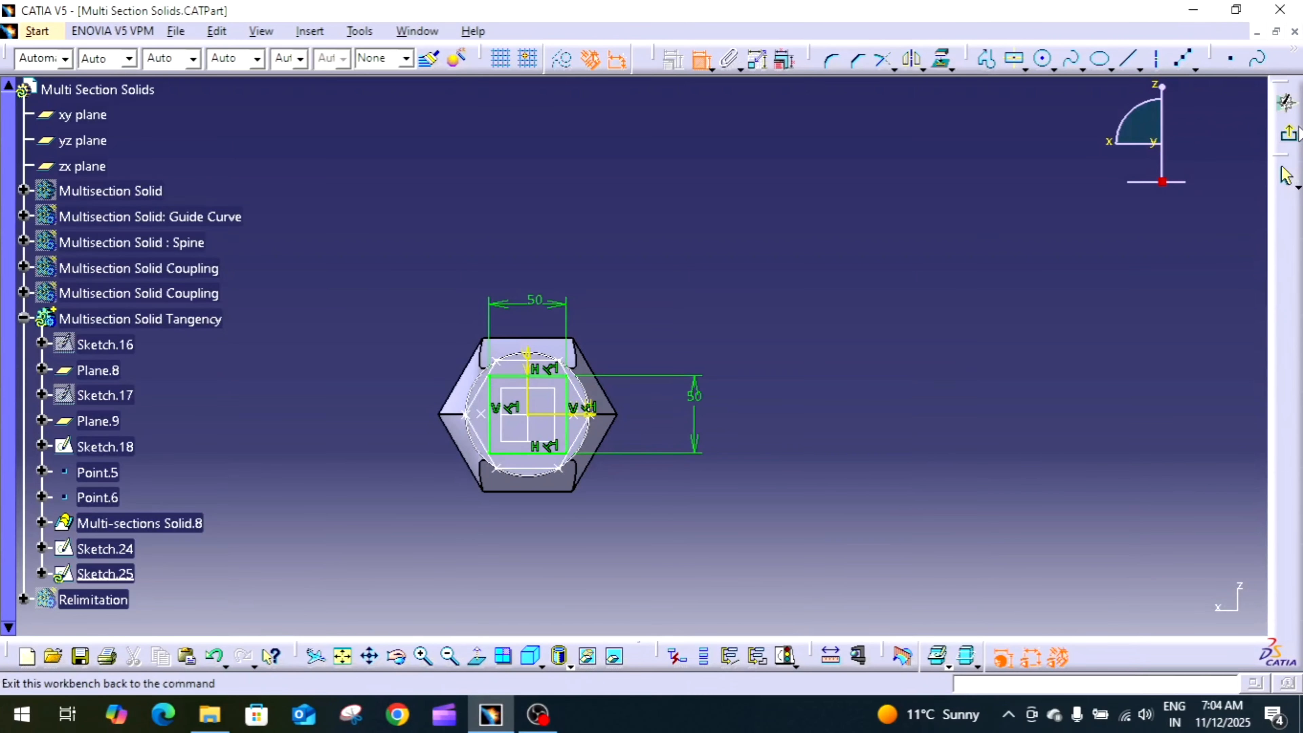
pyautogui.click(1286, 102)
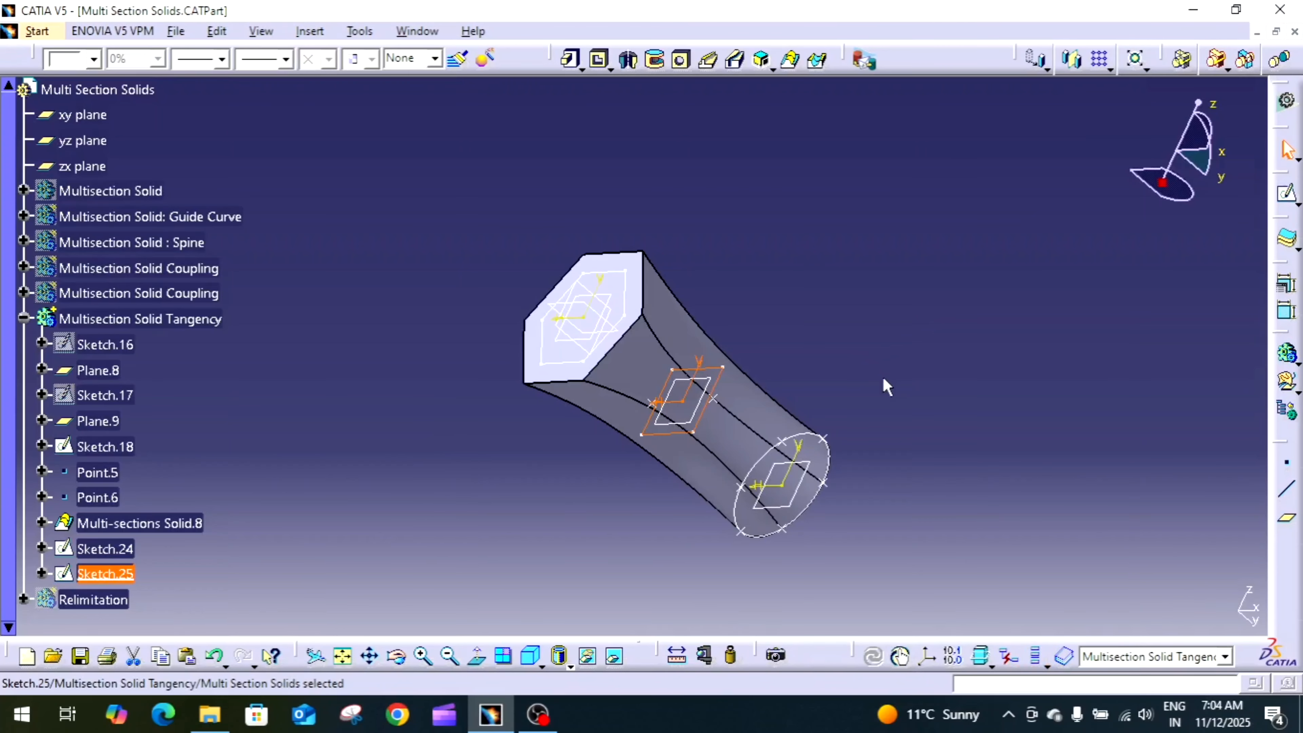
# Step: Sketch a circle about 47 mm in diameter on Plane.9, centred on the origin
pyautogui.click(792, 496)
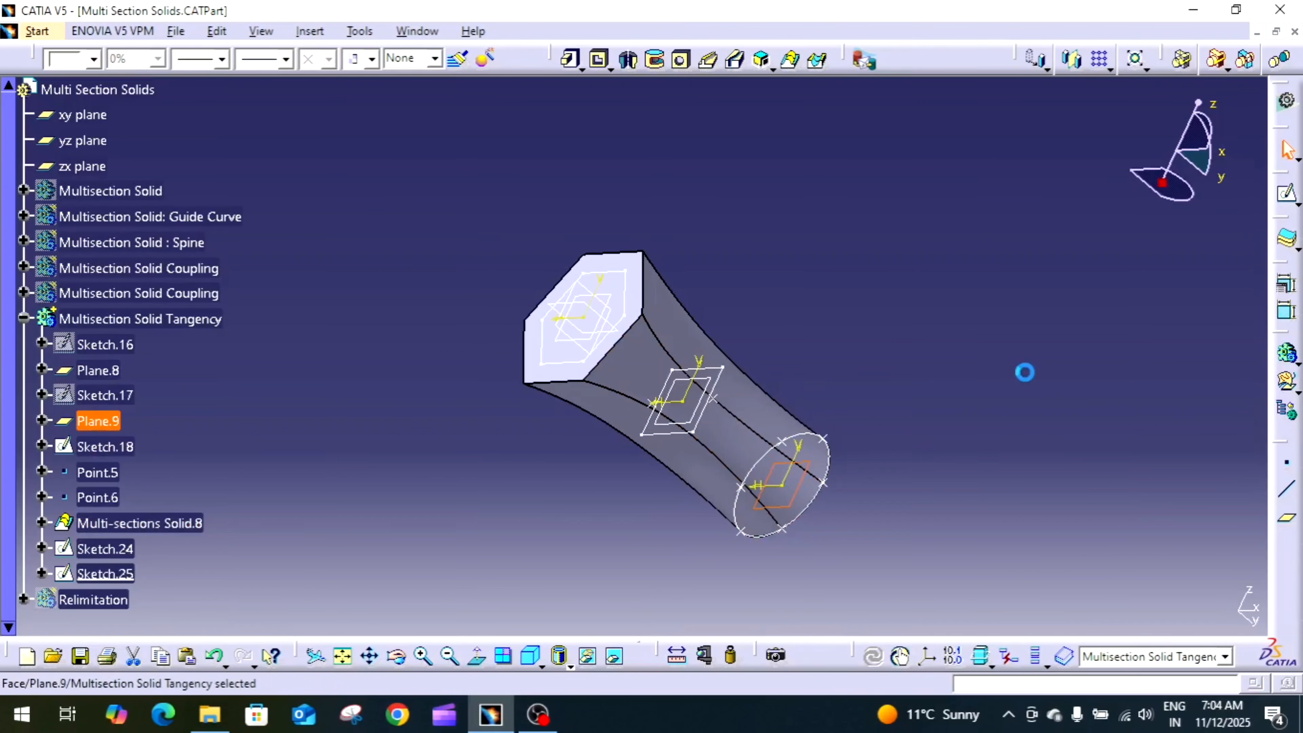
pyautogui.click(1281, 194)
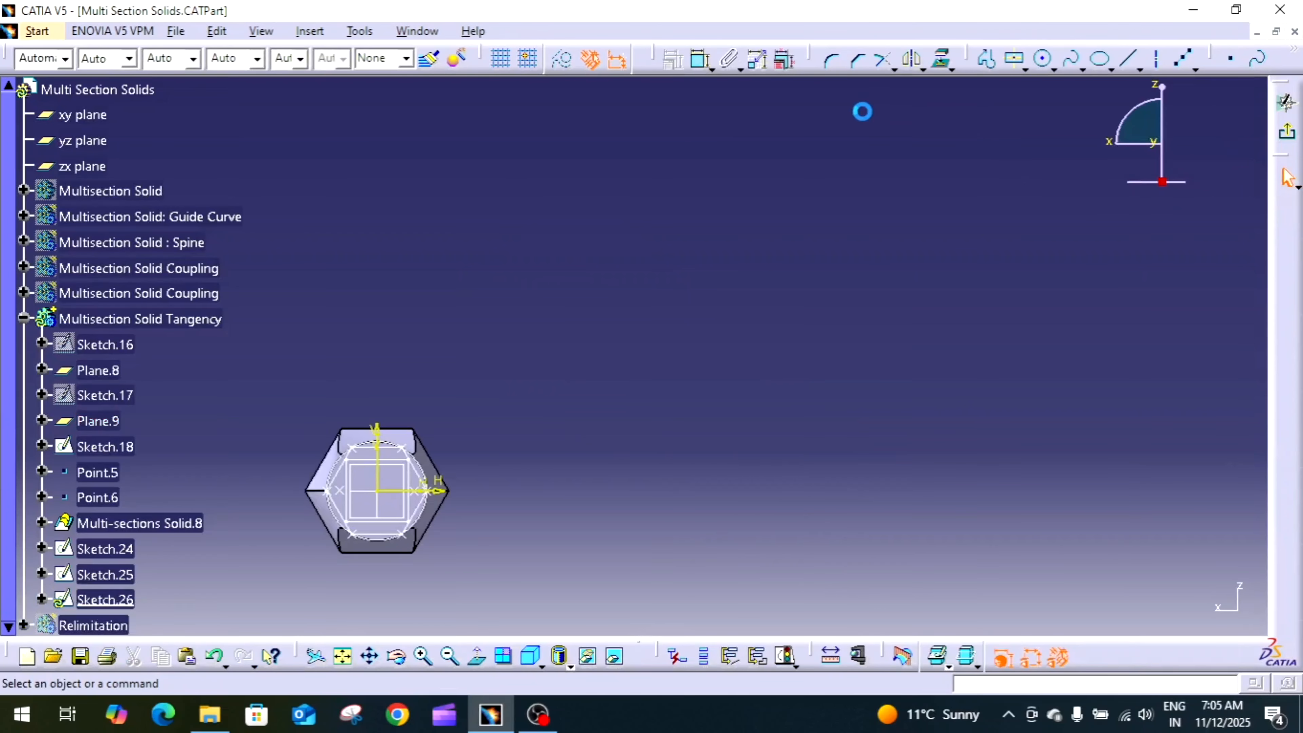
pyautogui.click(1042, 58)
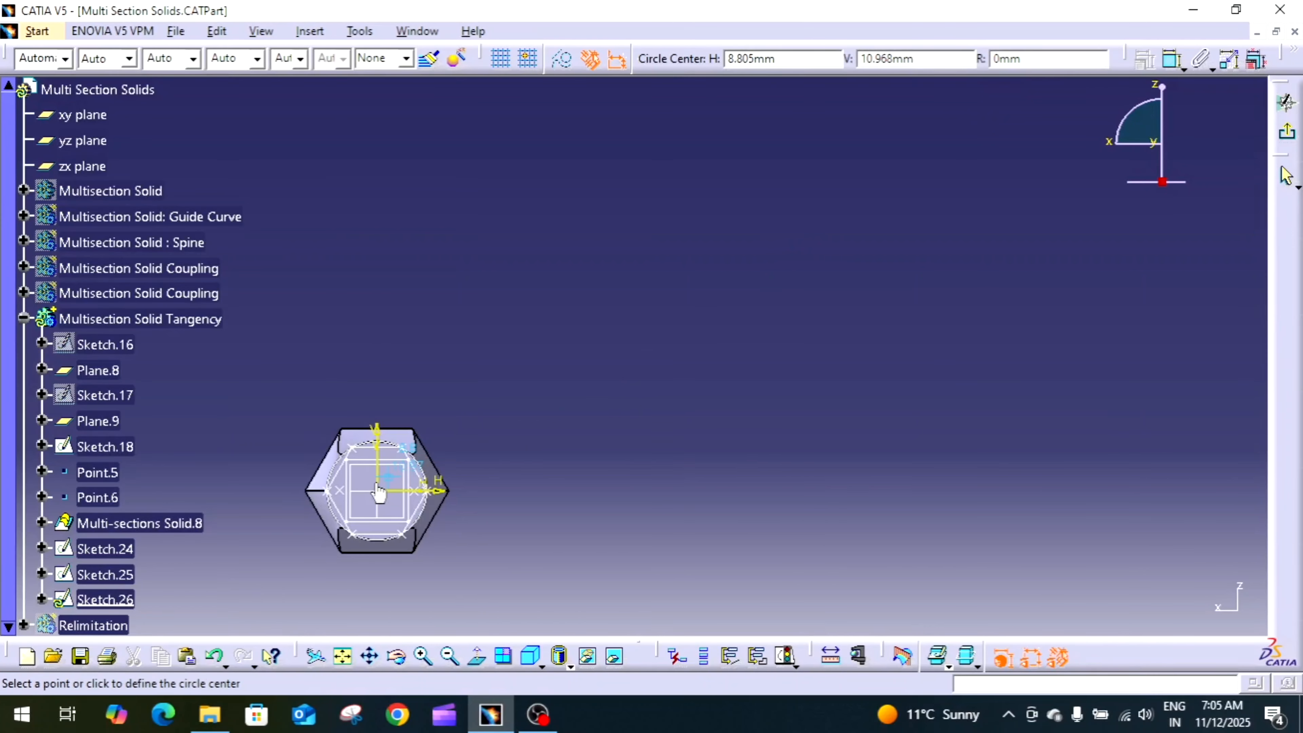
pyautogui.click(380, 504)
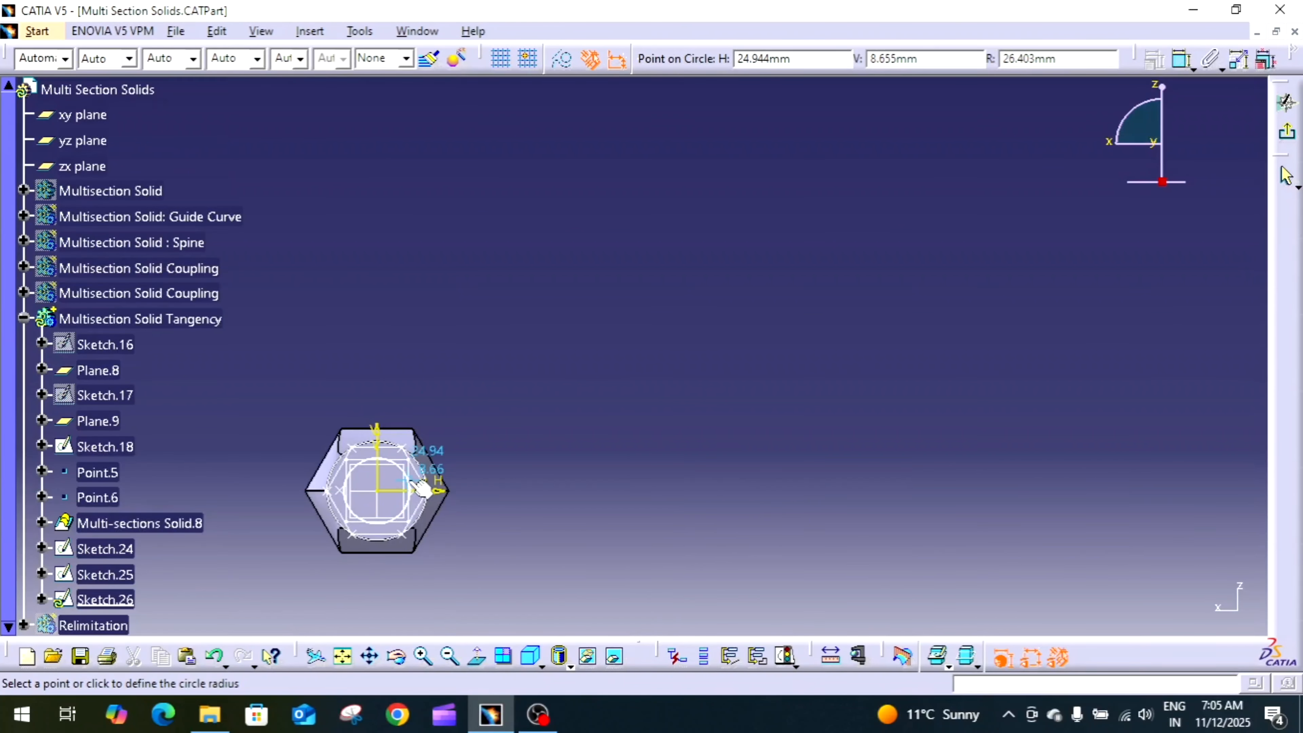
pyautogui.click(403, 473)
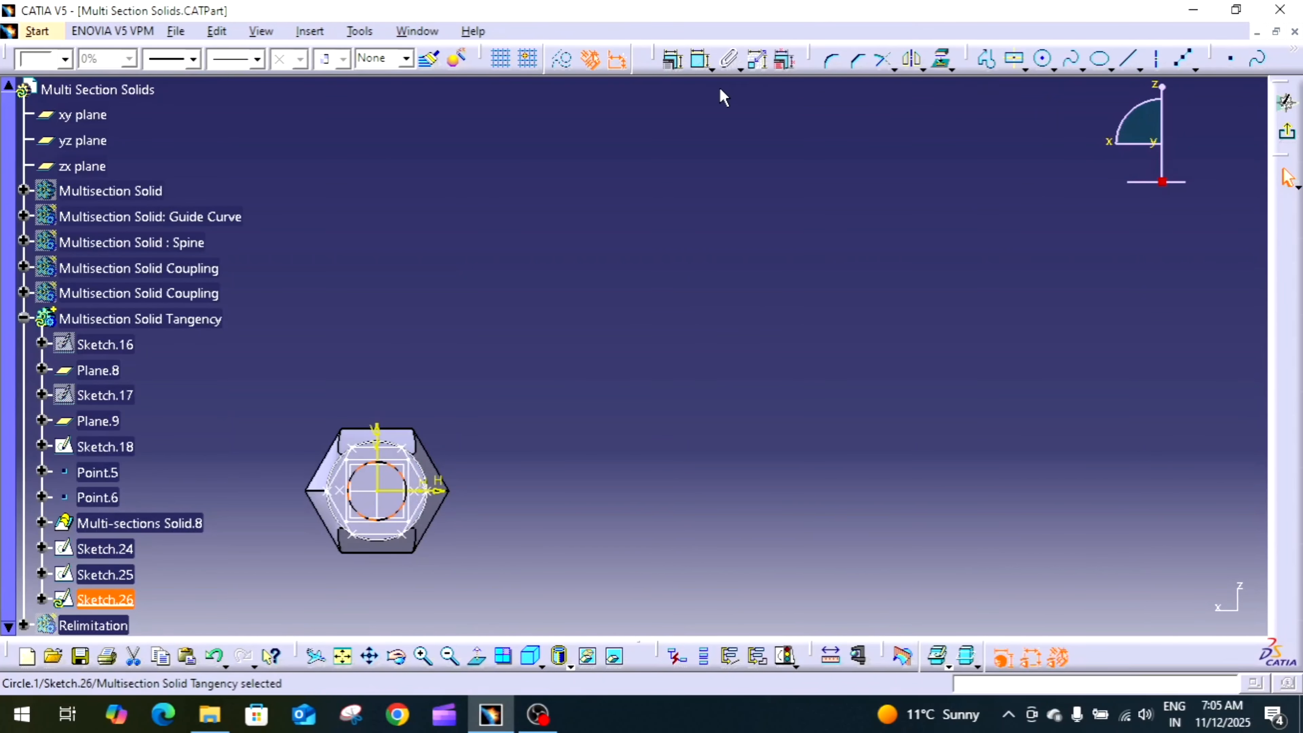
# Step: Dimension the circle's diameter, set it to 60 mm and exit the sketch
pyautogui.click(699, 64)
pyautogui.click(539, 376)
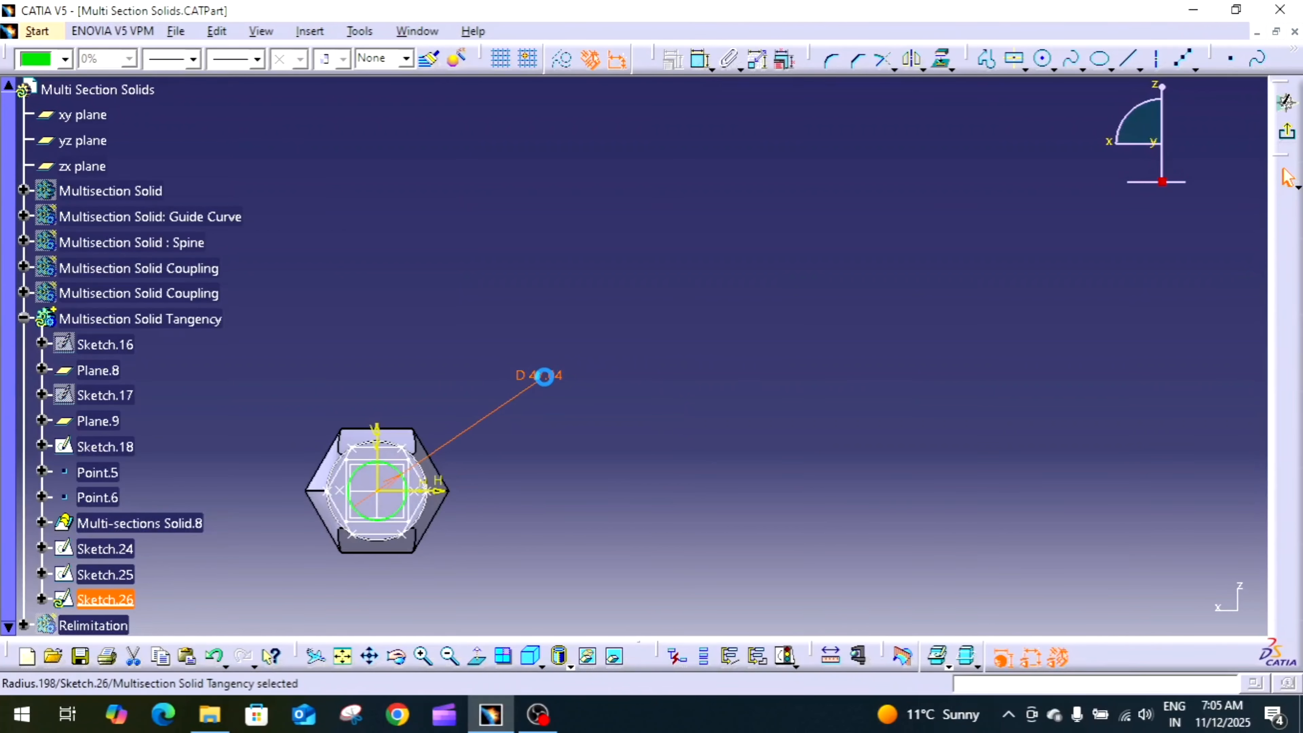
pyautogui.doubleClick(545, 376)
pyautogui.write('6')
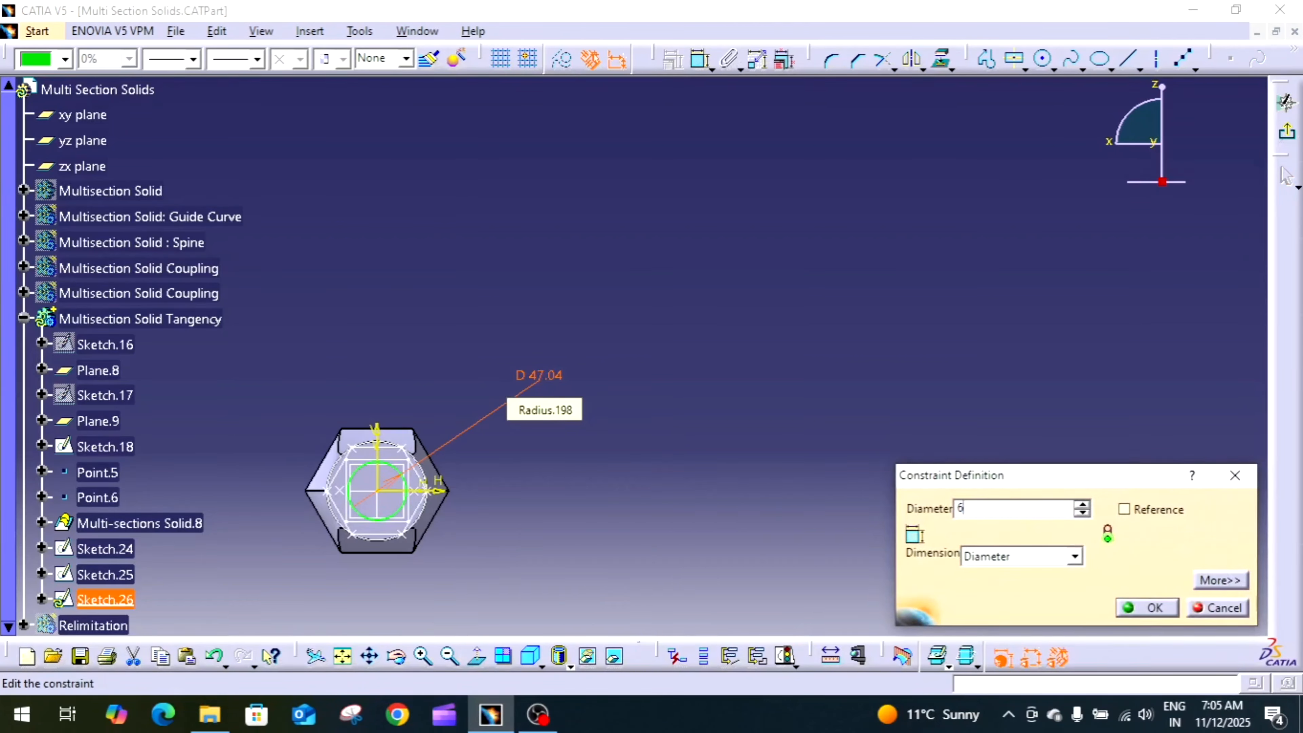
pyautogui.write('0')
pyautogui.press('Return')
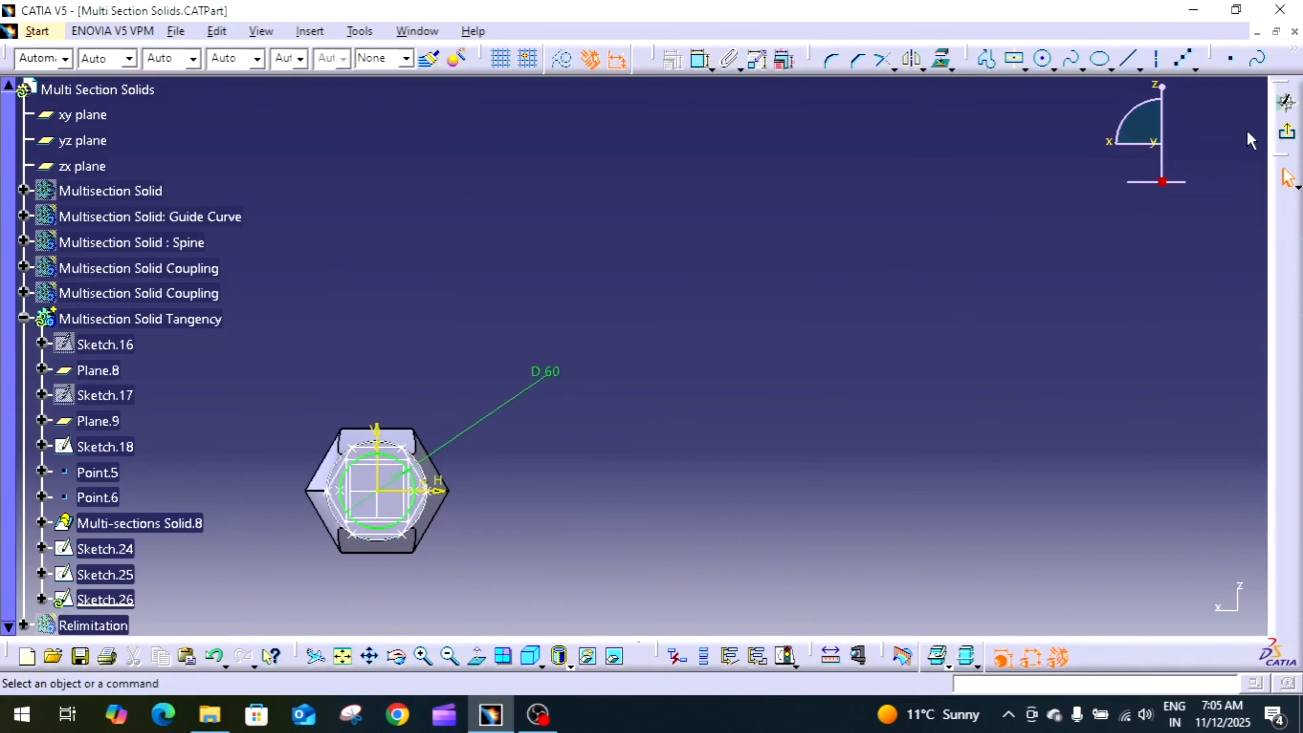
pyautogui.click(1277, 133)
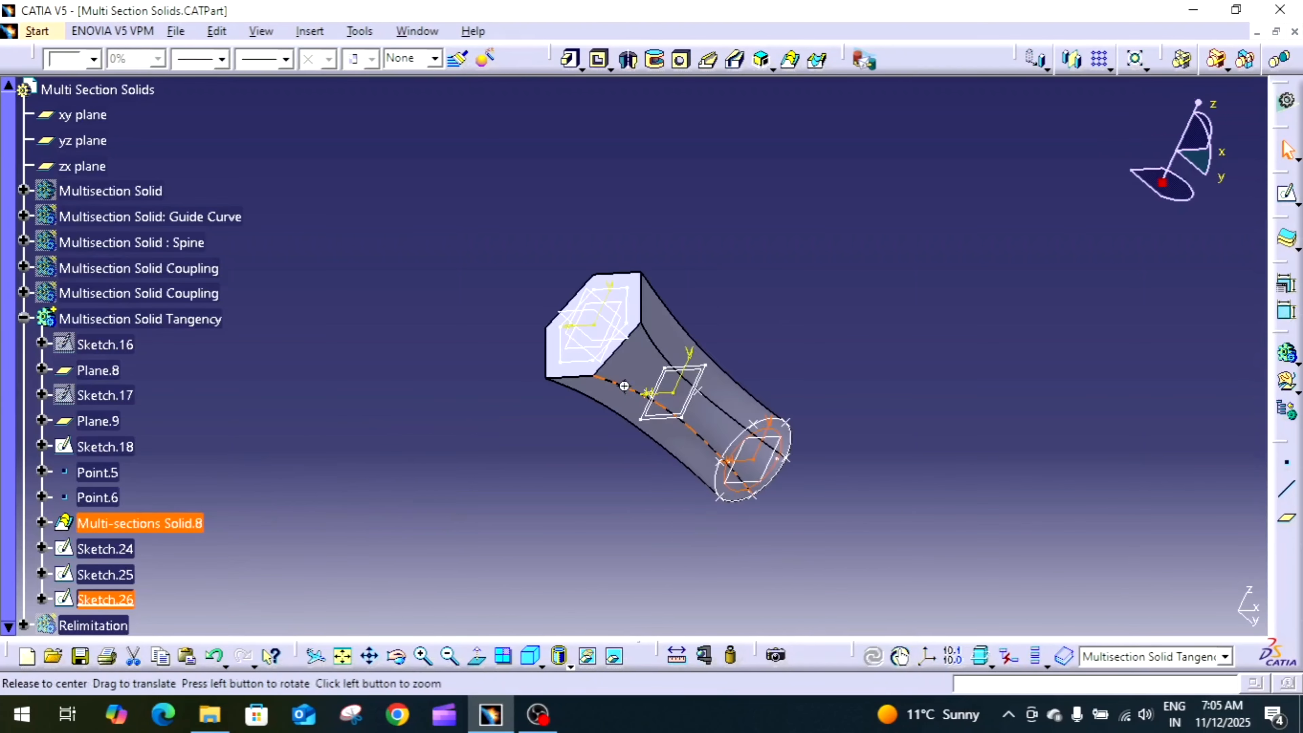
# Step: Hide Sketch.18, Point.5 and Point.6 of the Multisection Solid Tangency body
pyautogui.click(109, 442)
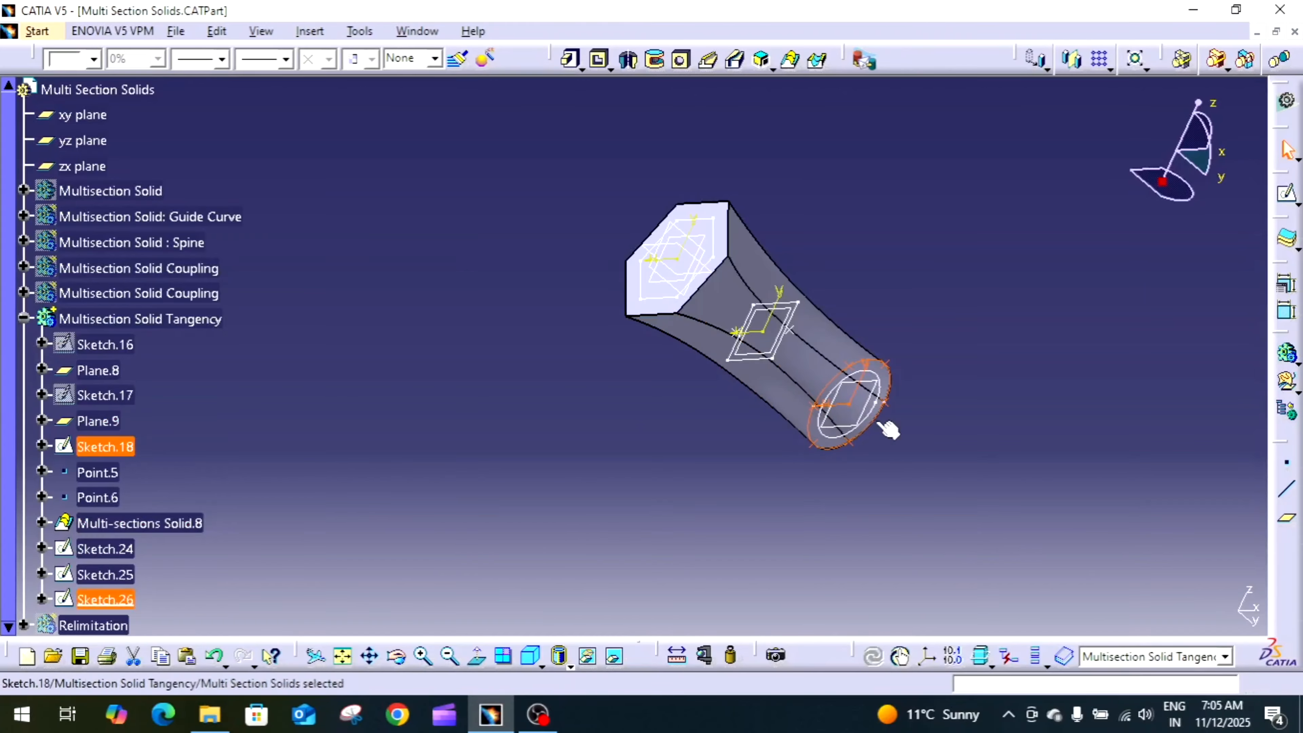
pyautogui.rightClick(121, 454)
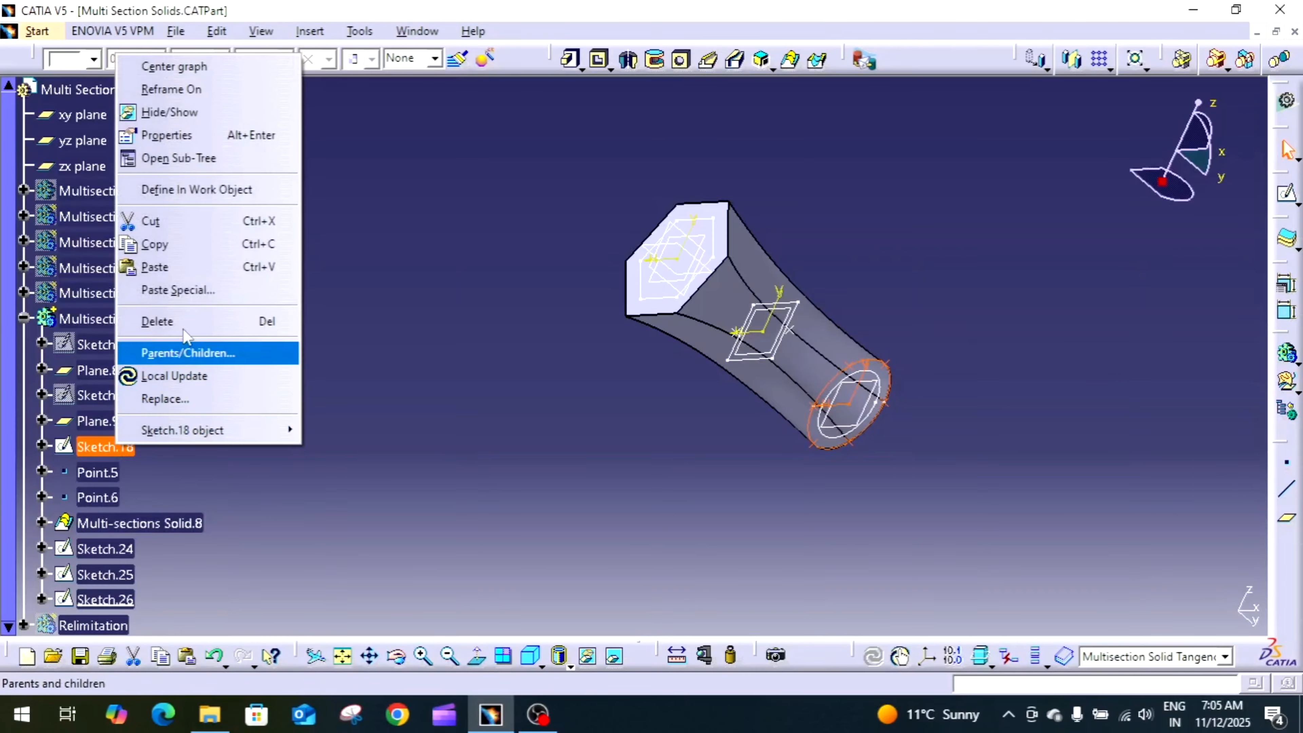
pyautogui.click(198, 113)
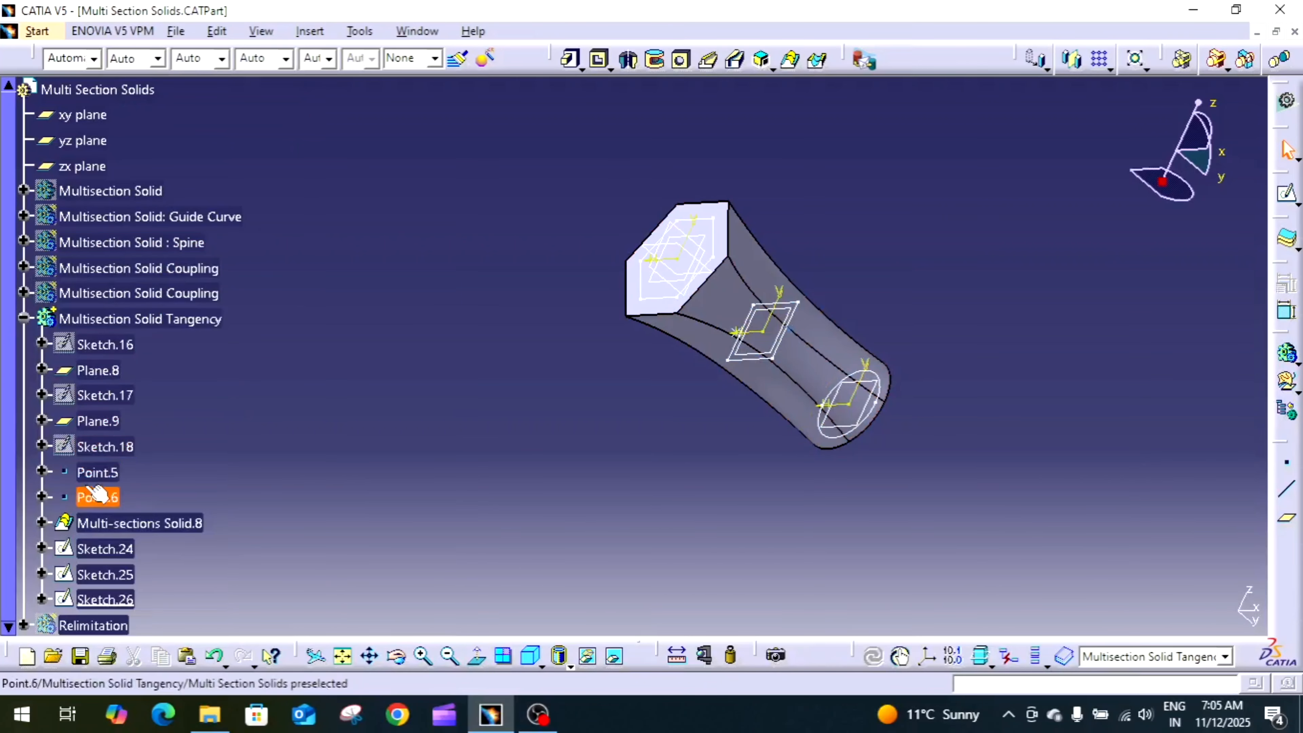
pyautogui.click(97, 472)
pyautogui.keyDown('ctrl'); pyautogui.click(116, 496); pyautogui.keyUp('ctrl')
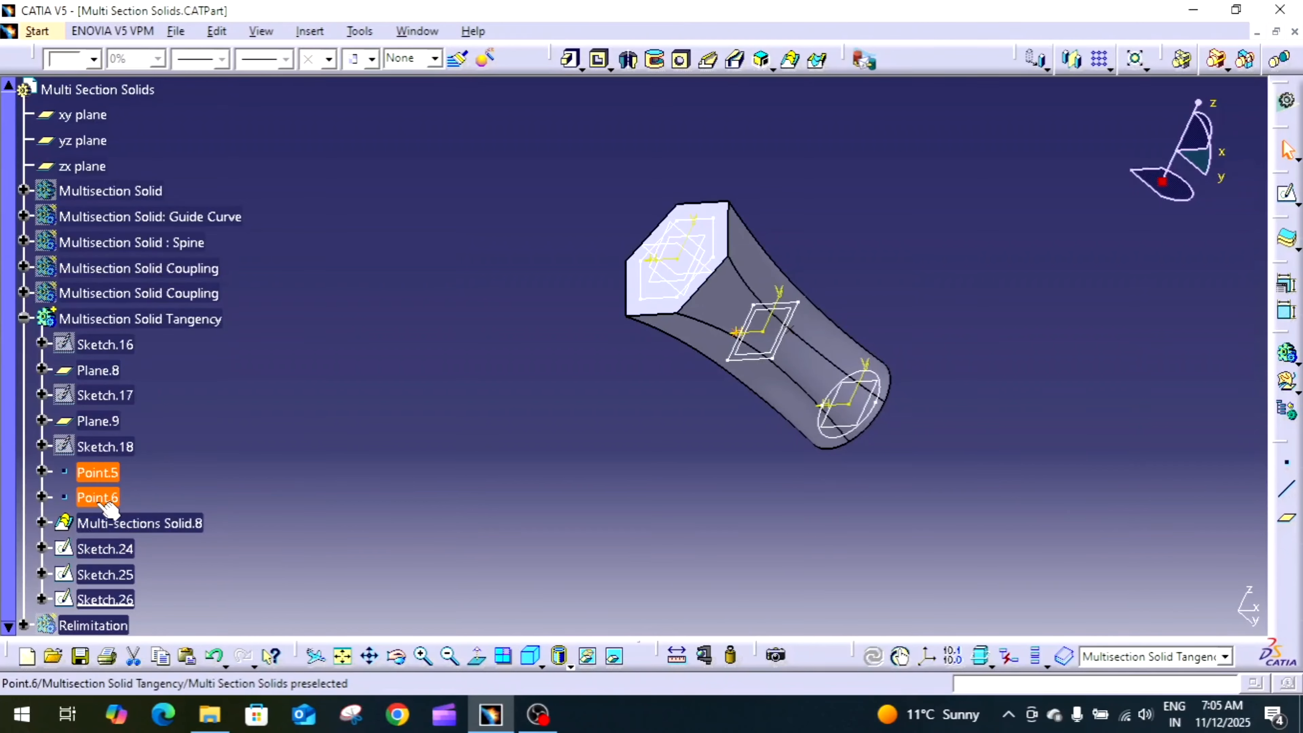
pyautogui.rightClick(106, 503)
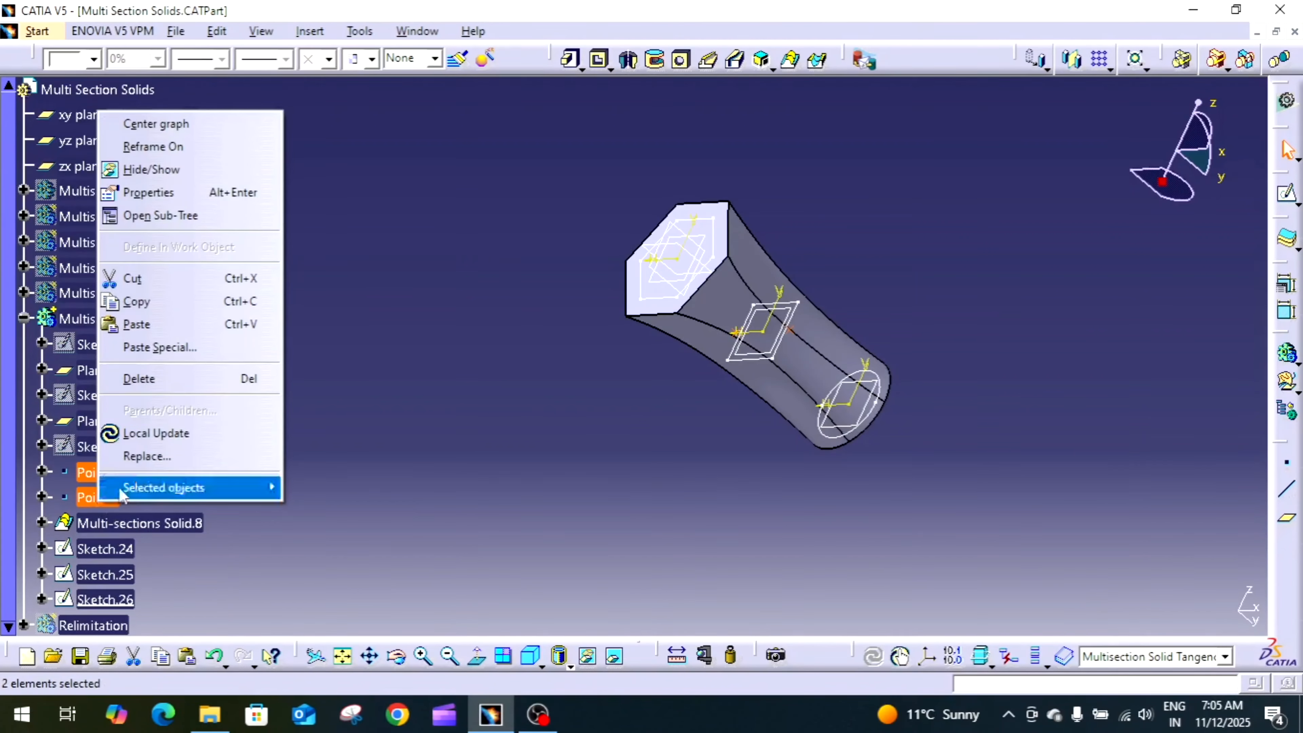
pyautogui.click(189, 170)
# Step: Create an on-curve point on Sketch.25 near the middle of the square's left side, about 74 mm along from its reference vertex
pyautogui.moveTo(339, 358); pyautogui.dragTo(407, 365, button='middle')
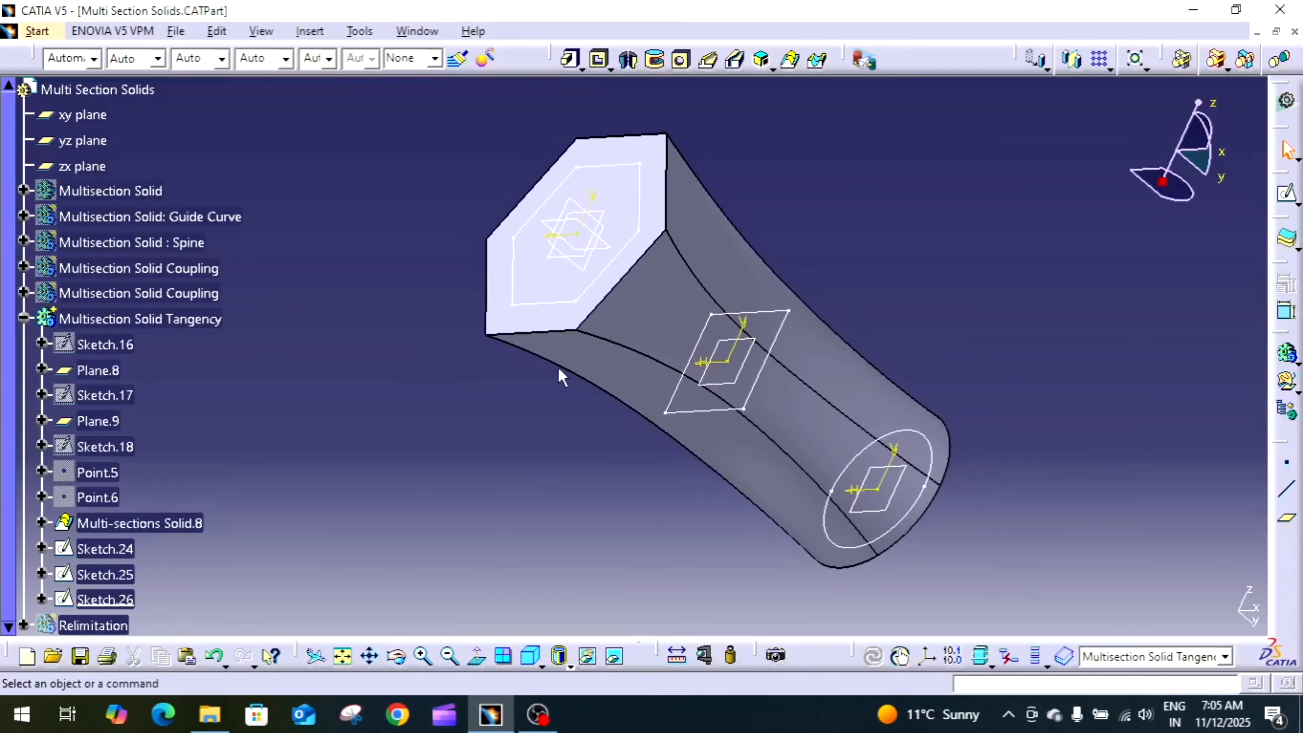
pyautogui.moveTo(561, 377); pyautogui.dragTo(708, 293, button='middle')
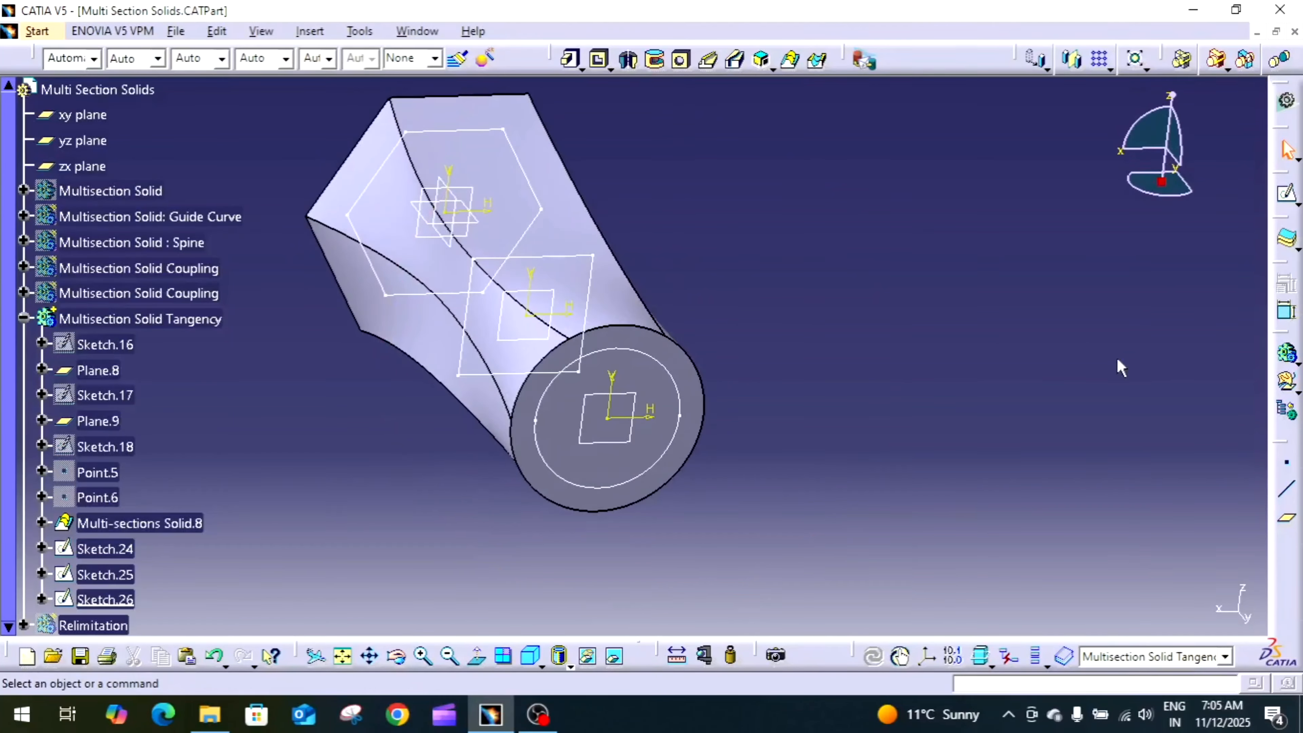
pyautogui.click(1288, 465)
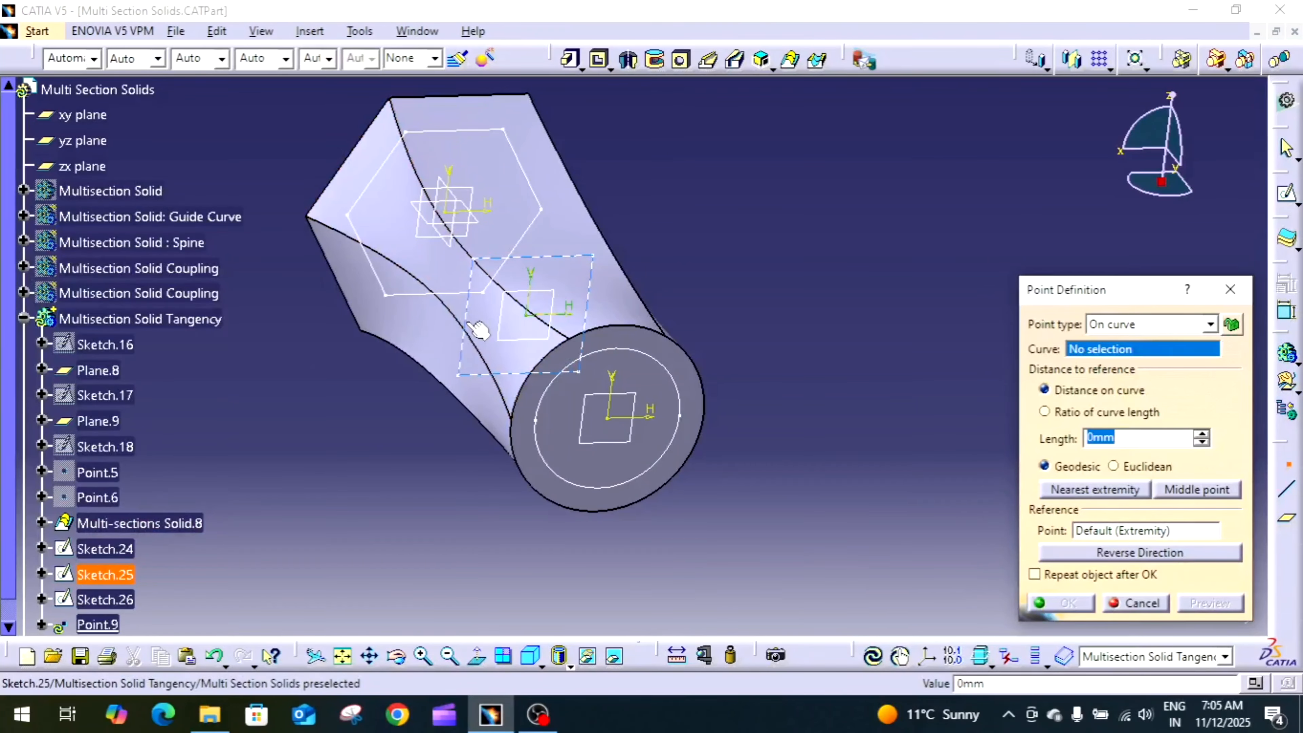
pyautogui.click(477, 329)
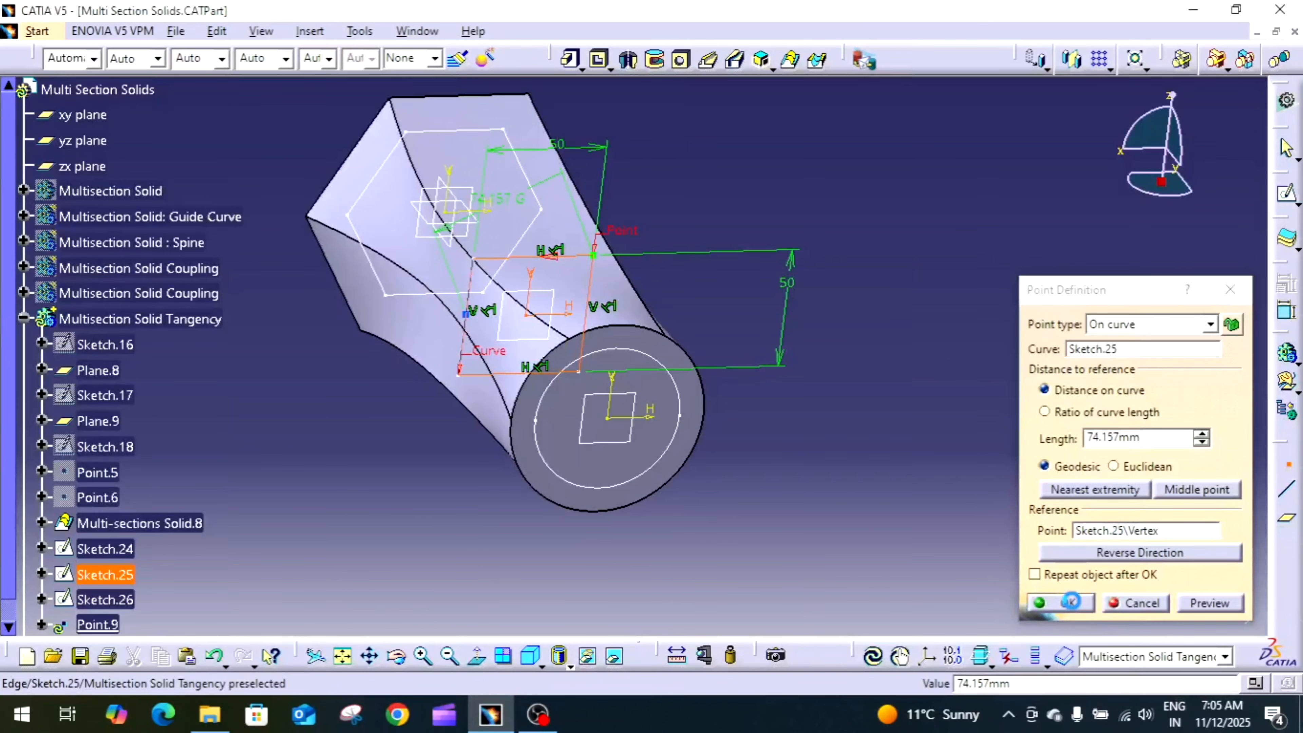
pyautogui.click(1070, 601)
# Step: Create a second on-curve point on Sketch.25 near the middle of the square's right side, about 174 mm along from its reference vertex
pyautogui.click(1289, 475)
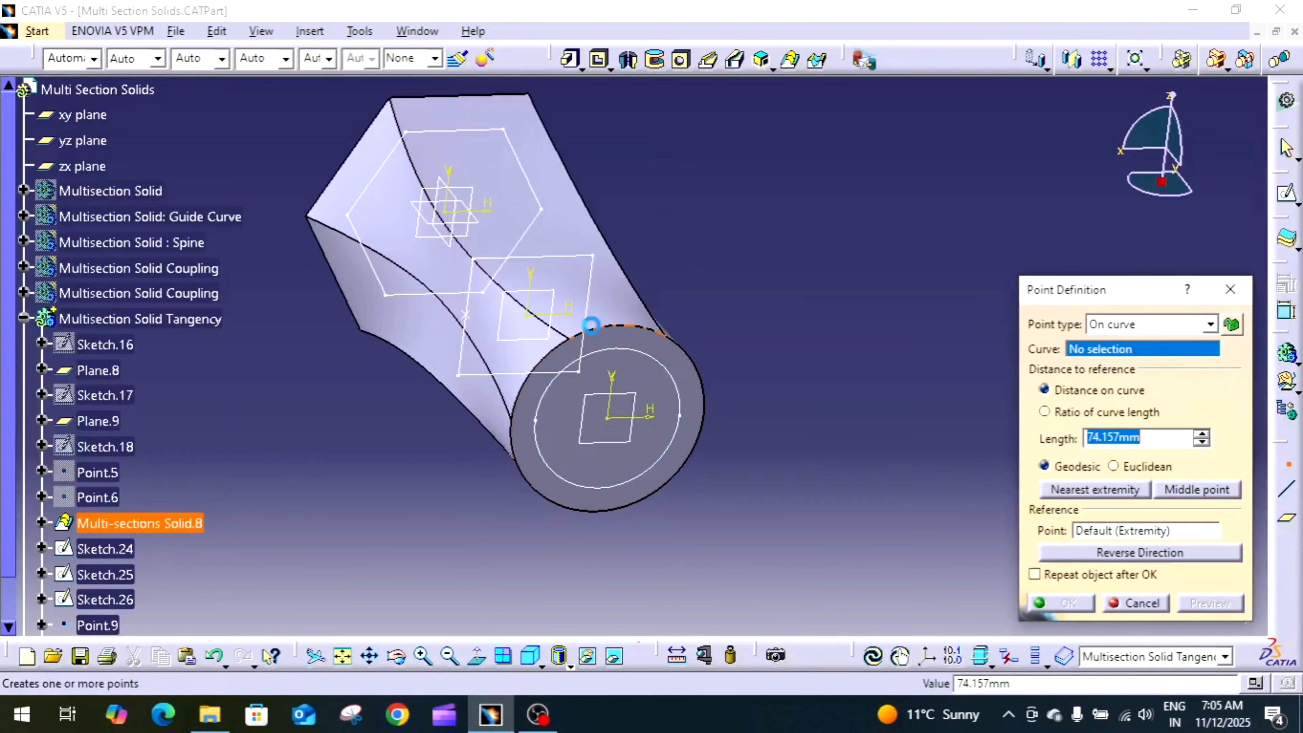
pyautogui.click(584, 313)
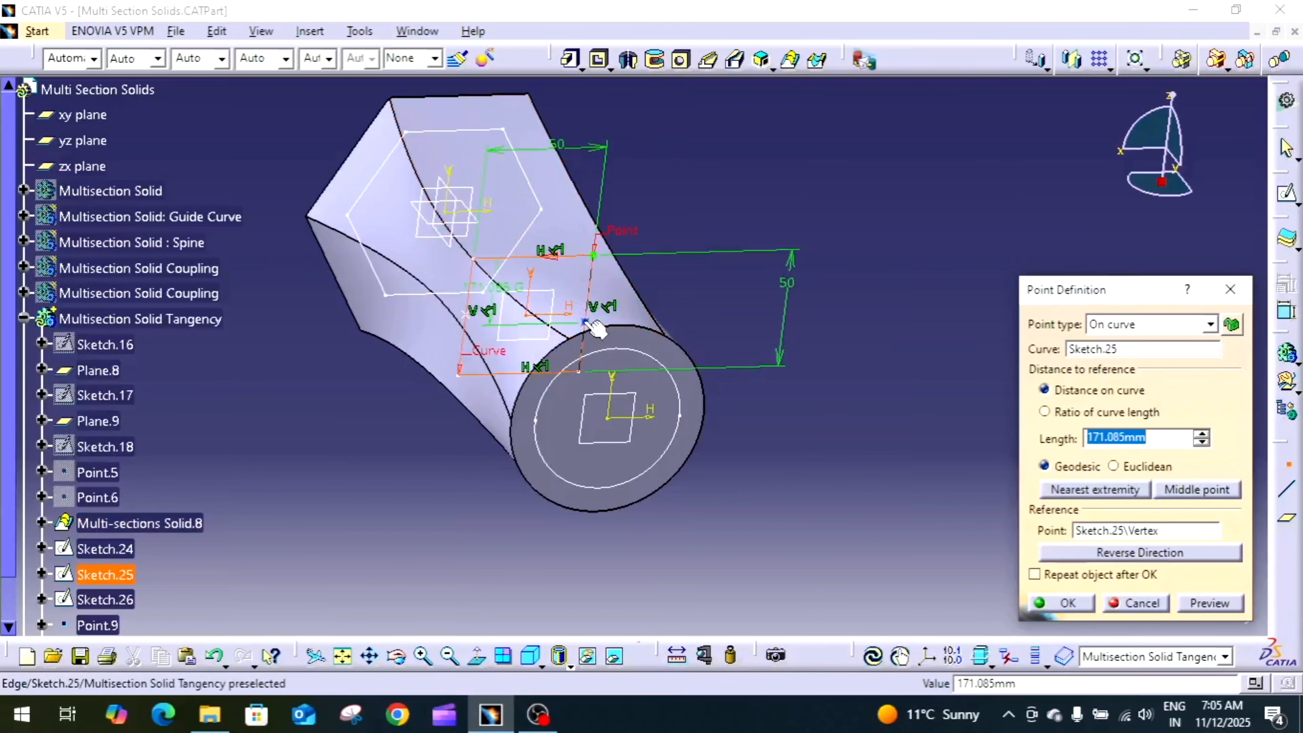
pyautogui.click(585, 314)
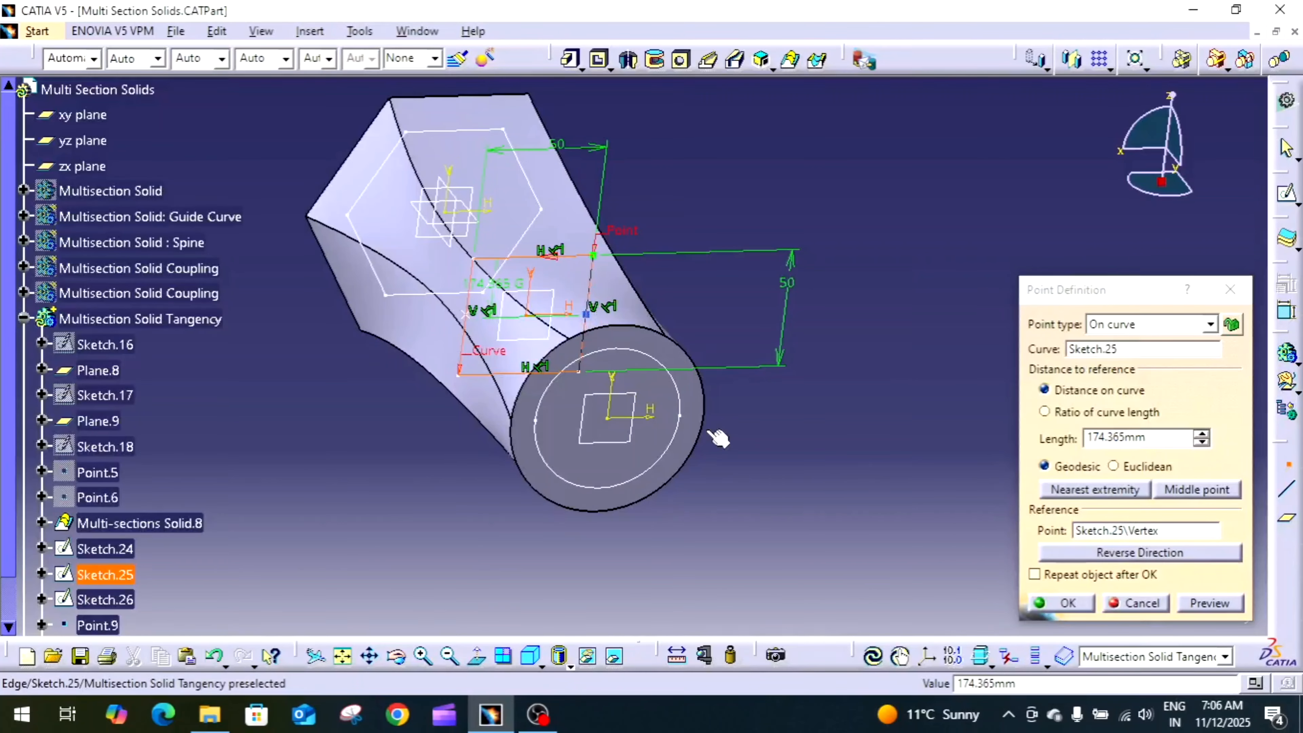
pyautogui.click(1086, 604)
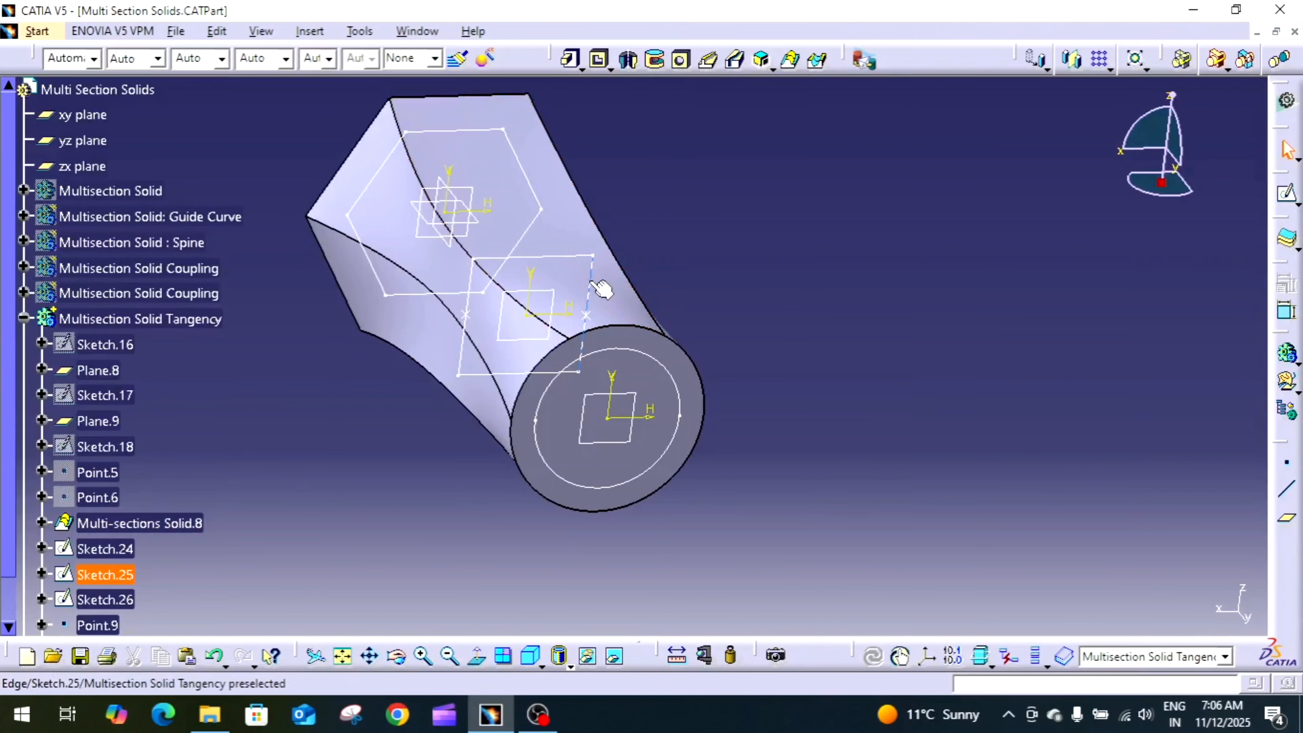
# Step: Edit Sketch.26, add 6 equidistant points along the circle and exit the sketch
pyautogui.click(675, 396)
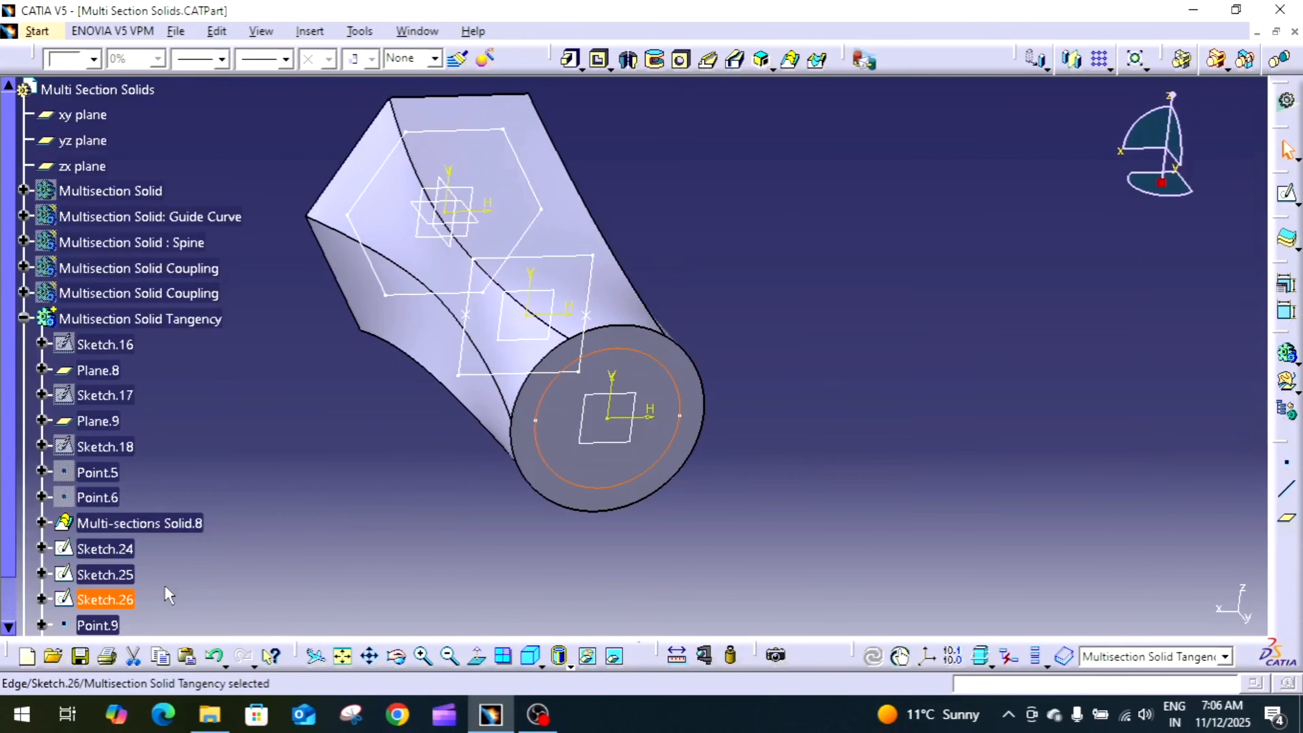
pyautogui.click(125, 599)
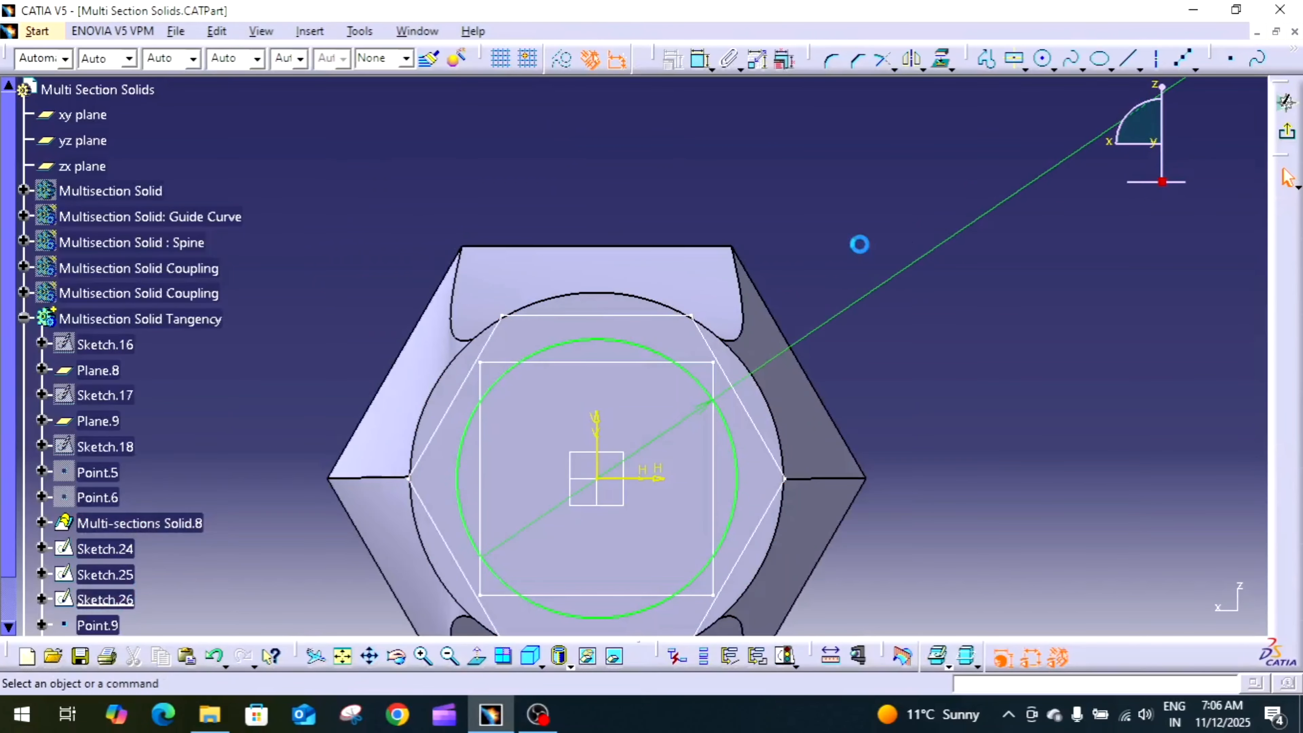
pyautogui.click(1182, 58)
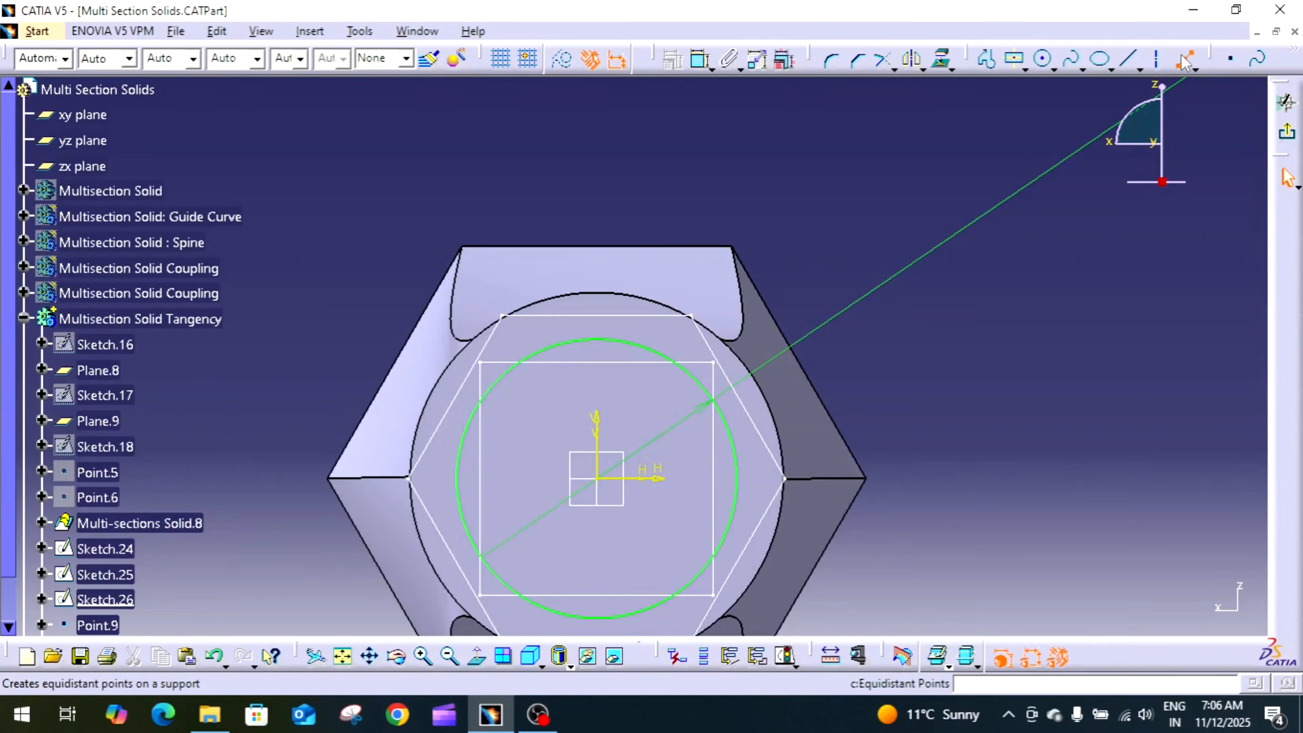
pyautogui.click(621, 342)
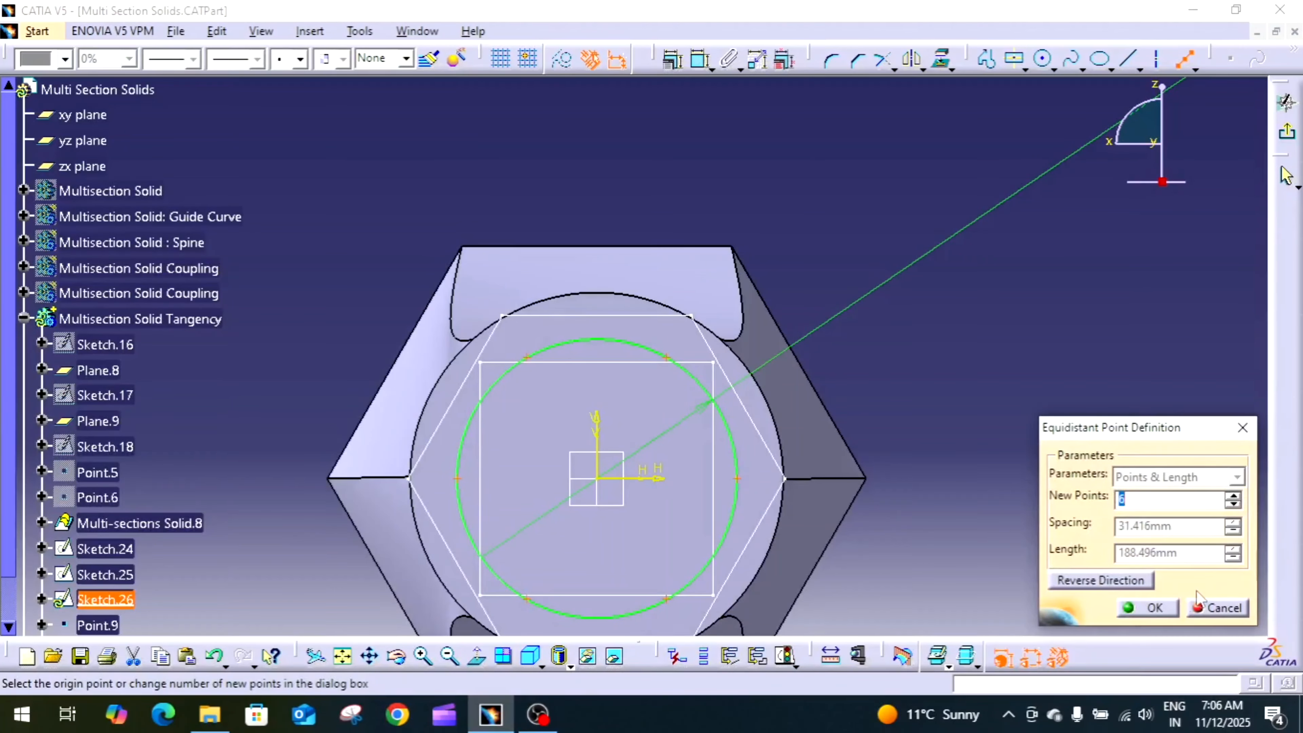
pyautogui.click(1159, 607)
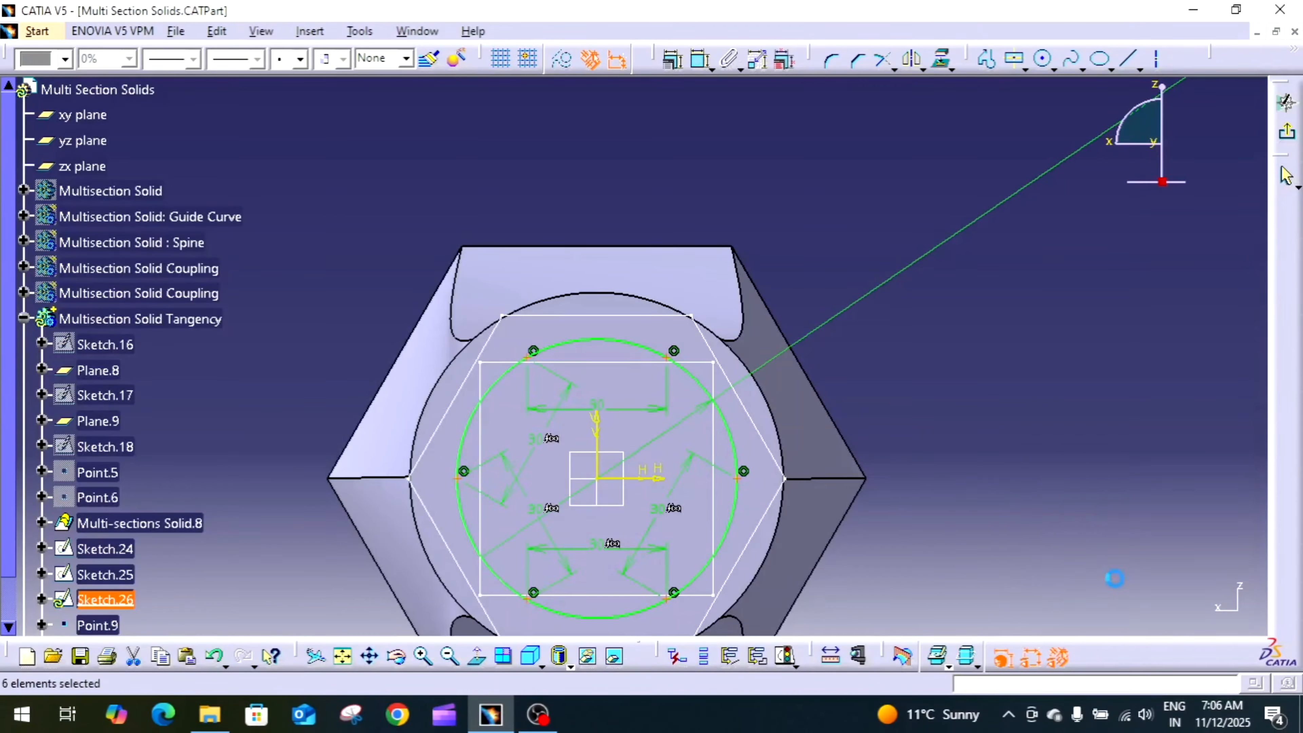
pyautogui.click(1287, 133)
# Step: Start a Removed Multi-sections Solid with Sketch.24, Sketch.25 and the circle of Sketch.26 as its sections
pyautogui.moveTo(914, 356); pyautogui.dragTo(929, 423, button='middle')
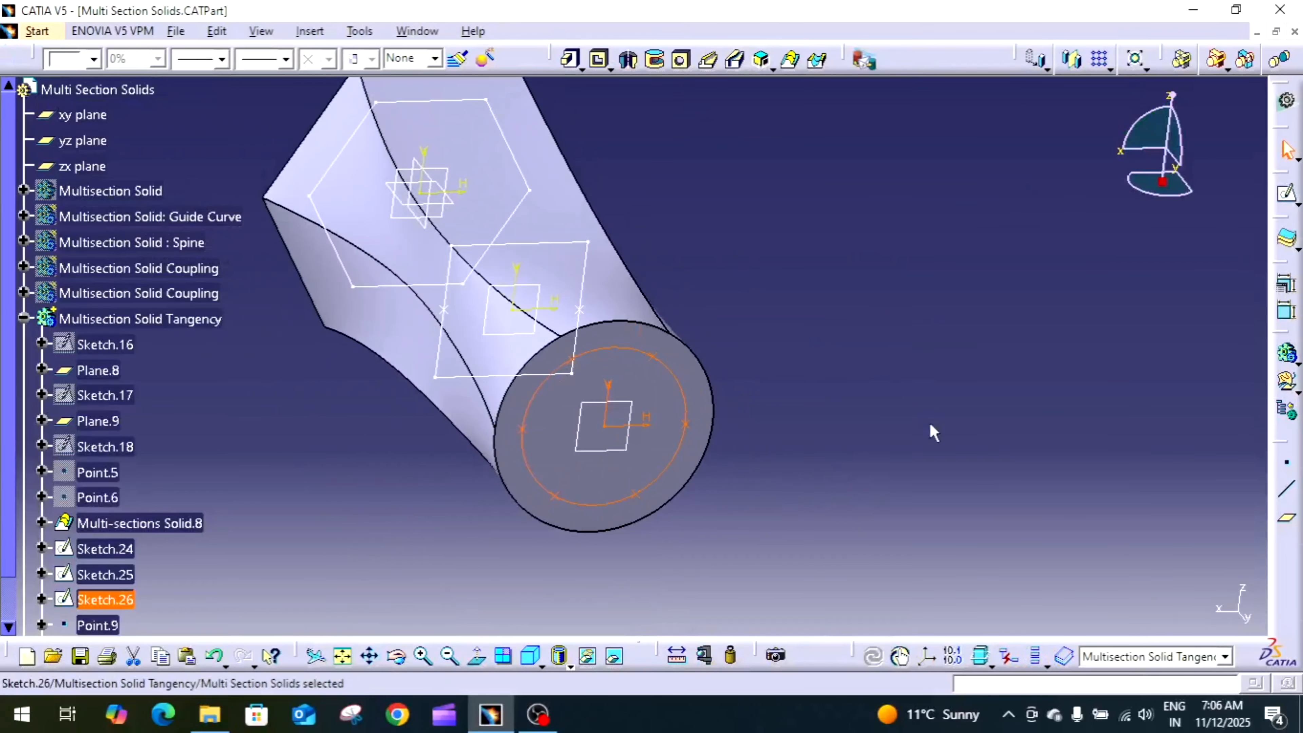
pyautogui.moveTo(834, 358); pyautogui.dragTo(864, 396, button='middle')
pyautogui.moveTo(870, 349); pyautogui.dragTo(904, 383, button='middle')
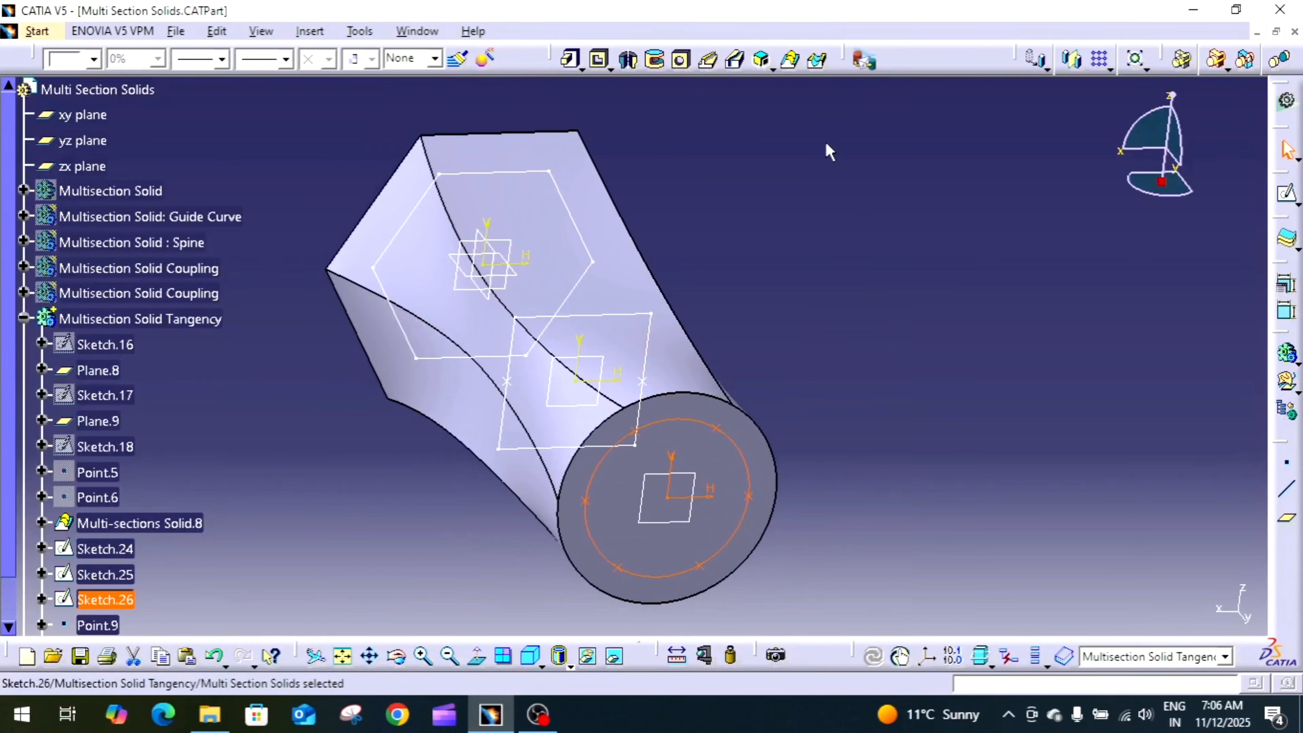
pyautogui.click(819, 61)
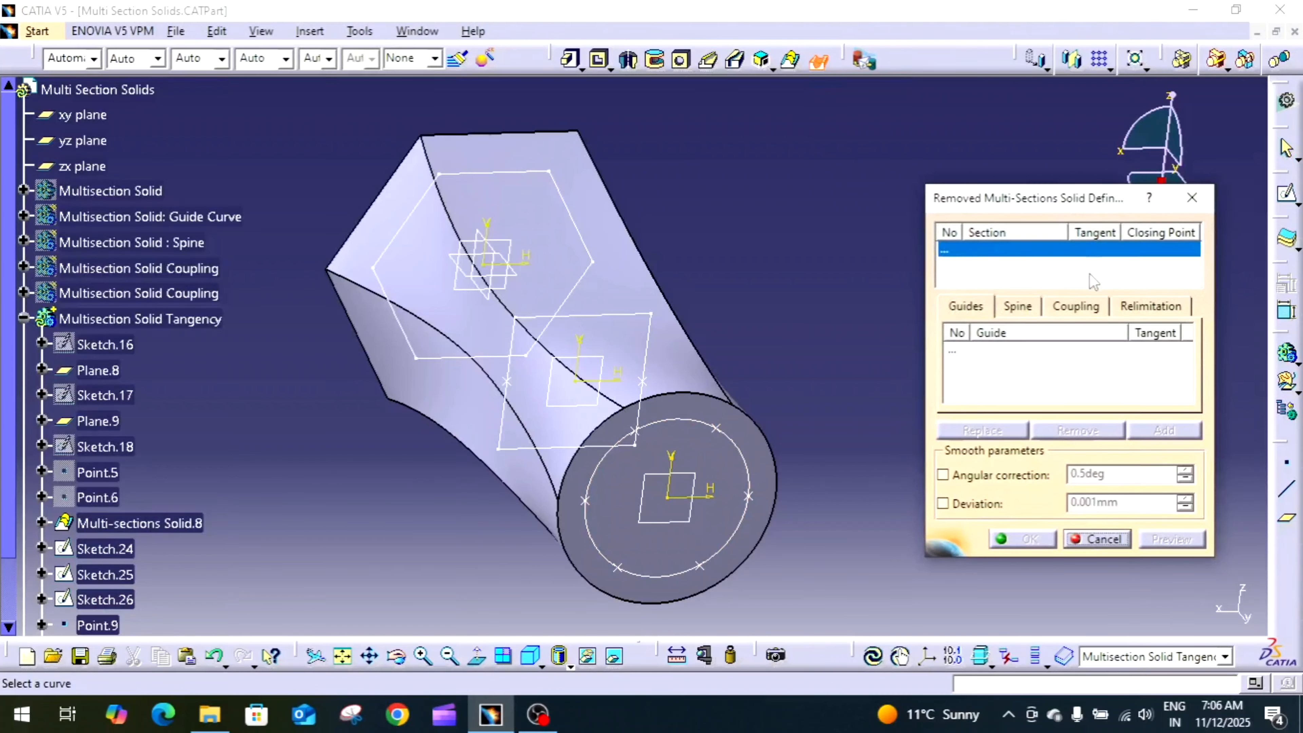
pyautogui.click(578, 220)
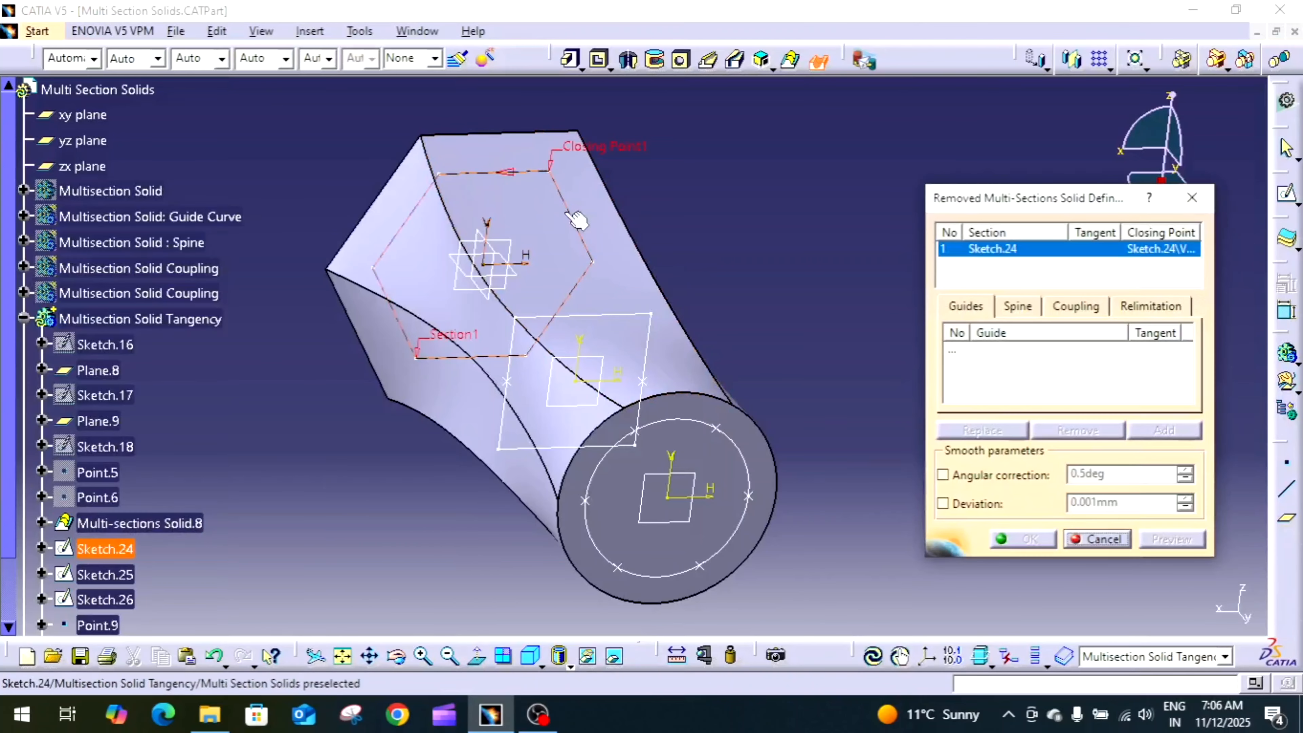
pyautogui.click(647, 342)
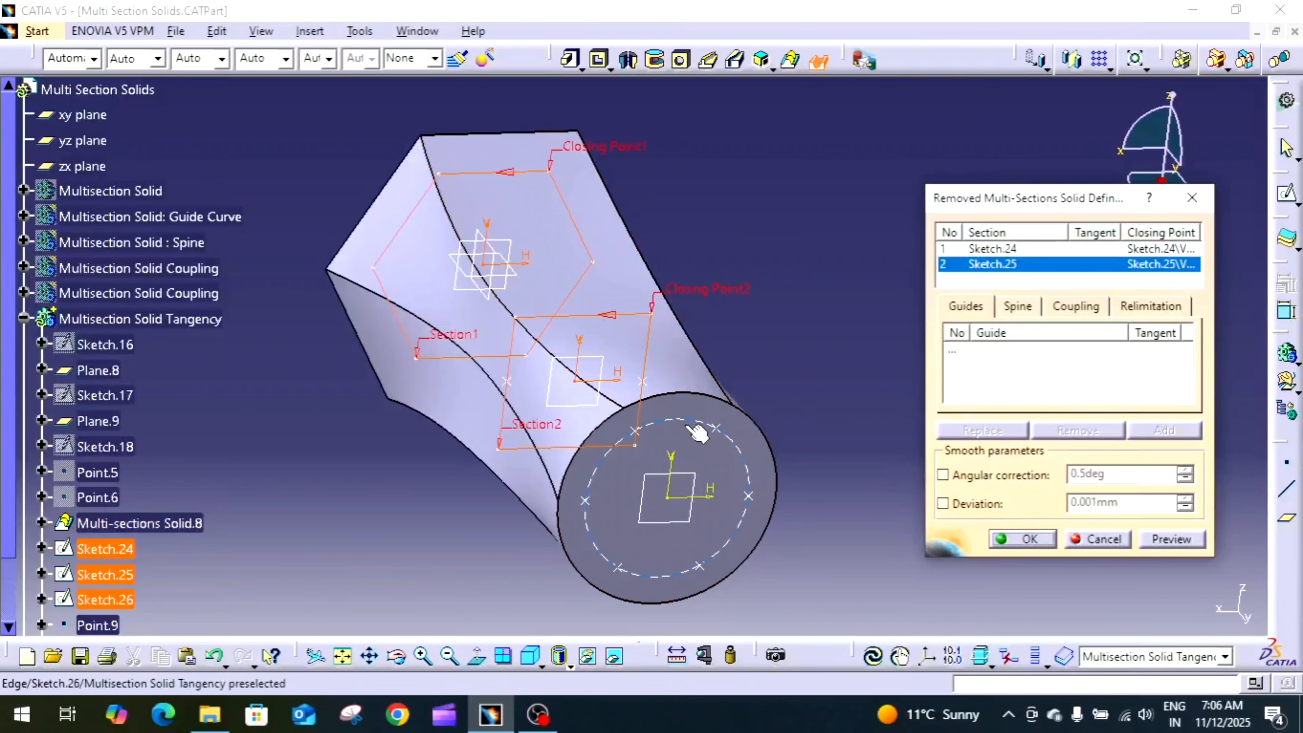
pyautogui.click(586, 490)
# Step: Replace the circle's closing point with its upper-right equidistant point and try to generate the removed solid
pyautogui.moveTo(672, 458); pyautogui.dragTo(670, 401, button='middle')
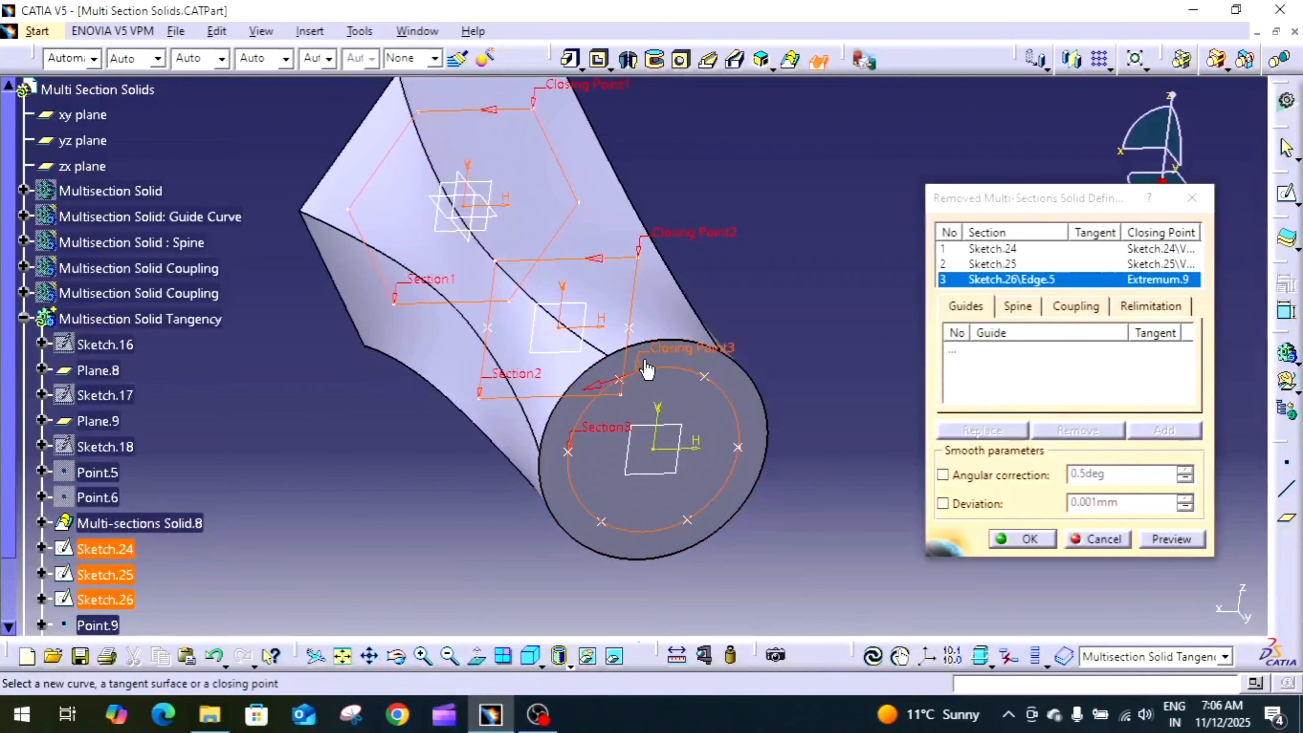
pyautogui.rightClick(664, 349)
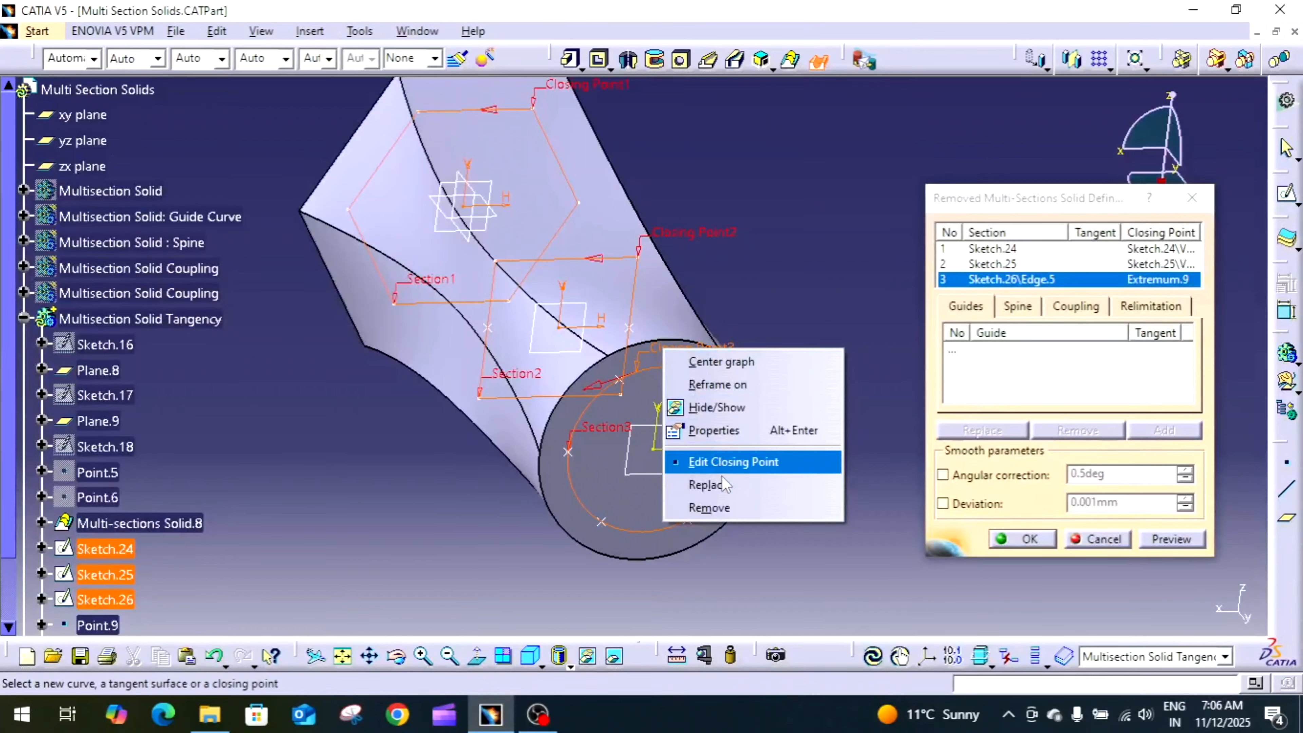
pyautogui.click(724, 485)
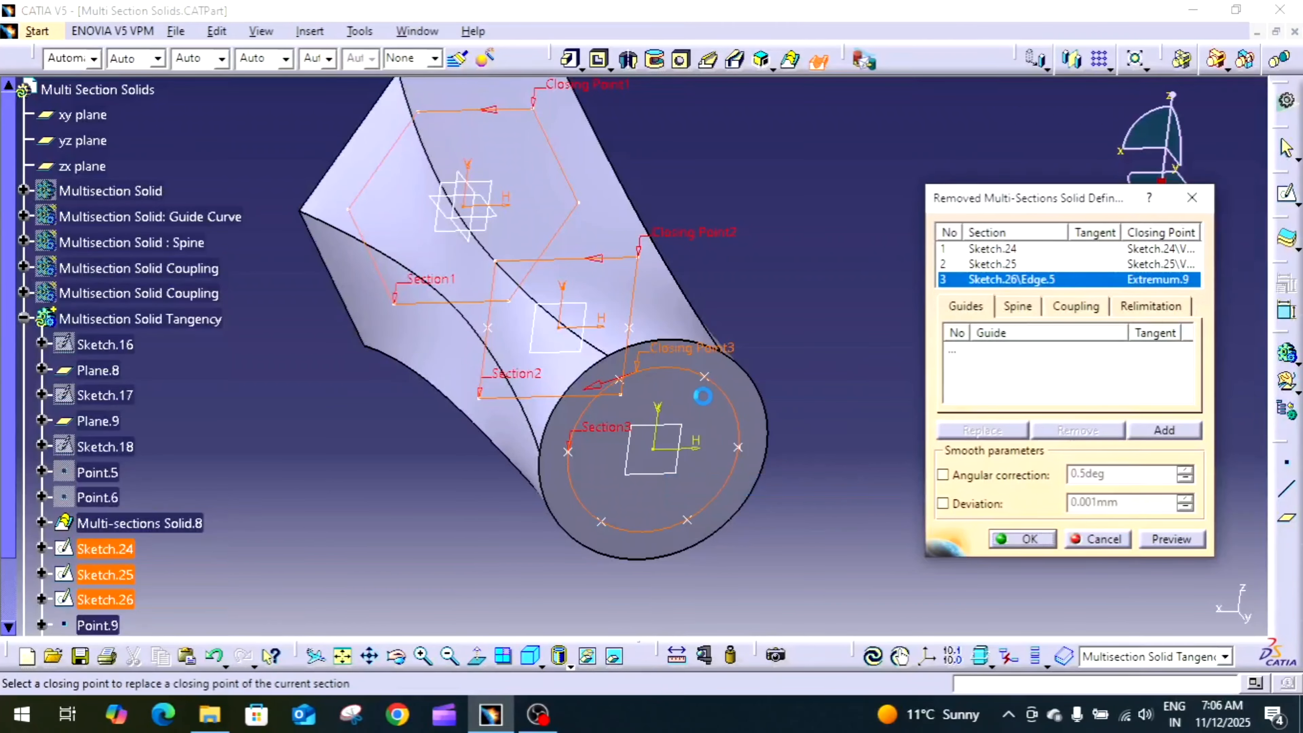
pyautogui.click(703, 374)
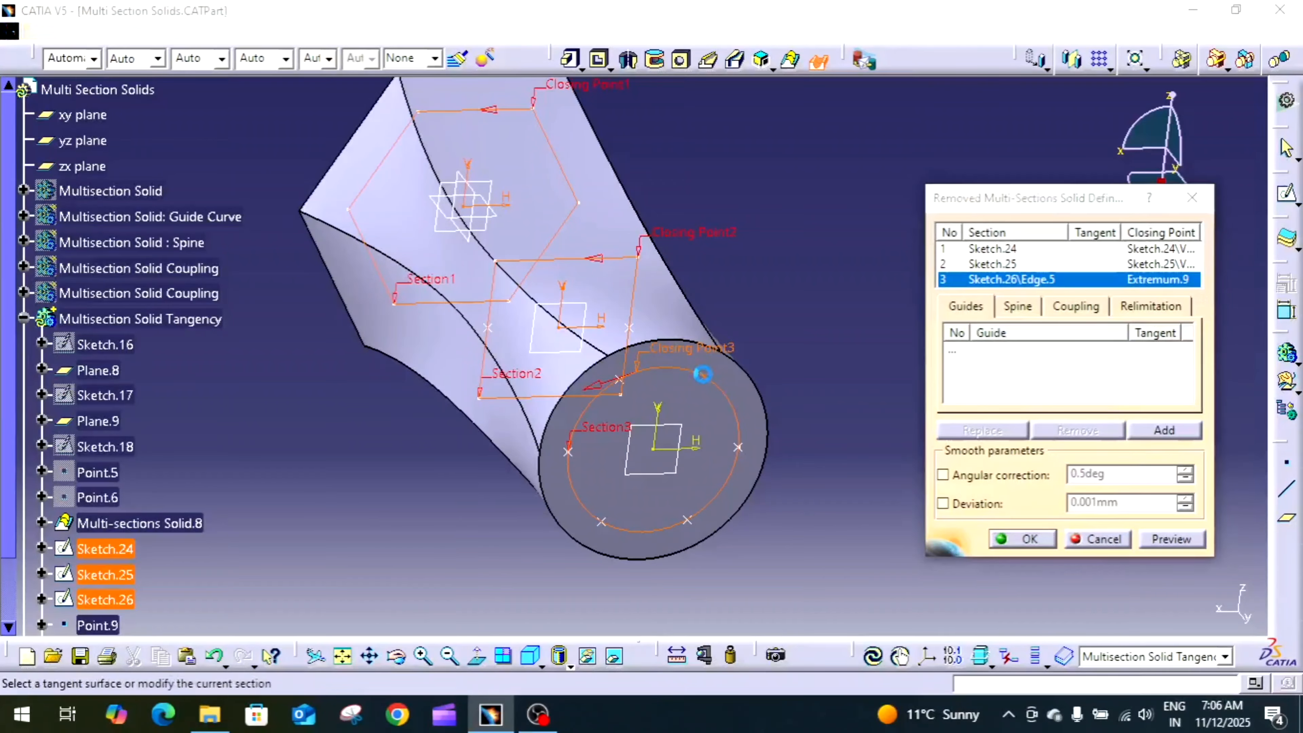
pyautogui.click(1006, 540)
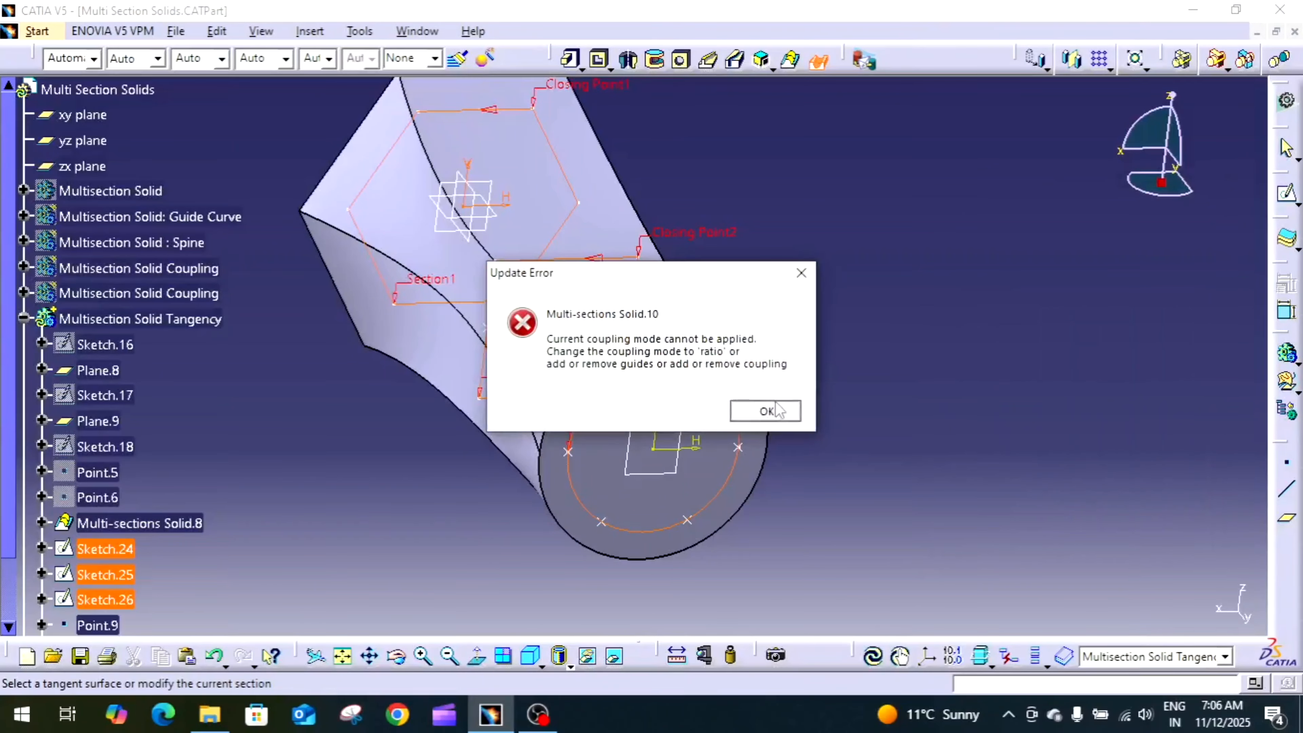
pyautogui.click(766, 411)
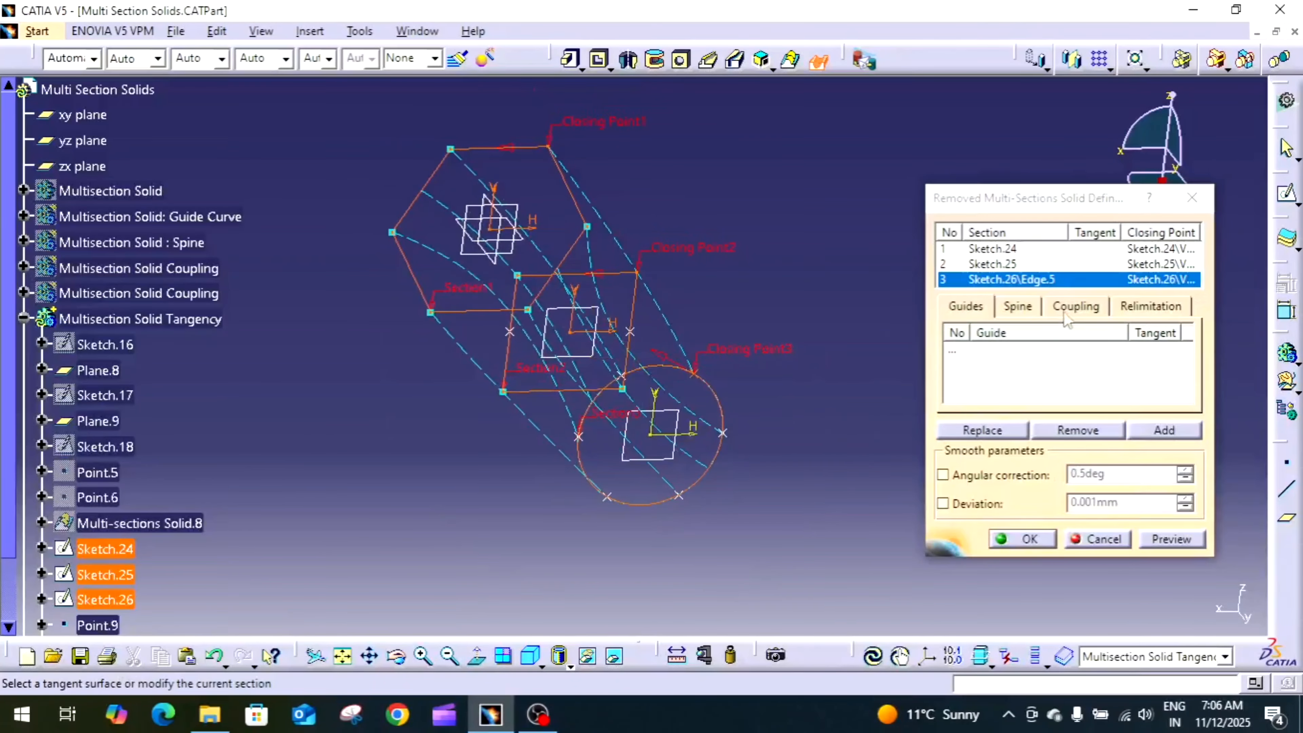
# Step: Start the first coupling with a new on-curve point on Sketch.24, 0 mm from the hexagon's closing-point vertex
pyautogui.click(1075, 306)
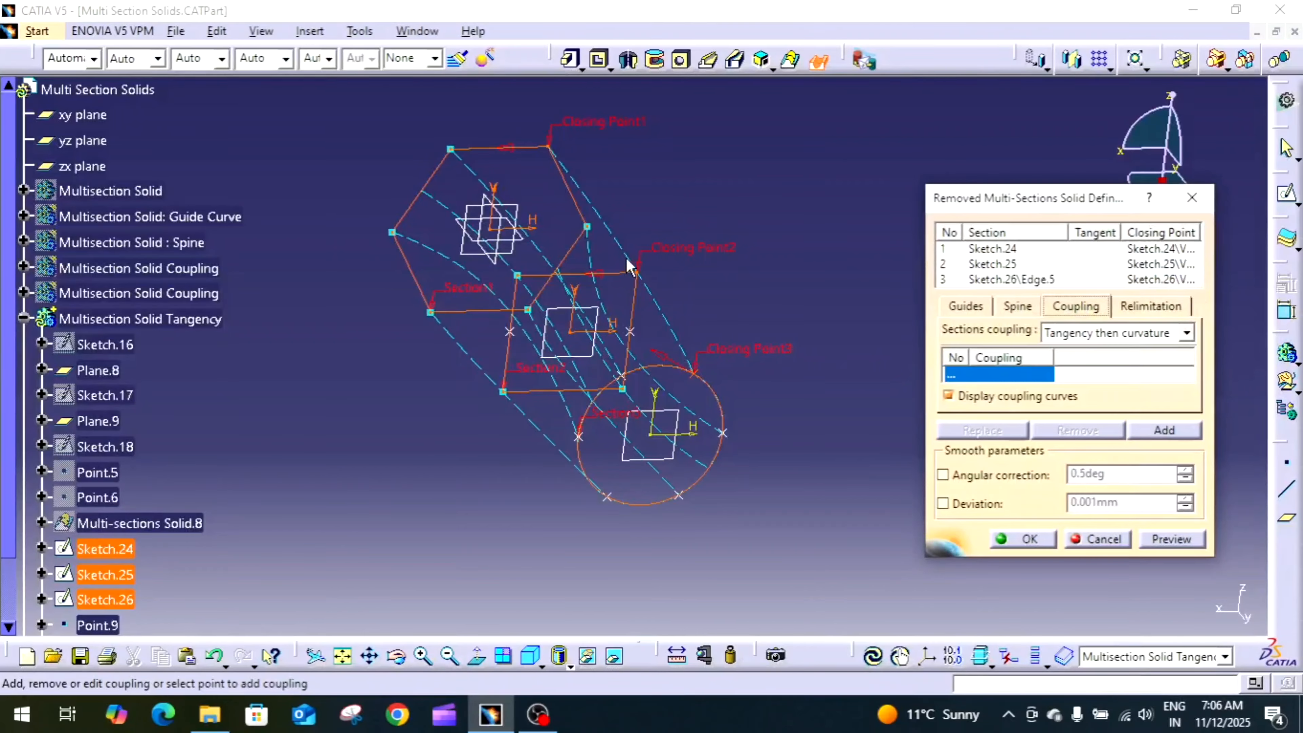
pyautogui.click(551, 148)
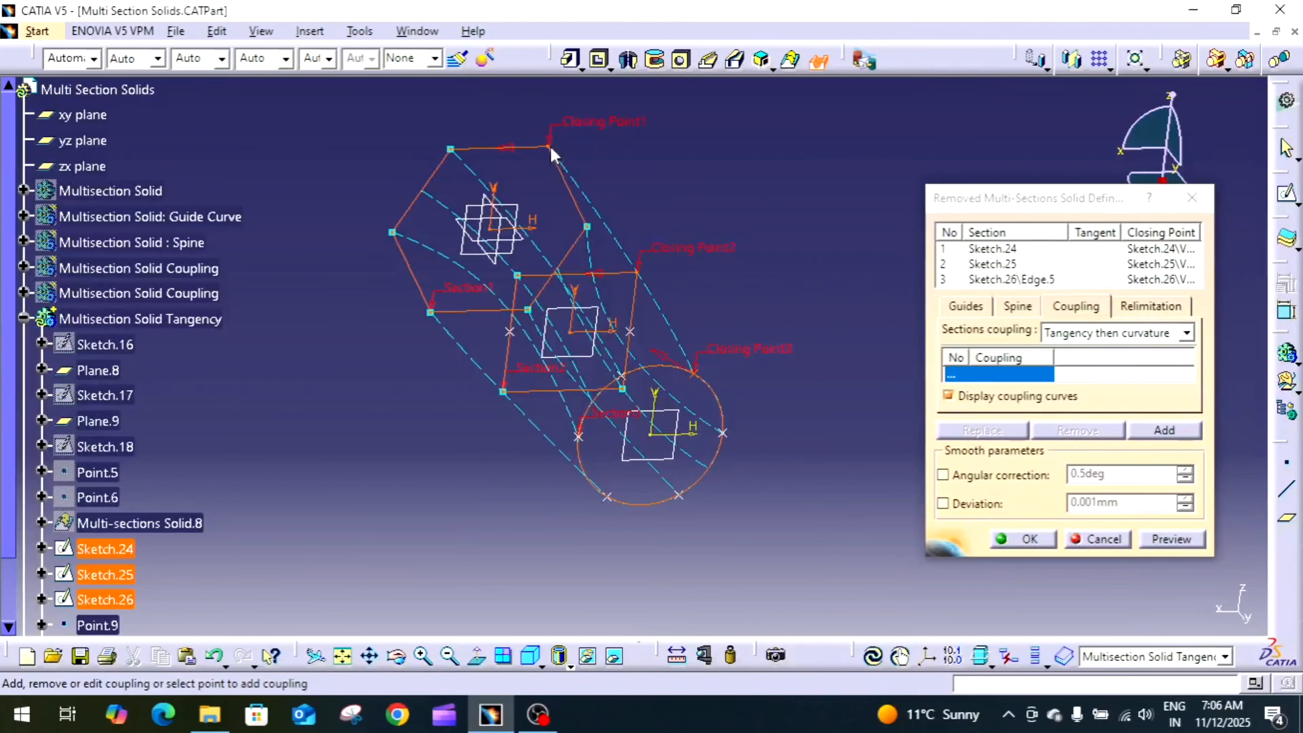
pyautogui.rightClick(551, 147)
pyautogui.click(607, 410)
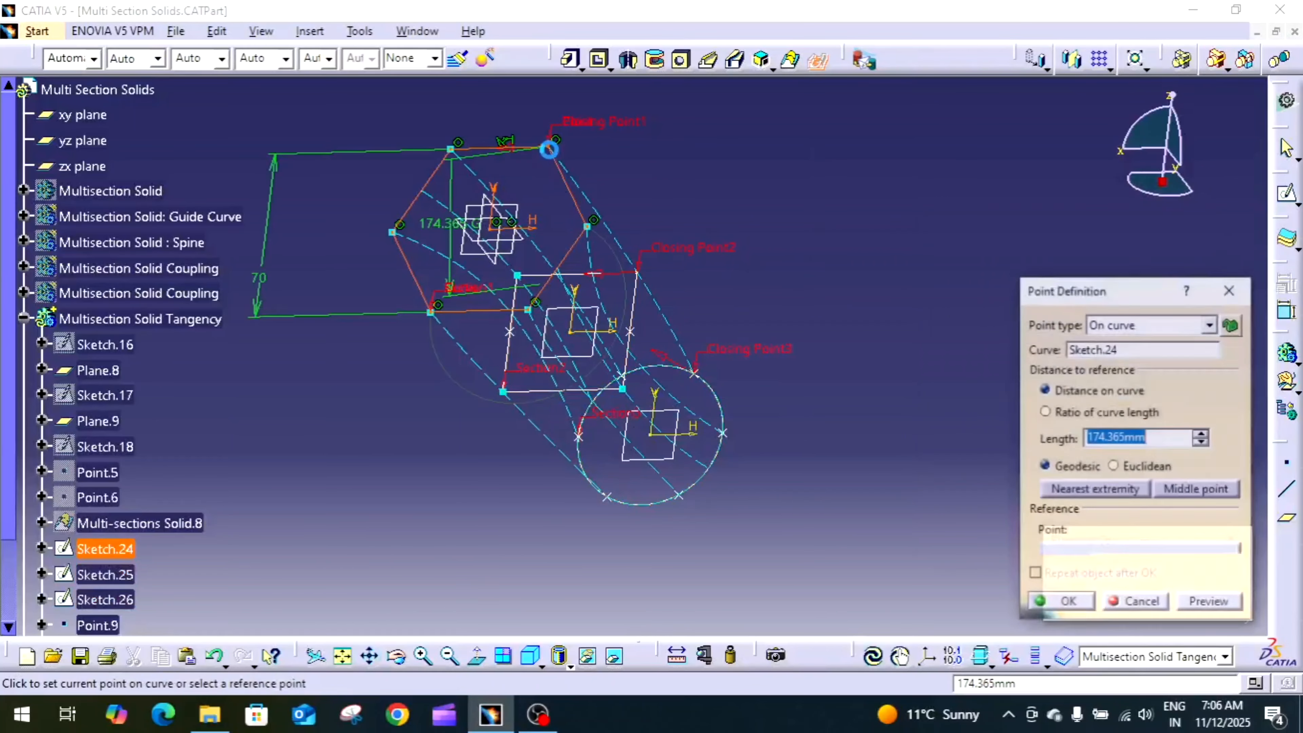
pyautogui.click(549, 151)
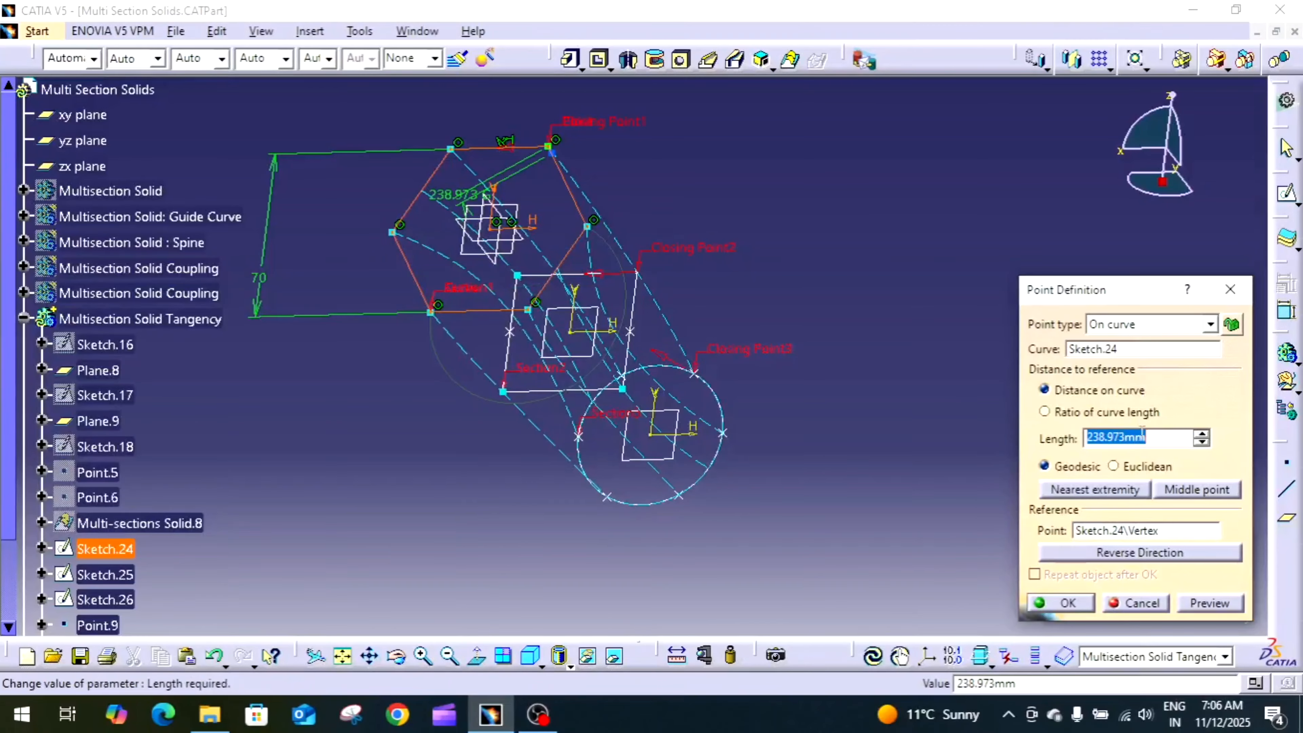
pyautogui.write('0')
pyautogui.click(1059, 602)
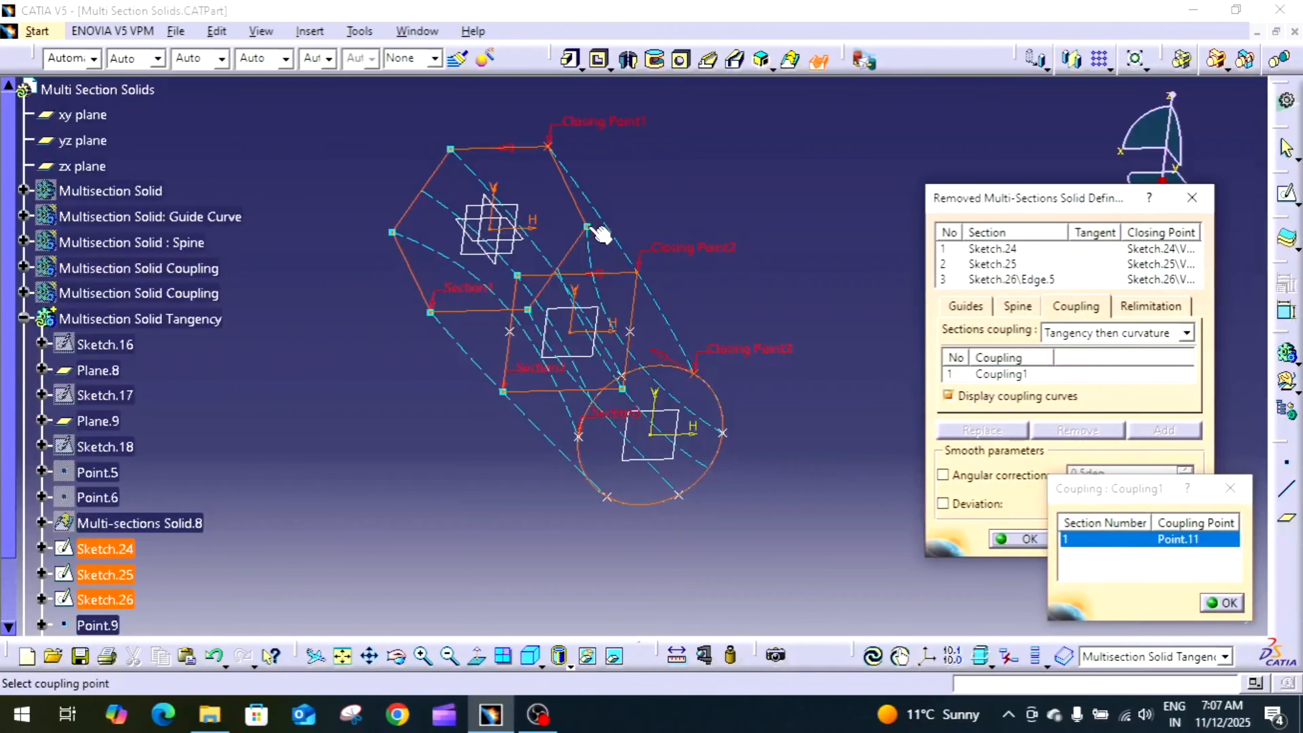
# Step: Add a new on-curve point on Sketch.25 to the first coupling, 0 mm from the square's closing-point vertex
pyautogui.moveTo(641, 256); pyautogui.dragTo(662, 208, button='middle')
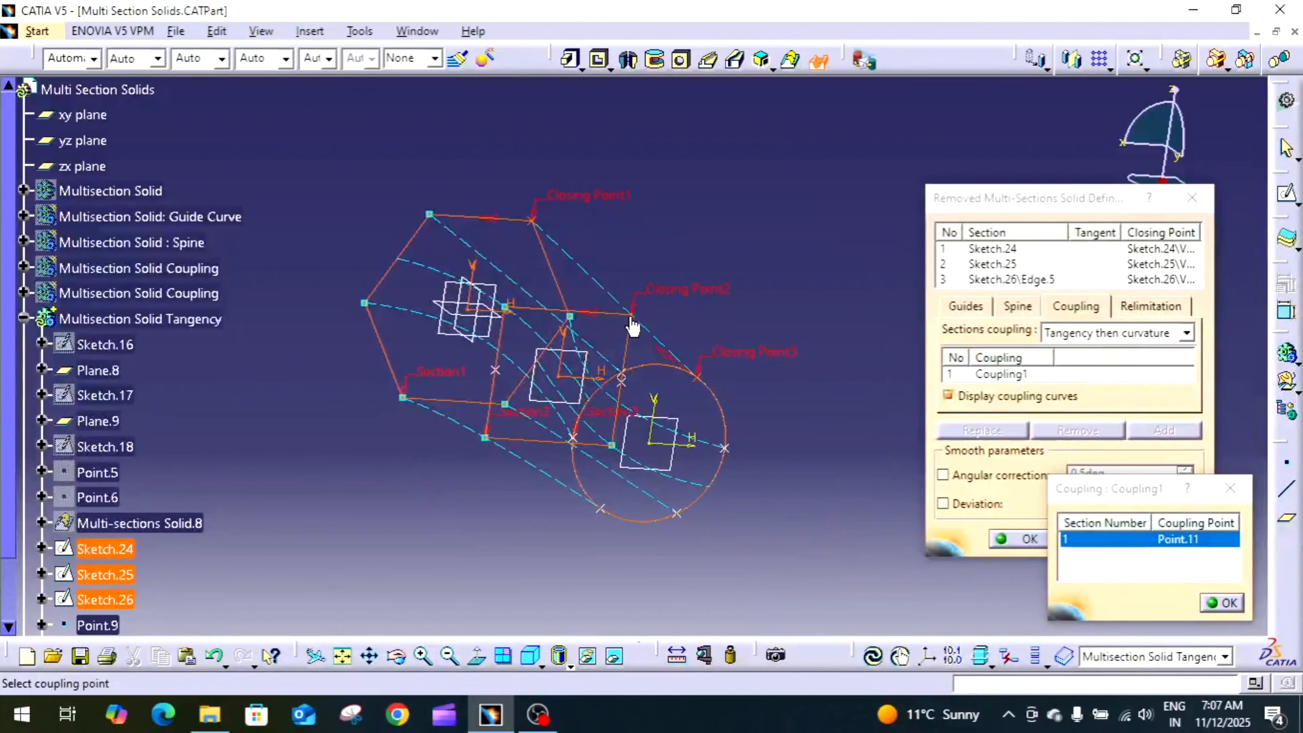
pyautogui.rightClick(634, 325)
pyautogui.click(675, 626)
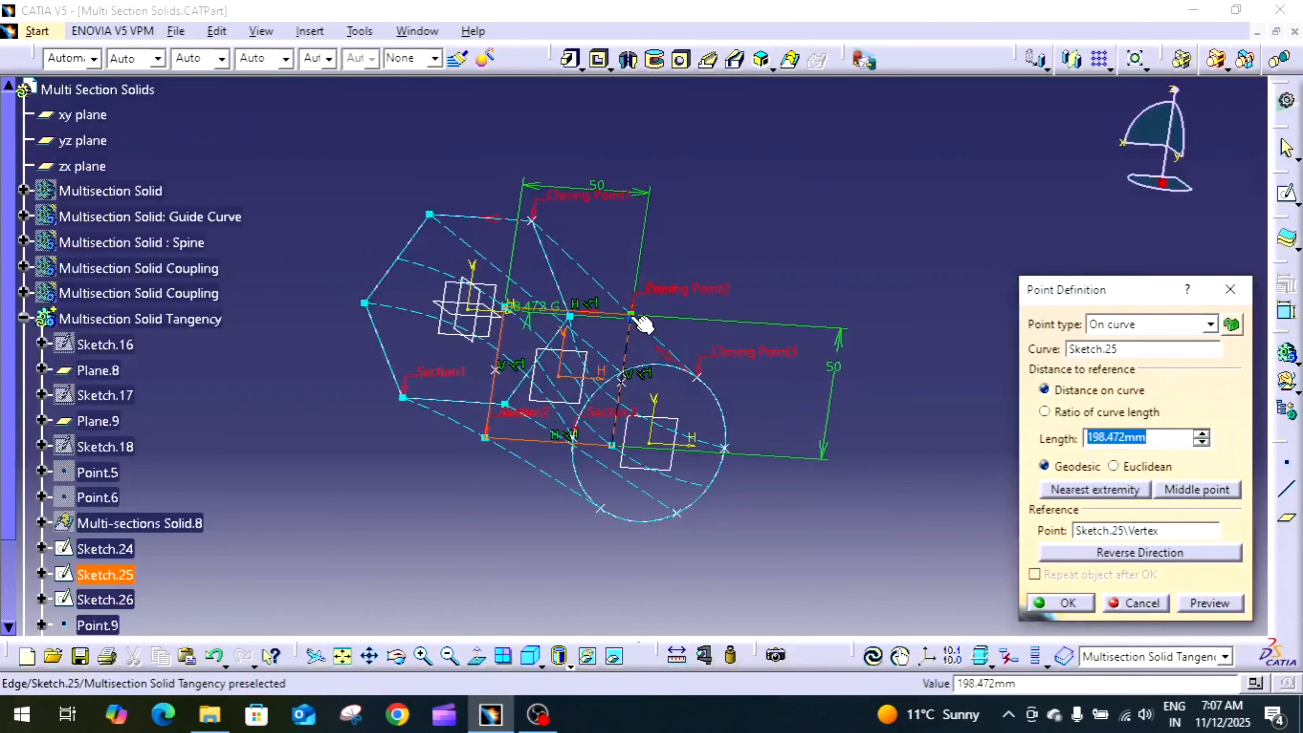
pyautogui.write('0')
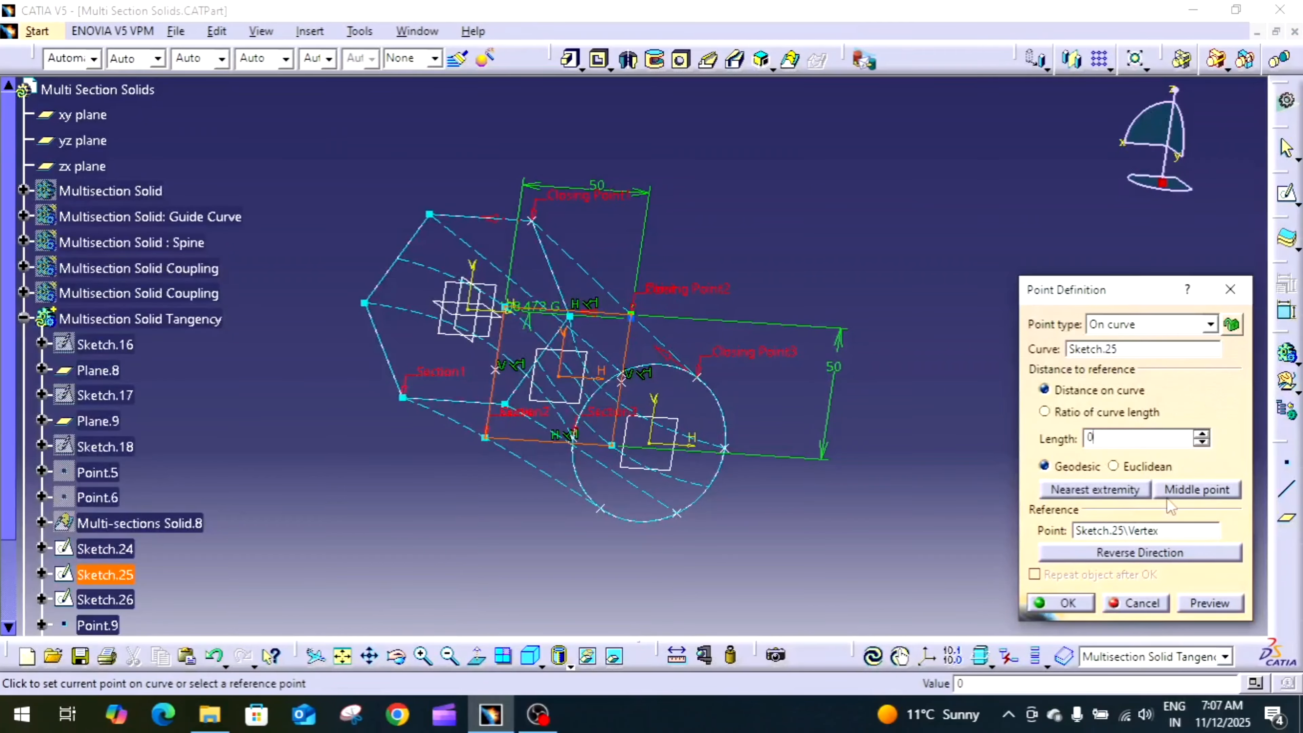
pyautogui.click(1077, 611)
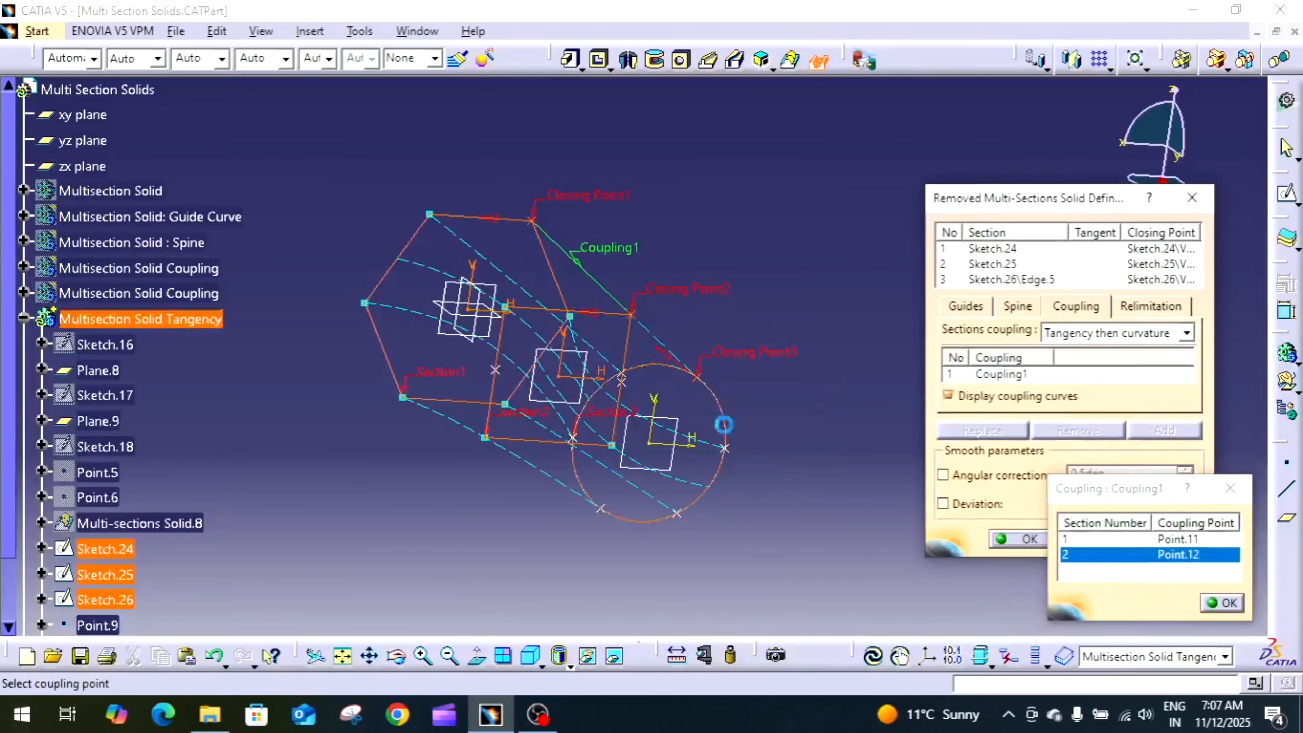
# Step: Complete the first coupling with a new on-curve point on the circle, 0 mm from its closing-point vertex
pyautogui.rightClick(698, 378)
pyautogui.click(750, 366)
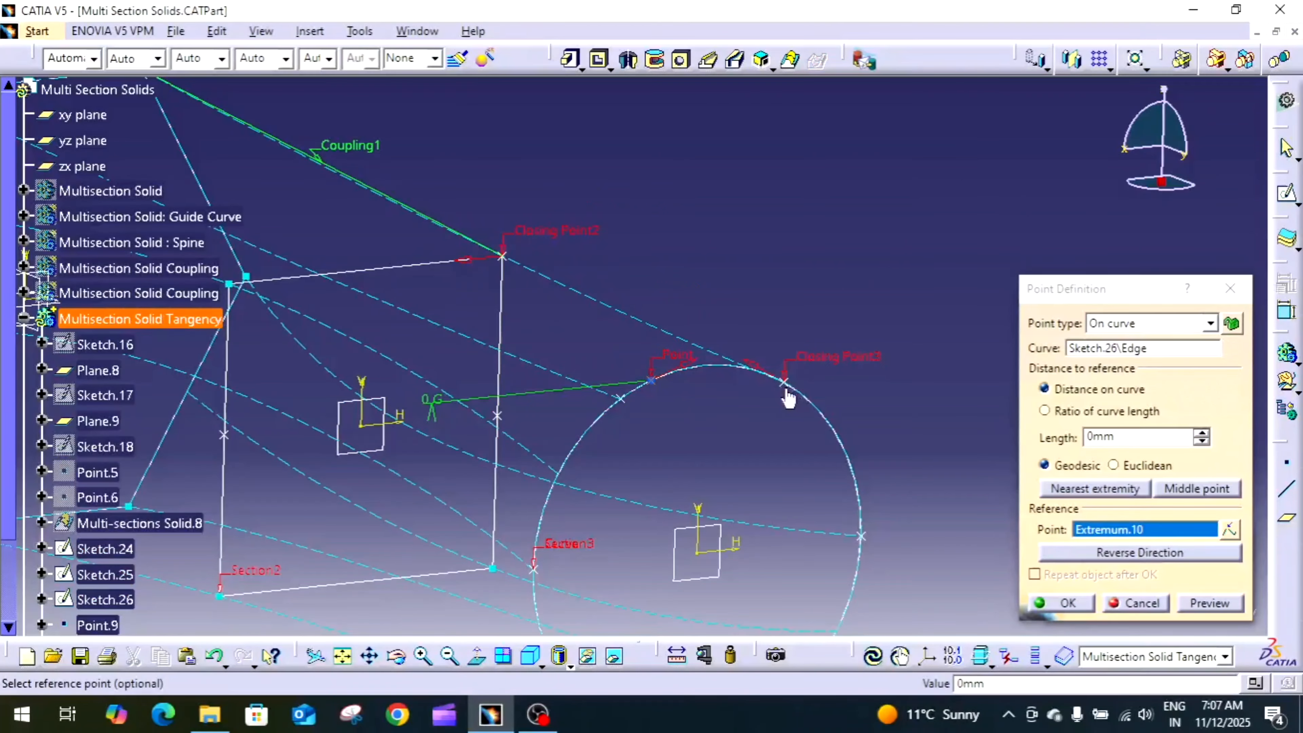
pyautogui.click(789, 390)
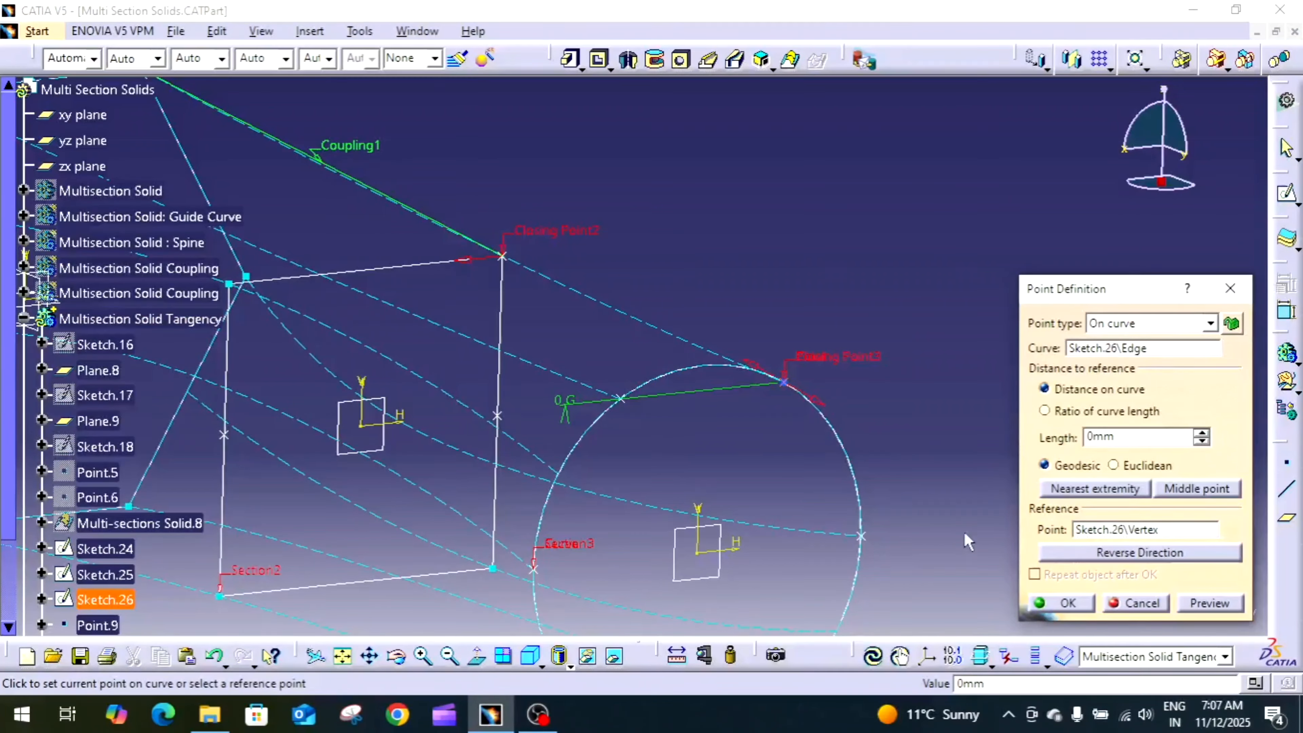
pyautogui.click(1067, 603)
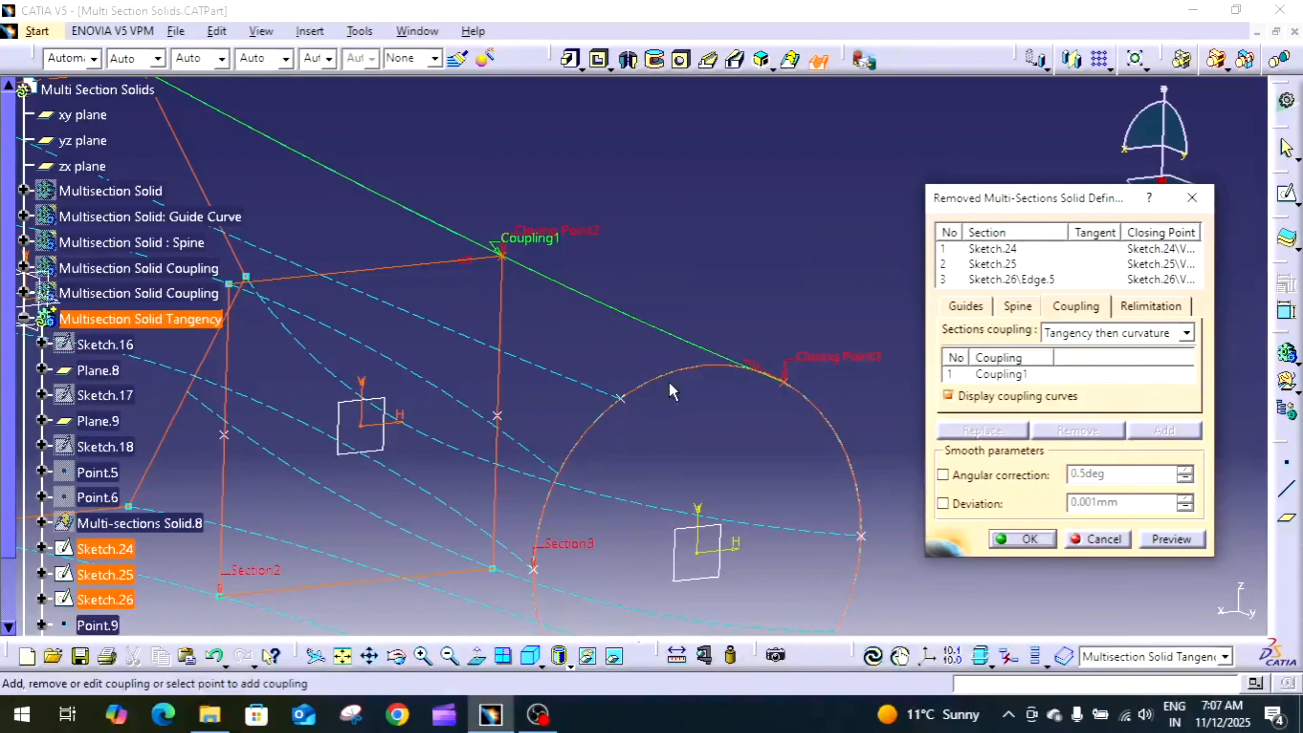
# Step: Add a second coupling through the hexagon's right vertex, the point on the square's right side and the circle's right point
pyautogui.moveTo(647, 378)
pyautogui.mouseDown(button='middle')
pyautogui.moveTo(788, 343)
pyautogui.moveTo(771, 437)
pyautogui.moveTo(695, 387)
pyautogui.moveTo(728, 335)
pyautogui.moveTo(759, 443)
pyautogui.moveTo(639, 453)
pyautogui.moveTo(662, 432)
pyautogui.moveTo(762, 417)
pyautogui.moveTo(724, 408)
pyautogui.mouseUp(button='middle')
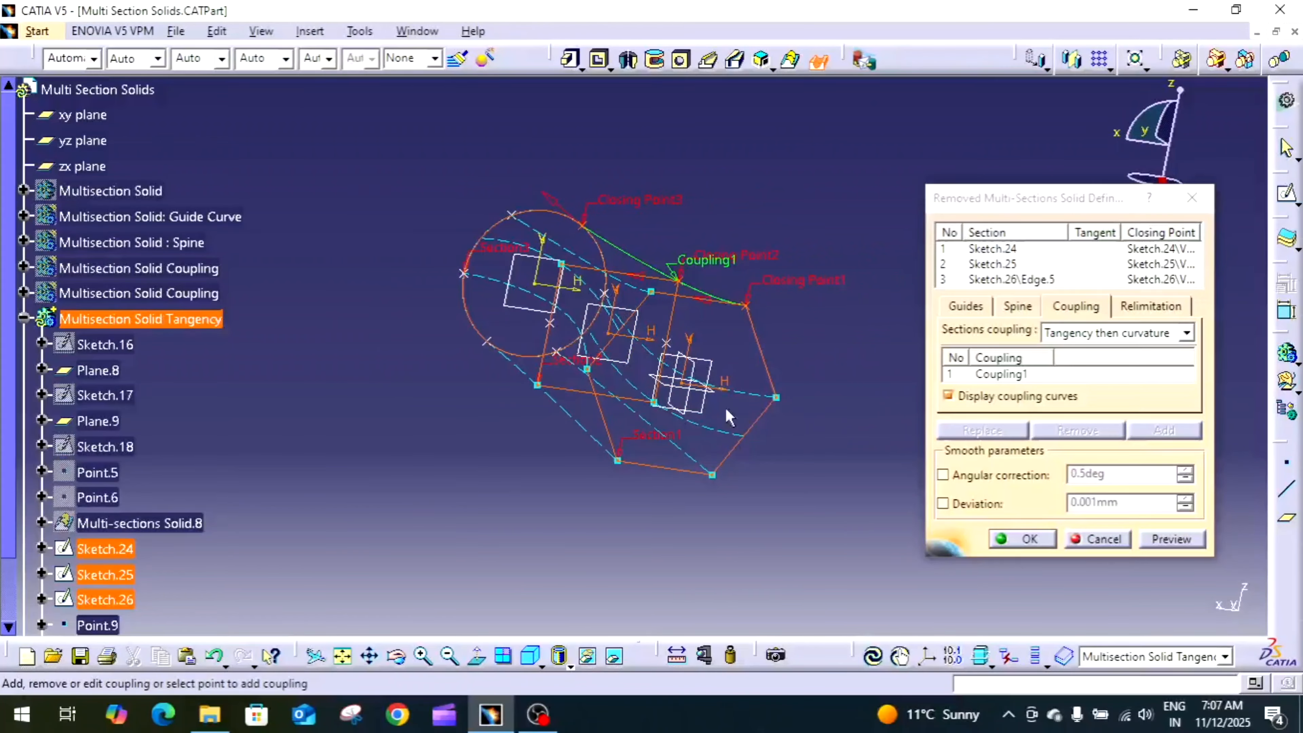
pyautogui.click(777, 398)
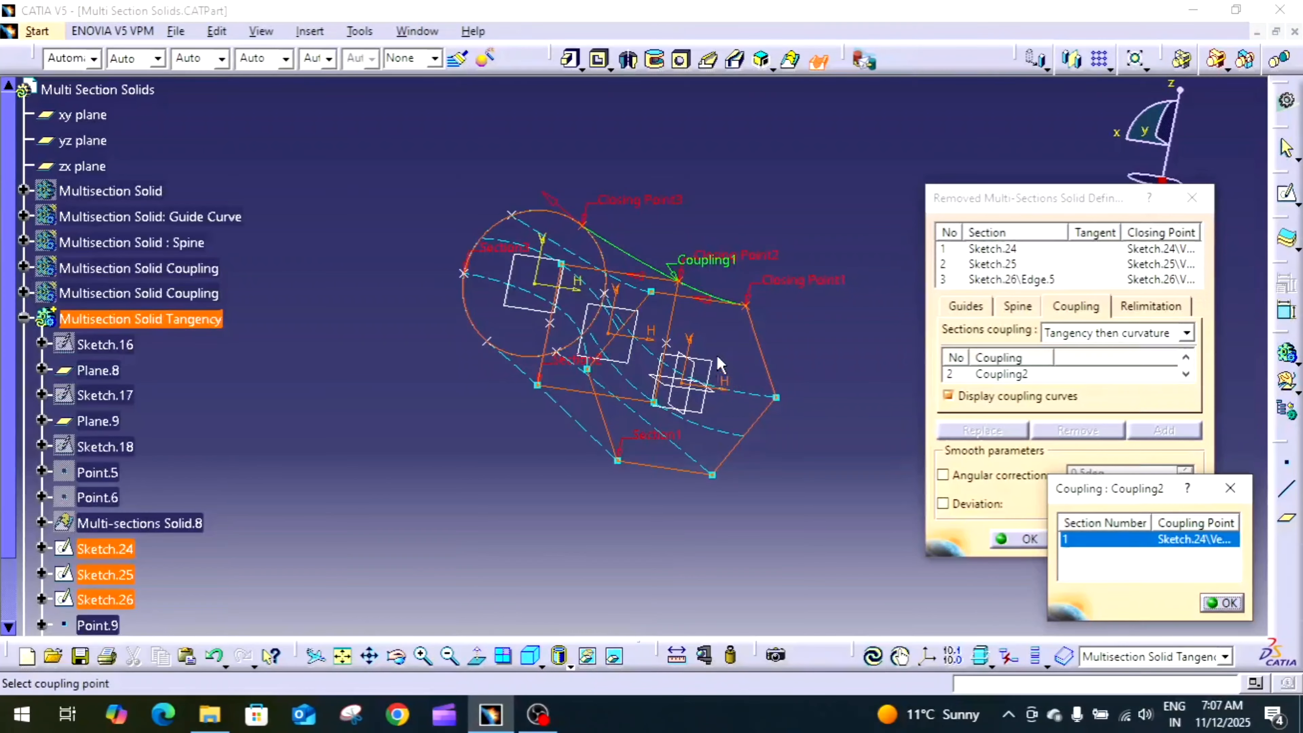
pyautogui.click(678, 352)
pyautogui.click(605, 296)
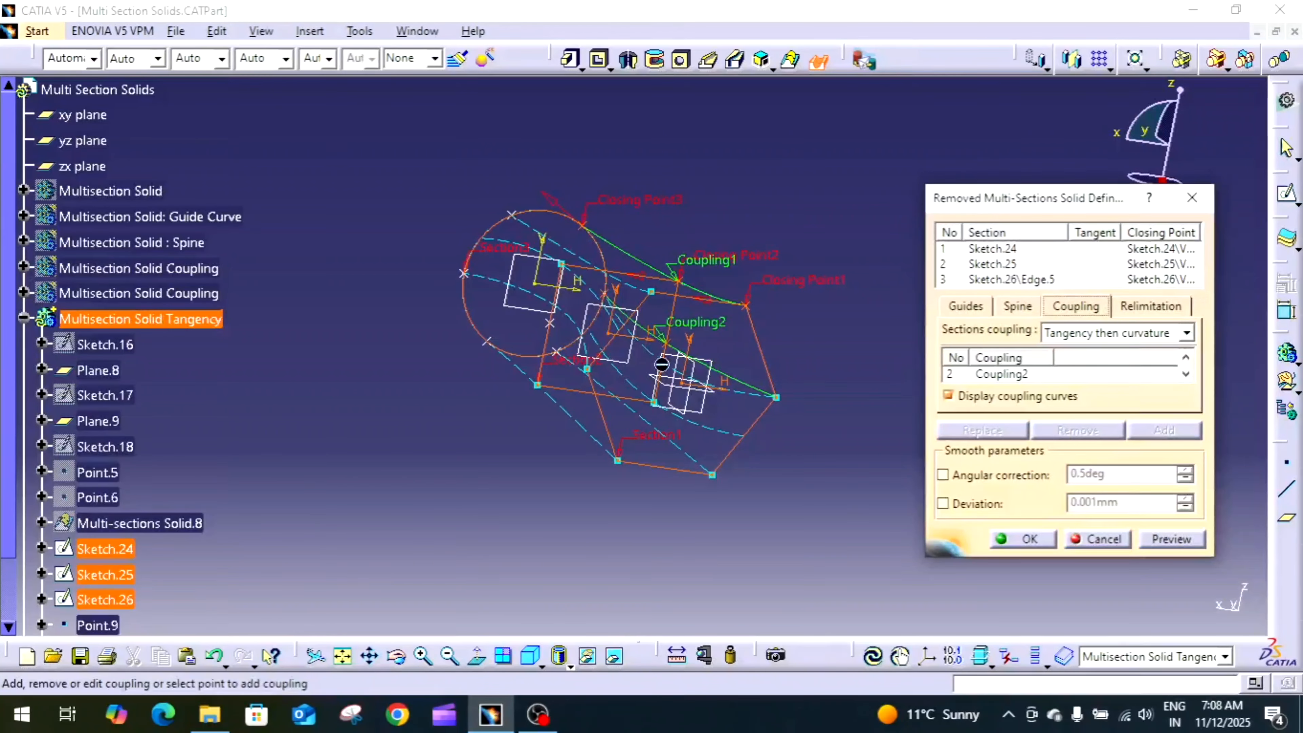
# Step: Add a third coupling through the lower-right vertices of the hexagon and square and the circle's lower-right point
pyautogui.moveTo(680, 382); pyautogui.dragTo(739, 406, button='middle')
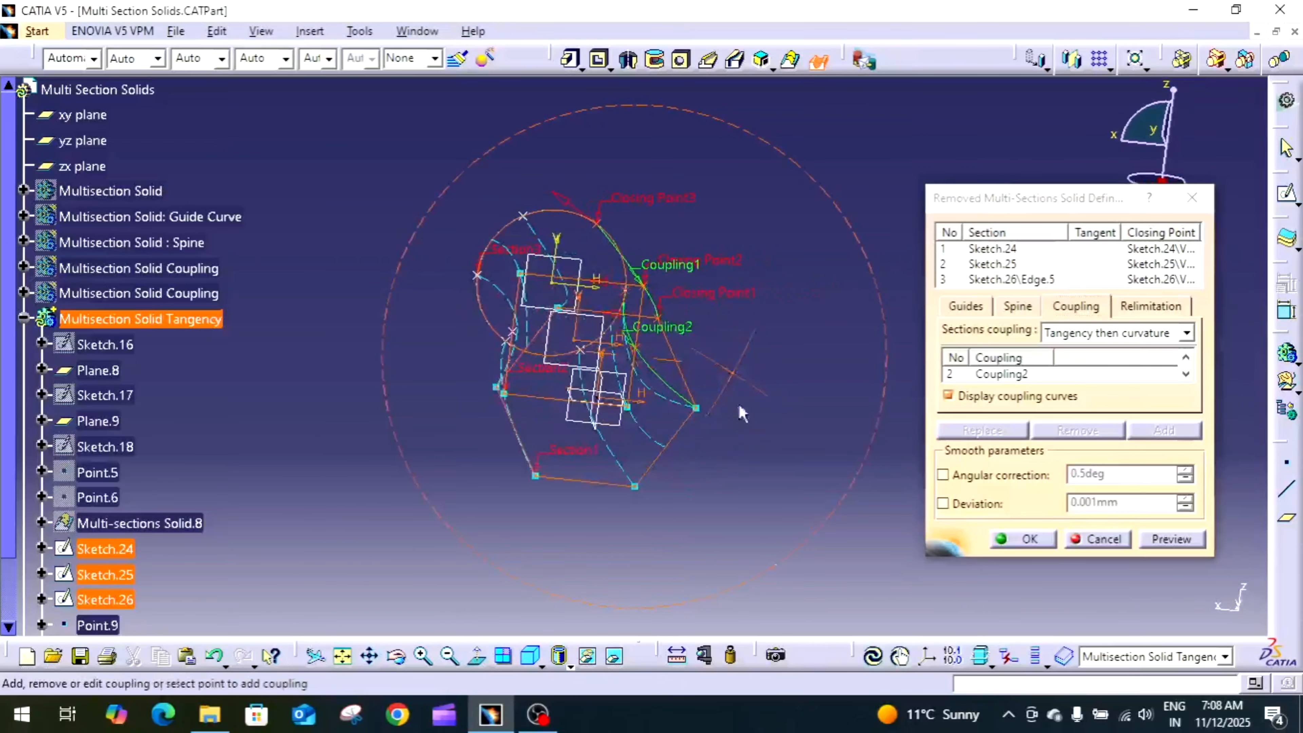
pyautogui.click(637, 487)
pyautogui.moveTo(601, 415); pyautogui.dragTo(623, 412, button='middle')
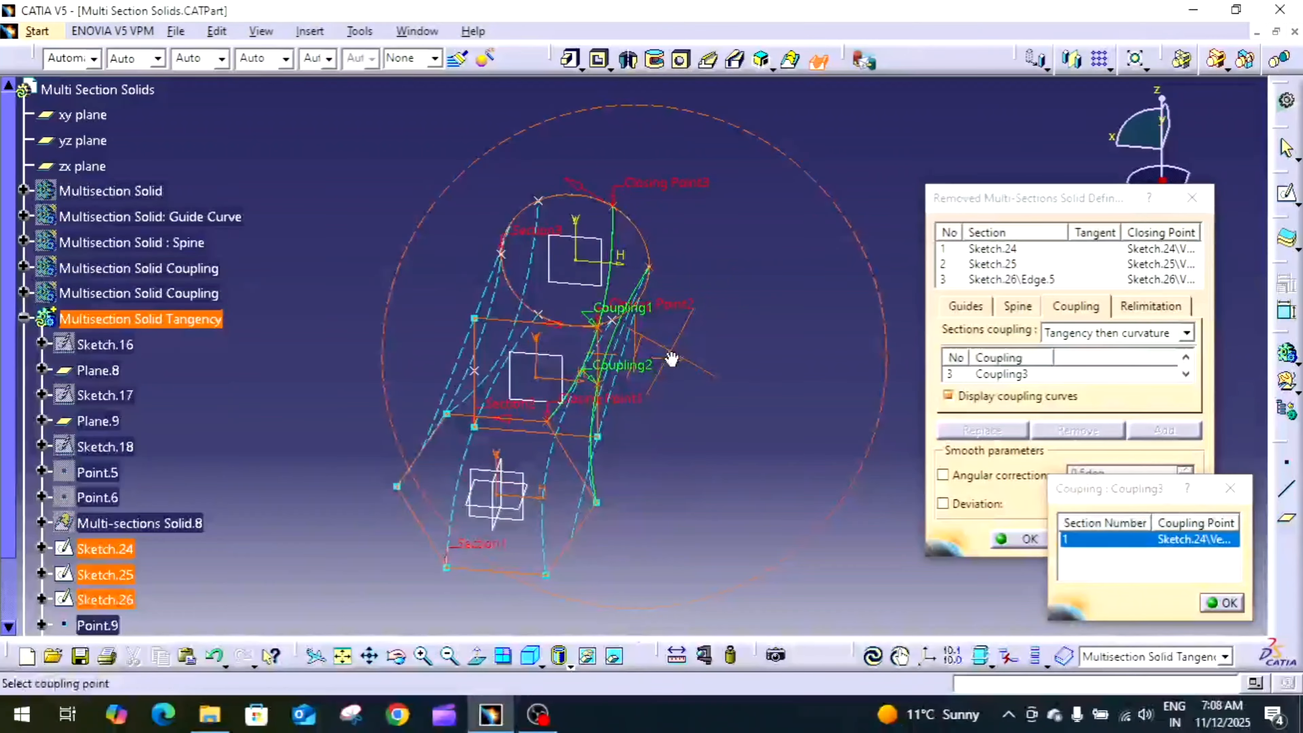
pyautogui.click(598, 436)
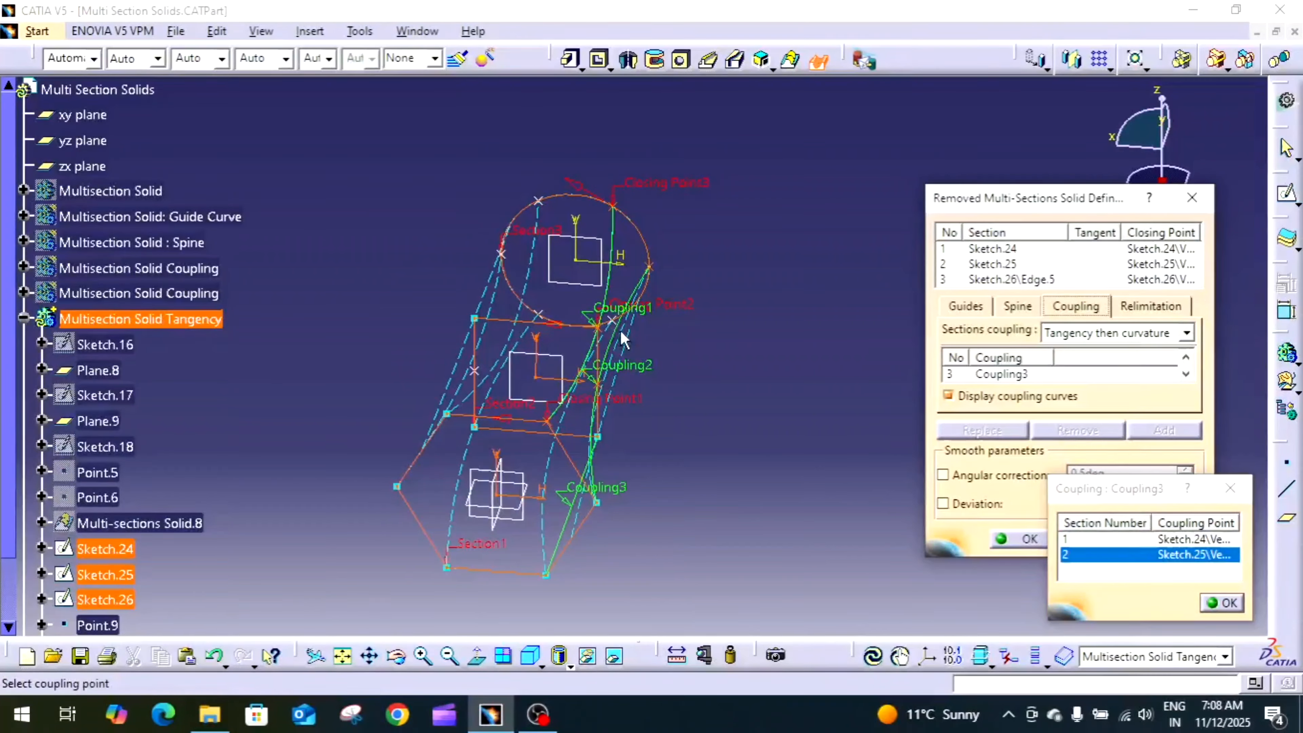
pyautogui.click(613, 321)
pyautogui.moveTo(641, 384)
pyautogui.mouseDown(button='middle')
pyautogui.moveTo(606, 402)
pyautogui.moveTo(596, 467)
pyautogui.mouseUp(button='middle')
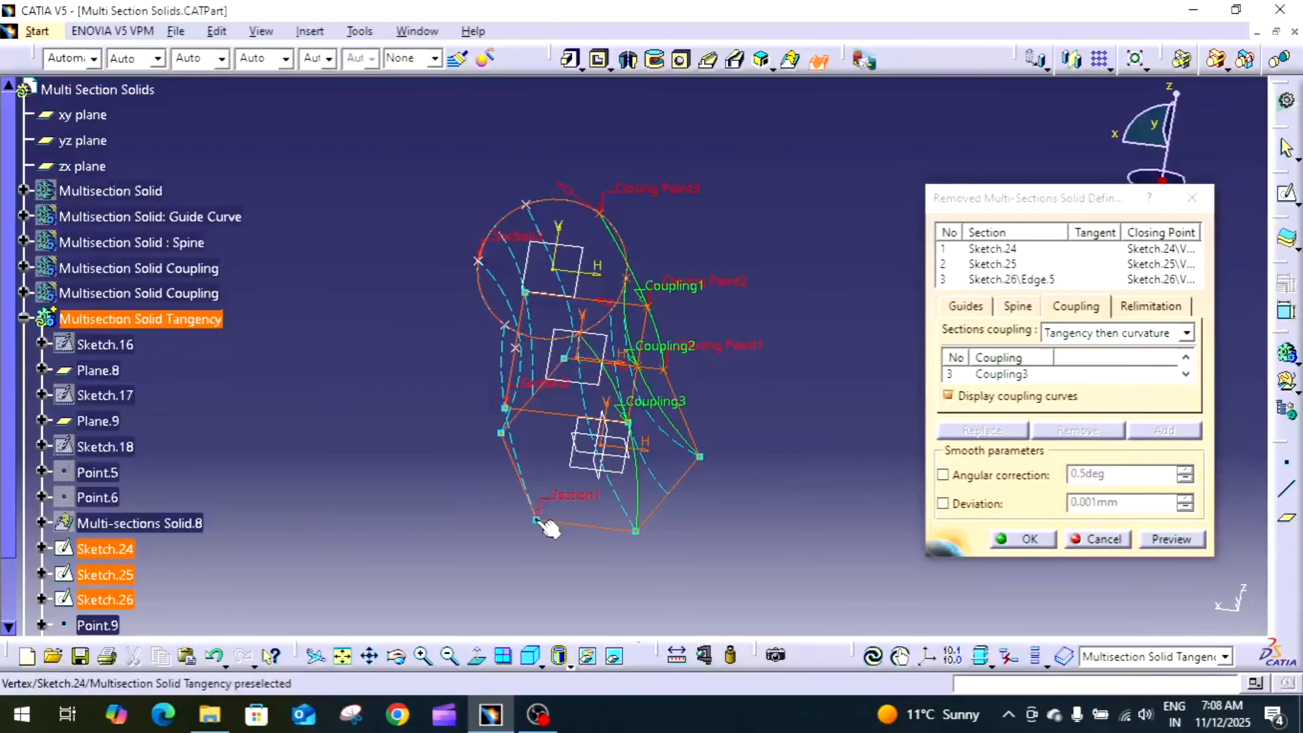
# Step: Add a fourth coupling through the lower-left vertices of the hexagon and square and the circle's lower-left point
pyautogui.click(536, 520)
pyautogui.moveTo(538, 545)
pyautogui.mouseDown(button='middle')
pyautogui.moveTo(586, 427)
pyautogui.moveTo(536, 417)
pyautogui.mouseUp(button='middle')
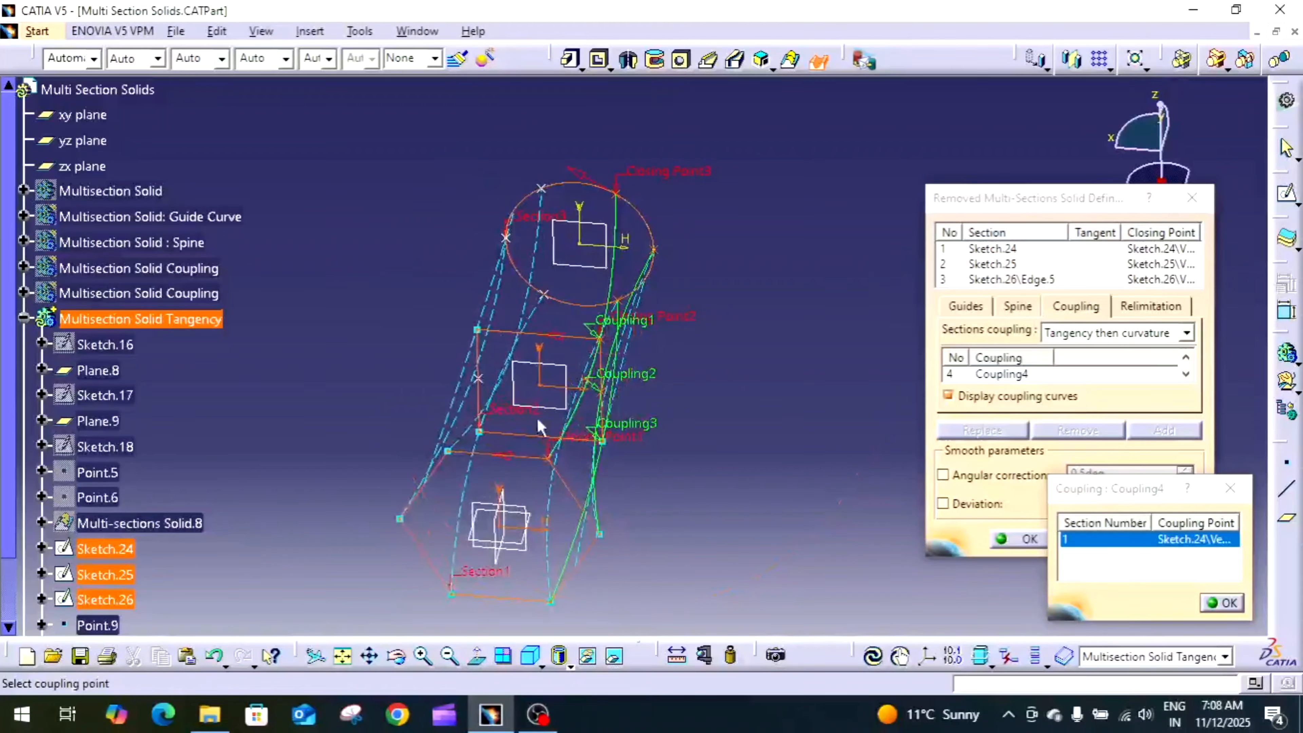
pyautogui.click(479, 433)
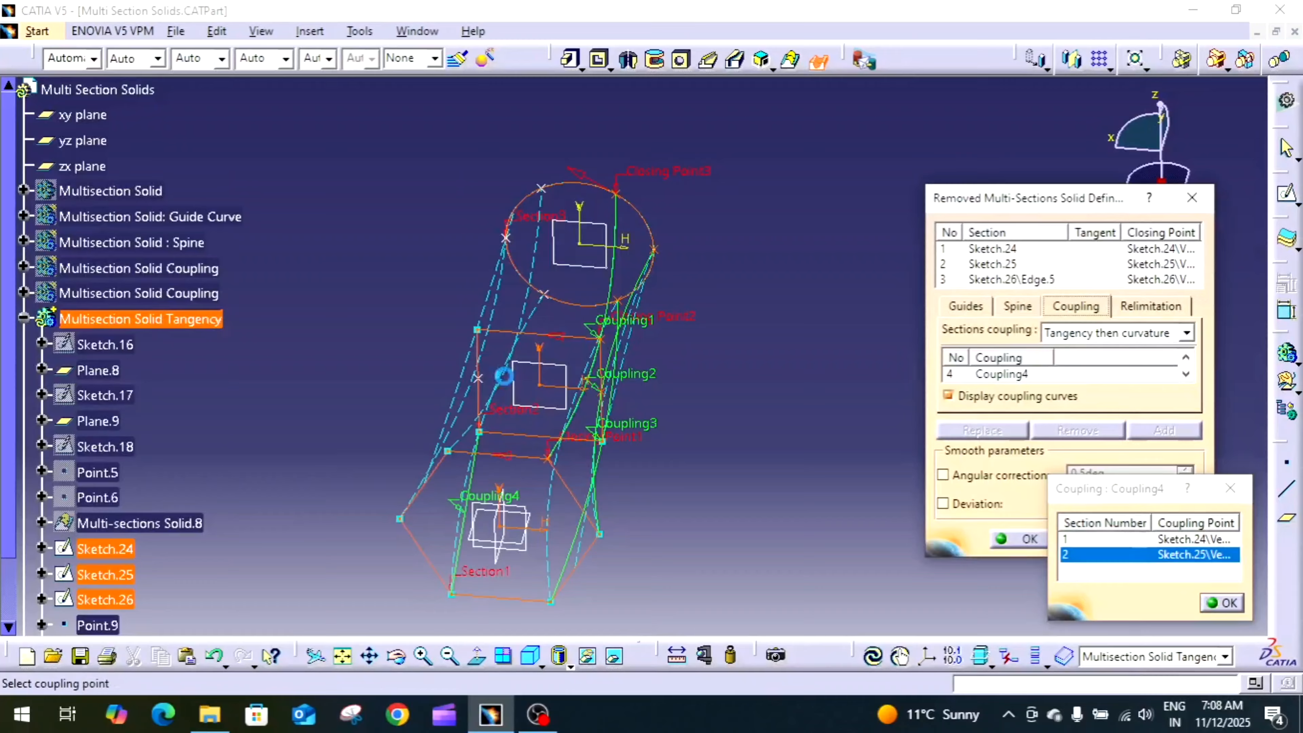
pyautogui.click(545, 294)
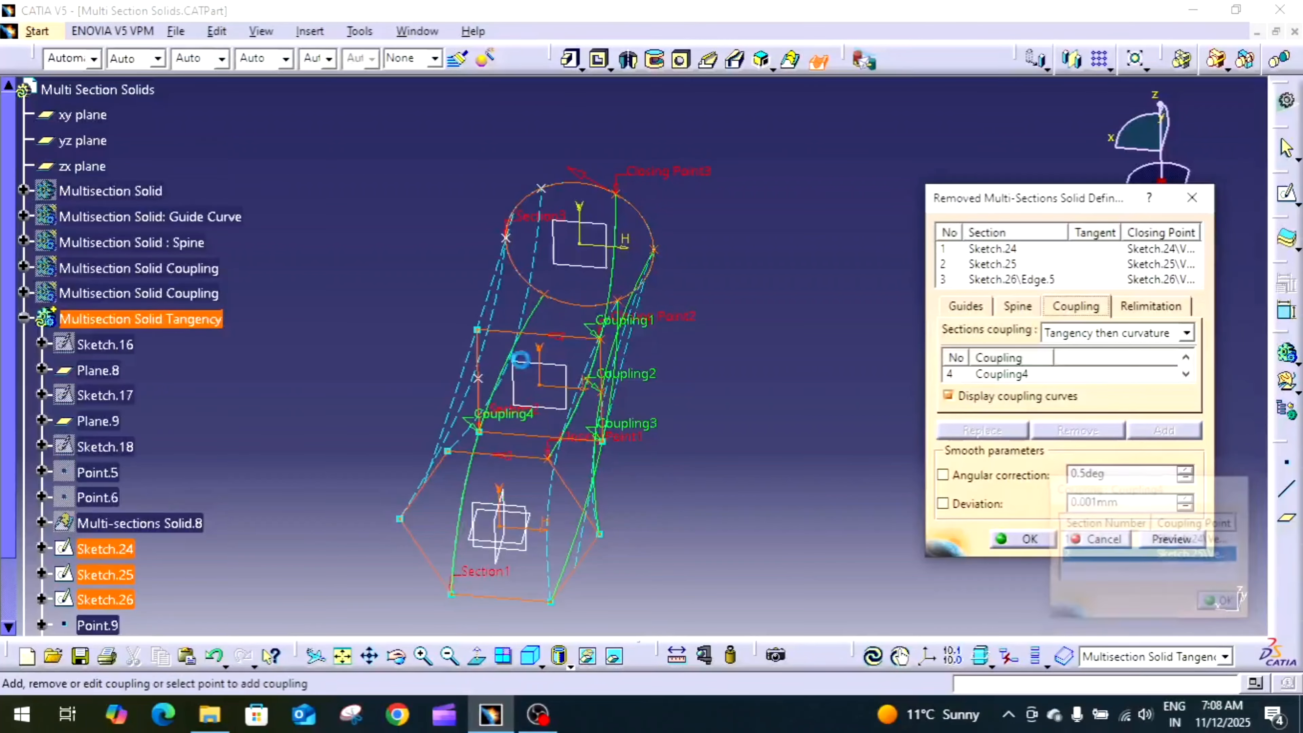
# Step: Add a fifth coupling through the hexagon's left vertex, the point on the square's left side and the circle's left point
pyautogui.click(399, 518)
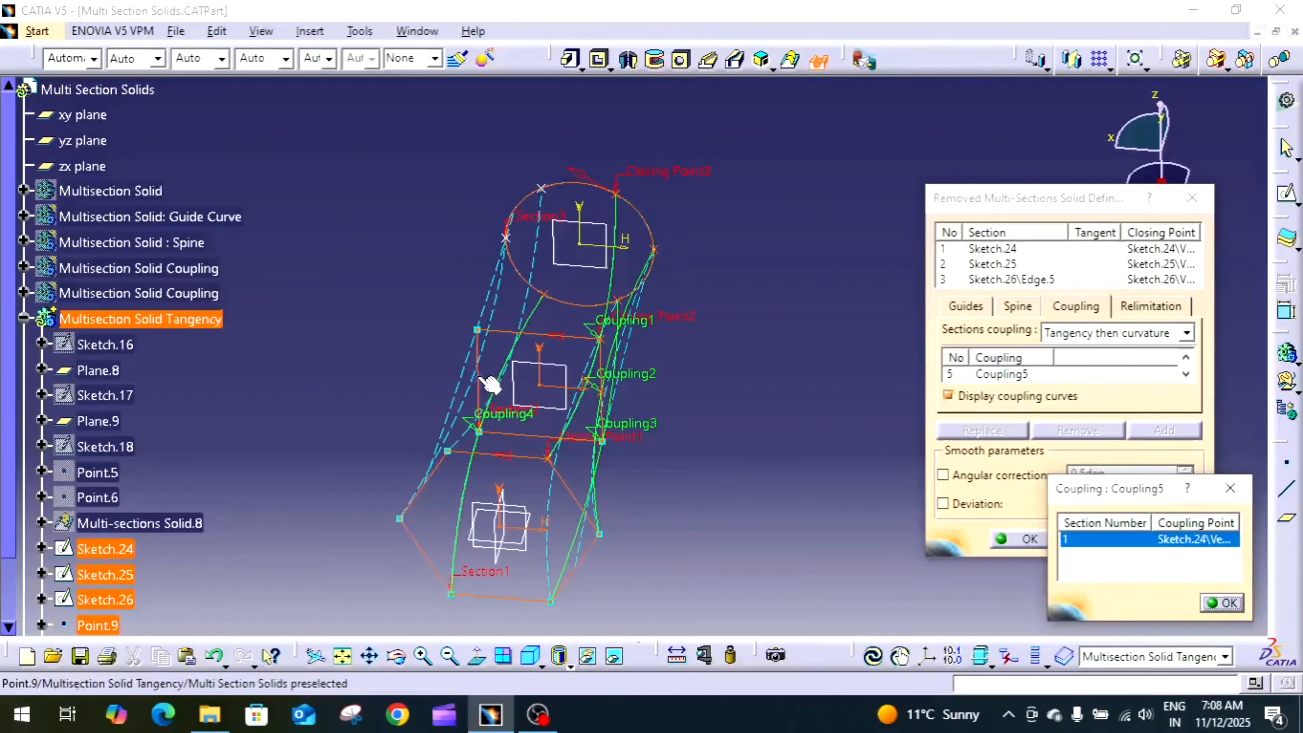
pyautogui.click(480, 378)
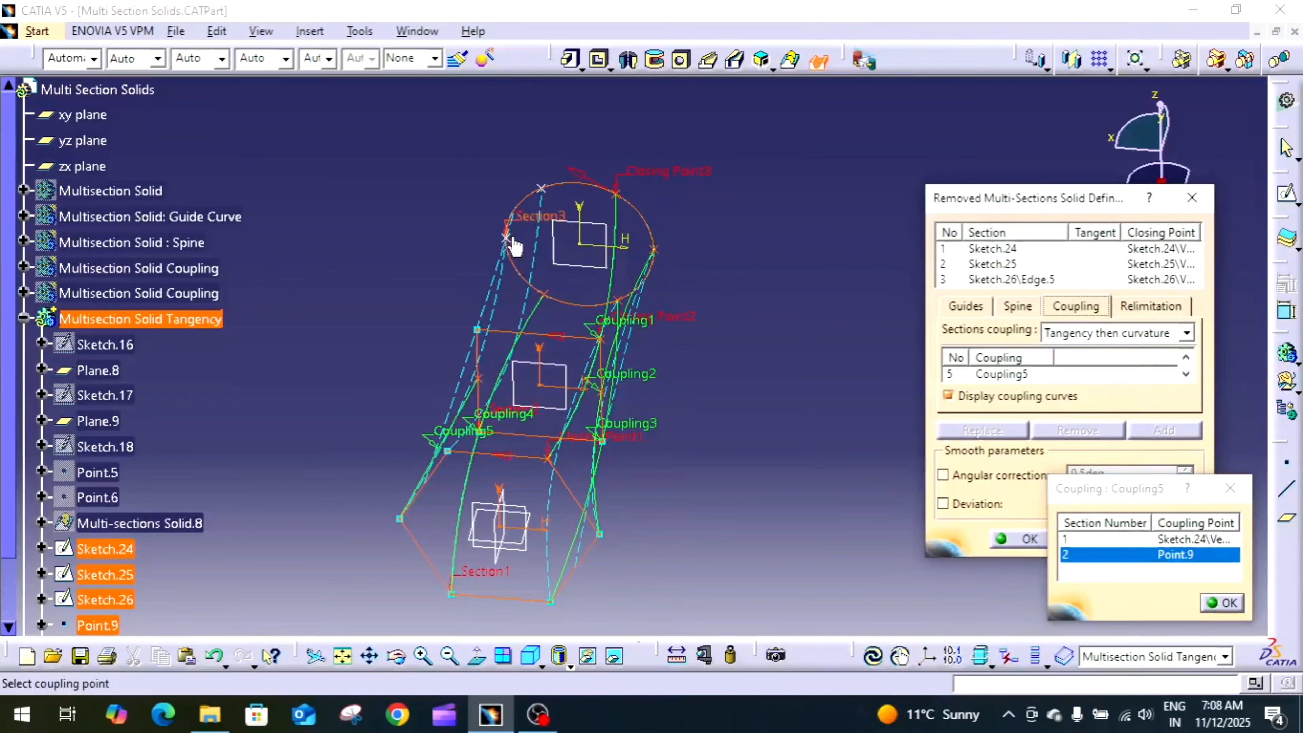
pyautogui.moveTo(515, 247)
pyautogui.mouseDown(button='middle')
pyautogui.moveTo(514, 262)
pyautogui.moveTo(556, 244)
pyautogui.moveTo(526, 308)
pyautogui.moveTo(572, 383)
pyautogui.moveTo(546, 390)
pyautogui.mouseUp(button='middle')
pyautogui.click(536, 235)
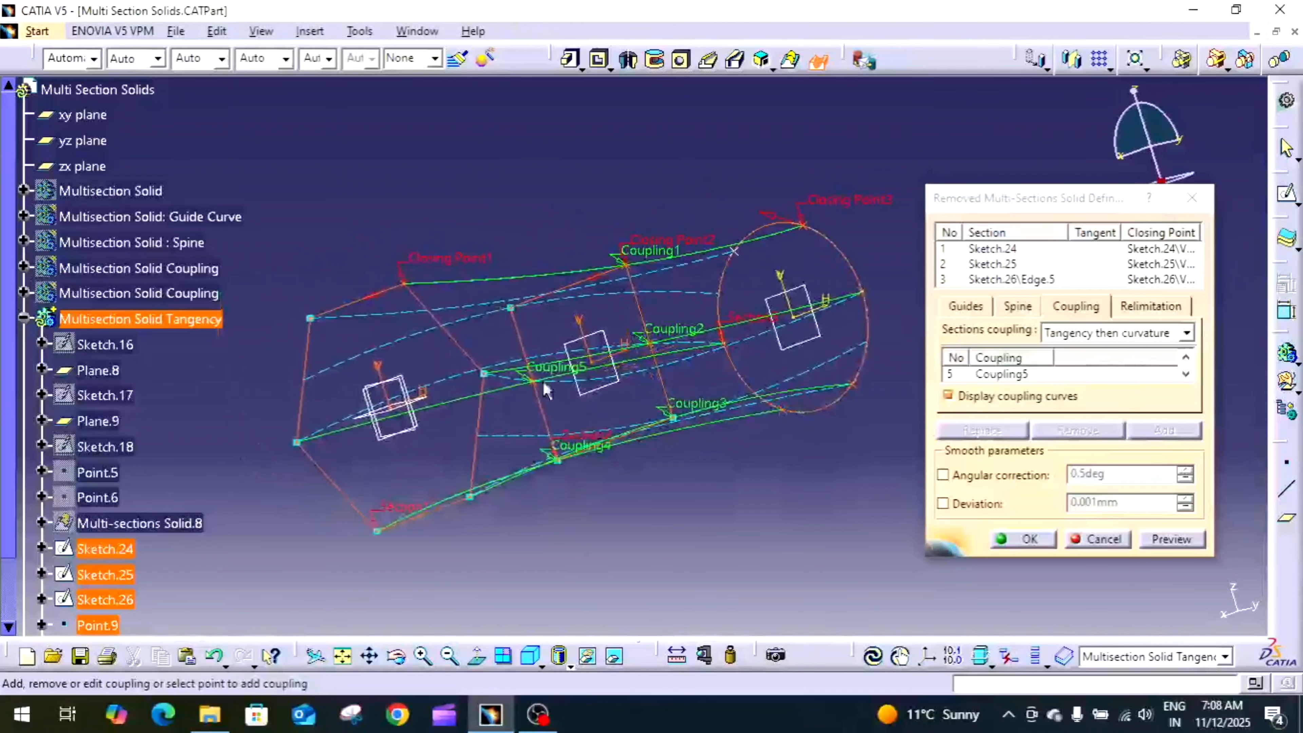
# Step: Add a sixth coupling through the upper-left vertices of the hexagon and square and the circle's upper-left point
pyautogui.click(316, 318)
pyautogui.moveTo(457, 361)
pyautogui.mouseDown(button='middle')
pyautogui.moveTo(487, 416)
pyautogui.moveTo(500, 376)
pyautogui.mouseUp(button='middle')
pyautogui.click(509, 317)
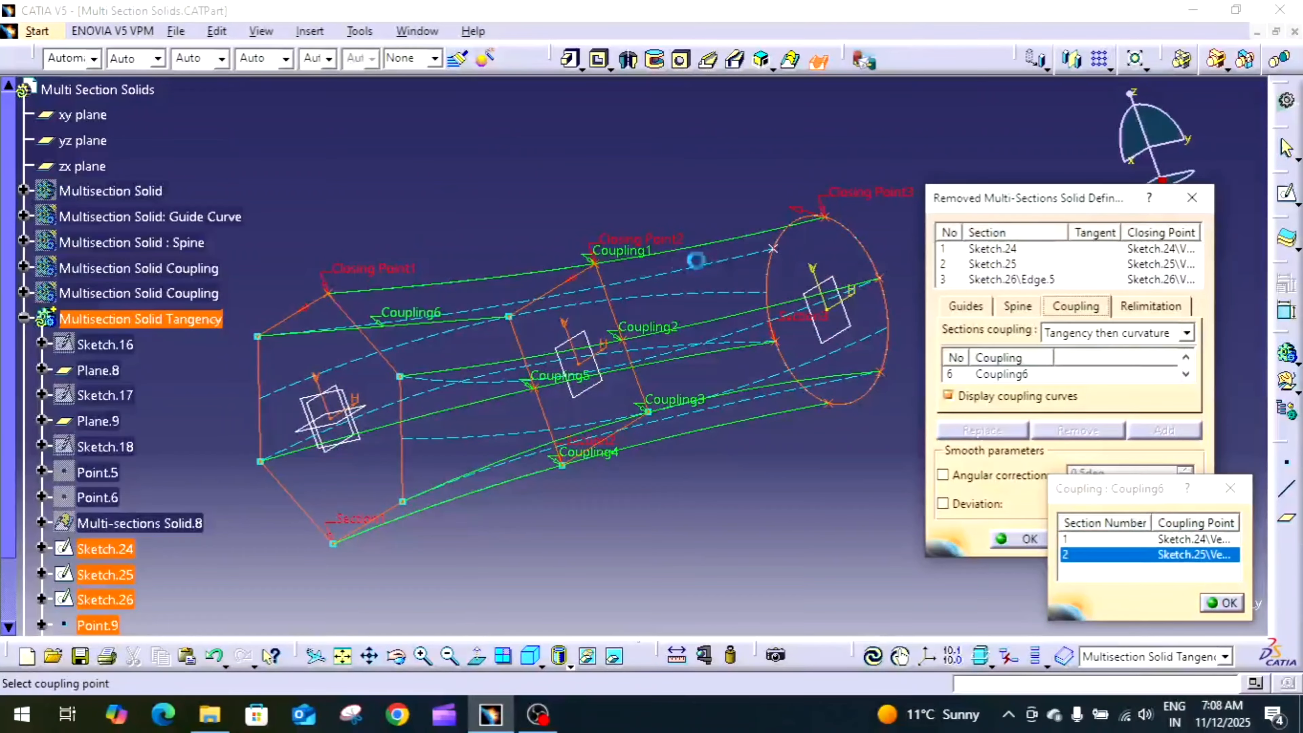
pyautogui.click(785, 254)
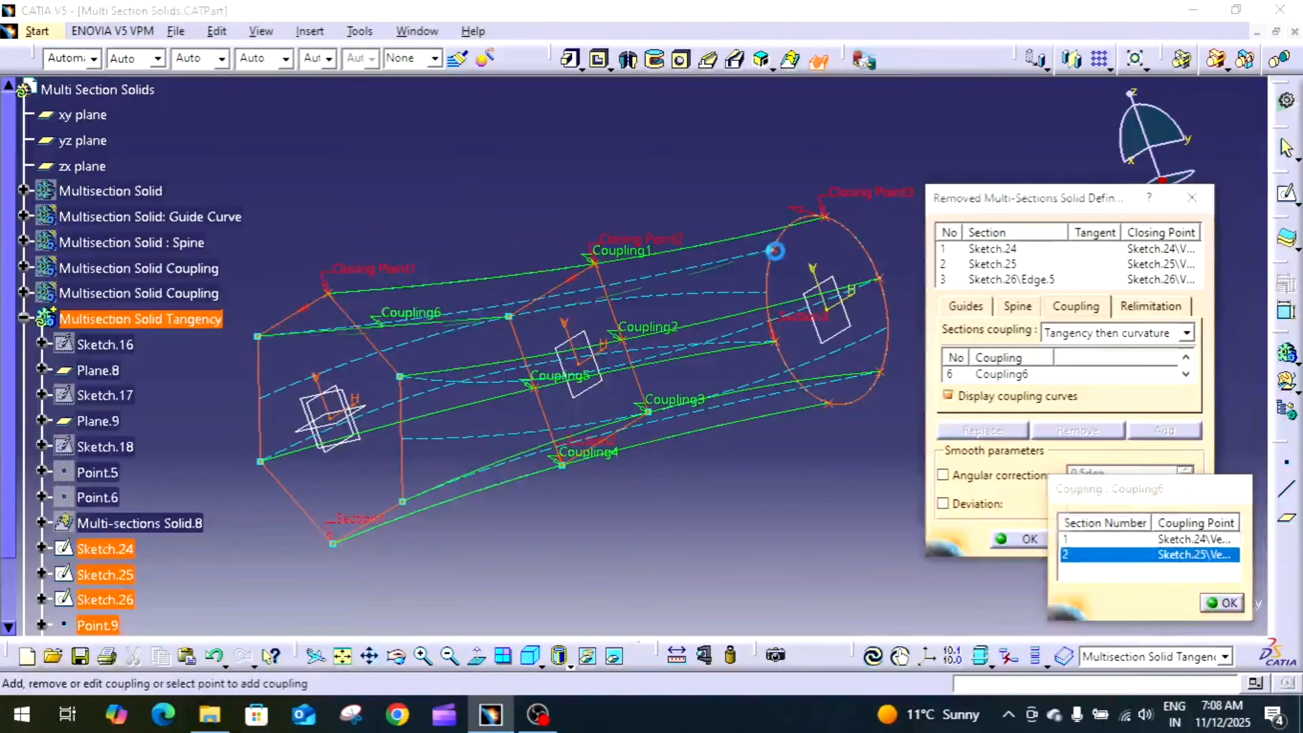
# Step: Preview and create the Removed Multi-sections Solid from the three coupled sections, then inspect the hollowed body
pyautogui.moveTo(642, 436)
pyautogui.mouseDown(button='middle')
pyautogui.moveTo(593, 478)
pyautogui.moveTo(579, 425)
pyautogui.moveTo(569, 432)
pyautogui.mouseUp(button='middle')
pyautogui.click(1171, 537)
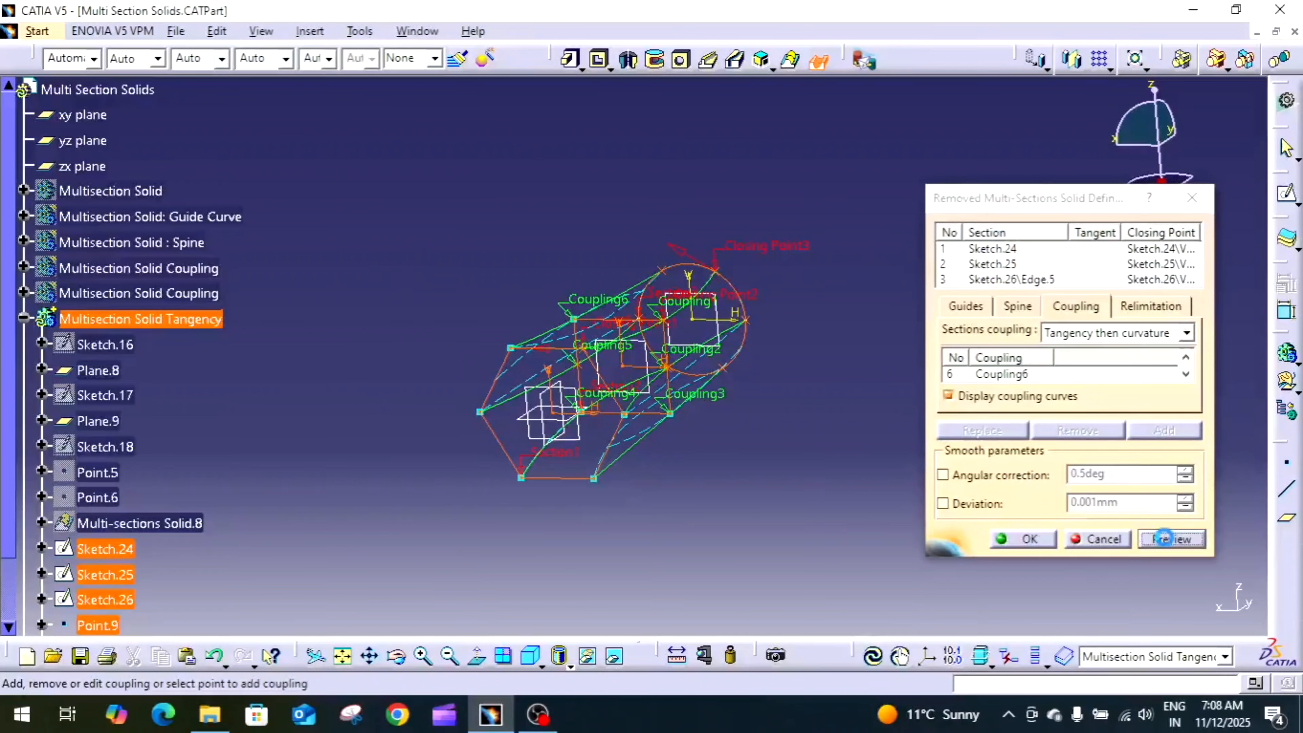
pyautogui.click(1022, 539)
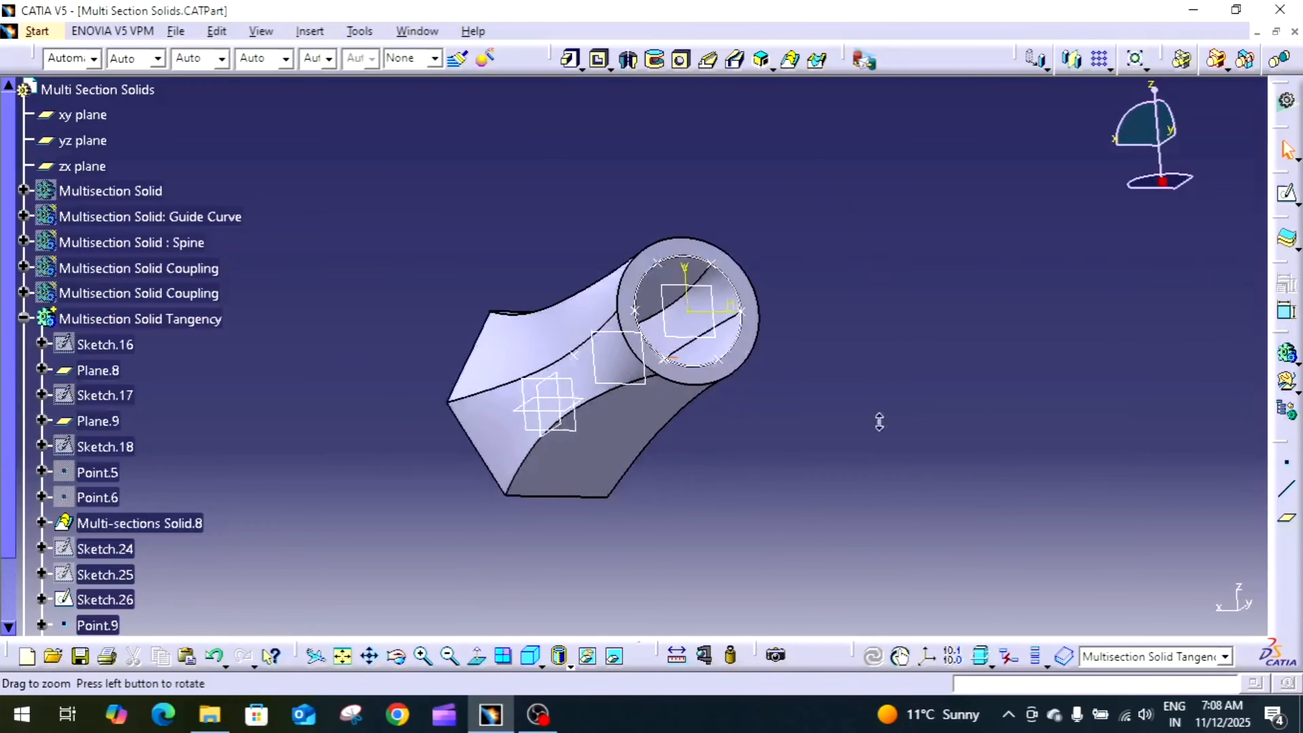
pyautogui.moveTo(879, 422); pyautogui.dragTo(866, 370, button='middle')
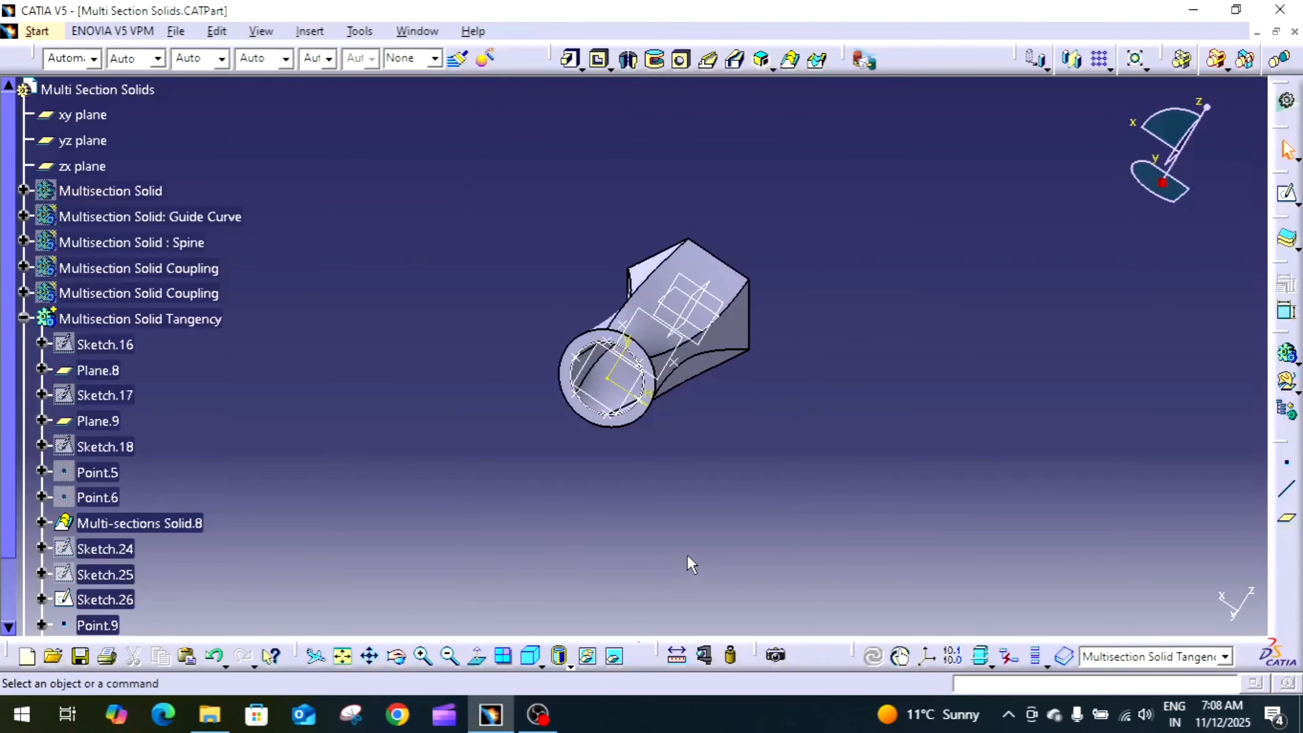